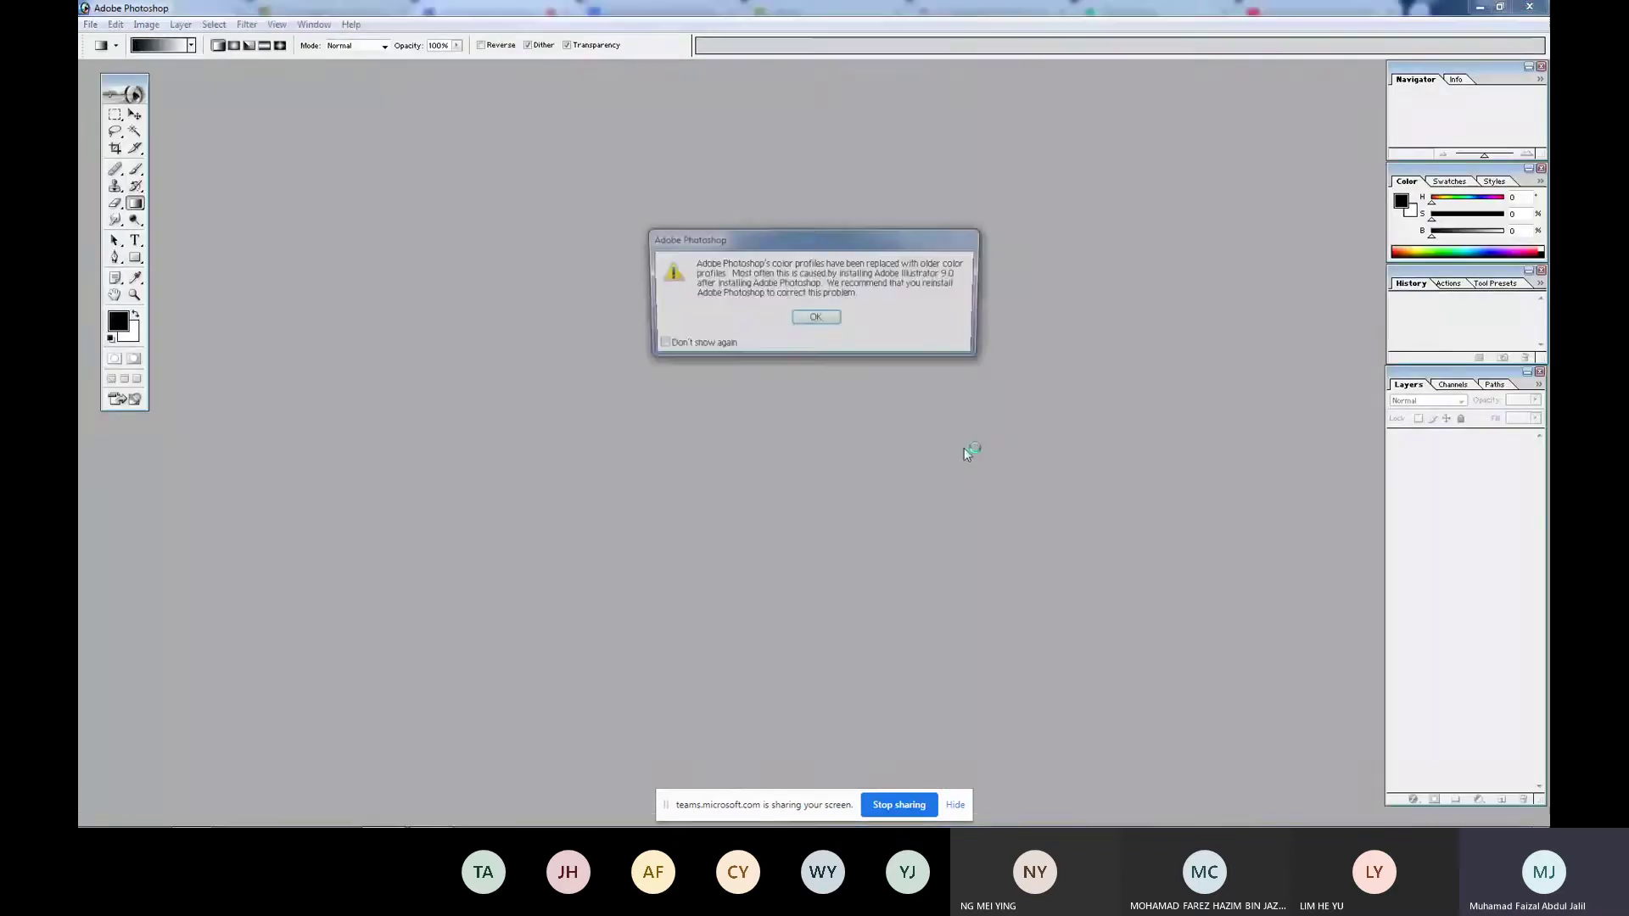
- Create a new white 1920 × 1080 HDTV document in full-screen mode with an empty layer above the background
{"action": "key", "text": "Return"}
{"action": "key", "text": "ctrl+n"}
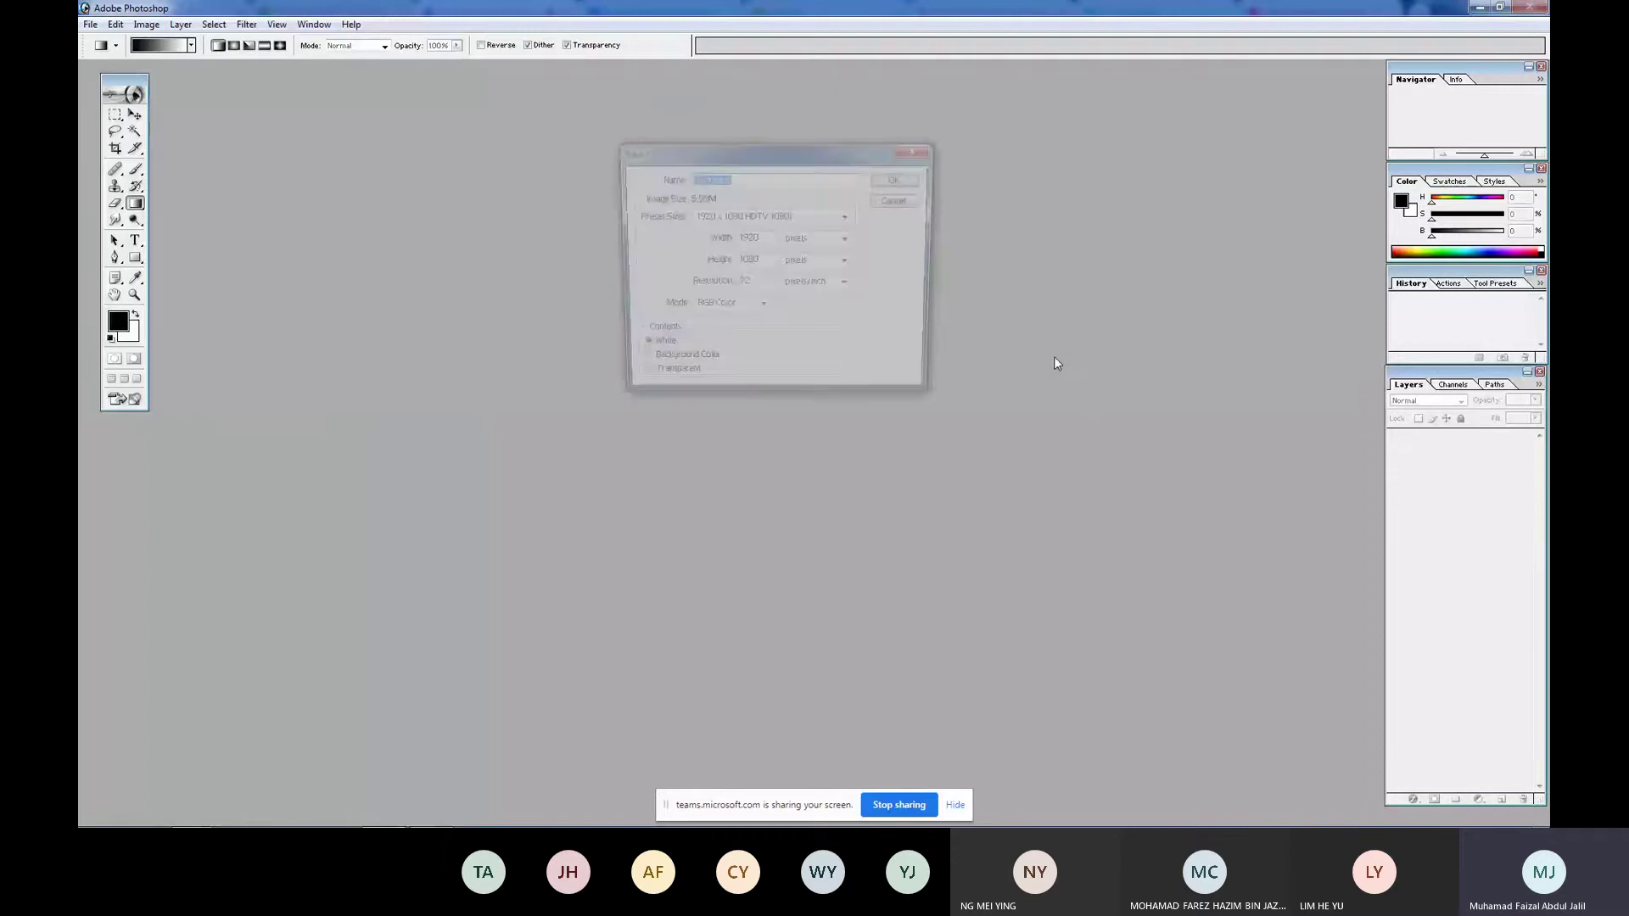
{"action": "left_click", "coordinate": [909, 173]}
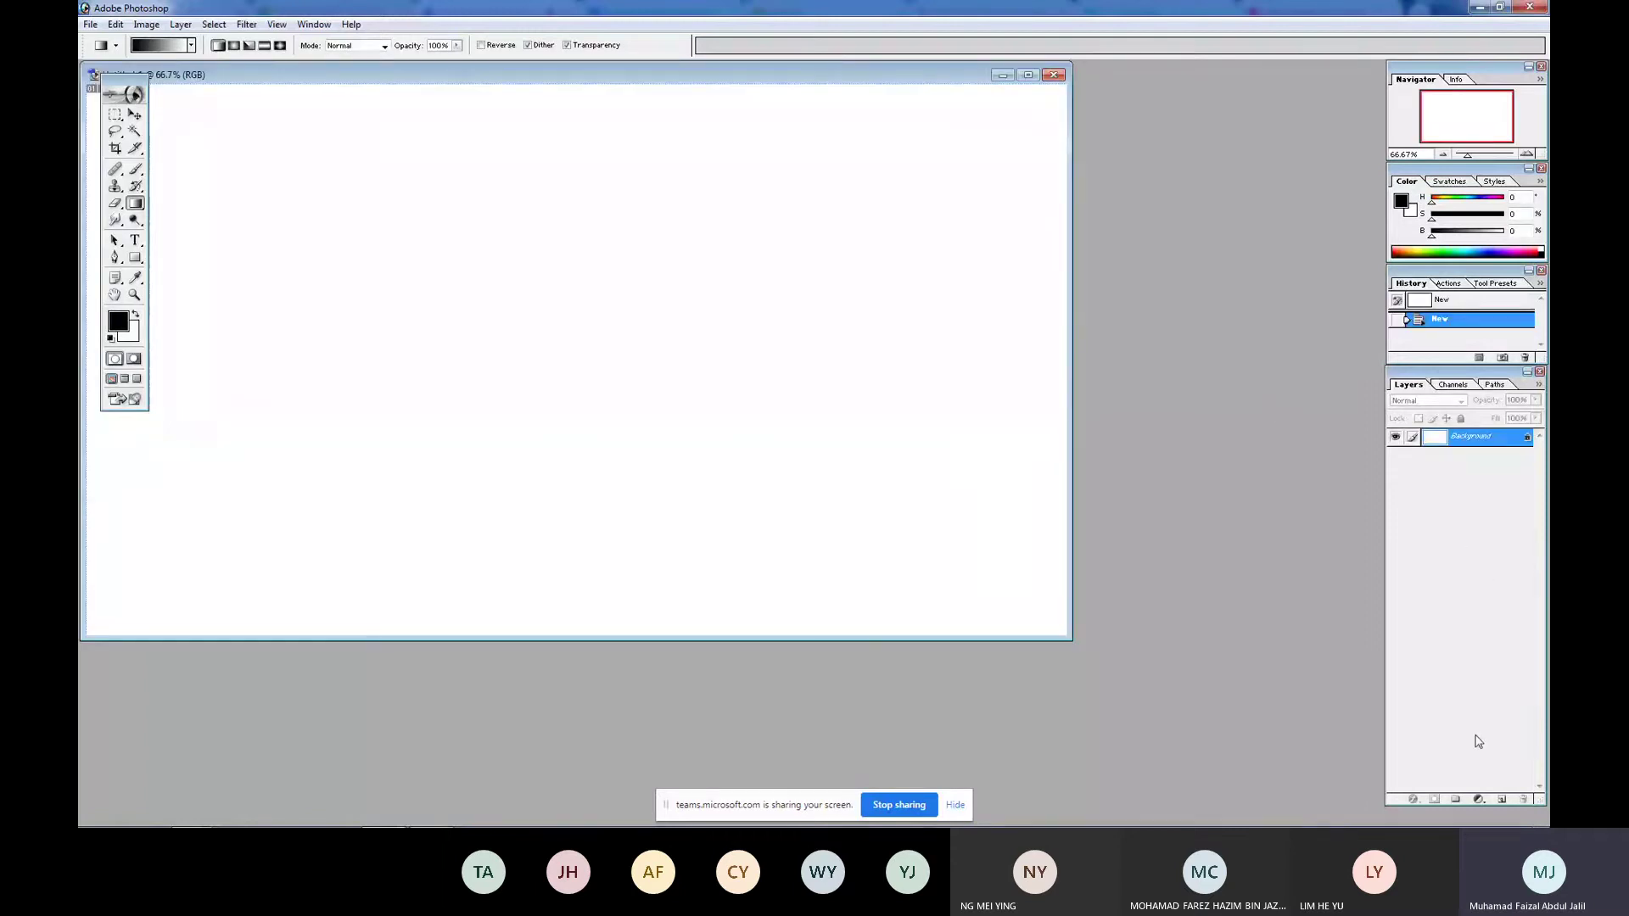
{"action": "left_click", "coordinate": [1495, 801]}
{"action": "key", "text": "f"}
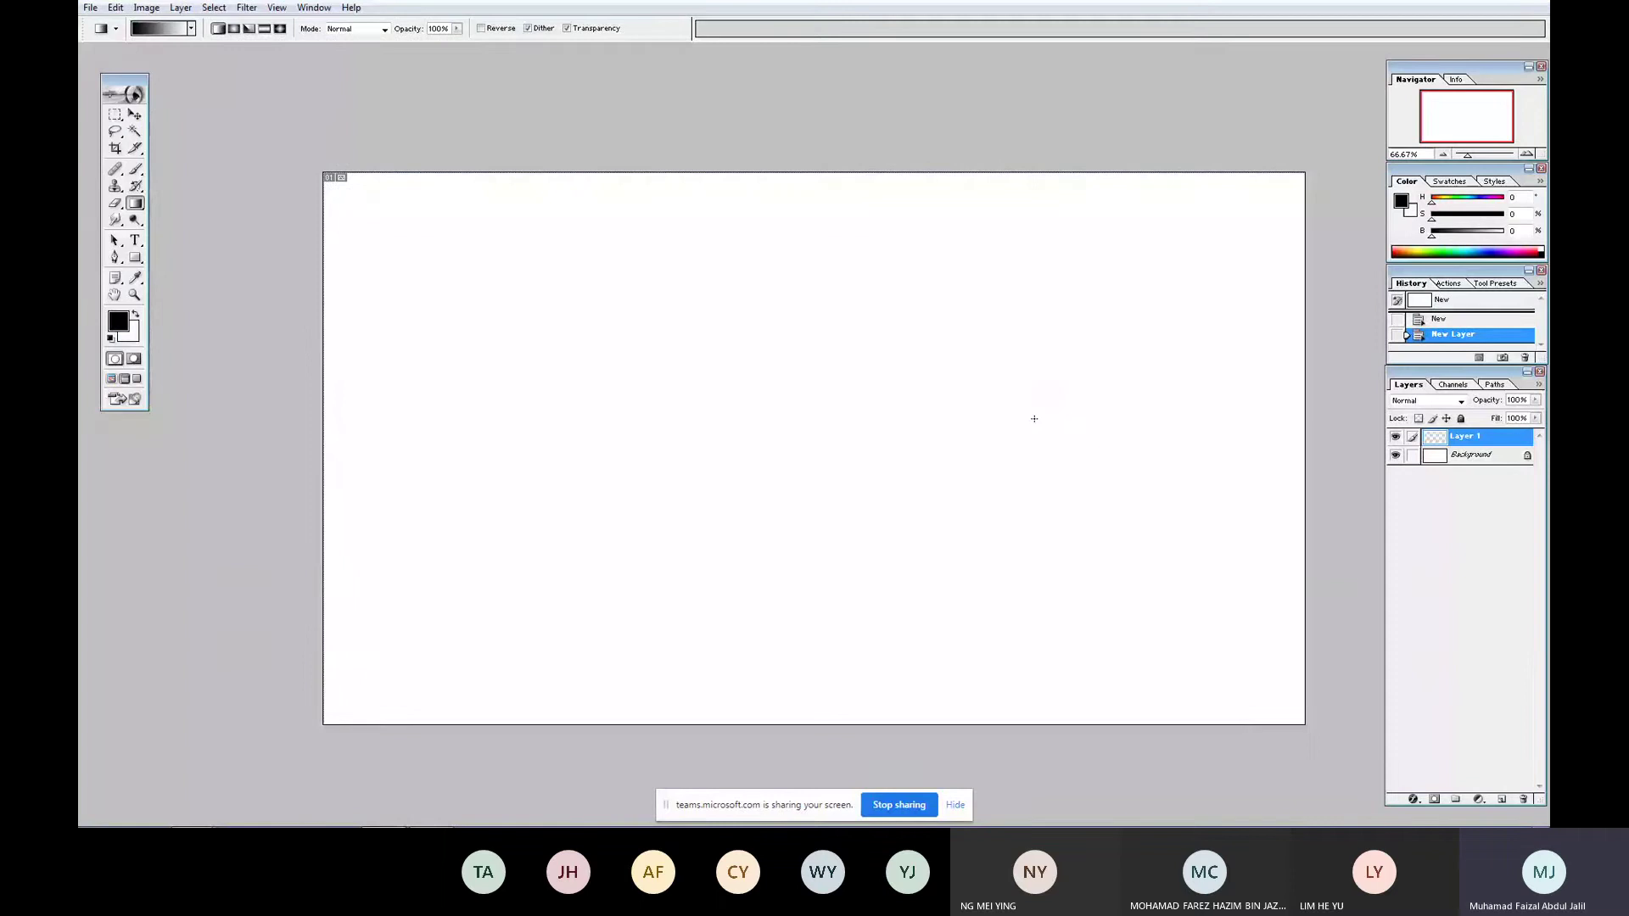
{"action": "left_click_drag", "start_coordinate": [357, 142], "coordinate": [902, 695]}
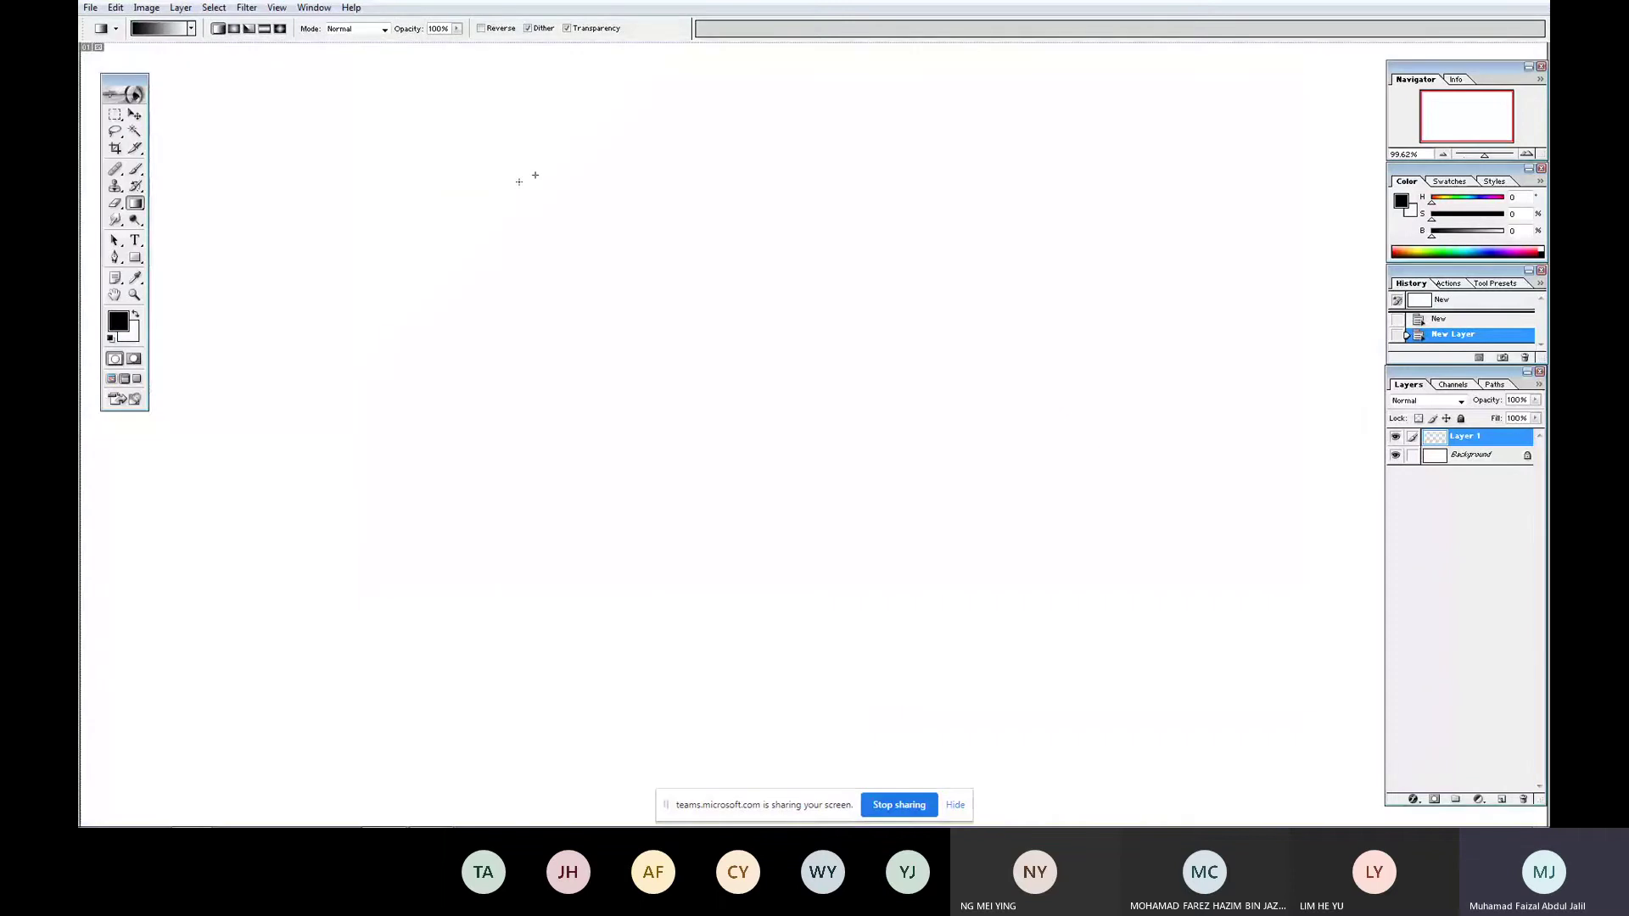
{"action": "left_click_drag", "start_coordinate": [520, 182], "coordinate": [600, 336]}
{"action": "key", "text": "ctrl+z"}
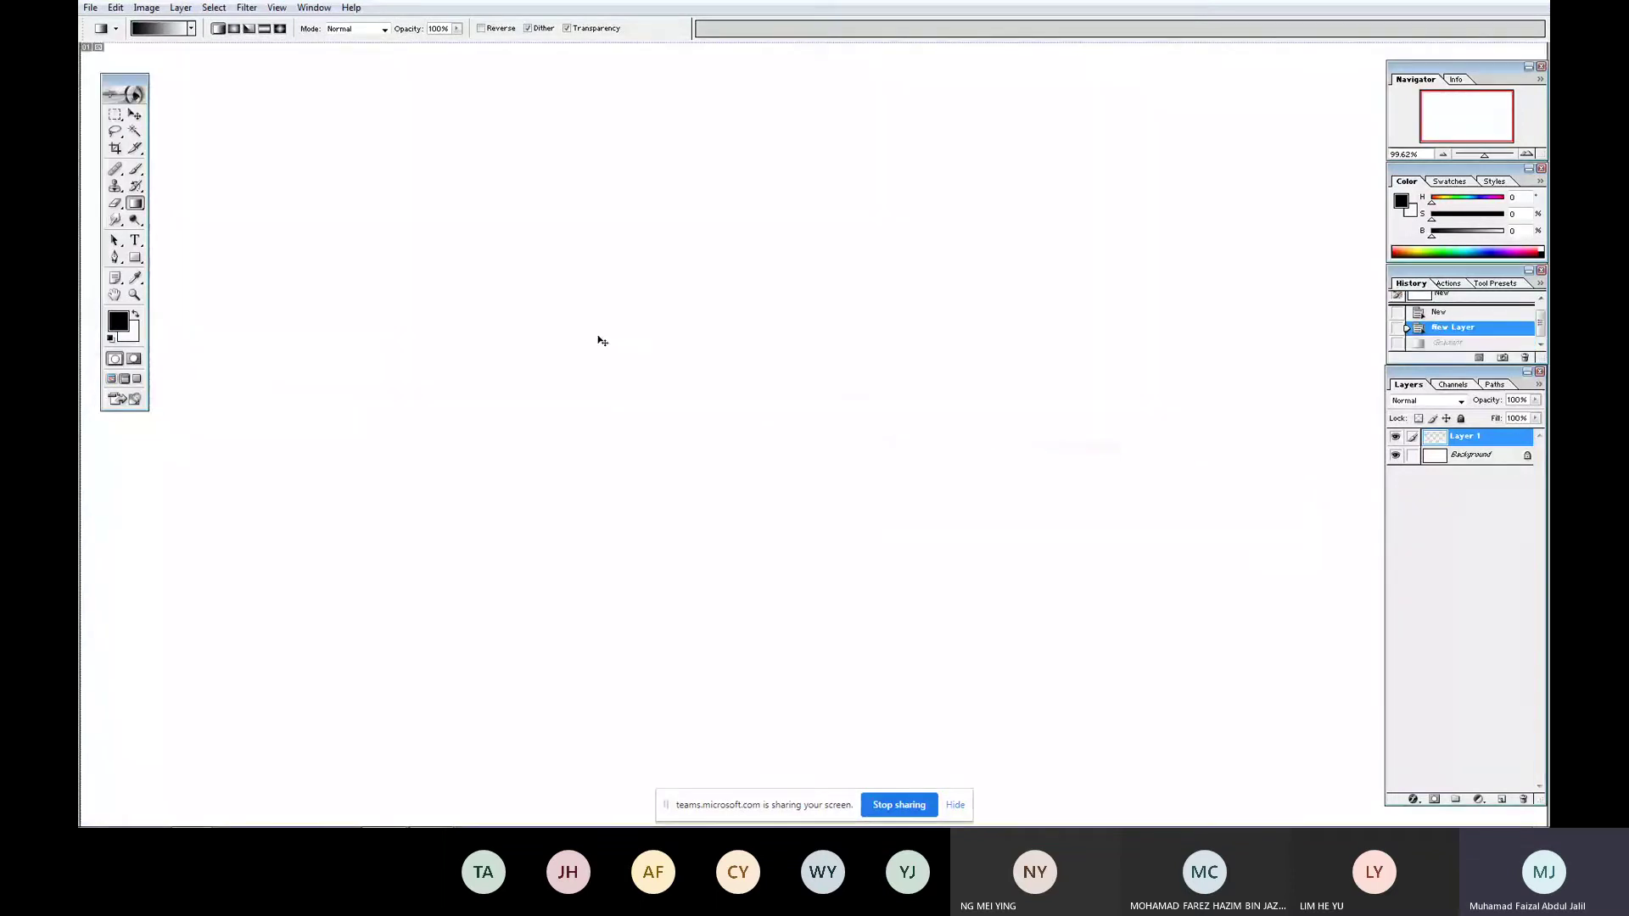
- Switch to the Brush tool, test a freehand stroke, undo it and set the foreground to grey with 60% brightness
{"action": "key", "text": "b"}
{"action": "mouse_move", "coordinate": [585, 208]}
{"action": "left_mouse_down"}
{"action": "mouse_move", "coordinate": [552, 309]}
{"action": "mouse_move", "coordinate": [742, 487]}
{"action": "mouse_move", "coordinate": [730, 581]}
{"action": "left_mouse_up"}
{"action": "key", "text": "ctrl+z"}
{"action": "mouse_move", "coordinate": [533, 172]}
{"action": "left_mouse_down"}
{"action": "mouse_move", "coordinate": [746, 349]}
{"action": "mouse_move", "coordinate": [1090, 220]}
{"action": "left_mouse_up"}
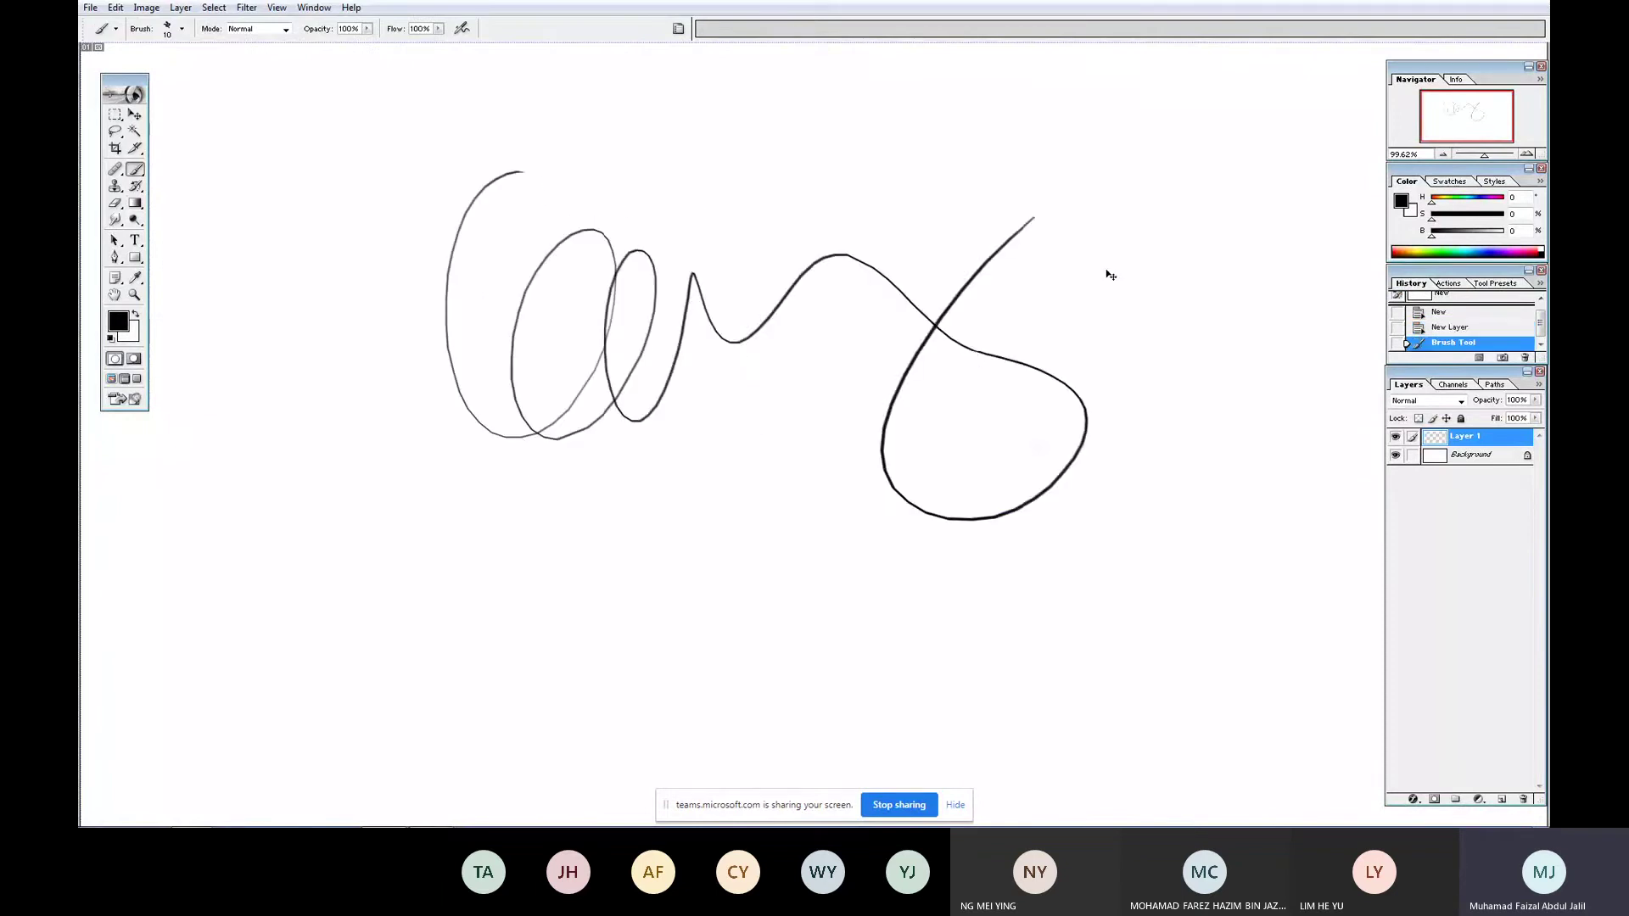
{"action": "key", "text": "ctrl+z"}
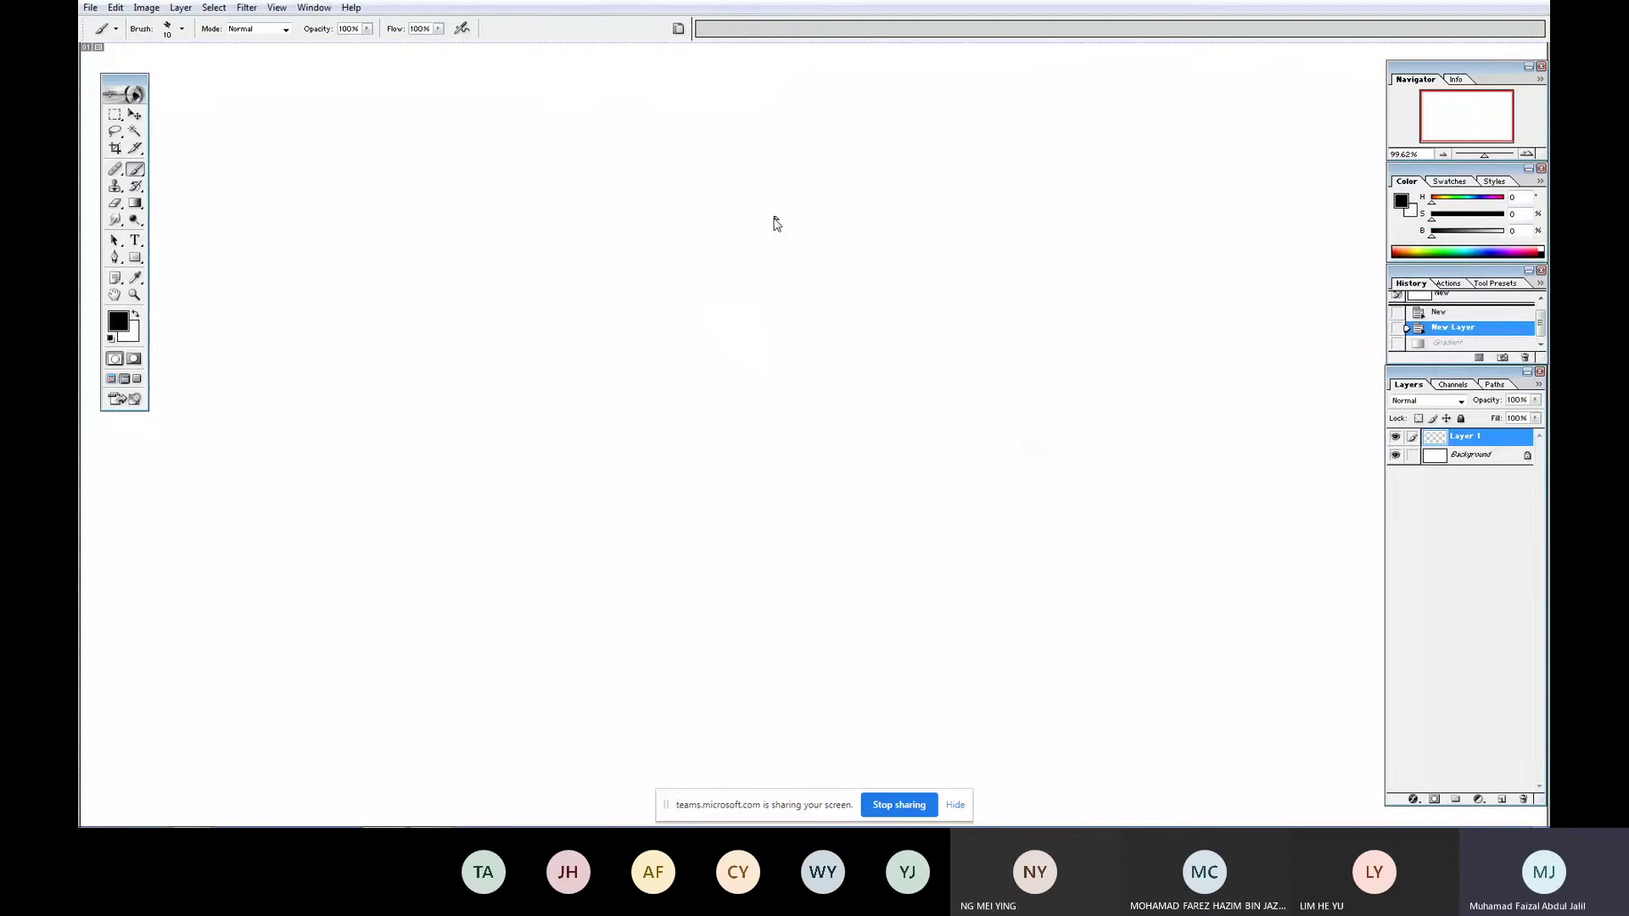
{"action": "left_click_drag", "start_coordinate": [1459, 235], "coordinate": [1475, 235]}
{"action": "mouse_move", "coordinate": [428, 149]}
{"action": "left_mouse_down"}
{"action": "mouse_move", "coordinate": [607, 251]}
{"action": "mouse_move", "coordinate": [441, 140]}
{"action": "mouse_move", "coordinate": [488, 146]}
{"action": "mouse_move", "coordinate": [450, 165]}
{"action": "mouse_move", "coordinate": [455, 436]}
{"action": "mouse_move", "coordinate": [445, 256]}
{"action": "left_mouse_up"}
{"action": "key", "text": "ctrl+z"}
{"action": "key", "text": "ctrl+z"}
{"action": "left_click_drag", "start_coordinate": [524, 143], "coordinate": [398, 720]}
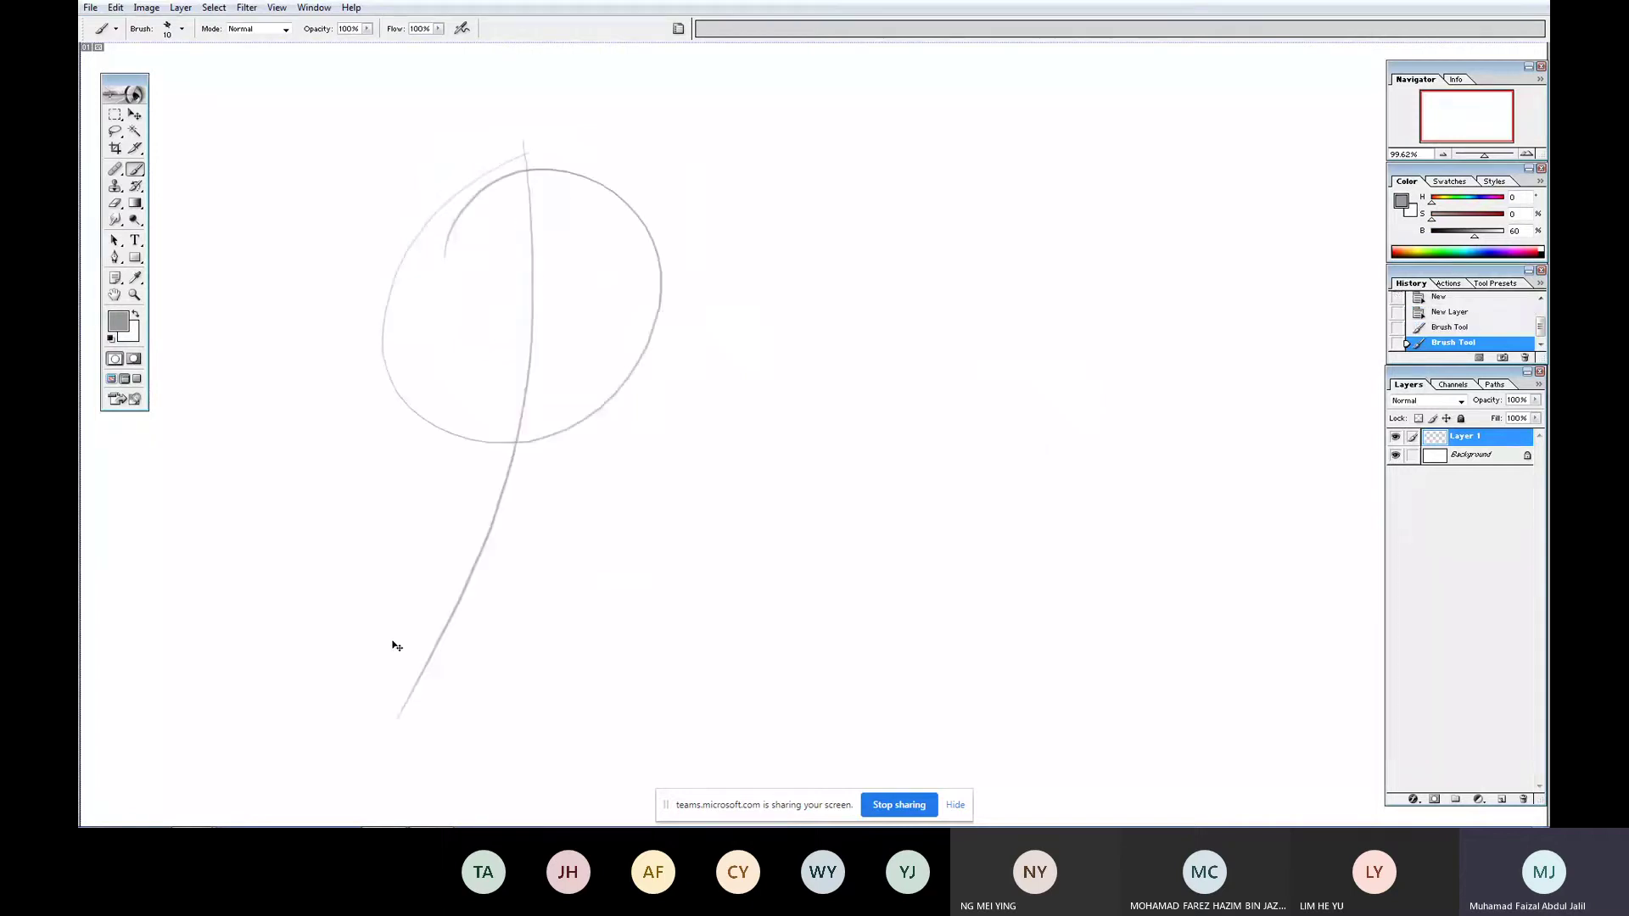
{"action": "key", "text": "ctrl+z"}
{"action": "key", "text": "ctrl+z"}
{"action": "mouse_move", "coordinate": [624, 192]}
{"action": "left_mouse_down"}
{"action": "mouse_move", "coordinate": [614, 327]}
{"action": "mouse_move", "coordinate": [969, 297]}
{"action": "mouse_move", "coordinate": [1225, 552]}
{"action": "mouse_move", "coordinate": [990, 345]}
{"action": "mouse_move", "coordinate": [475, 658]}
{"action": "left_mouse_up"}
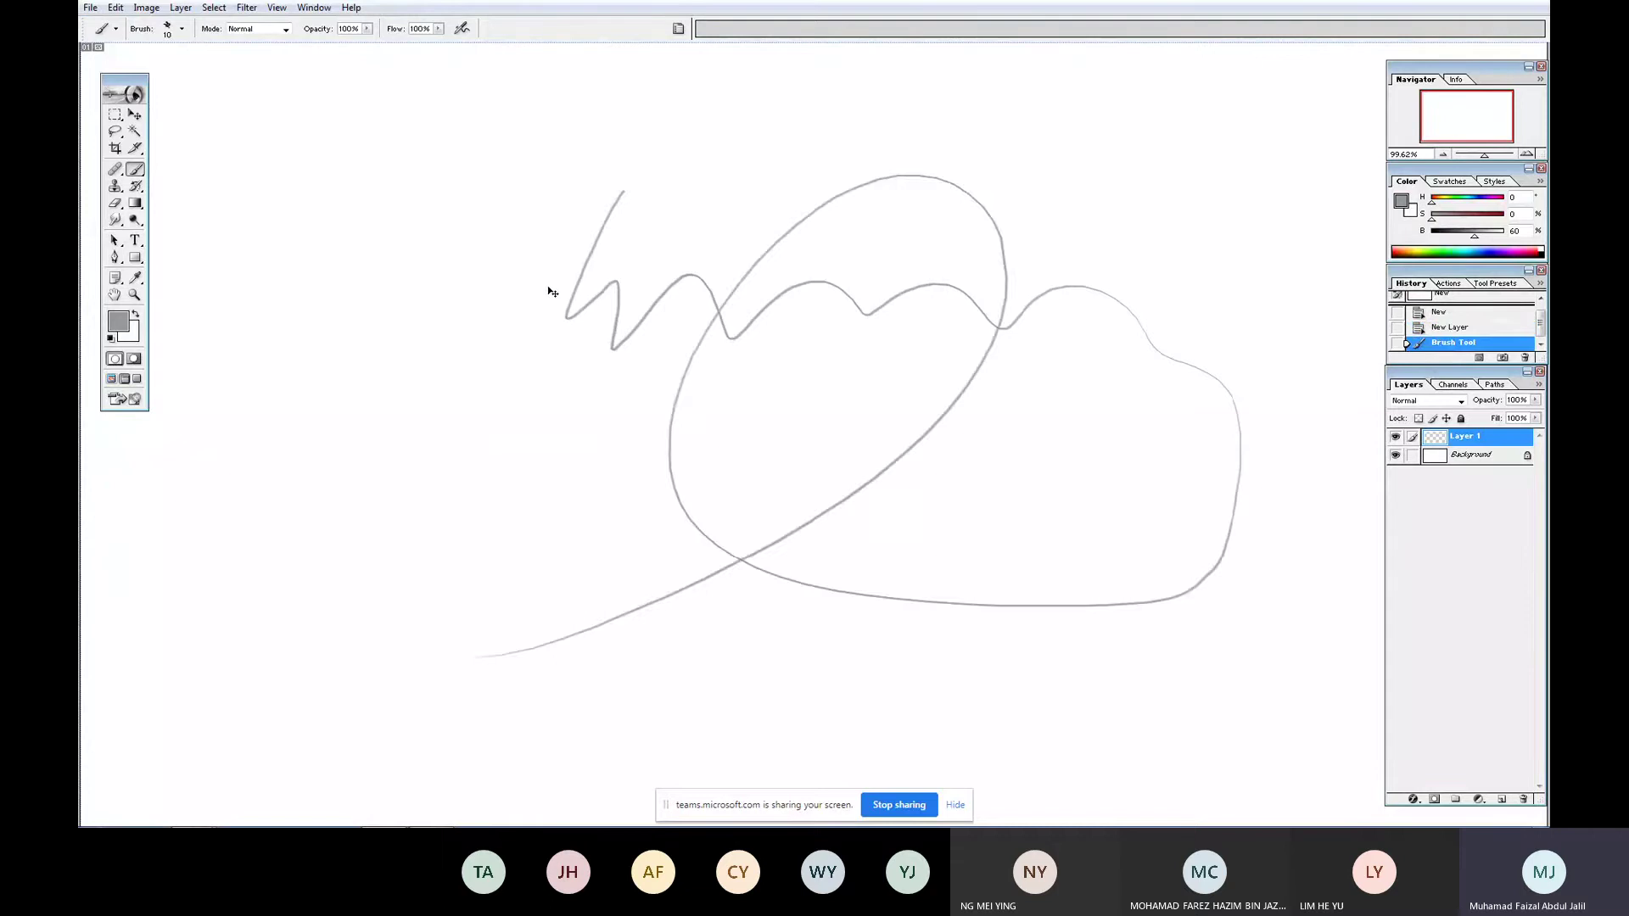
{"action": "key", "text": "ctrl+z"}
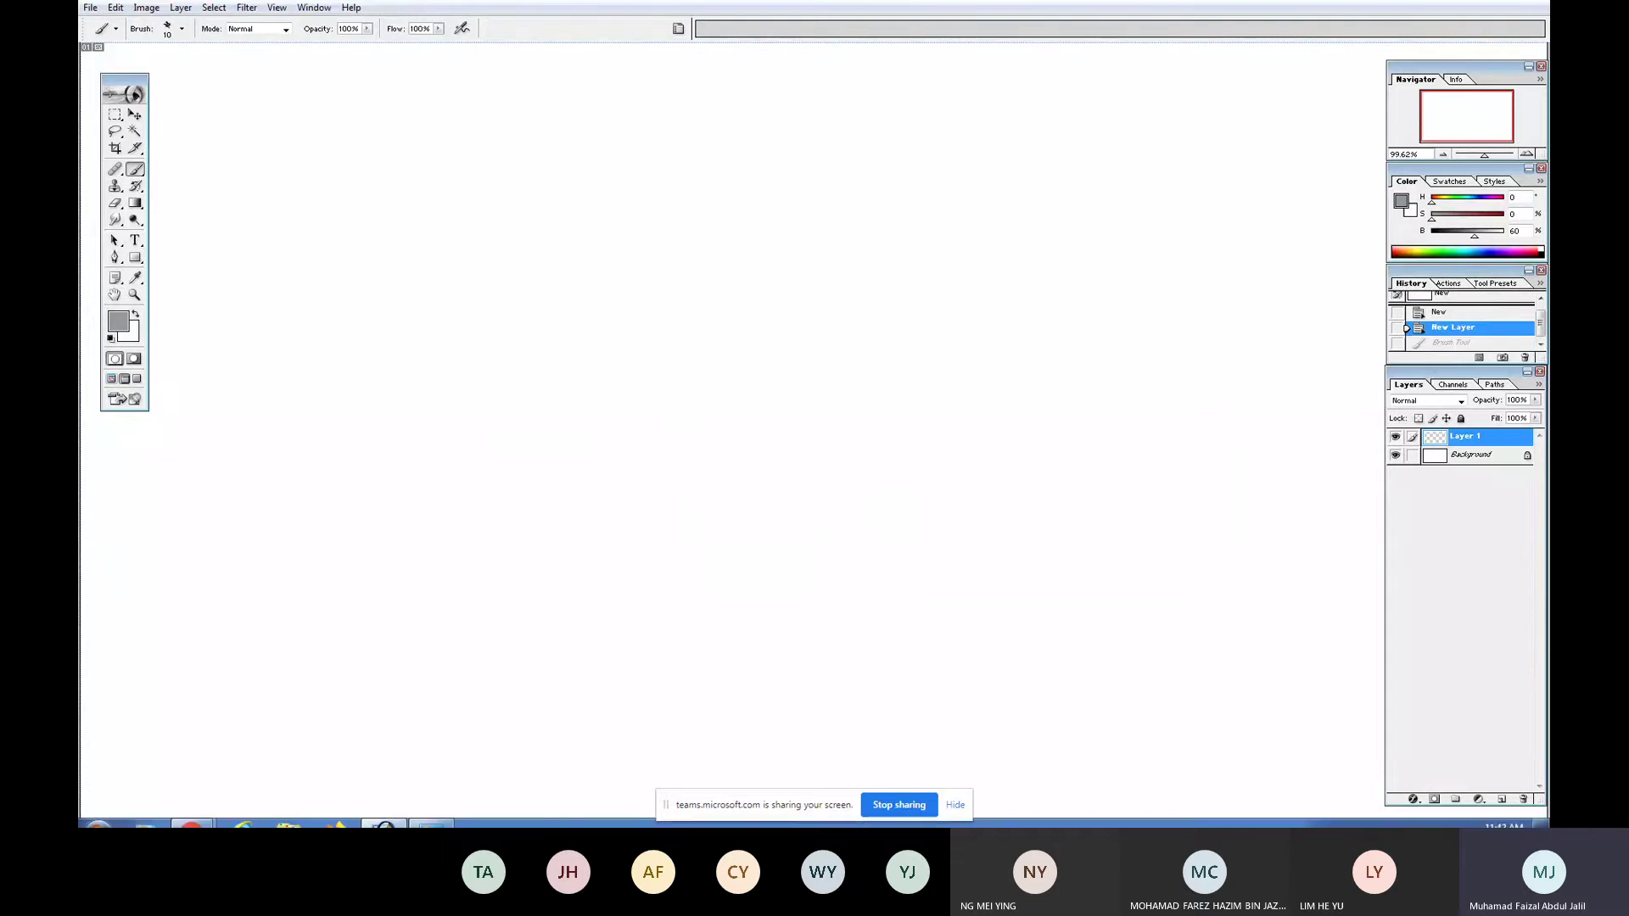
- Switch to the Microsoft Teams meeting in the browser, check the meeting chat and close it
{"action": "mouse_move", "coordinate": [191, 811]}
{"action": "left_click", "coordinate": [205, 762]}
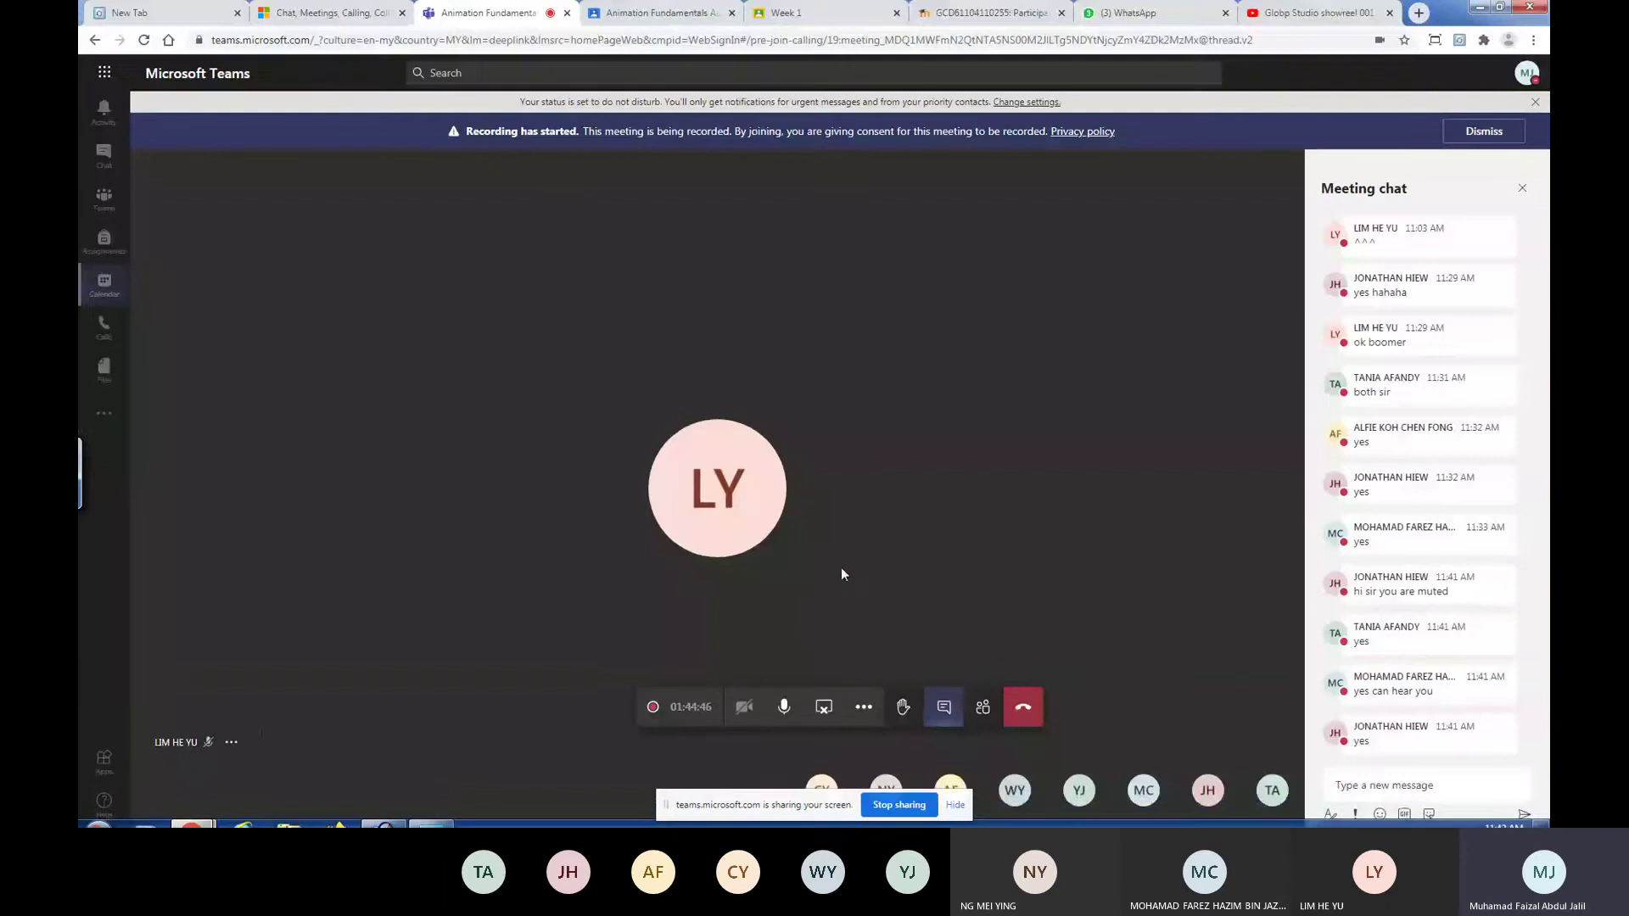
{"action": "left_click", "coordinate": [864, 707]}
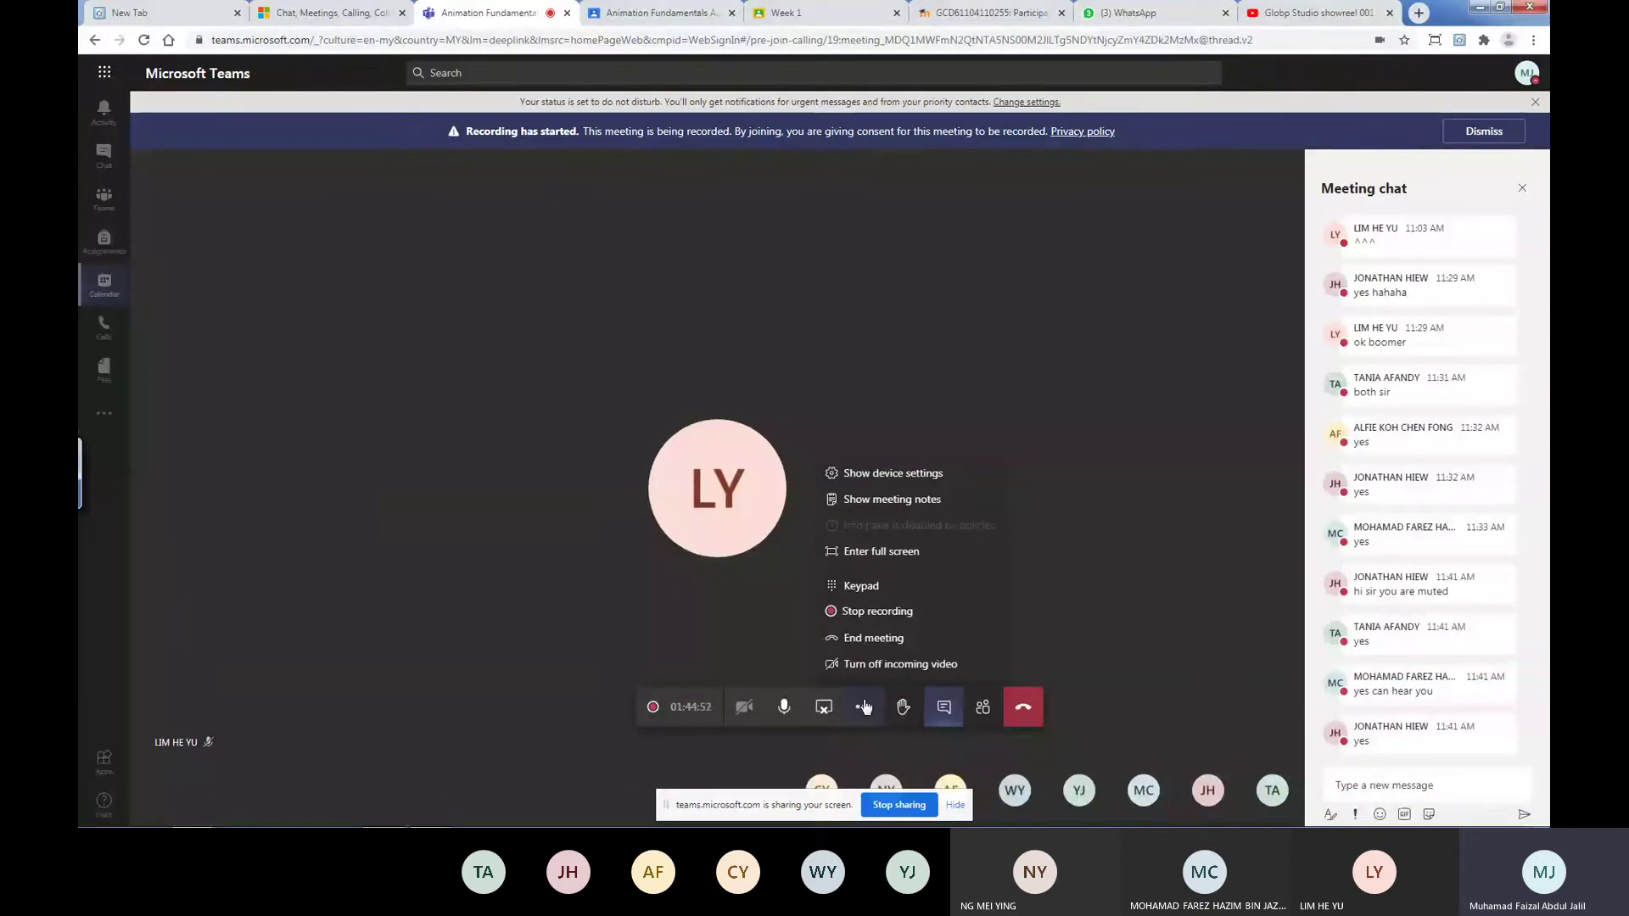
{"action": "left_click", "coordinate": [865, 706]}
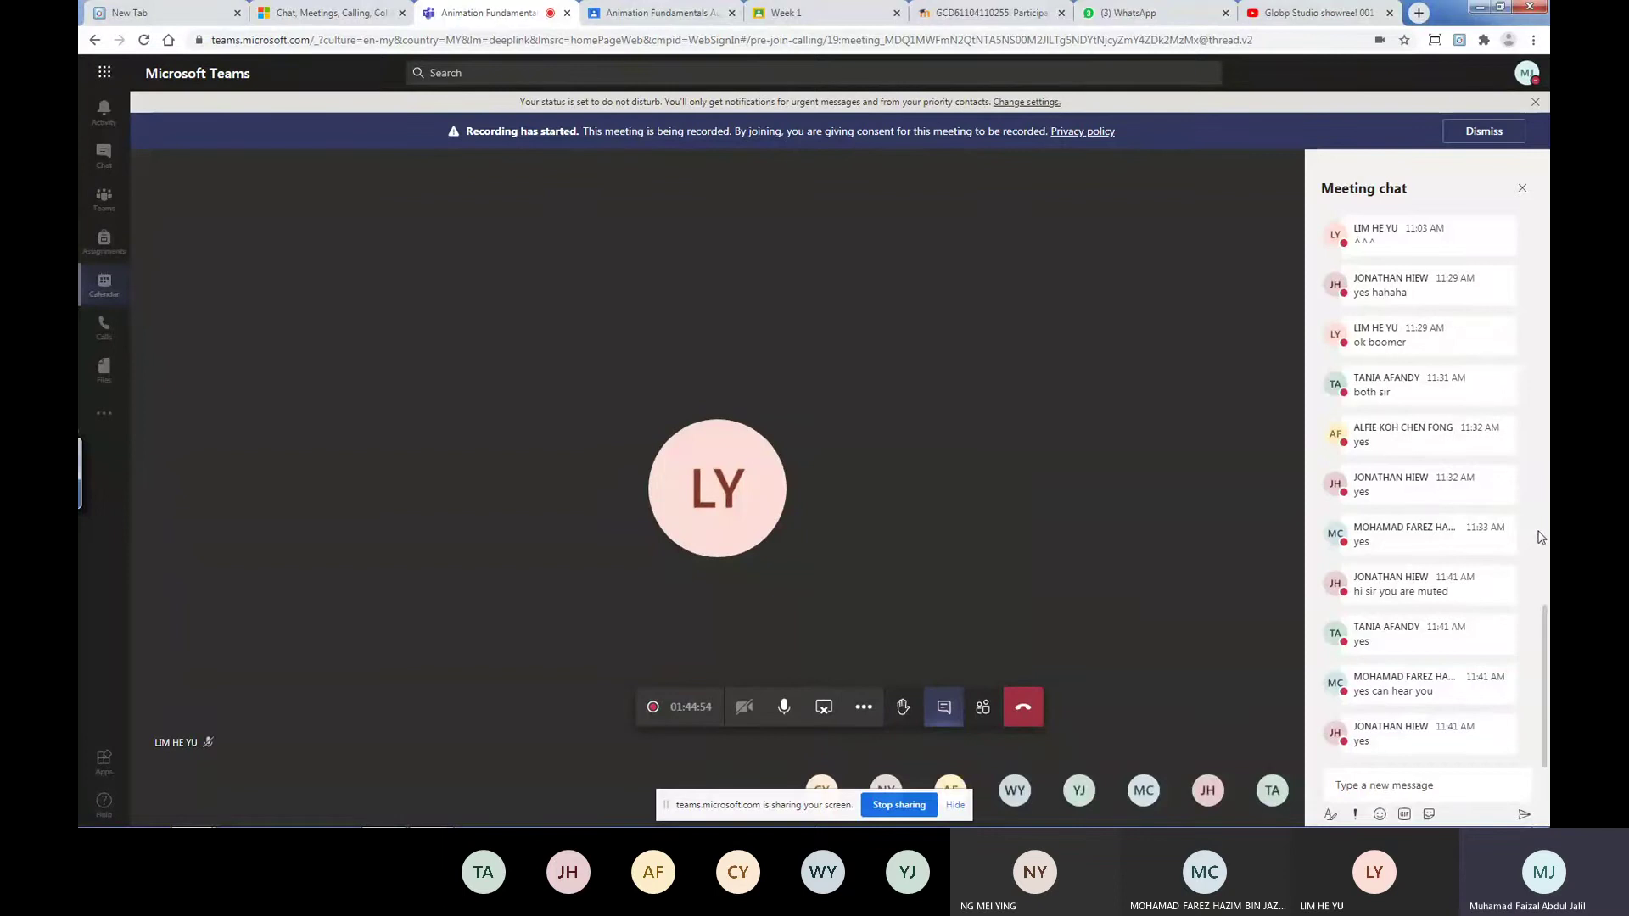
{"action": "left_click_drag", "start_coordinate": [1545, 625], "coordinate": [1530, 676]}
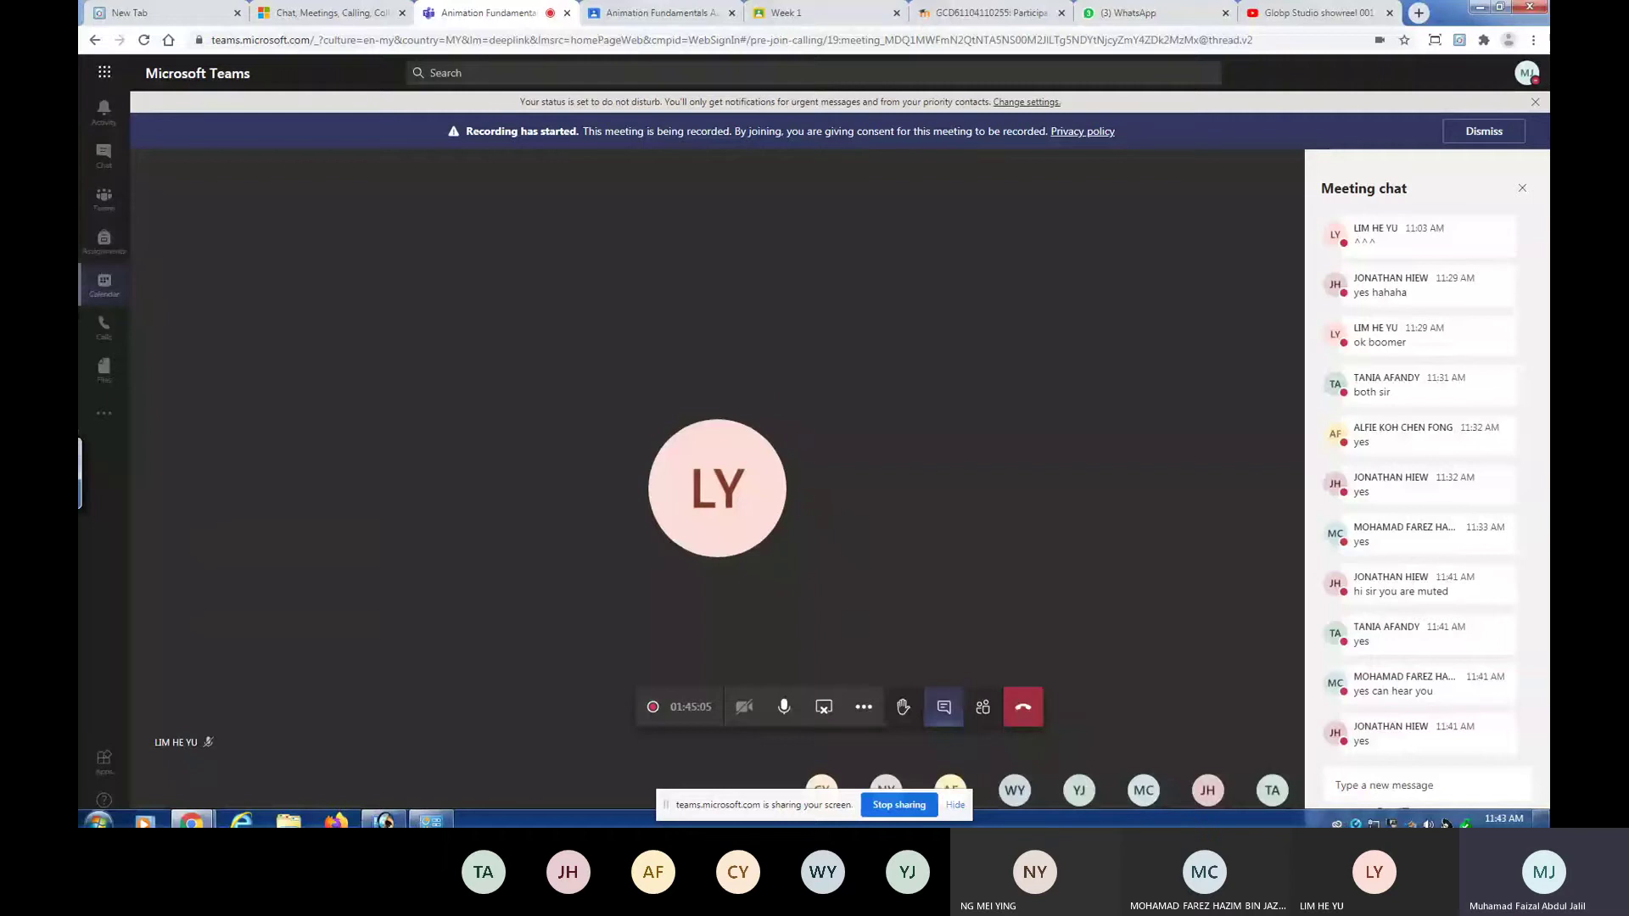
{"action": "left_click", "coordinate": [1523, 188]}
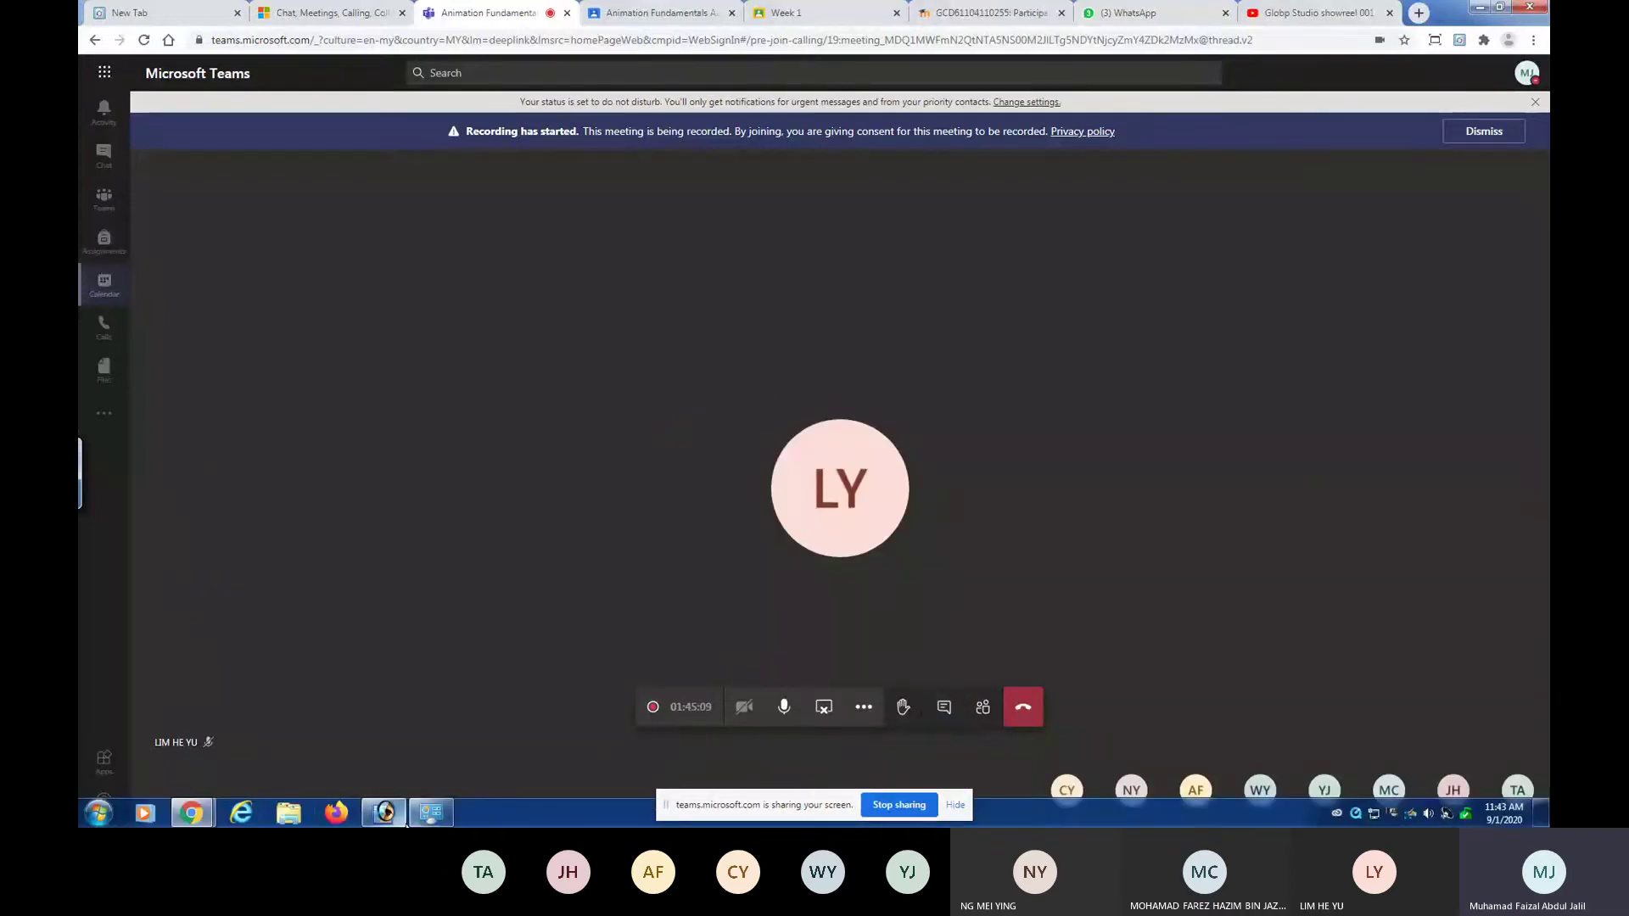
- Return to Photoshop and sketch a vertical column of five touching circles on the new layer
{"action": "left_click", "coordinate": [397, 816]}
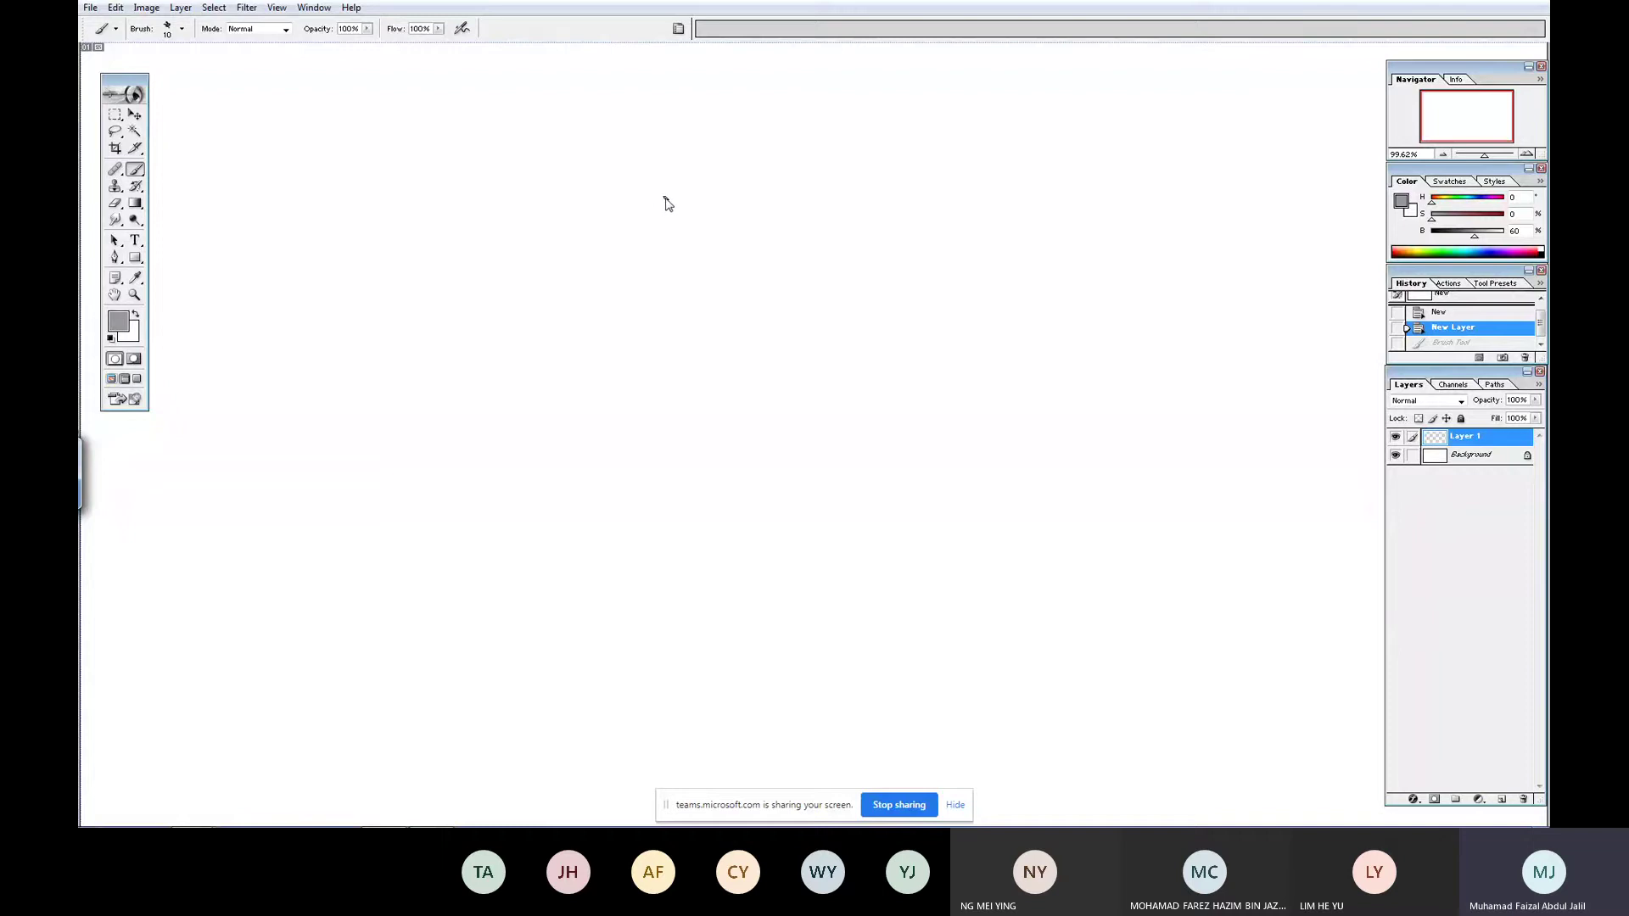
{"action": "mouse_move", "coordinate": [462, 113]}
{"action": "left_mouse_down"}
{"action": "mouse_move", "coordinate": [505, 247]}
{"action": "mouse_move", "coordinate": [431, 137]}
{"action": "left_mouse_up"}
{"action": "left_click_drag", "start_coordinate": [484, 266], "coordinate": [411, 317]}
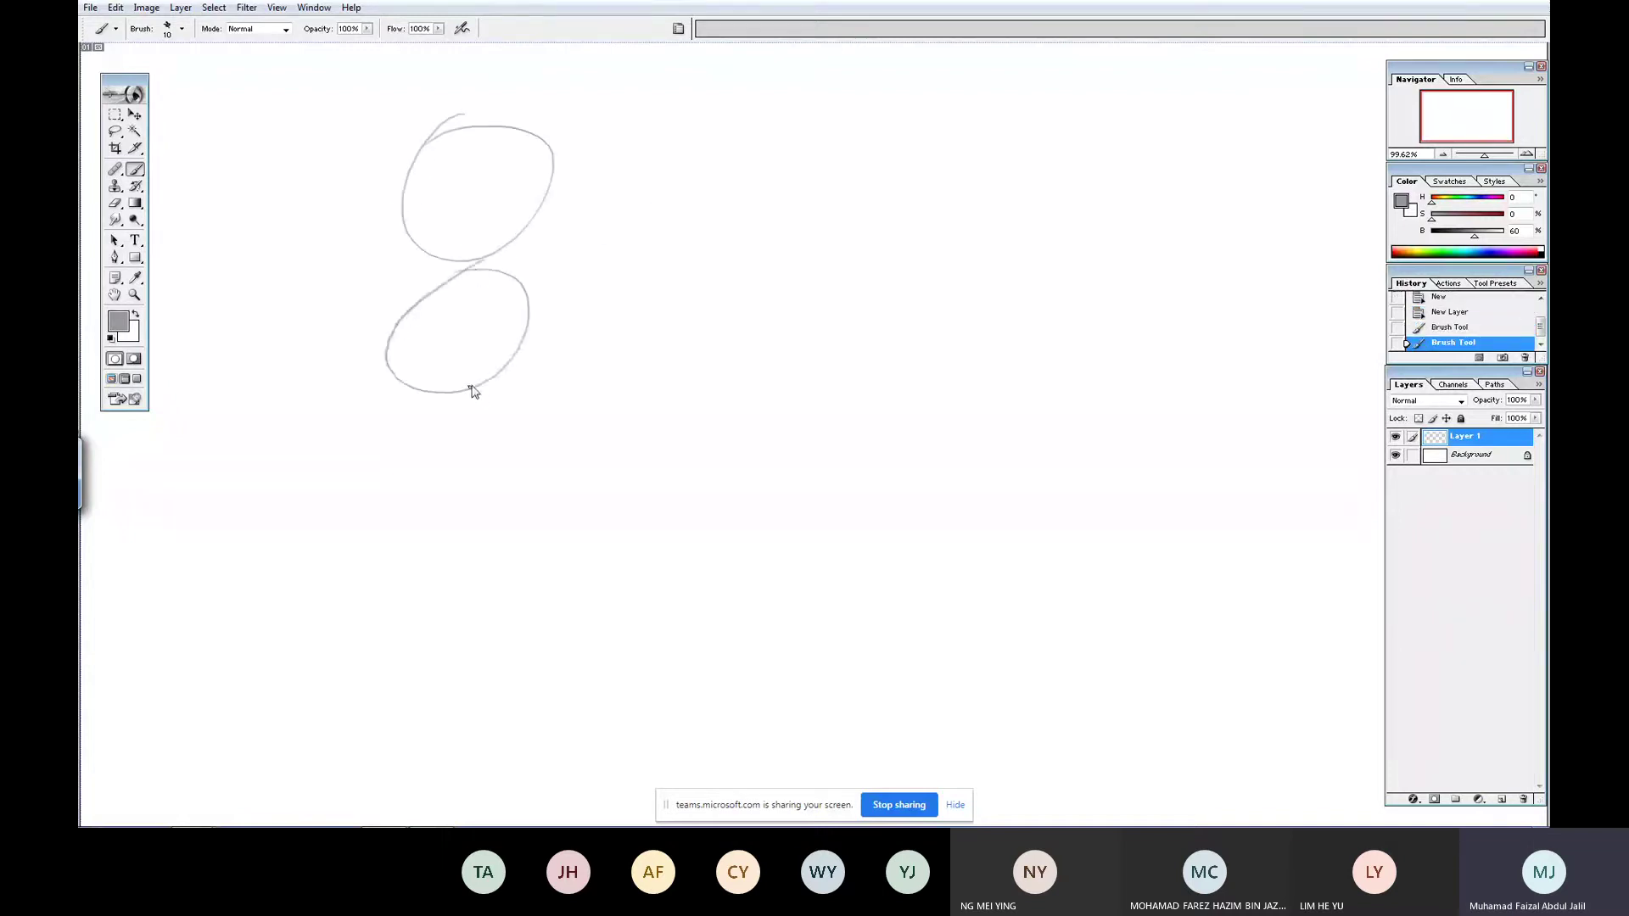
{"action": "mouse_move", "coordinate": [480, 379]}
{"action": "left_mouse_down"}
{"action": "mouse_move", "coordinate": [433, 405]}
{"action": "mouse_move", "coordinate": [534, 400]}
{"action": "mouse_move", "coordinate": [429, 420]}
{"action": "left_mouse_up"}
{"action": "mouse_move", "coordinate": [492, 501]}
{"action": "left_mouse_down"}
{"action": "mouse_move", "coordinate": [400, 538]}
{"action": "mouse_move", "coordinate": [428, 514]}
{"action": "left_mouse_up"}
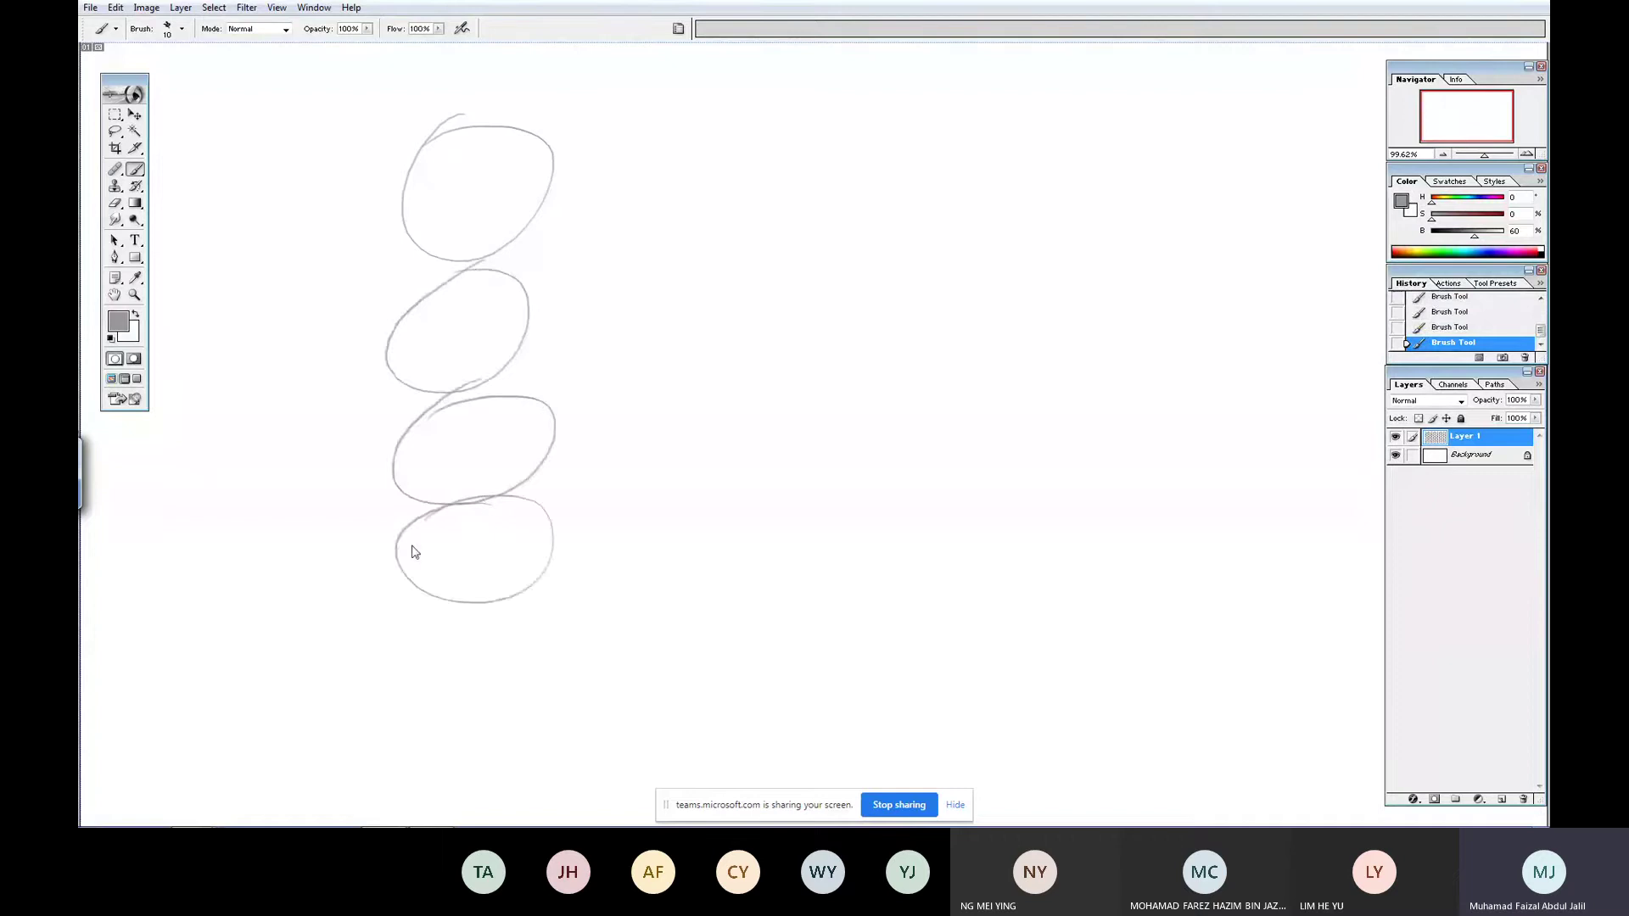
{"action": "mouse_move", "coordinate": [491, 607]}
{"action": "left_mouse_down"}
{"action": "mouse_move", "coordinate": [408, 709]}
{"action": "mouse_move", "coordinate": [435, 608]}
{"action": "left_mouse_up"}
{"action": "left_click_drag", "start_coordinate": [477, 543], "coordinate": [477, 549]}
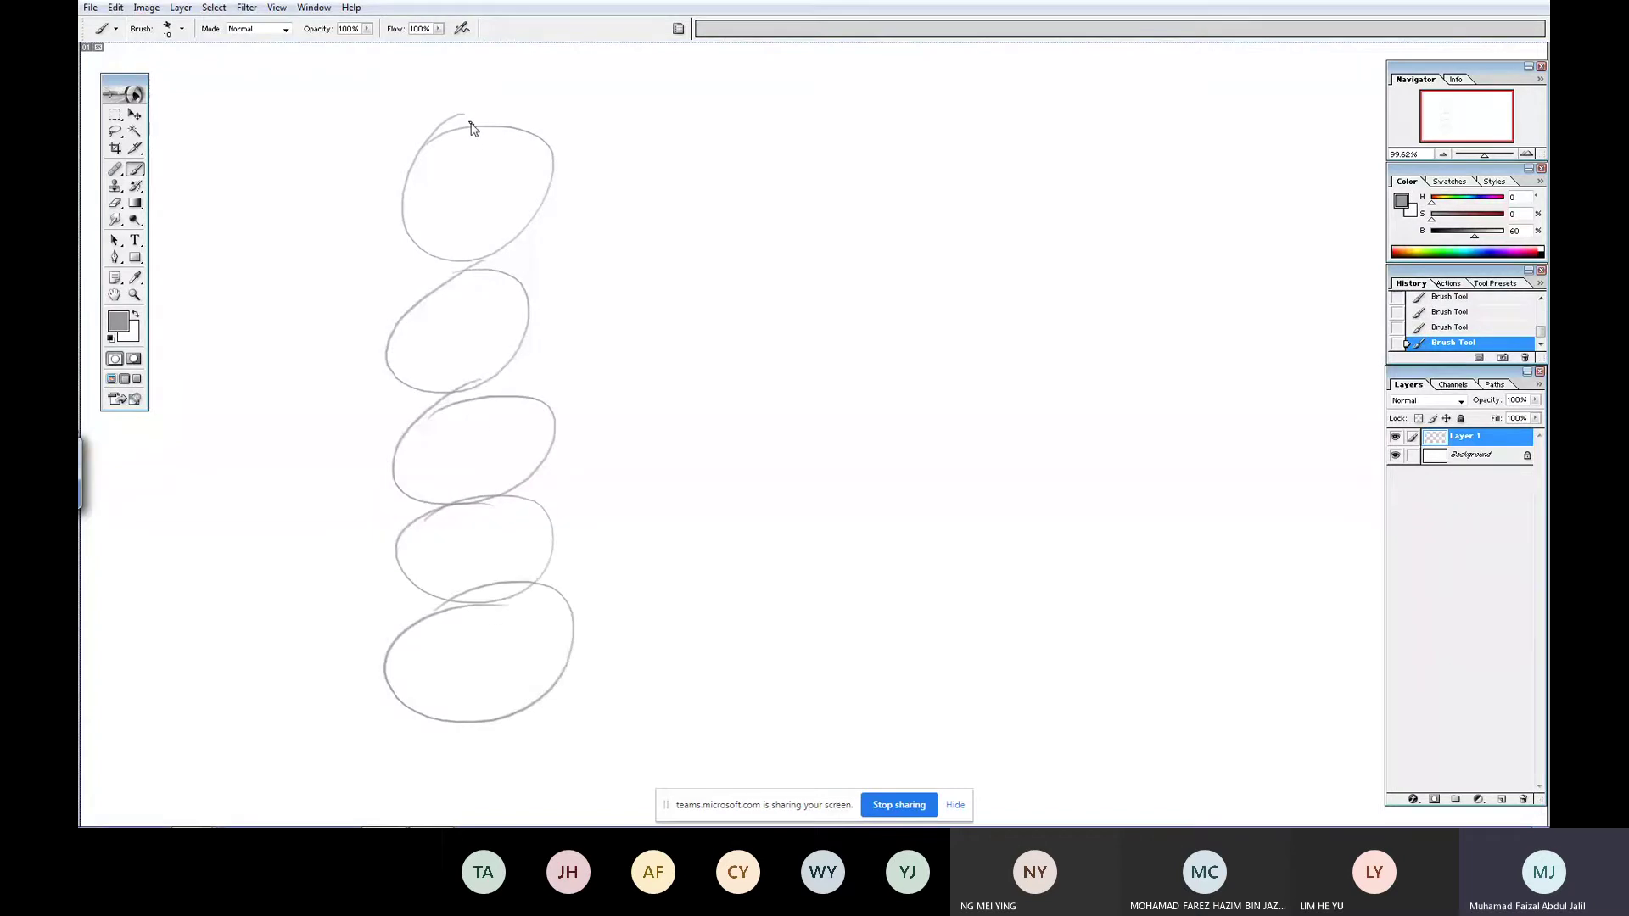
- Draw a straight vertical centre line through the five circles and short horizontal limit lines at the column's top and base
{"action": "left_click_drag", "start_coordinate": [472, 128], "coordinate": [444, 624]}
{"action": "key", "text": "ctrl+z"}
{"action": "left_click_drag", "start_coordinate": [485, 121], "coordinate": [468, 745]}
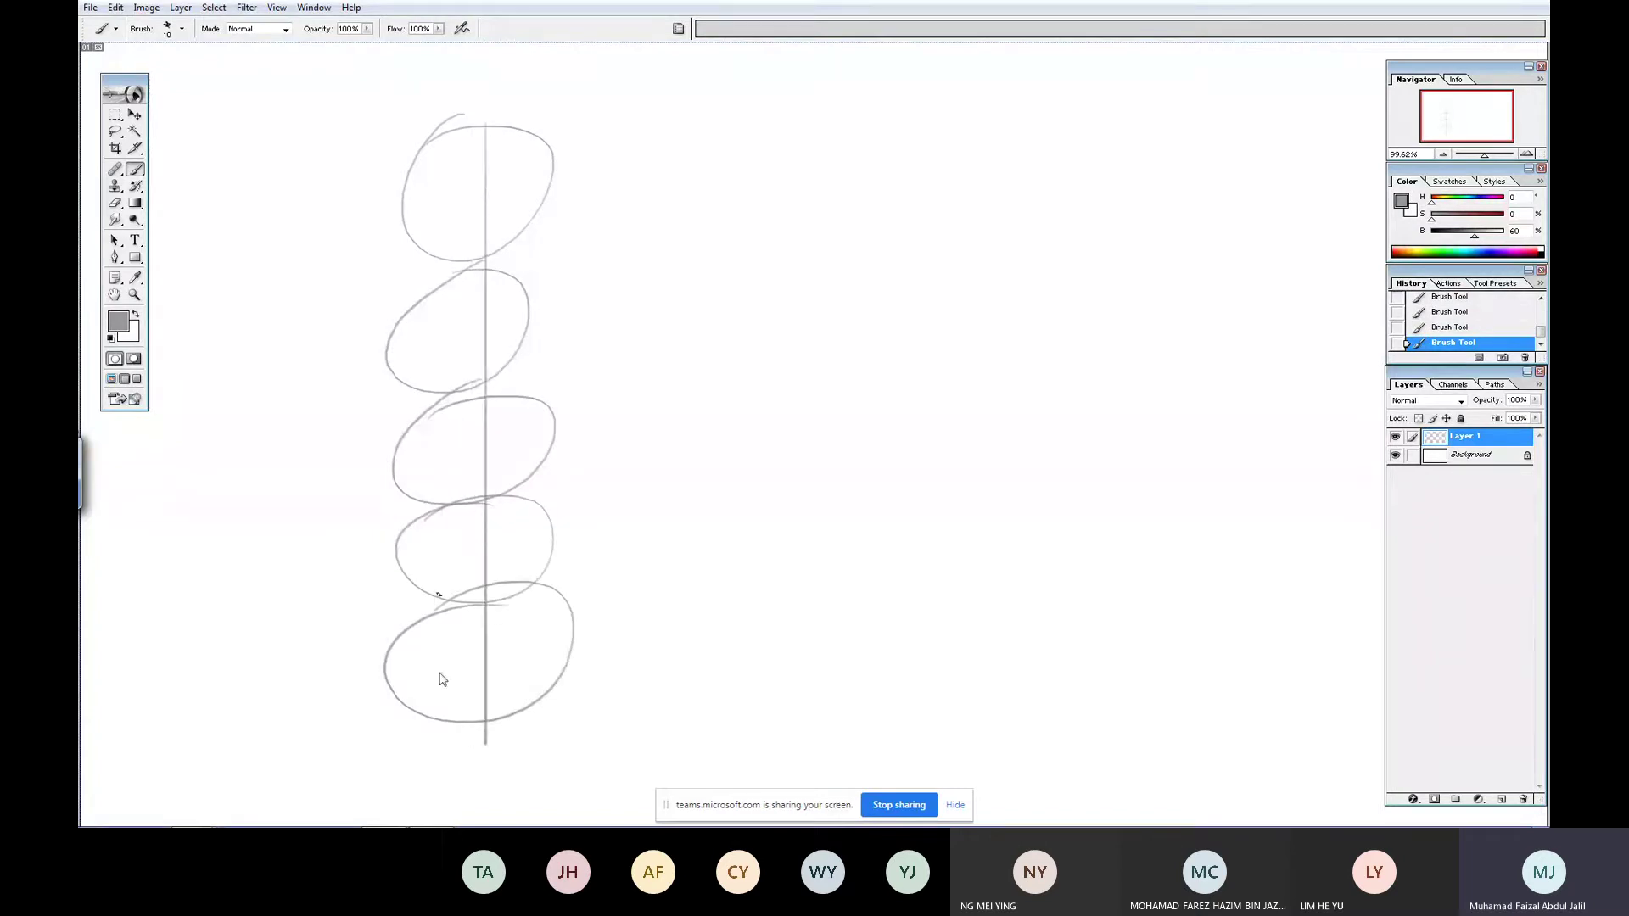
{"action": "left_click_drag", "start_coordinate": [428, 129], "coordinate": [558, 135]}
{"action": "left_click_drag", "start_coordinate": [403, 719], "coordinate": [560, 726]}
{"action": "left_click_drag", "start_coordinate": [739, 509], "coordinate": [768, 346]}
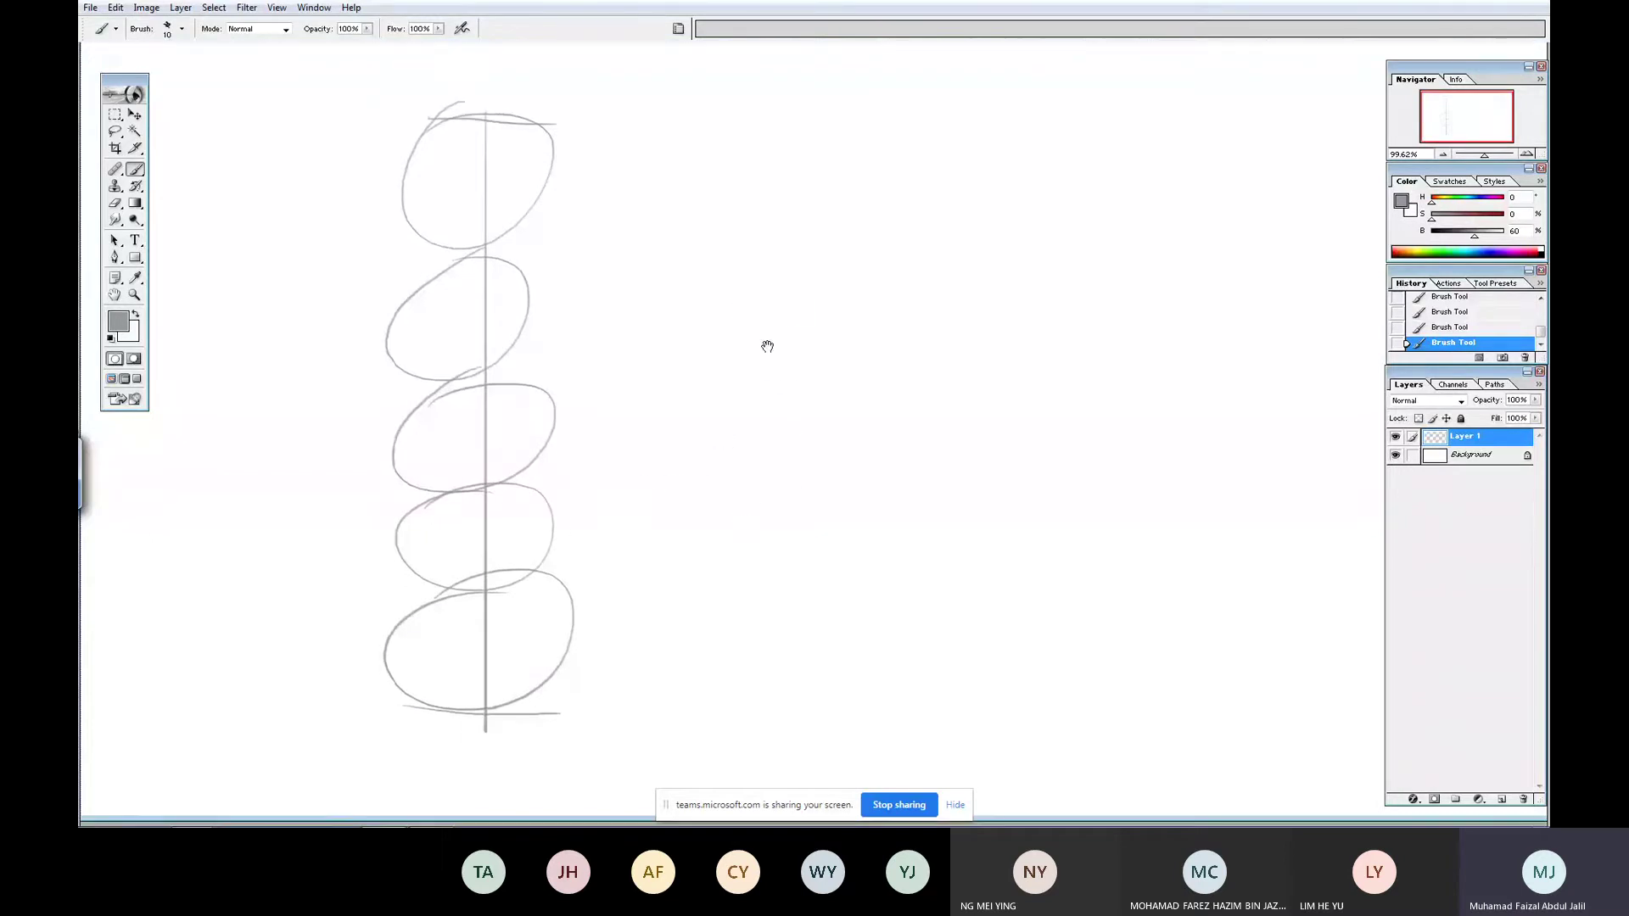
{"action": "left_click_drag", "start_coordinate": [381, 293], "coordinate": [1205, 808]}
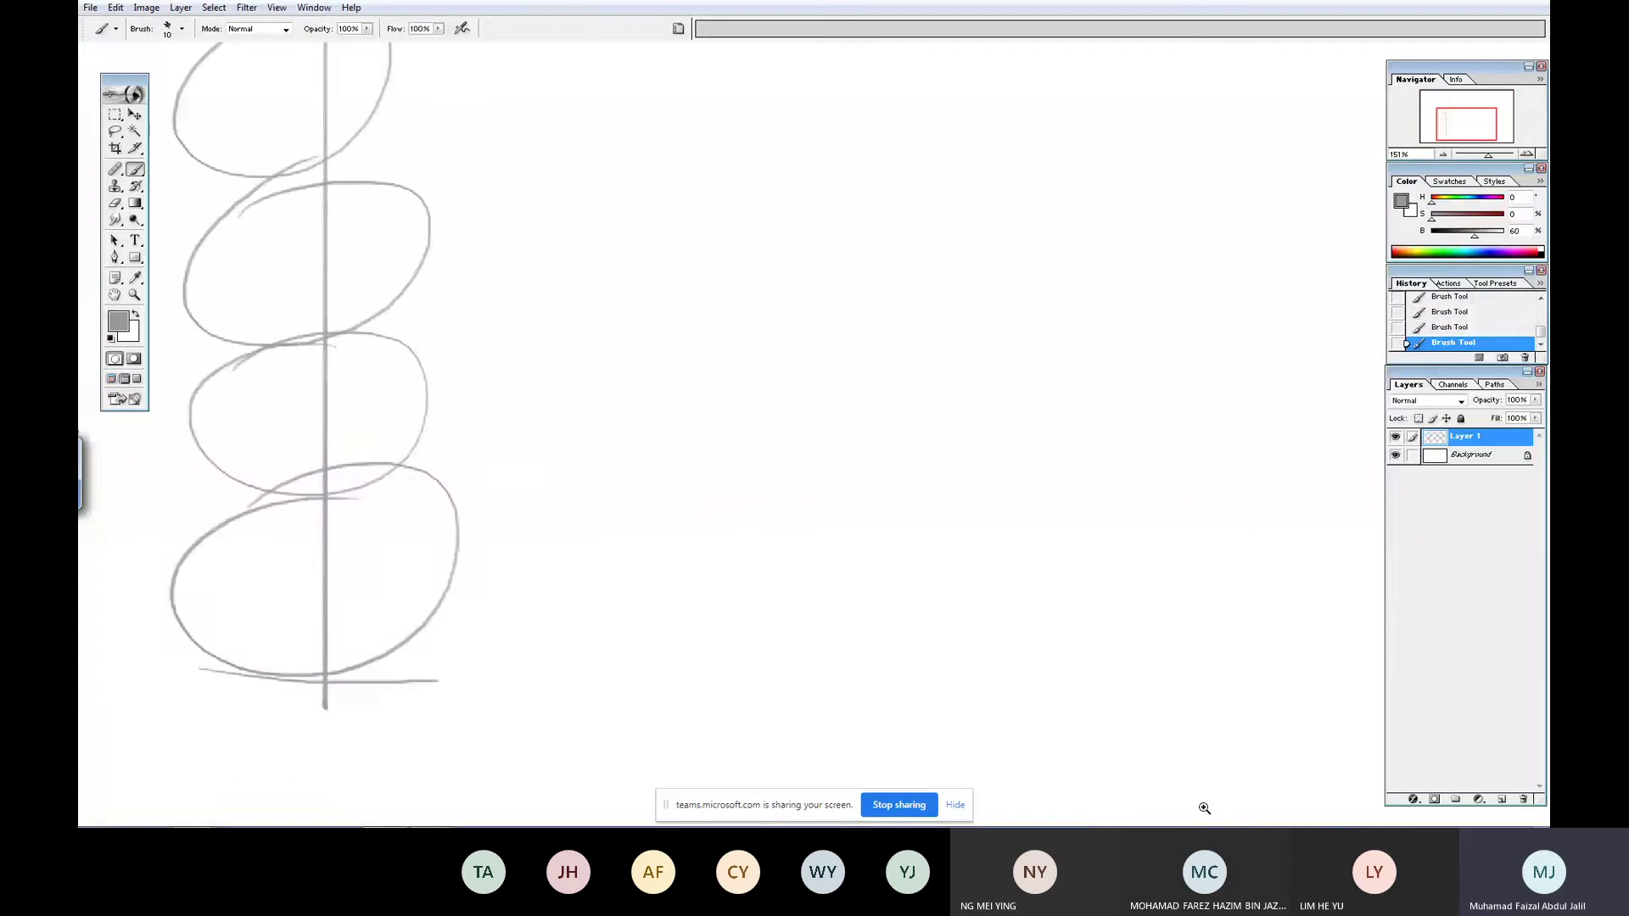
{"action": "mouse_move", "coordinate": [753, 294]}
{"action": "left_mouse_down"}
{"action": "mouse_move", "coordinate": [670, 319]}
{"action": "mouse_move", "coordinate": [689, 308]}
{"action": "left_mouse_up"}
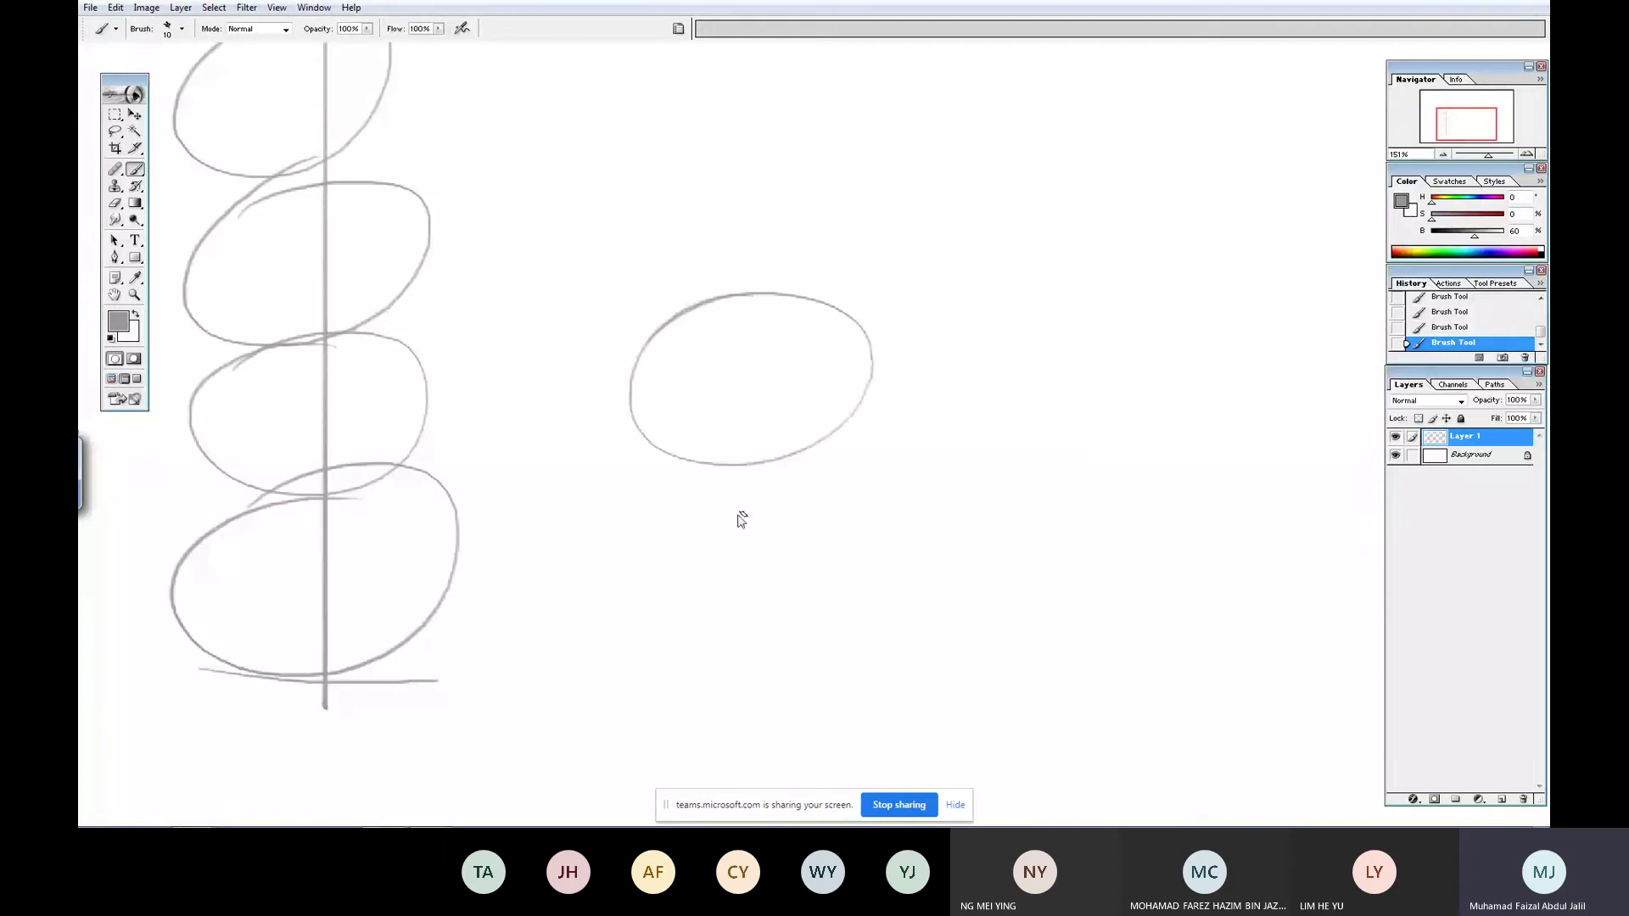
{"action": "mouse_move", "coordinate": [747, 450]}
{"action": "left_mouse_down"}
{"action": "mouse_move", "coordinate": [650, 626]}
{"action": "mouse_move", "coordinate": [679, 488]}
{"action": "left_mouse_up"}
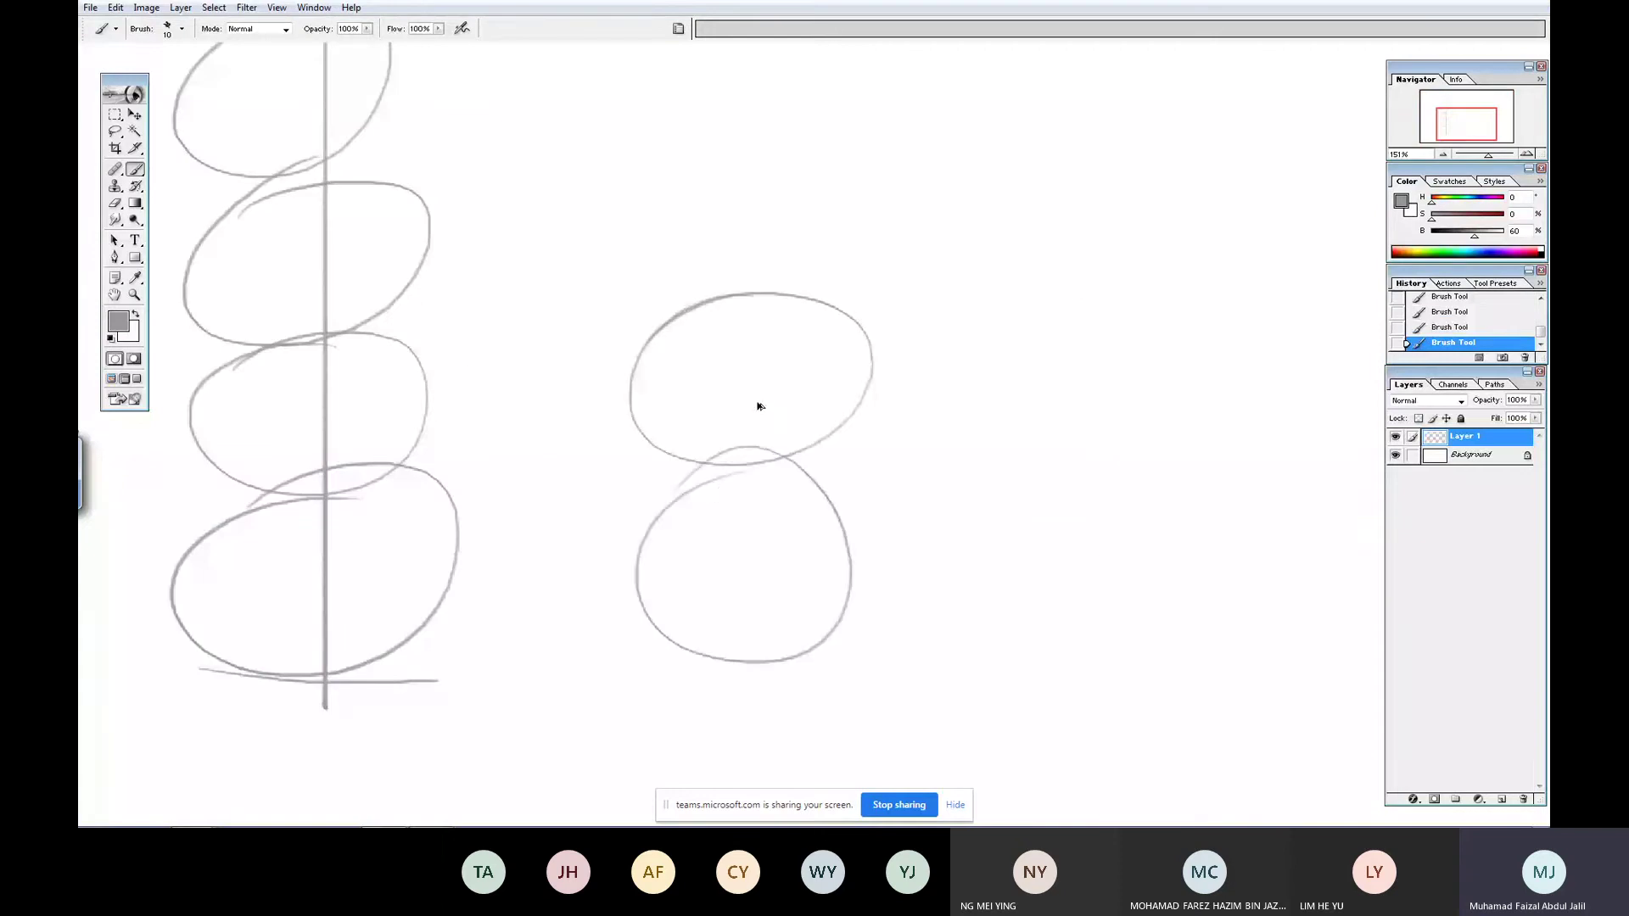
{"action": "key", "text": "ctrl+alt+z"}
{"action": "key", "text": "ctrl+alt+z"}
{"action": "left_click_drag", "start_coordinate": [761, 318], "coordinate": [680, 355]}
{"action": "mouse_move", "coordinate": [774, 494]}
{"action": "left_mouse_down"}
{"action": "mouse_move", "coordinate": [789, 672]}
{"action": "mouse_move", "coordinate": [705, 476]}
{"action": "left_mouse_up"}
{"action": "key", "text": "ctrl+alt+z"}
{"action": "key", "text": "ctrl+alt+z"}
- Sketch two stacked circles beside the column, with a ground line under them and a centre line running through both
{"action": "mouse_move", "coordinate": [763, 291]}
{"action": "left_mouse_down"}
{"action": "mouse_move", "coordinate": [687, 479]}
{"action": "mouse_move", "coordinate": [696, 321]}
{"action": "left_mouse_up"}
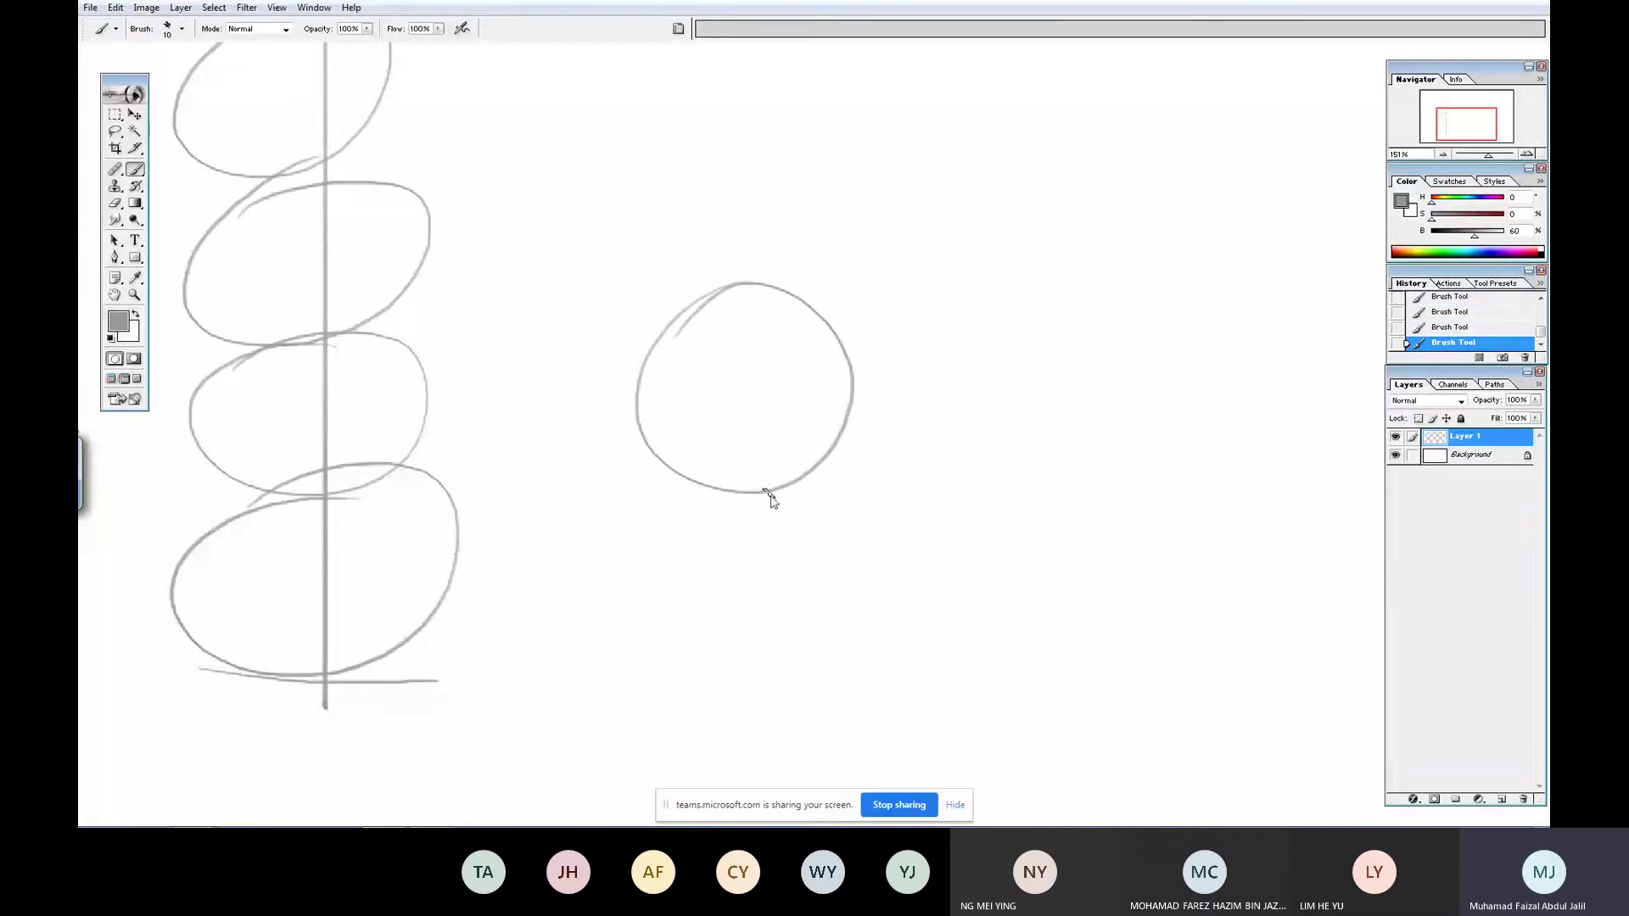
{"action": "mouse_move", "coordinate": [770, 500]}
{"action": "left_mouse_down"}
{"action": "mouse_move", "coordinate": [686, 506]}
{"action": "mouse_move", "coordinate": [687, 523]}
{"action": "mouse_move", "coordinate": [755, 491]}
{"action": "left_mouse_up"}
{"action": "key", "text": "ctrl+alt+z"}
{"action": "left_click_drag", "start_coordinate": [642, 679], "coordinate": [910, 660]}
{"action": "left_click_drag", "start_coordinate": [747, 273], "coordinate": [775, 738]}
- Add a new layer above the circle sketch and set the foreground to darker grey with 40% brightness
{"action": "left_click_drag", "start_coordinate": [513, 223], "coordinate": [1018, 645]}
{"action": "left_click", "coordinate": [1527, 735]}
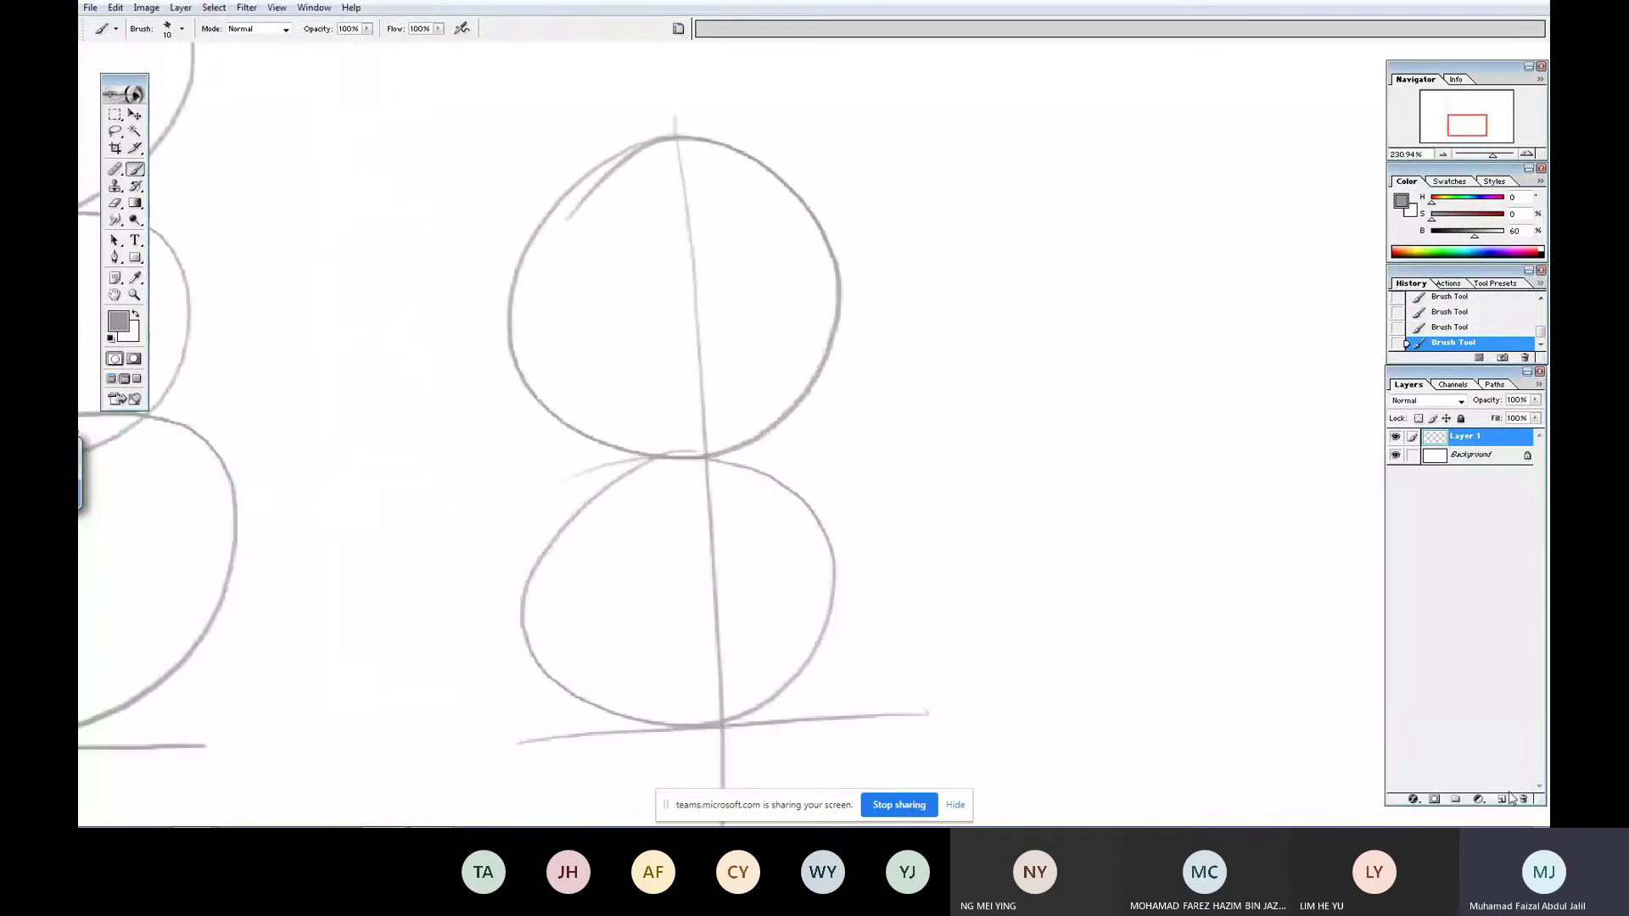
{"action": "left_click", "coordinate": [1500, 799]}
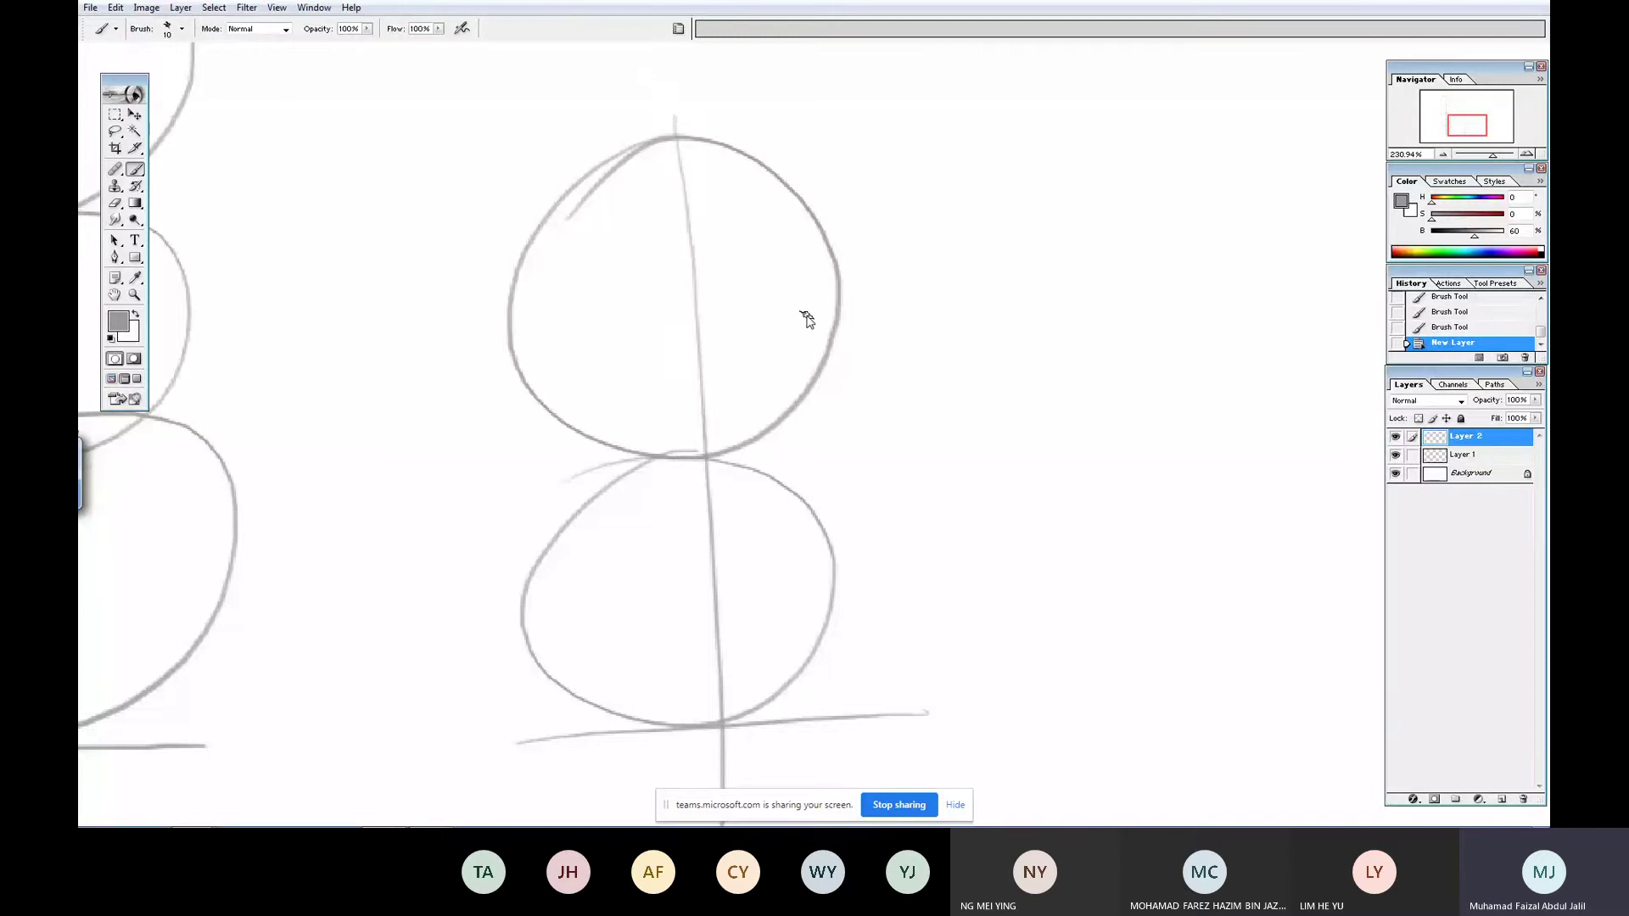
{"action": "left_click_drag", "start_coordinate": [1472, 238], "coordinate": [1460, 238]}
- Draw a large triangle over the upper circle, its apex at the circle's top and its base near the circle's bottom
{"action": "left_click_drag", "start_coordinate": [378, 146], "coordinate": [1093, 780]}
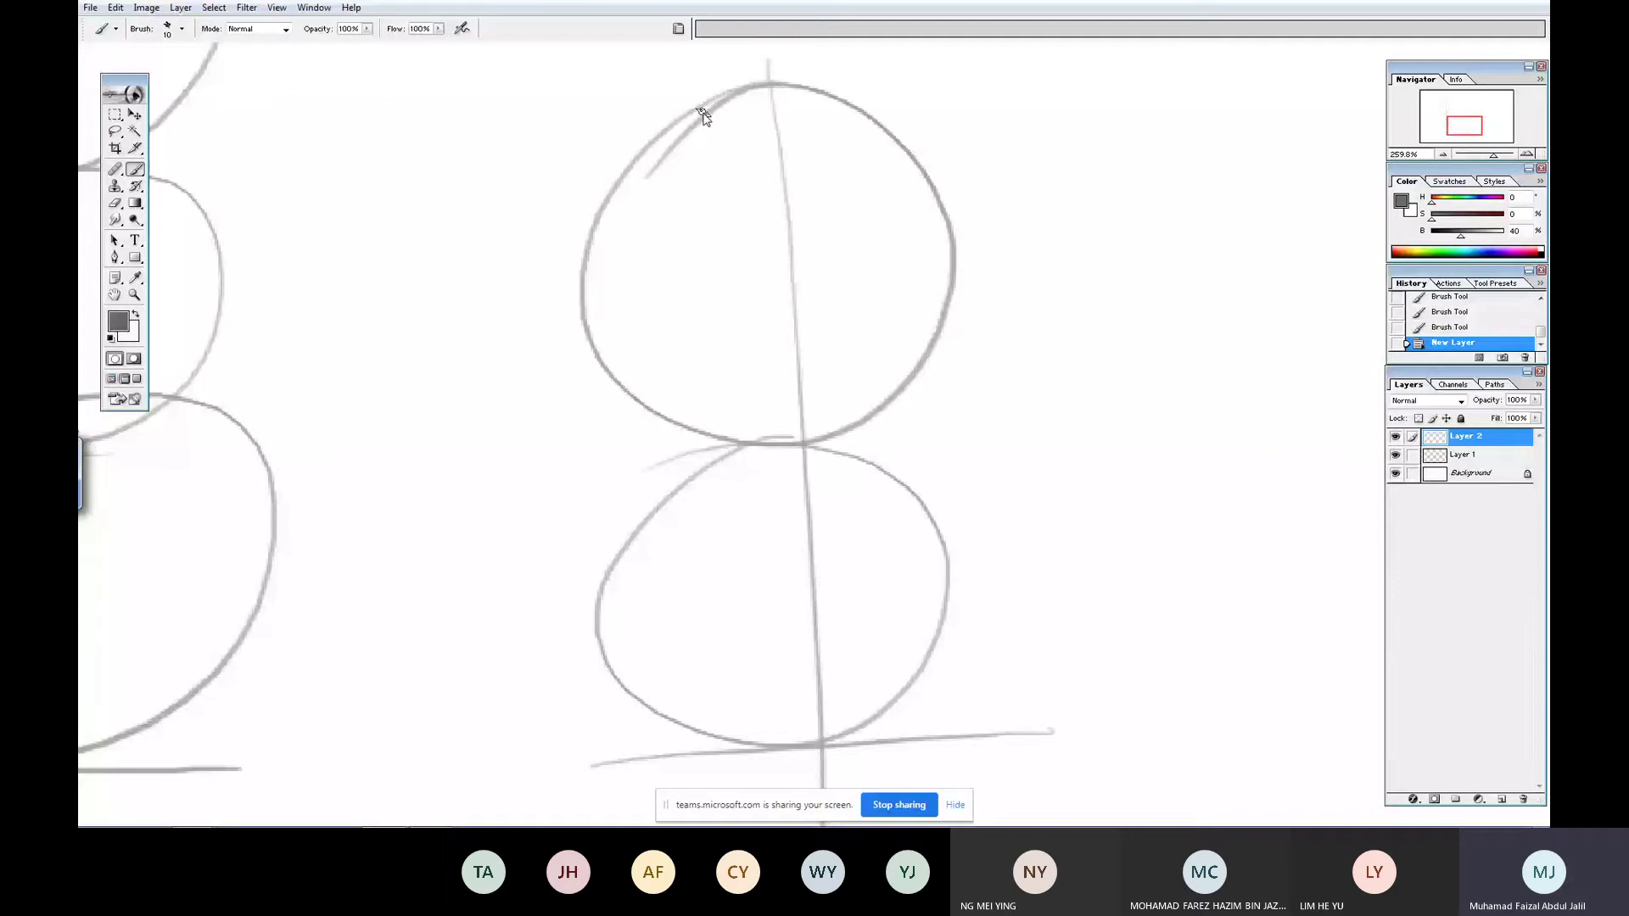
{"action": "left_click_drag", "start_coordinate": [758, 73], "coordinate": [575, 442]}
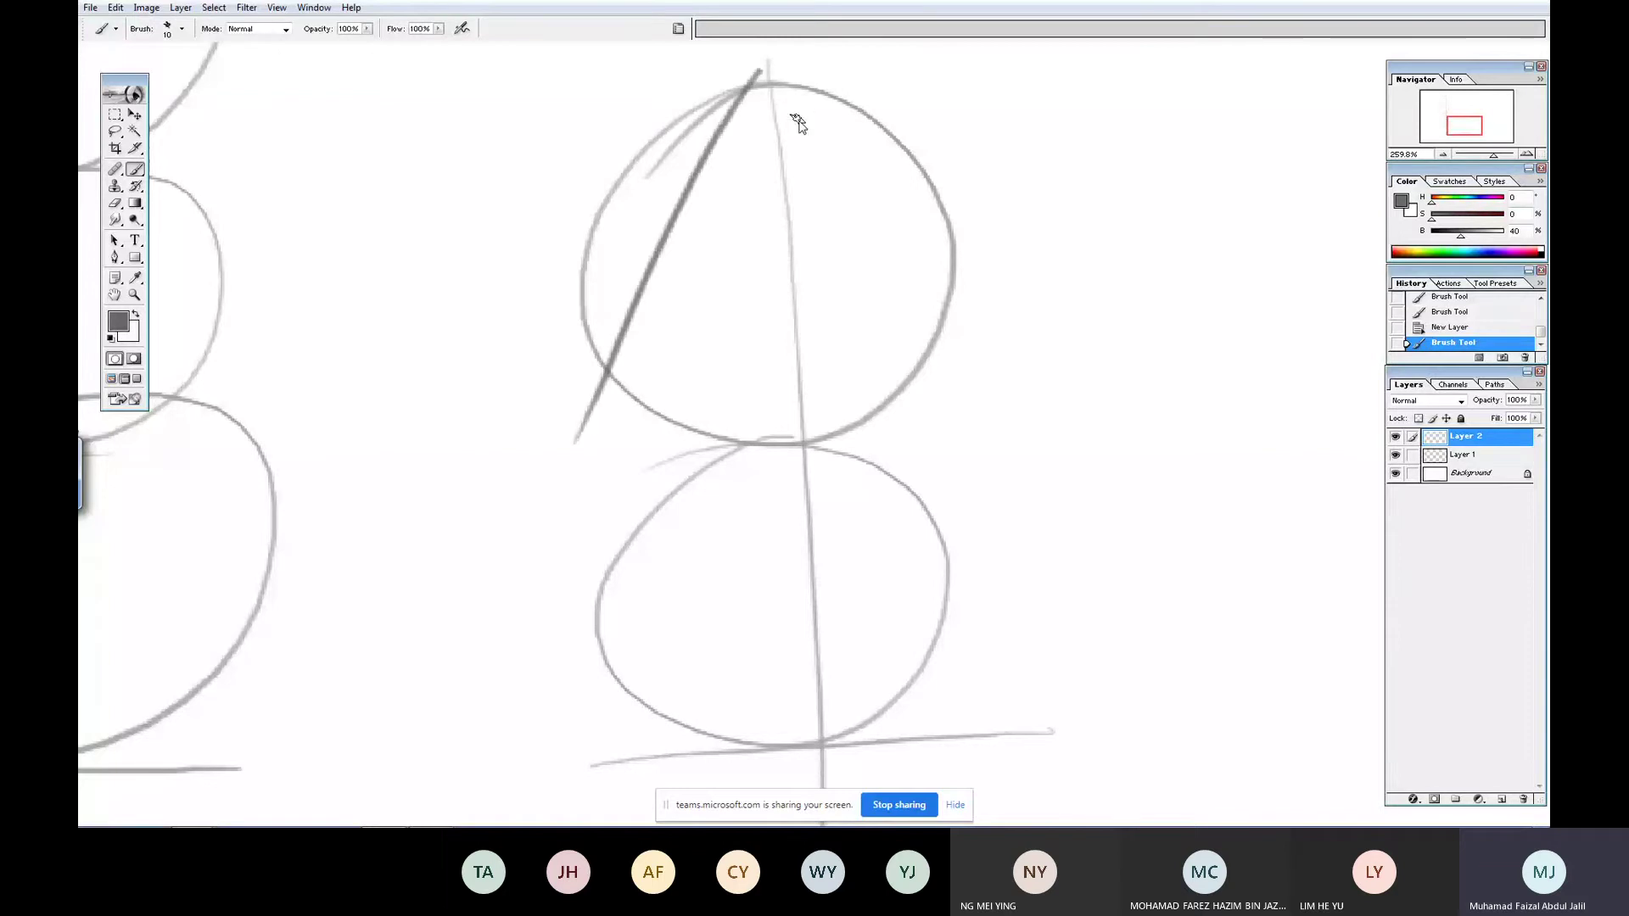
{"action": "left_click_drag", "start_coordinate": [768, 74], "coordinate": [966, 433]}
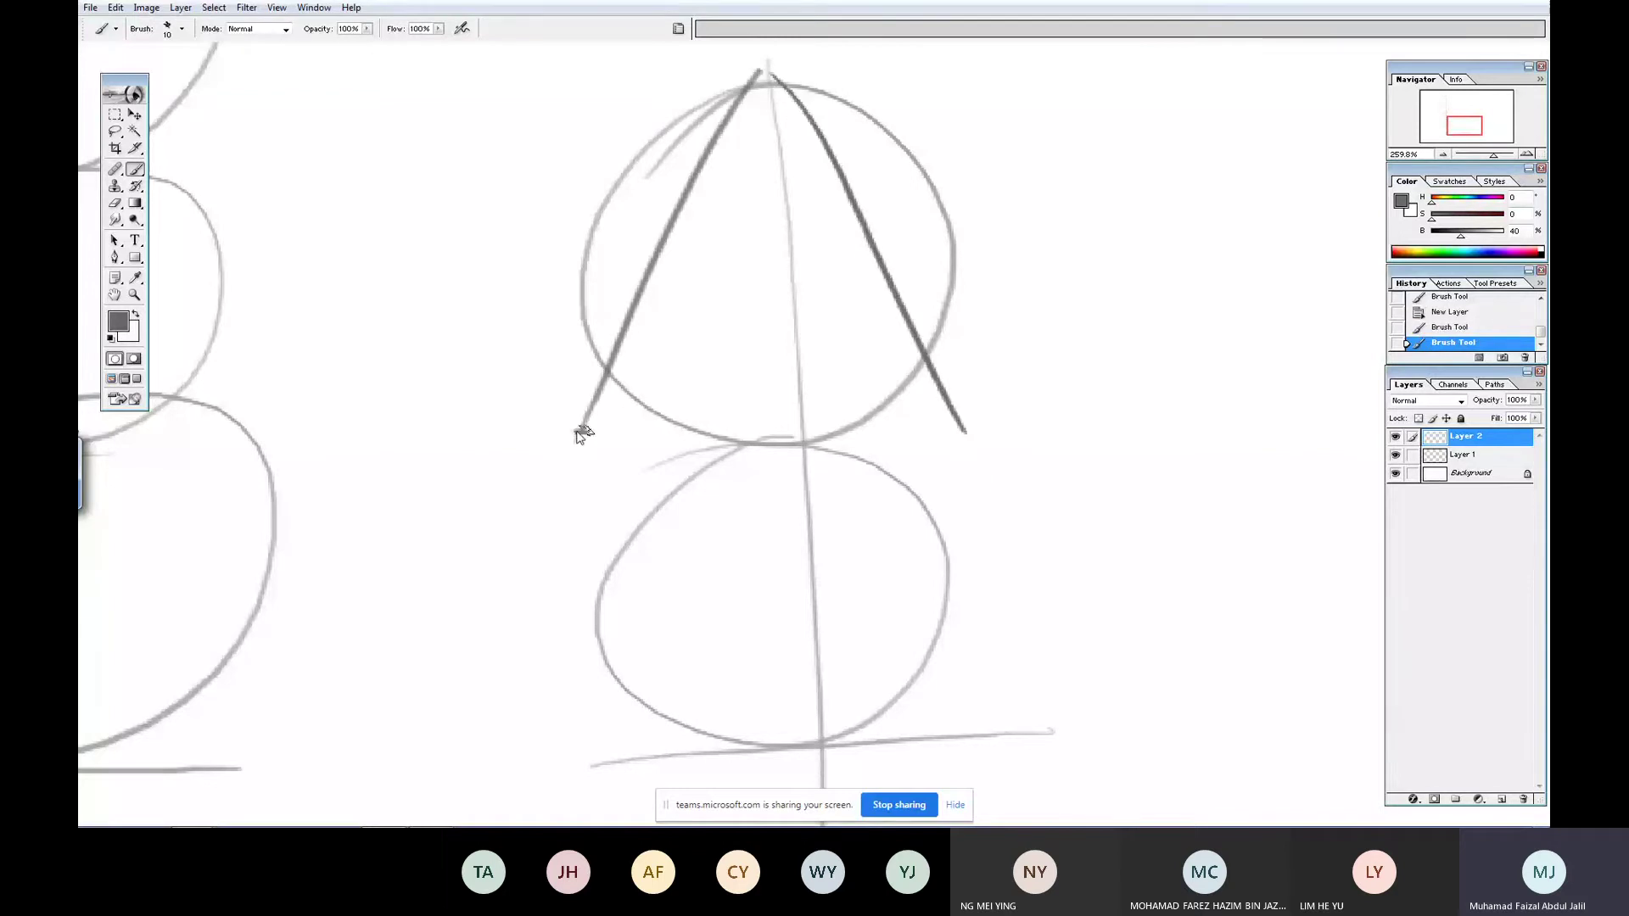
{"action": "left_click_drag", "start_coordinate": [576, 432], "coordinate": [986, 422]}
{"action": "left_click", "coordinate": [769, 73]}
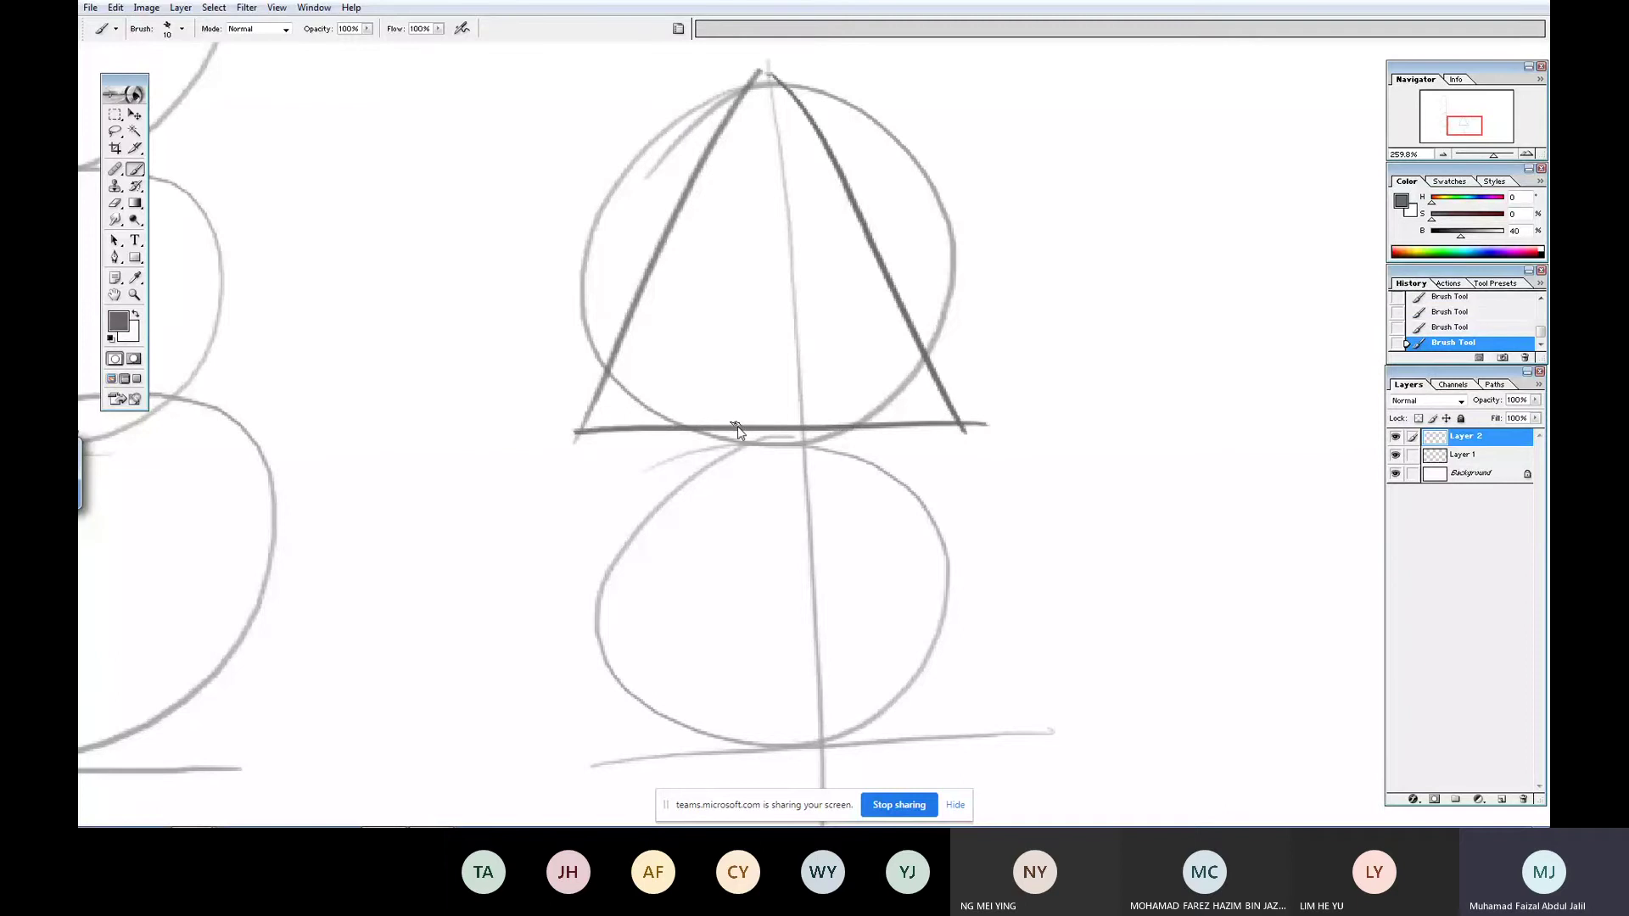
- Over the lower circle, sketch faint crossing guide lines and a tapered block below the triangle with a curved underside
{"action": "left_click_drag", "start_coordinate": [766, 358], "coordinate": [803, 785]}
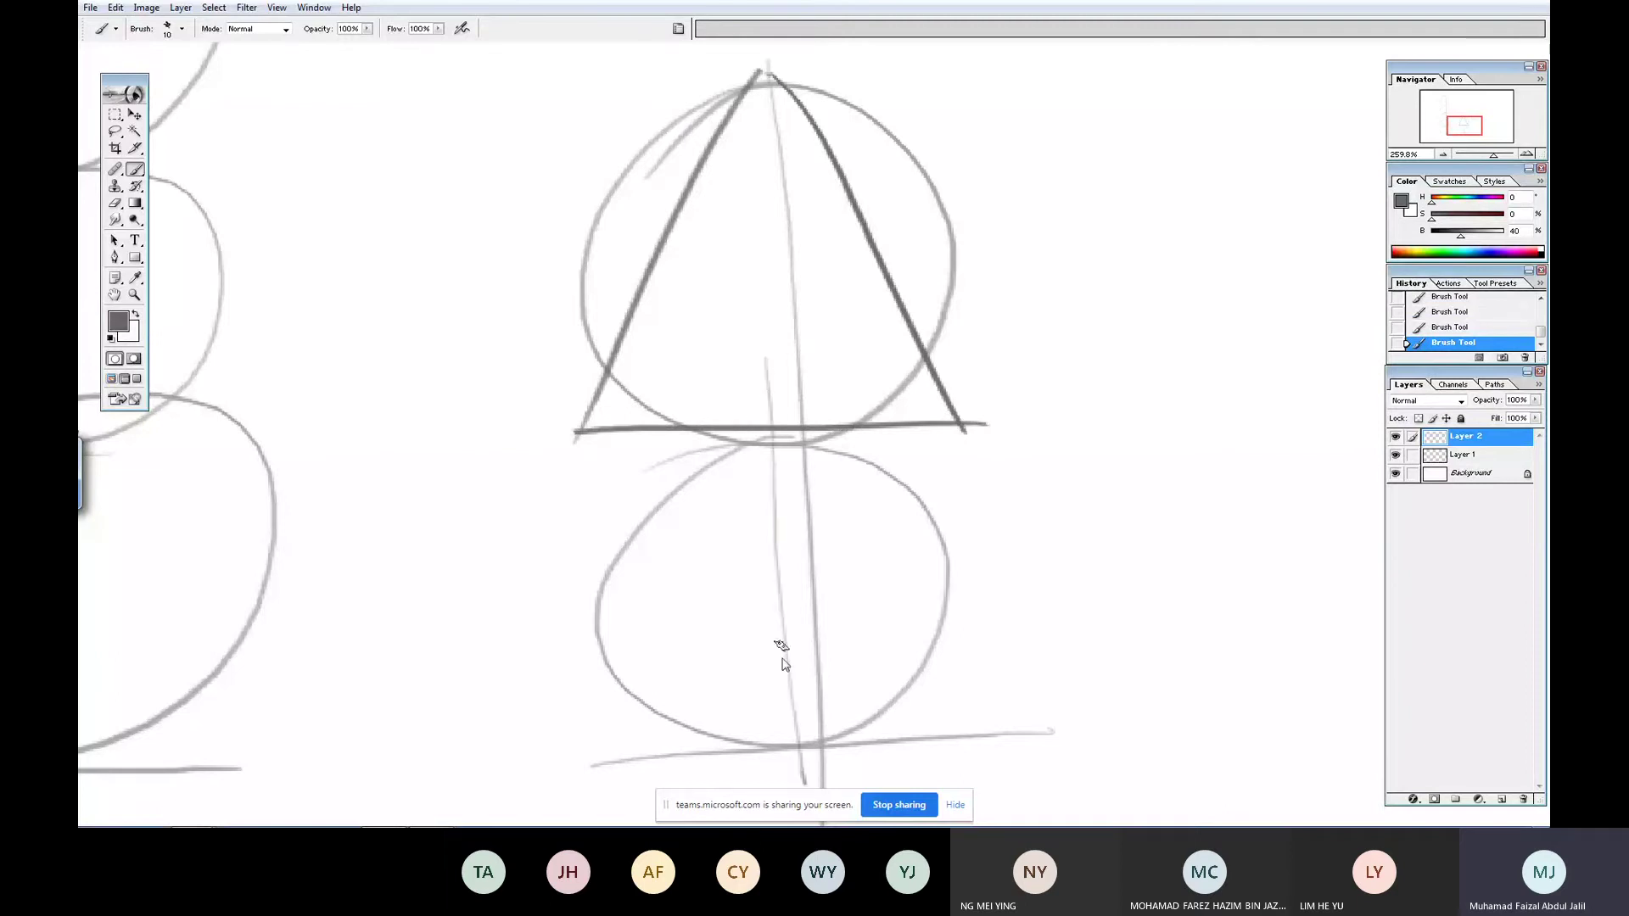
{"action": "left_click_drag", "start_coordinate": [565, 632], "coordinate": [1029, 611]}
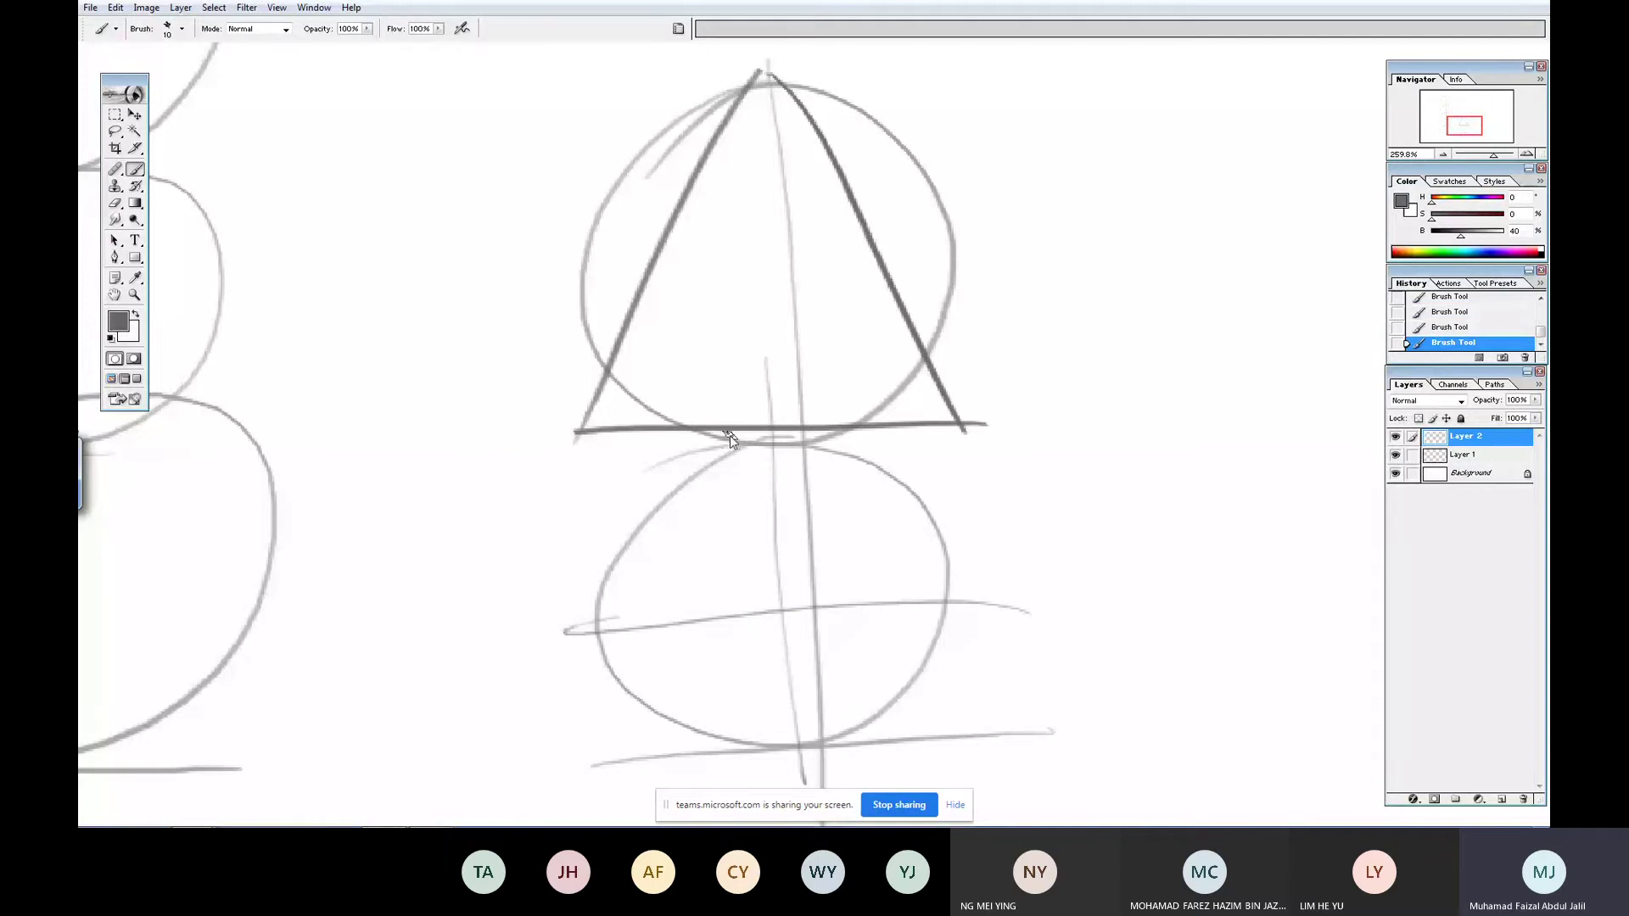
{"action": "left_click_drag", "start_coordinate": [715, 434], "coordinate": [703, 602]}
{"action": "mouse_move", "coordinate": [853, 427]}
{"action": "left_mouse_down"}
{"action": "mouse_move", "coordinate": [885, 586]}
{"action": "mouse_move", "coordinate": [701, 598]}
{"action": "left_mouse_up"}
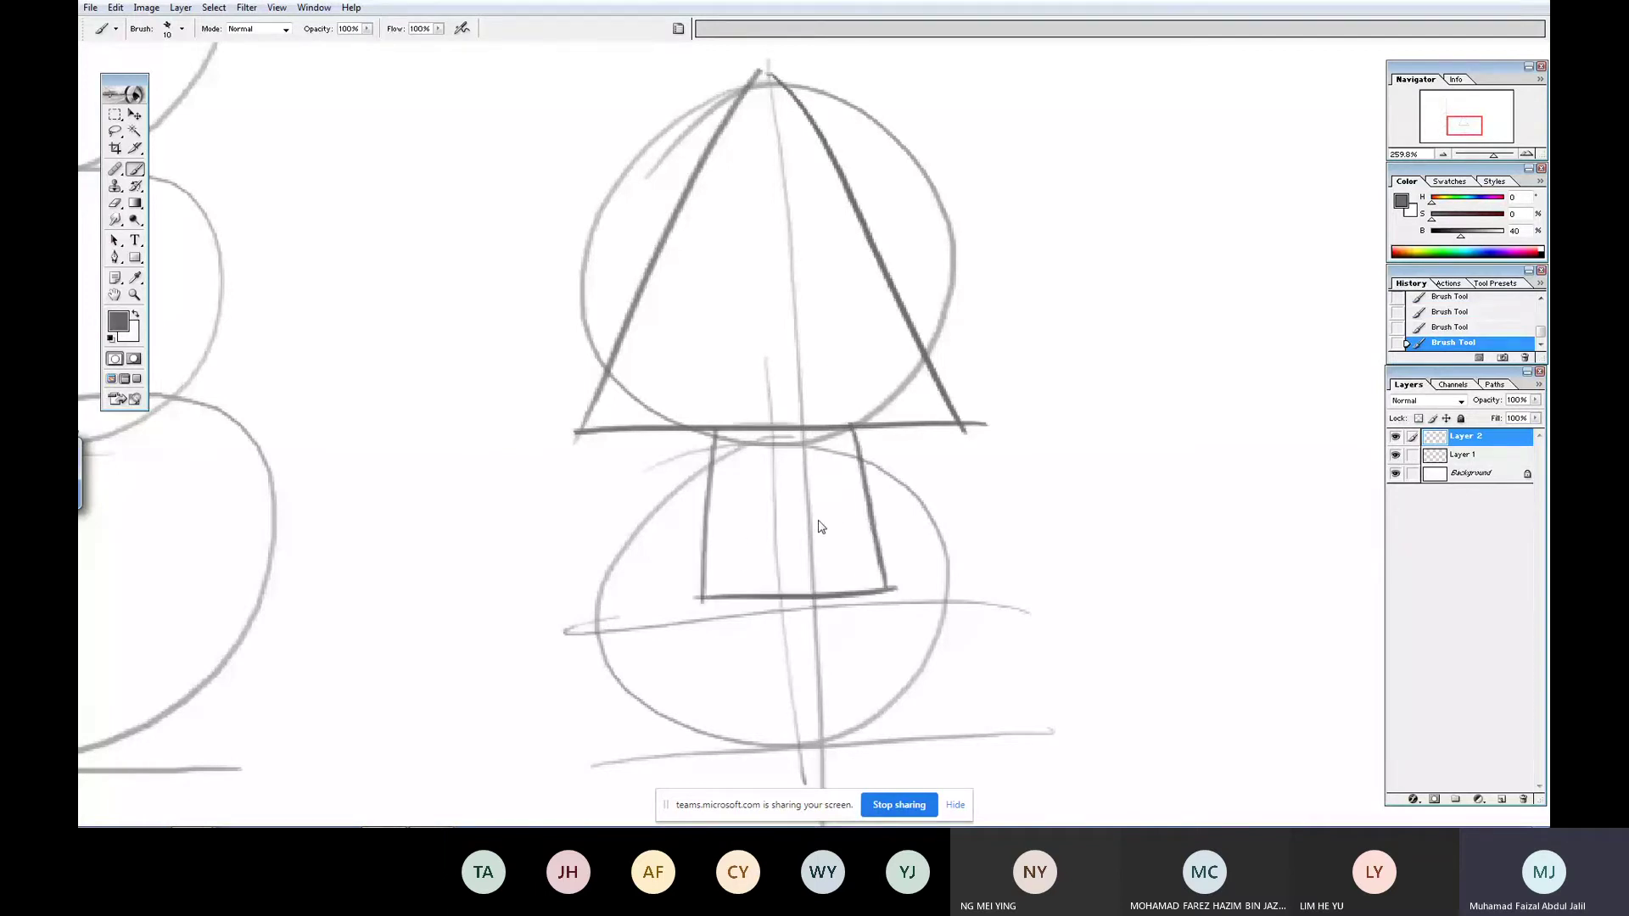
{"action": "left_click_drag", "start_coordinate": [822, 526], "coordinate": [851, 394]}
{"action": "mouse_move", "coordinate": [739, 468]}
{"action": "left_mouse_down"}
{"action": "mouse_move", "coordinate": [801, 517]}
{"action": "mouse_move", "coordinate": [933, 451]}
{"action": "left_mouse_up"}
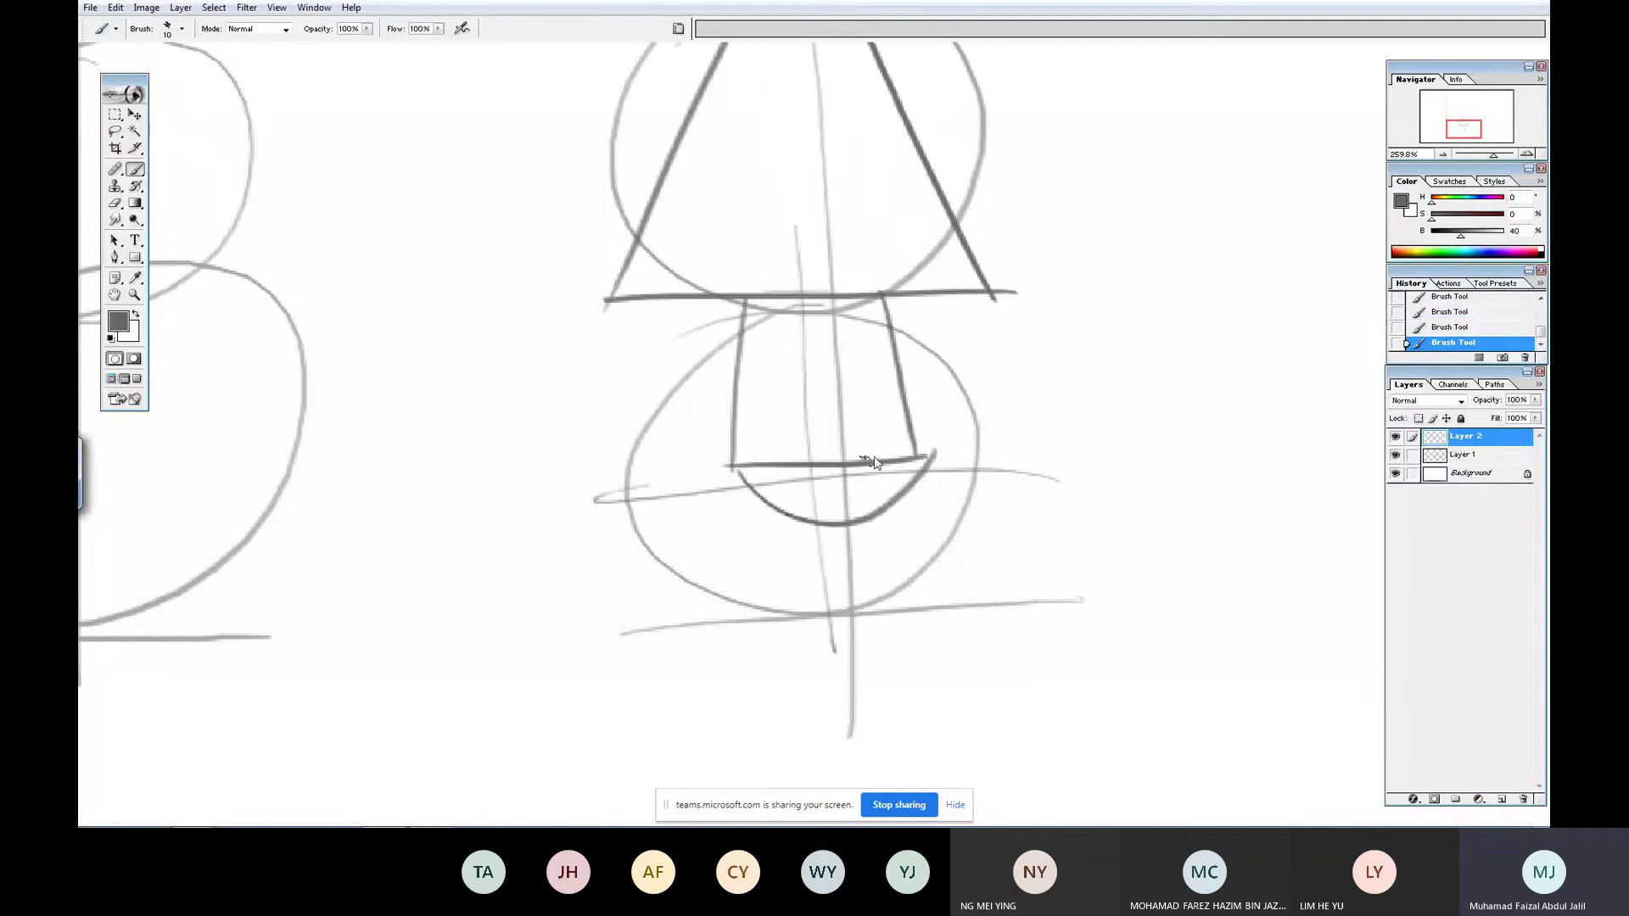
- Redraw a shallower curved hip under the torso block, and add two domed feet on the ground line with straight legs and knee marks
{"action": "key", "text": "ctrl+z"}
{"action": "mouse_move", "coordinate": [735, 466]}
{"action": "left_mouse_down"}
{"action": "mouse_move", "coordinate": [770, 502]}
{"action": "mouse_move", "coordinate": [923, 457]}
{"action": "left_mouse_up"}
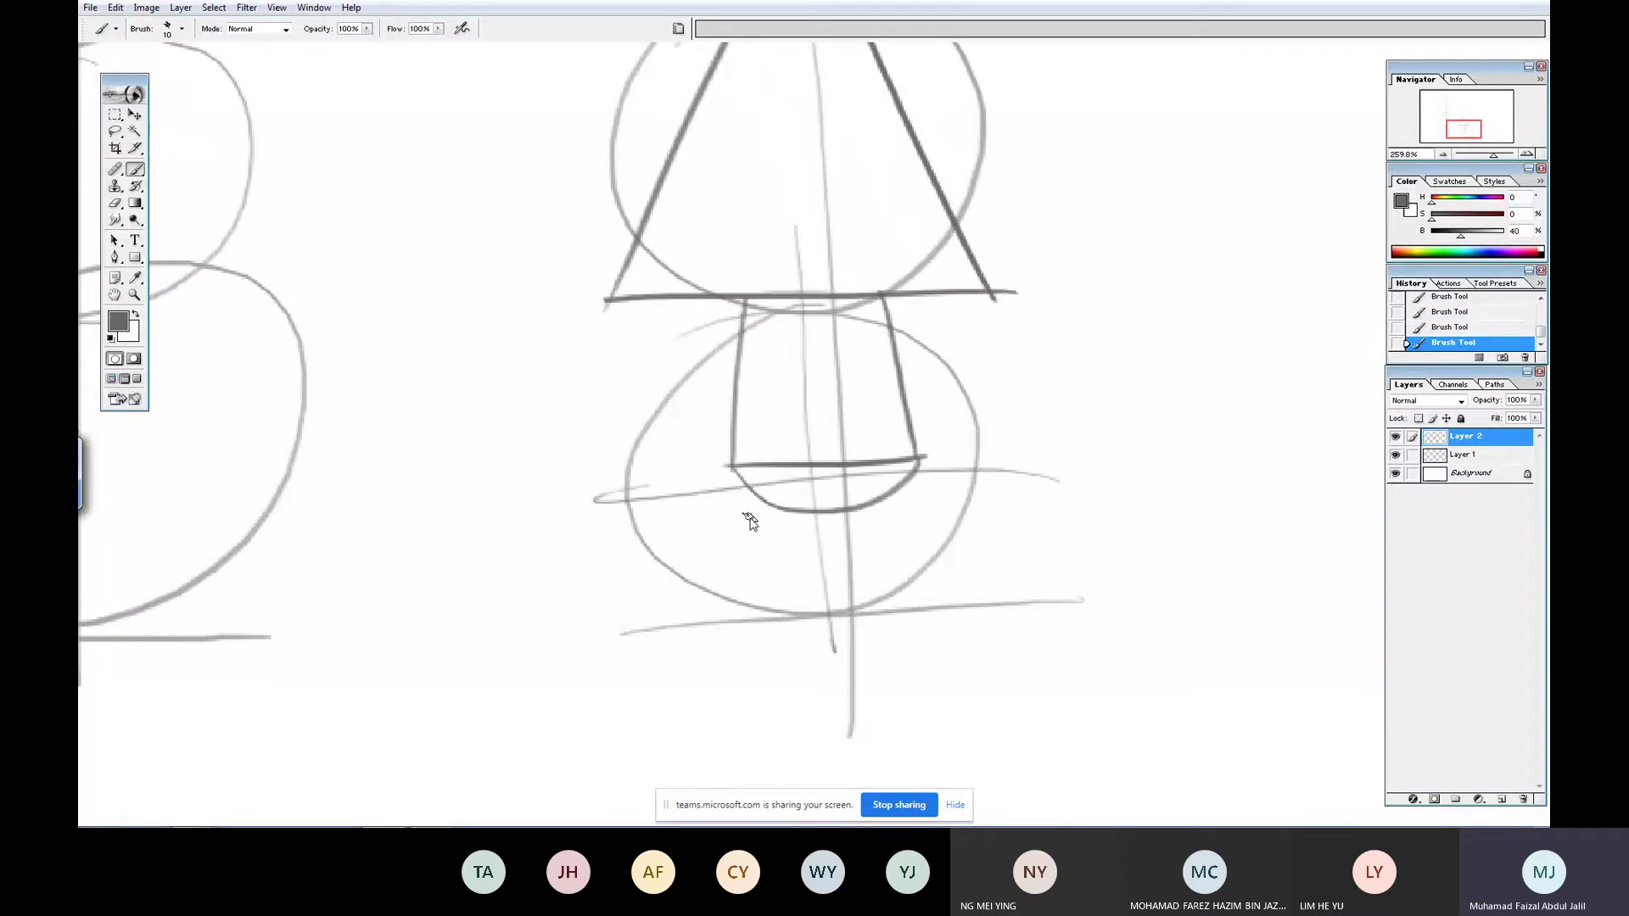
{"action": "left_click_drag", "start_coordinate": [774, 611], "coordinate": [691, 617]}
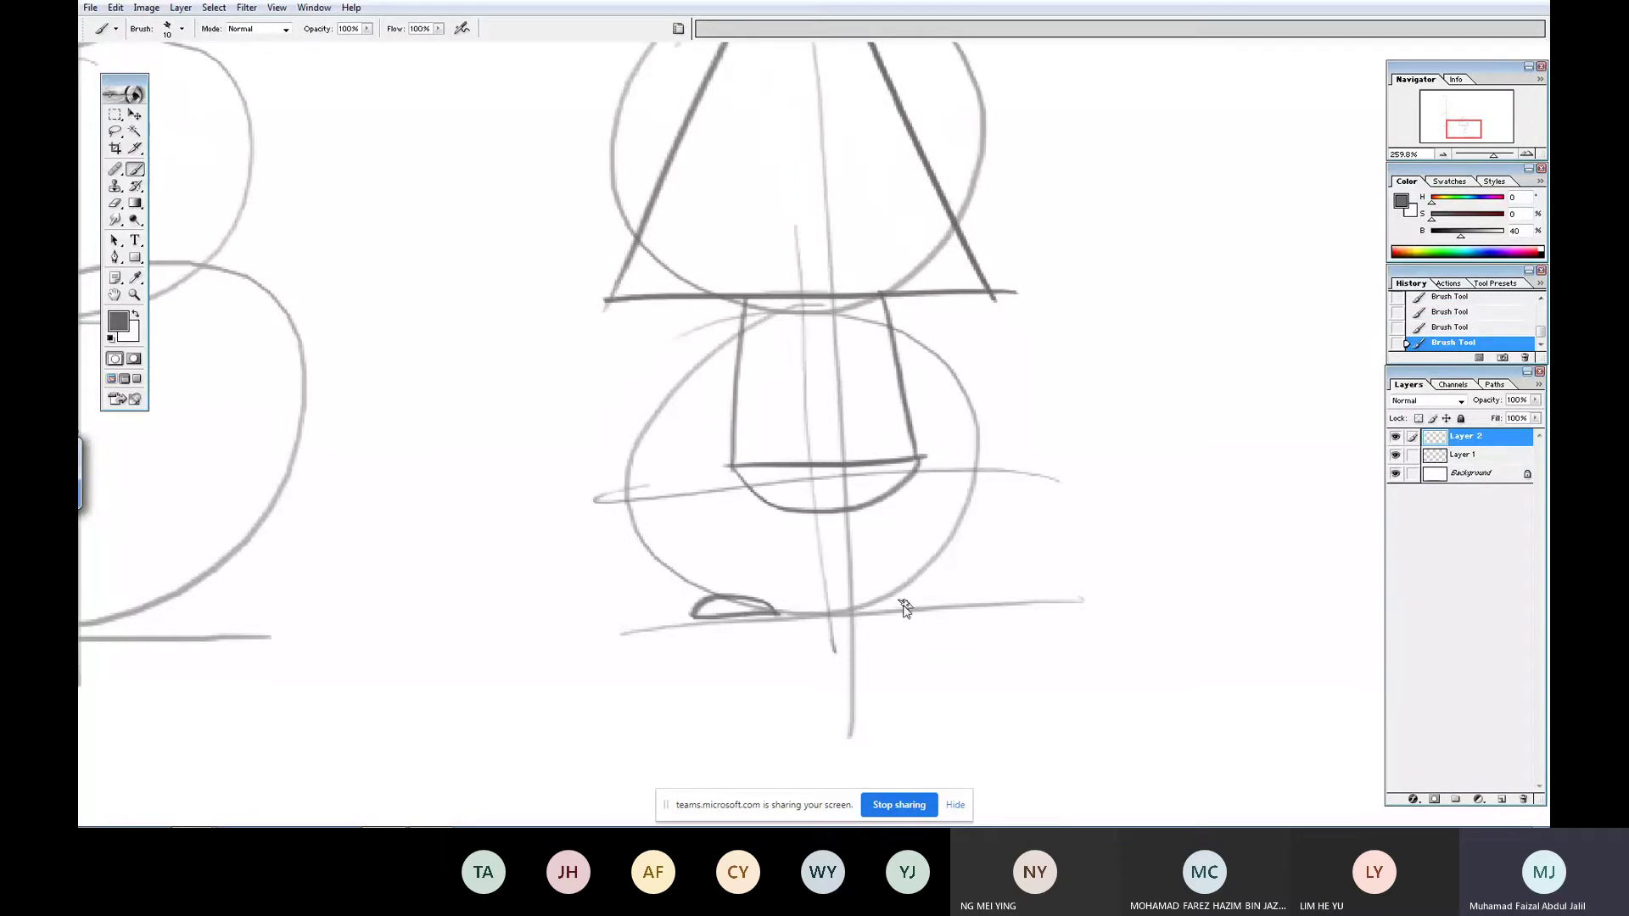
{"action": "mouse_move", "coordinate": [906, 606]}
{"action": "left_mouse_down"}
{"action": "mouse_move", "coordinate": [997, 599]}
{"action": "mouse_move", "coordinate": [912, 608]}
{"action": "left_mouse_up"}
{"action": "left_click_drag", "start_coordinate": [768, 495], "coordinate": [745, 595]}
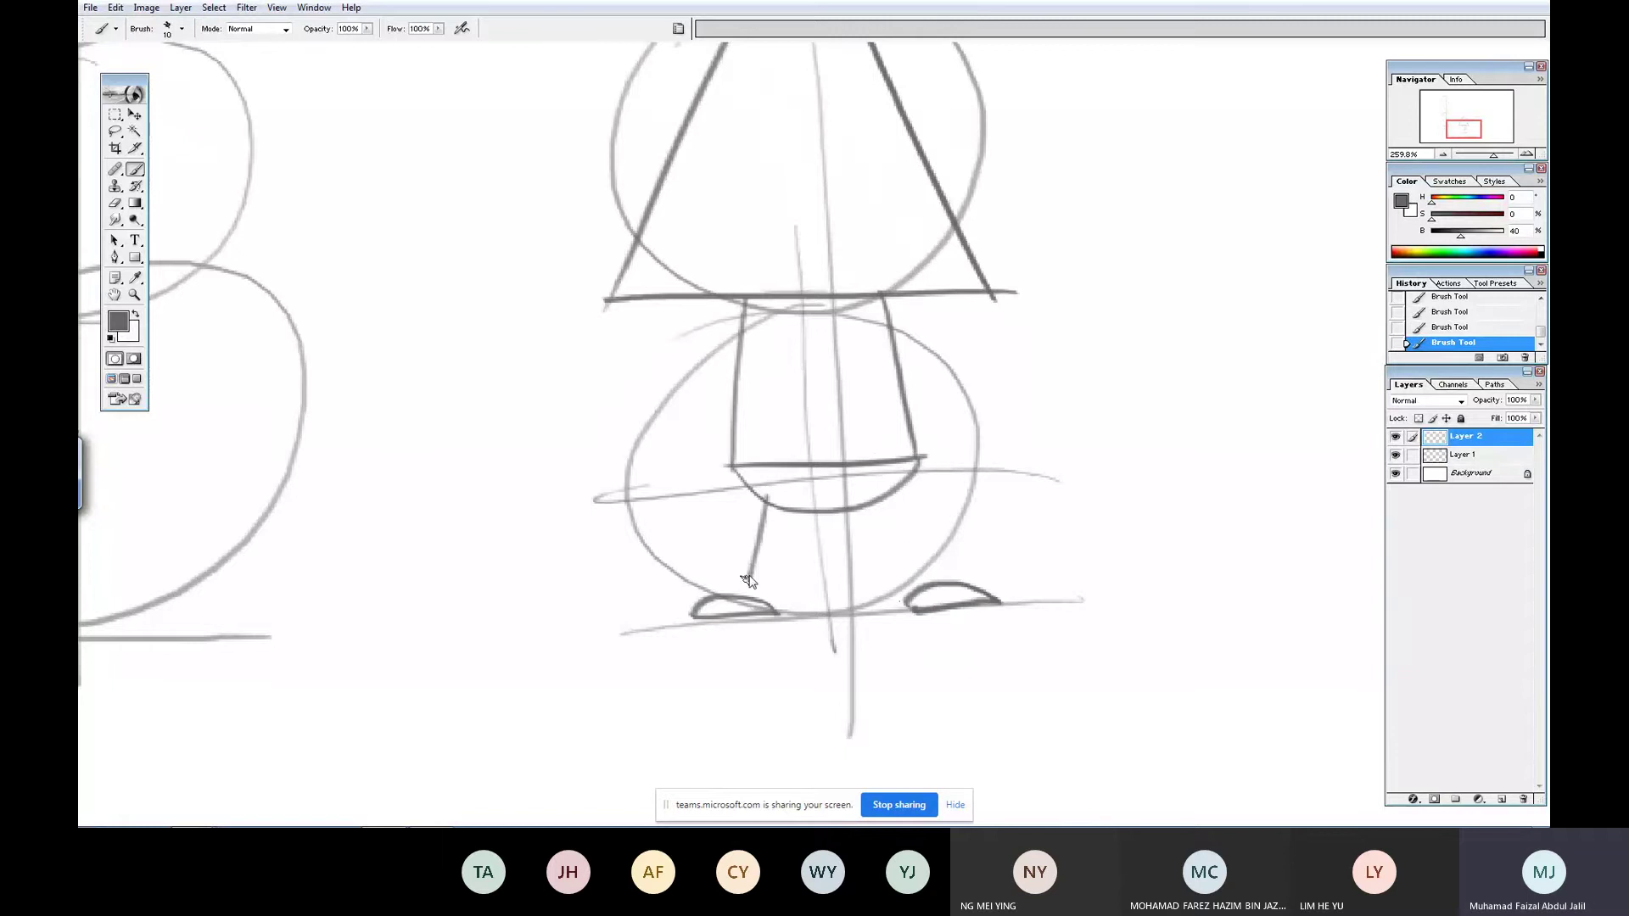
{"action": "left_click_drag", "start_coordinate": [886, 496], "coordinate": [930, 600]}
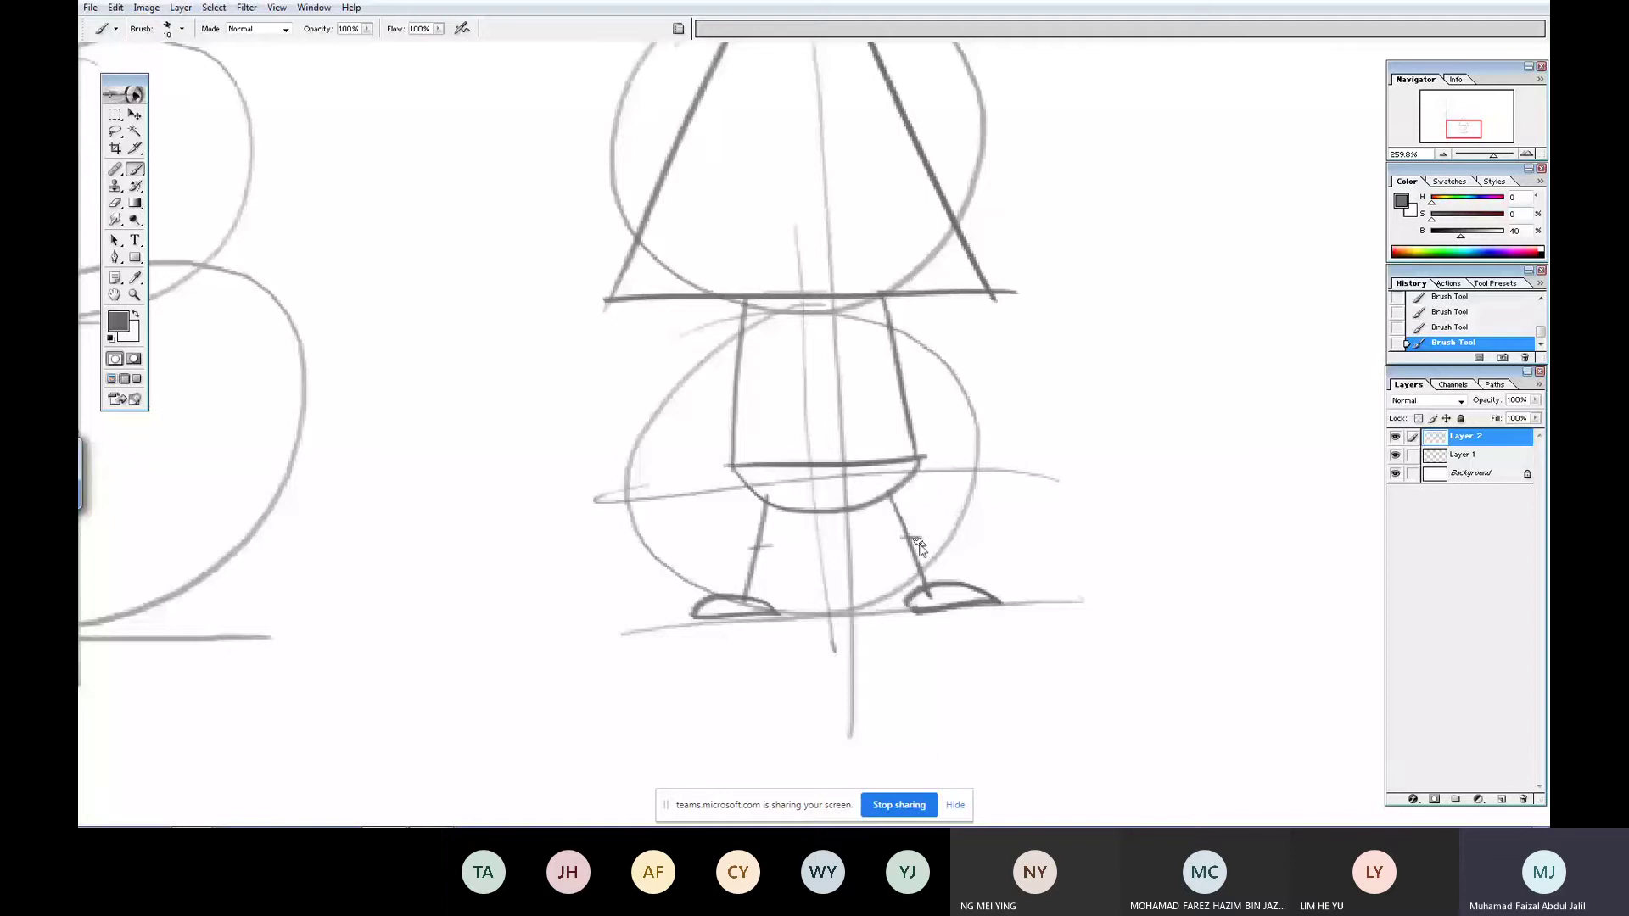
- Draw one bent arm from the torso's upper corner, with a marked elbow and a small blocky hand resting at the waist
{"action": "left_click_drag", "start_coordinate": [547, 182], "coordinate": [637, 265]}
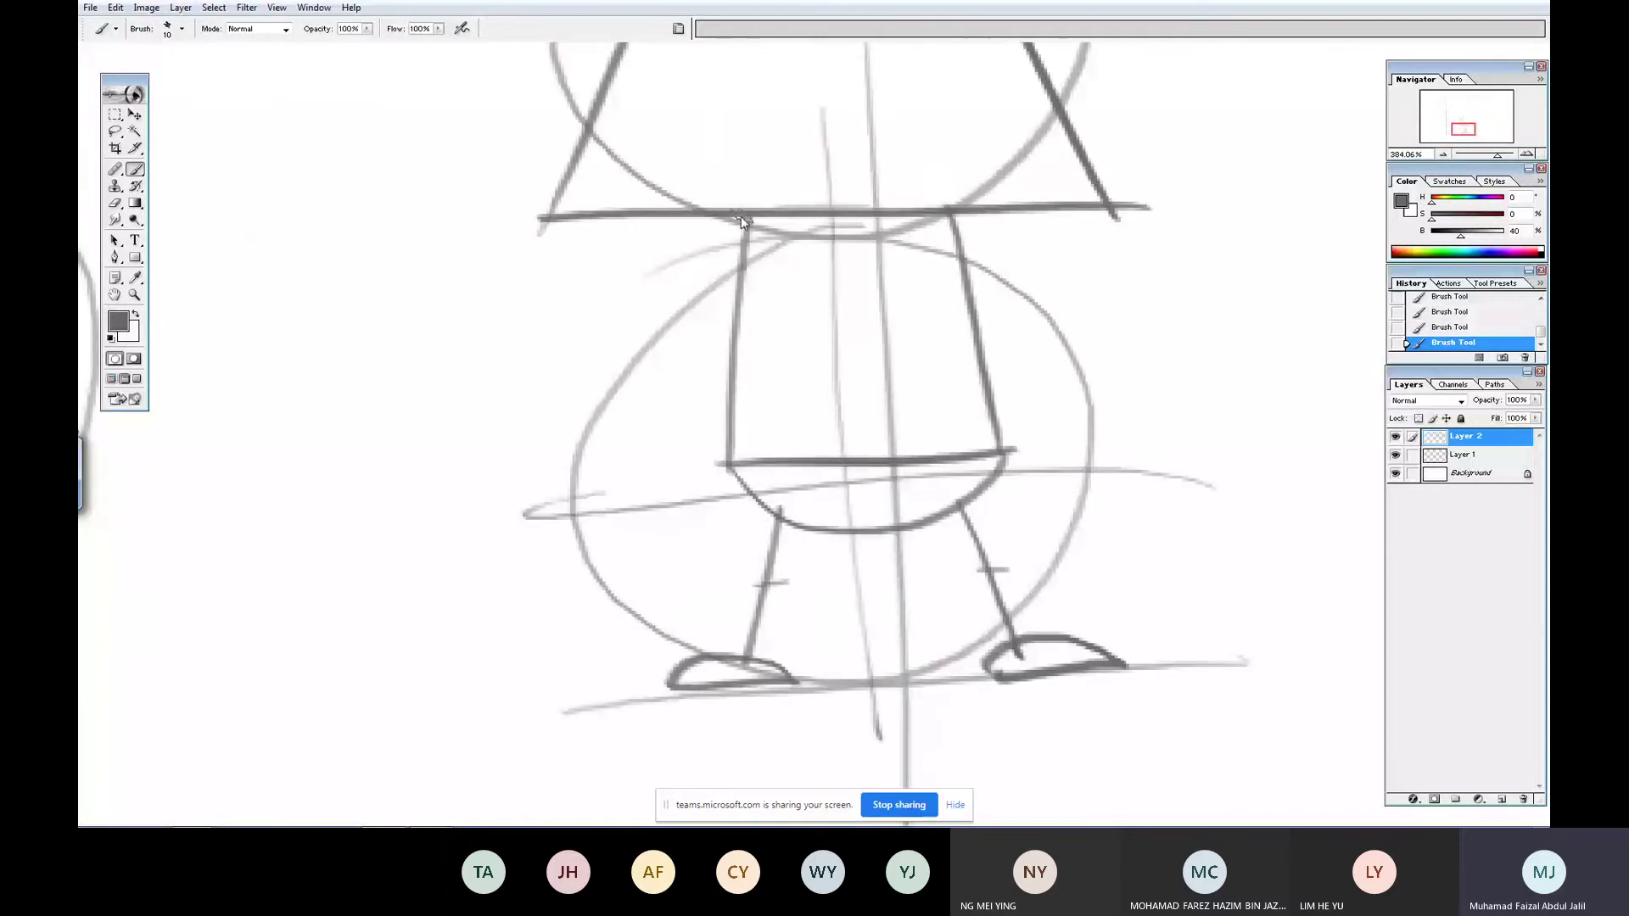
{"action": "mouse_move", "coordinate": [746, 215]}
{"action": "left_mouse_down"}
{"action": "mouse_move", "coordinate": [609, 328]}
{"action": "mouse_move", "coordinate": [710, 451]}
{"action": "mouse_move", "coordinate": [674, 468]}
{"action": "mouse_move", "coordinate": [743, 464]}
{"action": "mouse_move", "coordinate": [701, 406]}
{"action": "mouse_move", "coordinate": [708, 450]}
{"action": "left_mouse_up"}
- Sketch three simplified hand studies beside the figure: a mitten shape, a hand with pointed fingers, and a larger angular block with a thumb
{"action": "mouse_move", "coordinate": [450, 357]}
{"action": "left_mouse_down"}
{"action": "mouse_move", "coordinate": [400, 410]}
{"action": "mouse_move", "coordinate": [455, 359]}
{"action": "mouse_move", "coordinate": [465, 384]}
{"action": "left_mouse_up"}
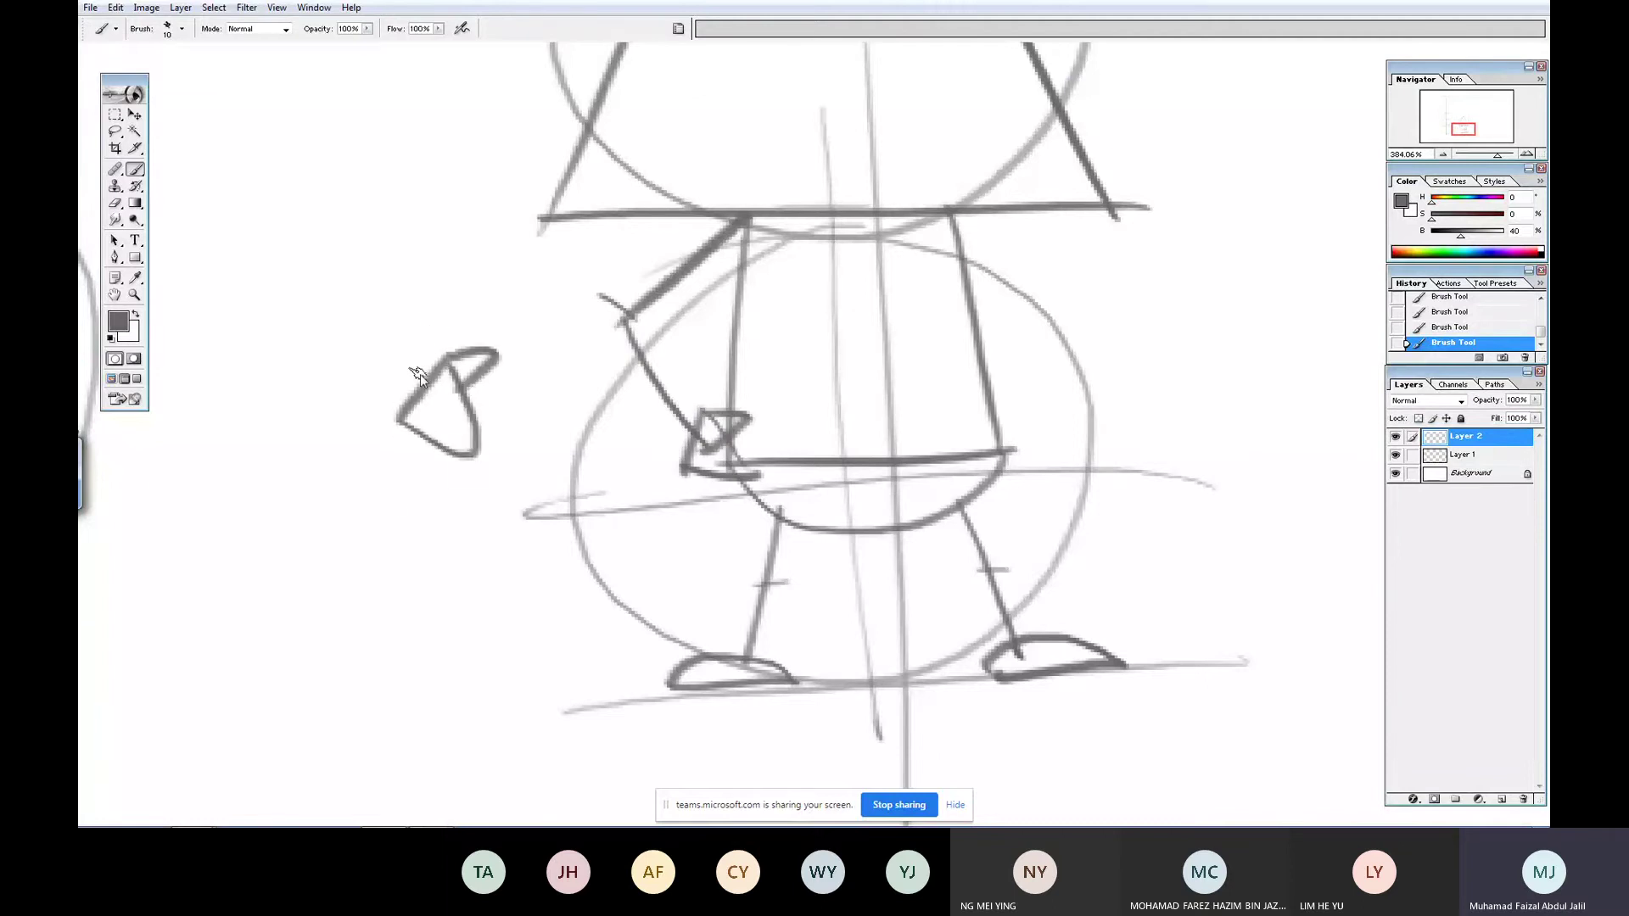
{"action": "mouse_move", "coordinate": [401, 543]}
{"action": "left_mouse_down"}
{"action": "mouse_move", "coordinate": [326, 585]}
{"action": "mouse_move", "coordinate": [382, 656]}
{"action": "mouse_move", "coordinate": [397, 630]}
{"action": "mouse_move", "coordinate": [430, 641]}
{"action": "mouse_move", "coordinate": [398, 602]}
{"action": "mouse_move", "coordinate": [446, 609]}
{"action": "mouse_move", "coordinate": [396, 540]}
{"action": "mouse_move", "coordinate": [420, 584]}
{"action": "left_mouse_up"}
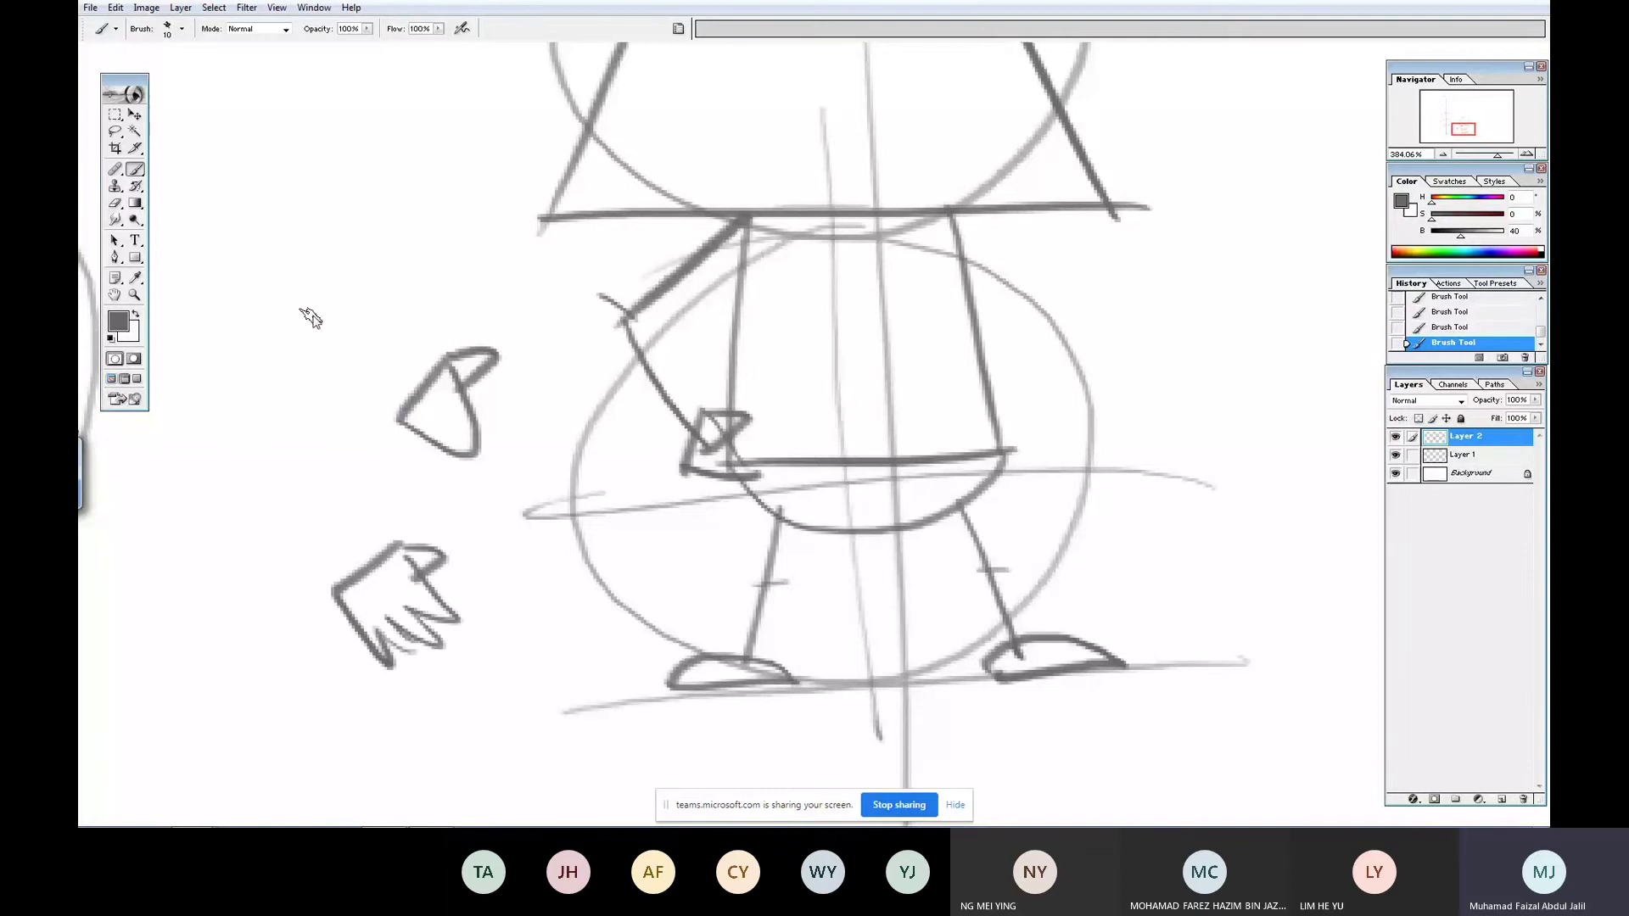
{"action": "mouse_move", "coordinate": [321, 286]}
{"action": "left_mouse_down"}
{"action": "mouse_move", "coordinate": [237, 320]}
{"action": "mouse_move", "coordinate": [350, 331]}
{"action": "mouse_move", "coordinate": [246, 386]}
{"action": "left_mouse_up"}
{"action": "left_click_drag", "start_coordinate": [324, 287], "coordinate": [371, 361]}
{"action": "mouse_move", "coordinate": [255, 398]}
{"action": "left_mouse_down"}
{"action": "mouse_move", "coordinate": [327, 380]}
{"action": "mouse_move", "coordinate": [306, 443]}
{"action": "left_mouse_up"}
{"action": "mouse_move", "coordinate": [370, 361]}
{"action": "left_mouse_down"}
{"action": "mouse_move", "coordinate": [377, 424]}
{"action": "mouse_move", "coordinate": [301, 443]}
{"action": "left_mouse_up"}
{"action": "mouse_move", "coordinate": [327, 293]}
{"action": "left_mouse_down"}
{"action": "mouse_move", "coordinate": [380, 296]}
{"action": "mouse_move", "coordinate": [353, 325]}
{"action": "left_mouse_up"}
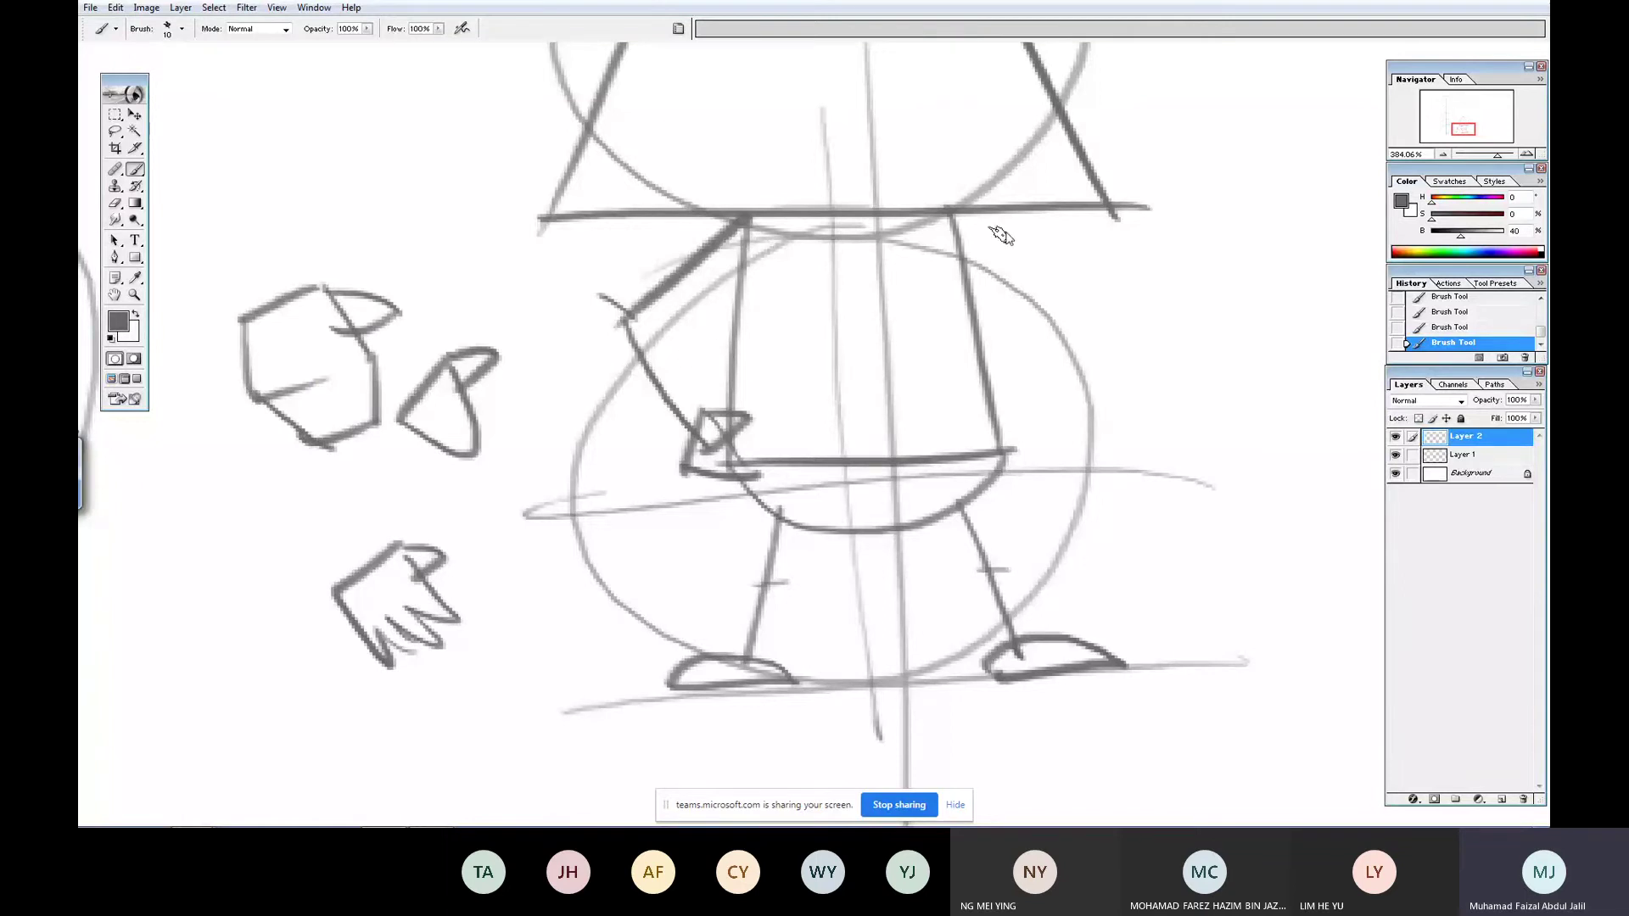
- Draw the other arm from the opposite shoulder, bent slightly and hanging down to a small hand beside the hip
{"action": "mouse_move", "coordinate": [960, 216]}
{"action": "left_mouse_down"}
{"action": "mouse_move", "coordinate": [1025, 292]}
{"action": "mouse_move", "coordinate": [1028, 321]}
{"action": "mouse_move", "coordinate": [1027, 294]}
{"action": "mouse_move", "coordinate": [1074, 424]}
{"action": "mouse_move", "coordinate": [1042, 440]}
{"action": "left_mouse_up"}
{"action": "left_click_drag", "start_coordinate": [1039, 465], "coordinate": [1050, 505]}
{"action": "left_click_drag", "start_coordinate": [1091, 436], "coordinate": [1052, 514]}
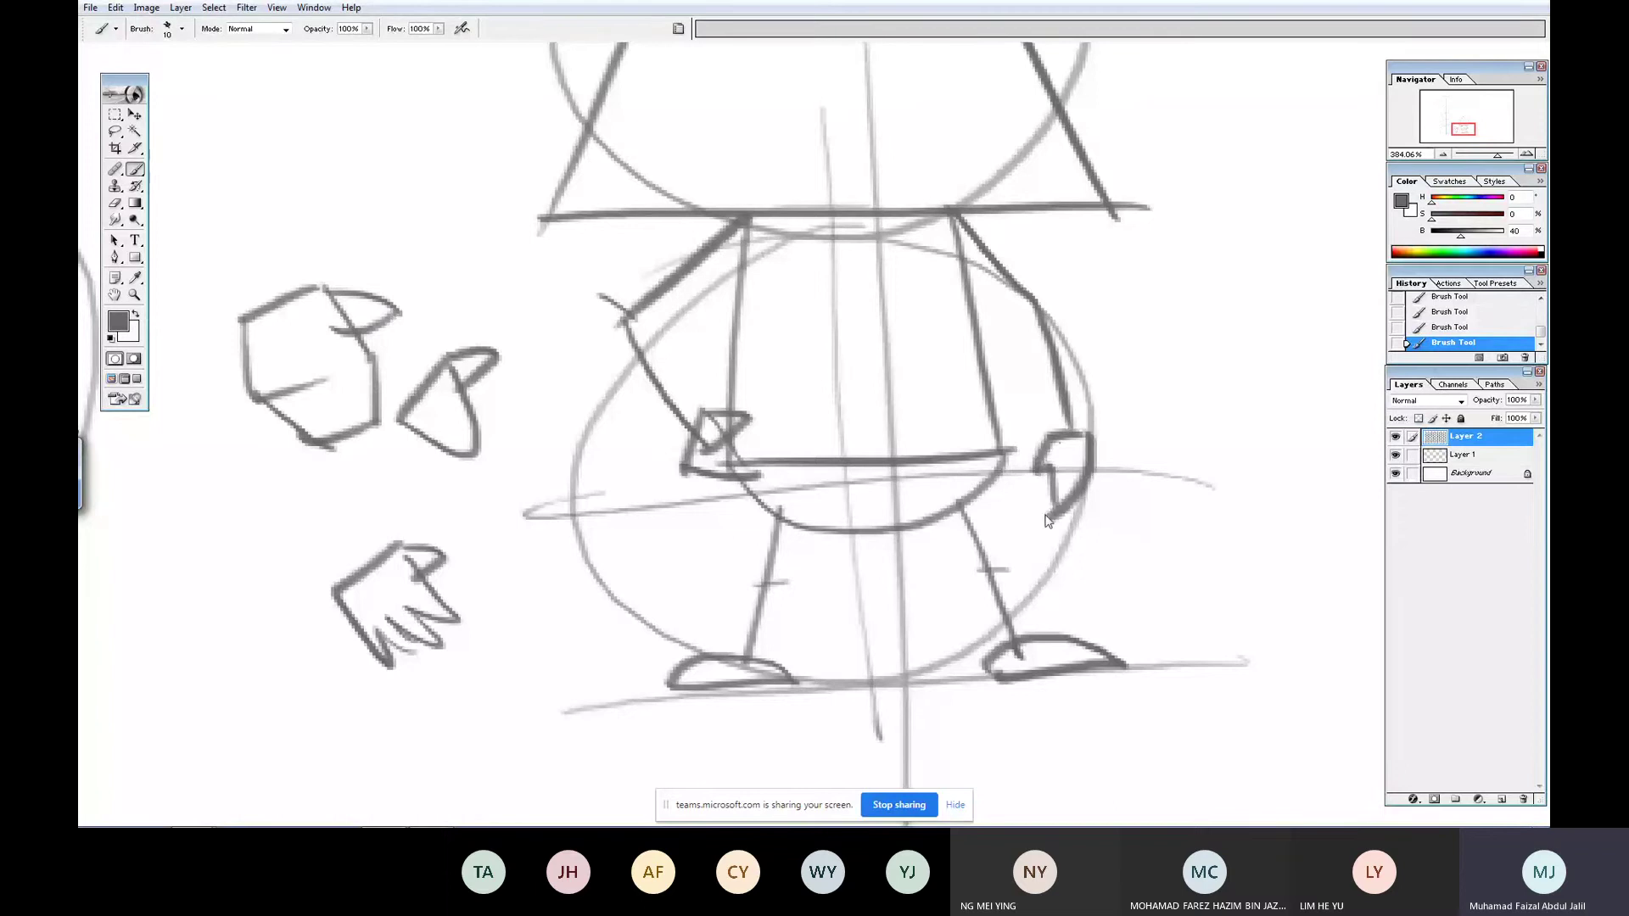
- Draw three horizontal guide lines across the triangular head, one near mid-height and two closer together just above its base
{"action": "left_click_drag", "start_coordinate": [754, 469], "coordinate": [859, 520]}
{"action": "scroll", "coordinate": [898, 255], "scroll_direction": "up", "scroll_amount": 5}
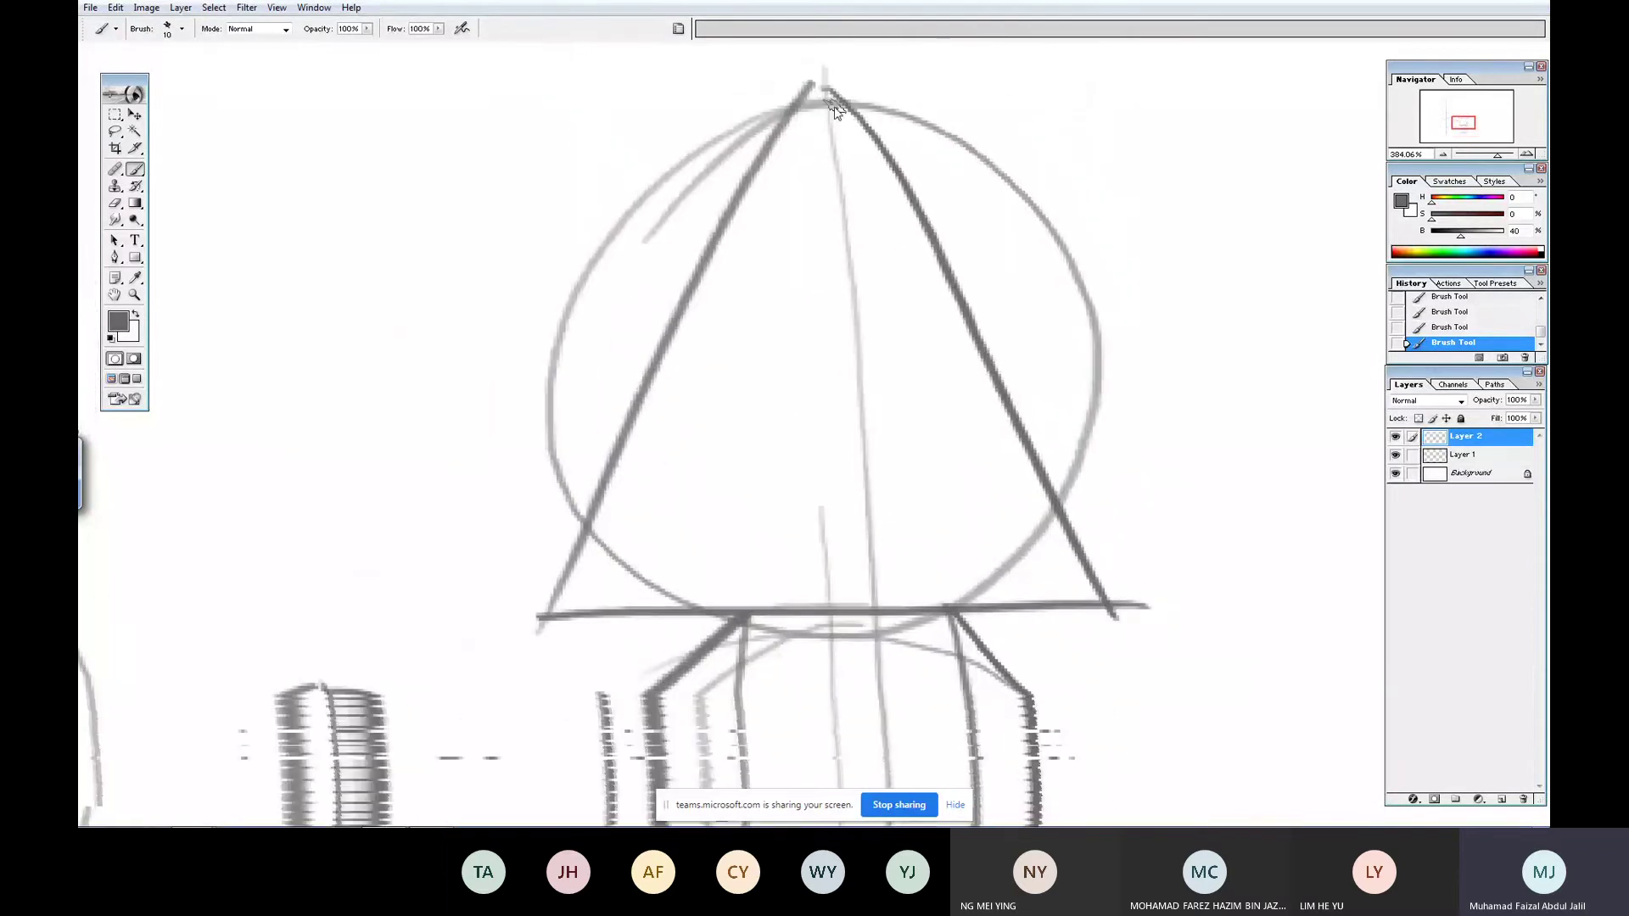
{"action": "key", "text": "ctrl+minus"}
{"action": "key", "text": "ctrl+minus"}
{"action": "key", "text": "ctrl+minus"}
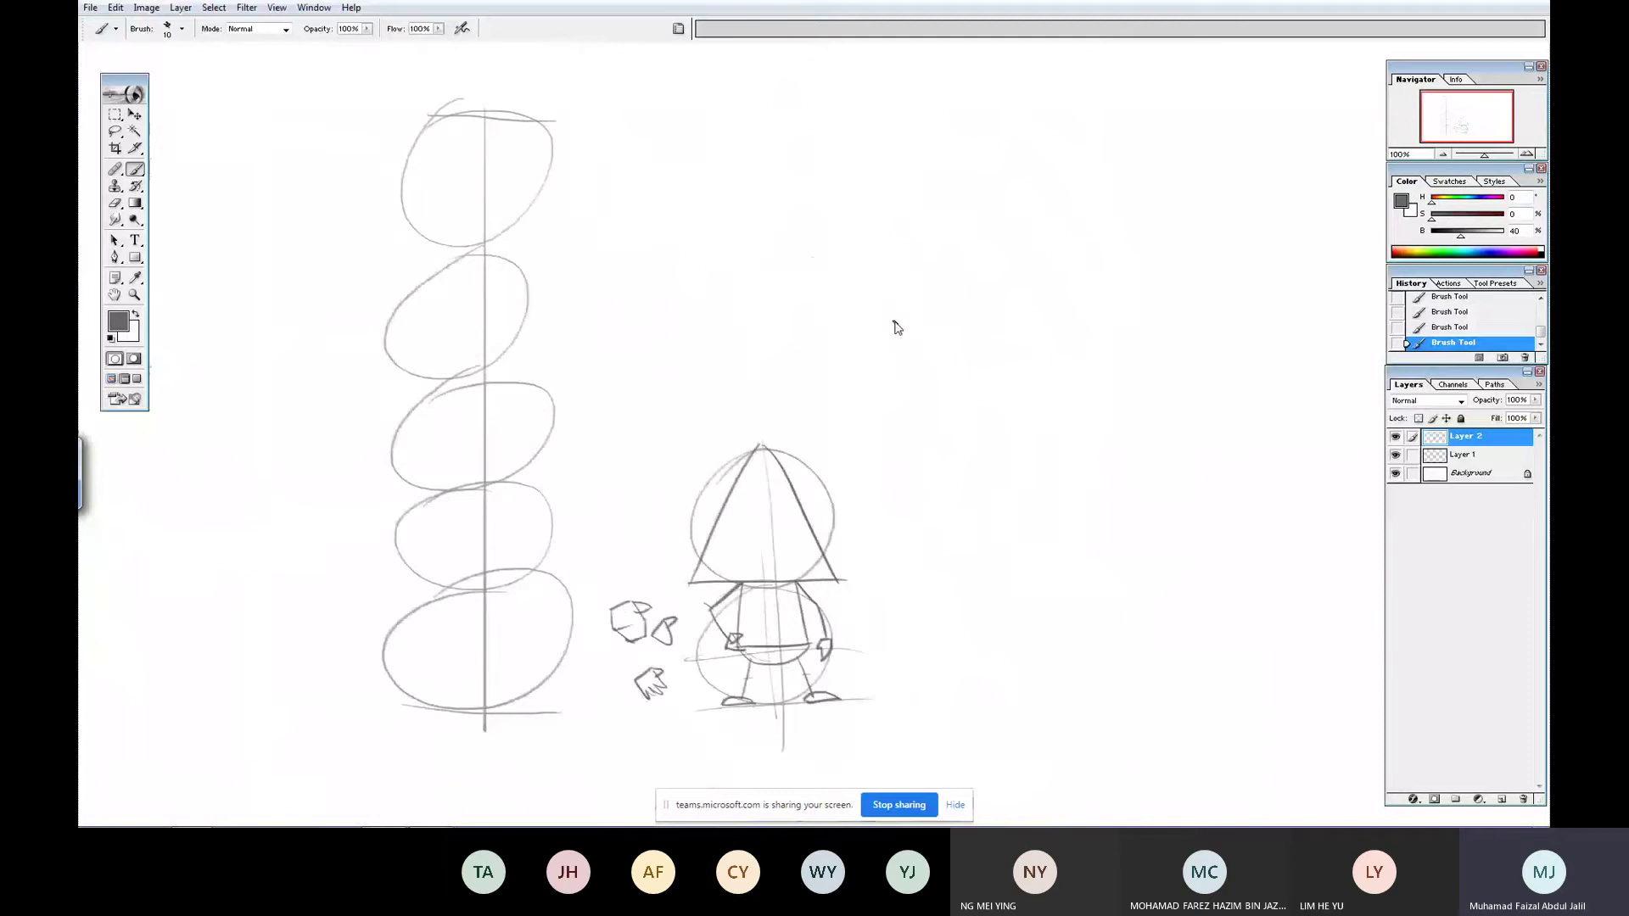
{"action": "left_click_drag", "start_coordinate": [634, 390], "coordinate": [983, 795]}
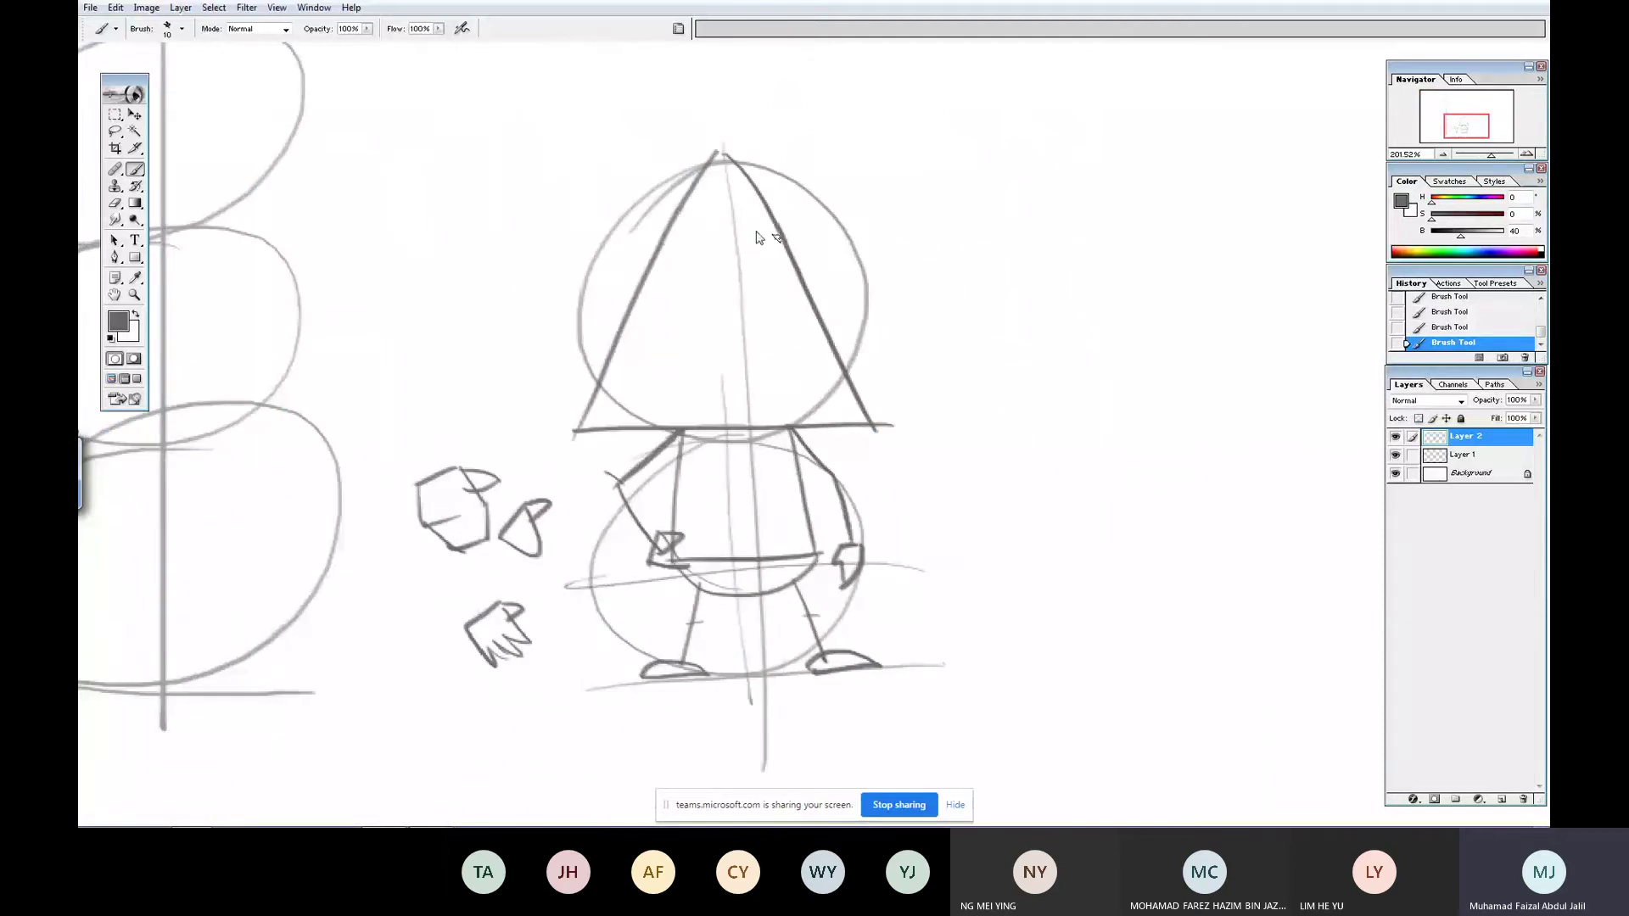
{"action": "left_click_drag", "start_coordinate": [482, 149], "coordinate": [1051, 734]}
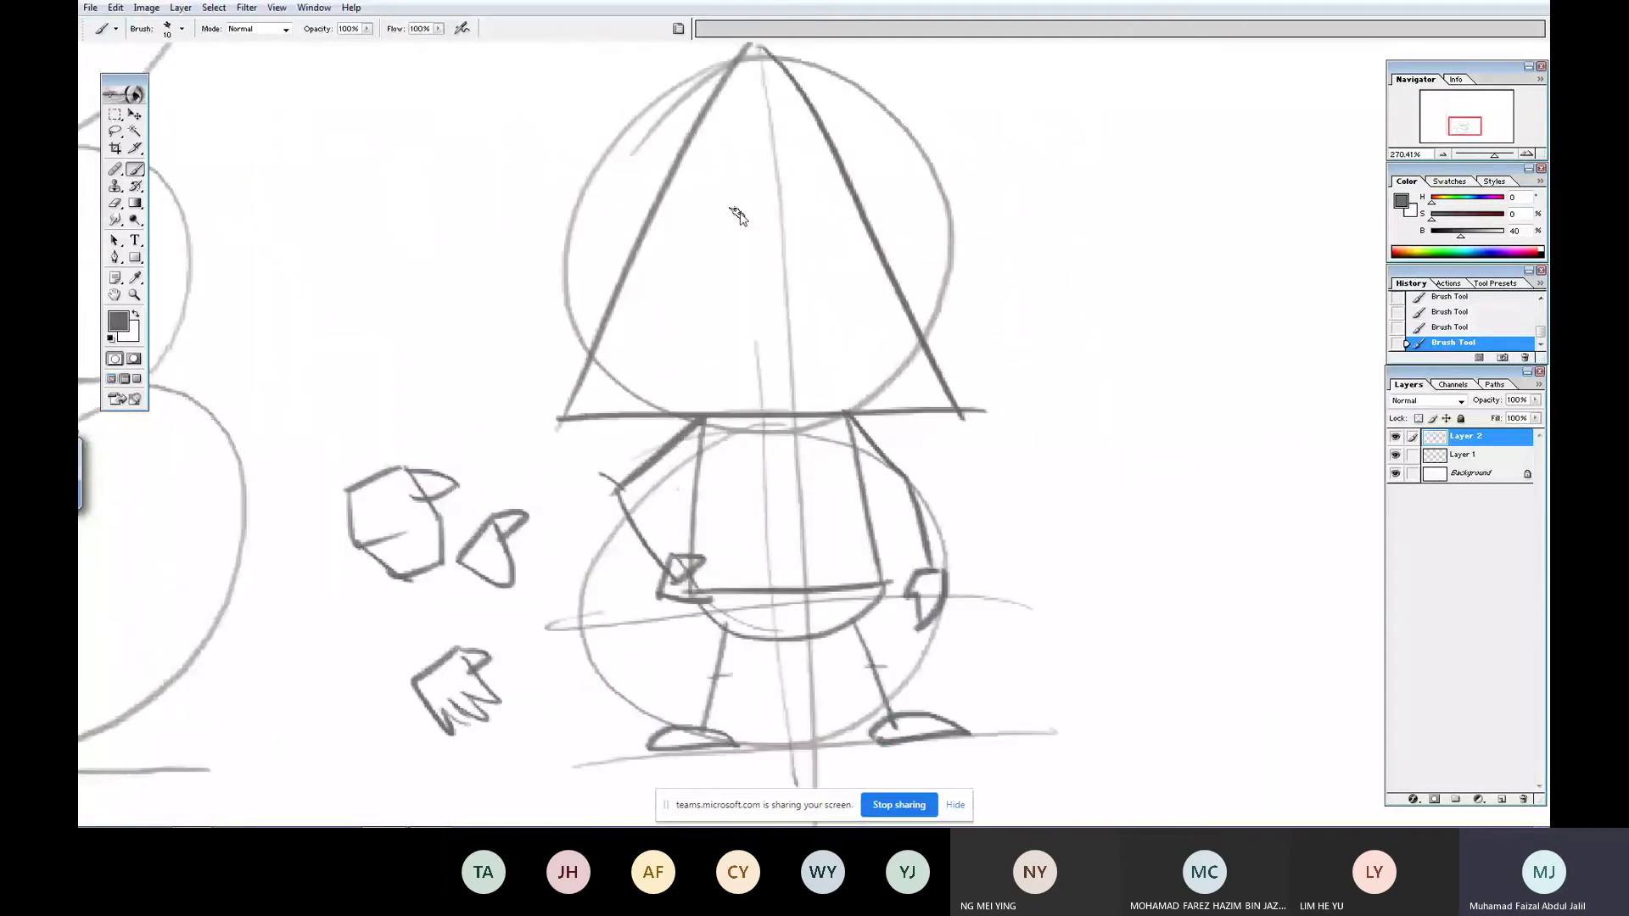
{"action": "left_click_drag", "start_coordinate": [575, 273], "coordinate": [1005, 249]}
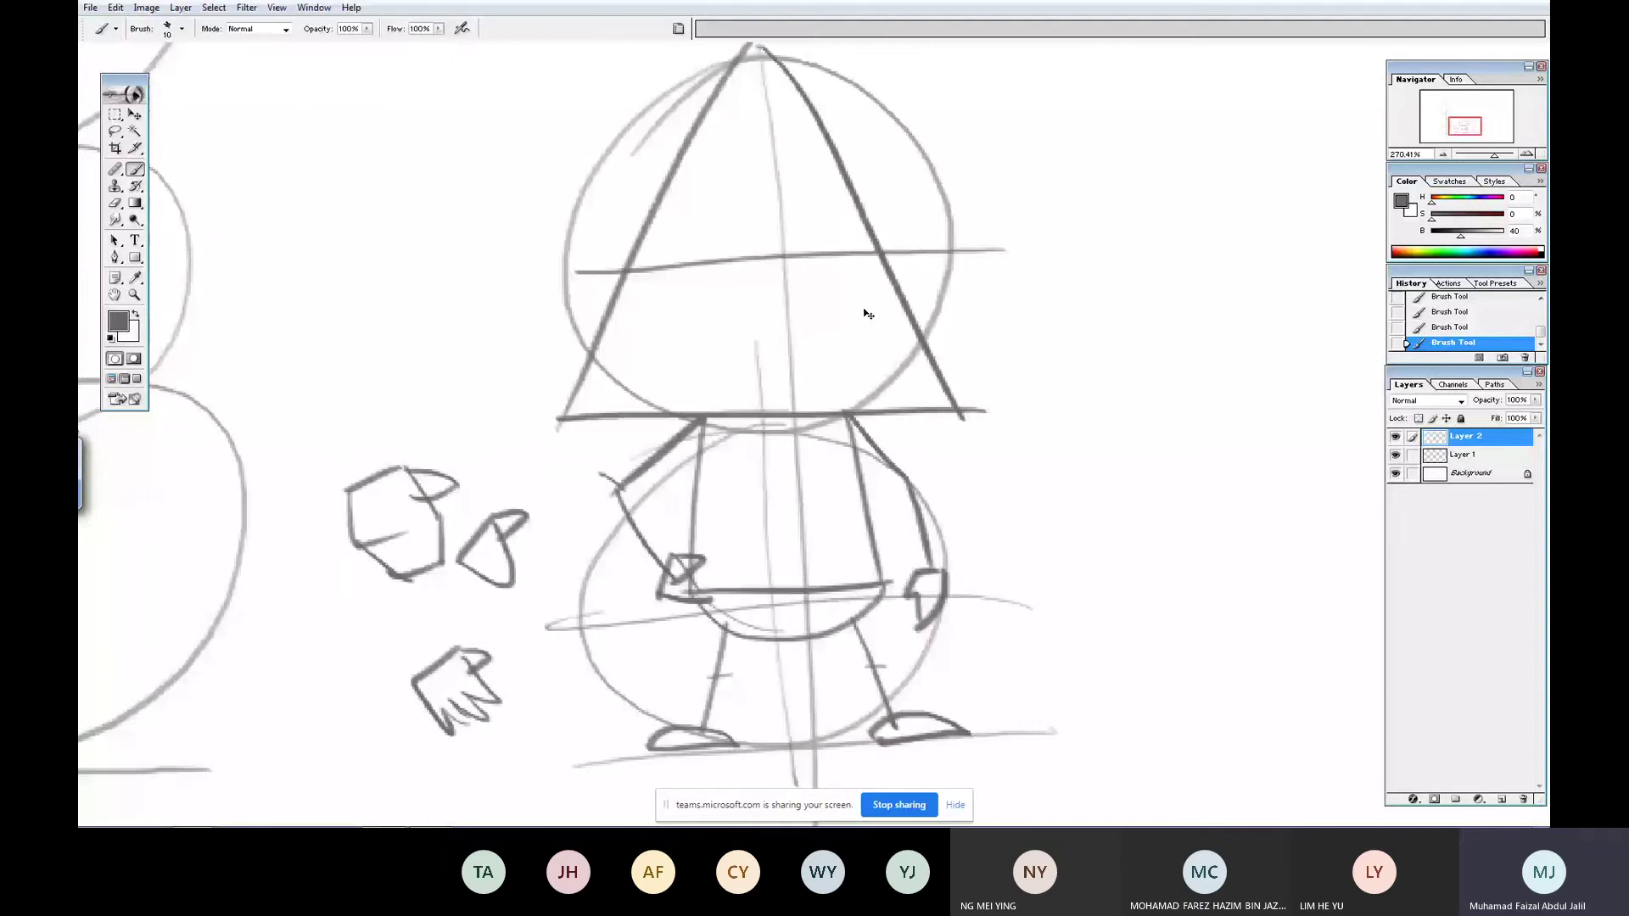
{"action": "key", "text": "ctrl+z"}
{"action": "left_click_drag", "start_coordinate": [584, 264], "coordinate": [1061, 284]}
{"action": "left_click_drag", "start_coordinate": [550, 348], "coordinate": [1132, 332]}
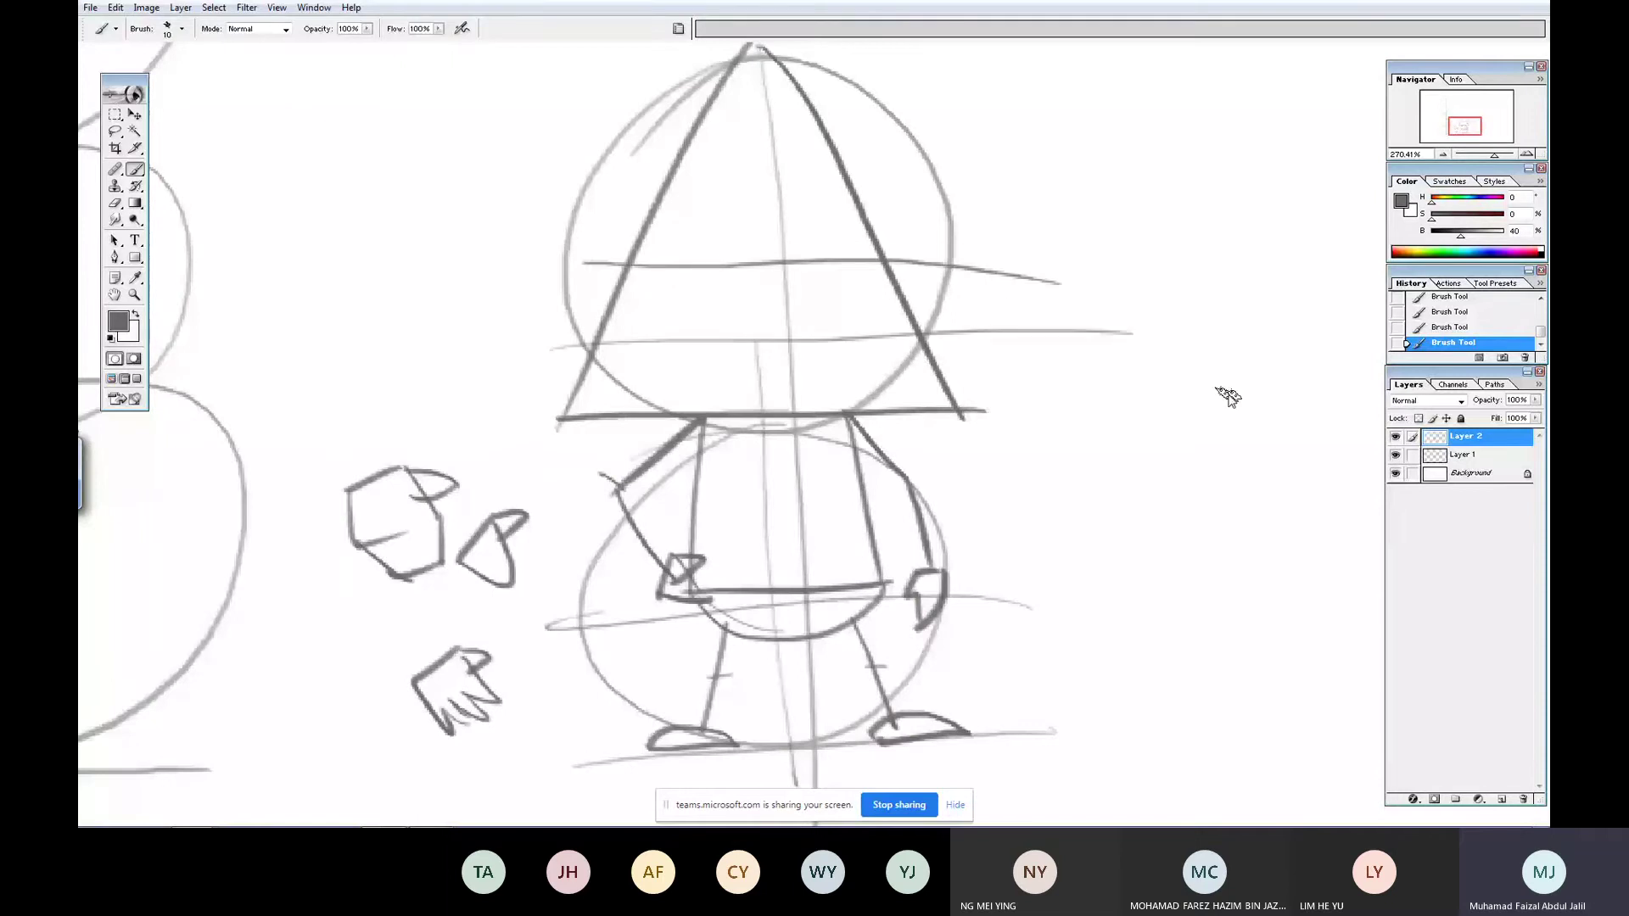
{"action": "left_click_drag", "start_coordinate": [553, 372], "coordinate": [1079, 373]}
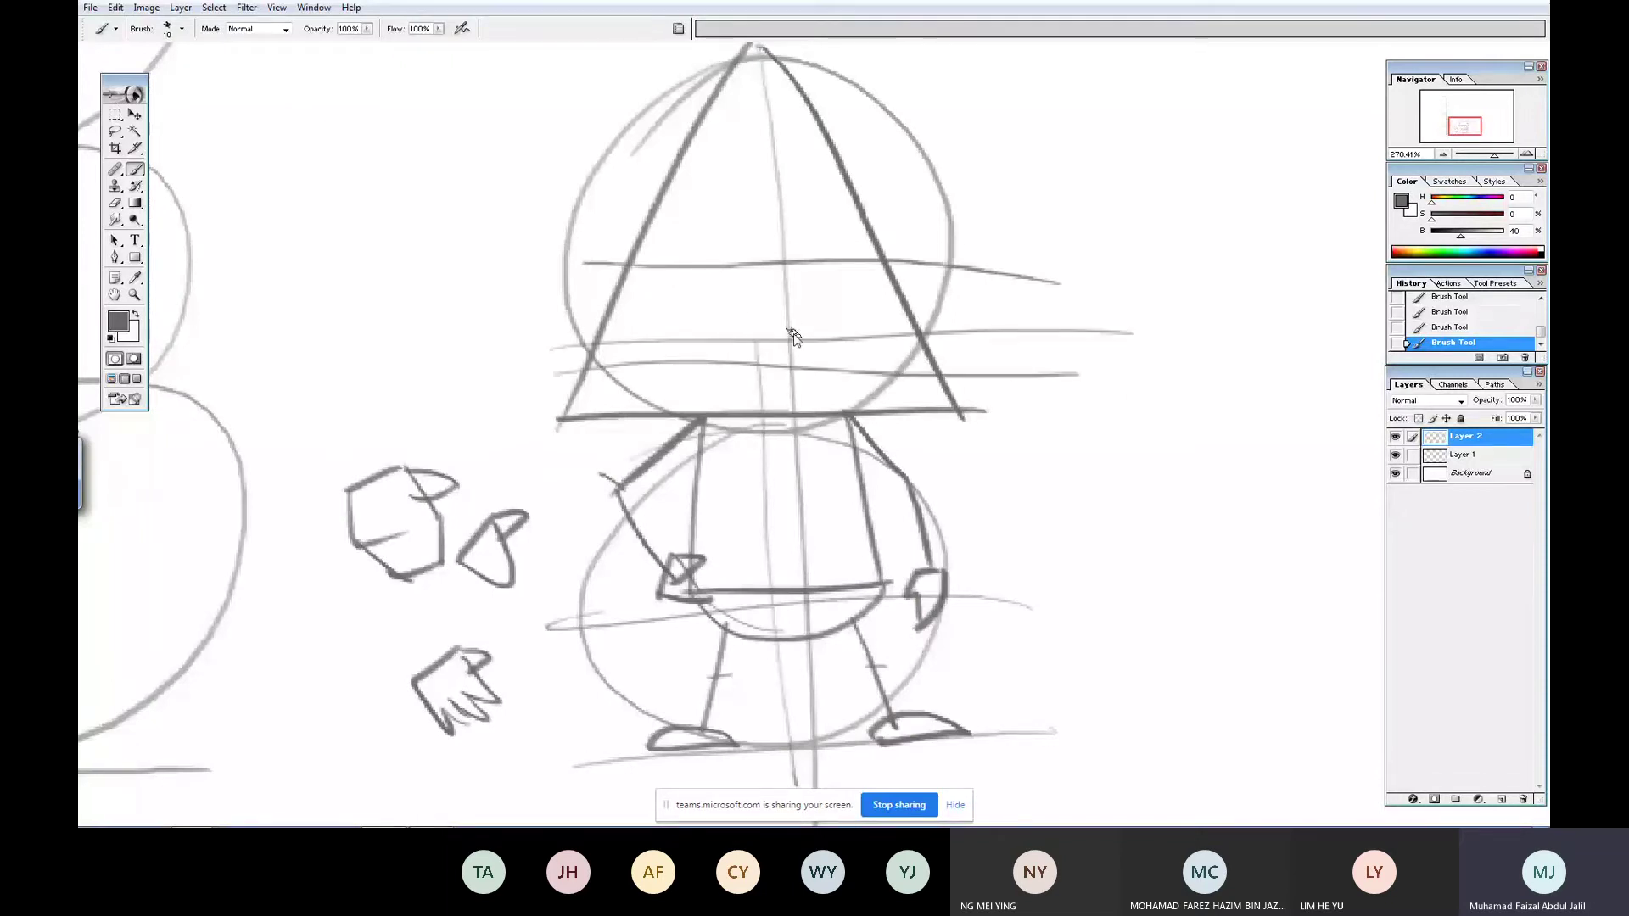
- Handwrite the labels eye, nose and lip/mouth beside the three head guide lines
{"action": "left_click_drag", "start_coordinate": [1021, 526], "coordinate": [1052, 594]}
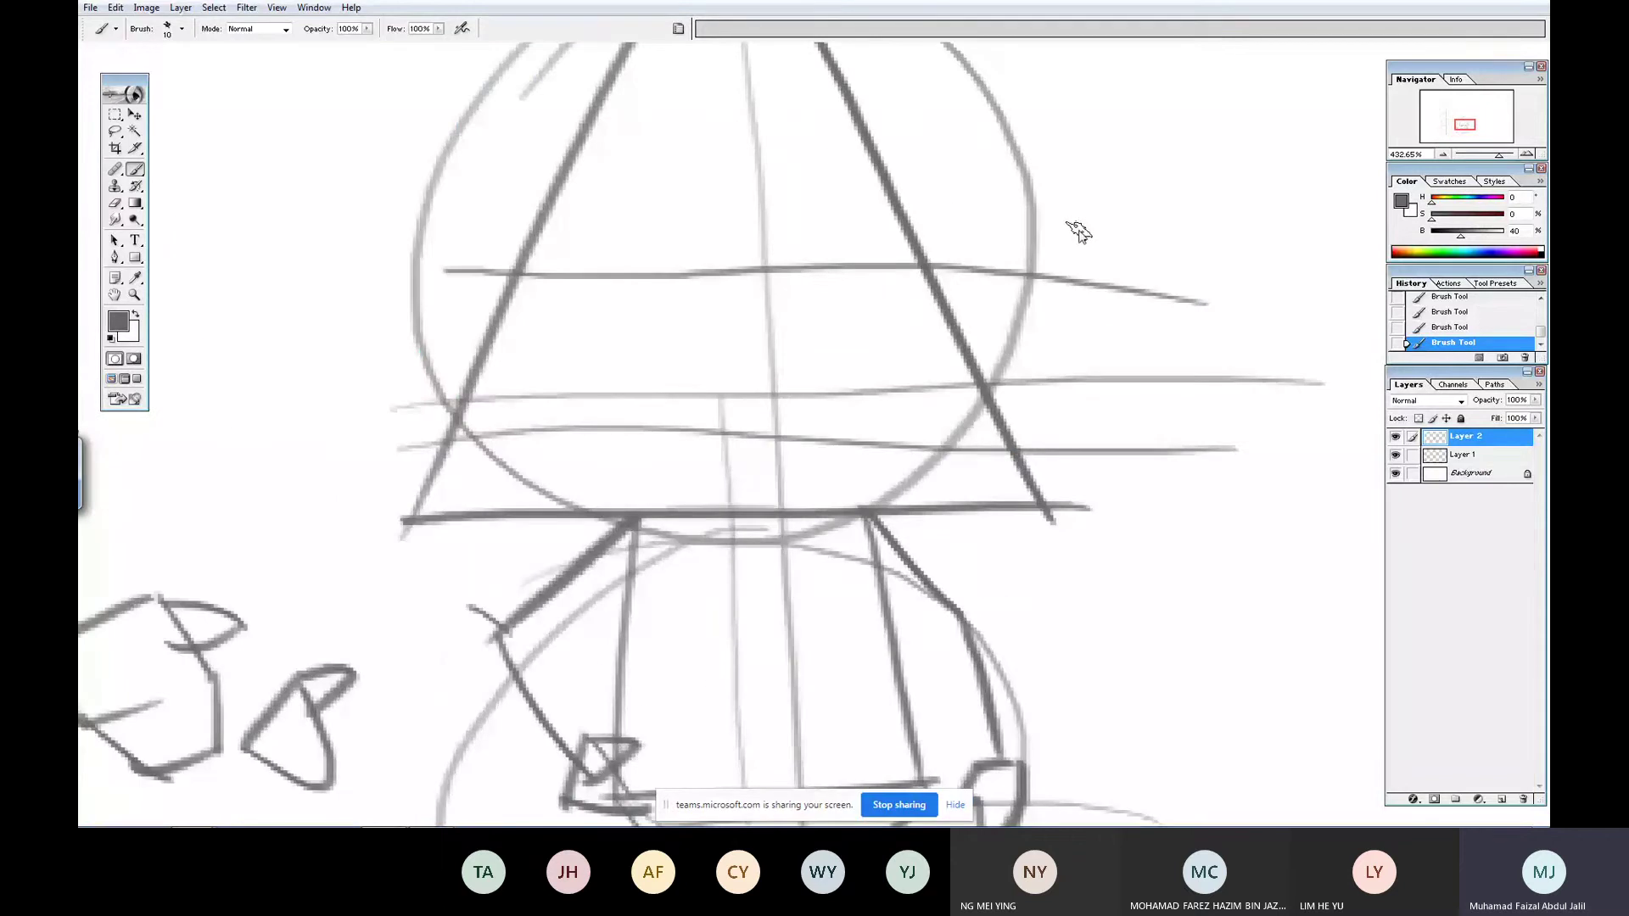
{"action": "left_click_drag", "start_coordinate": [1076, 230], "coordinate": [1174, 226]}
{"action": "mouse_move", "coordinate": [1107, 379]}
{"action": "left_mouse_down"}
{"action": "mouse_move", "coordinate": [1098, 335]}
{"action": "mouse_move", "coordinate": [1124, 331]}
{"action": "mouse_move", "coordinate": [1141, 353]}
{"action": "mouse_move", "coordinate": [1215, 346]}
{"action": "left_mouse_up"}
{"action": "mouse_move", "coordinate": [1138, 455]}
{"action": "left_mouse_down"}
{"action": "mouse_move", "coordinate": [1115, 471]}
{"action": "mouse_move", "coordinate": [1161, 501]}
{"action": "mouse_move", "coordinate": [1187, 459]}
{"action": "mouse_move", "coordinate": [1202, 501]}
{"action": "left_mouse_up"}
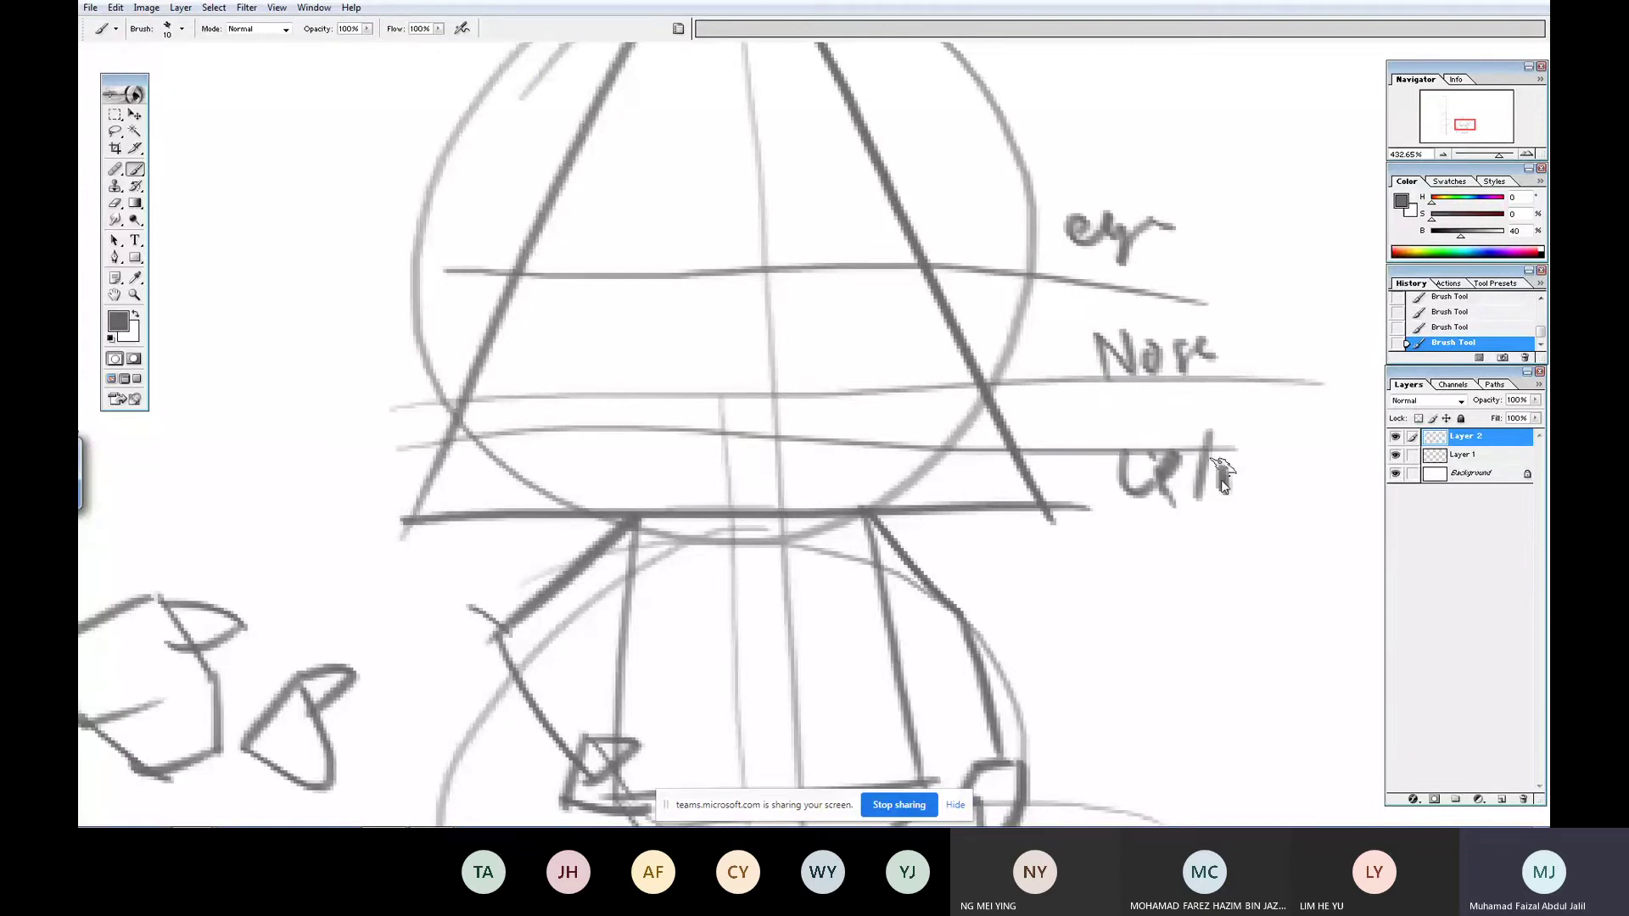
{"action": "left_click_drag", "start_coordinate": [1307, 469], "coordinate": [1362, 479]}
- Hide and show Layer 2 to compare the figure with its base circles, and undo the last brush stroke of the lip/mouth label
{"action": "left_click", "coordinate": [1396, 436]}
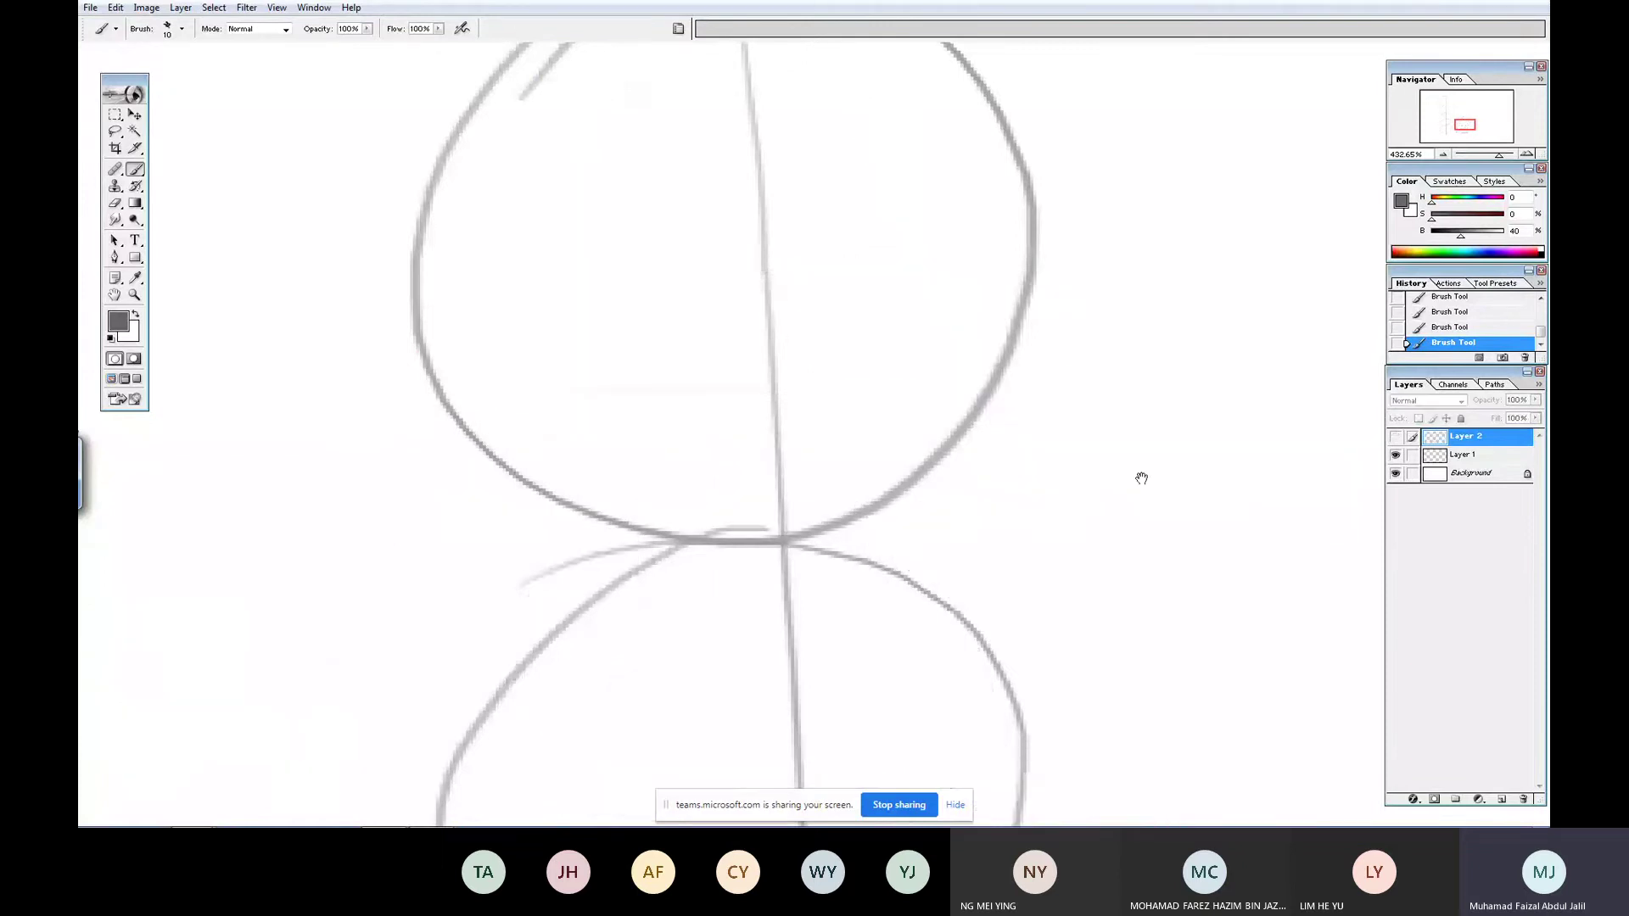
{"action": "scroll", "coordinate": [1045, 456], "scroll_direction": "up", "scroll_amount": 3}
{"action": "key", "text": "ctrl+0"}
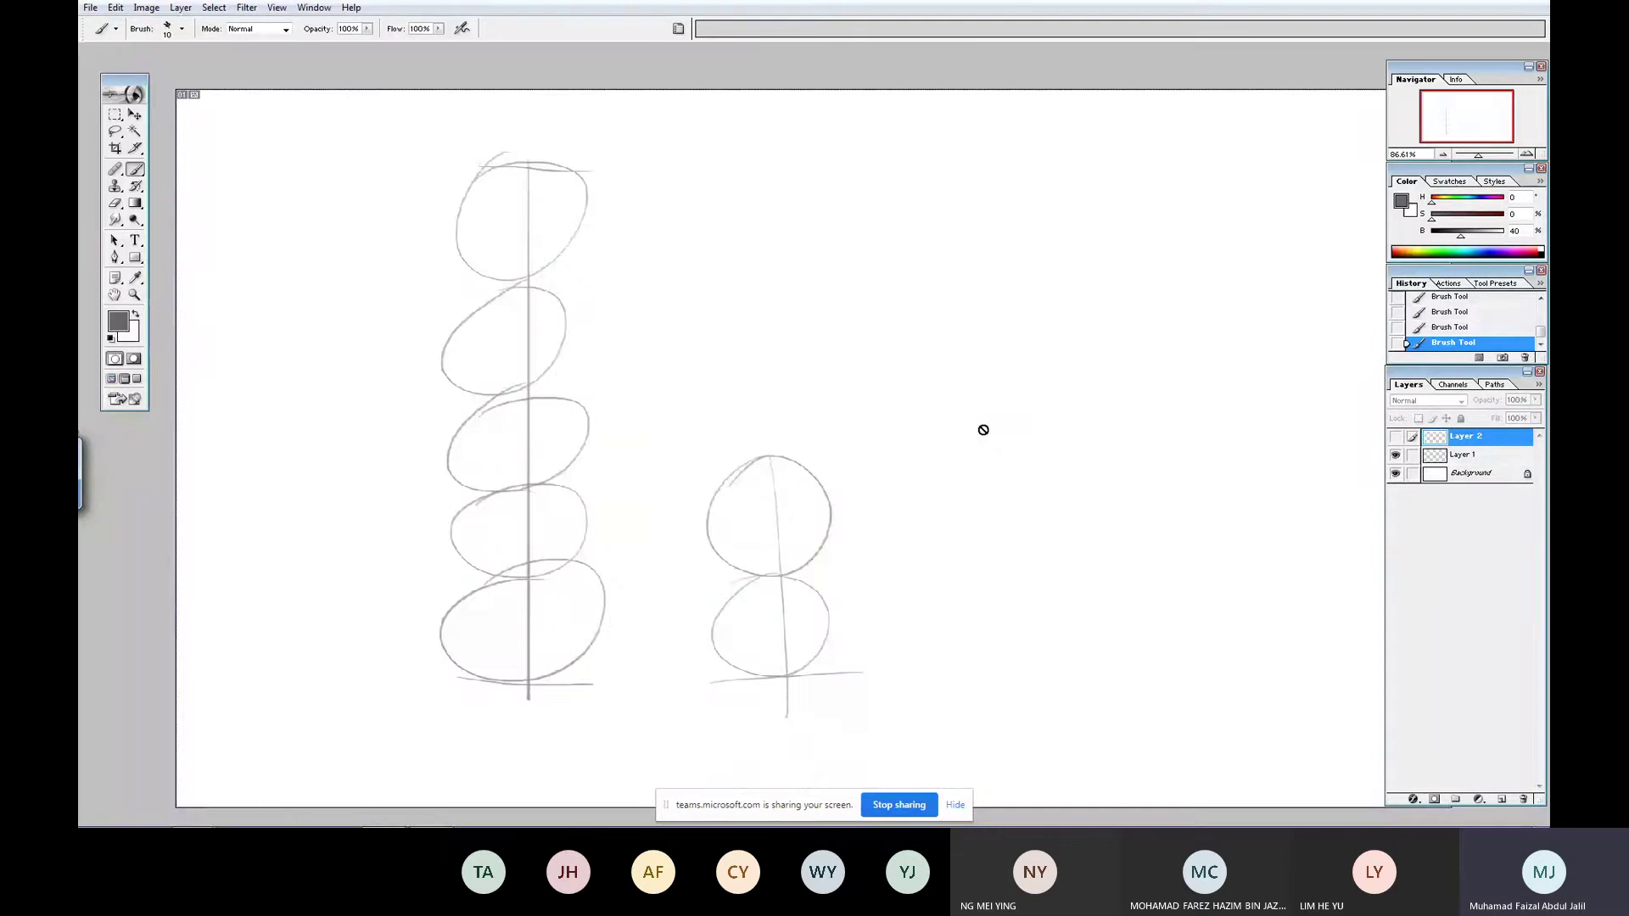
{"action": "left_click", "coordinate": [1396, 436]}
{"action": "key", "text": "ctrl+z"}
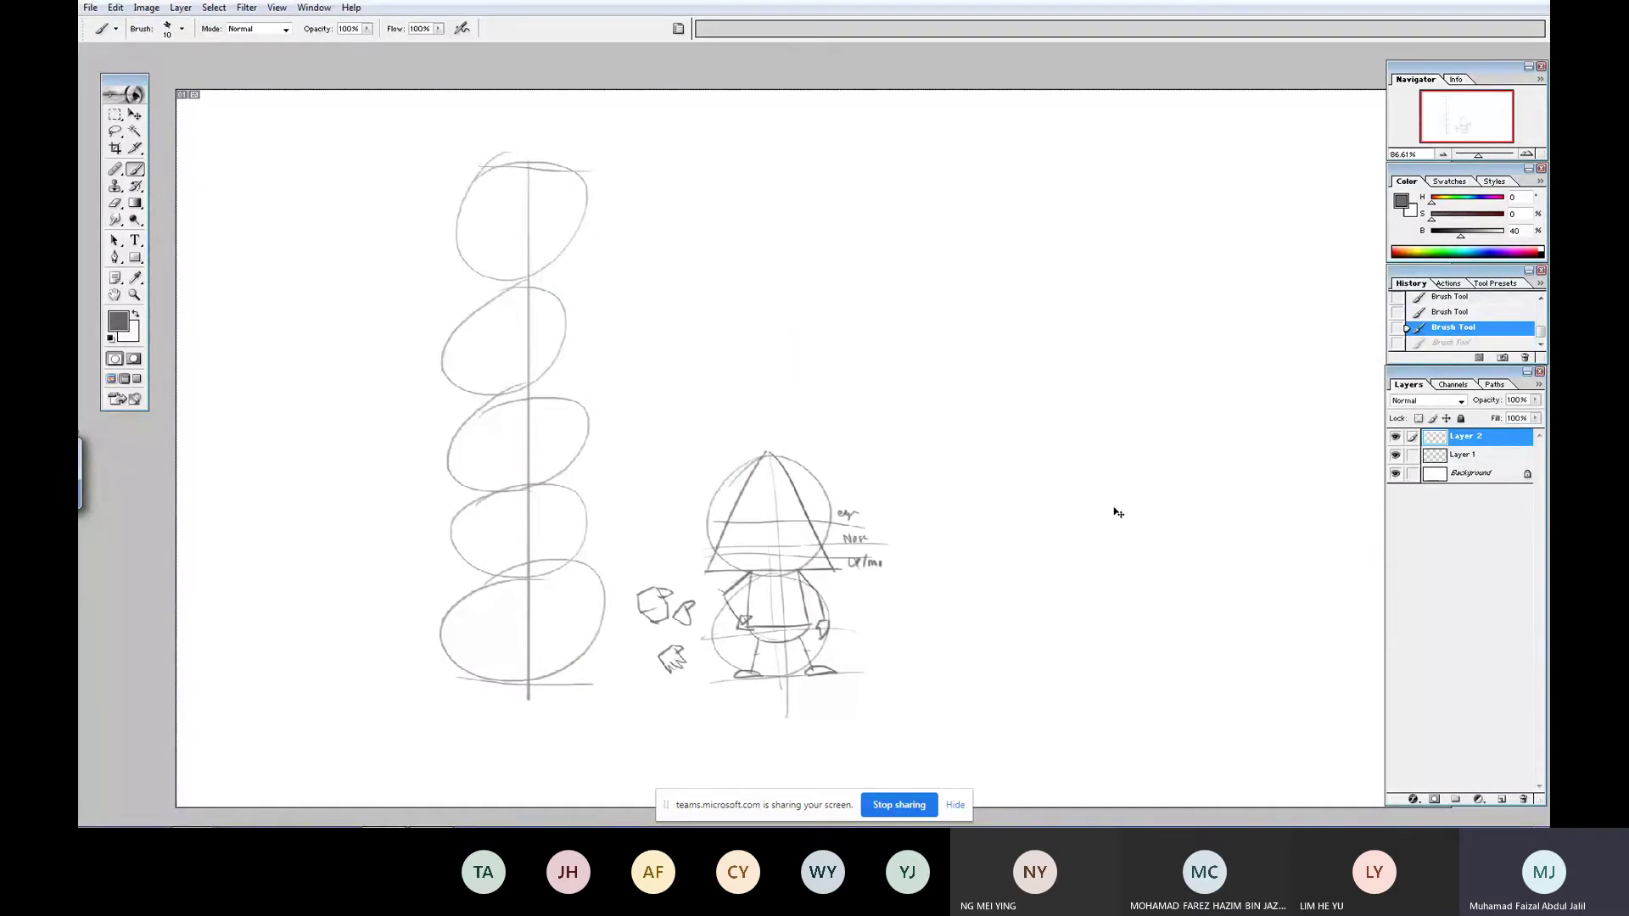
{"action": "left_click_drag", "start_coordinate": [869, 615], "coordinate": [907, 655]}
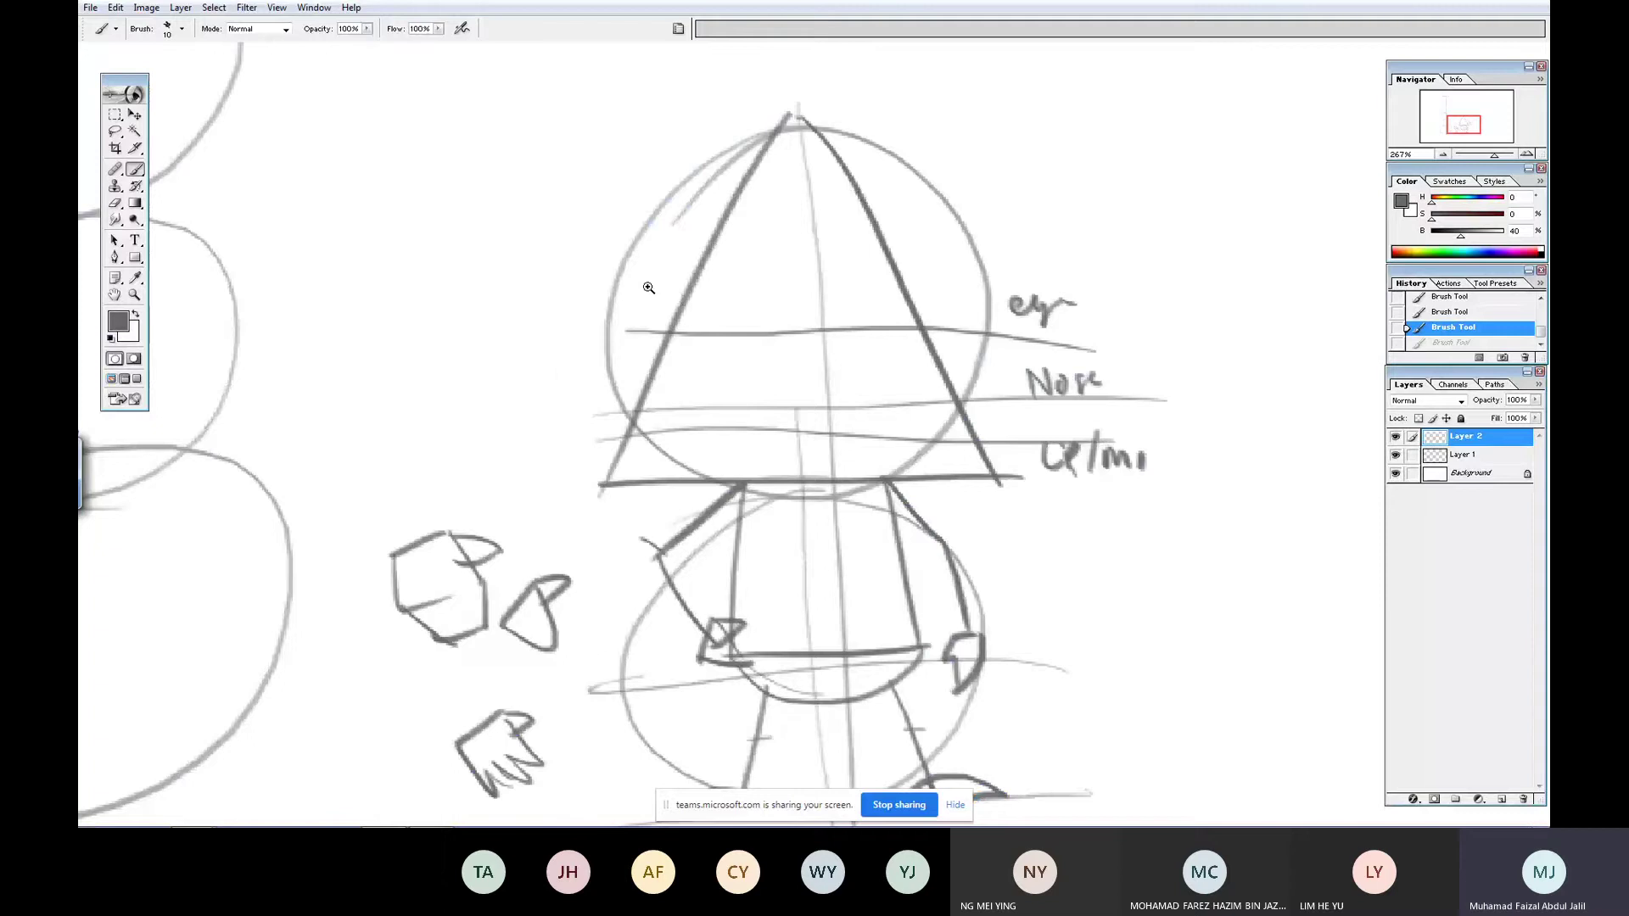
{"action": "left_click_drag", "start_coordinate": [649, 288], "coordinate": [1001, 533]}
{"action": "left_click_drag", "start_coordinate": [857, 170], "coordinate": [596, 446]}
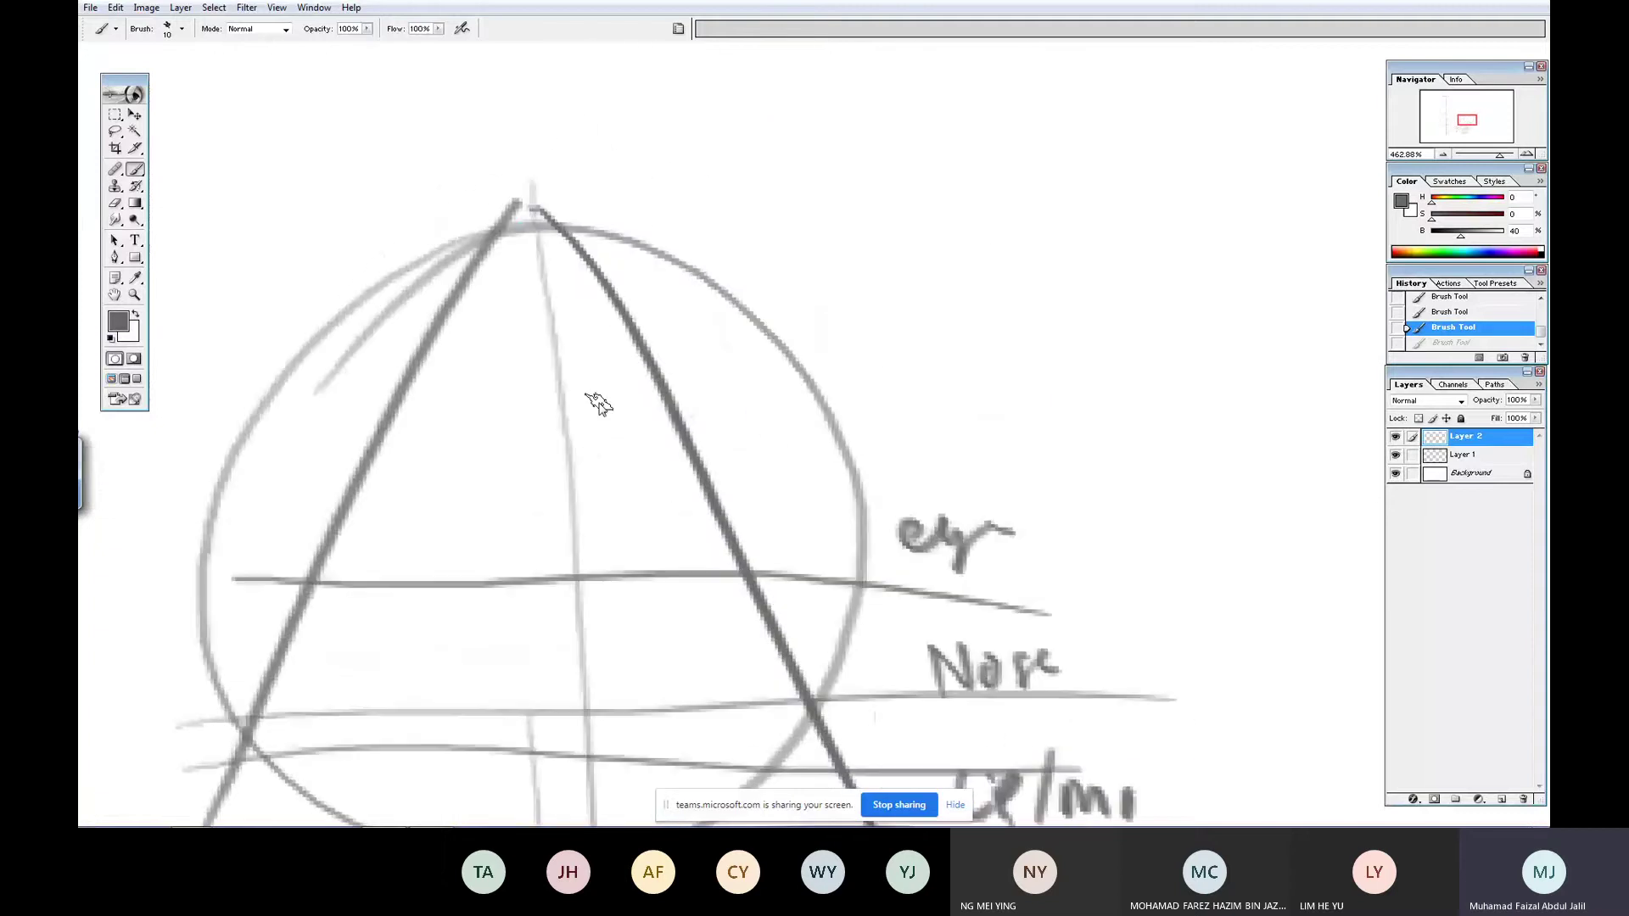
{"action": "key", "text": "ctrl+minus"}
{"action": "key", "text": "ctrl+minus"}
{"action": "key", "text": "ctrl+minus"}
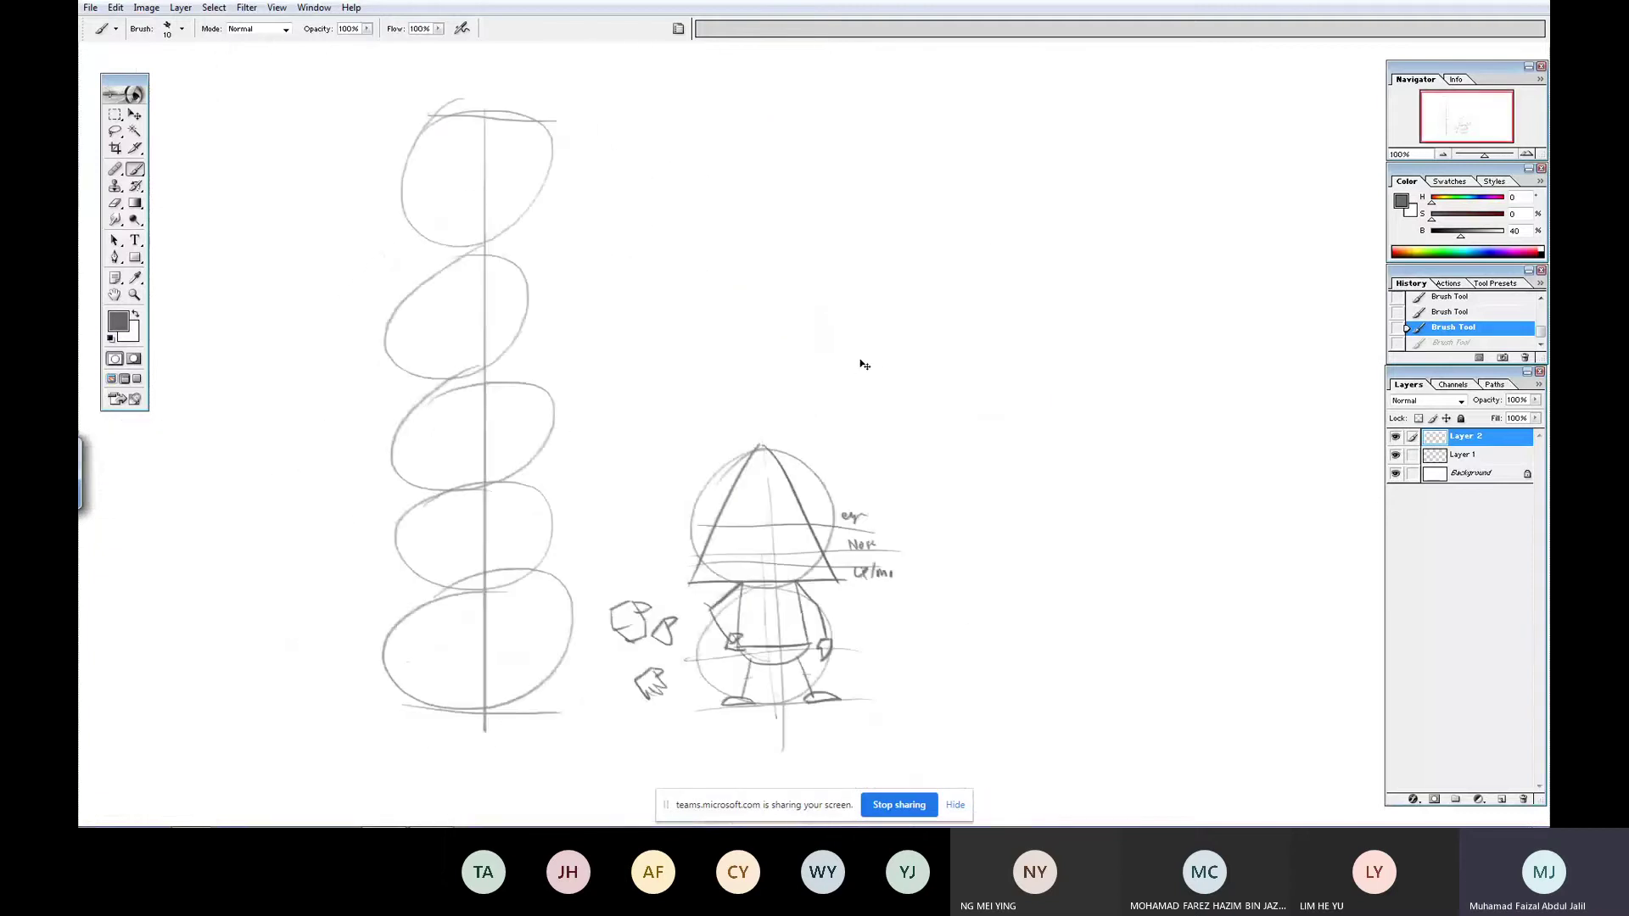
- Try drawing two large overlapping eye circles across the eye line, and undo them
{"action": "left_click_drag", "start_coordinate": [1060, 749], "coordinate": [1079, 777]}
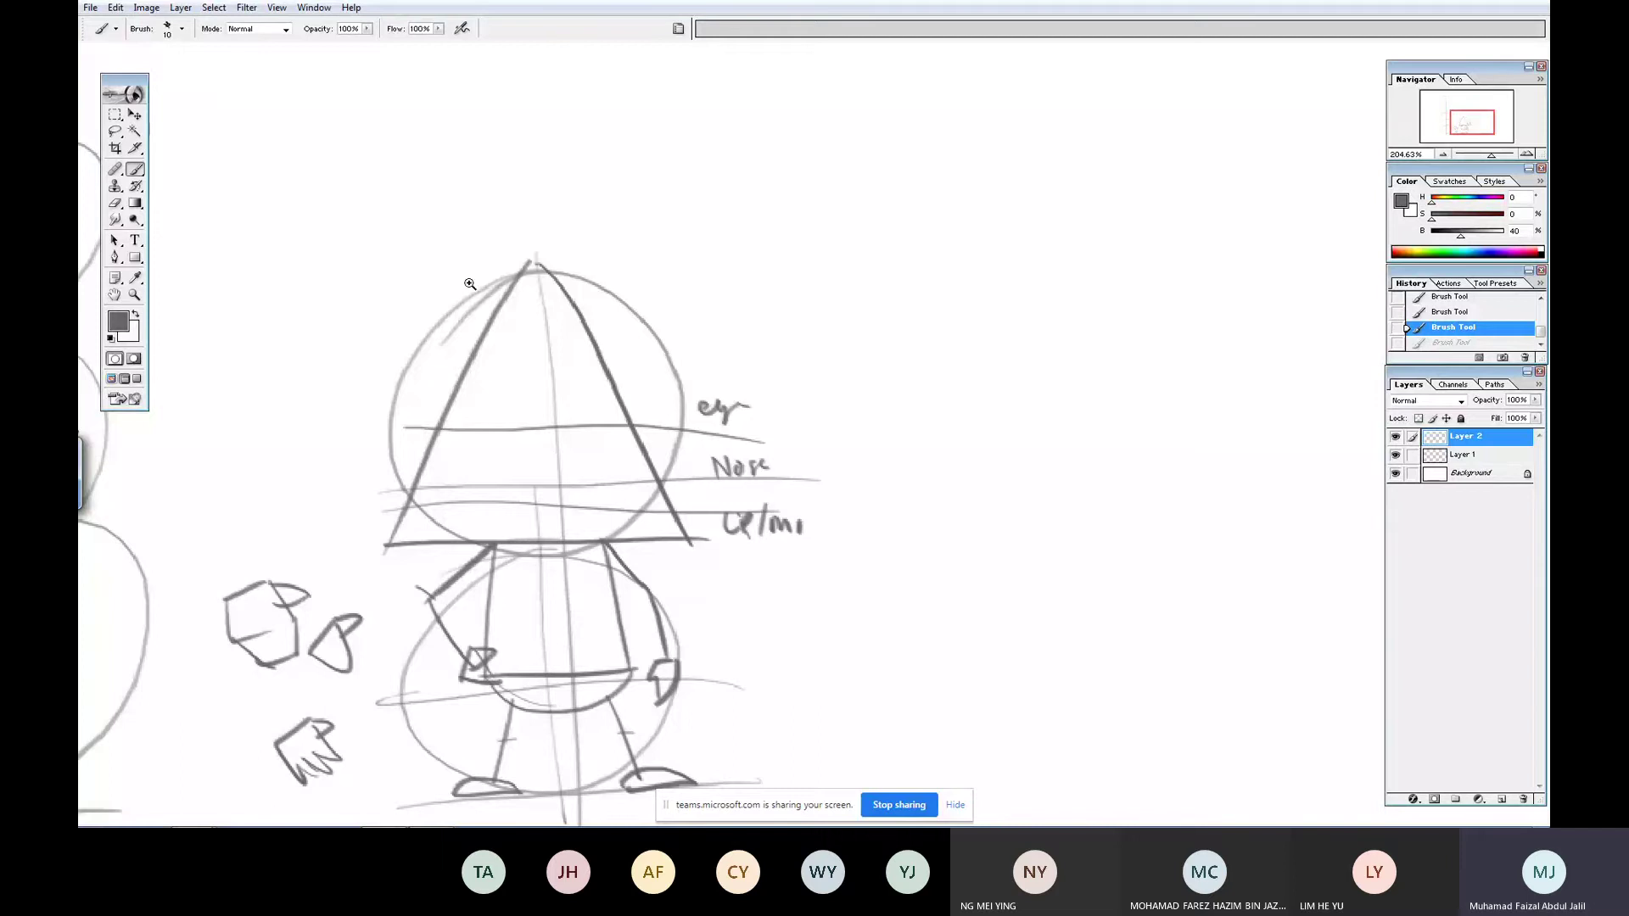
{"action": "left_click_drag", "start_coordinate": [746, 555], "coordinate": [746, 555]}
{"action": "left_click", "coordinate": [532, 340]}
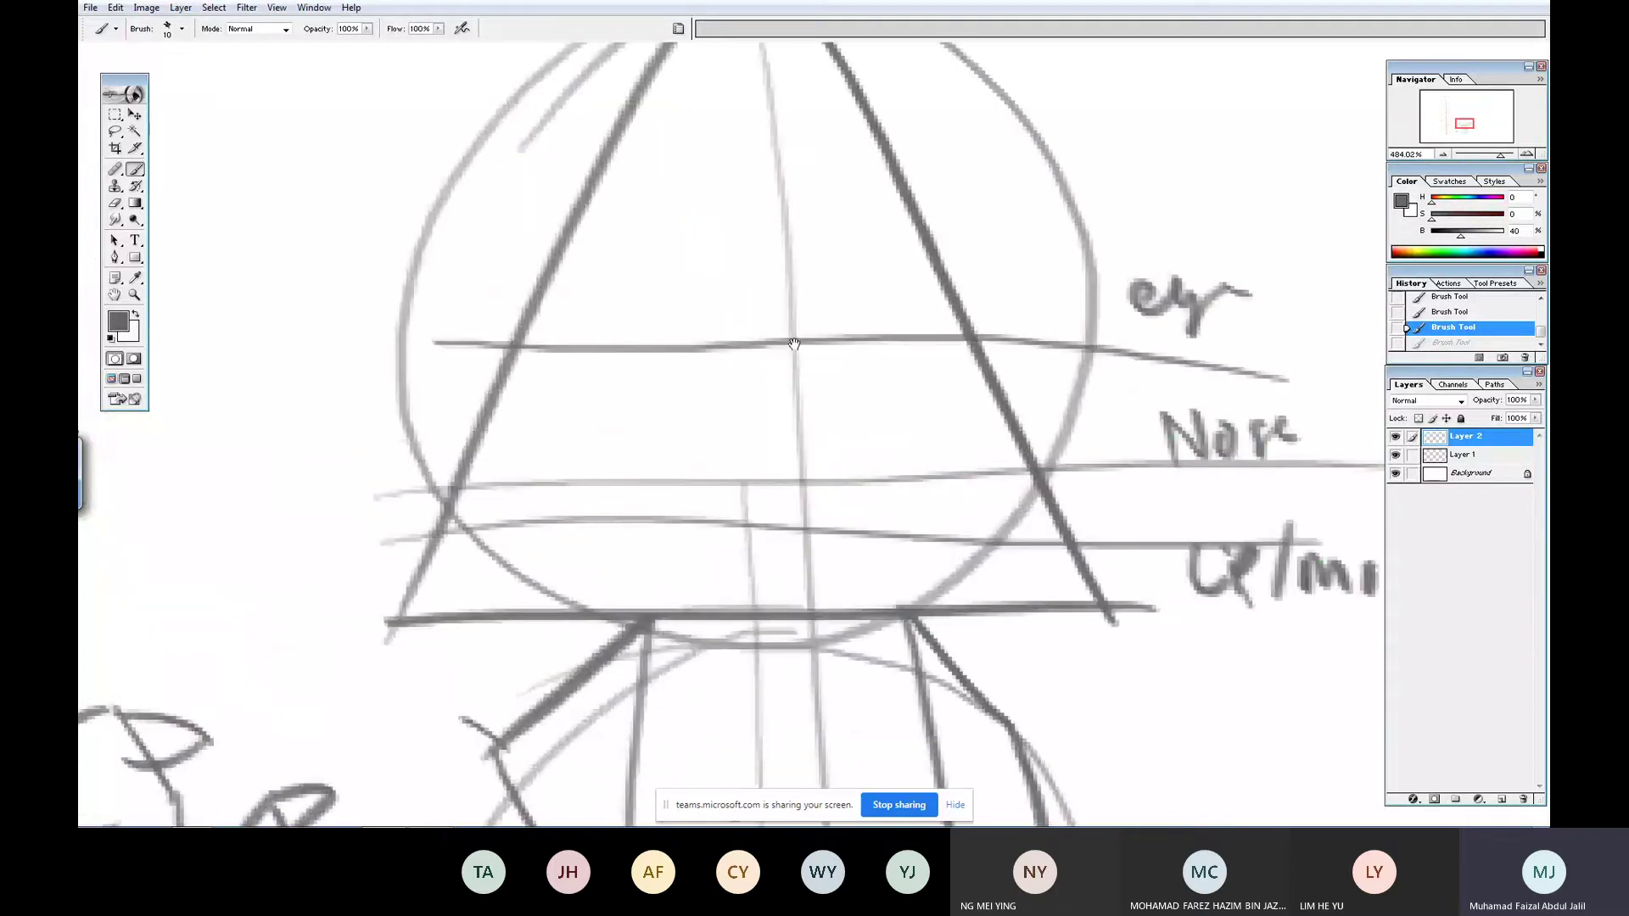
{"action": "left_click_drag", "start_coordinate": [767, 340], "coordinate": [962, 313]}
{"action": "key", "text": "ctrl+z"}
{"action": "left_click_drag", "start_coordinate": [1010, 200], "coordinate": [1293, 339]}
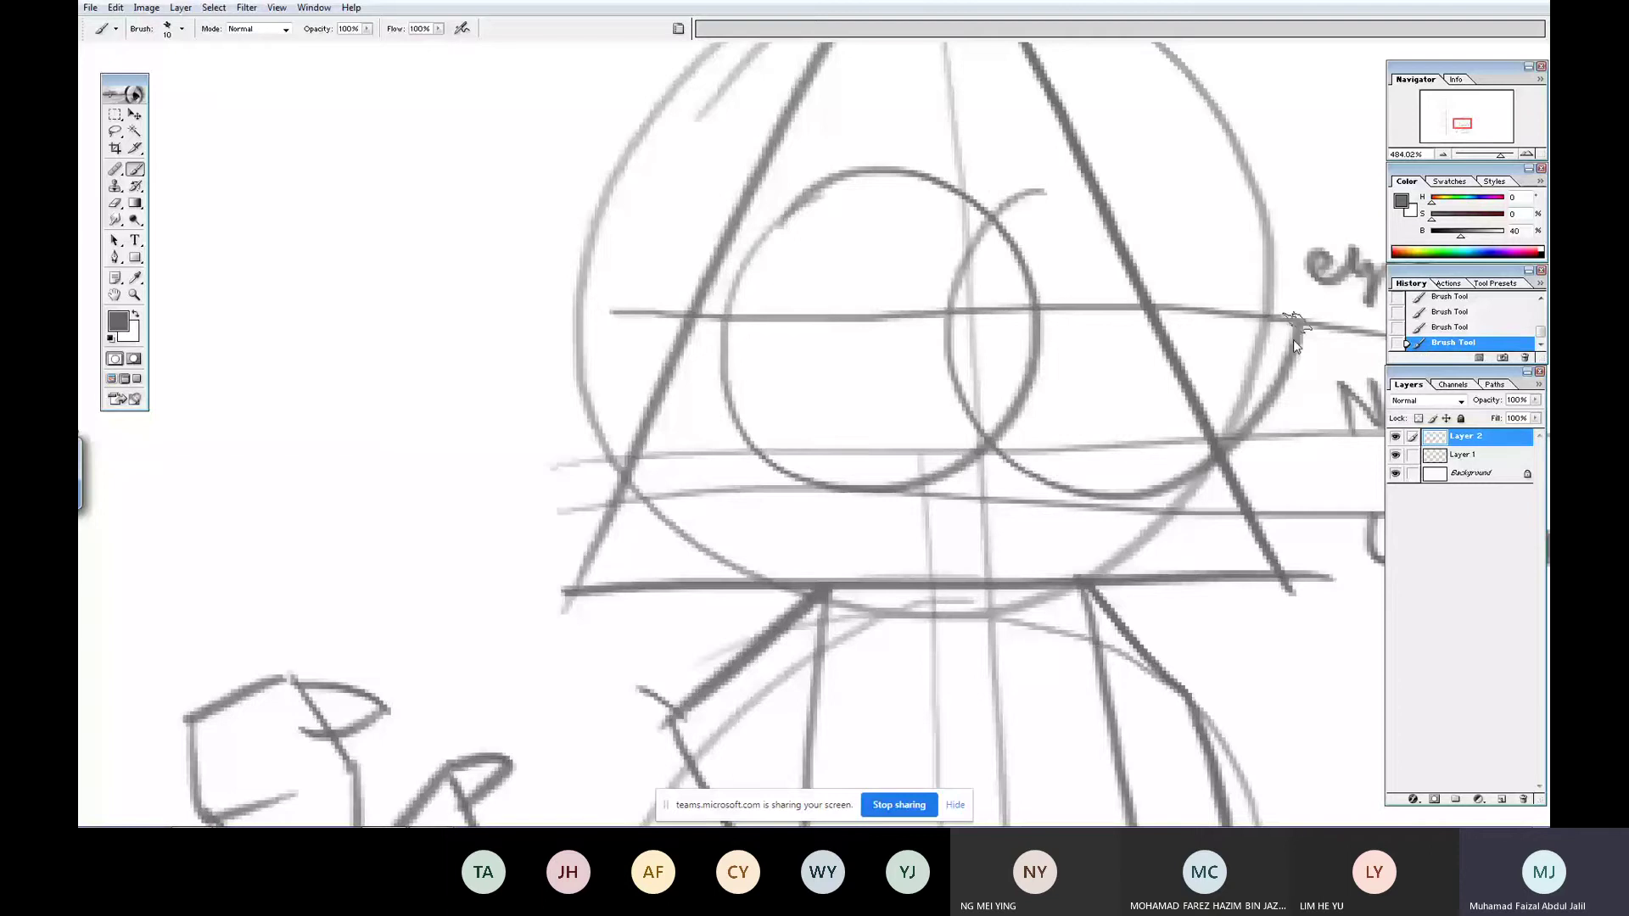
{"action": "key", "text": "ctrl+alt+z"}
{"action": "key", "text": "ctrl+alt+z"}
{"action": "key", "text": "ctrl+alt+z"}
- Draw two adjacent round eyes centred on the eye line, each with a small circular pupil
{"action": "mouse_move", "coordinate": [808, 189]}
{"action": "left_mouse_down"}
{"action": "mouse_move", "coordinate": [762, 428]}
{"action": "mouse_move", "coordinate": [766, 229]}
{"action": "left_mouse_up"}
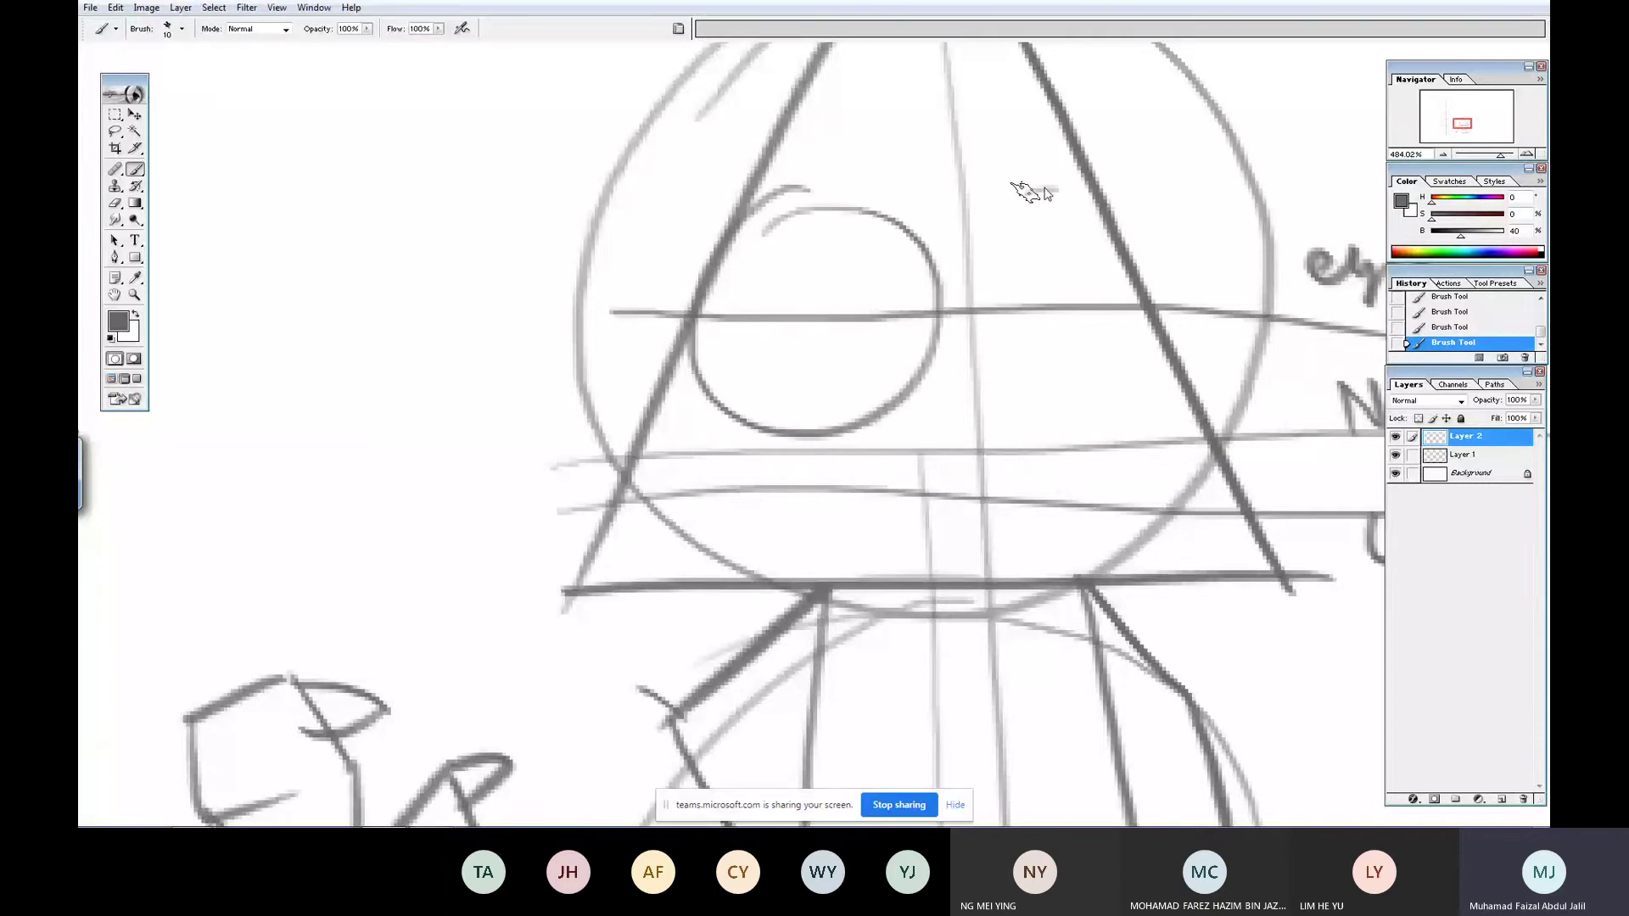
{"action": "left_click_drag", "start_coordinate": [1026, 181], "coordinate": [972, 222]}
{"action": "mouse_move", "coordinate": [829, 312]}
{"action": "left_mouse_down"}
{"action": "mouse_move", "coordinate": [785, 324]}
{"action": "mouse_move", "coordinate": [823, 293]}
{"action": "left_mouse_up"}
{"action": "left_click_drag", "start_coordinate": [1037, 285], "coordinate": [1000, 288]}
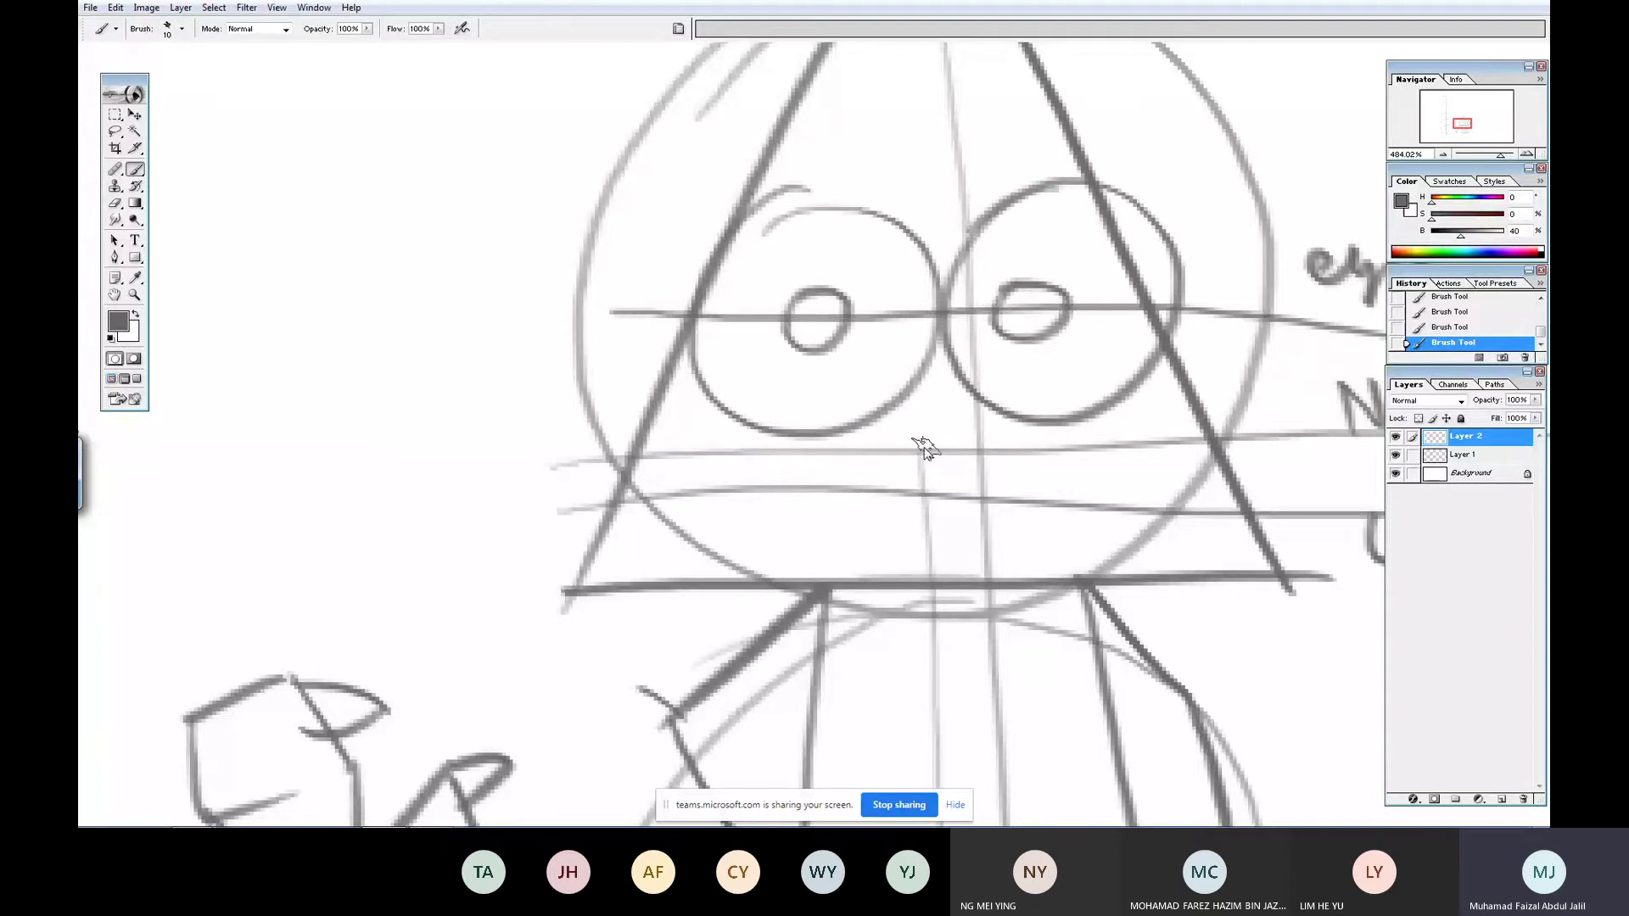
- Draw an angular nose from between the eyes to the nose line, and a wide mouth with a short lower-lip stroke beneath
{"action": "mouse_move", "coordinate": [928, 352]}
{"action": "left_mouse_down"}
{"action": "mouse_move", "coordinate": [931, 436]}
{"action": "mouse_move", "coordinate": [904, 441]}
{"action": "mouse_move", "coordinate": [953, 458]}
{"action": "mouse_move", "coordinate": [957, 399]}
{"action": "left_mouse_up"}
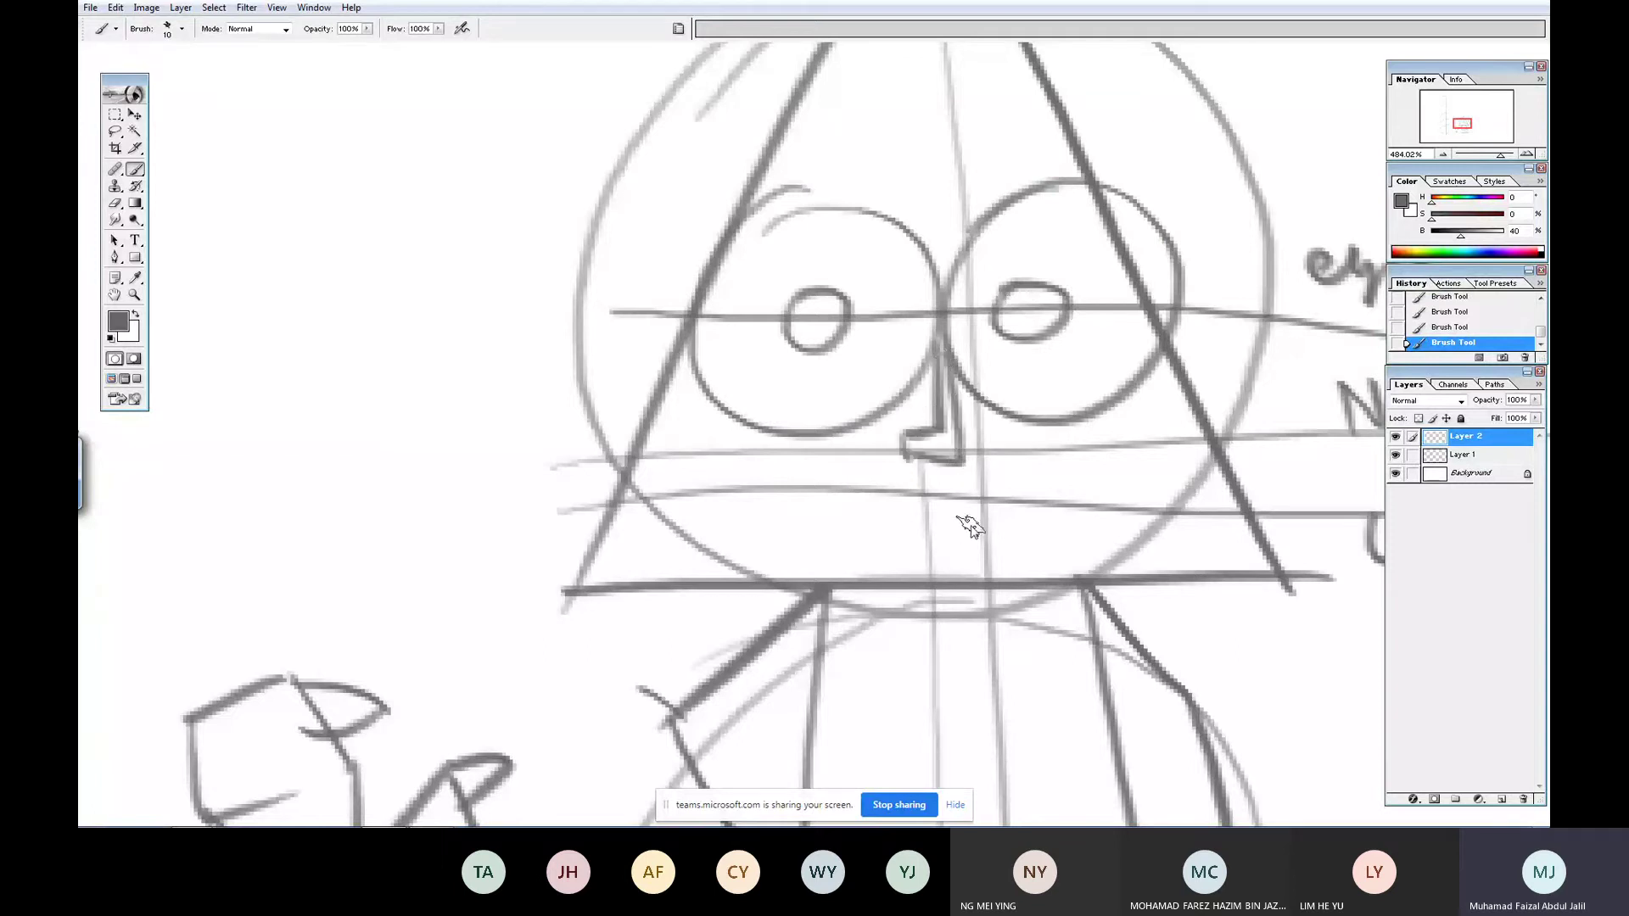
{"action": "left_click_drag", "start_coordinate": [848, 489], "coordinate": [1066, 494]}
{"action": "left_click_drag", "start_coordinate": [897, 516], "coordinate": [989, 522]}
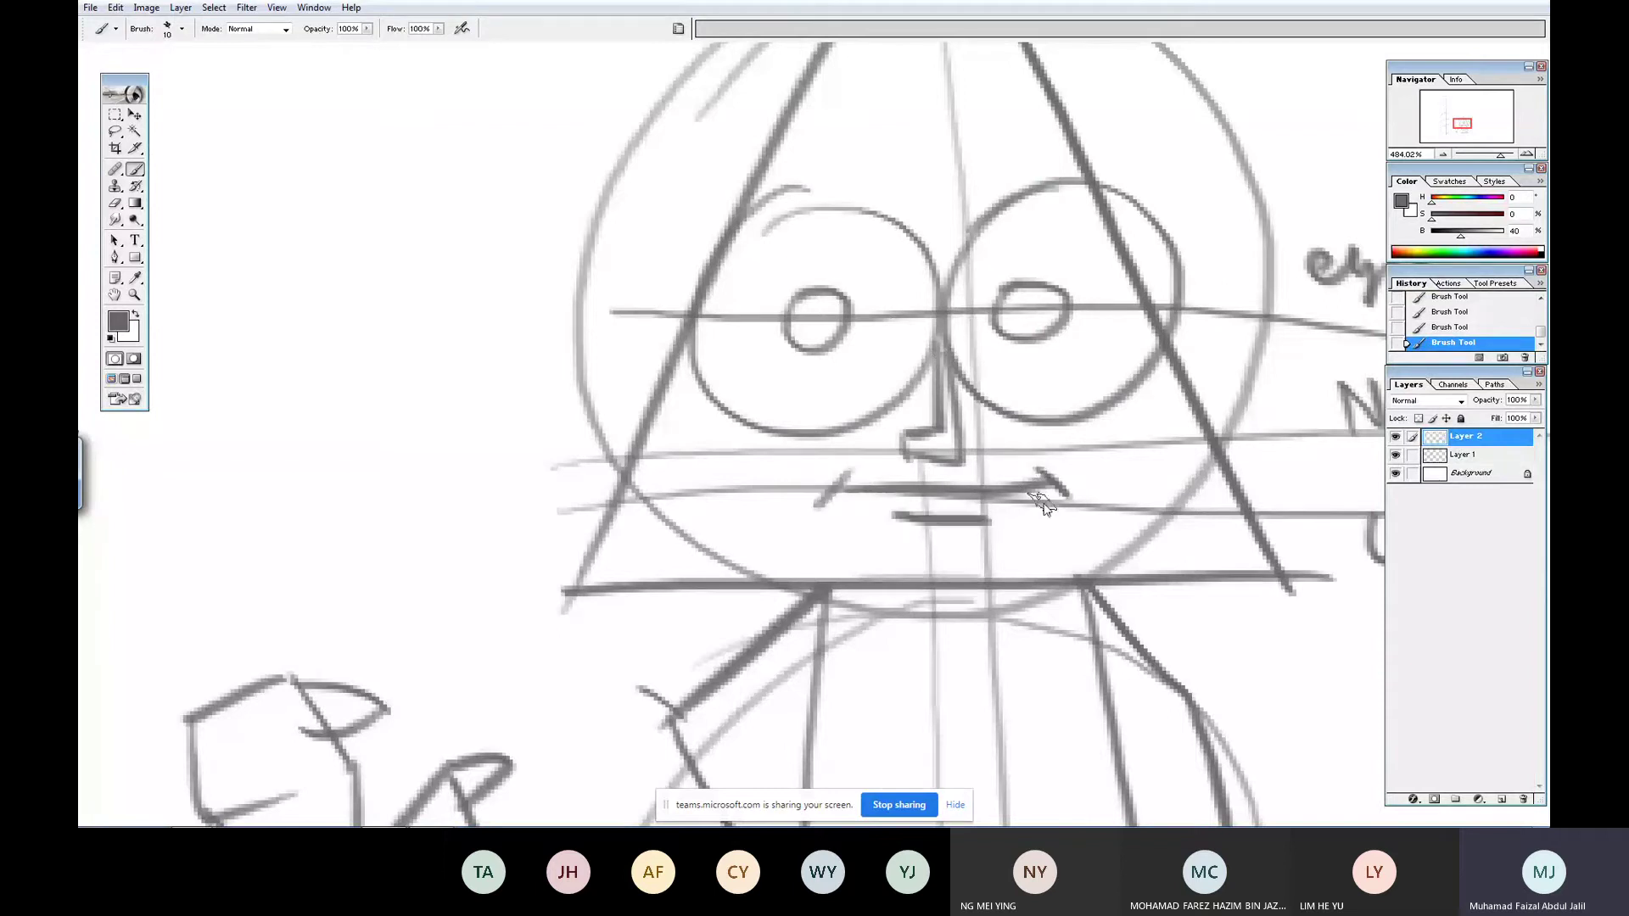
- Add shading inside both pupils and draw thick, hatched rectangular eyebrows above the eyes
{"action": "left_click_drag", "start_coordinate": [1103, 308], "coordinate": [910, 454]}
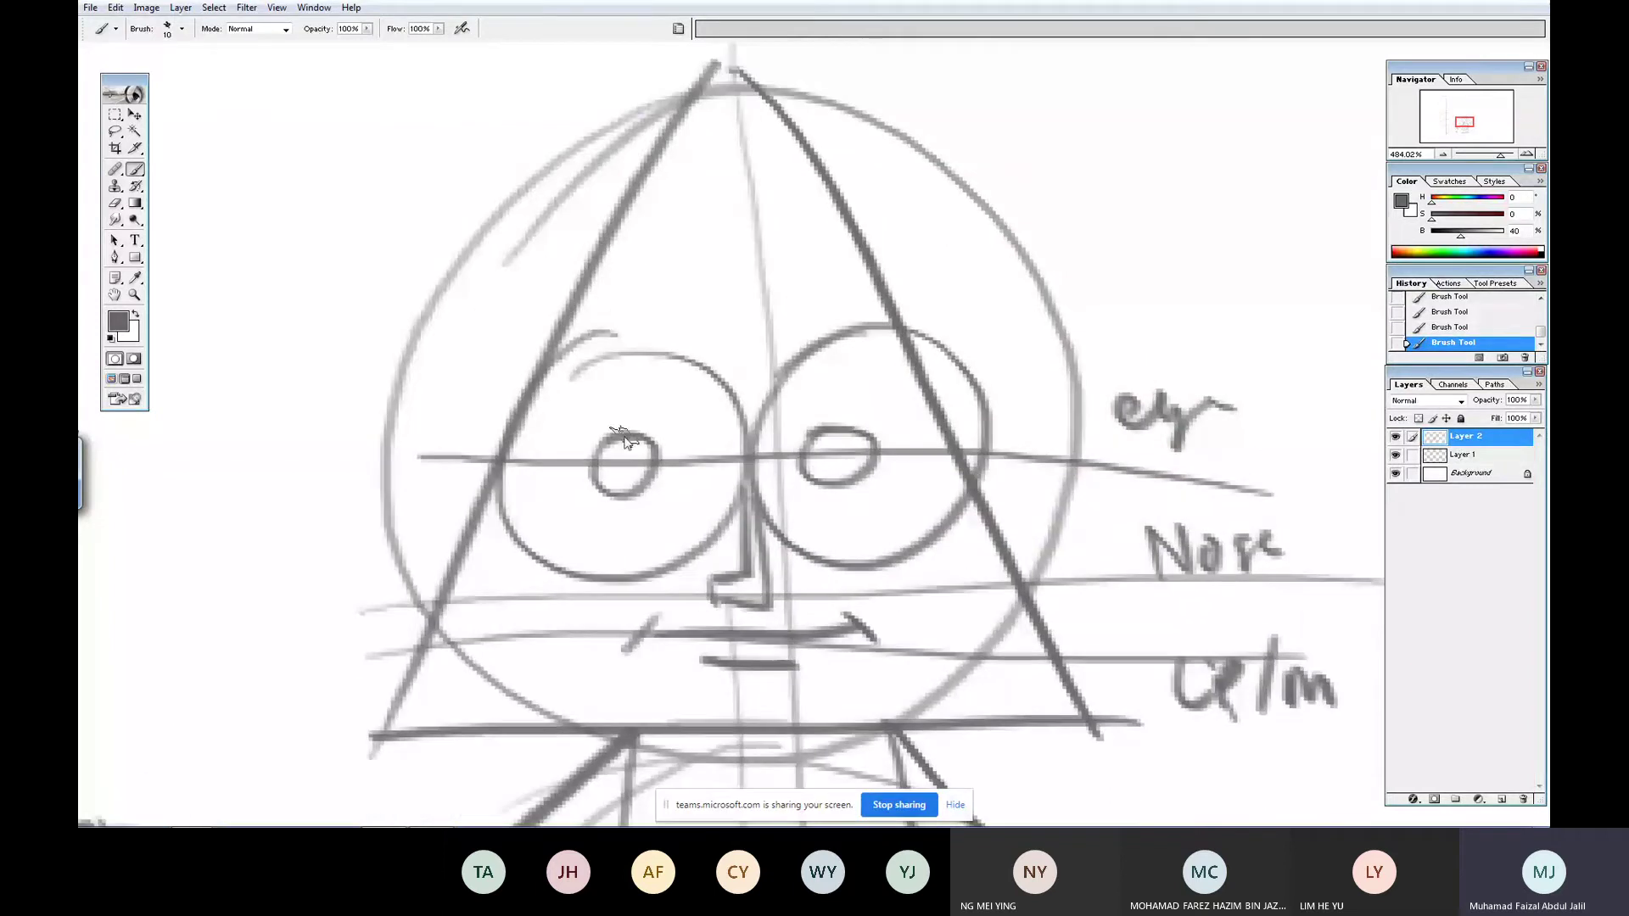
{"action": "left_click_drag", "start_coordinate": [625, 441], "coordinate": [620, 485]}
{"action": "left_click_drag", "start_coordinate": [821, 440], "coordinate": [836, 458]}
{"action": "mouse_move", "coordinate": [548, 371]}
{"action": "left_mouse_down"}
{"action": "mouse_move", "coordinate": [628, 358]}
{"action": "mouse_move", "coordinate": [709, 332]}
{"action": "mouse_move", "coordinate": [713, 279]}
{"action": "mouse_move", "coordinate": [532, 317]}
{"action": "mouse_move", "coordinate": [562, 349]}
{"action": "mouse_move", "coordinate": [584, 309]}
{"action": "mouse_move", "coordinate": [617, 300]}
{"action": "mouse_move", "coordinate": [646, 347]}
{"action": "mouse_move", "coordinate": [709, 316]}
{"action": "left_mouse_up"}
{"action": "mouse_move", "coordinate": [821, 265]}
{"action": "left_mouse_down"}
{"action": "mouse_move", "coordinate": [811, 321]}
{"action": "mouse_move", "coordinate": [899, 348]}
{"action": "mouse_move", "coordinate": [957, 344]}
{"action": "mouse_move", "coordinate": [953, 304]}
{"action": "mouse_move", "coordinate": [826, 276]}
{"action": "mouse_move", "coordinate": [824, 323]}
{"action": "mouse_move", "coordinate": [843, 331]}
{"action": "mouse_move", "coordinate": [906, 294]}
{"action": "mouse_move", "coordinate": [936, 355]}
{"action": "left_mouse_up"}
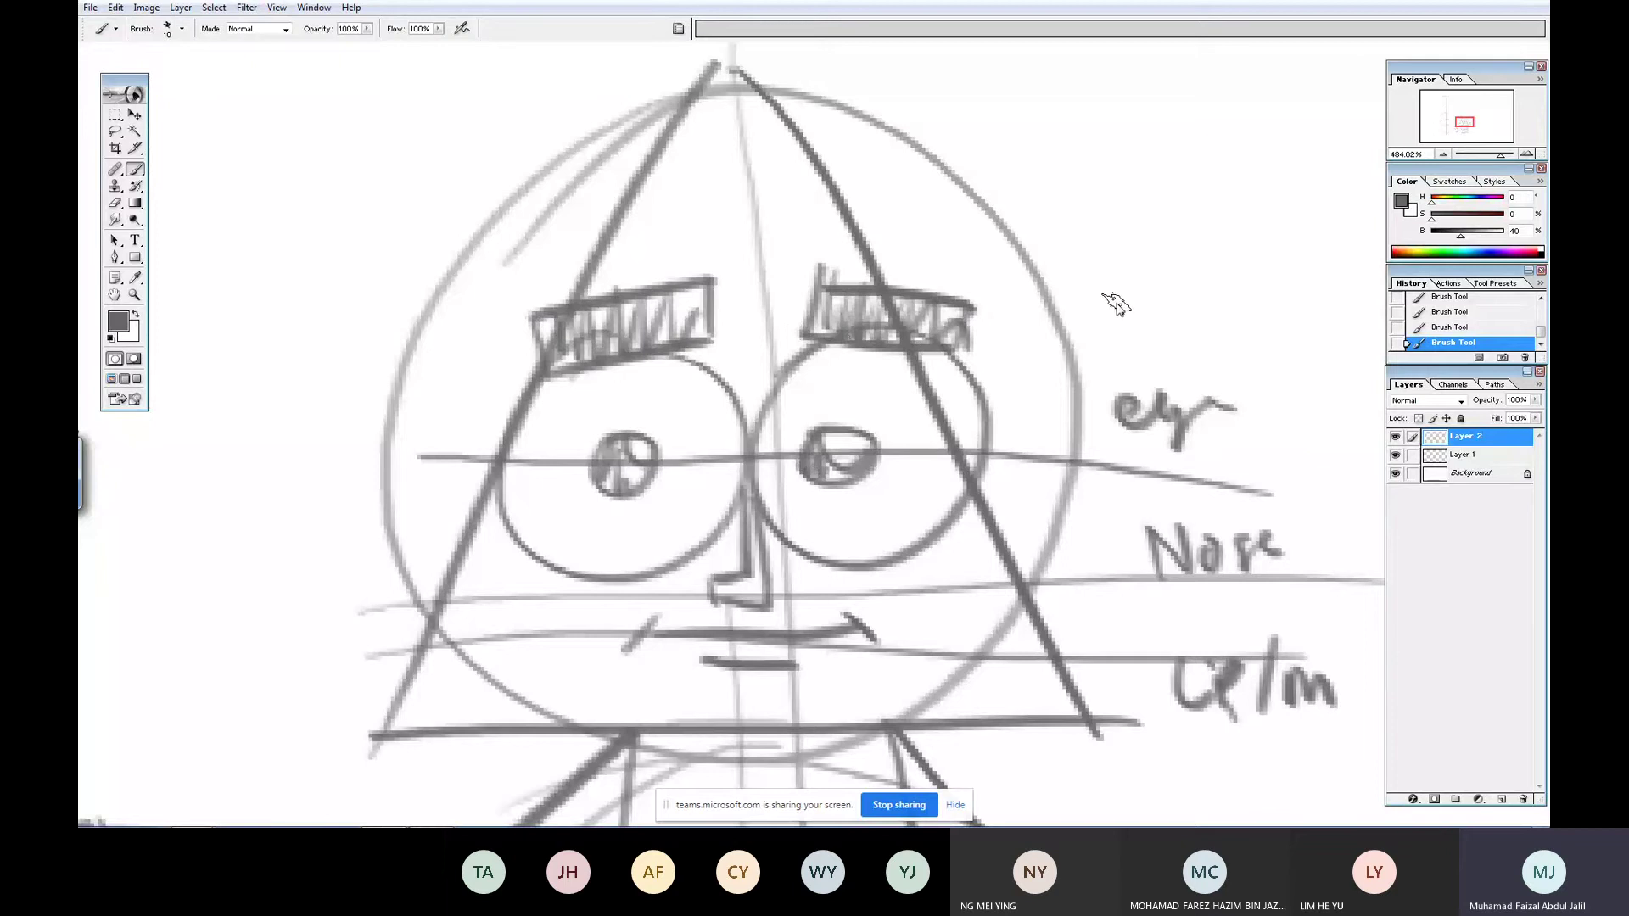
- Move the Layer 2 figure sideways to the right of its two base circles, so the two drawings stand next to each other
{"action": "key", "text": "ctrl+0"}
{"action": "key", "text": "ctrl+minus"}
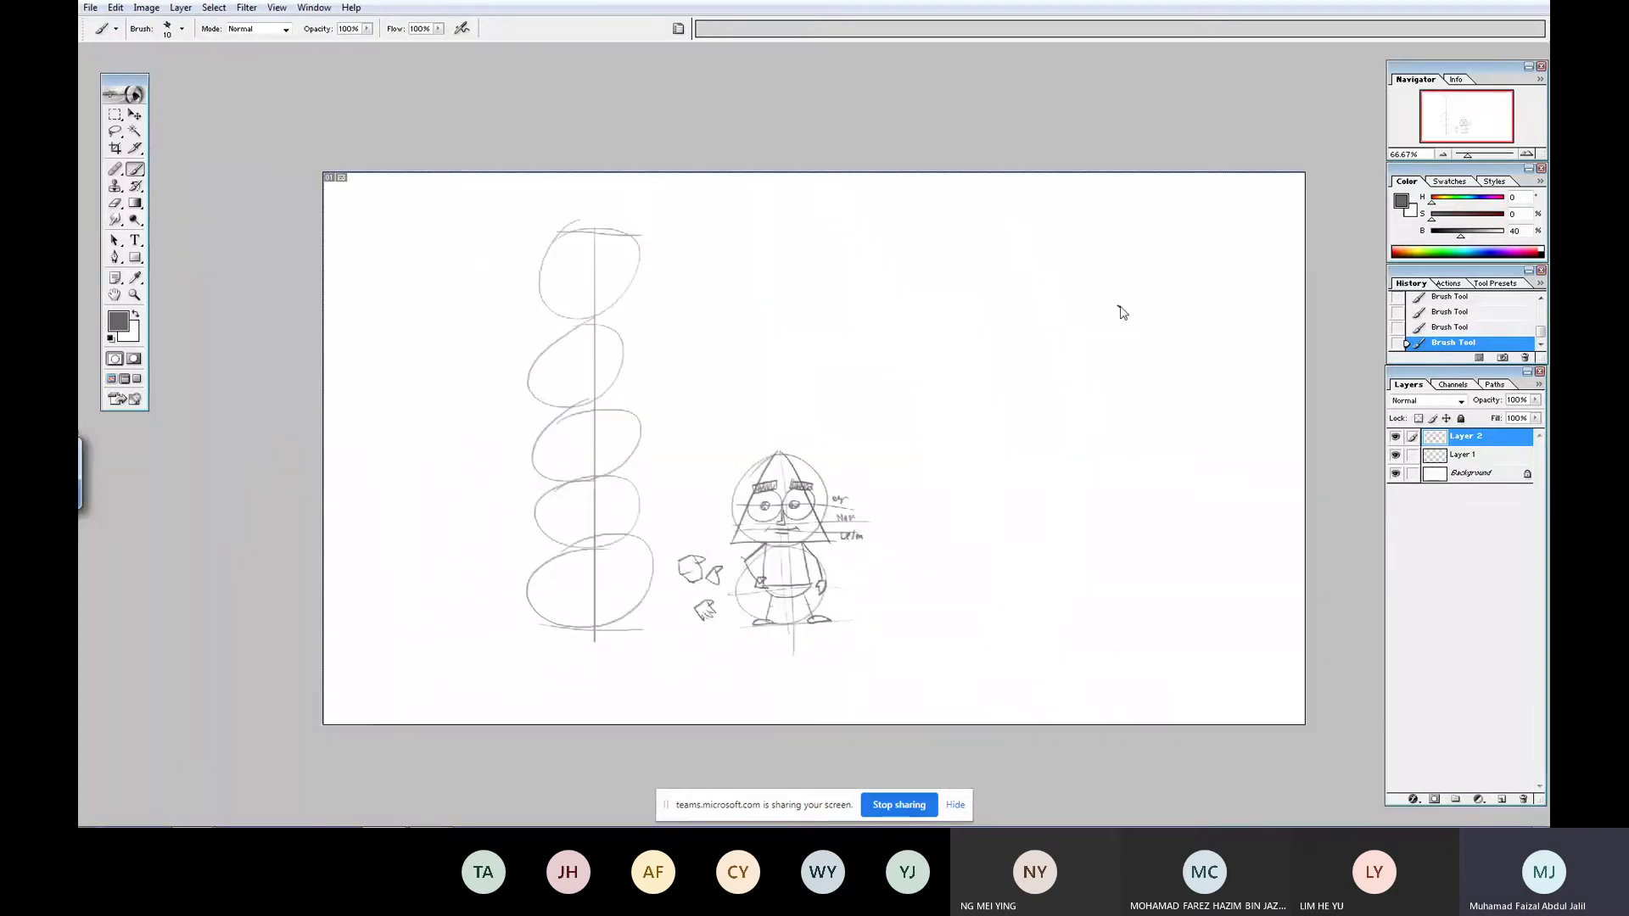
{"action": "mouse_move", "coordinate": [846, 499]}
{"action": "left_mouse_down"}
{"action": "mouse_move", "coordinate": [979, 501]}
{"action": "mouse_move", "coordinate": [1007, 554]}
{"action": "left_mouse_up"}
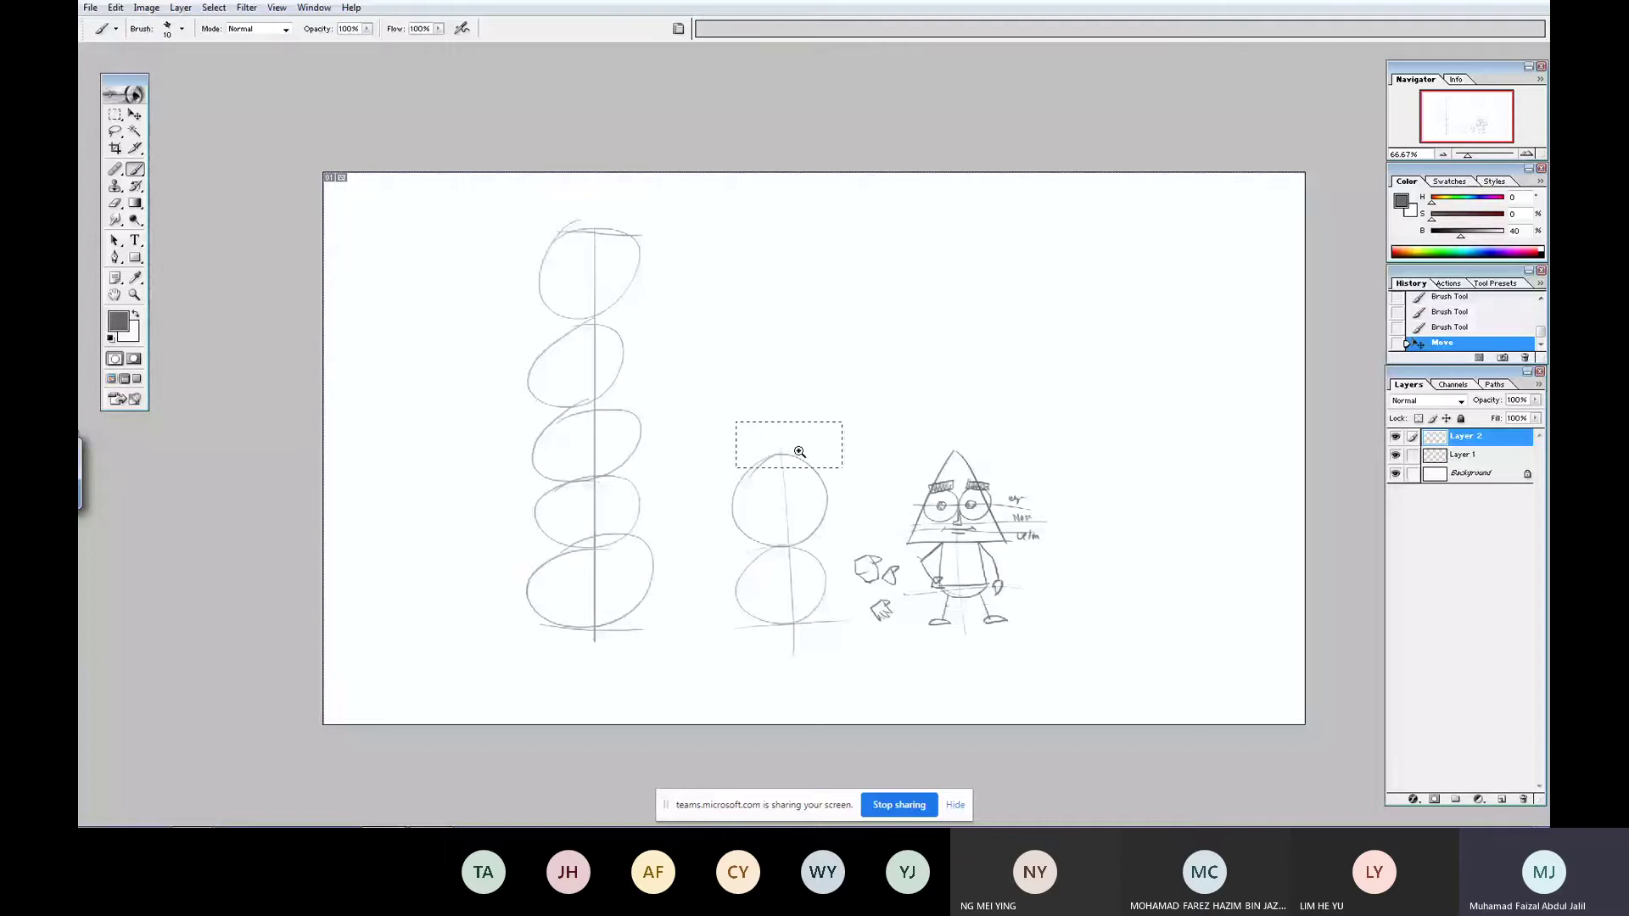
- Add a new layer and redraw a rounder head over the upper of the two stacked base circles
{"action": "left_click_drag", "start_coordinate": [799, 452], "coordinate": [1121, 693]}
{"action": "left_click_drag", "start_coordinate": [846, 320], "coordinate": [963, 291]}
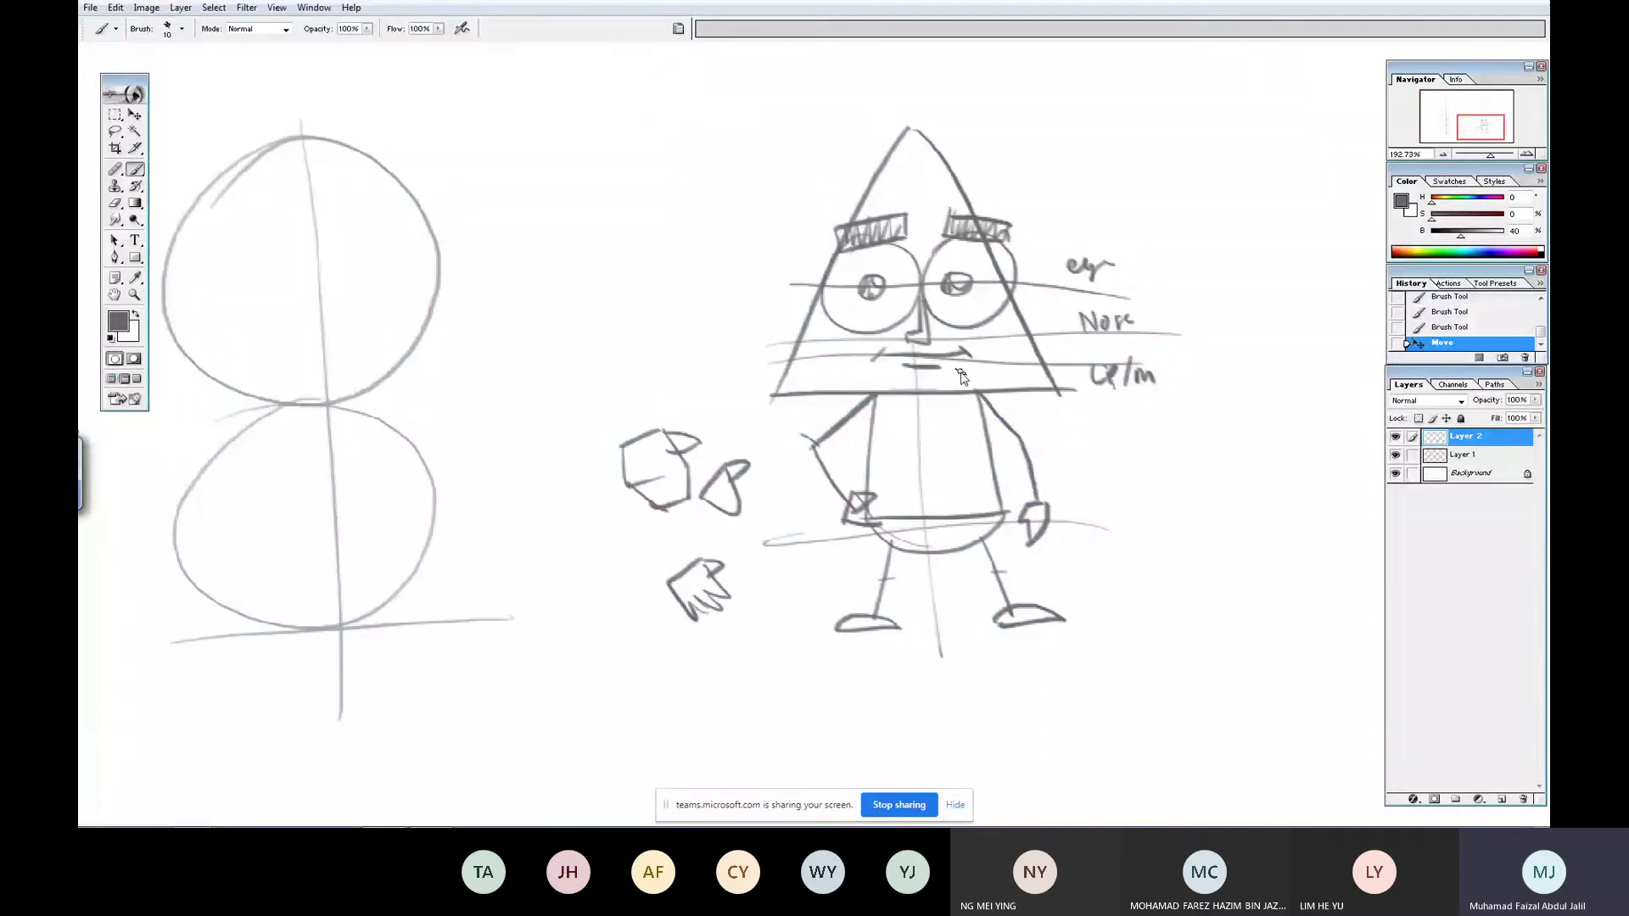
{"action": "left_click", "coordinate": [1503, 800]}
{"action": "left_click_drag", "start_coordinate": [364, 220], "coordinate": [785, 257]}
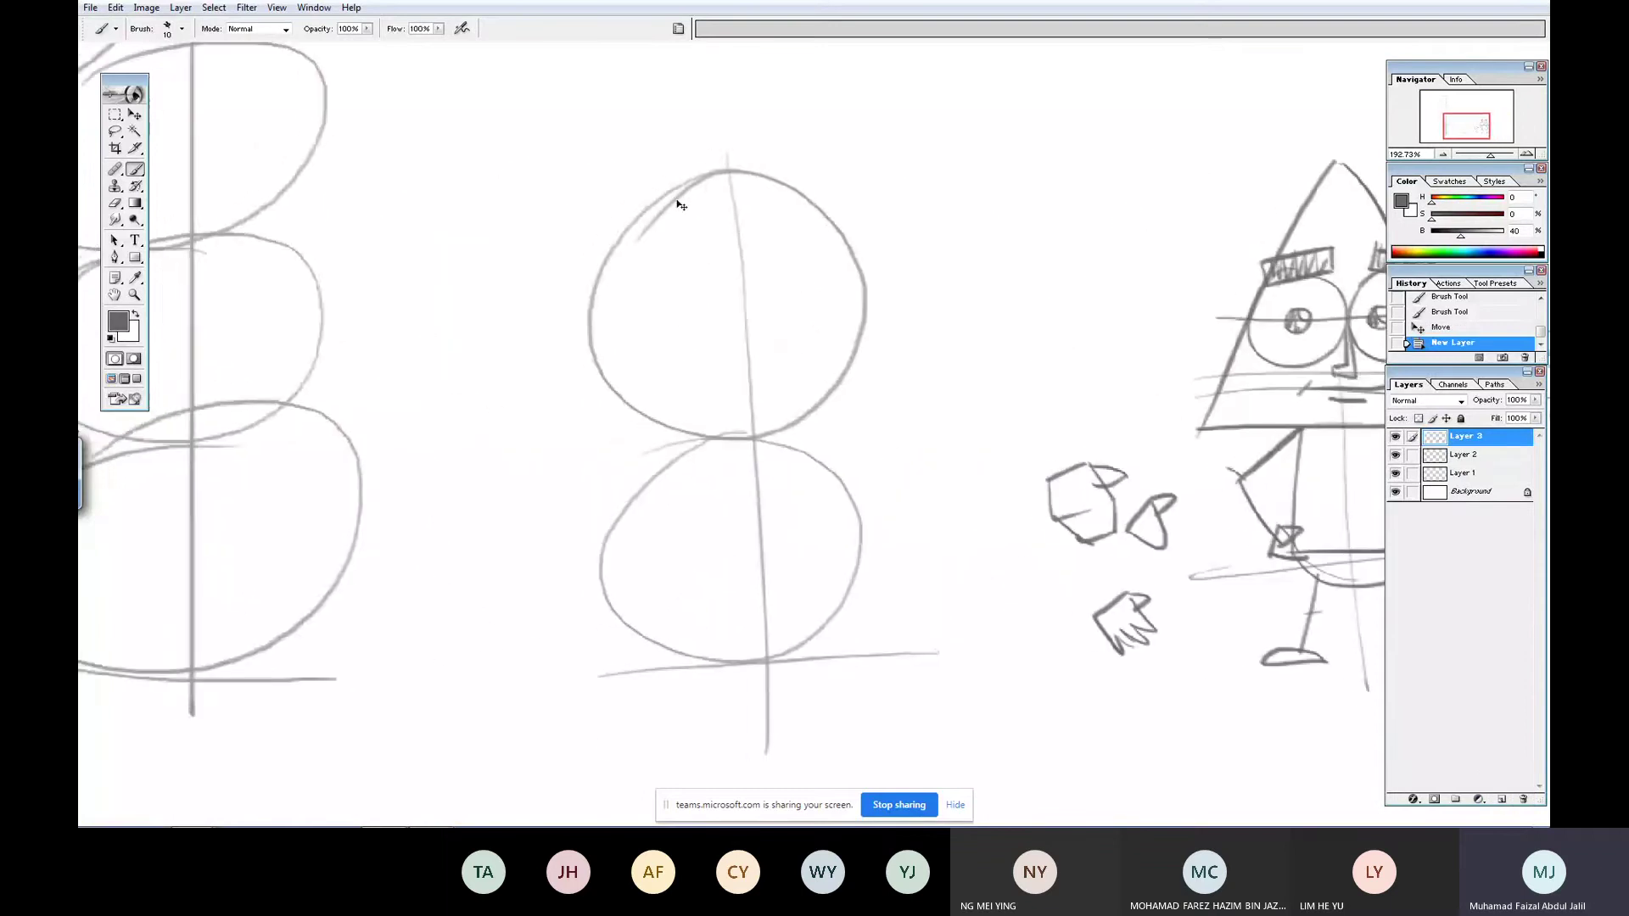
{"action": "left_click_drag", "start_coordinate": [449, 86], "coordinate": [1002, 670]}
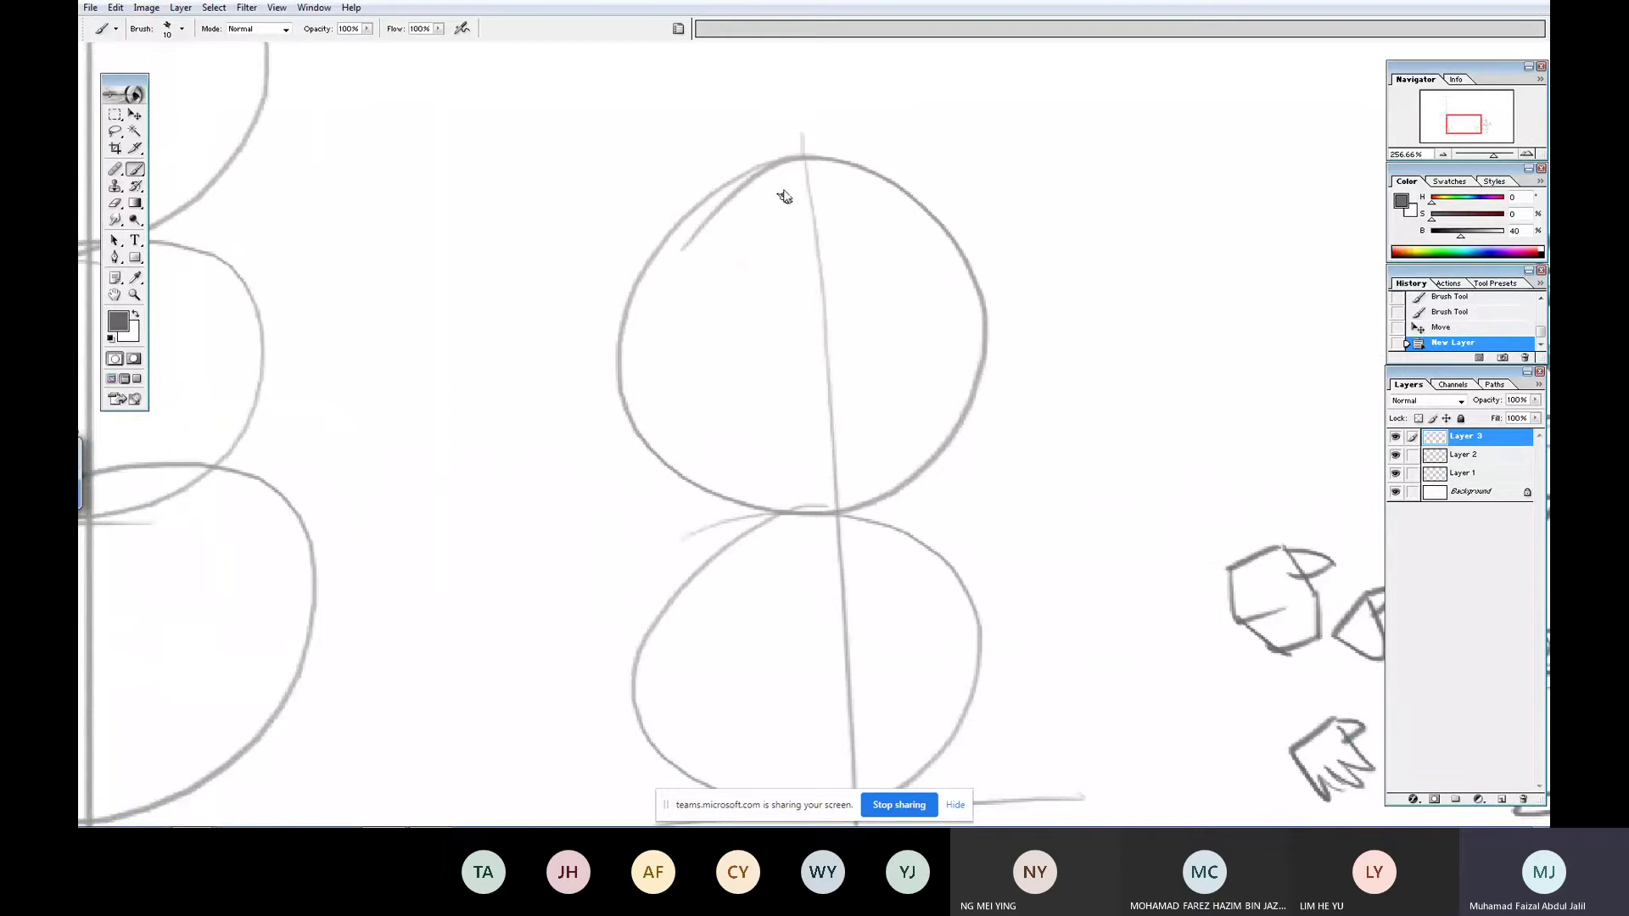
{"action": "left_click_drag", "start_coordinate": [796, 264], "coordinate": [778, 221]}
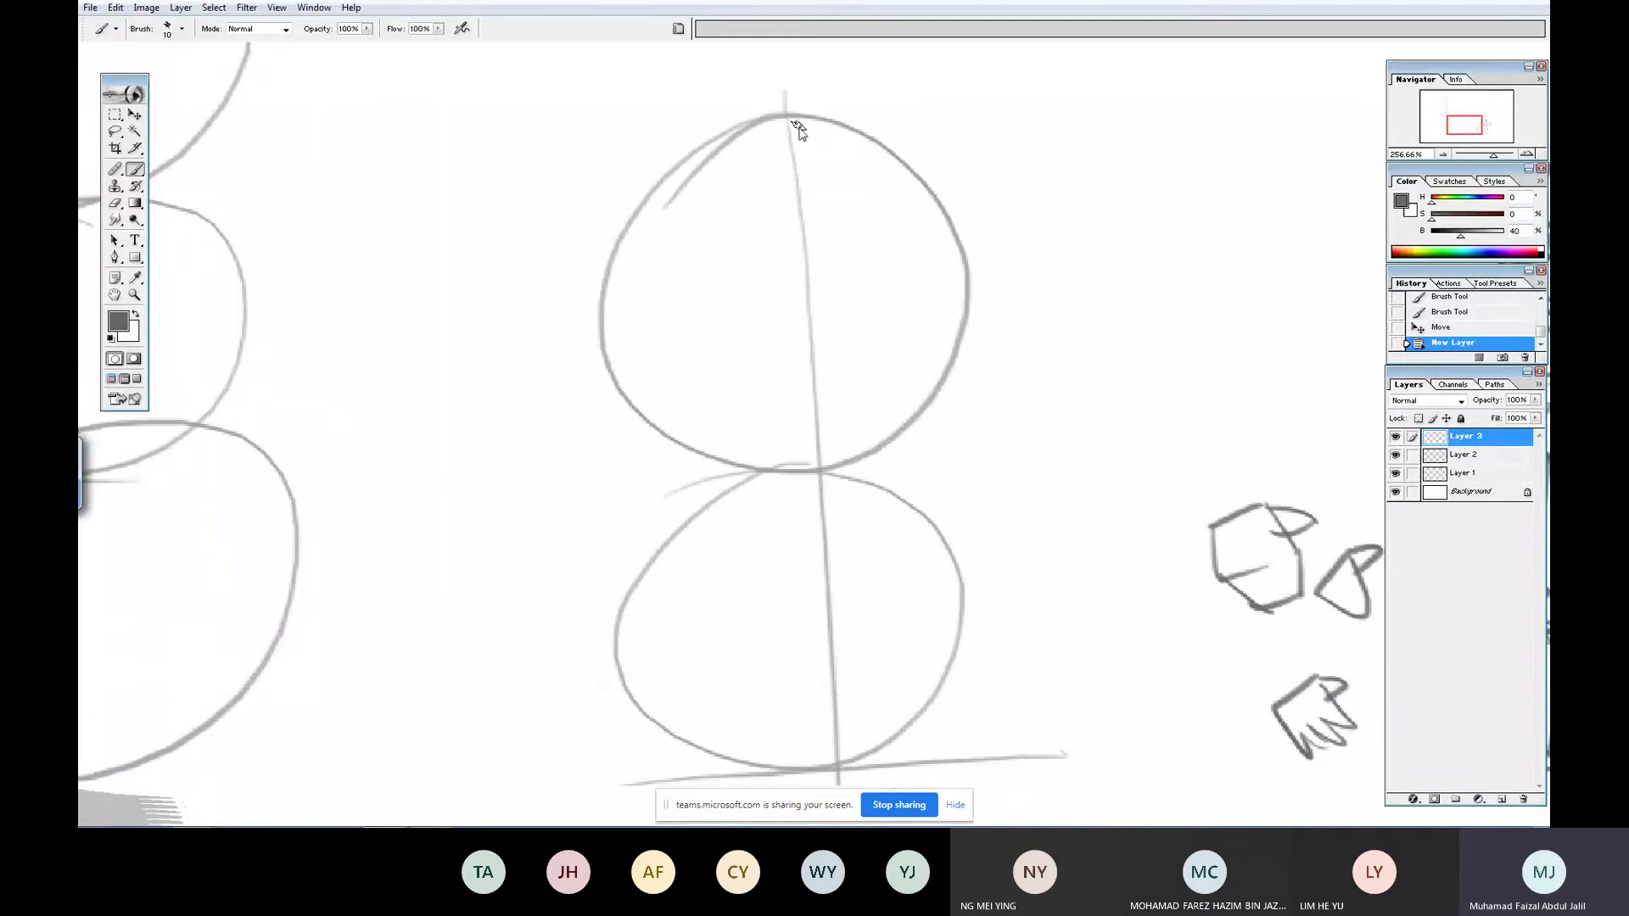
{"action": "mouse_move", "coordinate": [807, 112]}
{"action": "left_mouse_down"}
{"action": "mouse_move", "coordinate": [684, 437]}
{"action": "mouse_move", "coordinate": [914, 397]}
{"action": "mouse_move", "coordinate": [611, 209]}
{"action": "mouse_move", "coordinate": [883, 143]}
{"action": "mouse_move", "coordinate": [713, 166]}
{"action": "left_mouse_up"}
{"action": "key", "text": "ctrl+z"}
{"action": "key", "text": "ctrl+z"}
{"action": "mouse_move", "coordinate": [762, 109]}
{"action": "left_mouse_down"}
{"action": "mouse_move", "coordinate": [930, 375]}
{"action": "mouse_move", "coordinate": [683, 157]}
{"action": "left_mouse_up"}
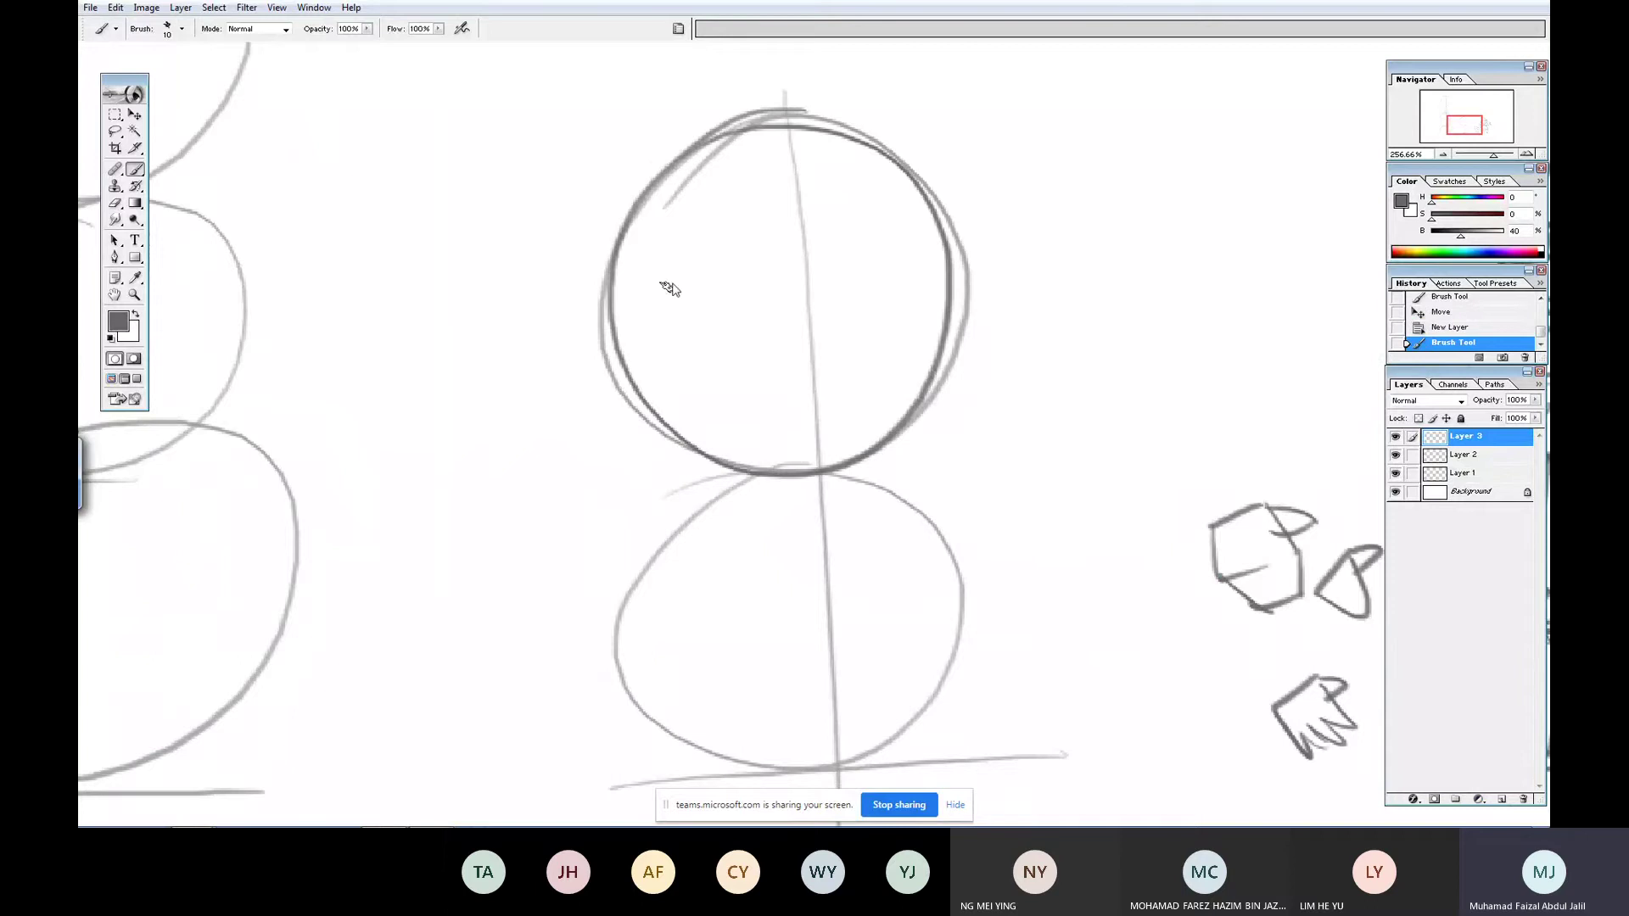
- Draw rough example circles beside and above the head, and cross the one beside it with two diagonal lines
{"action": "left_click_drag", "start_coordinate": [960, 617], "coordinate": [960, 617]}
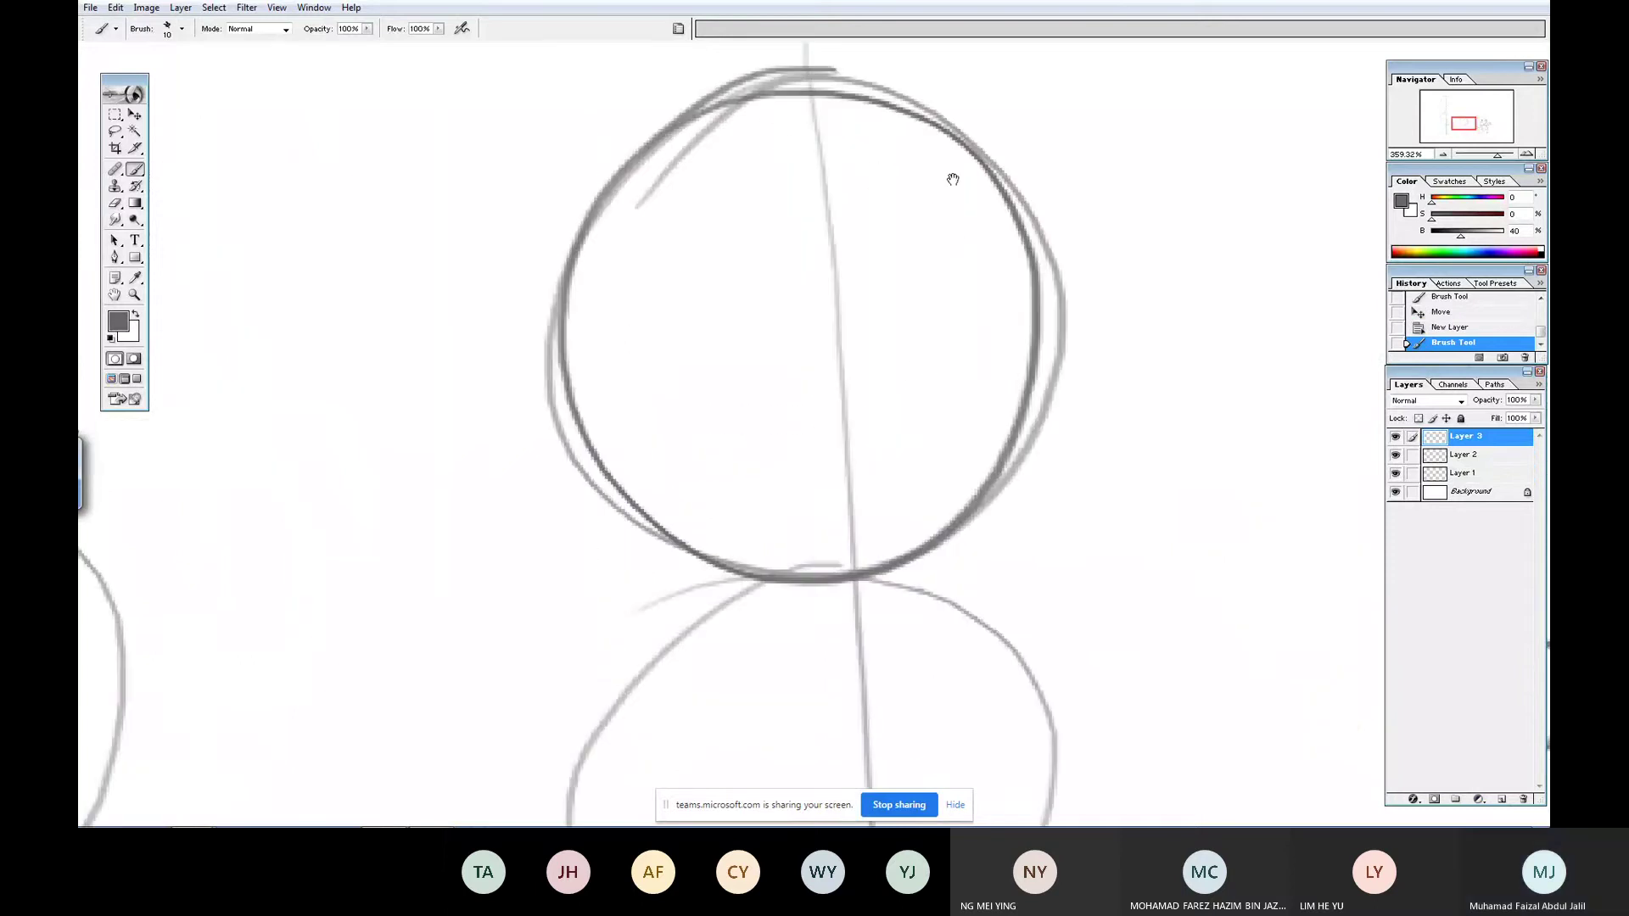
{"action": "left_click_drag", "start_coordinate": [949, 175], "coordinate": [629, 247]}
{"action": "mouse_move", "coordinate": [944, 133]}
{"action": "left_mouse_down"}
{"action": "mouse_move", "coordinate": [814, 259]}
{"action": "mouse_move", "coordinate": [813, 335]}
{"action": "mouse_move", "coordinate": [885, 509]}
{"action": "mouse_move", "coordinate": [985, 555]}
{"action": "mouse_move", "coordinate": [1168, 531]}
{"action": "mouse_move", "coordinate": [1233, 323]}
{"action": "mouse_move", "coordinate": [1179, 231]}
{"action": "mouse_move", "coordinate": [1004, 108]}
{"action": "mouse_move", "coordinate": [903, 161]}
{"action": "left_mouse_up"}
{"action": "left_click_drag", "start_coordinate": [1162, 137], "coordinate": [868, 487]}
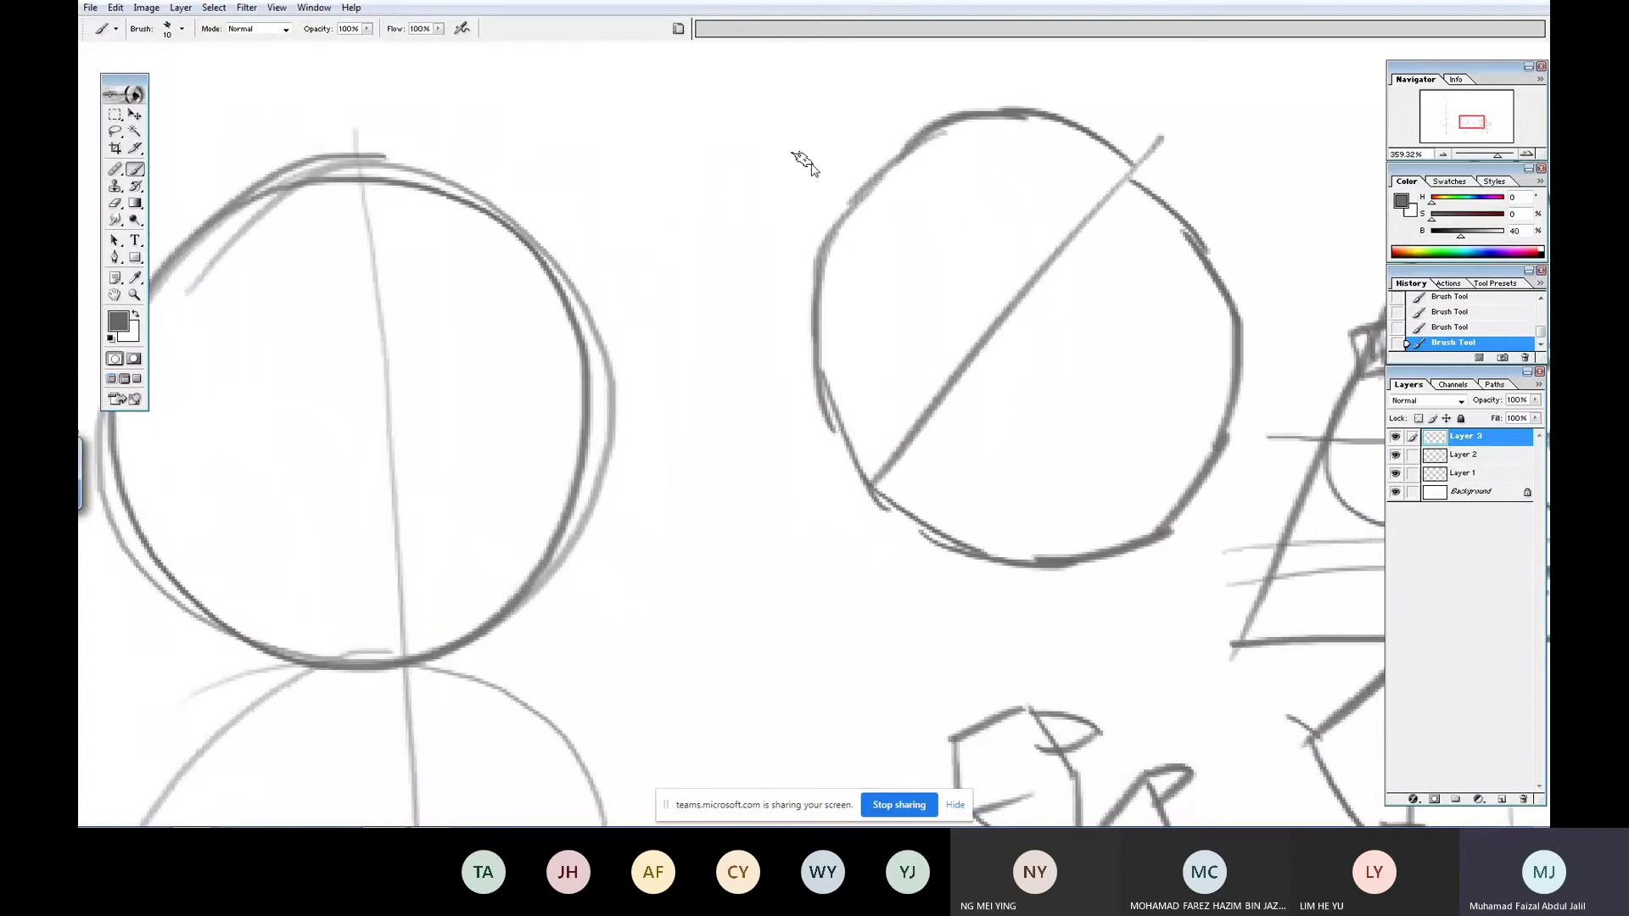
{"action": "left_click_drag", "start_coordinate": [787, 178], "coordinate": [1090, 452]}
{"action": "left_click_drag", "start_coordinate": [768, 303], "coordinate": [975, 647]}
{"action": "mouse_move", "coordinate": [746, 207]}
{"action": "left_mouse_down"}
{"action": "mouse_move", "coordinate": [691, 430]}
{"action": "mouse_move", "coordinate": [706, 235]}
{"action": "left_mouse_up"}
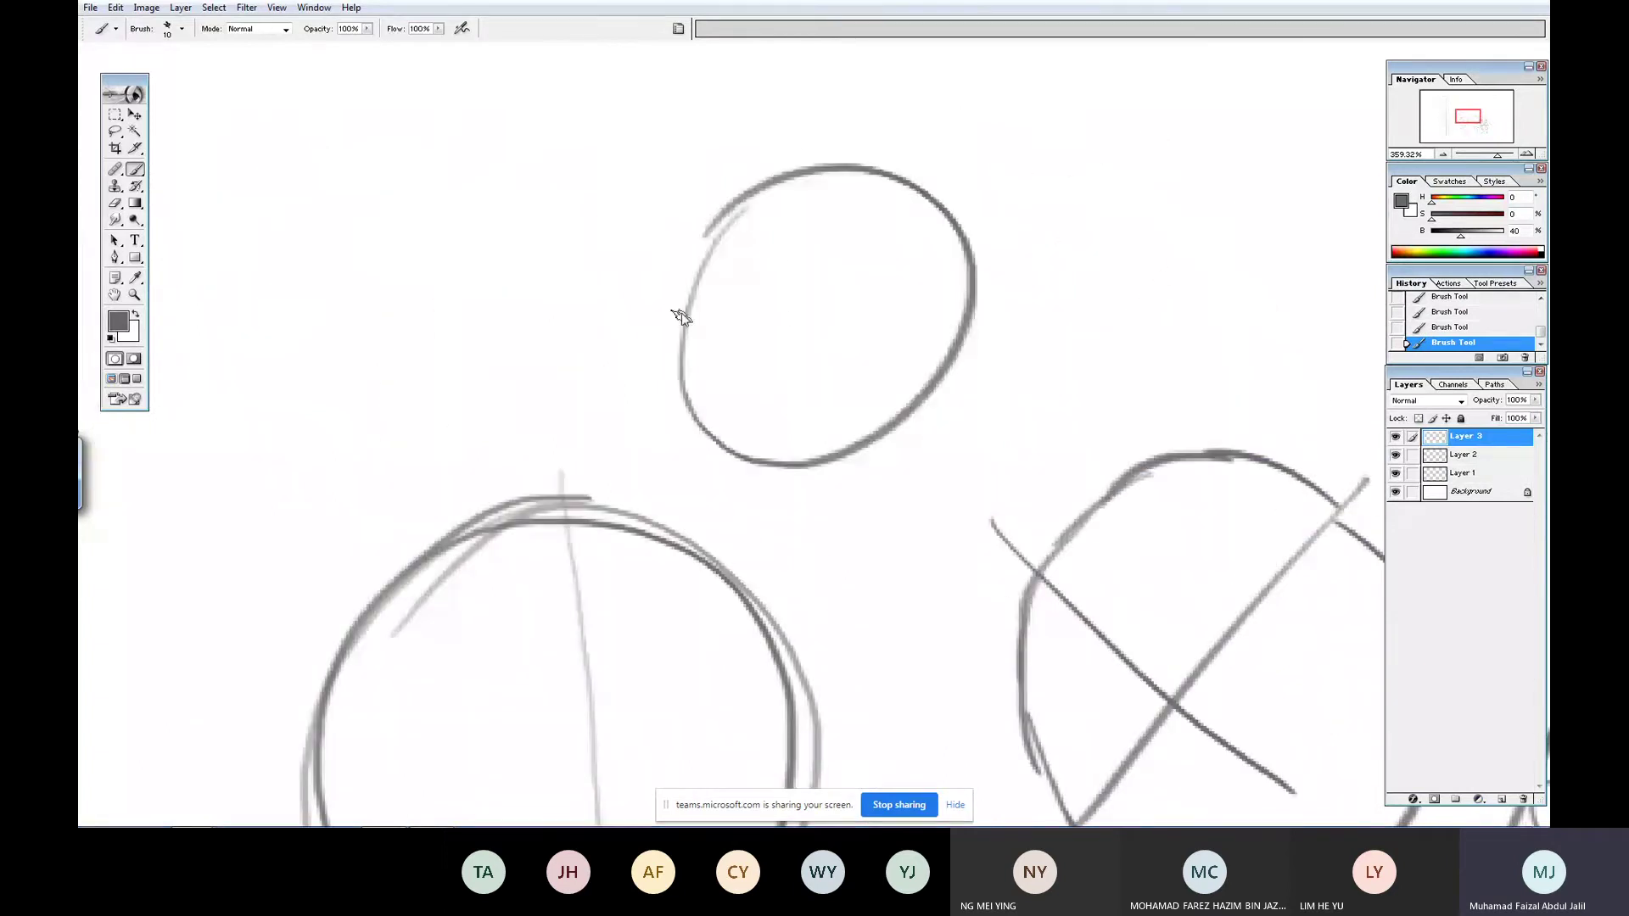
{"action": "left_click_drag", "start_coordinate": [291, 171], "coordinate": [216, 266]}
- Draw three horizontal guide lines across the lower half of the head for the facial features
{"action": "left_click_drag", "start_coordinate": [510, 475], "coordinate": [680, 41]}
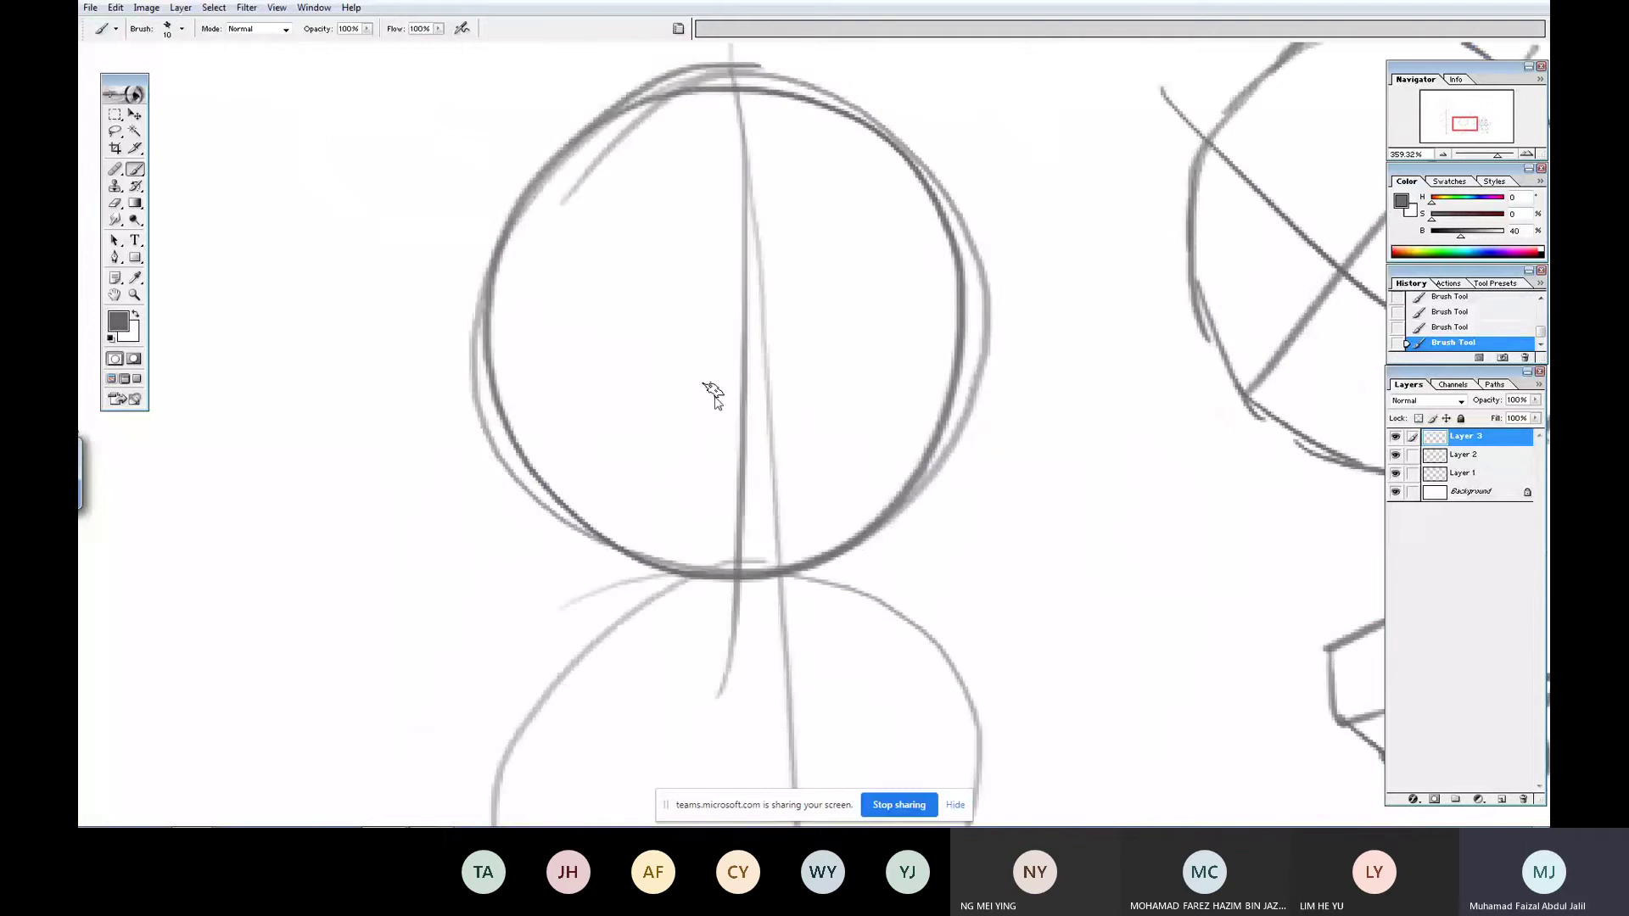
{"action": "left_click_drag", "start_coordinate": [391, 391], "coordinate": [1110, 385]}
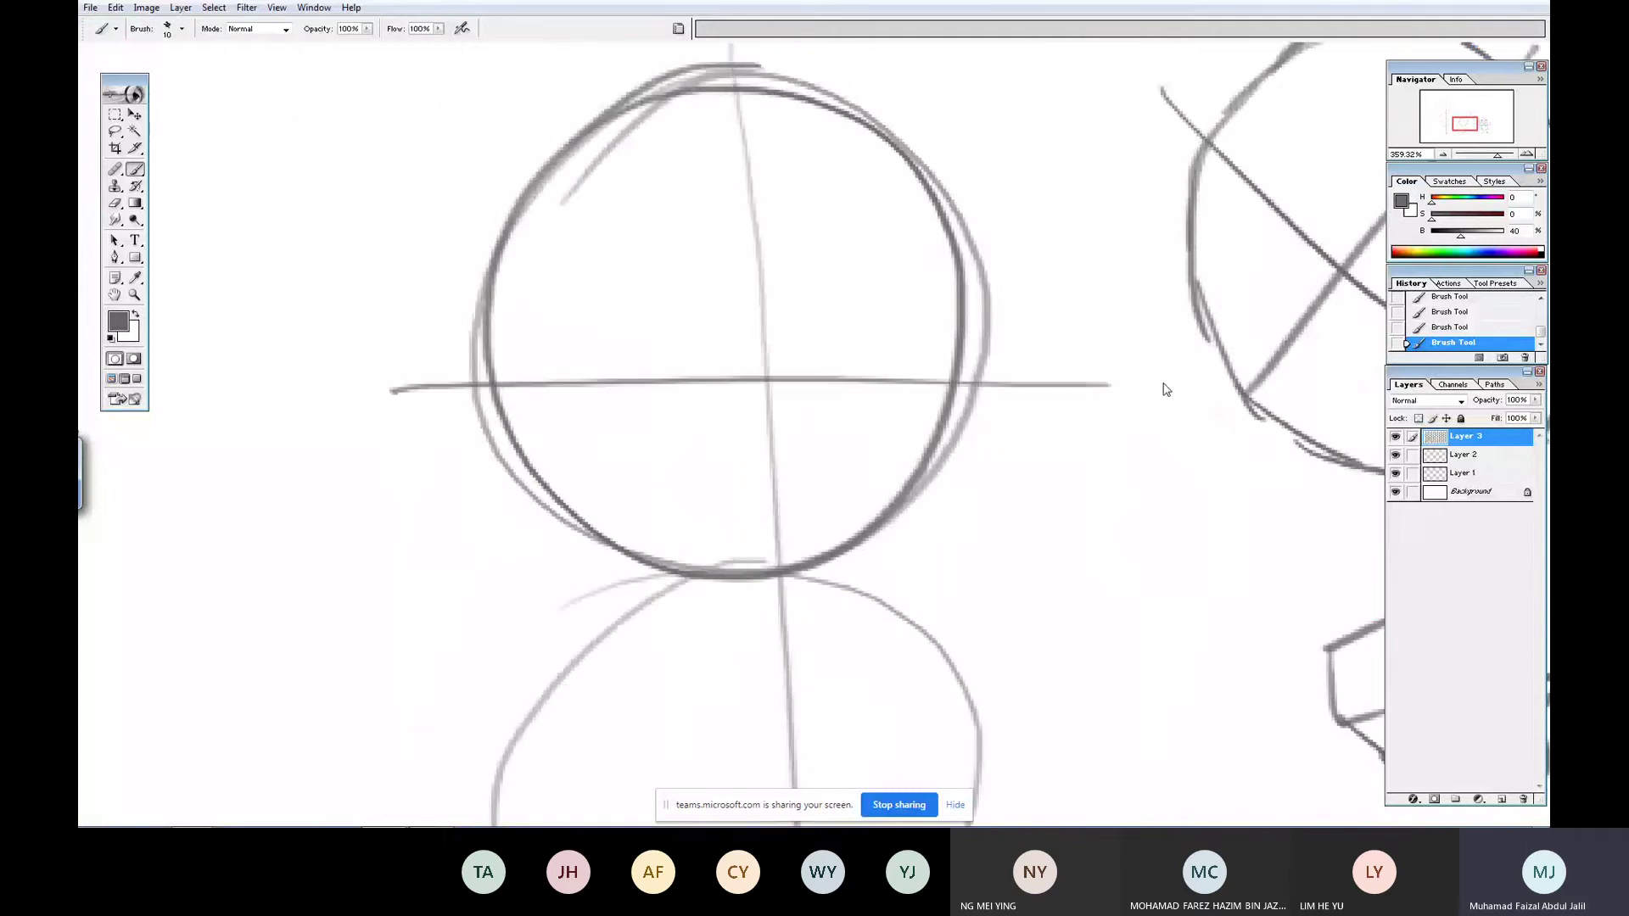
{"action": "left_click_drag", "start_coordinate": [484, 454], "coordinate": [1070, 427]}
{"action": "mouse_move", "coordinate": [512, 509]}
{"action": "left_mouse_down"}
{"action": "mouse_move", "coordinate": [1000, 498]}
{"action": "mouse_move", "coordinate": [1143, 514]}
{"action": "left_mouse_up"}
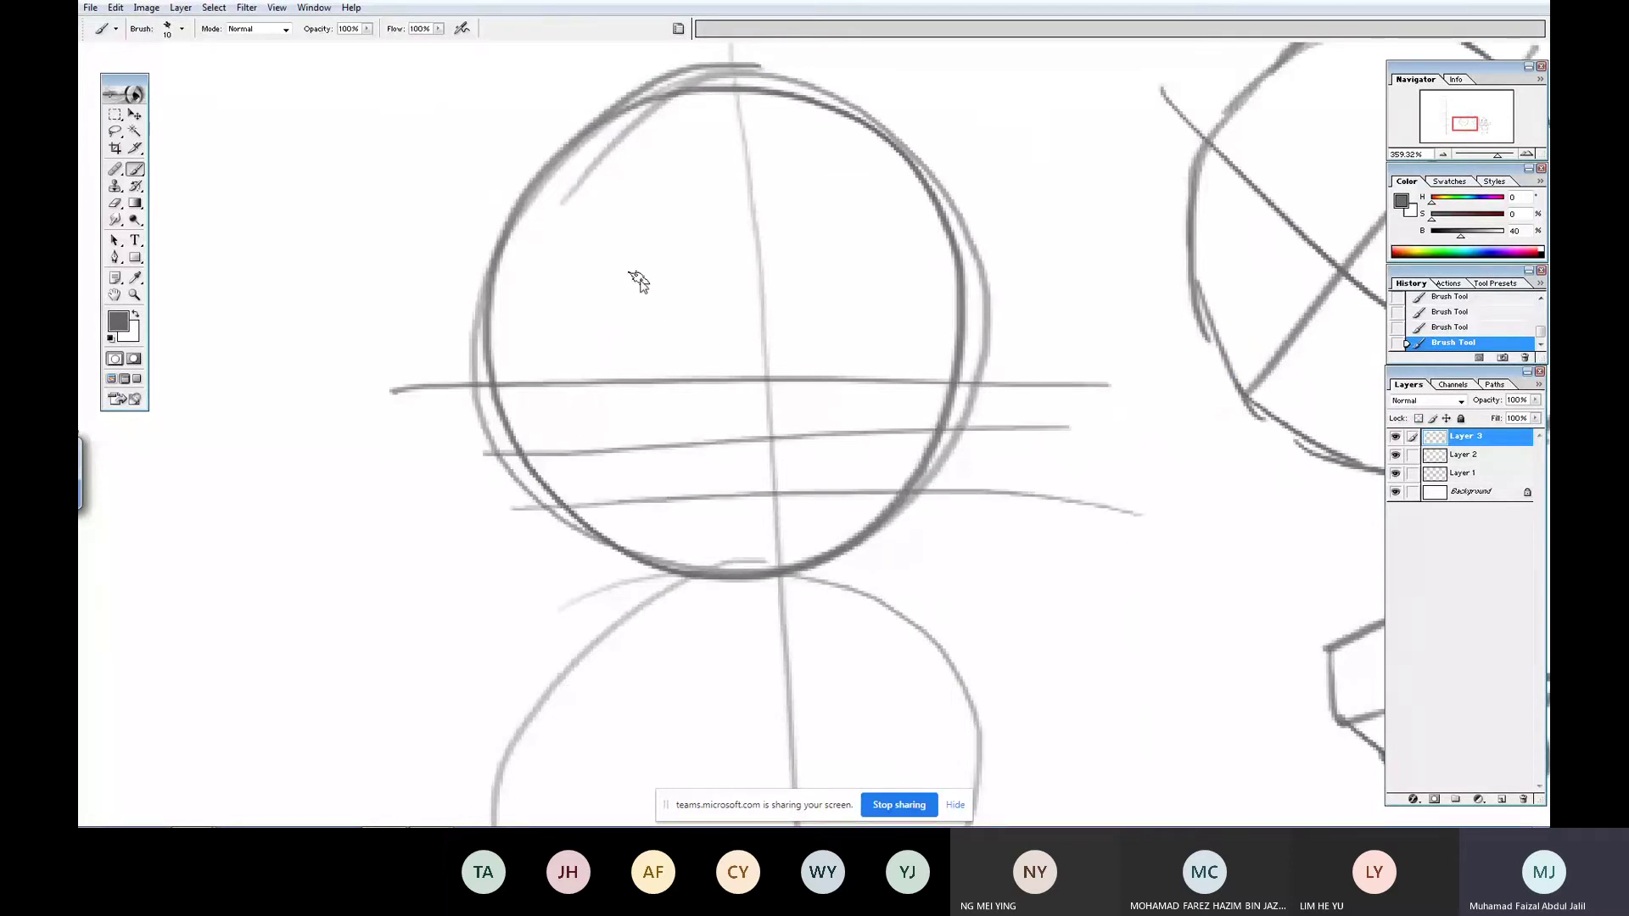
{"action": "left_click_drag", "start_coordinate": [638, 280], "coordinate": [557, 333]}
{"action": "key", "text": "ctrl+z"}
{"action": "mouse_move", "coordinate": [713, 416]}
{"action": "left_mouse_down"}
{"action": "mouse_move", "coordinate": [726, 332]}
{"action": "mouse_move", "coordinate": [567, 323]}
{"action": "mouse_move", "coordinate": [567, 415]}
{"action": "mouse_move", "coordinate": [734, 413]}
{"action": "left_mouse_up"}
{"action": "mouse_move", "coordinate": [820, 321]}
{"action": "left_mouse_down"}
{"action": "mouse_move", "coordinate": [891, 421]}
{"action": "mouse_move", "coordinate": [939, 348]}
{"action": "mouse_move", "coordinate": [819, 325]}
{"action": "left_mouse_up"}
{"action": "mouse_move", "coordinate": [646, 335]}
{"action": "left_mouse_down"}
{"action": "mouse_move", "coordinate": [625, 400]}
{"action": "mouse_move", "coordinate": [641, 338]}
{"action": "left_mouse_up"}
{"action": "mouse_move", "coordinate": [867, 339]}
{"action": "left_mouse_down"}
{"action": "mouse_move", "coordinate": [912, 399]}
{"action": "mouse_move", "coordinate": [874, 338]}
{"action": "left_mouse_up"}
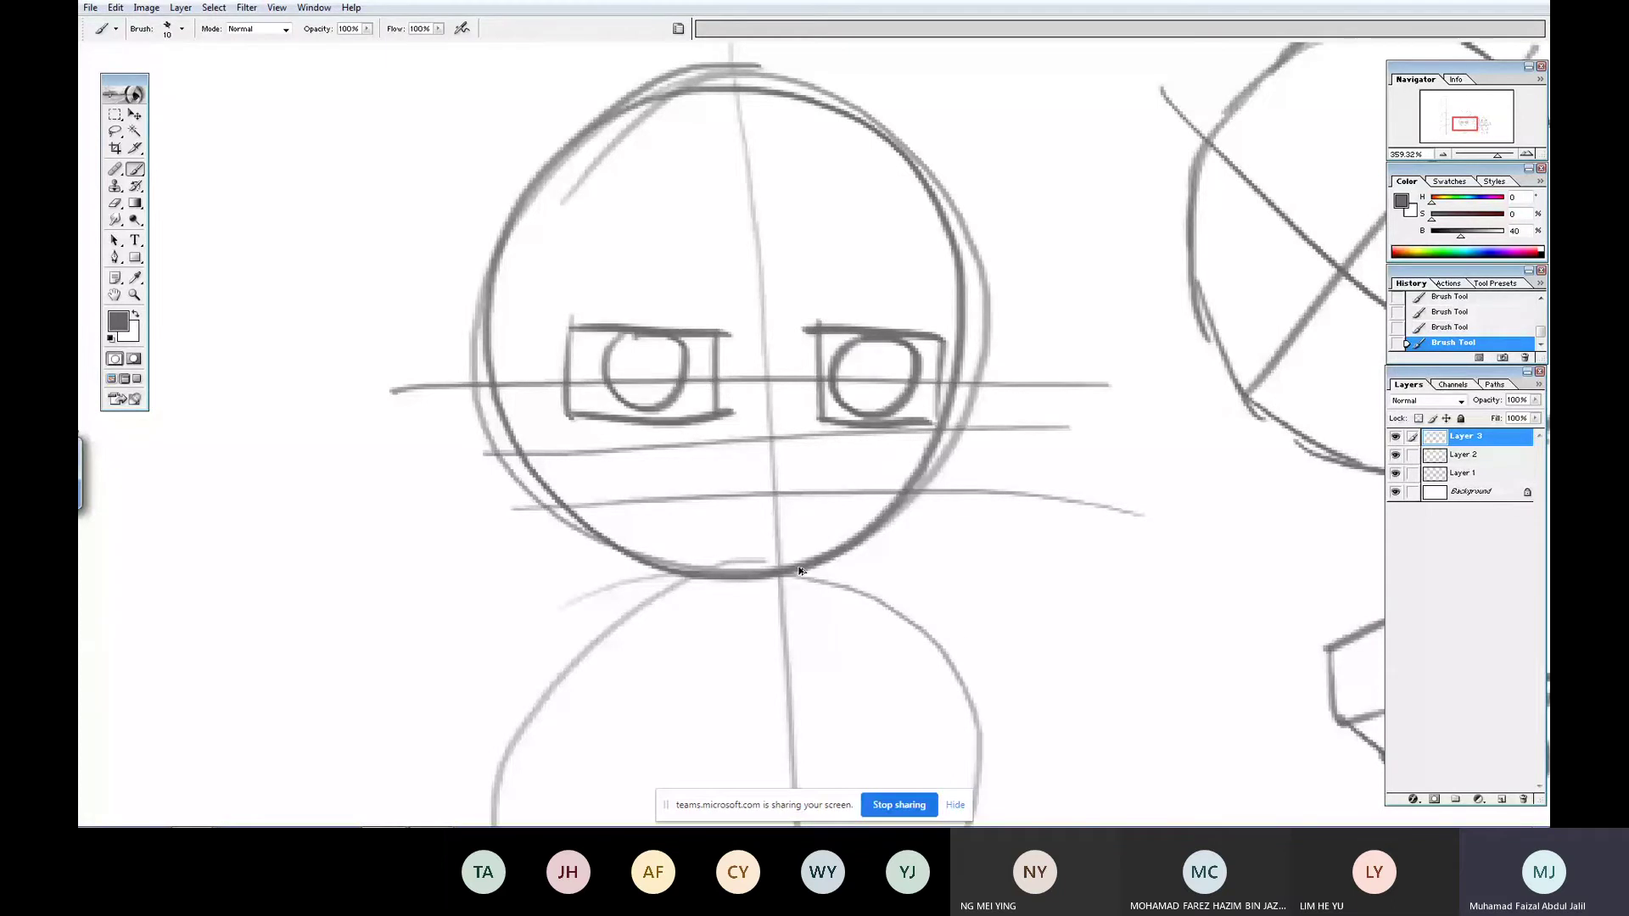
{"action": "key", "text": "ctrl+alt+z"}
{"action": "key", "text": "ctrl+alt+z"}
{"action": "key", "text": "ctrl+alt+z"}
{"action": "key", "text": "ctrl+alt+z"}
{"action": "key", "text": "ctrl+alt+z"}
{"action": "key", "text": "ctrl+alt+z"}
{"action": "key", "text": "ctrl+alt+z"}
{"action": "key", "text": "ctrl+alt+z"}
{"action": "key", "text": "ctrl+alt+z"}
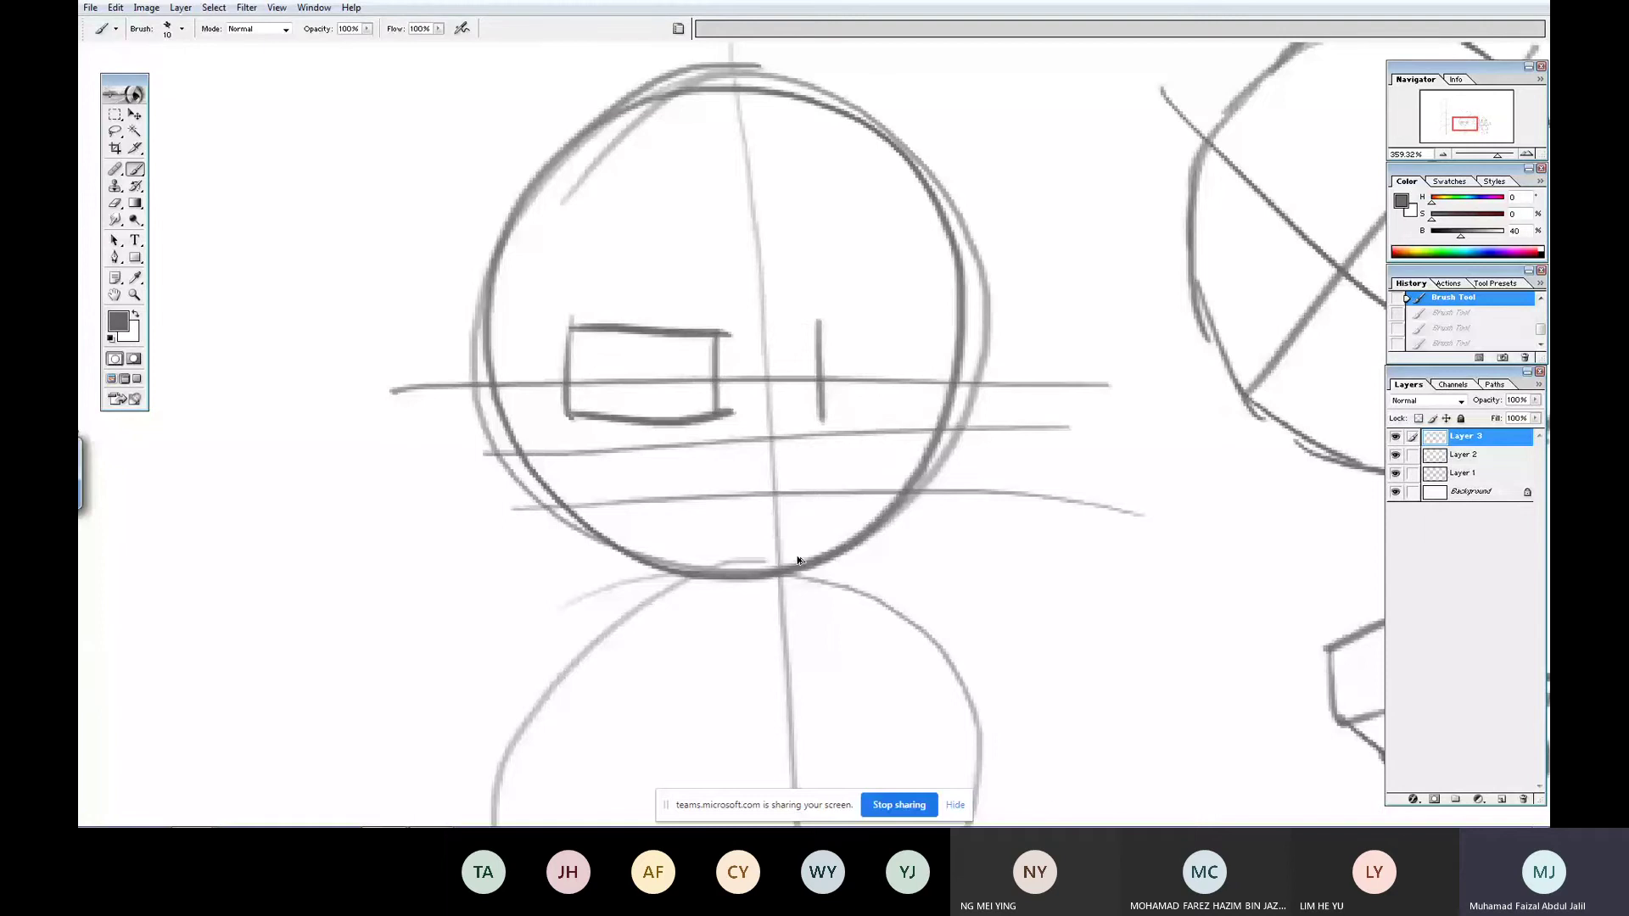
{"action": "key", "text": "ctrl+alt+z"}
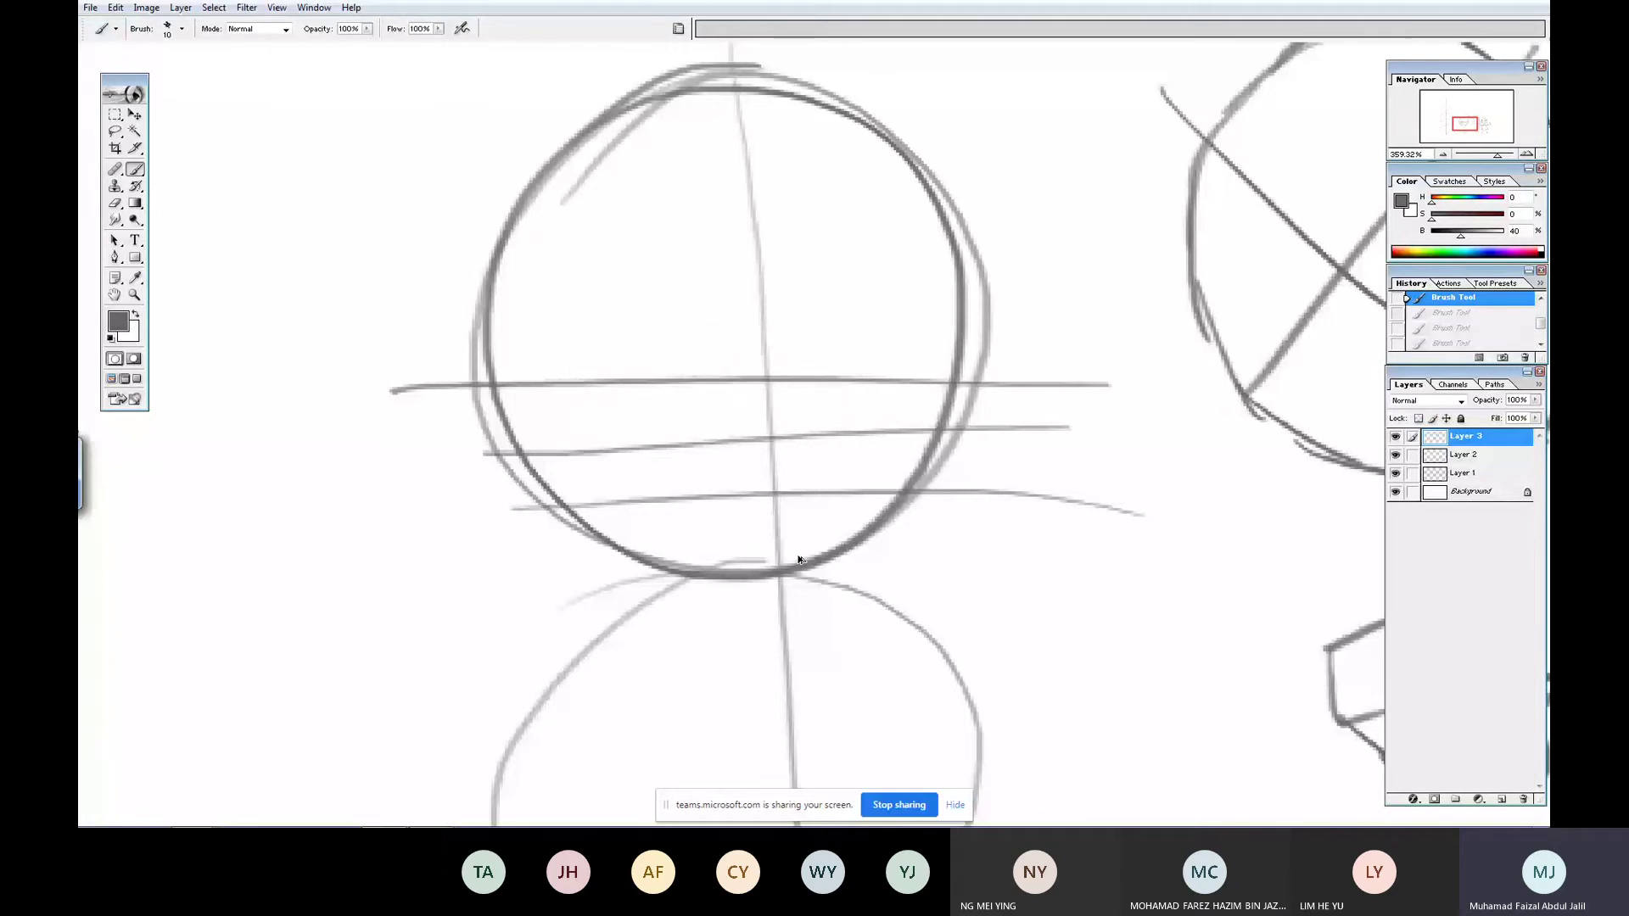
- Draw two small oval eyes resting on the top guide line, each with a round highlight and hatched shading
{"action": "mouse_move", "coordinate": [669, 333]}
{"action": "left_mouse_down"}
{"action": "mouse_move", "coordinate": [643, 373]}
{"action": "mouse_move", "coordinate": [672, 331]}
{"action": "left_mouse_up"}
{"action": "mouse_move", "coordinate": [842, 336]}
{"action": "left_mouse_down"}
{"action": "mouse_move", "coordinate": [874, 340]}
{"action": "mouse_move", "coordinate": [828, 340]}
{"action": "mouse_move", "coordinate": [836, 378]}
{"action": "mouse_move", "coordinate": [861, 377]}
{"action": "left_mouse_up"}
{"action": "left_click_drag", "start_coordinate": [658, 348], "coordinate": [670, 344]}
{"action": "left_click_drag", "start_coordinate": [639, 339], "coordinate": [675, 404]}
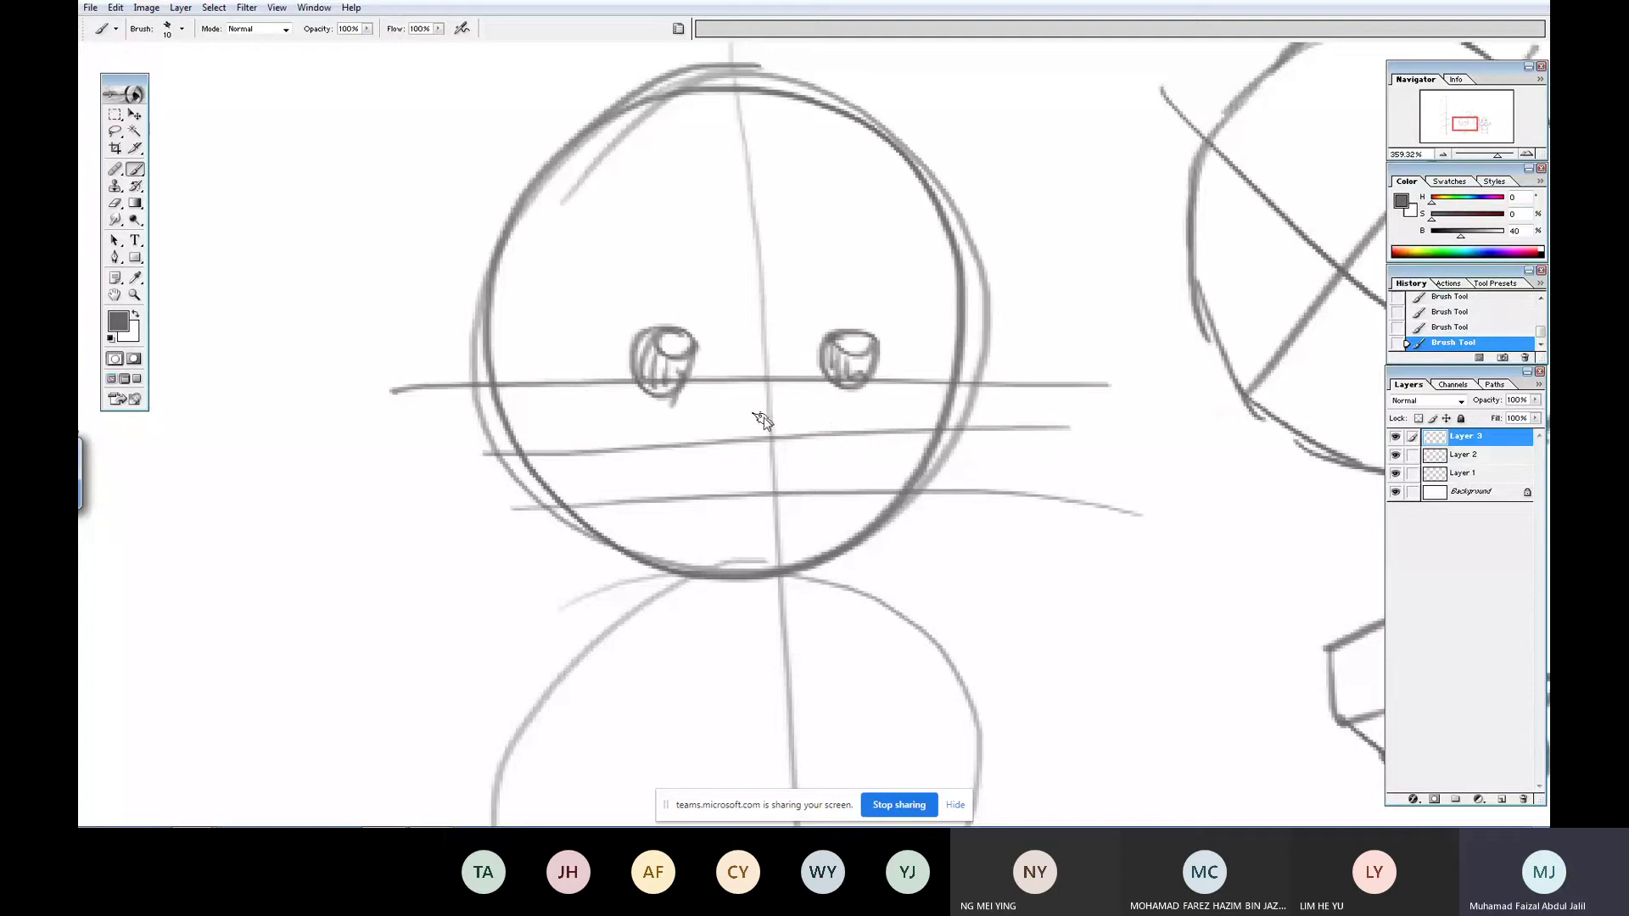
- Draw a wide open smiling mouth between the lower two guide lines, with a teeth line, tongue and hatched interior
{"action": "mouse_move", "coordinate": [846, 453]}
{"action": "left_mouse_down"}
{"action": "mouse_move", "coordinate": [640, 464]}
{"action": "mouse_move", "coordinate": [821, 454]}
{"action": "left_mouse_up"}
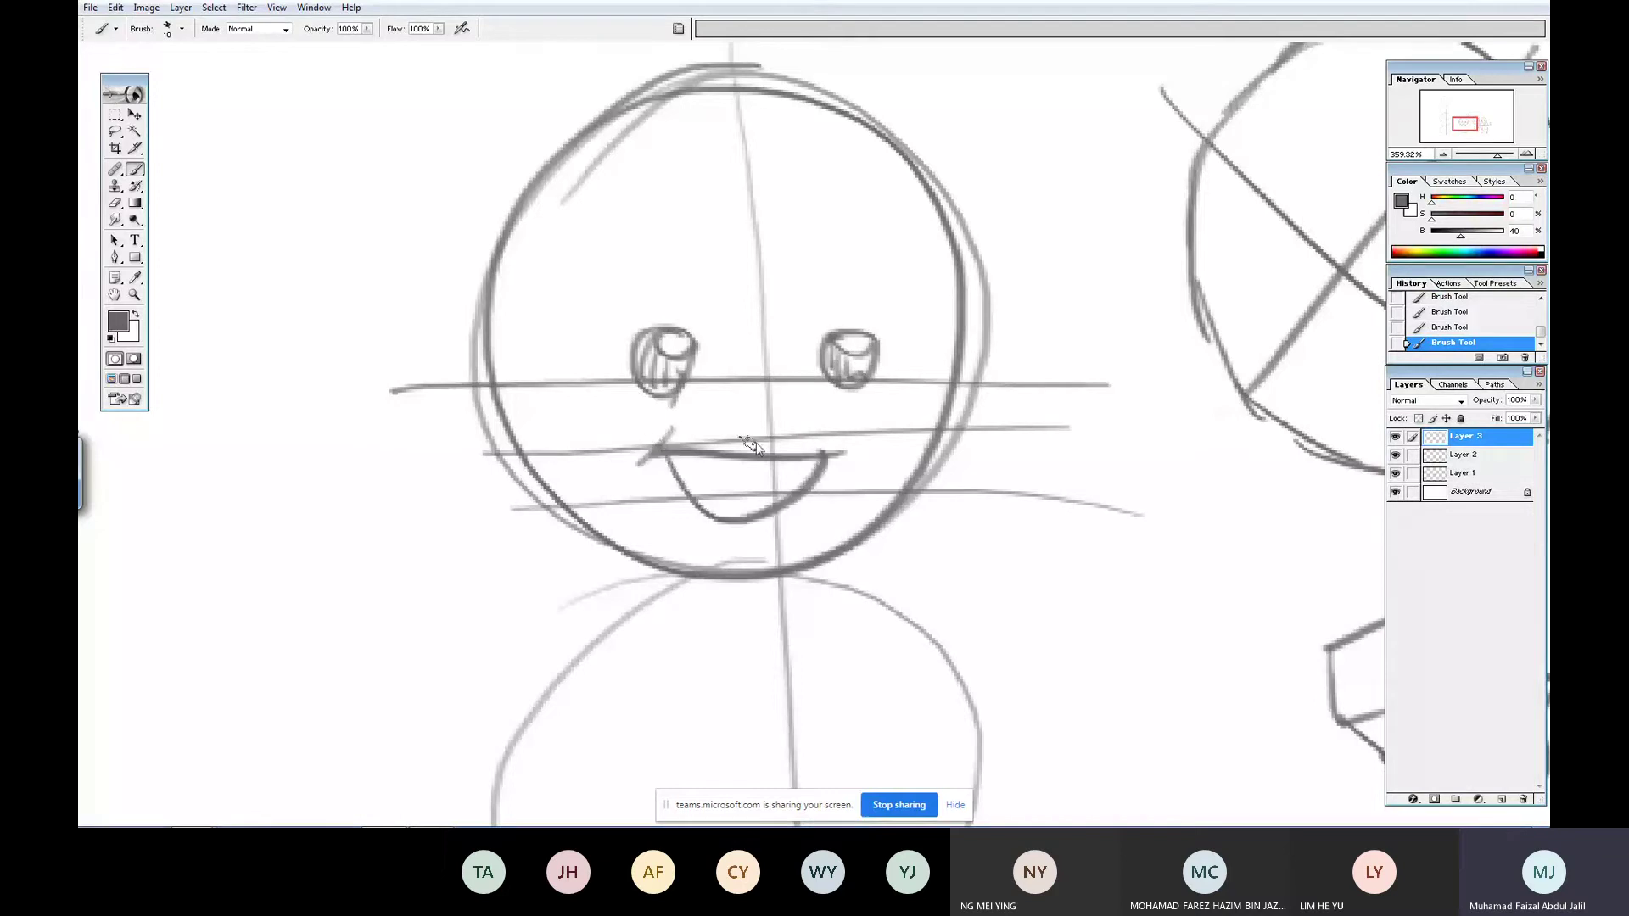
{"action": "left_click_drag", "start_coordinate": [679, 462], "coordinate": [768, 462]}
{"action": "mouse_move", "coordinate": [694, 504]}
{"action": "left_mouse_down"}
{"action": "mouse_move", "coordinate": [763, 518]}
{"action": "mouse_move", "coordinate": [721, 486]}
{"action": "mouse_move", "coordinate": [754, 494]}
{"action": "left_mouse_up"}
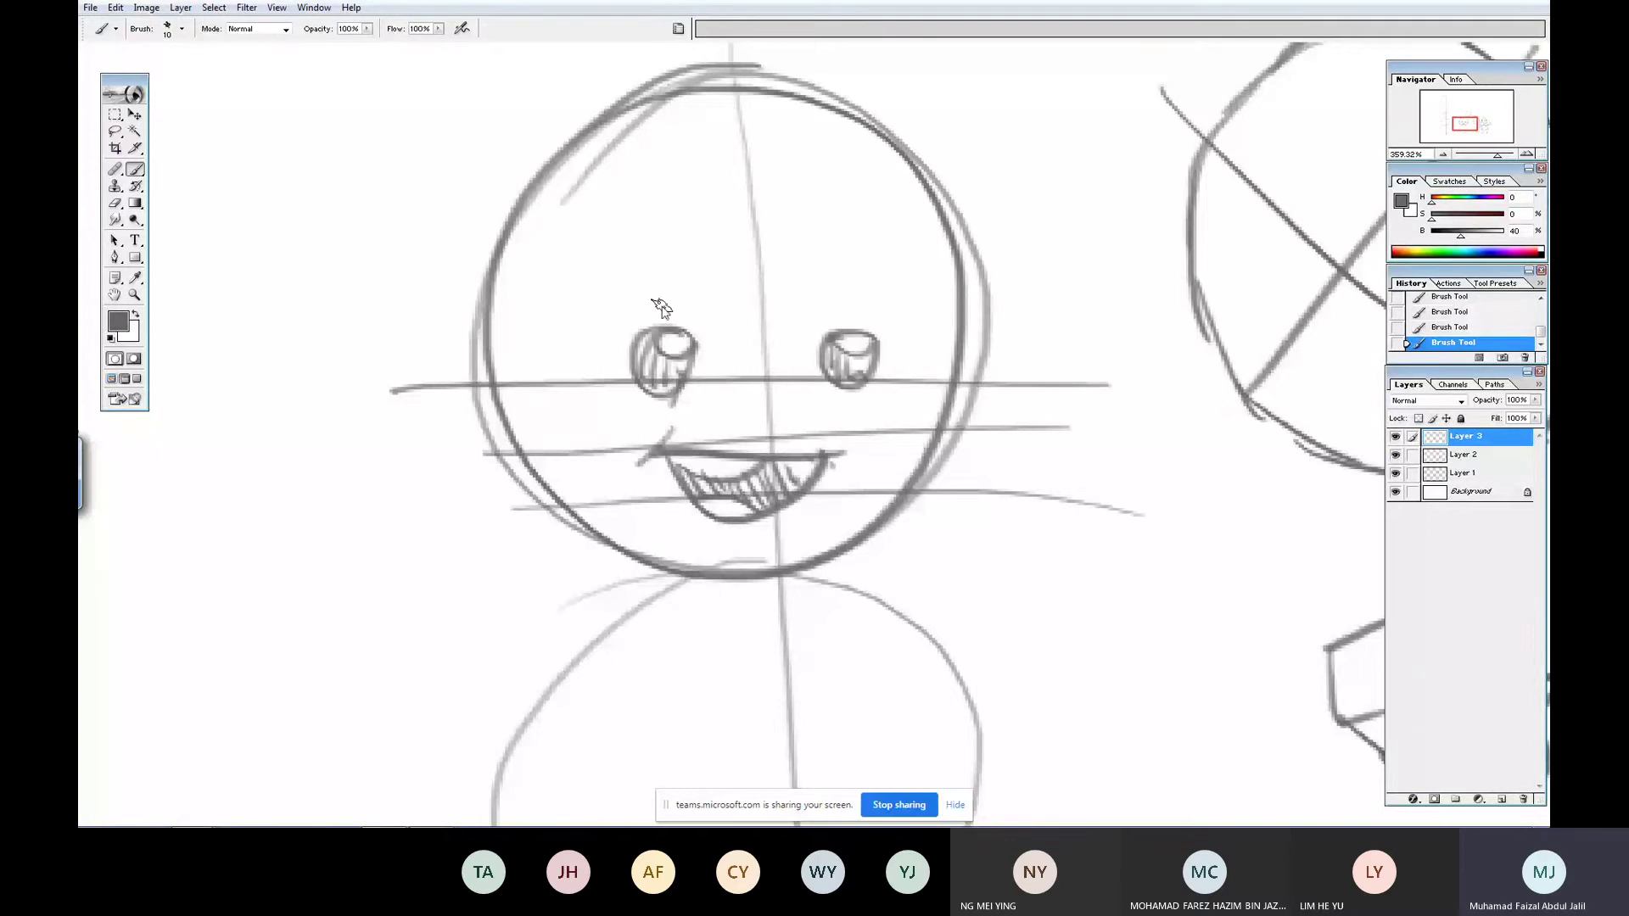
- Sketch two example open mouths beside the lower circle, each with a curved teeth line, and hatch inside the lower one
{"action": "scroll", "coordinate": [1091, 455], "scroll_direction": "down", "scroll_amount": 4}
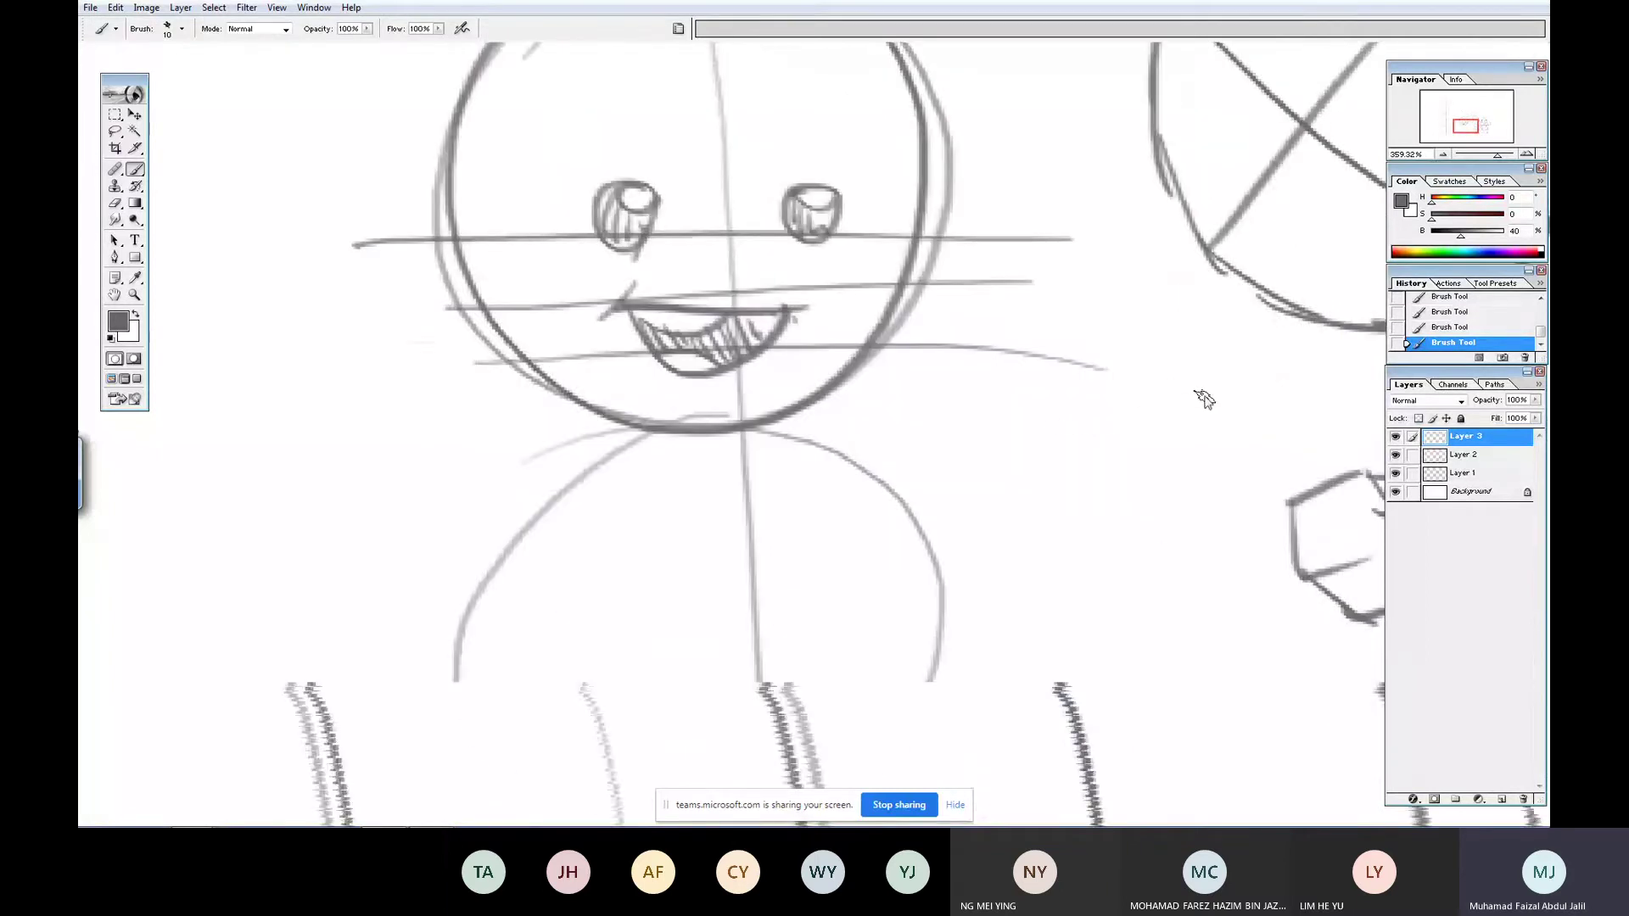
{"action": "mouse_move", "coordinate": [1226, 386]}
{"action": "left_mouse_down"}
{"action": "mouse_move", "coordinate": [1056, 426]}
{"action": "mouse_move", "coordinate": [1061, 404]}
{"action": "mouse_move", "coordinate": [1192, 392]}
{"action": "left_mouse_up"}
{"action": "scroll", "coordinate": [1128, 436], "scroll_direction": "down", "scroll_amount": 4}
{"action": "left_click_drag", "start_coordinate": [1188, 456], "coordinate": [1199, 458]}
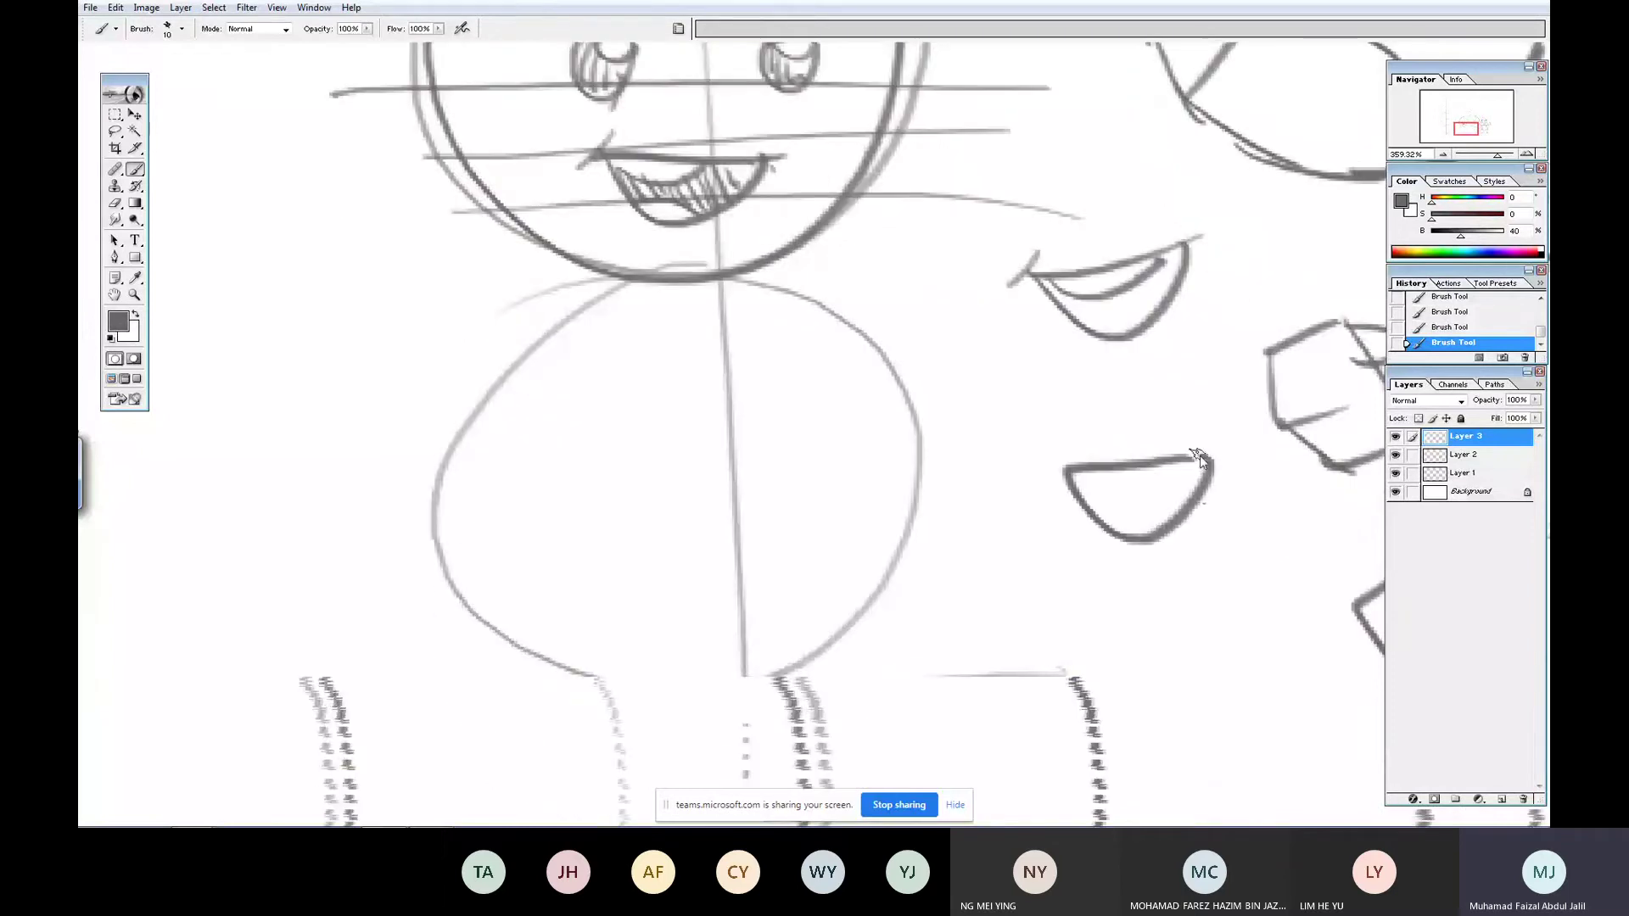
{"action": "left_click_drag", "start_coordinate": [1086, 473], "coordinate": [1193, 462]}
{"action": "left_click_drag", "start_coordinate": [1097, 500], "coordinate": [1152, 517]}
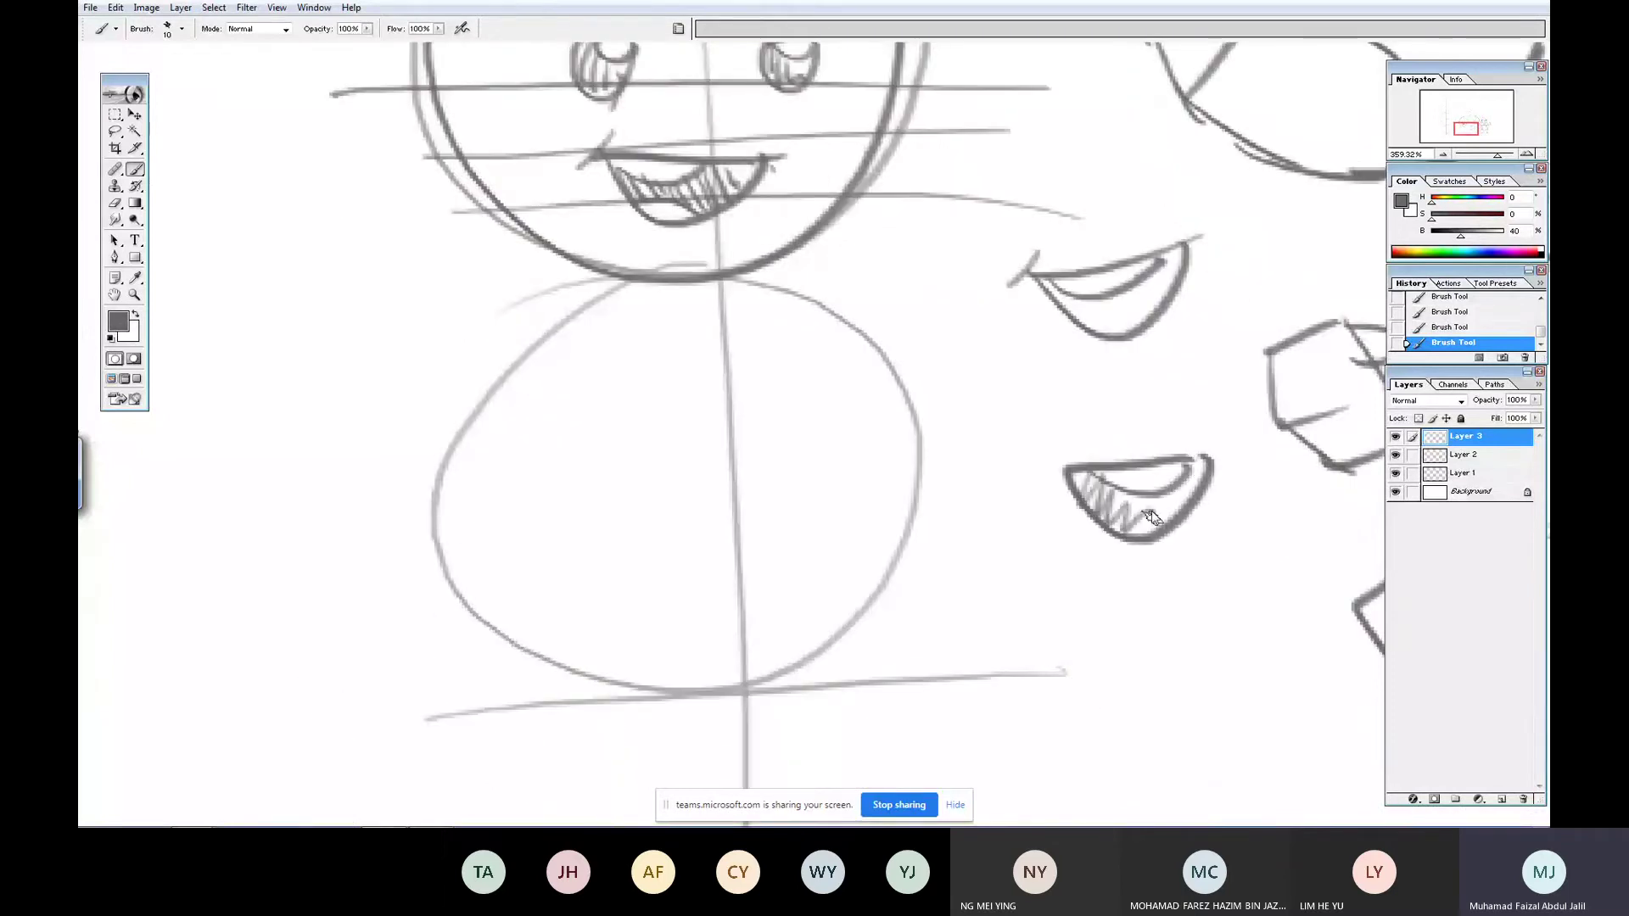
- Sketch a wider example smile to the left of the head, with curved inner lines and small corner strokes
{"action": "left_click_drag", "start_coordinate": [1178, 315], "coordinate": [1153, 489]}
{"action": "mouse_move", "coordinate": [1090, 418]}
{"action": "left_mouse_down"}
{"action": "mouse_move", "coordinate": [1503, 299]}
{"action": "mouse_move", "coordinate": [1485, 296]}
{"action": "left_mouse_up"}
{"action": "mouse_move", "coordinate": [777, 316]}
{"action": "left_mouse_down"}
{"action": "mouse_move", "coordinate": [512, 323]}
{"action": "mouse_move", "coordinate": [528, 353]}
{"action": "mouse_move", "coordinate": [776, 310]}
{"action": "left_mouse_up"}
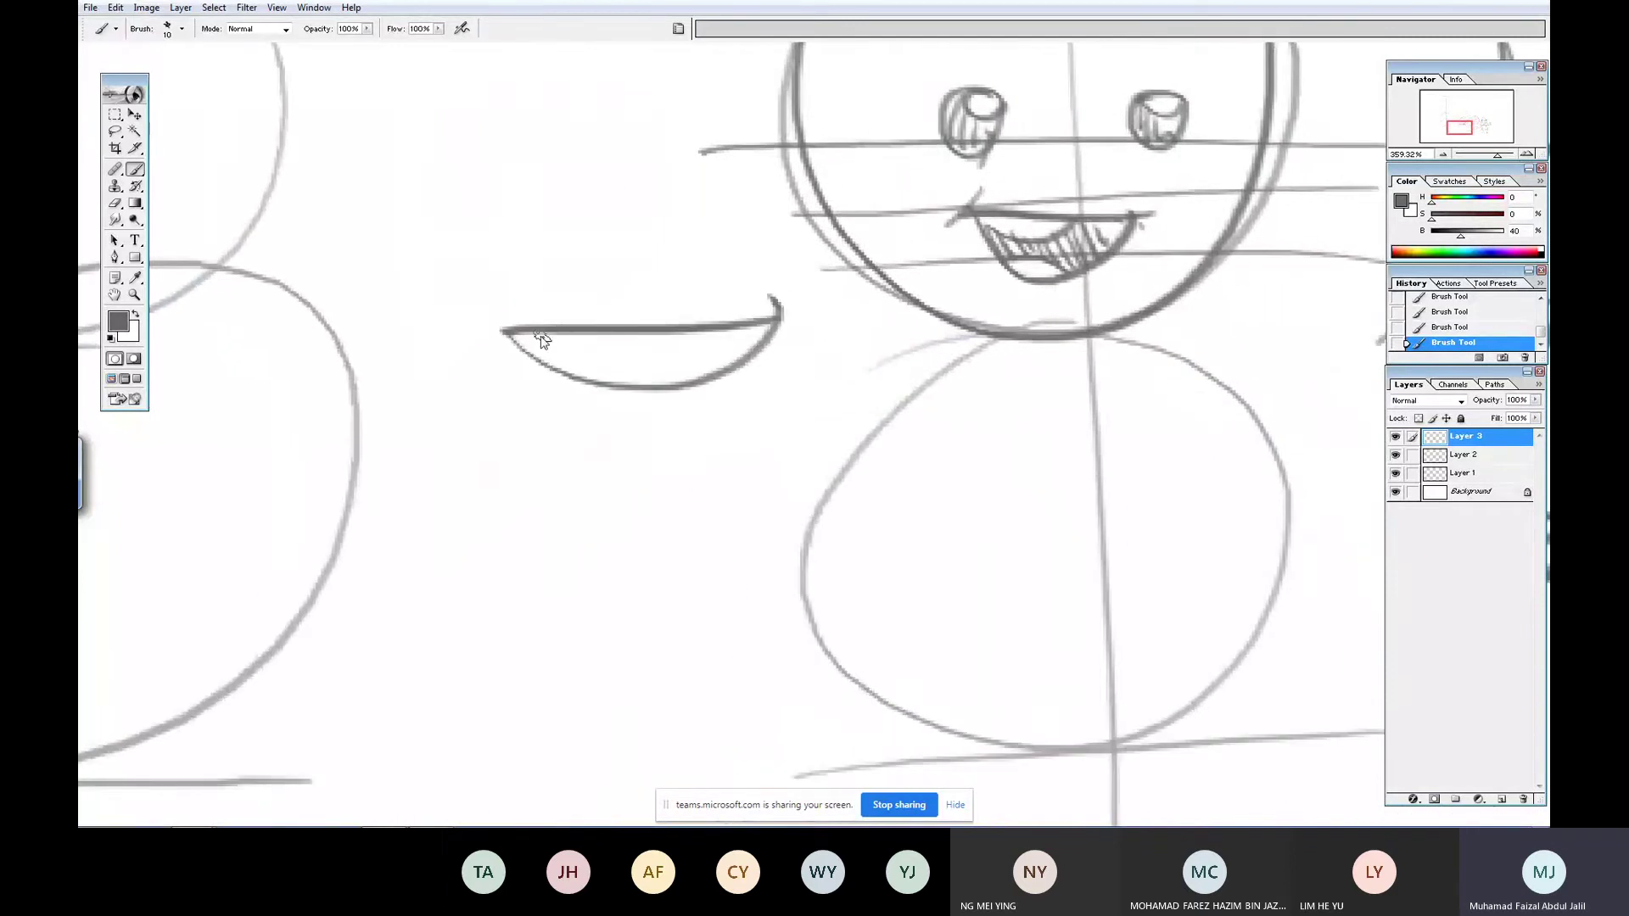
{"action": "mouse_move", "coordinate": [541, 340]}
{"action": "left_mouse_down"}
{"action": "mouse_move", "coordinate": [733, 327]}
{"action": "mouse_move", "coordinate": [540, 339]}
{"action": "mouse_move", "coordinate": [706, 344]}
{"action": "mouse_move", "coordinate": [509, 335]}
{"action": "left_mouse_up"}
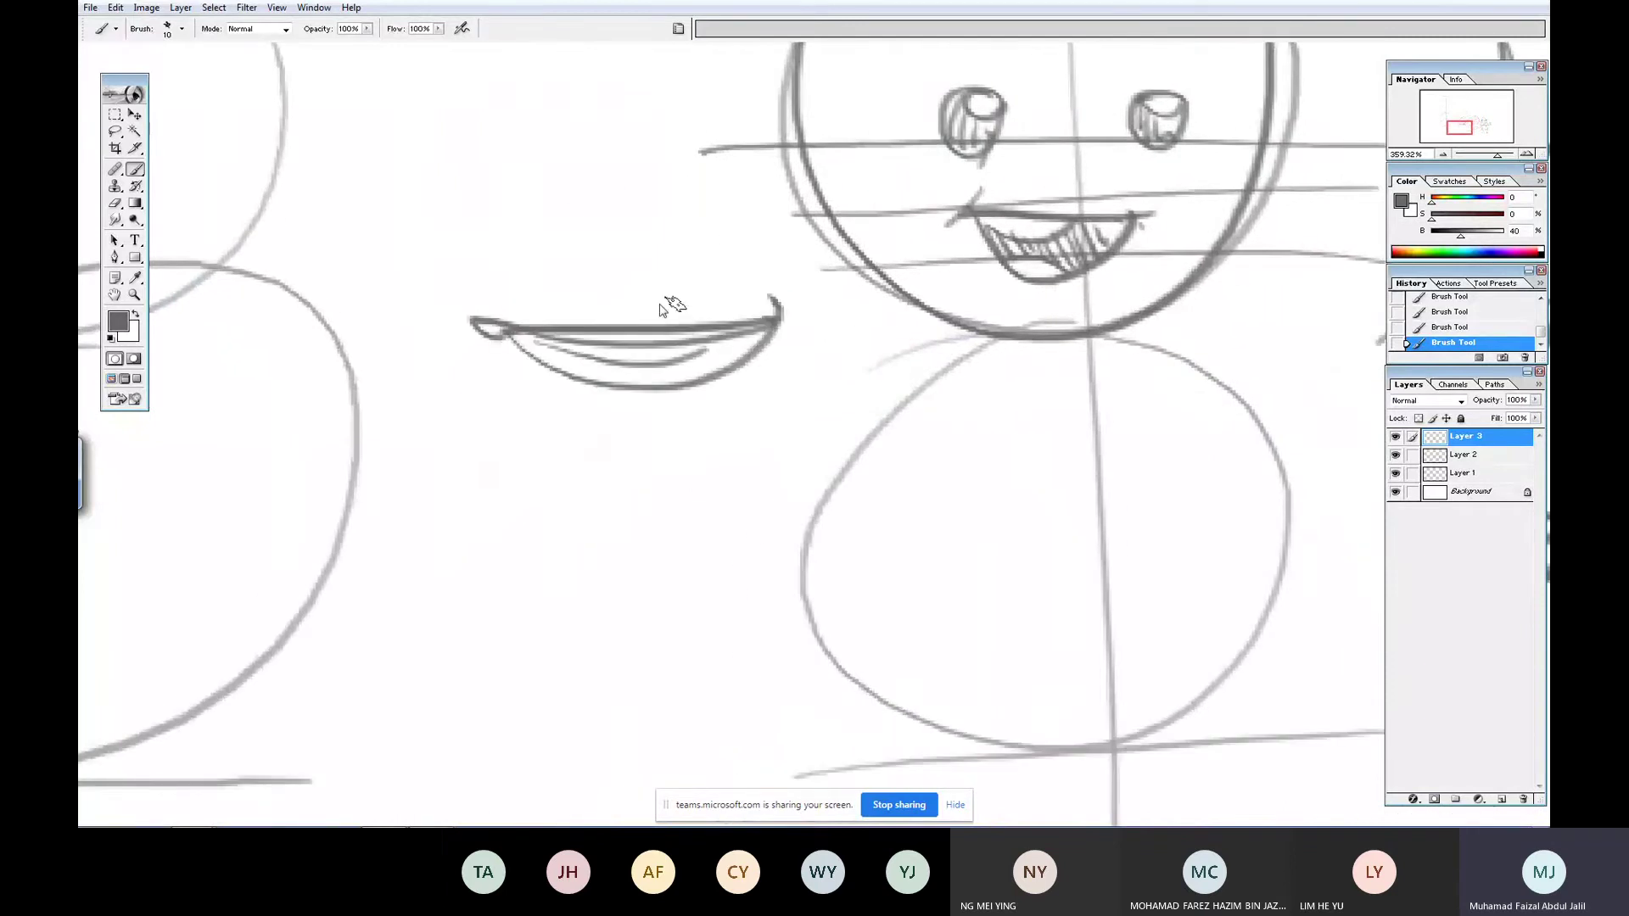
{"action": "left_click_drag", "start_coordinate": [815, 307], "coordinate": [791, 324]}
- Draw two short arched eyebrows above the eyes
{"action": "left_click_drag", "start_coordinate": [924, 210], "coordinate": [705, 387]}
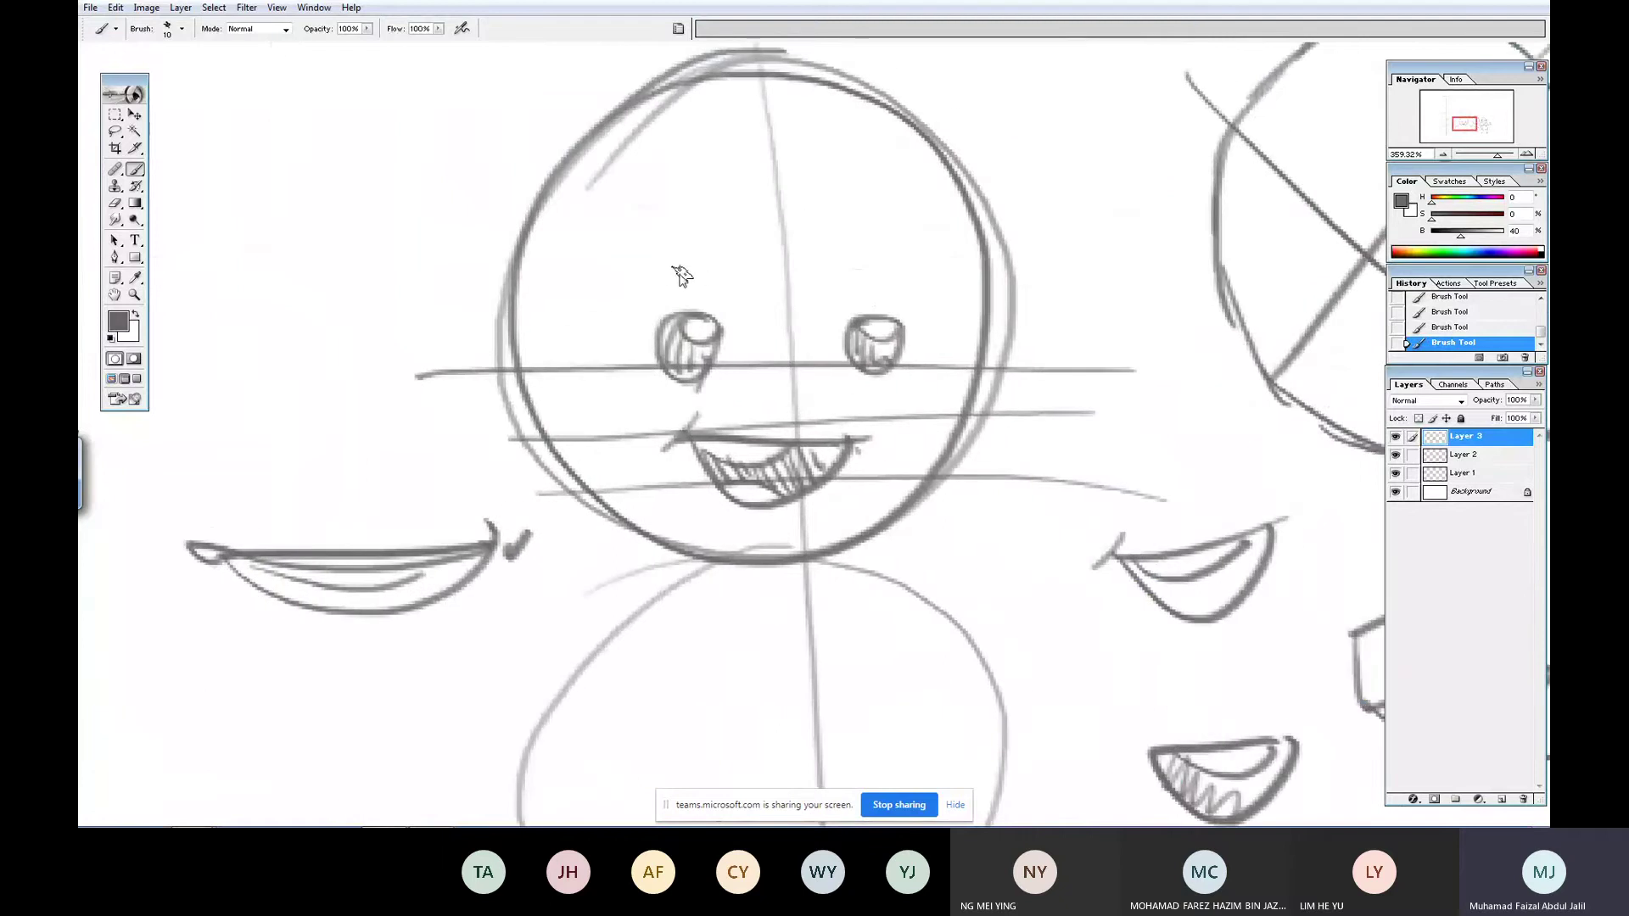
{"action": "left_click_drag", "start_coordinate": [645, 278], "coordinate": [717, 253]}
{"action": "left_click_drag", "start_coordinate": [858, 242], "coordinate": [914, 265]}
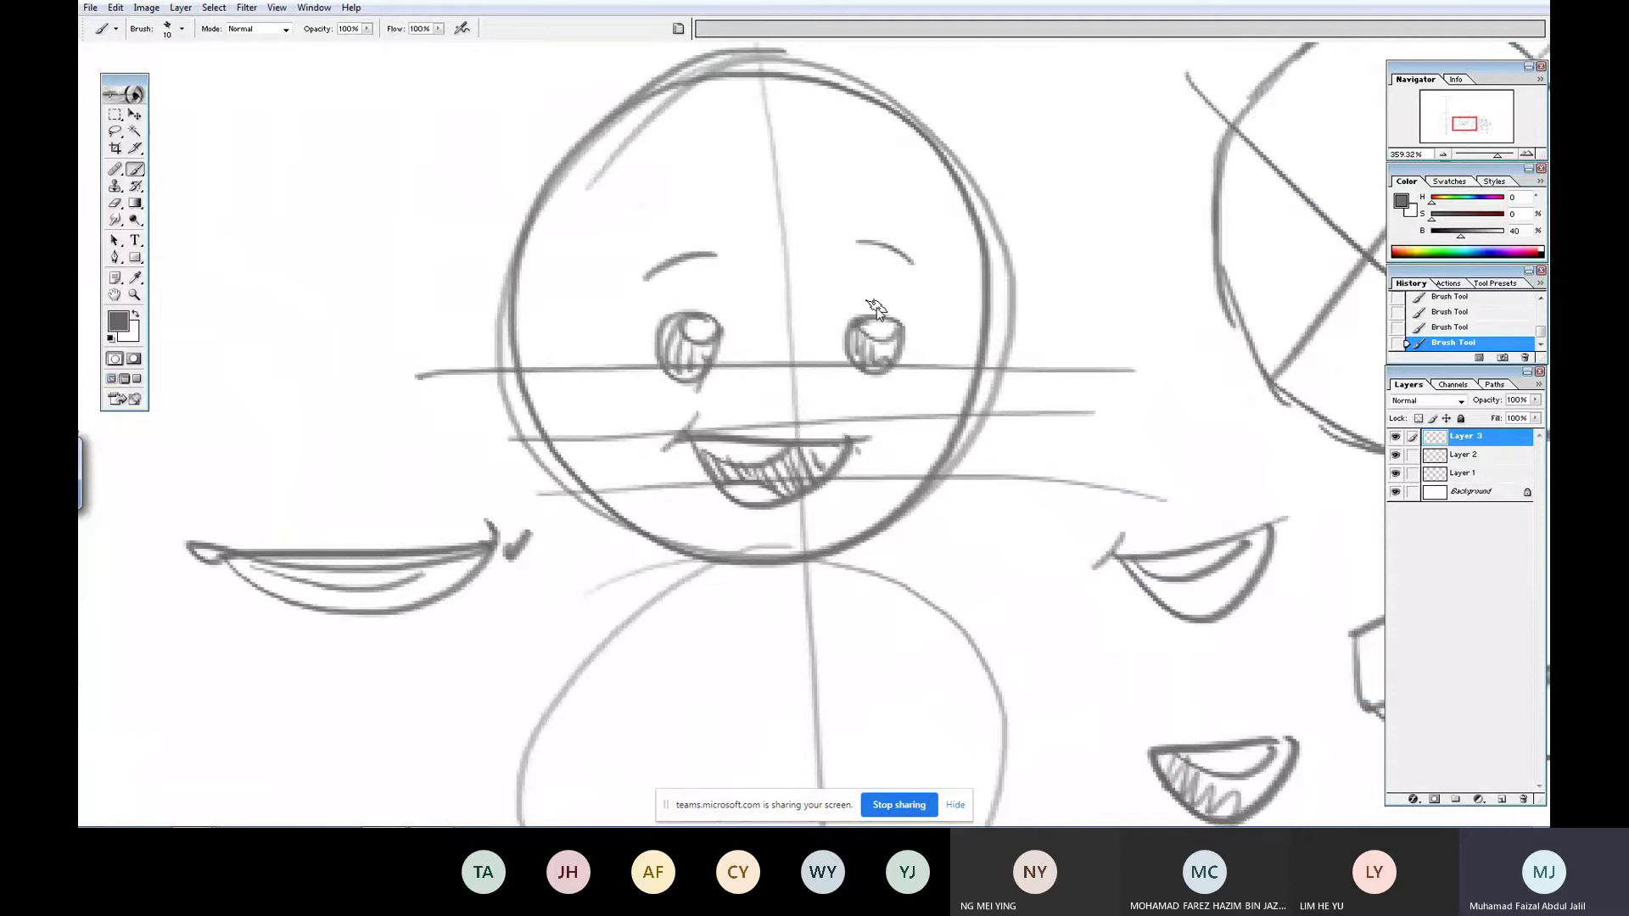
- Draw a rounded ear on each side of the head, between the eye line and the guide line below
{"action": "mouse_move", "coordinate": [530, 355]}
{"action": "left_mouse_down"}
{"action": "mouse_move", "coordinate": [476, 335]}
{"action": "mouse_move", "coordinate": [530, 454]}
{"action": "mouse_move", "coordinate": [562, 413]}
{"action": "left_mouse_up"}
{"action": "left_click_drag", "start_coordinate": [488, 352], "coordinate": [513, 437]}
{"action": "mouse_move", "coordinate": [982, 345]}
{"action": "left_mouse_down"}
{"action": "mouse_move", "coordinate": [1020, 315]}
{"action": "mouse_move", "coordinate": [949, 403]}
{"action": "left_mouse_up"}
{"action": "left_click_drag", "start_coordinate": [1020, 355], "coordinate": [964, 416]}
- Sketch two angular example ears to the left of the head, with inner fold lines and a short line across each
{"action": "left_click_drag", "start_coordinate": [797, 366], "coordinate": [1101, 410]}
{"action": "left_click_drag", "start_coordinate": [522, 292], "coordinate": [601, 368]}
{"action": "left_click_drag", "start_coordinate": [531, 280], "coordinate": [487, 338]}
{"action": "left_click_drag", "start_coordinate": [488, 340], "coordinate": [540, 434]}
{"action": "left_click_drag", "start_coordinate": [537, 438], "coordinate": [600, 433]}
{"action": "left_click_drag", "start_coordinate": [592, 371], "coordinate": [594, 431]}
{"action": "left_click_drag", "start_coordinate": [515, 331], "coordinate": [567, 384]}
{"action": "mouse_move", "coordinate": [537, 346]}
{"action": "left_mouse_down"}
{"action": "mouse_move", "coordinate": [553, 388]}
{"action": "mouse_move", "coordinate": [528, 379]}
{"action": "mouse_move", "coordinate": [559, 423]}
{"action": "left_mouse_up"}
{"action": "mouse_move", "coordinate": [445, 370]}
{"action": "left_mouse_down"}
{"action": "mouse_move", "coordinate": [370, 326]}
{"action": "mouse_move", "coordinate": [382, 423]}
{"action": "mouse_move", "coordinate": [428, 462]}
{"action": "mouse_move", "coordinate": [458, 444]}
{"action": "left_mouse_up"}
{"action": "mouse_move", "coordinate": [395, 354]}
{"action": "left_mouse_down"}
{"action": "mouse_move", "coordinate": [423, 410]}
{"action": "mouse_move", "coordinate": [374, 432]}
{"action": "mouse_move", "coordinate": [458, 366]}
{"action": "left_mouse_up"}
{"action": "left_click_drag", "start_coordinate": [396, 308], "coordinate": [350, 343]}
{"action": "left_click_drag", "start_coordinate": [397, 465], "coordinate": [466, 474]}
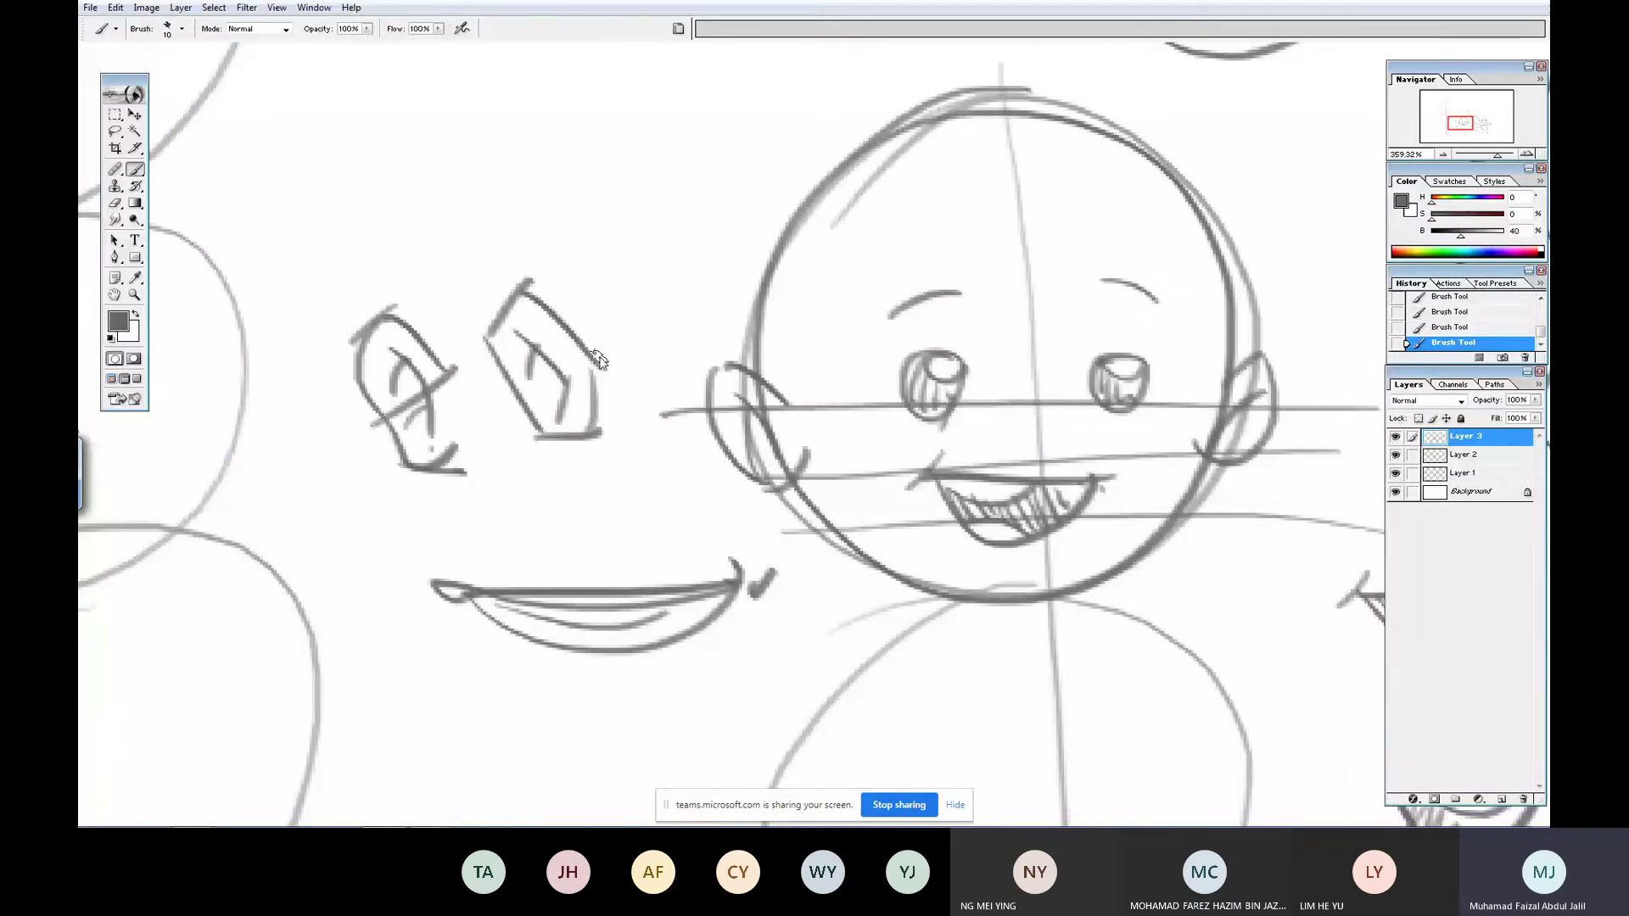
{"action": "left_click_drag", "start_coordinate": [522, 395], "coordinate": [612, 359]}
- Draw a small nose with a slanted bridge line between the eyes, ending just above the mouth
{"action": "left_click_drag", "start_coordinate": [955, 267], "coordinate": [883, 318]}
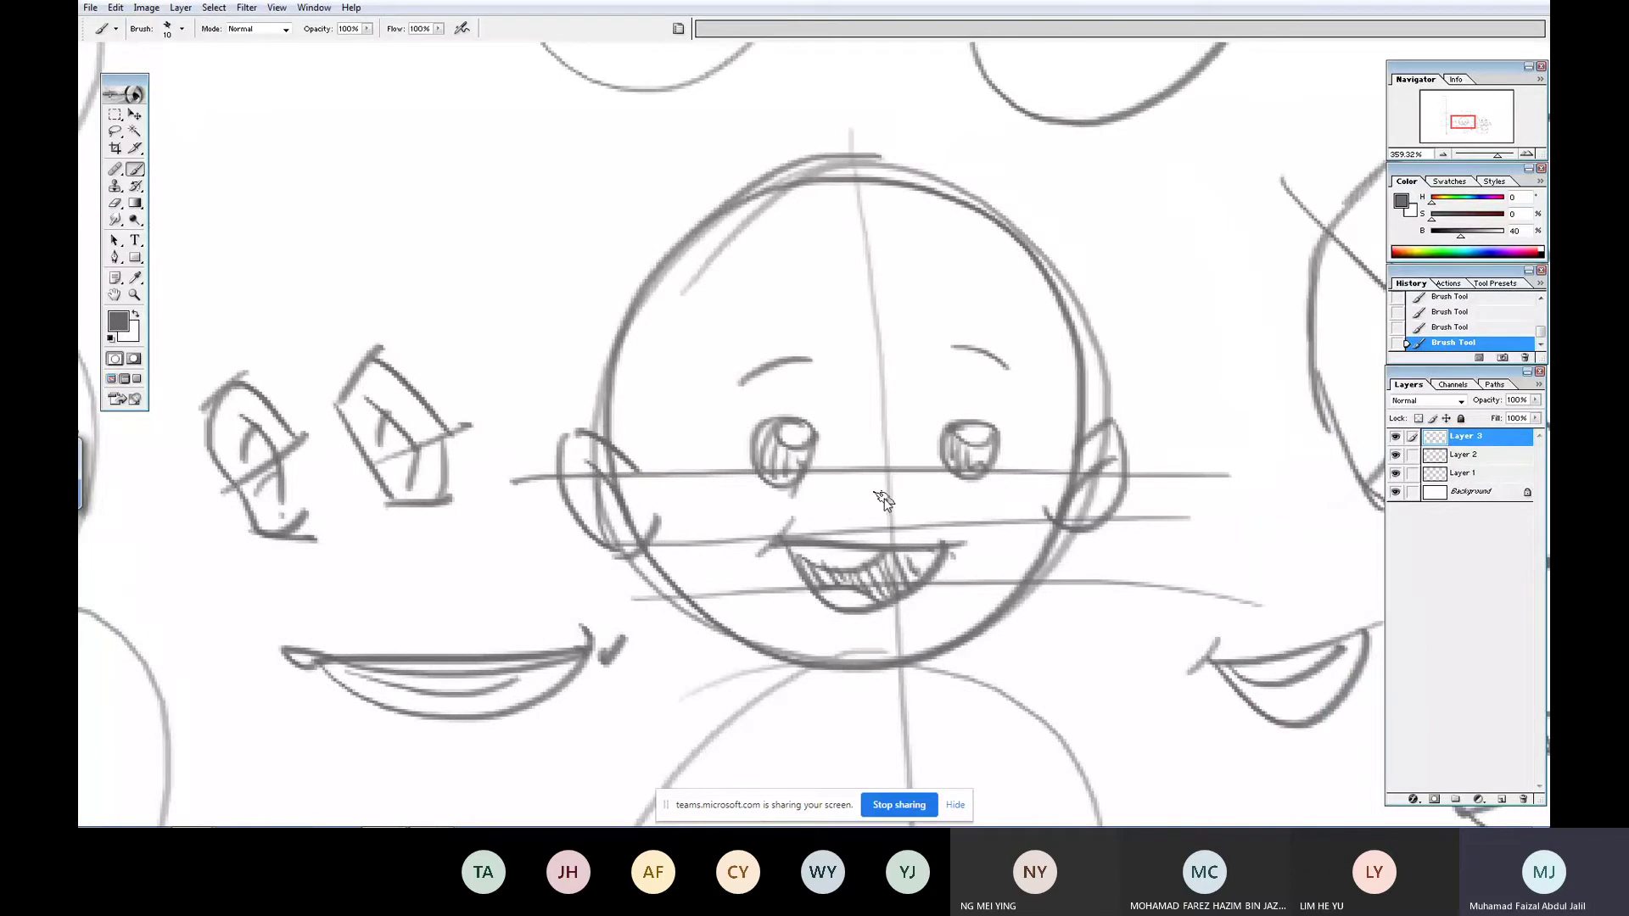
{"action": "left_click_drag", "start_coordinate": [920, 351], "coordinate": [892, 465]}
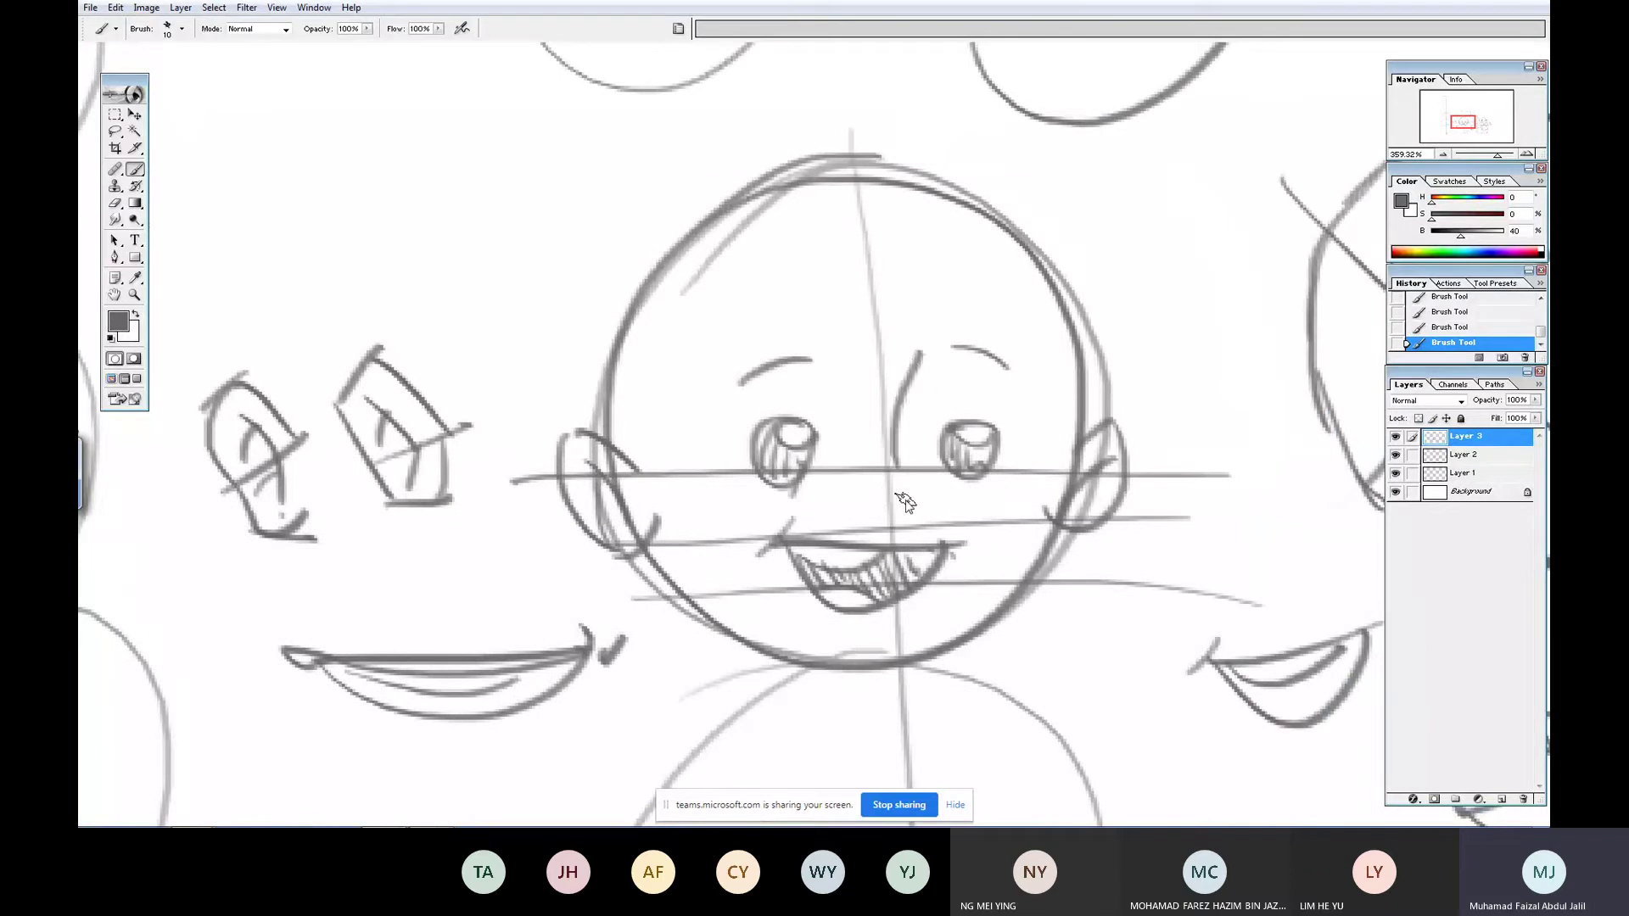
{"action": "key", "text": "ctrl+z"}
{"action": "mouse_move", "coordinate": [913, 367]}
{"action": "left_mouse_down"}
{"action": "mouse_move", "coordinate": [884, 484]}
{"action": "mouse_move", "coordinate": [902, 495]}
{"action": "mouse_move", "coordinate": [872, 509]}
{"action": "left_mouse_up"}
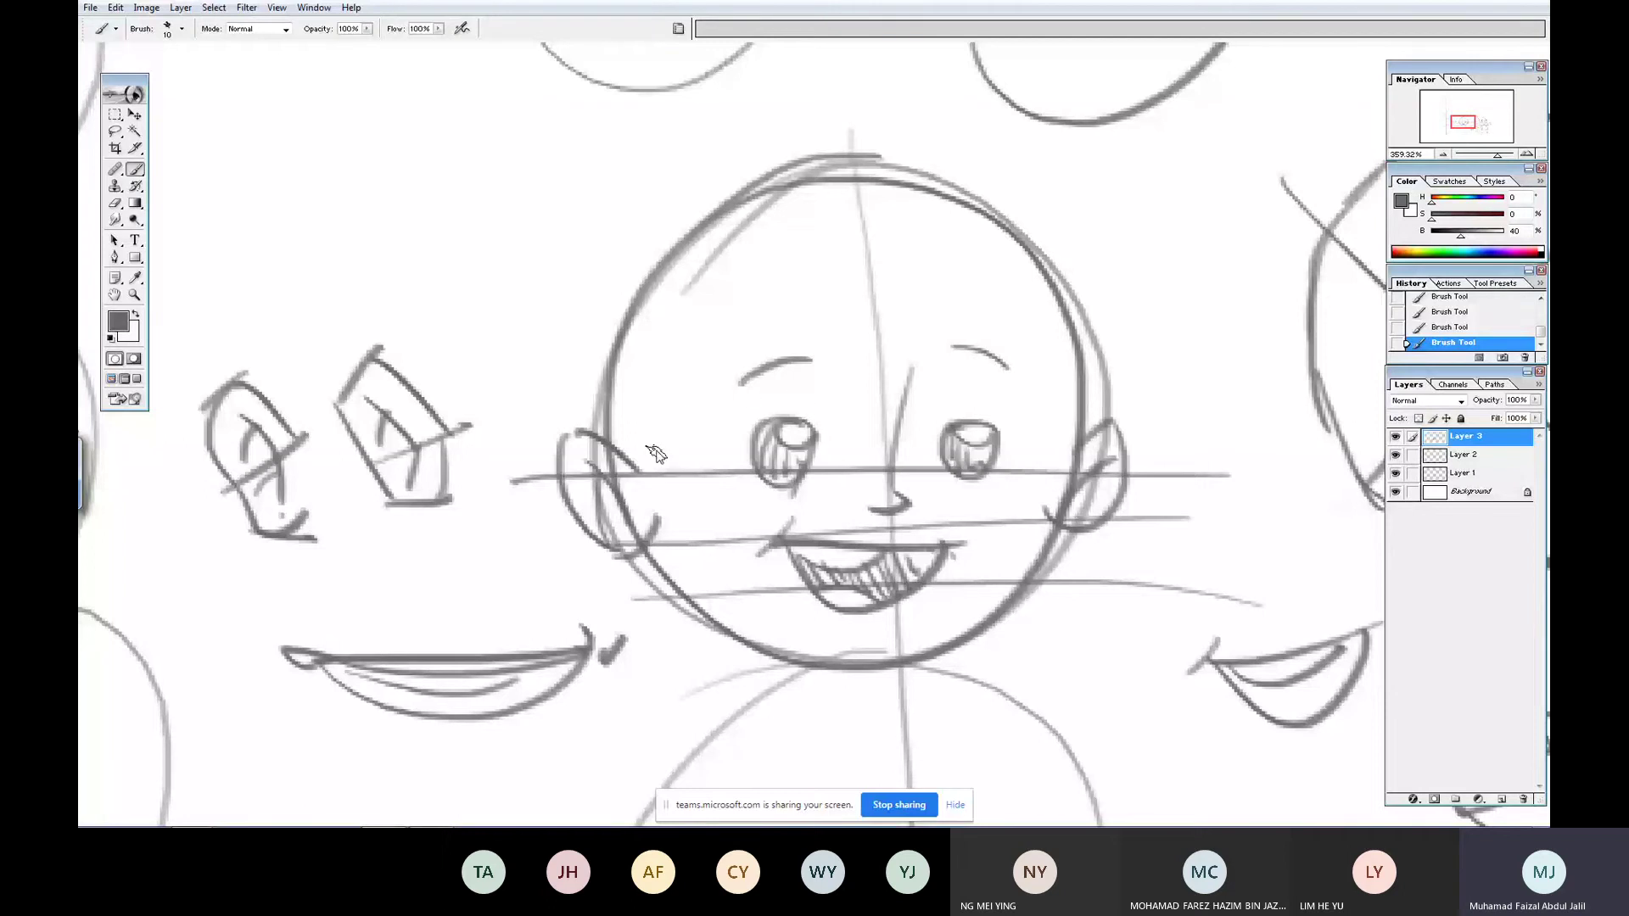
- Draw short hair with sideburns, a fringe of pointed strands on the forehead and a spiky outline around the skull
{"action": "left_click_drag", "start_coordinate": [646, 368], "coordinate": [644, 442]}
{"action": "left_click_drag", "start_coordinate": [594, 501], "coordinate": [569, 370]}
{"action": "mouse_move", "coordinate": [635, 543]}
{"action": "left_mouse_down"}
{"action": "mouse_move", "coordinate": [641, 395]}
{"action": "mouse_move", "coordinate": [862, 379]}
{"action": "mouse_move", "coordinate": [832, 313]}
{"action": "mouse_move", "coordinate": [1047, 379]}
{"action": "left_mouse_up"}
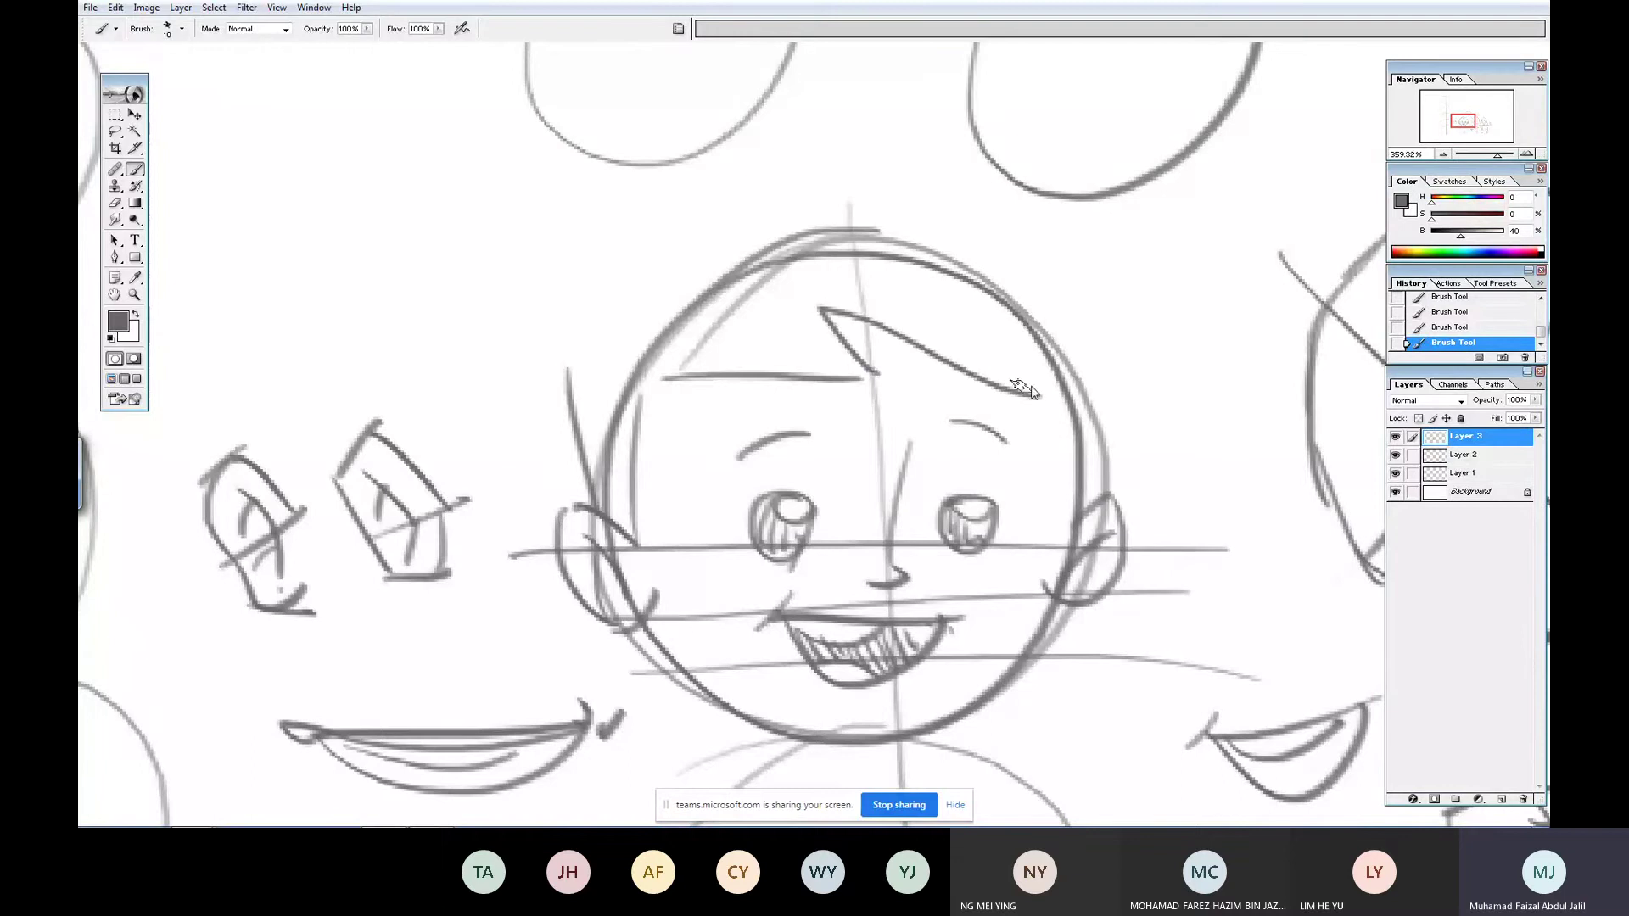
{"action": "left_click_drag", "start_coordinate": [967, 334], "coordinate": [1010, 392]}
{"action": "mouse_move", "coordinate": [1089, 509]}
{"action": "left_mouse_down"}
{"action": "mouse_move", "coordinate": [1076, 282]}
{"action": "mouse_move", "coordinate": [946, 161]}
{"action": "mouse_move", "coordinate": [963, 210]}
{"action": "mouse_move", "coordinate": [707, 174]}
{"action": "mouse_move", "coordinate": [781, 210]}
{"action": "left_mouse_up"}
{"action": "mouse_move", "coordinate": [751, 209]}
{"action": "left_mouse_down"}
{"action": "mouse_move", "coordinate": [530, 256]}
{"action": "mouse_move", "coordinate": [544, 429]}
{"action": "left_mouse_up"}
{"action": "left_click_drag", "start_coordinate": [548, 410], "coordinate": [582, 385]}
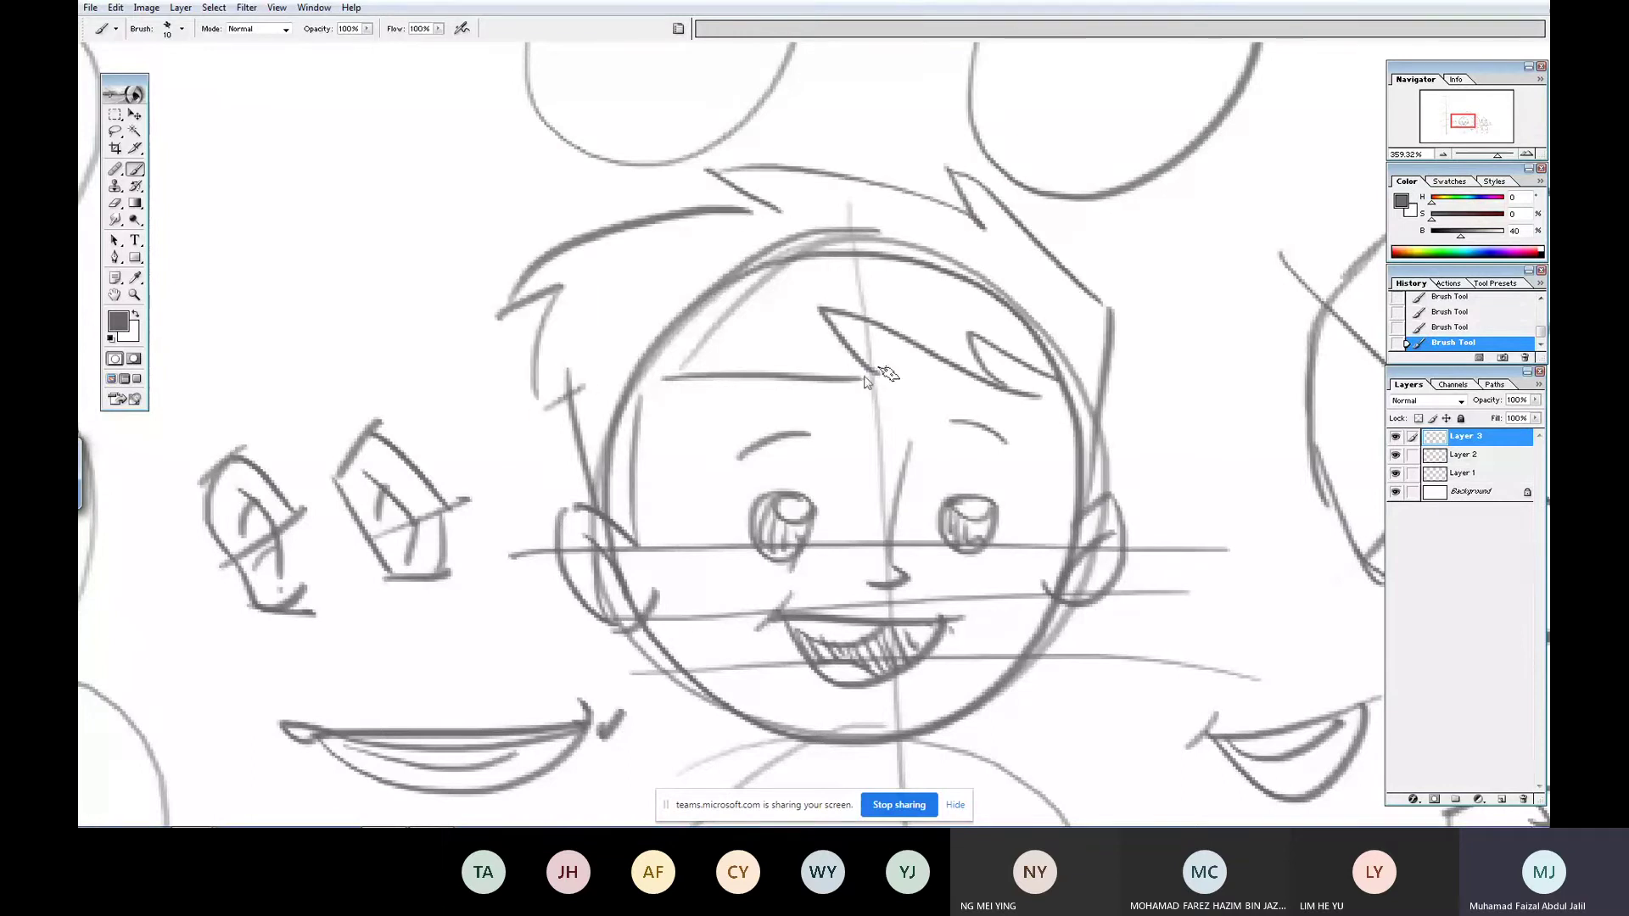
- Mark the neck with a small cross and draw a torso with two curved sides and a horizontal waist line in the lower circle
{"action": "mouse_move", "coordinate": [887, 374]}
{"action": "left_mouse_down"}
{"action": "mouse_move", "coordinate": [876, 182]}
{"action": "mouse_move", "coordinate": [853, 196]}
{"action": "left_mouse_up"}
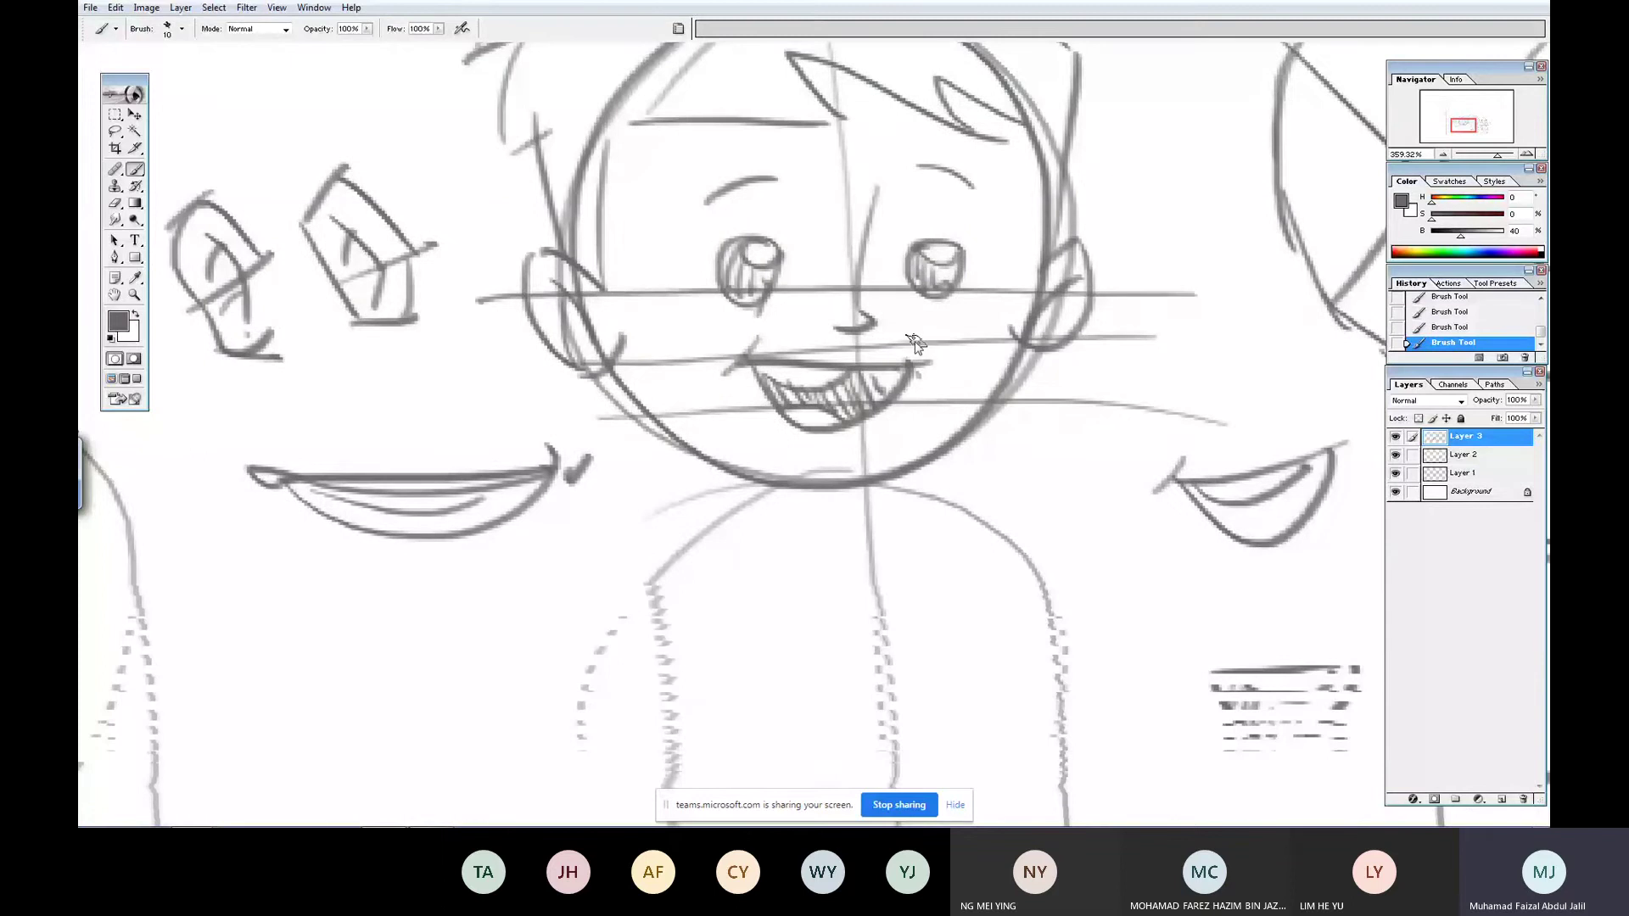
{"action": "key", "text": "ctrl+minus"}
{"action": "left_click_drag", "start_coordinate": [1049, 750], "coordinate": [1166, 797]}
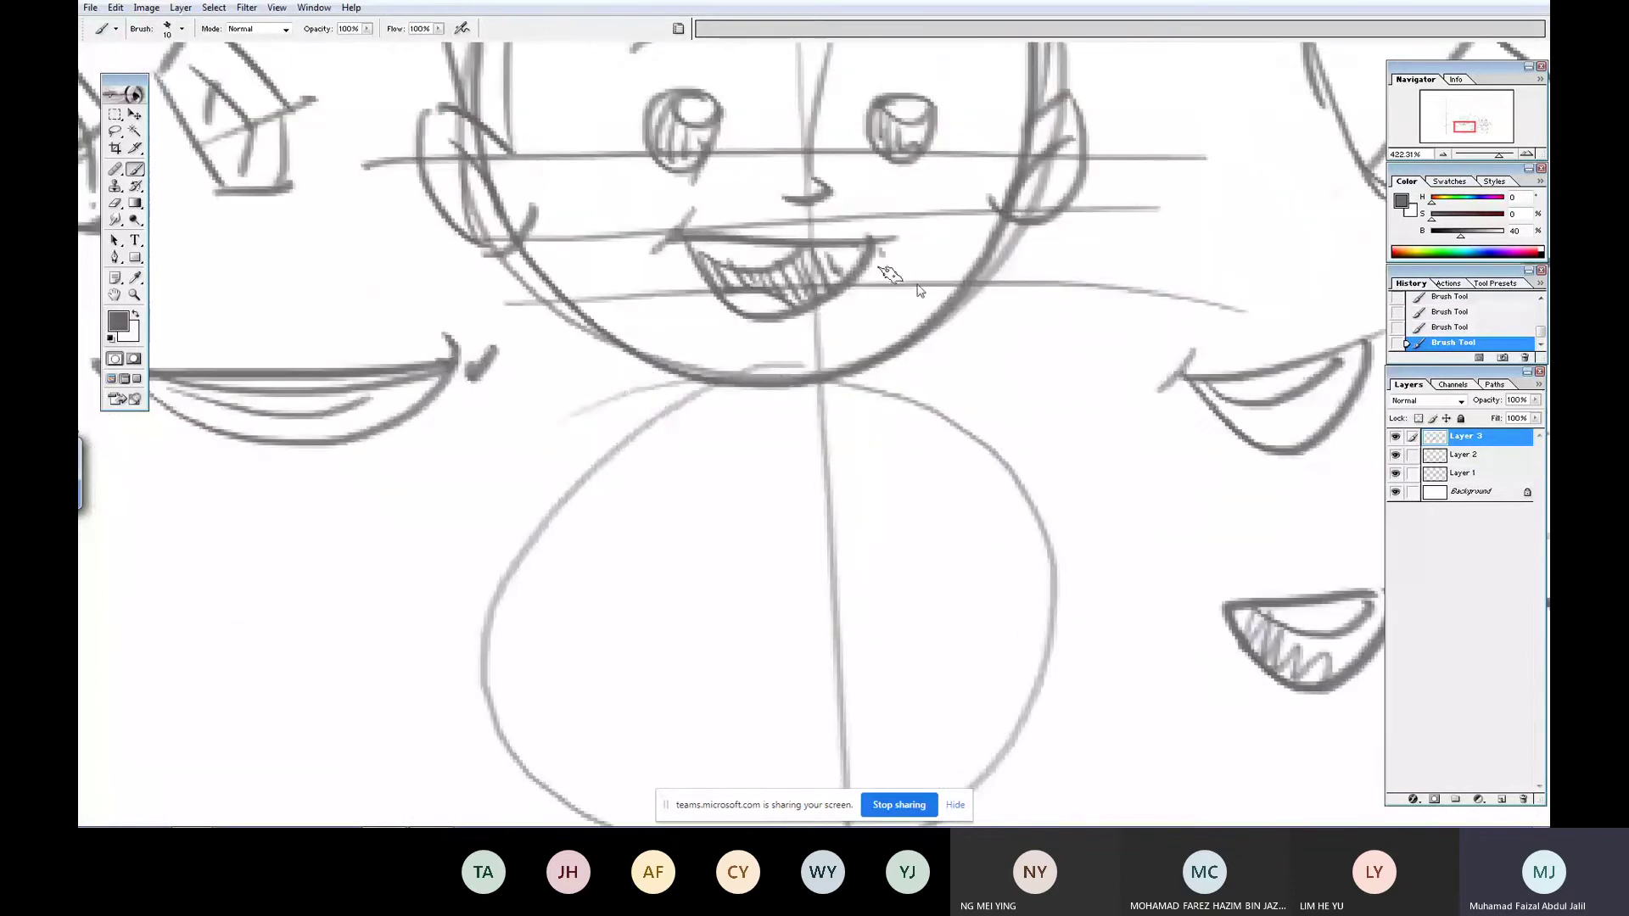
{"action": "mouse_move", "coordinate": [762, 334]}
{"action": "left_mouse_down"}
{"action": "mouse_move", "coordinate": [770, 420]}
{"action": "mouse_move", "coordinate": [796, 392]}
{"action": "mouse_move", "coordinate": [830, 231]}
{"action": "left_mouse_up"}
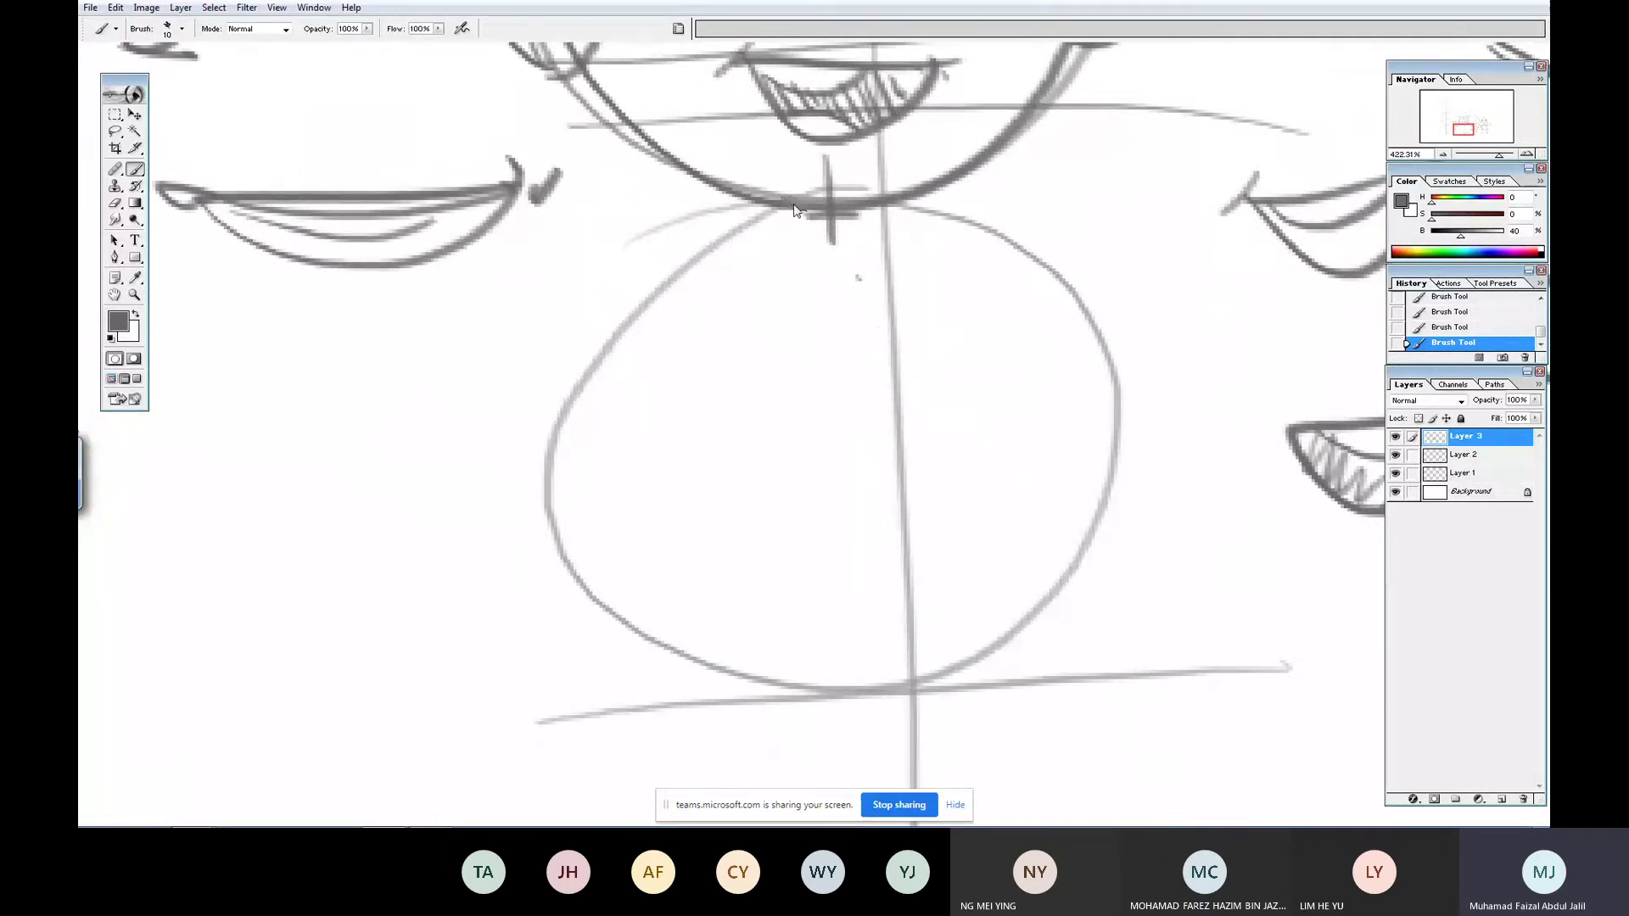
{"action": "left_click_drag", "start_coordinate": [763, 214], "coordinate": [725, 403]}
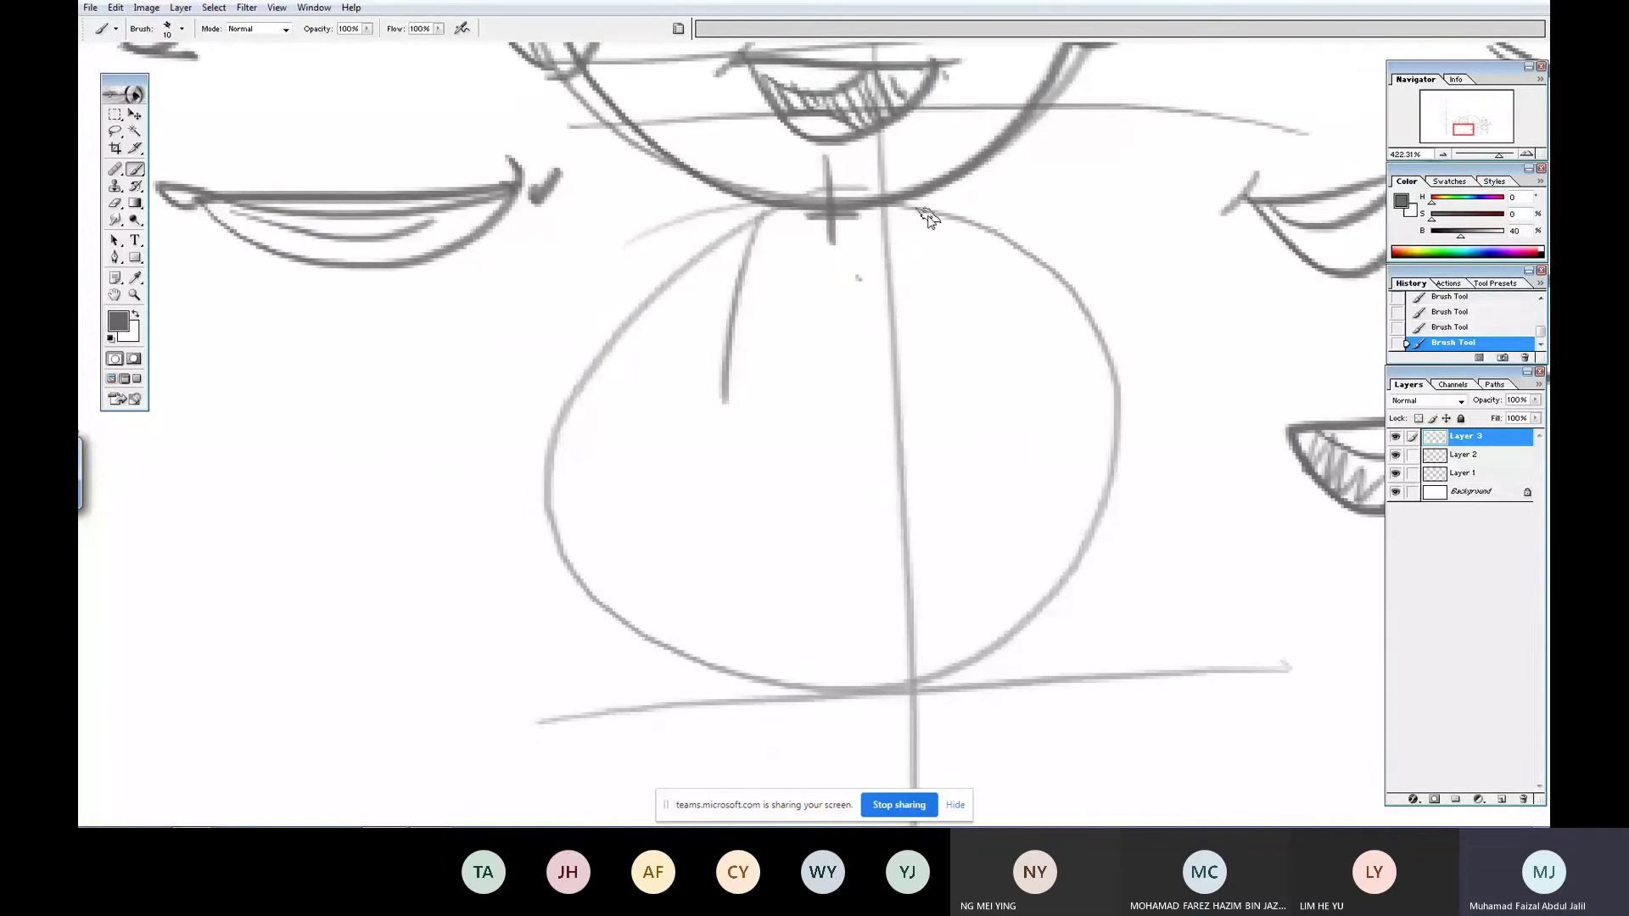
{"action": "left_click_drag", "start_coordinate": [914, 219], "coordinate": [971, 426]}
{"action": "left_click_drag", "start_coordinate": [721, 434], "coordinate": [955, 431]}
- Draw the boy's shorts below the waist line with a curved crotch line and two angular, open-ended legs
{"action": "mouse_move", "coordinate": [734, 448]}
{"action": "left_mouse_down"}
{"action": "mouse_move", "coordinate": [967, 434]}
{"action": "mouse_move", "coordinate": [717, 455]}
{"action": "mouse_move", "coordinate": [718, 535]}
{"action": "left_mouse_up"}
{"action": "left_click_drag", "start_coordinate": [817, 475], "coordinate": [817, 548]}
{"action": "left_click_drag", "start_coordinate": [711, 531], "coordinate": [898, 556]}
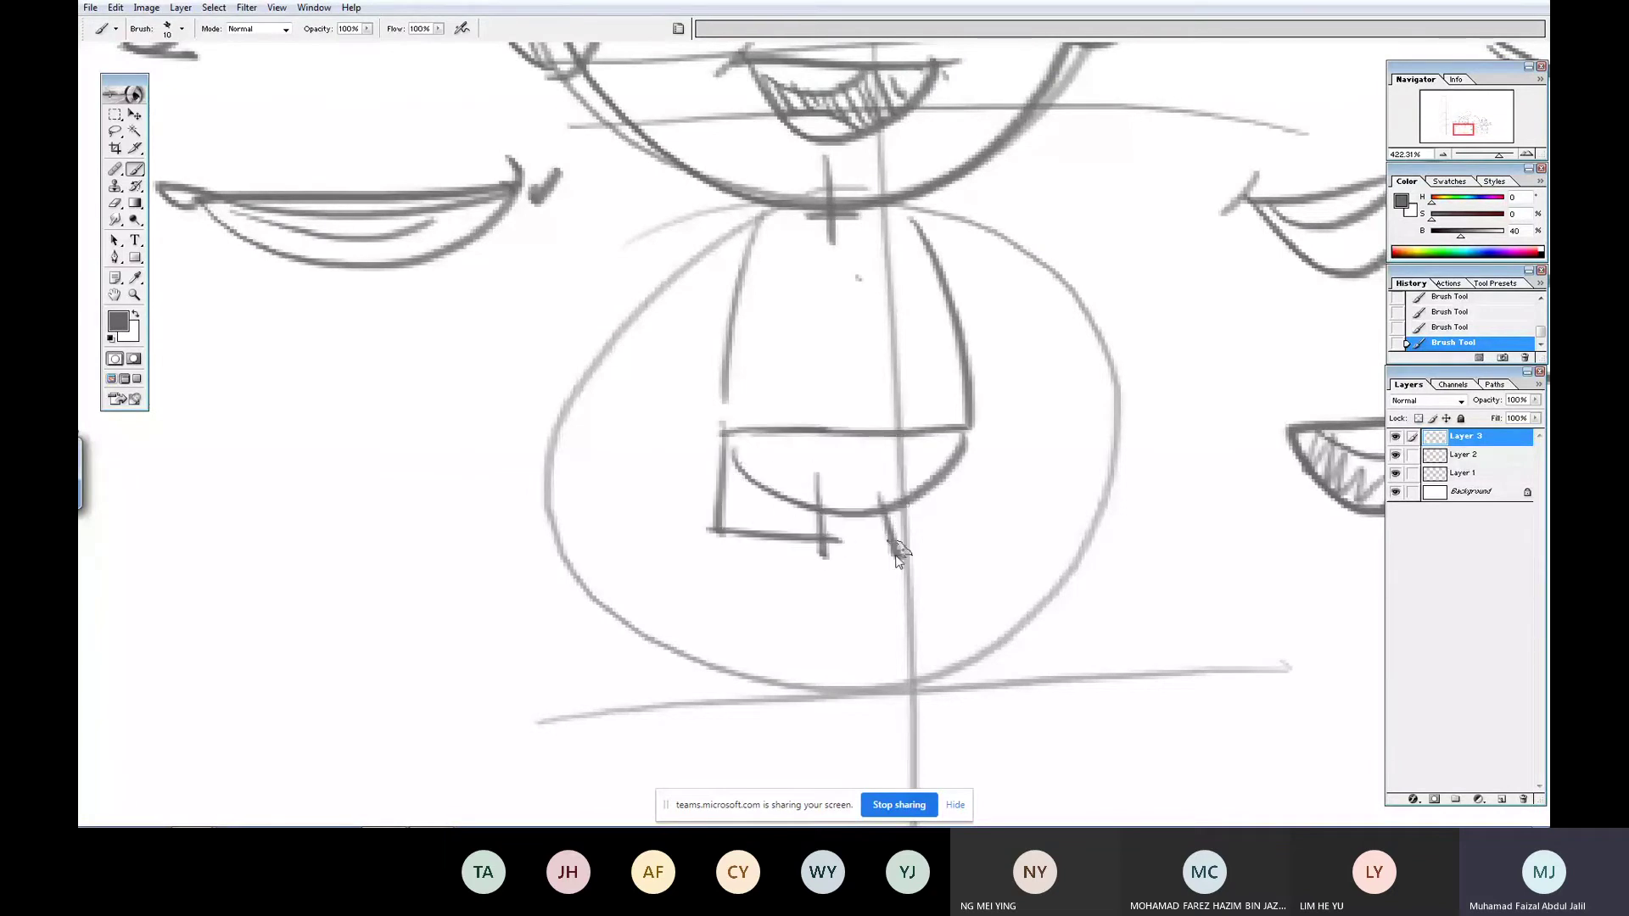
{"action": "mouse_move", "coordinate": [967, 431]}
{"action": "left_mouse_down"}
{"action": "mouse_move", "coordinate": [967, 530]}
{"action": "mouse_move", "coordinate": [900, 541]}
{"action": "left_mouse_up"}
- Add long horizontal guidelines through the boy's waist, at the neck and along the base of the lower circle
{"action": "left_click_drag", "start_coordinate": [477, 461], "coordinate": [1226, 449]}
{"action": "left_click_drag", "start_coordinate": [652, 196], "coordinate": [1120, 205]}
{"action": "left_click_drag", "start_coordinate": [594, 717], "coordinate": [1255, 683]}
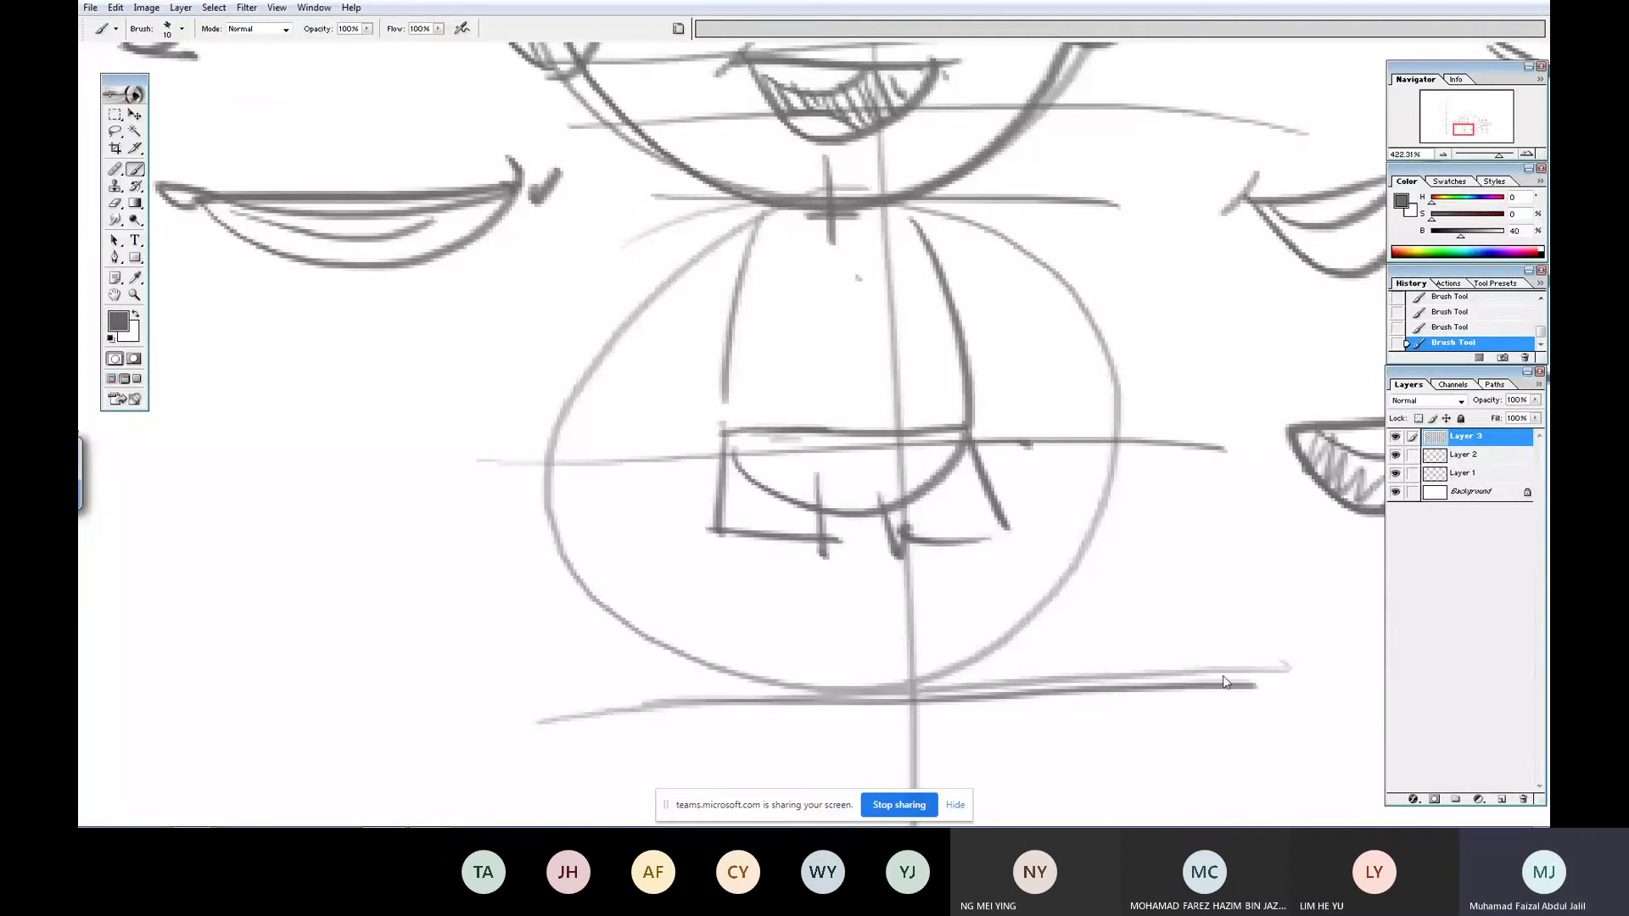
- Draw two rounded shoes with flared ankle cuffs standing on the base line, the right one pointing outward
{"action": "left_click_drag", "start_coordinate": [1009, 489], "coordinate": [1040, 328]}
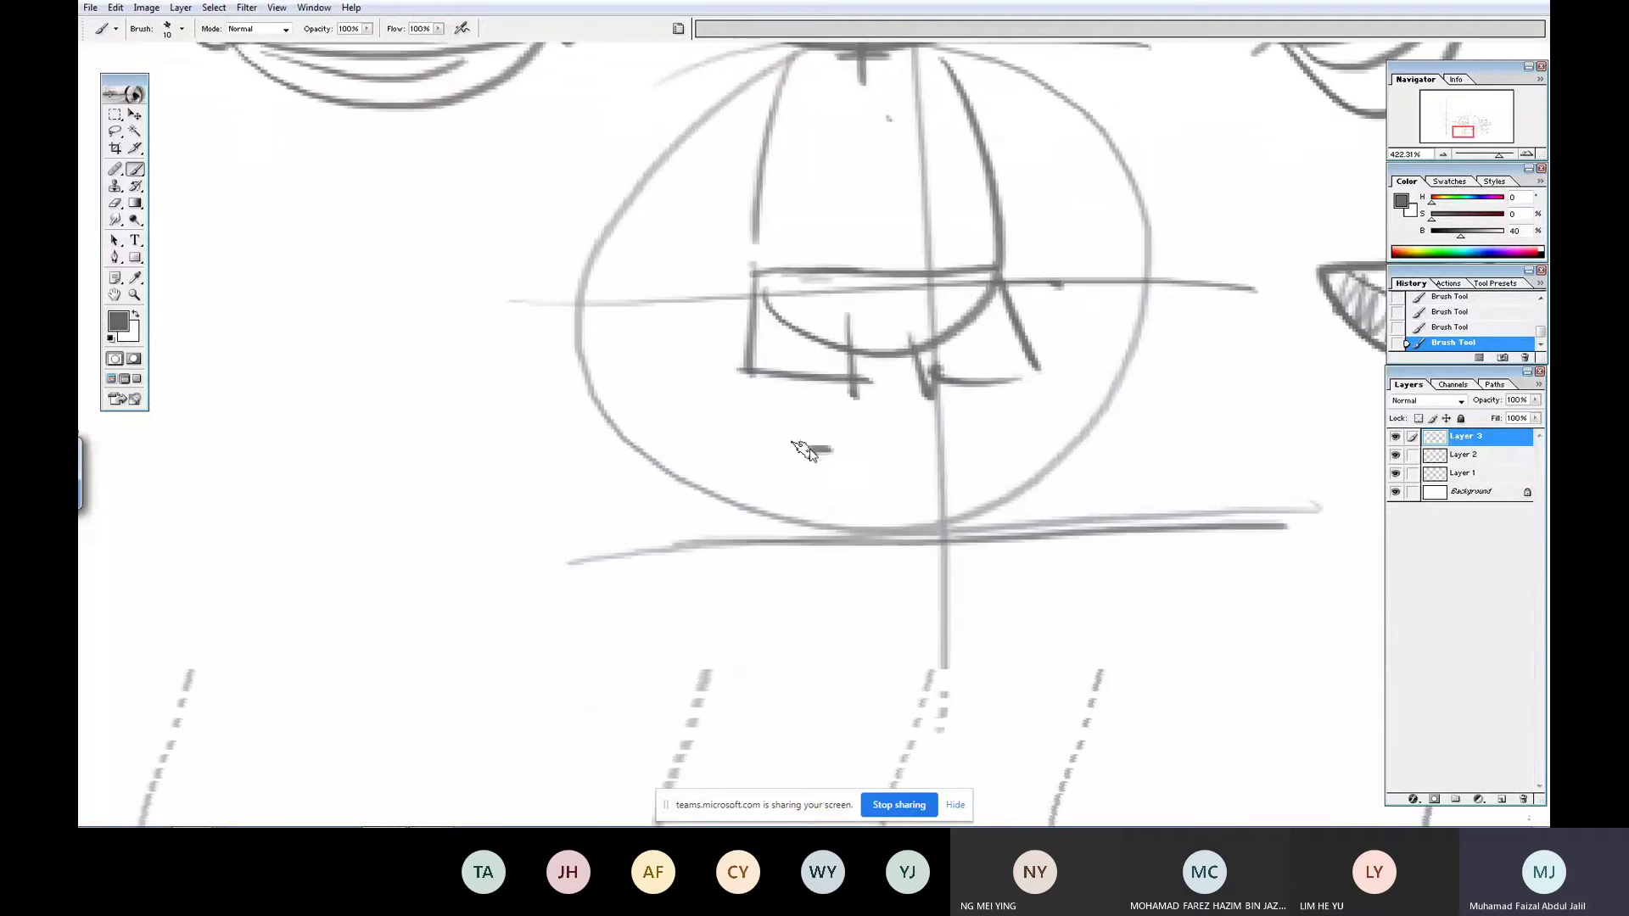
{"action": "mouse_move", "coordinate": [805, 450]}
{"action": "left_mouse_down"}
{"action": "mouse_move", "coordinate": [775, 483]}
{"action": "mouse_move", "coordinate": [825, 485]}
{"action": "mouse_move", "coordinate": [710, 538]}
{"action": "left_mouse_up"}
{"action": "left_click_drag", "start_coordinate": [710, 538], "coordinate": [859, 529]}
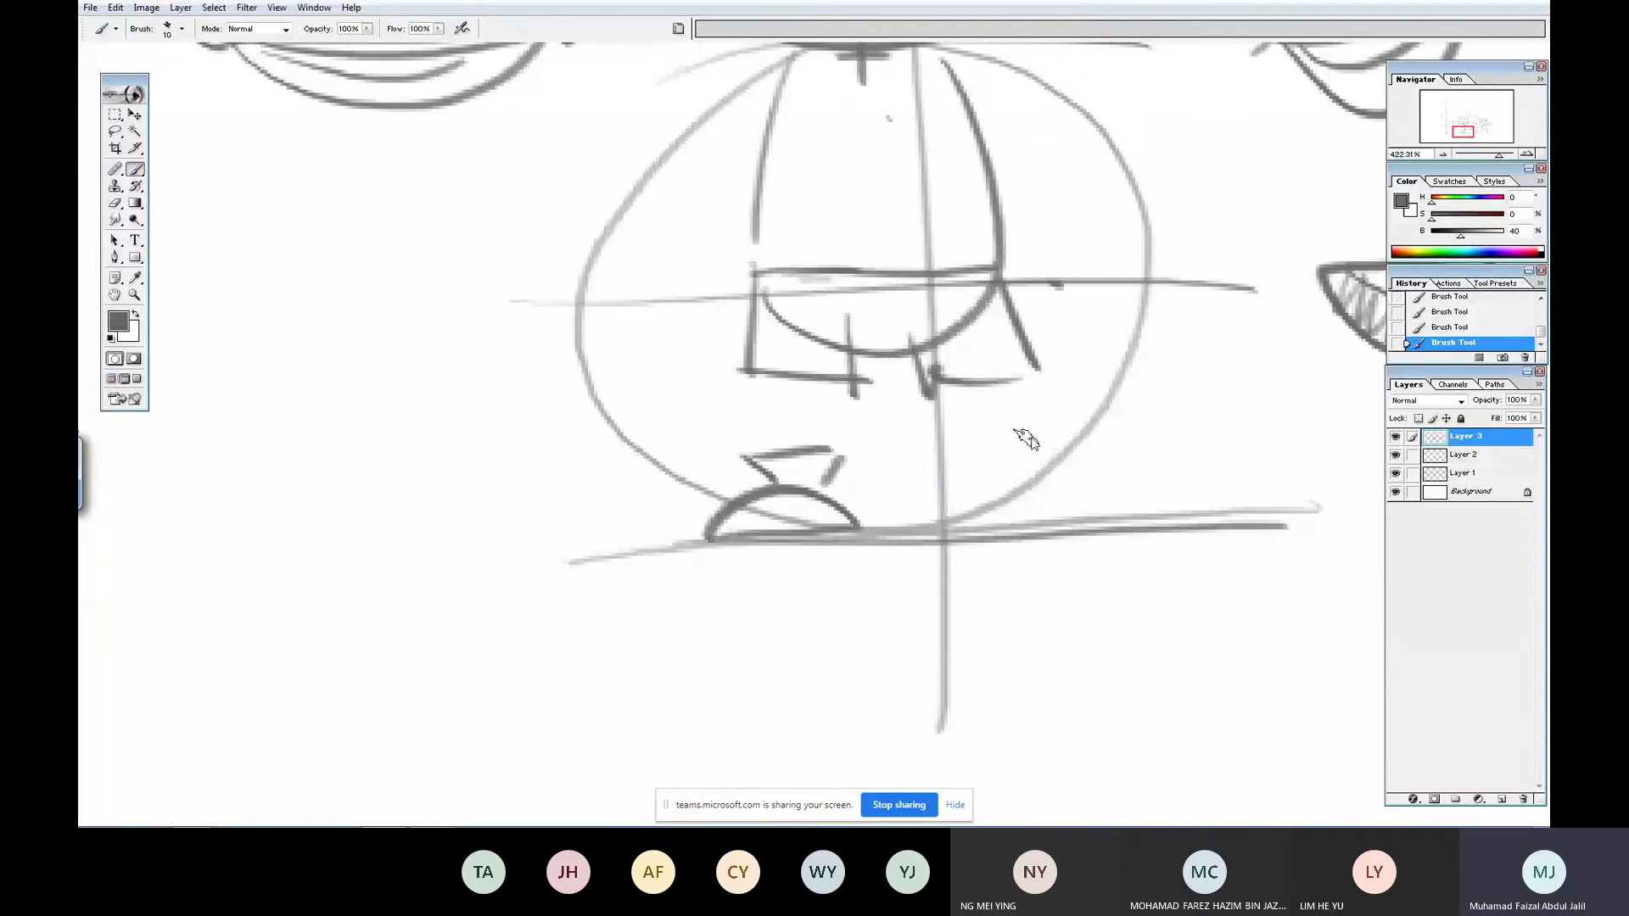
{"action": "mouse_move", "coordinate": [971, 439]}
{"action": "left_mouse_down"}
{"action": "mouse_move", "coordinate": [1012, 464]}
{"action": "mouse_move", "coordinate": [1005, 496]}
{"action": "mouse_move", "coordinate": [1165, 514]}
{"action": "mouse_move", "coordinate": [986, 523]}
{"action": "left_mouse_up"}
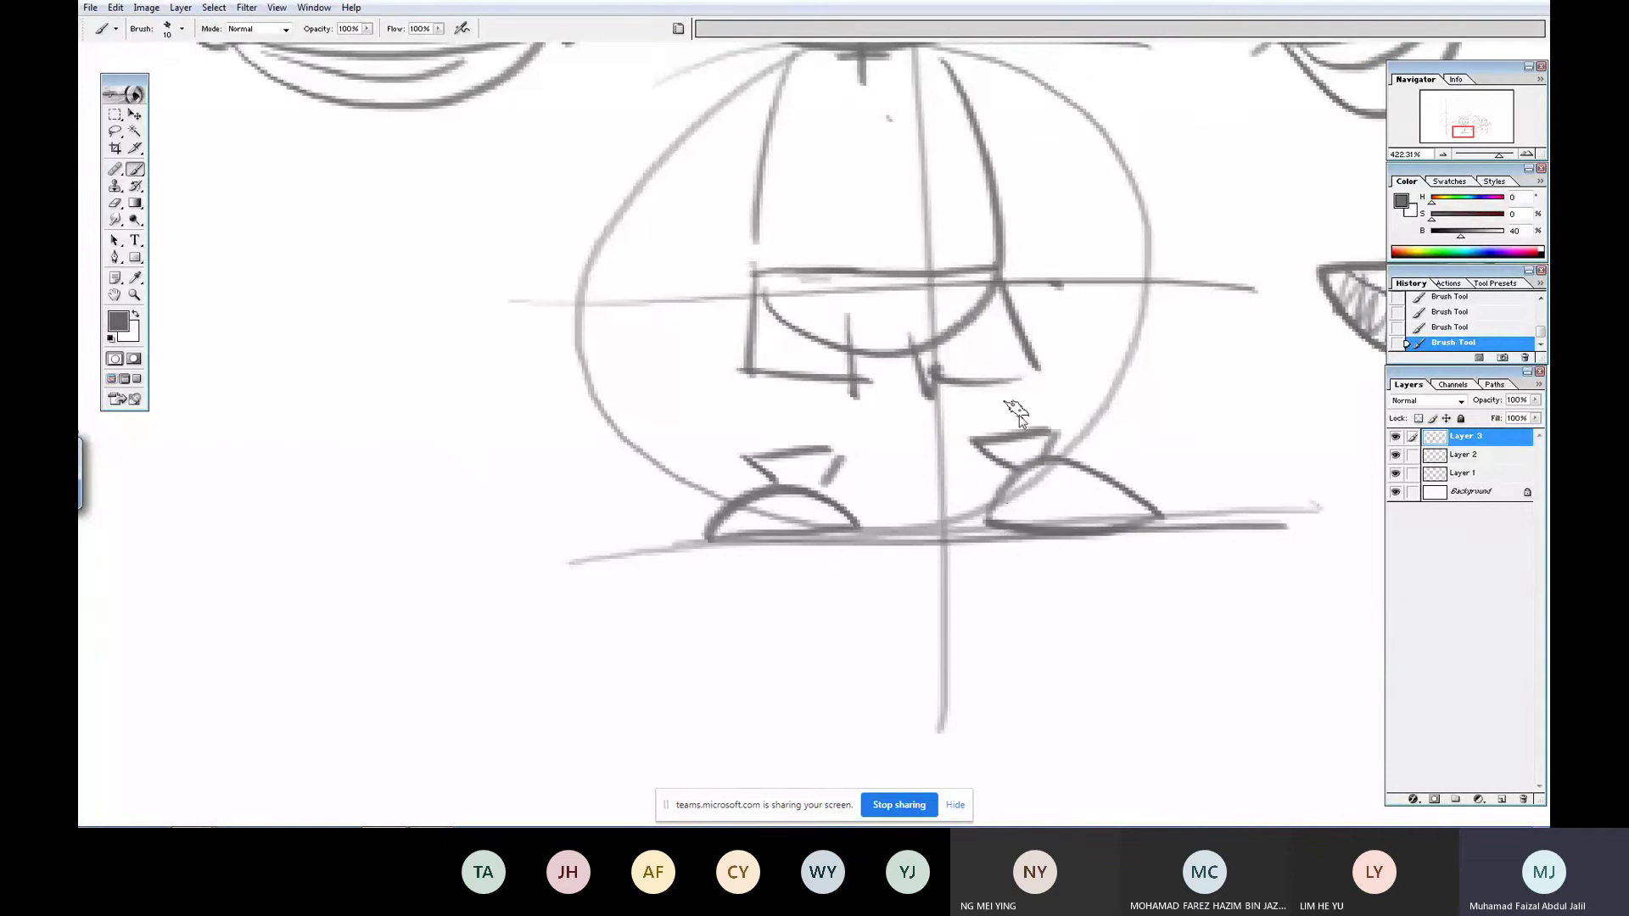
- Connect the shorts to the ankle cuffs with two short straight lines for each lower leg
{"action": "left_click_drag", "start_coordinate": [768, 373], "coordinate": [764, 458]}
{"action": "left_click_drag", "start_coordinate": [833, 381], "coordinate": [821, 480]}
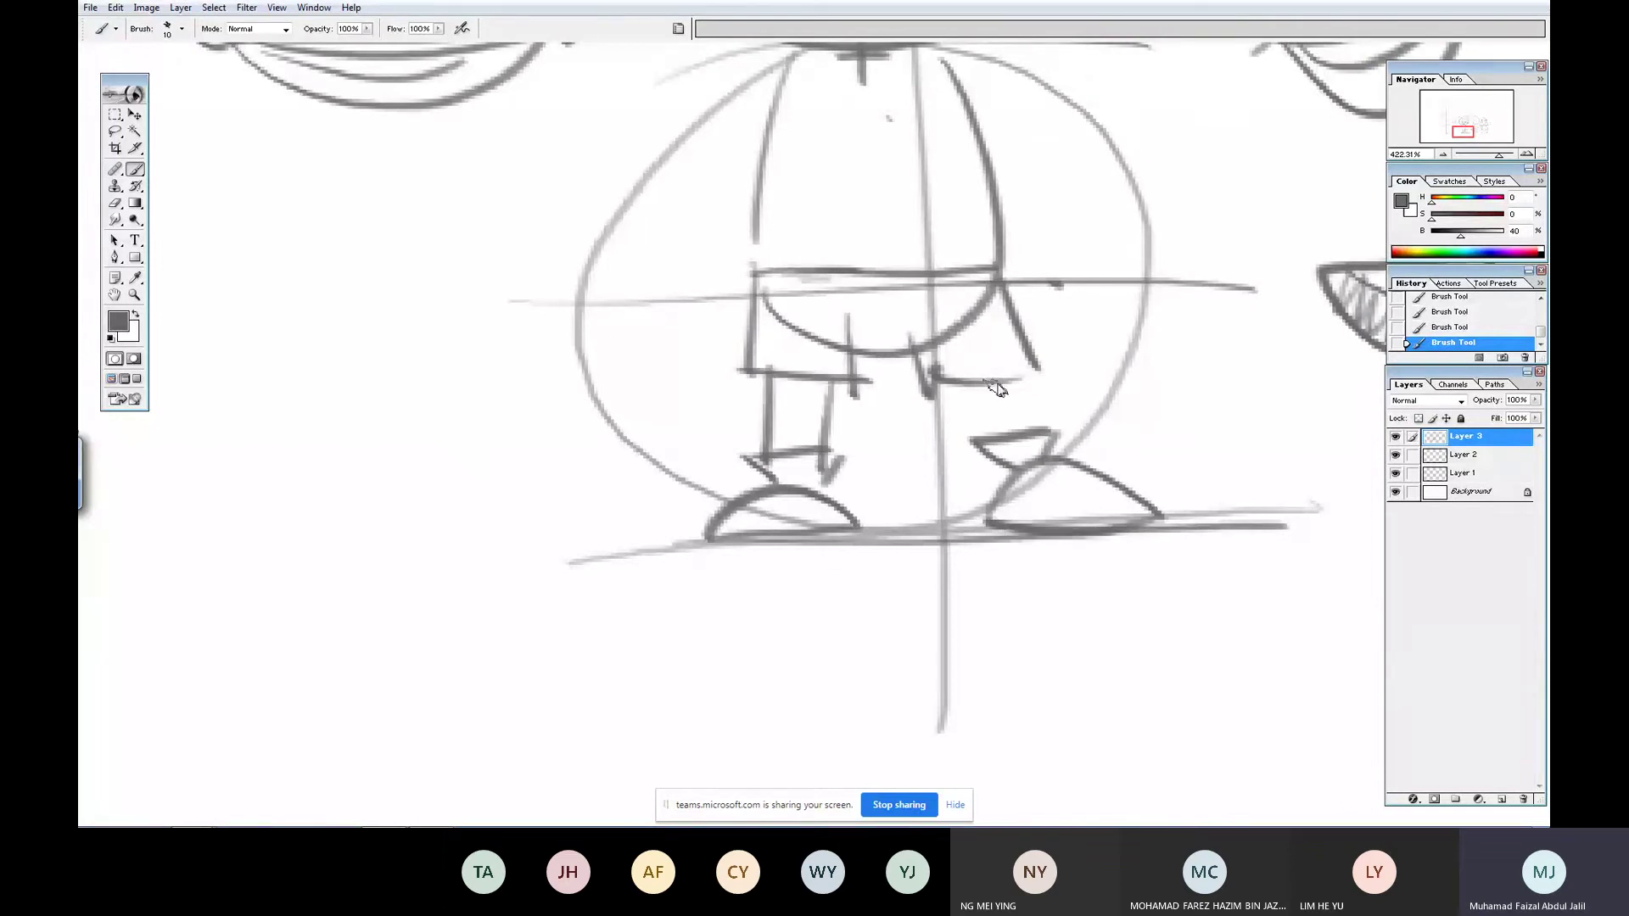
{"action": "left_click_drag", "start_coordinate": [955, 369], "coordinate": [986, 441]}
{"action": "left_click_drag", "start_coordinate": [1020, 382], "coordinate": [1044, 437]}
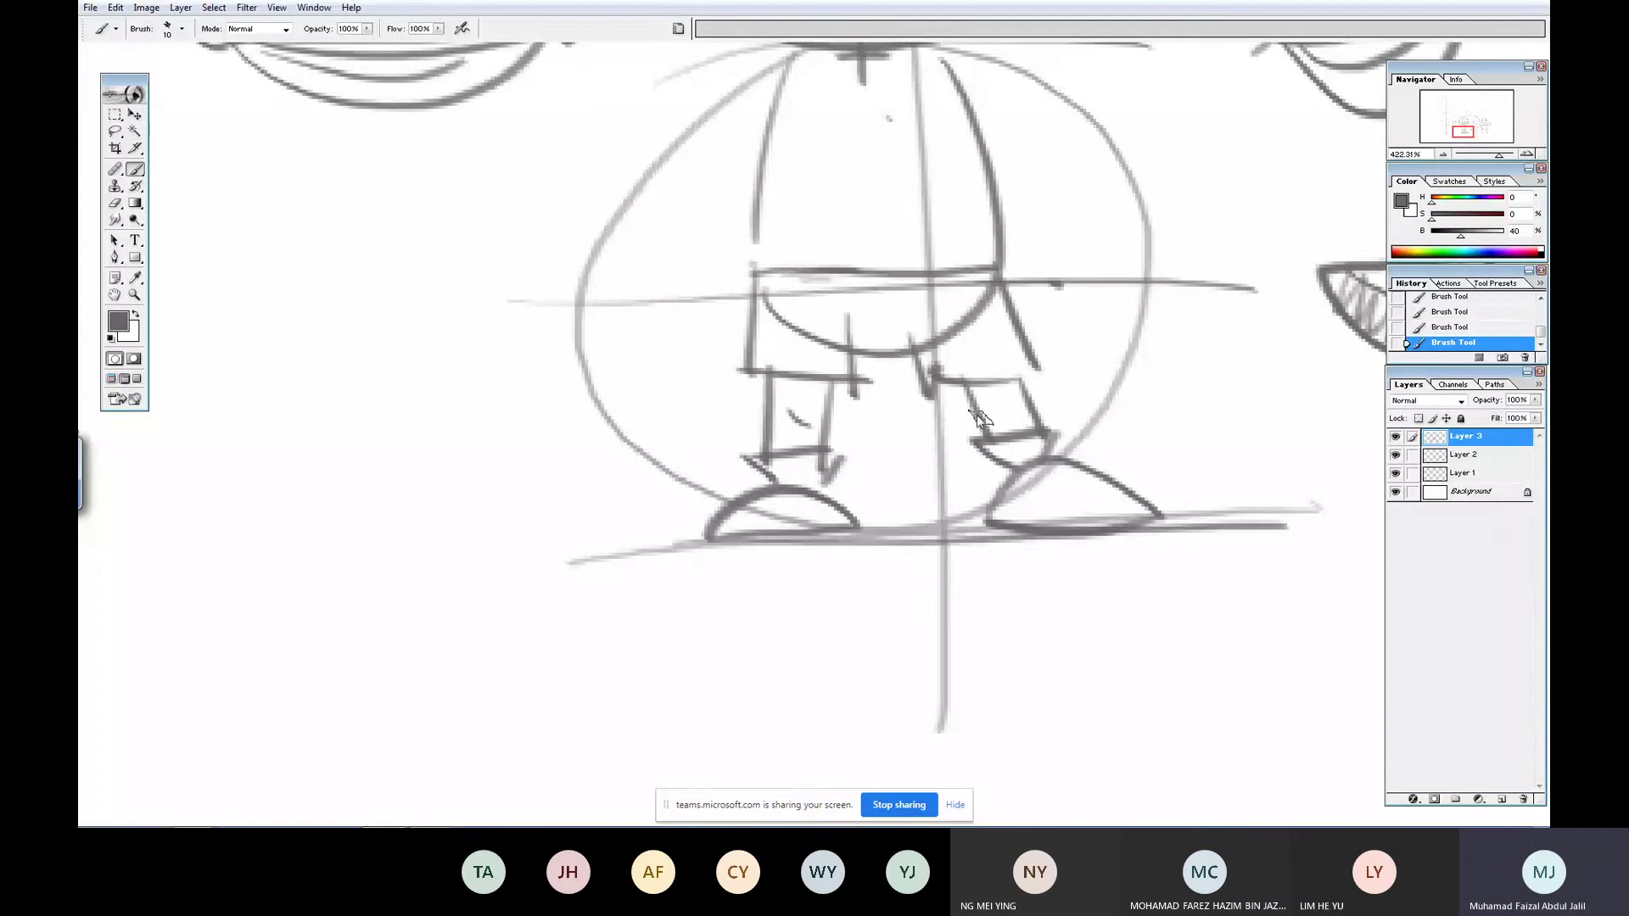
- Add sole lines and short lace strokes to both of the boy's shoes
{"action": "mouse_move", "coordinate": [984, 519]}
{"action": "left_mouse_down"}
{"action": "mouse_move", "coordinate": [1138, 514]}
{"action": "mouse_move", "coordinate": [1068, 488]}
{"action": "left_mouse_up"}
{"action": "left_click_drag", "start_coordinate": [1040, 466], "coordinate": [1050, 472]}
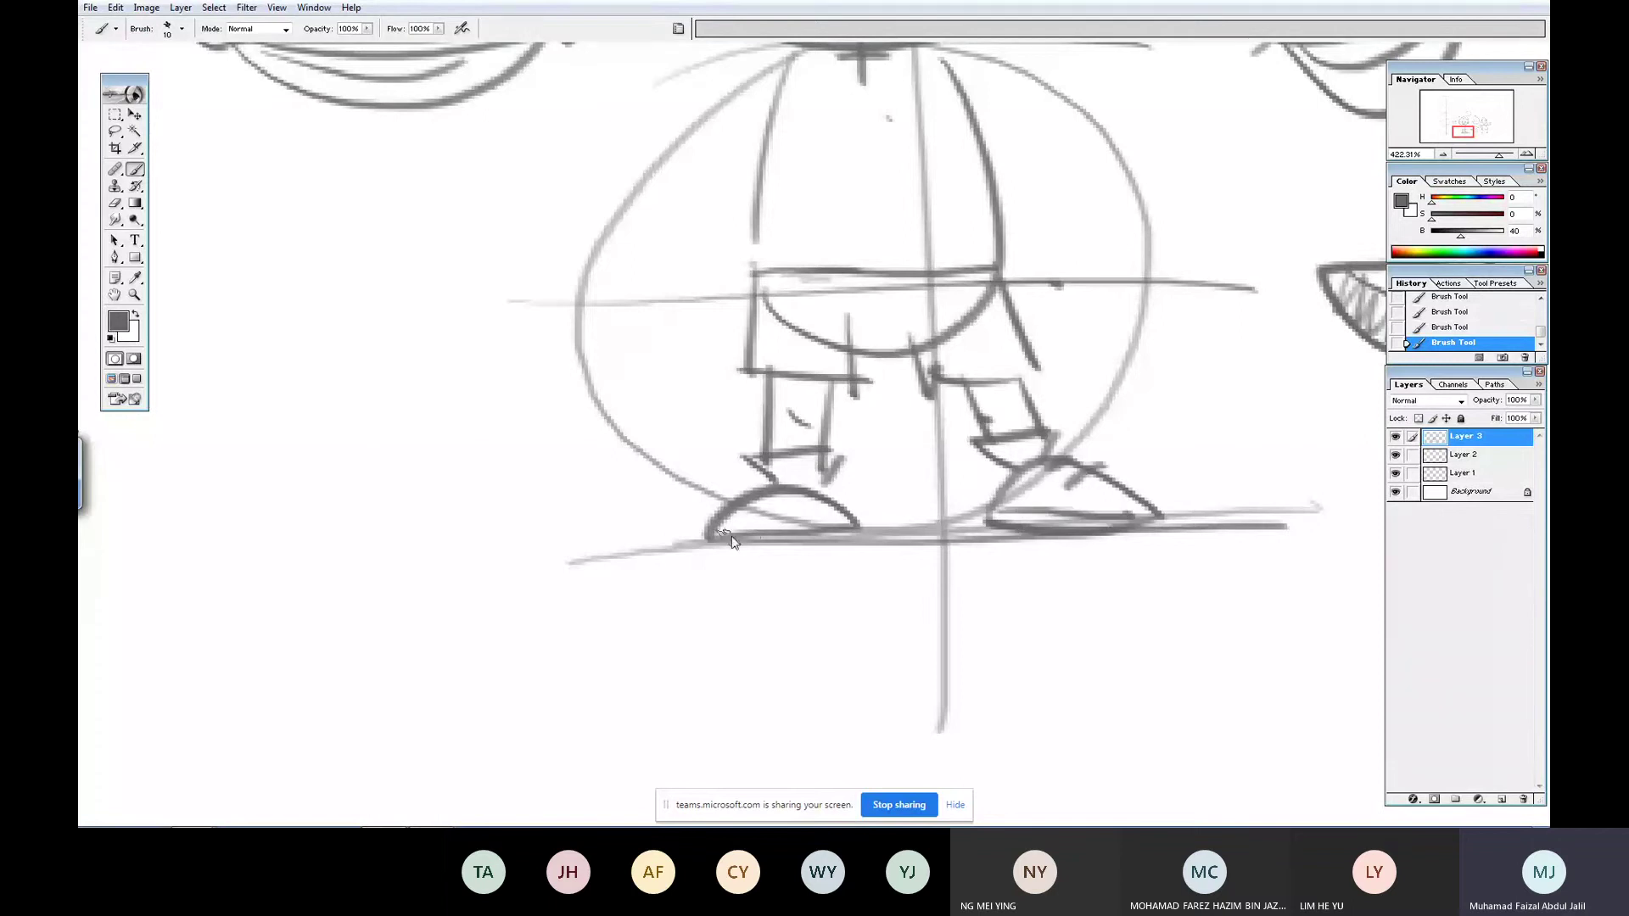
{"action": "left_click_drag", "start_coordinate": [713, 538], "coordinate": [869, 531]}
{"action": "left_click_drag", "start_coordinate": [747, 506], "coordinate": [770, 516]}
{"action": "left_click_drag", "start_coordinate": [742, 490], "coordinate": [778, 502]}
- Draw short sleeves sloping from the neck and a bent right-hand arm with its hand resting on the hip
{"action": "left_click_drag", "start_coordinate": [896, 263], "coordinate": [702, 507]}
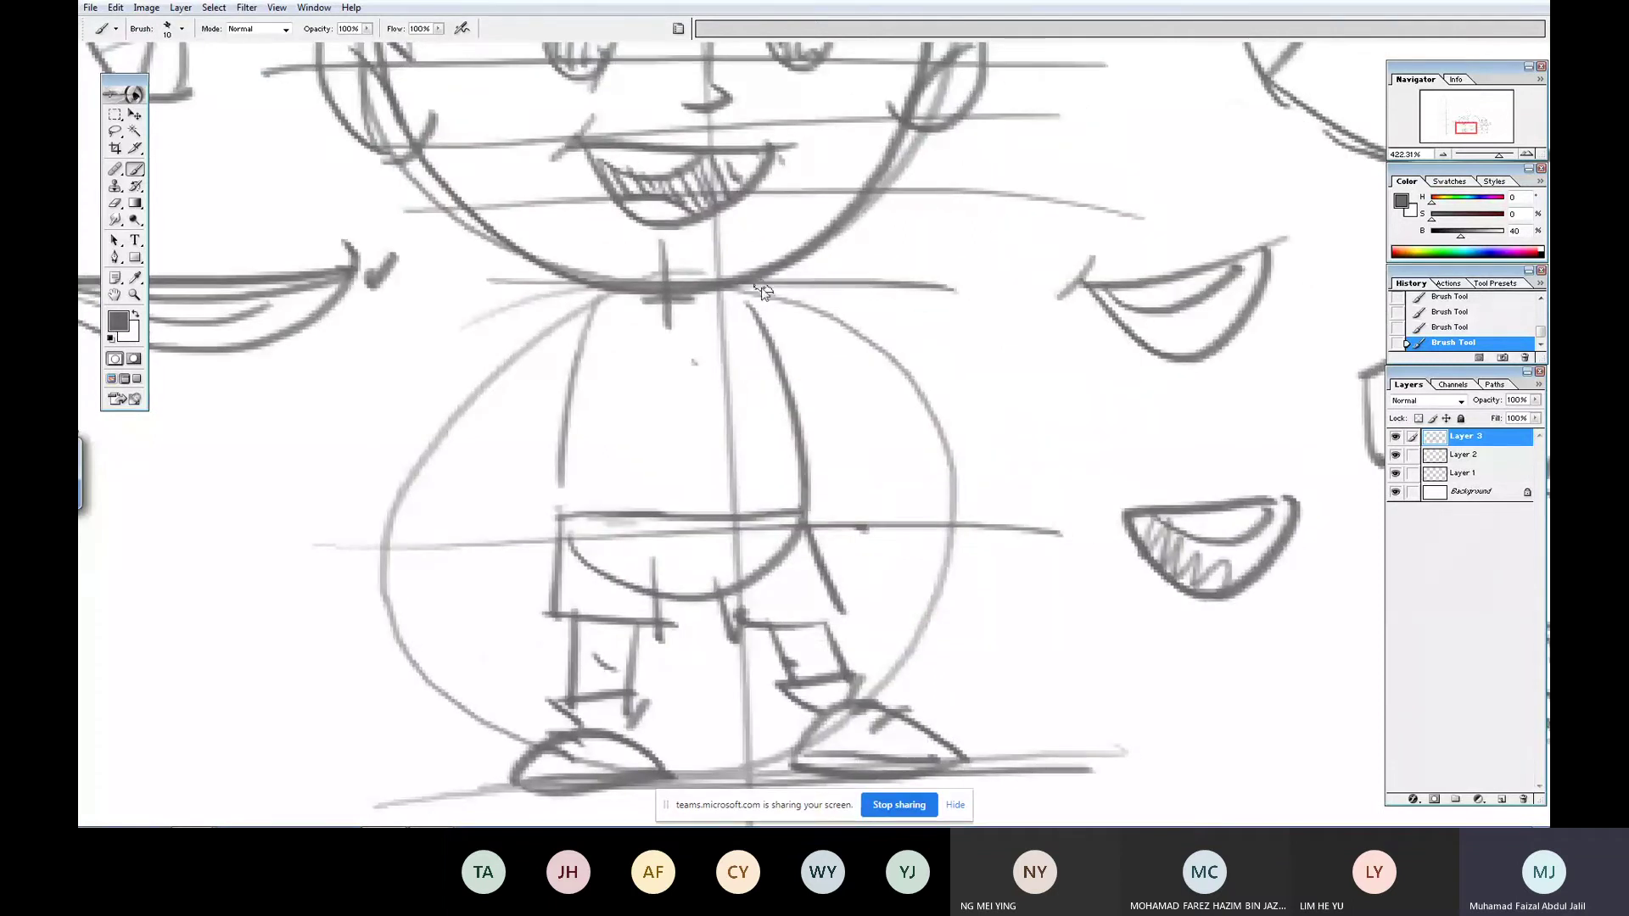
{"action": "mouse_move", "coordinate": [764, 291]}
{"action": "left_mouse_down"}
{"action": "mouse_move", "coordinate": [830, 318]}
{"action": "mouse_move", "coordinate": [810, 372]}
{"action": "left_mouse_up"}
{"action": "mouse_move", "coordinate": [596, 293]}
{"action": "left_mouse_down"}
{"action": "mouse_move", "coordinate": [519, 337]}
{"action": "mouse_move", "coordinate": [565, 392]}
{"action": "left_mouse_up"}
{"action": "left_click_drag", "start_coordinate": [825, 333], "coordinate": [902, 397]}
{"action": "left_click_drag", "start_coordinate": [916, 405], "coordinate": [832, 465]}
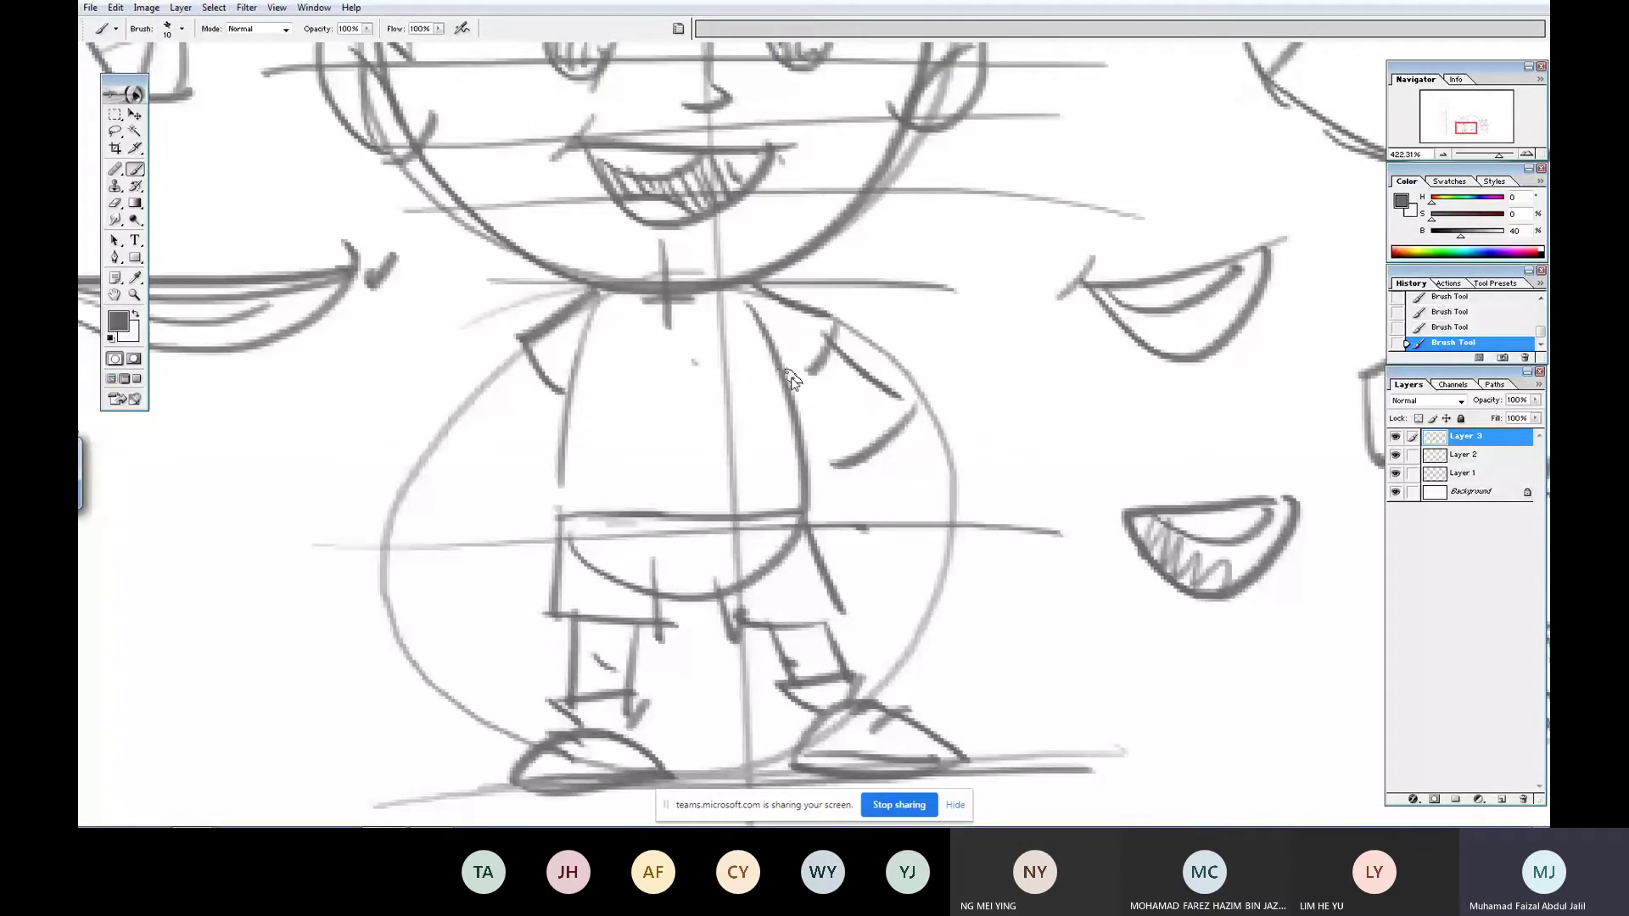
{"action": "mouse_move", "coordinate": [785, 374]}
{"action": "left_mouse_down"}
{"action": "mouse_move", "coordinate": [854, 417]}
{"action": "mouse_move", "coordinate": [840, 443]}
{"action": "left_mouse_up"}
{"action": "mouse_move", "coordinate": [790, 441]}
{"action": "left_mouse_down"}
{"action": "mouse_move", "coordinate": [862, 446]}
{"action": "mouse_move", "coordinate": [807, 512]}
{"action": "left_mouse_up"}
{"action": "left_click_drag", "start_coordinate": [803, 511], "coordinate": [800, 457]}
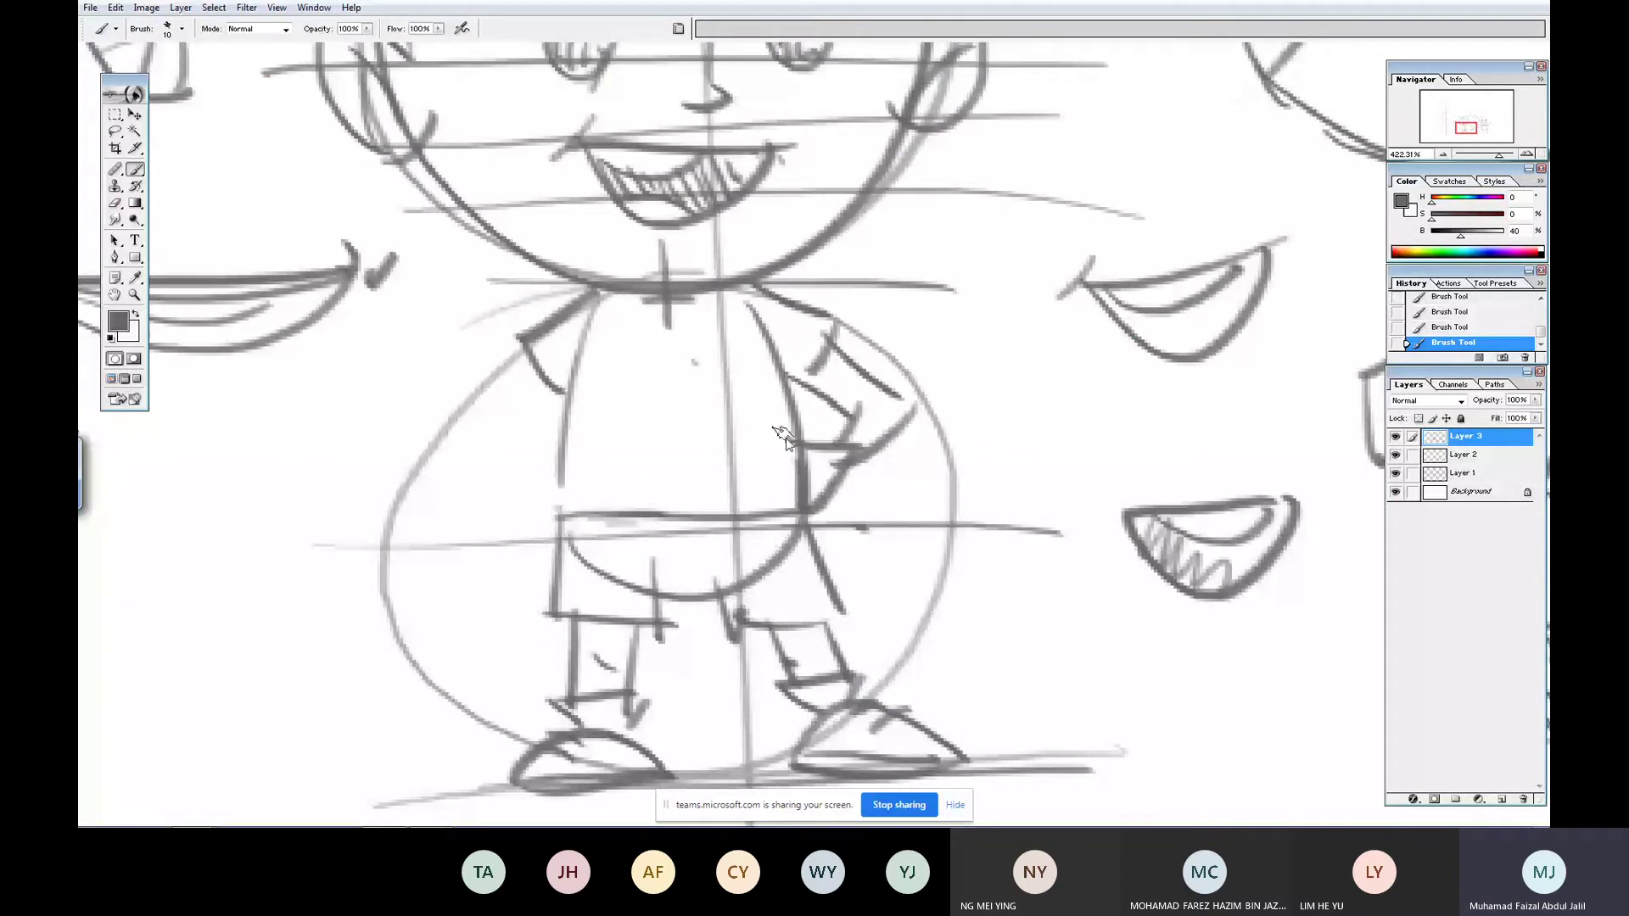
- Draw the left-hand arm bent at the elbow with a raised forearm and an open hand with a thumb
{"action": "left_click_drag", "start_coordinate": [552, 347], "coordinate": [425, 381]}
{"action": "mouse_move", "coordinate": [590, 393]}
{"action": "left_mouse_down"}
{"action": "mouse_move", "coordinate": [466, 480]}
{"action": "mouse_move", "coordinate": [408, 415]}
{"action": "mouse_move", "coordinate": [414, 318]}
{"action": "mouse_move", "coordinate": [380, 395]}
{"action": "mouse_move", "coordinate": [314, 345]}
{"action": "mouse_move", "coordinate": [421, 403]}
{"action": "mouse_move", "coordinate": [480, 484]}
{"action": "left_mouse_up"}
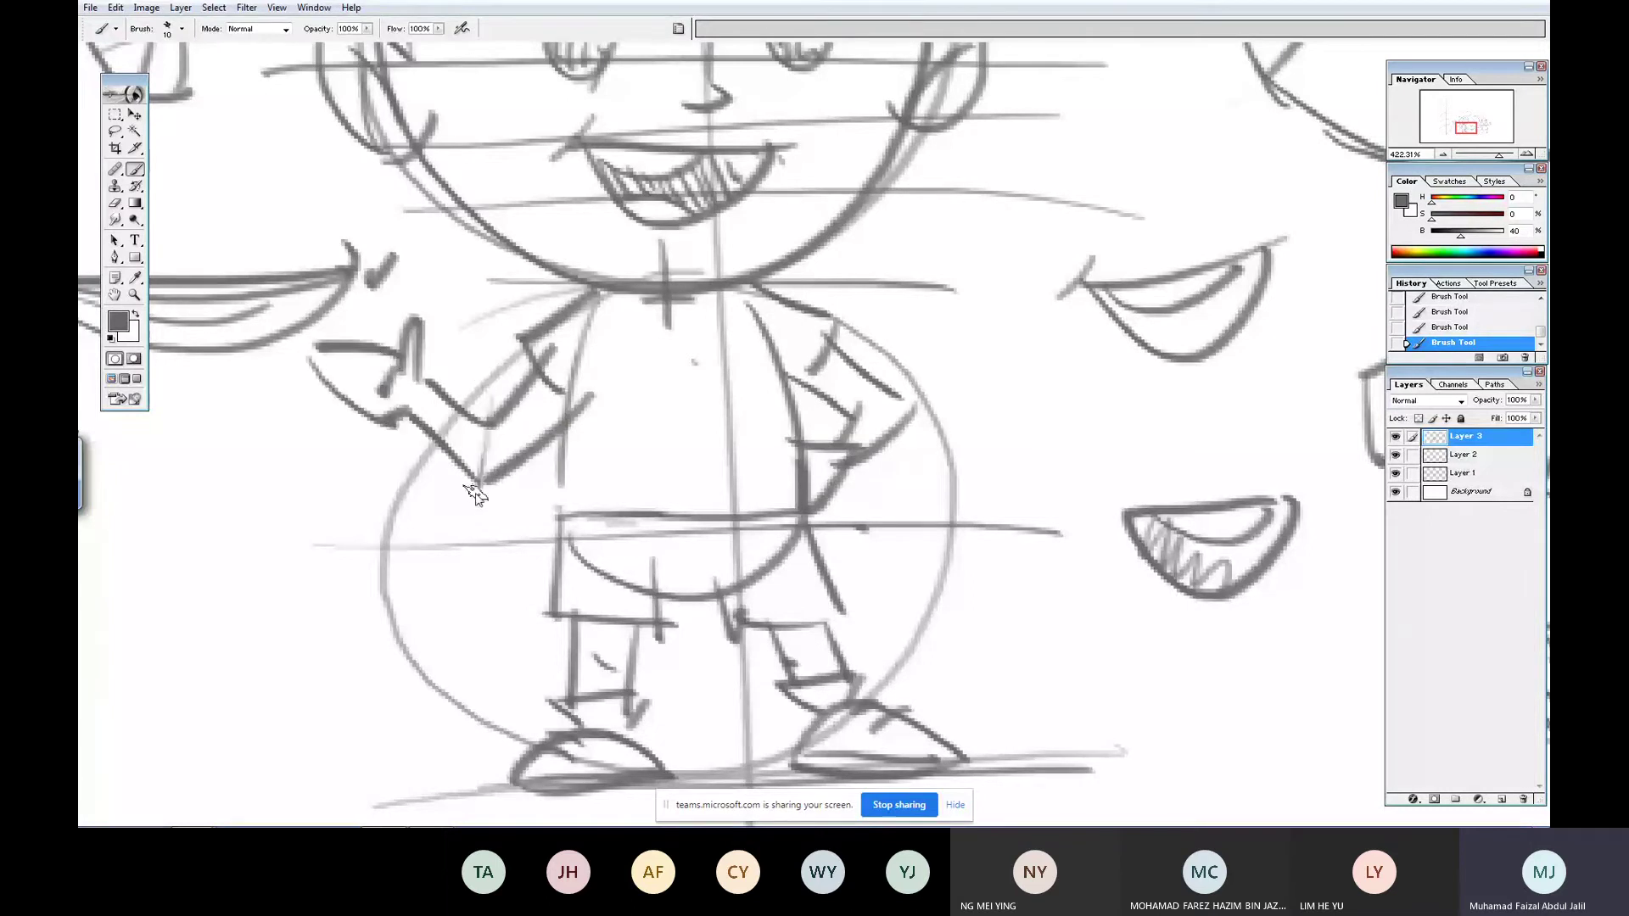
{"action": "left_click_drag", "start_coordinate": [441, 373], "coordinate": [421, 416]}
{"action": "left_click_drag", "start_coordinate": [560, 383], "coordinate": [599, 415]}
- Sketch a separate arm breakdown beside the boy: two rounded blocks for upper arm and forearm, and a triangular hand with thumb
{"action": "left_click_drag", "start_coordinate": [372, 519], "coordinate": [581, 331]}
{"action": "mouse_move", "coordinate": [640, 344]}
{"action": "left_mouse_down"}
{"action": "mouse_move", "coordinate": [529, 413]}
{"action": "mouse_move", "coordinate": [567, 466]}
{"action": "left_mouse_up"}
{"action": "mouse_move", "coordinate": [633, 348]}
{"action": "left_mouse_down"}
{"action": "mouse_move", "coordinate": [651, 373]}
{"action": "mouse_move", "coordinate": [556, 465]}
{"action": "left_mouse_up"}
{"action": "mouse_move", "coordinate": [507, 414]}
{"action": "left_mouse_down"}
{"action": "mouse_move", "coordinate": [479, 458]}
{"action": "mouse_move", "coordinate": [392, 344]}
{"action": "mouse_move", "coordinate": [405, 400]}
{"action": "mouse_move", "coordinate": [480, 456]}
{"action": "left_mouse_up"}
{"action": "left_click_drag", "start_coordinate": [369, 297], "coordinate": [316, 356]}
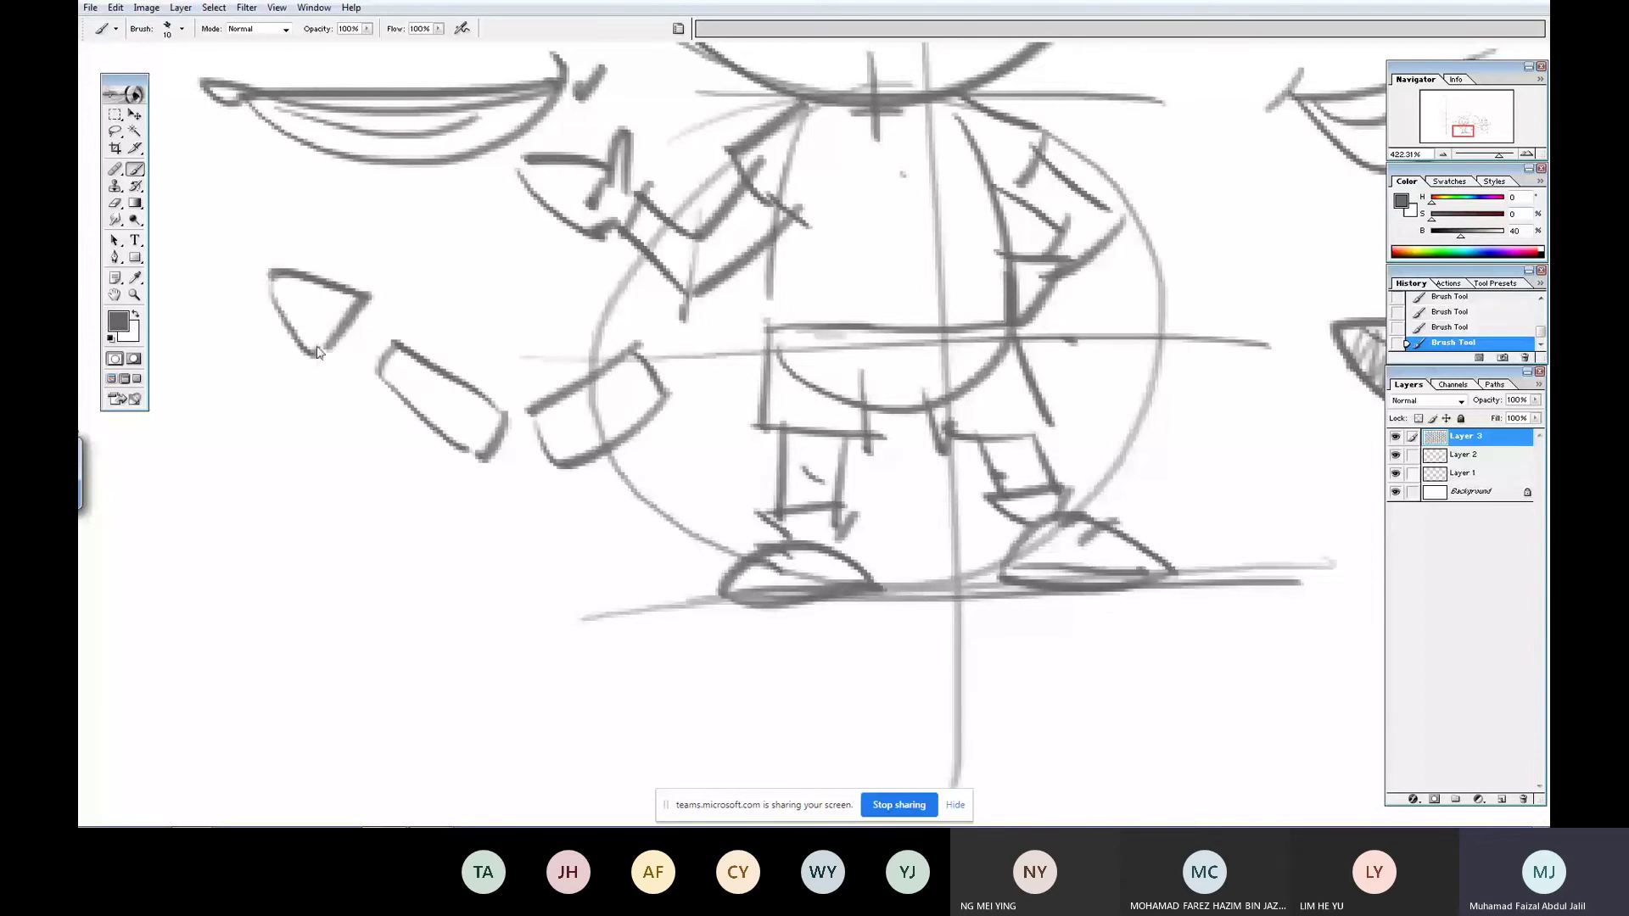
{"action": "left_click_drag", "start_coordinate": [339, 276], "coordinate": [375, 287]}
{"action": "left_click_drag", "start_coordinate": [342, 290], "coordinate": [312, 333]}
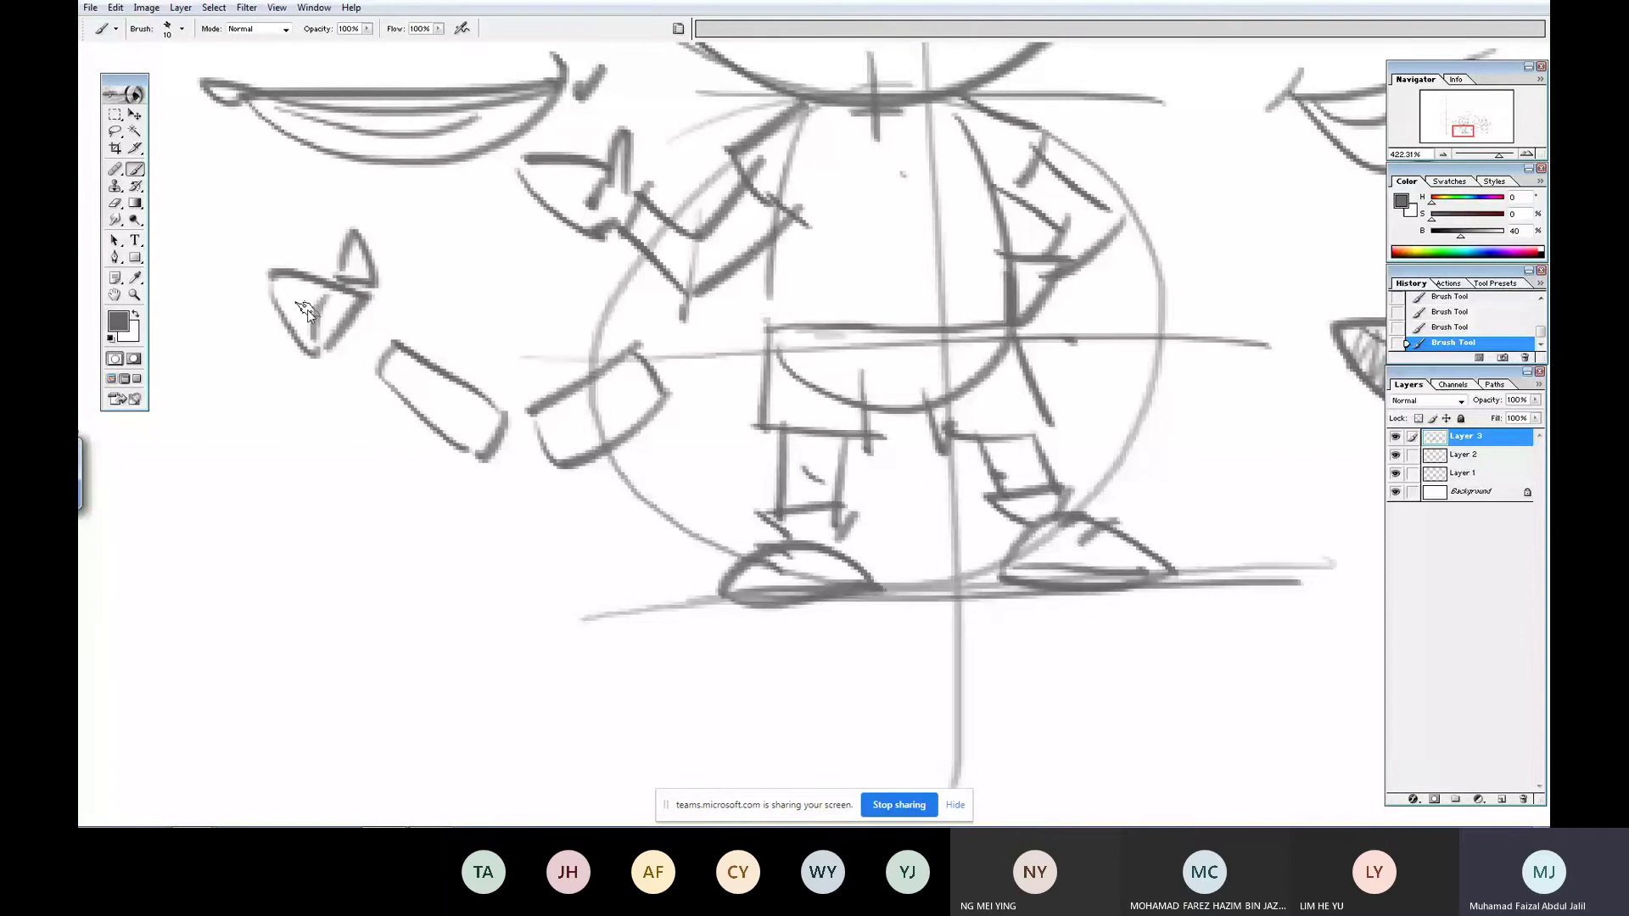
- Shade the boy's shorts with vertical hatching strokes from the waist line to the hems
{"action": "left_click_drag", "start_coordinate": [1122, 374], "coordinate": [1029, 386]}
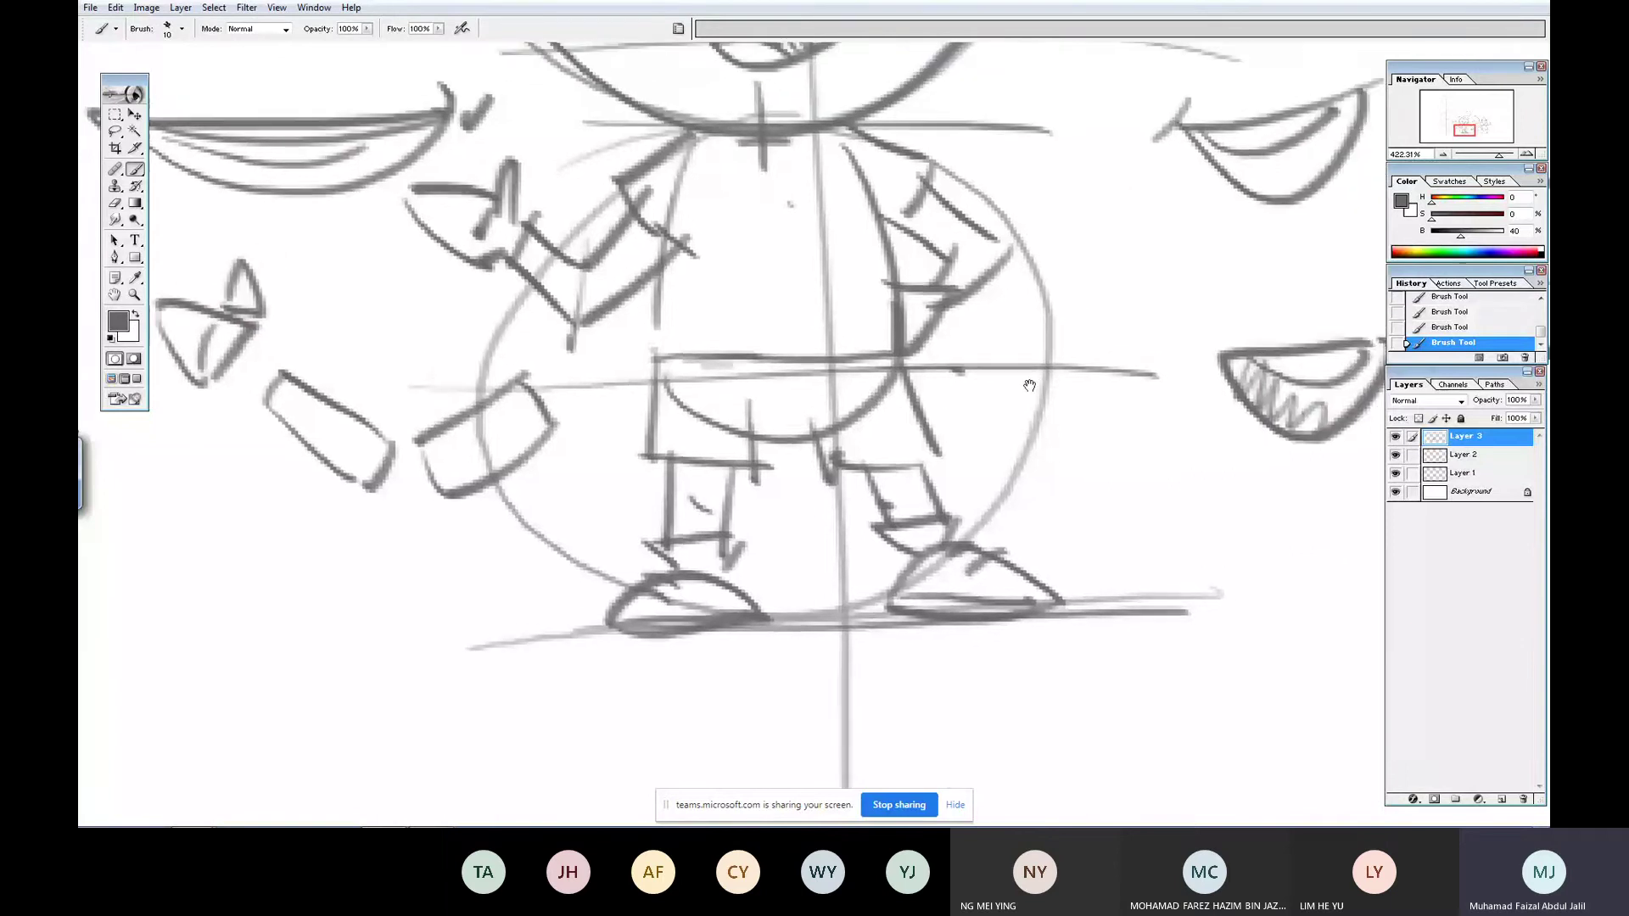
{"action": "left_click_drag", "start_coordinate": [664, 360], "coordinate": [663, 454]}
{"action": "left_click_drag", "start_coordinate": [677, 362], "coordinate": [688, 458]}
{"action": "mouse_move", "coordinate": [702, 365]}
{"action": "left_mouse_down"}
{"action": "mouse_move", "coordinate": [700, 458]}
{"action": "mouse_move", "coordinate": [717, 458]}
{"action": "left_mouse_up"}
{"action": "mouse_move", "coordinate": [736, 366]}
{"action": "left_mouse_down"}
{"action": "mouse_move", "coordinate": [735, 456]}
{"action": "mouse_move", "coordinate": [754, 450]}
{"action": "left_mouse_up"}
{"action": "mouse_move", "coordinate": [778, 369]}
{"action": "left_mouse_down"}
{"action": "mouse_move", "coordinate": [776, 433]}
{"action": "mouse_move", "coordinate": [796, 425]}
{"action": "left_mouse_up"}
{"action": "left_click_drag", "start_coordinate": [811, 358], "coordinate": [828, 454]}
{"action": "mouse_move", "coordinate": [837, 360]}
{"action": "left_mouse_down"}
{"action": "mouse_move", "coordinate": [840, 445]}
{"action": "mouse_move", "coordinate": [870, 454]}
{"action": "left_mouse_up"}
{"action": "mouse_move", "coordinate": [874, 369]}
{"action": "left_mouse_down"}
{"action": "mouse_move", "coordinate": [894, 437]}
{"action": "mouse_move", "coordinate": [913, 429]}
{"action": "left_mouse_up"}
- Draw a curved shirt collar below the chin and thick filled eyebrows above the boy's eyes
{"action": "left_click_drag", "start_coordinate": [937, 168], "coordinate": [900, 401]}
{"action": "left_click_drag", "start_coordinate": [688, 372], "coordinate": [760, 374]}
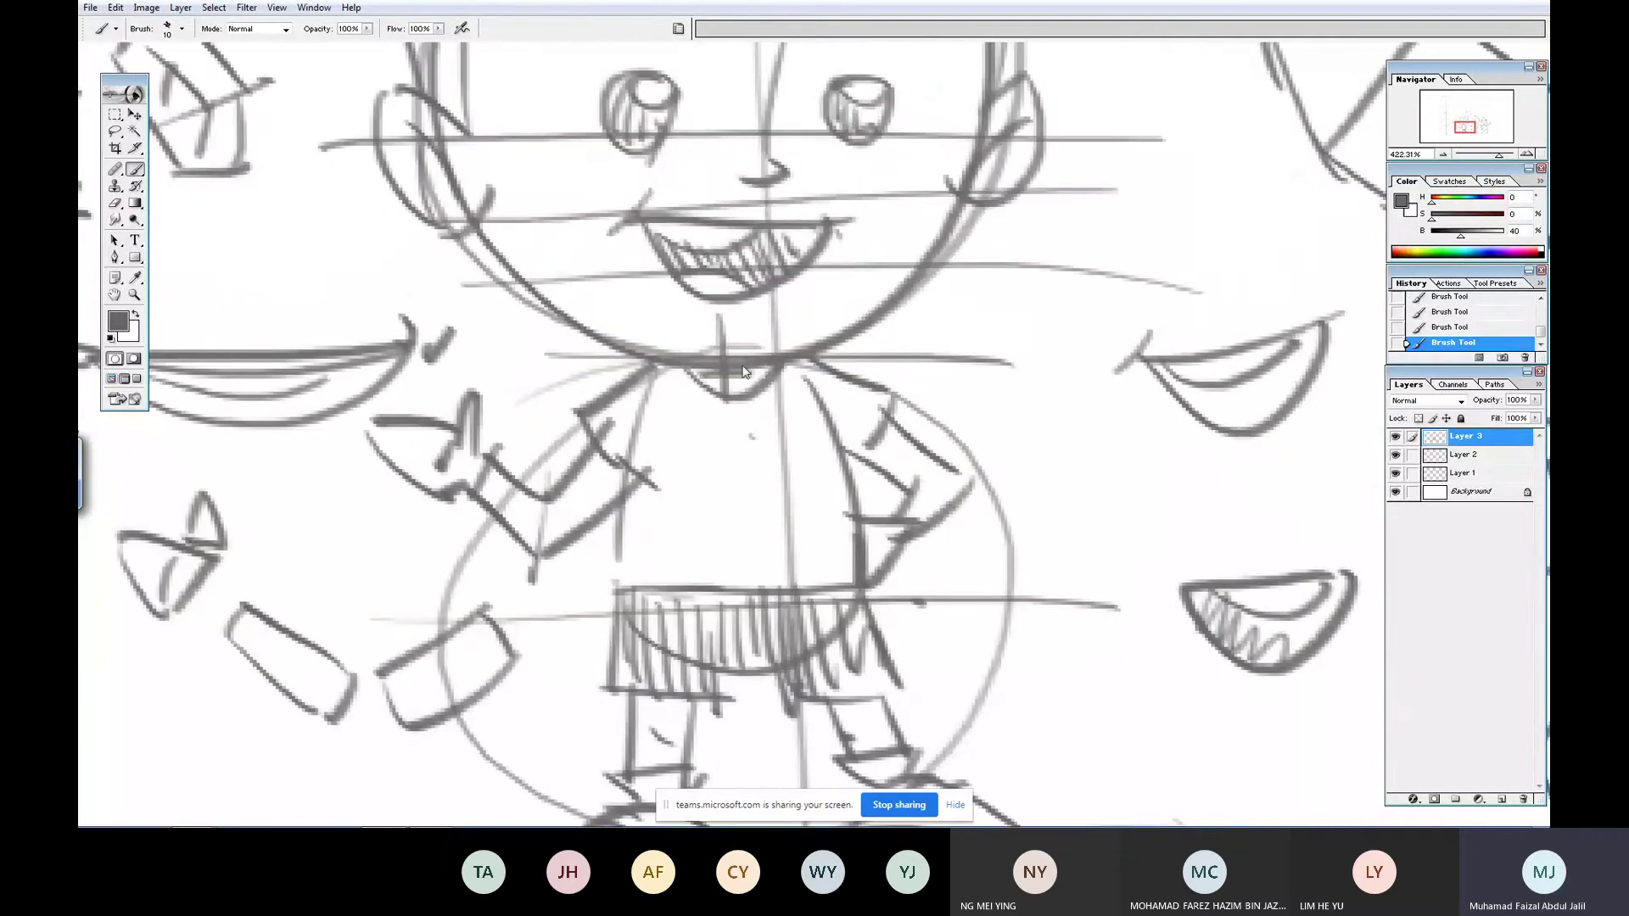
{"action": "left_click_drag", "start_coordinate": [881, 252], "coordinate": [779, 566]}
{"action": "left_click_drag", "start_coordinate": [734, 325], "coordinate": [813, 349]}
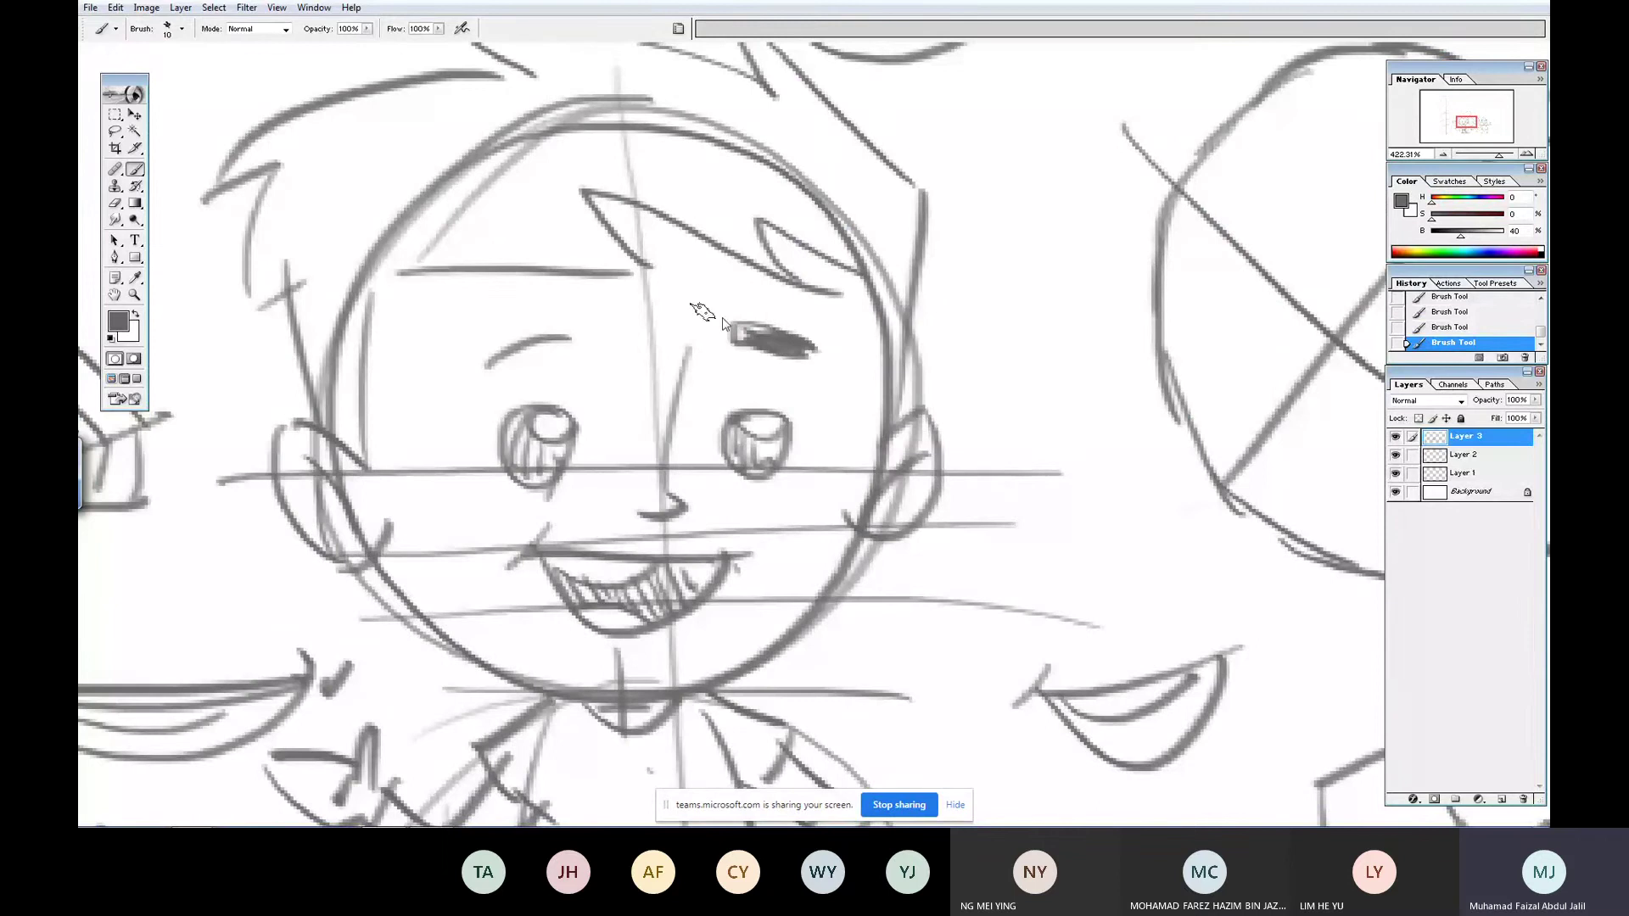
{"action": "left_click_drag", "start_coordinate": [570, 339], "coordinate": [484, 373]}
{"action": "mouse_move", "coordinate": [488, 273]}
{"action": "left_mouse_down"}
{"action": "mouse_move", "coordinate": [538, 375]}
{"action": "mouse_move", "coordinate": [390, 535]}
{"action": "mouse_move", "coordinate": [352, 443]}
{"action": "mouse_move", "coordinate": [417, 342]}
{"action": "left_mouse_up"}
{"action": "left_click_drag", "start_coordinate": [604, 155], "coordinate": [704, 217]}
- Draw two stacked circles in the empty area beyond the triangle-headed figure, with a vertical centre line and a horizontal line where they meet
{"action": "key", "text": "ctrl+0"}
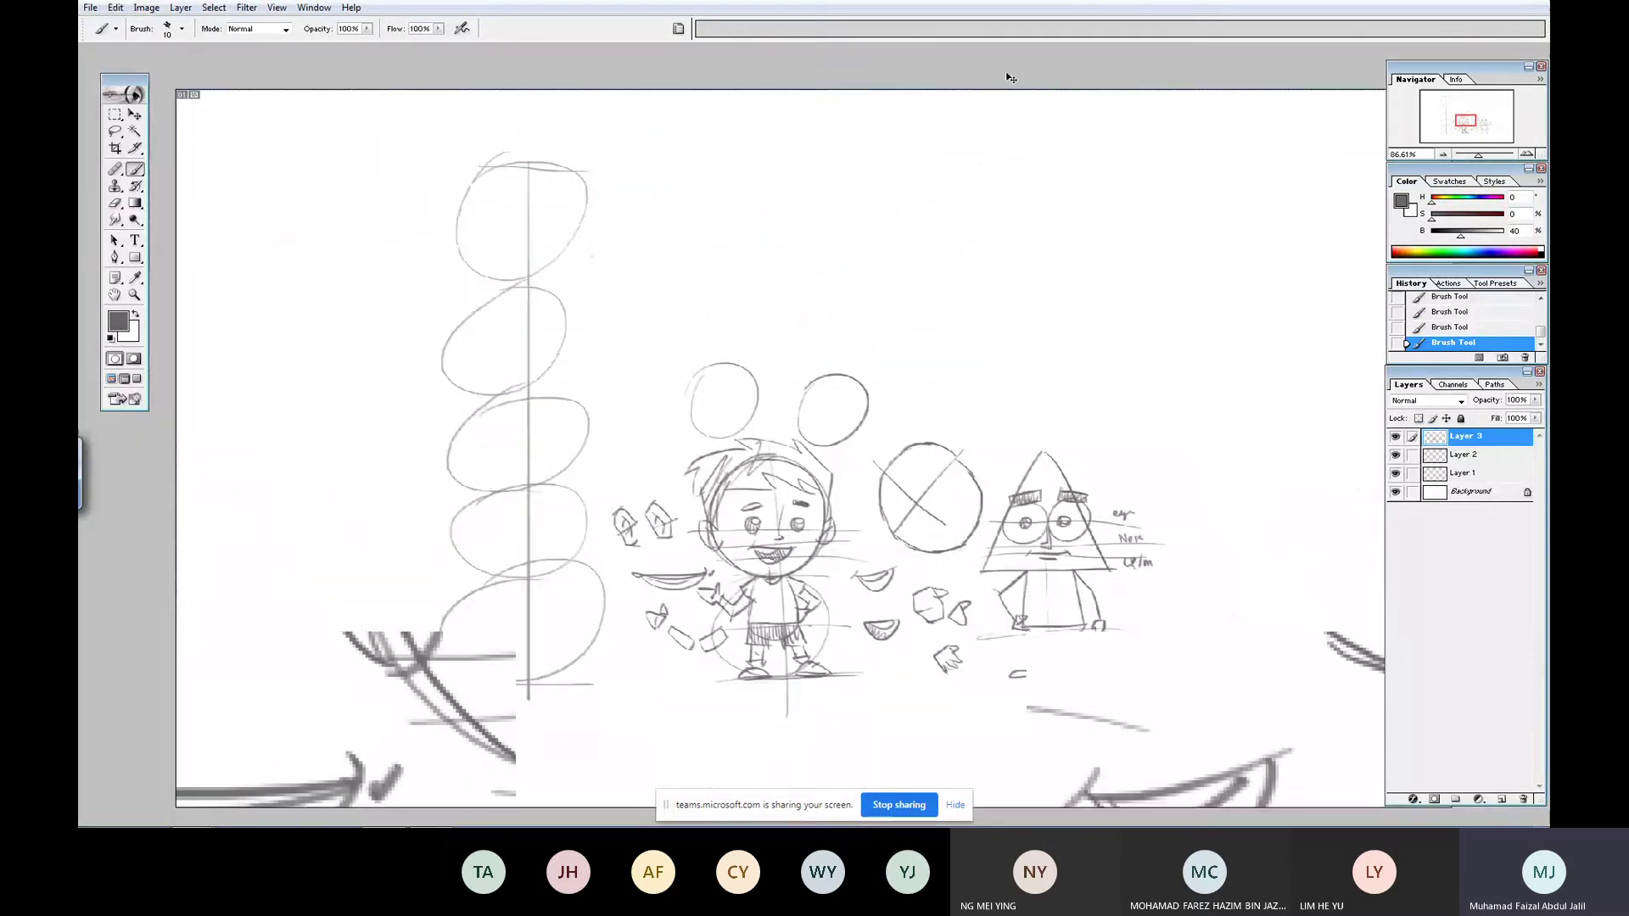
{"action": "key", "text": "ctrl+minus"}
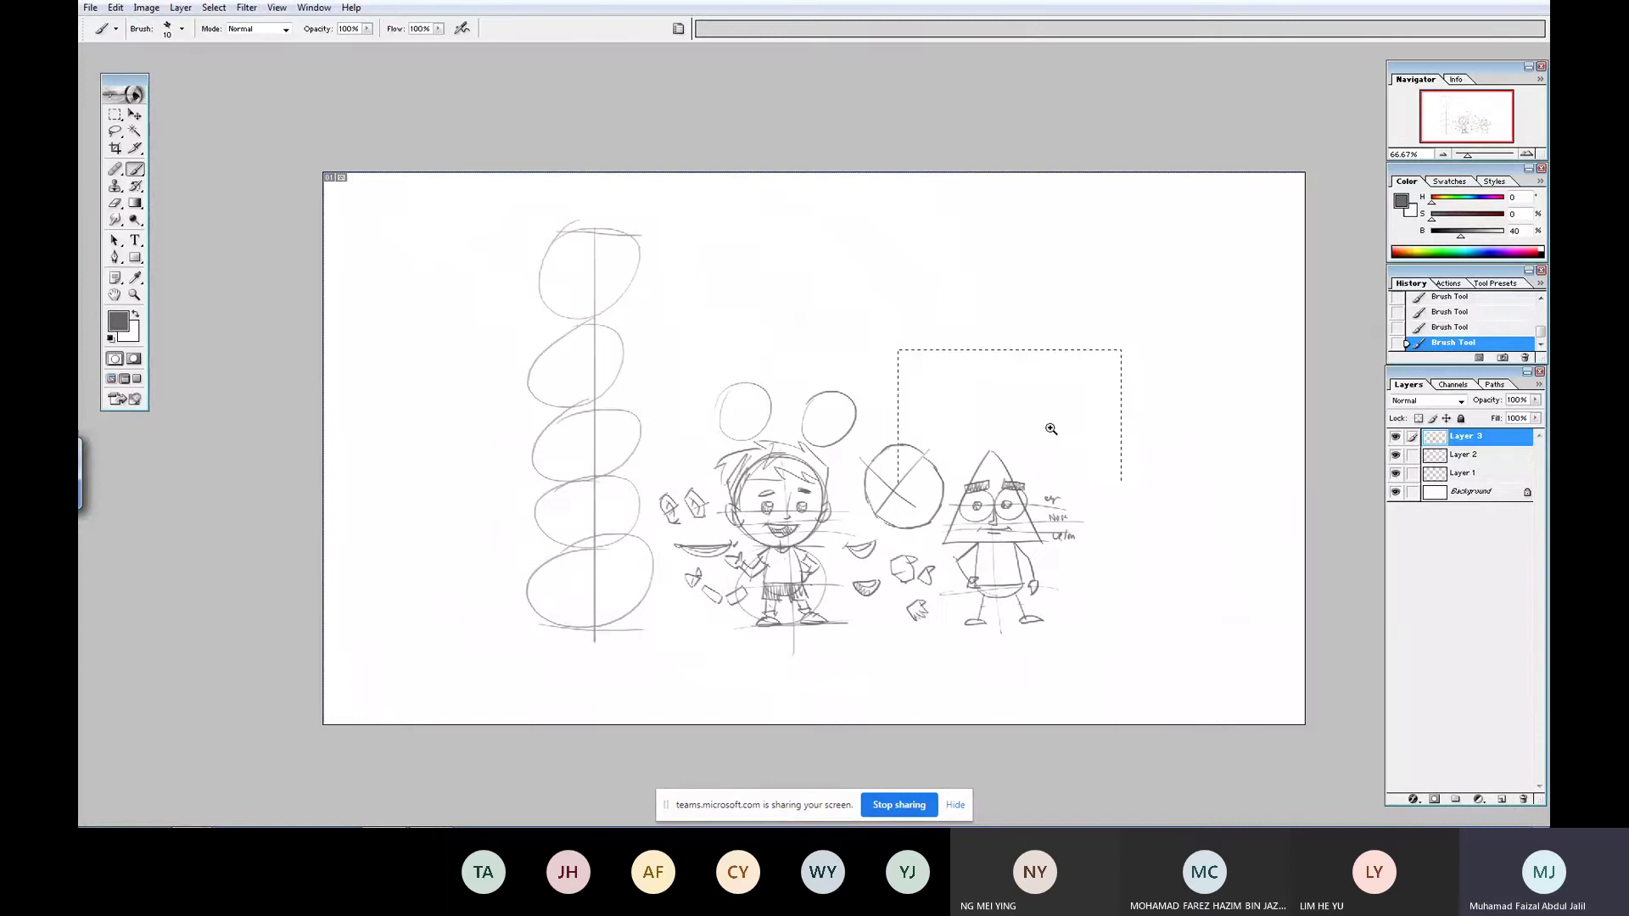
{"action": "left_click_drag", "start_coordinate": [1051, 429], "coordinate": [1319, 672]}
{"action": "left_click_drag", "start_coordinate": [767, 139], "coordinate": [1448, 745]}
{"action": "key", "text": "Tab"}
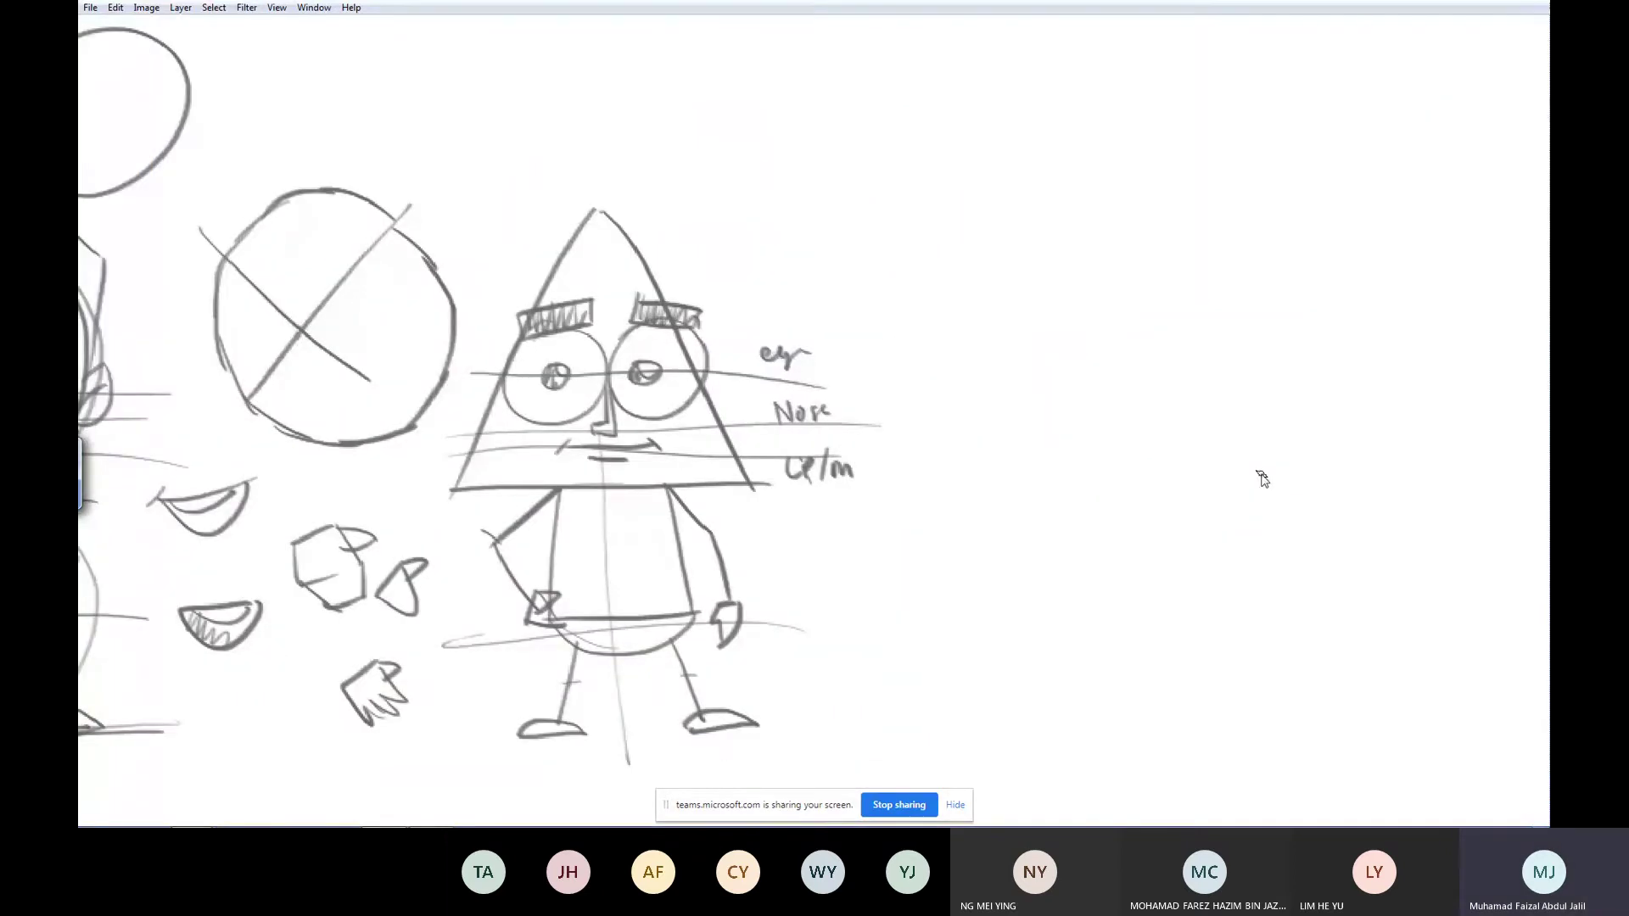
{"action": "left_click_drag", "start_coordinate": [936, 136], "coordinate": [1468, 744]}
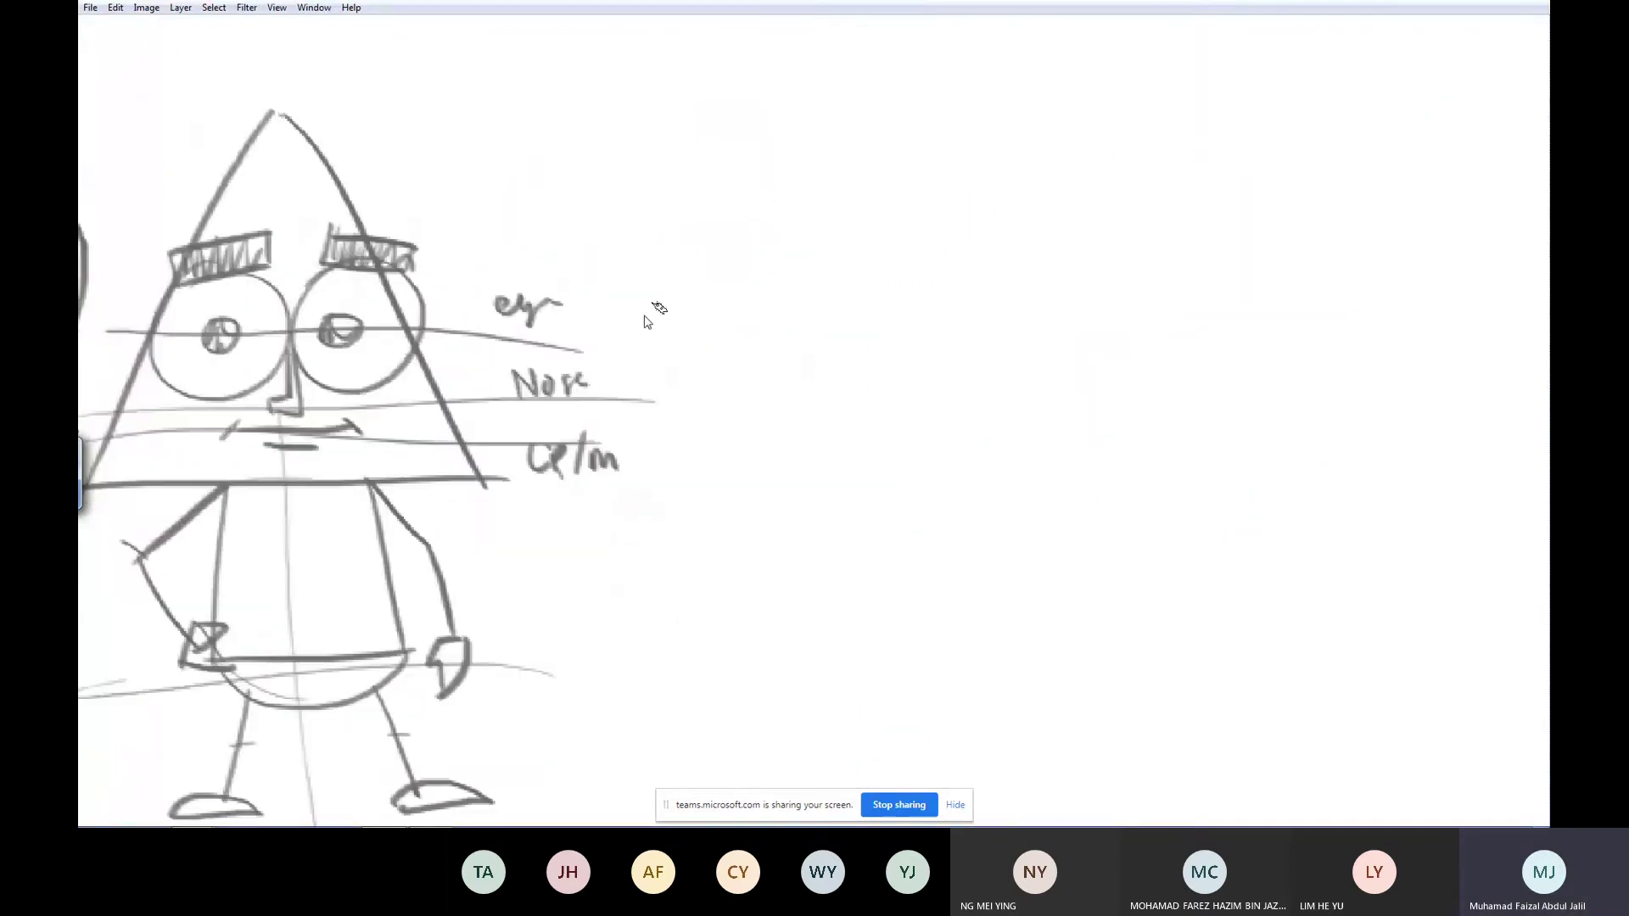
{"action": "mouse_move", "coordinate": [1042, 100]}
{"action": "left_mouse_down"}
{"action": "mouse_move", "coordinate": [898, 218]}
{"action": "mouse_move", "coordinate": [911, 195]}
{"action": "left_mouse_up"}
{"action": "left_click_drag", "start_coordinate": [1116, 497], "coordinate": [1102, 332]}
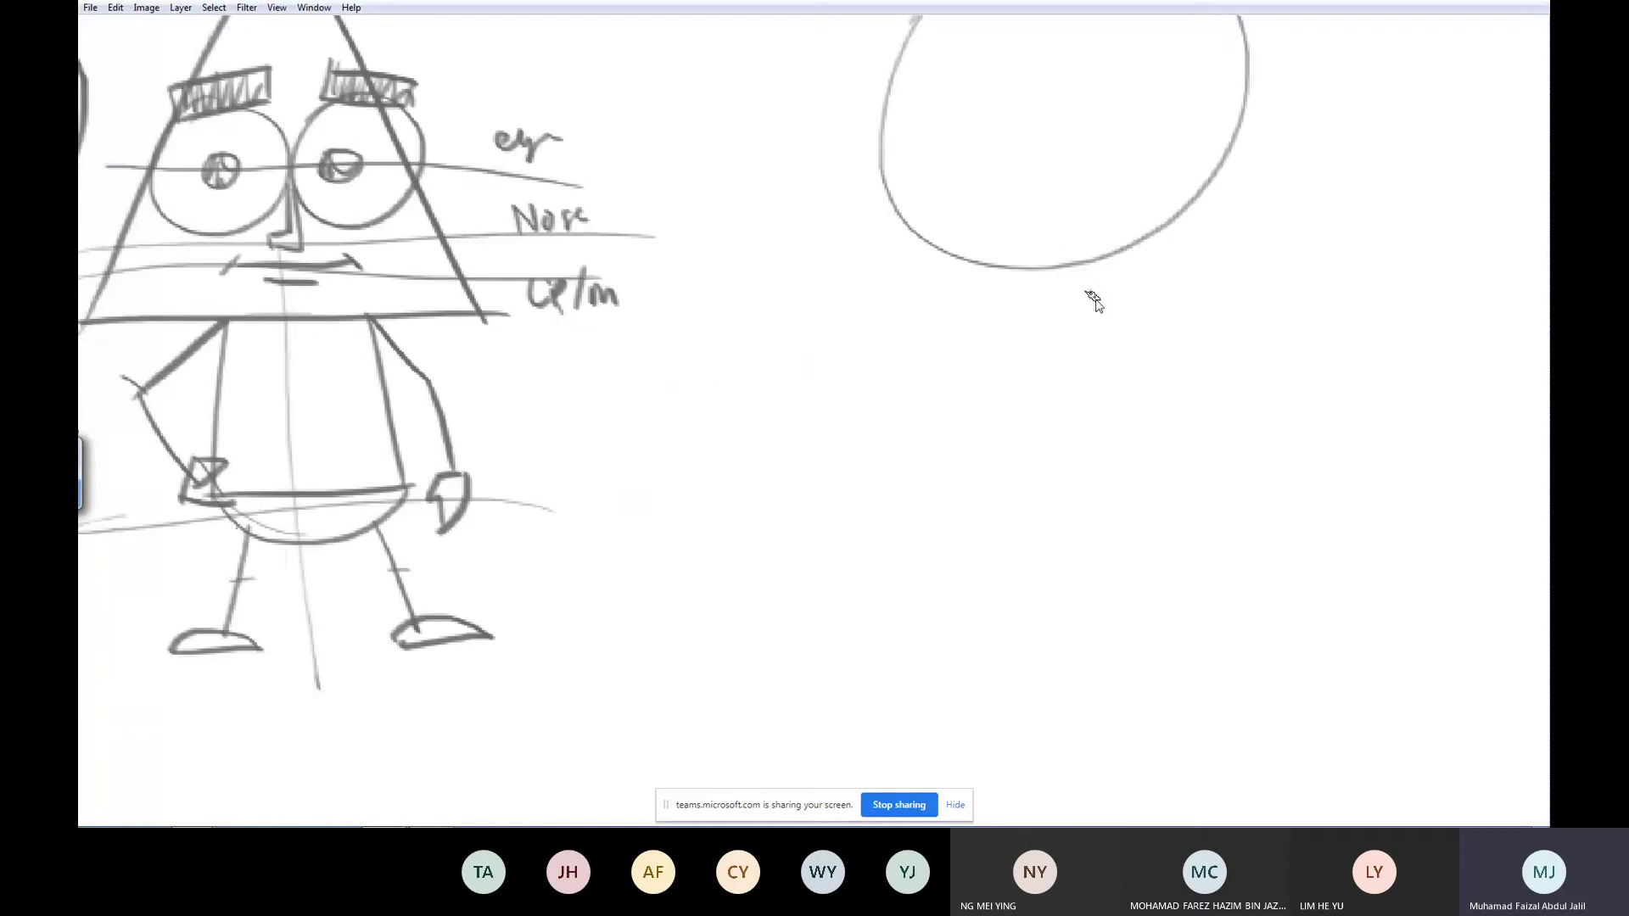
{"action": "mouse_move", "coordinate": [1095, 272]}
{"action": "left_mouse_down"}
{"action": "mouse_move", "coordinate": [1241, 541]}
{"action": "mouse_move", "coordinate": [973, 306]}
{"action": "left_mouse_up"}
{"action": "left_click_drag", "start_coordinate": [1148, 223], "coordinate": [1146, 393]}
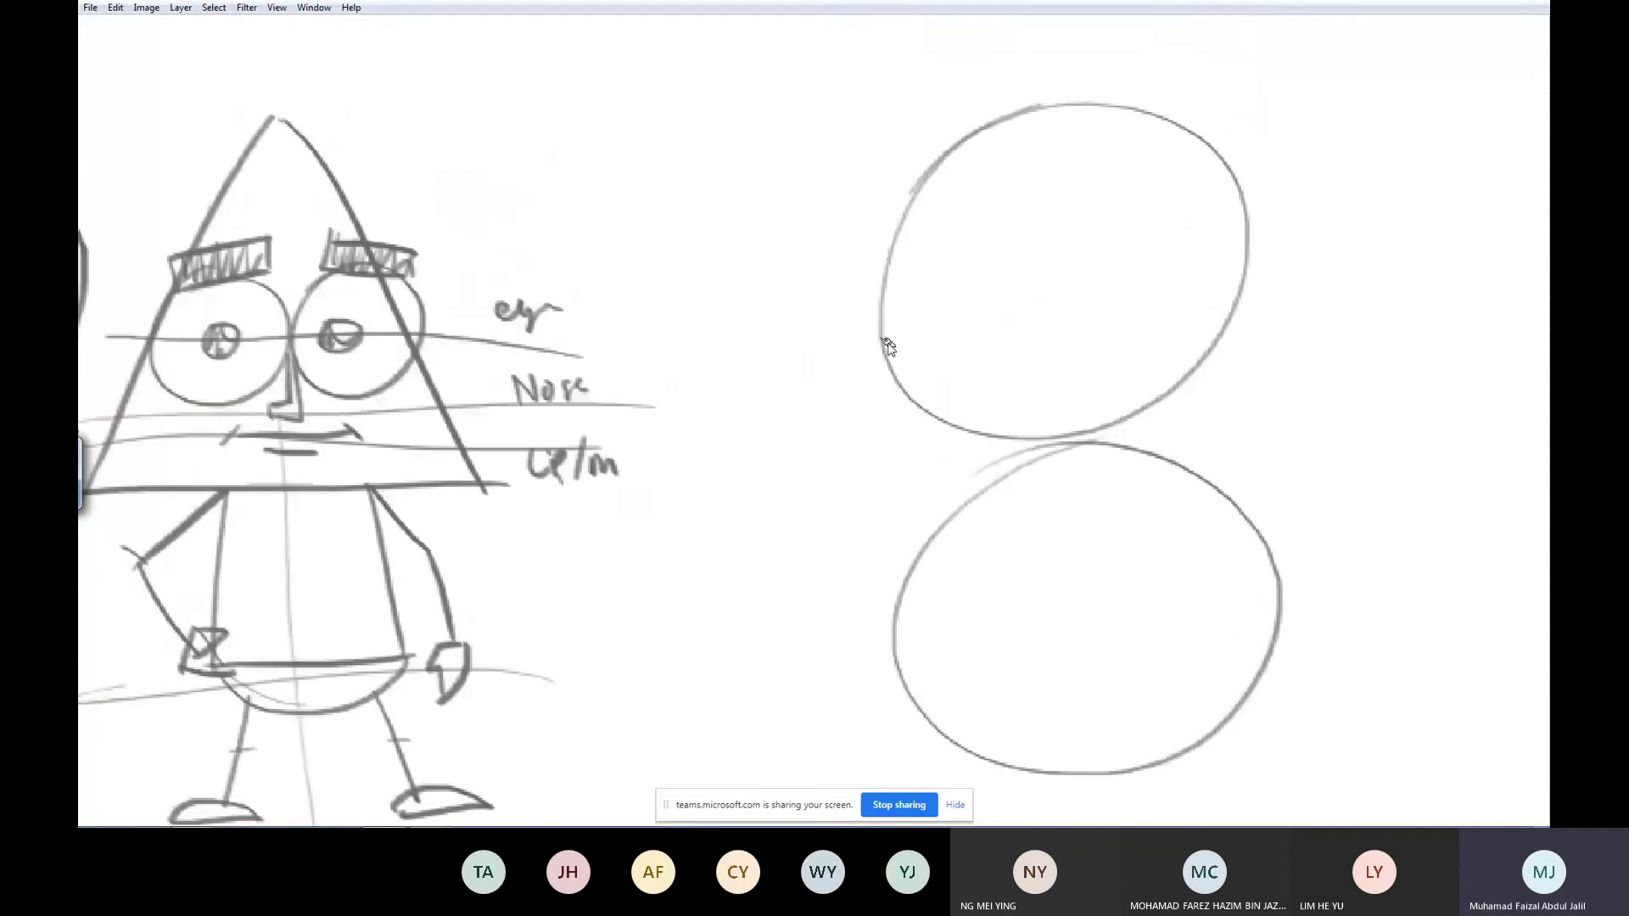
{"action": "left_click_drag", "start_coordinate": [1066, 114], "coordinate": [1090, 772]}
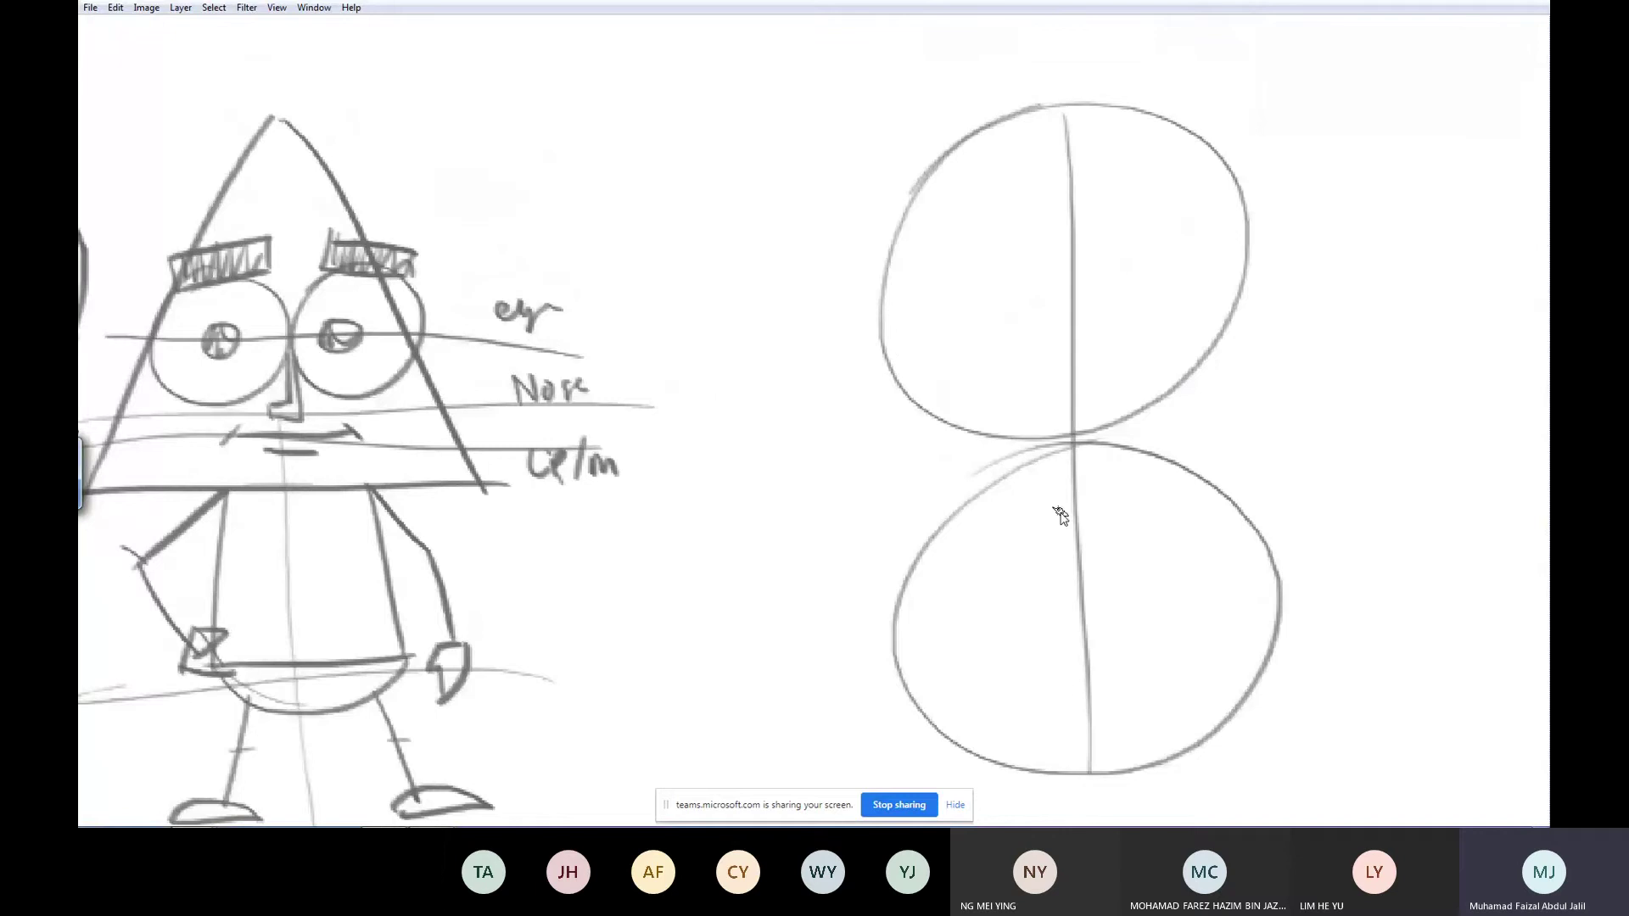
{"action": "left_click_drag", "start_coordinate": [966, 445], "coordinate": [1230, 448]}
- Block in a helmet-like head in the upper circle with a curved top, tapered sides, flat chin line and triangular side pieces
{"action": "scroll", "coordinate": [1200, 414], "scroll_direction": "up", "scroll_amount": 1}
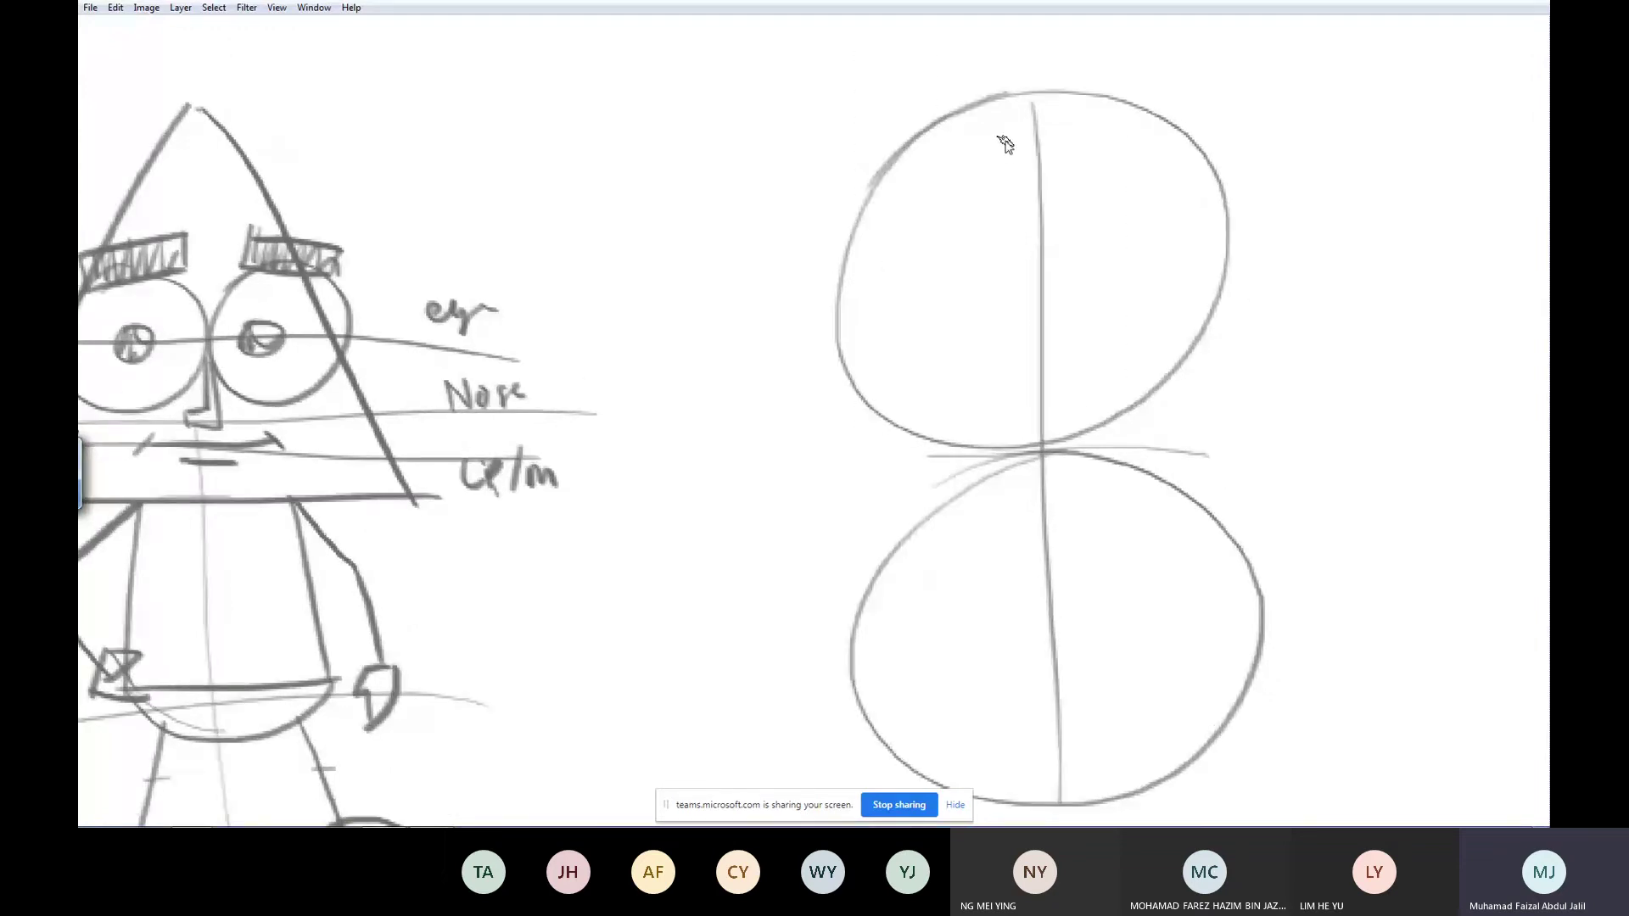
{"action": "left_click_drag", "start_coordinate": [807, 82], "coordinate": [1159, 598]}
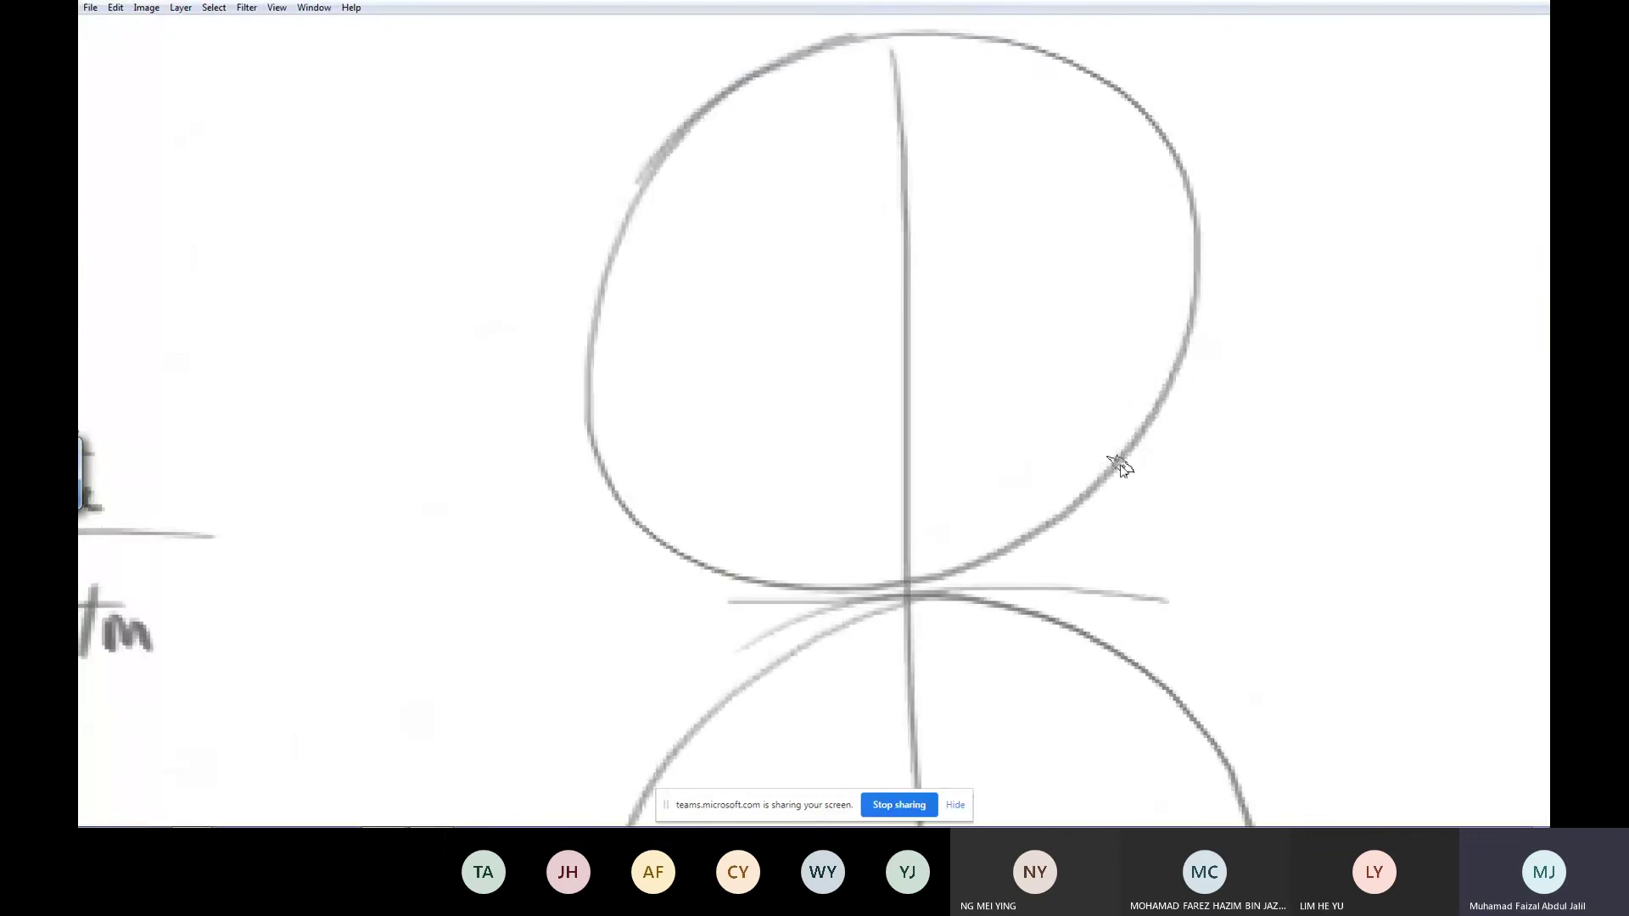
{"action": "mouse_move", "coordinate": [1025, 61]}
{"action": "left_mouse_down"}
{"action": "mouse_move", "coordinate": [677, 145]}
{"action": "mouse_move", "coordinate": [684, 353]}
{"action": "mouse_move", "coordinate": [713, 447]}
{"action": "left_mouse_up"}
{"action": "left_click_drag", "start_coordinate": [1072, 80], "coordinate": [1027, 501]}
{"action": "left_click_drag", "start_coordinate": [757, 515], "coordinate": [1026, 510]}
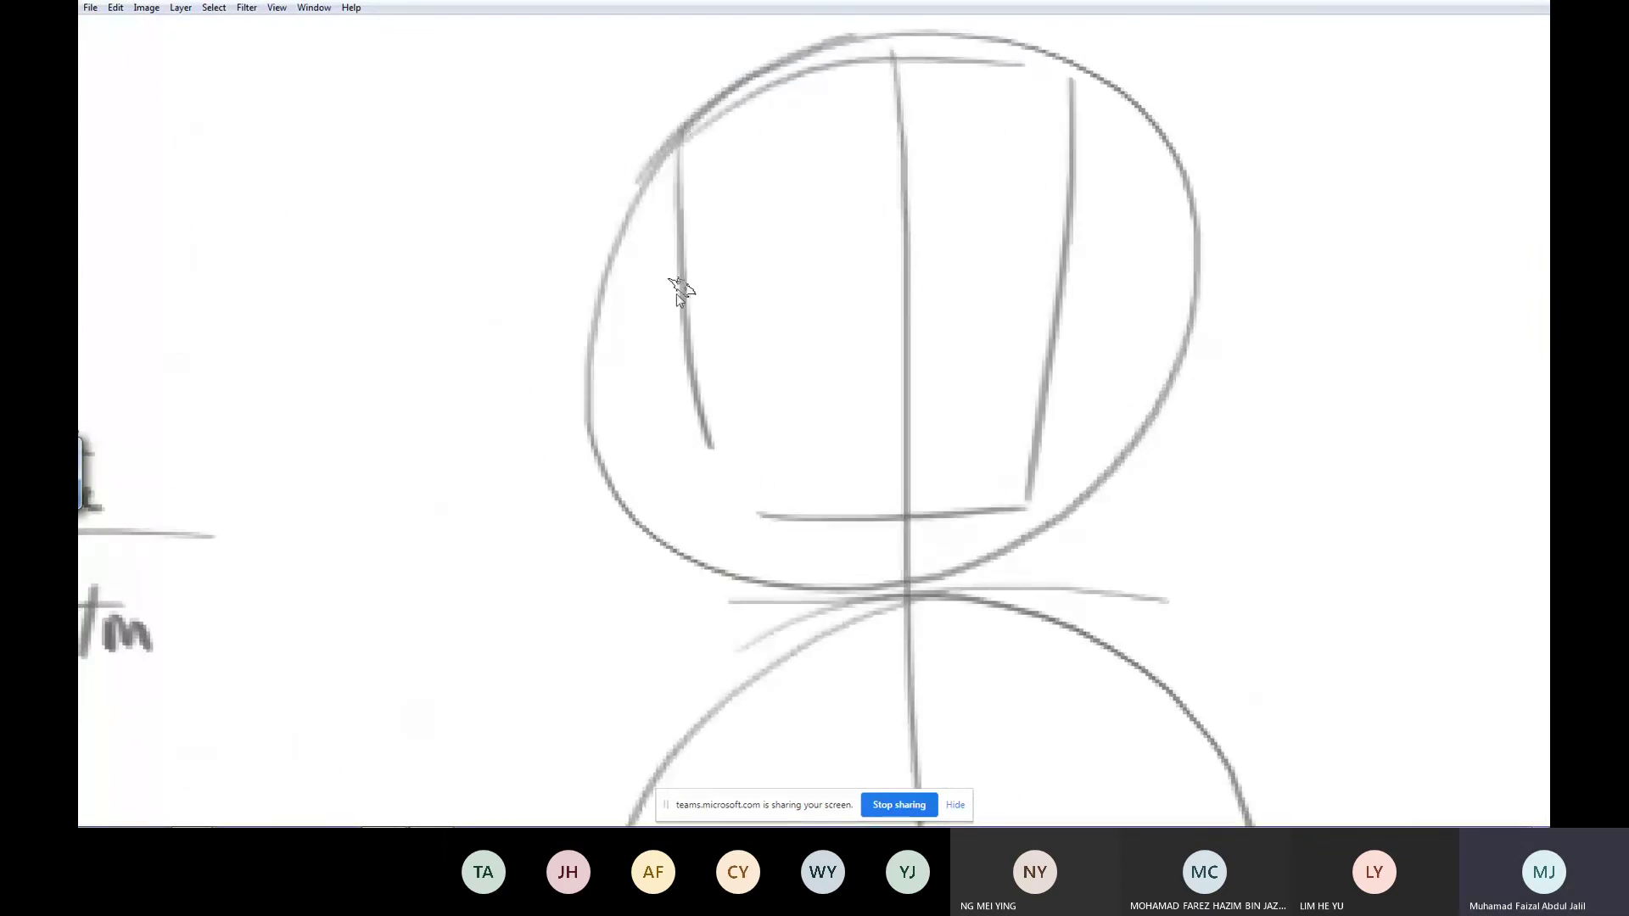
{"action": "mouse_move", "coordinate": [690, 241]}
{"action": "left_mouse_down"}
{"action": "mouse_move", "coordinate": [593, 370]}
{"action": "mouse_move", "coordinate": [713, 449]}
{"action": "left_mouse_up"}
{"action": "left_click_drag", "start_coordinate": [1079, 217], "coordinate": [1044, 466]}
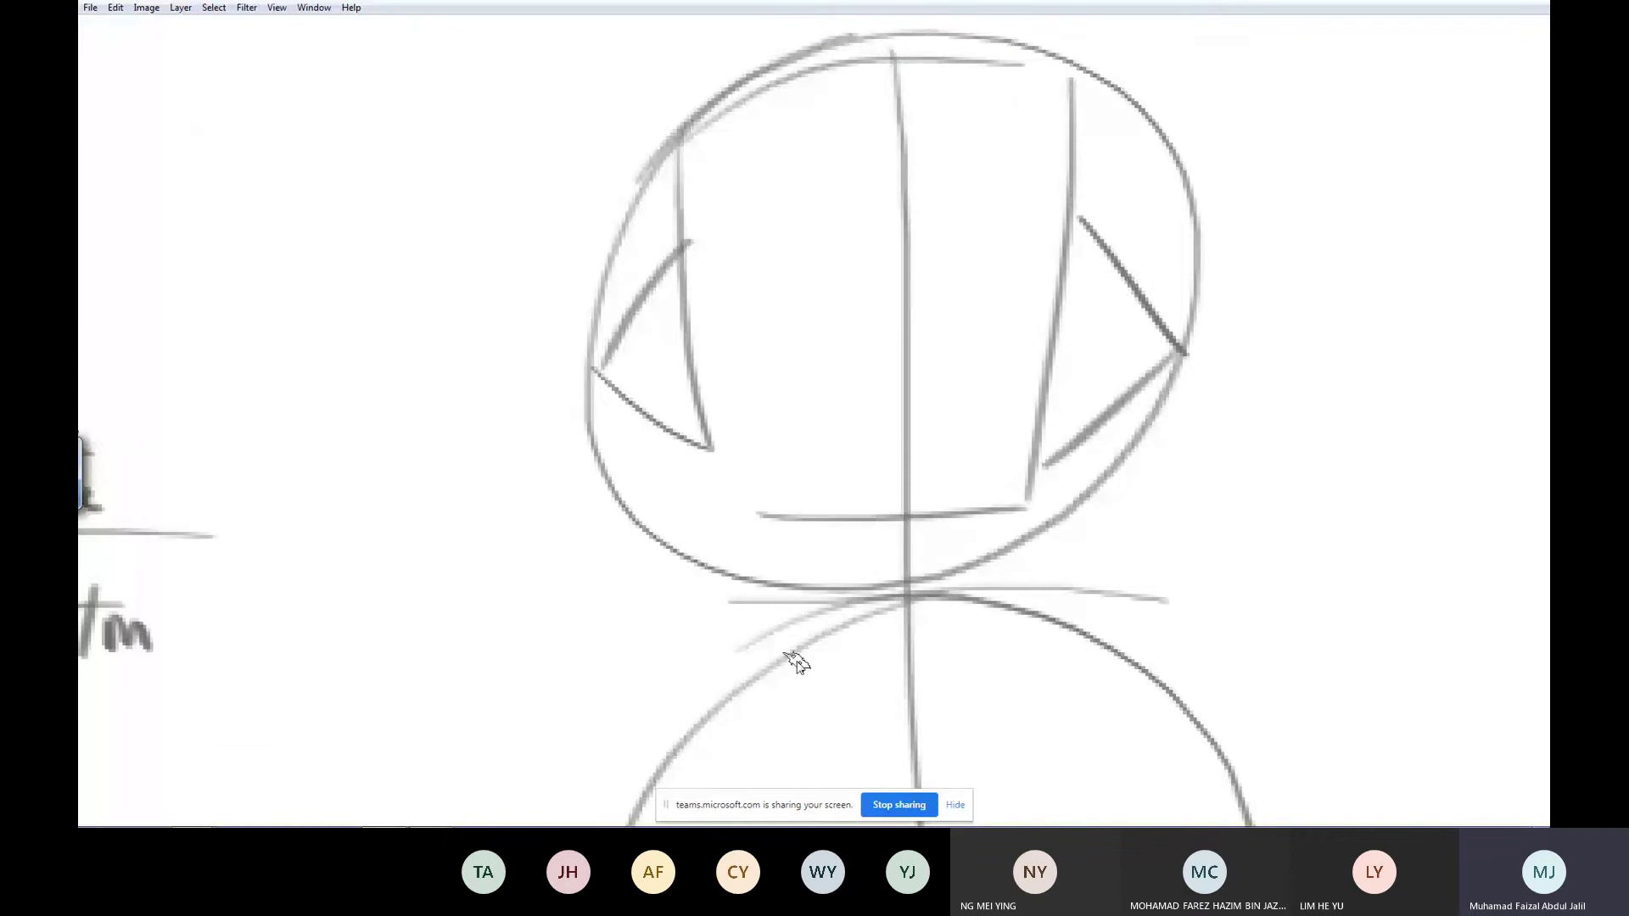
- Draw a V-shaped brow line across the head and two curved lines rising above the circle as a crest
{"action": "mouse_move", "coordinate": [675, 147]}
{"action": "left_mouse_down"}
{"action": "mouse_move", "coordinate": [903, 268]}
{"action": "mouse_move", "coordinate": [1073, 173]}
{"action": "left_mouse_up"}
{"action": "left_click_drag", "start_coordinate": [1012, 93], "coordinate": [965, 309]}
{"action": "left_click_drag", "start_coordinate": [628, 358], "coordinate": [768, 188]}
{"action": "left_click_drag", "start_coordinate": [1040, 377], "coordinate": [830, 183]}
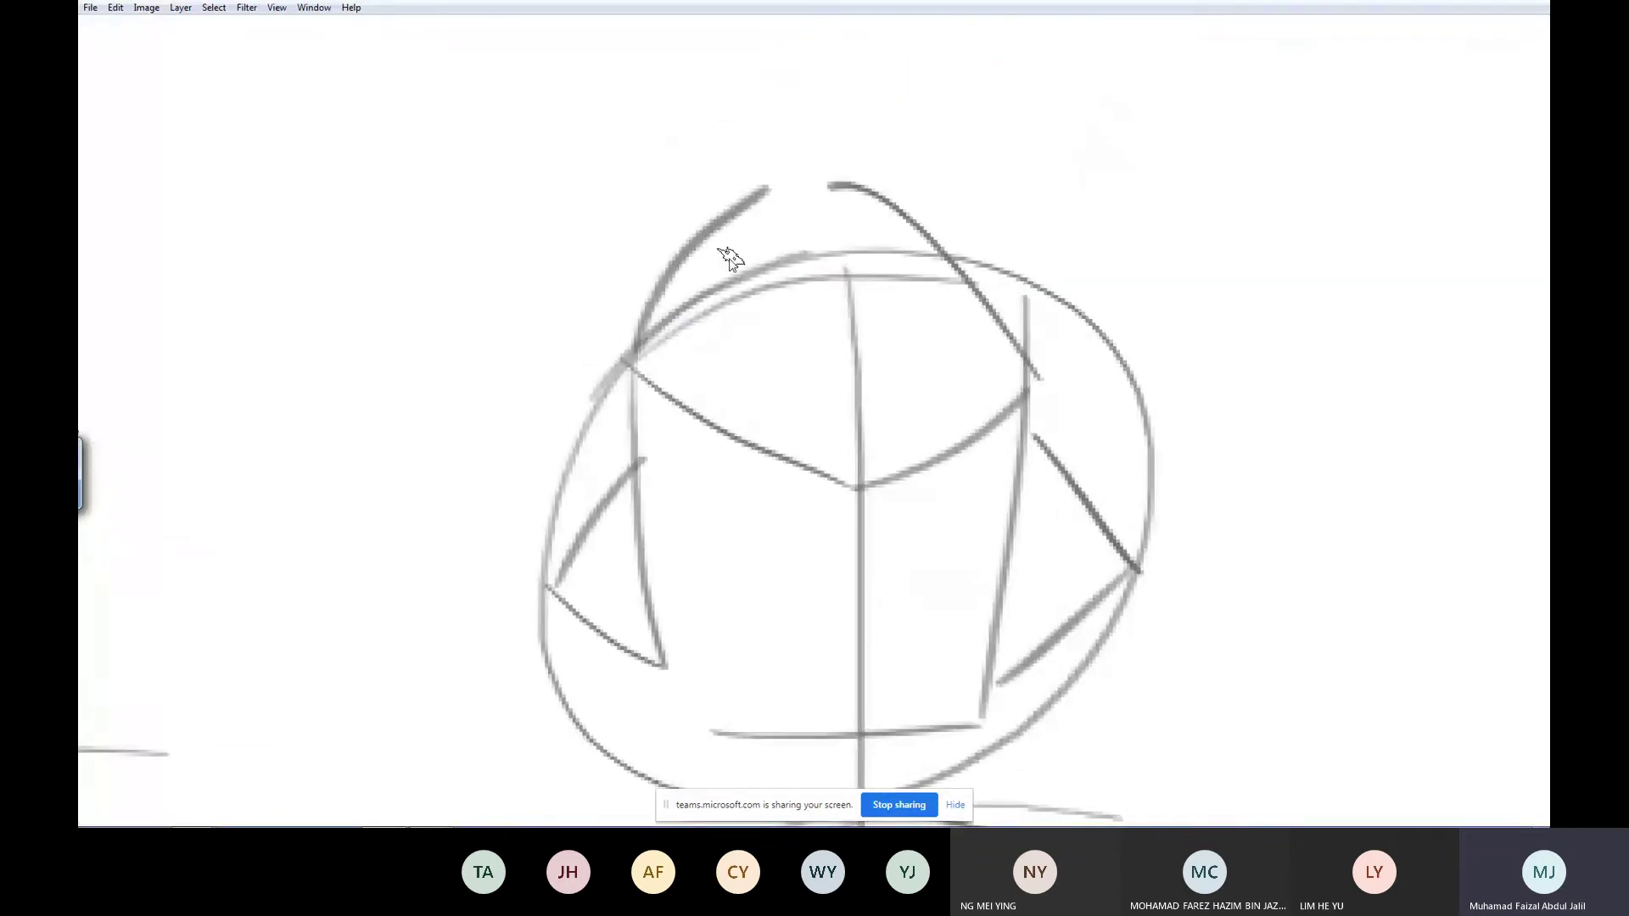
- Draw a rounded panel inside the crest and a small pointed horn on each side of the head
{"action": "mouse_move", "coordinate": [723, 335]}
{"action": "left_mouse_down"}
{"action": "mouse_move", "coordinate": [916, 356]}
{"action": "mouse_move", "coordinate": [864, 182]}
{"action": "left_mouse_up"}
{"action": "left_click_drag", "start_coordinate": [735, 270], "coordinate": [914, 248]}
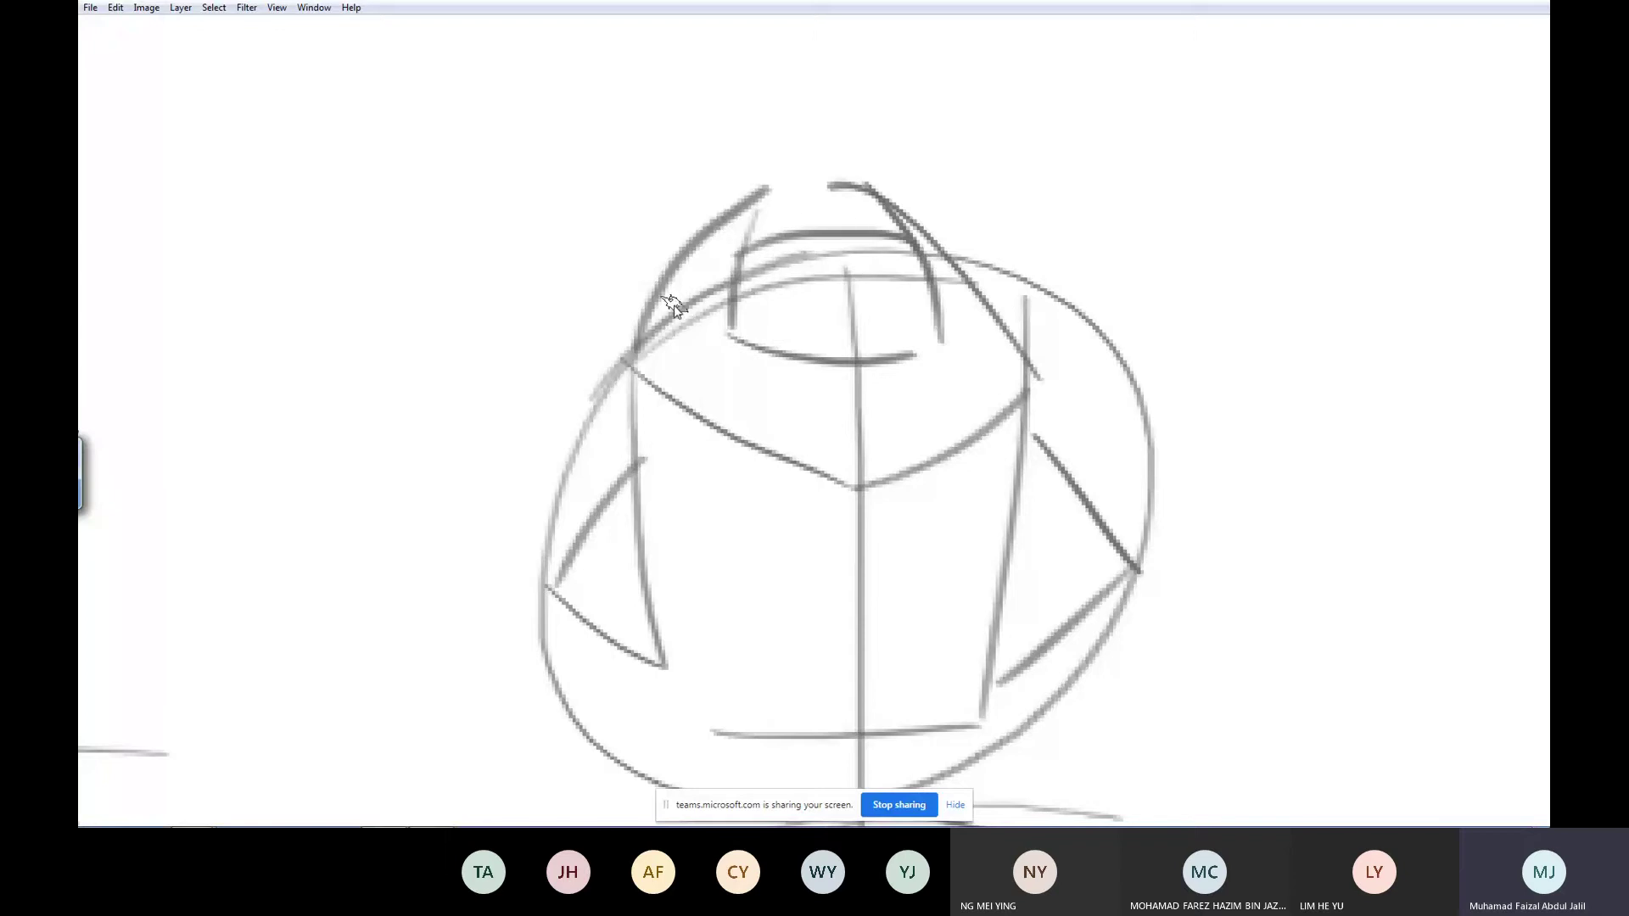
{"action": "mouse_move", "coordinate": [665, 327]}
{"action": "left_mouse_down"}
{"action": "mouse_move", "coordinate": [600, 291]}
{"action": "mouse_move", "coordinate": [662, 363]}
{"action": "left_mouse_up"}
{"action": "mouse_move", "coordinate": [971, 288]}
{"action": "left_mouse_down"}
{"action": "mouse_move", "coordinate": [1018, 348]}
{"action": "mouse_move", "coordinate": [1079, 263]}
{"action": "mouse_move", "coordinate": [1039, 342]}
{"action": "left_mouse_up"}
- Draw a trapezoid chin guard, two slanted eye lines and a horizontal guideline across the face
{"action": "left_click_drag", "start_coordinate": [1015, 398], "coordinate": [1093, 210]}
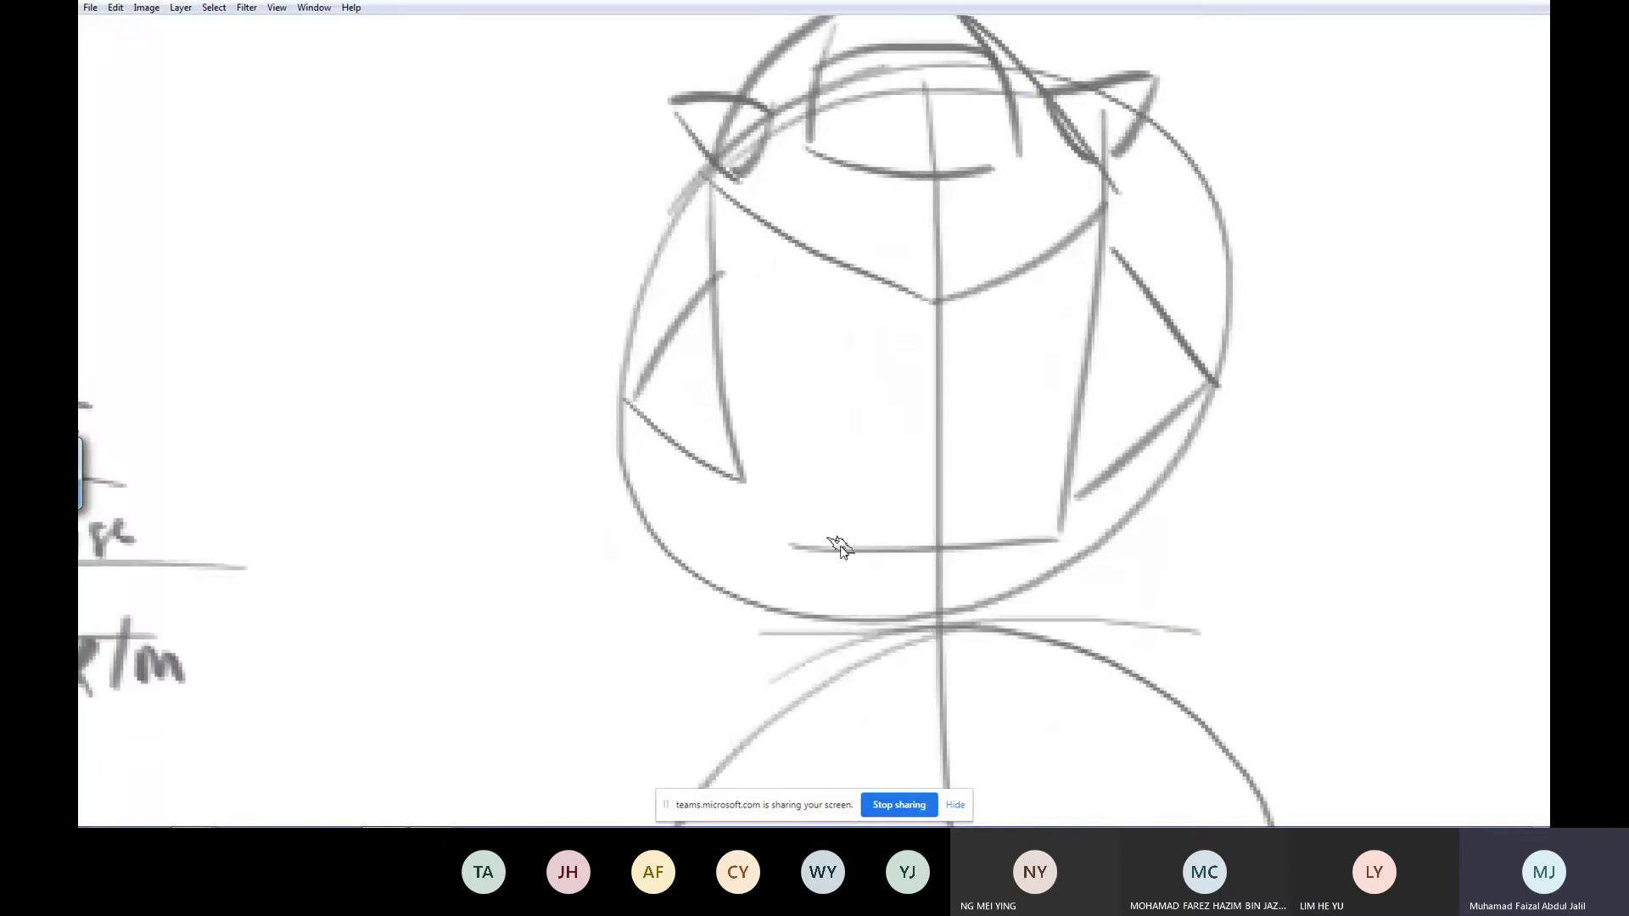
{"action": "mouse_move", "coordinate": [839, 534]}
{"action": "left_mouse_down"}
{"action": "mouse_move", "coordinate": [878, 598]}
{"action": "mouse_move", "coordinate": [989, 531]}
{"action": "mouse_move", "coordinate": [827, 533]}
{"action": "left_mouse_up"}
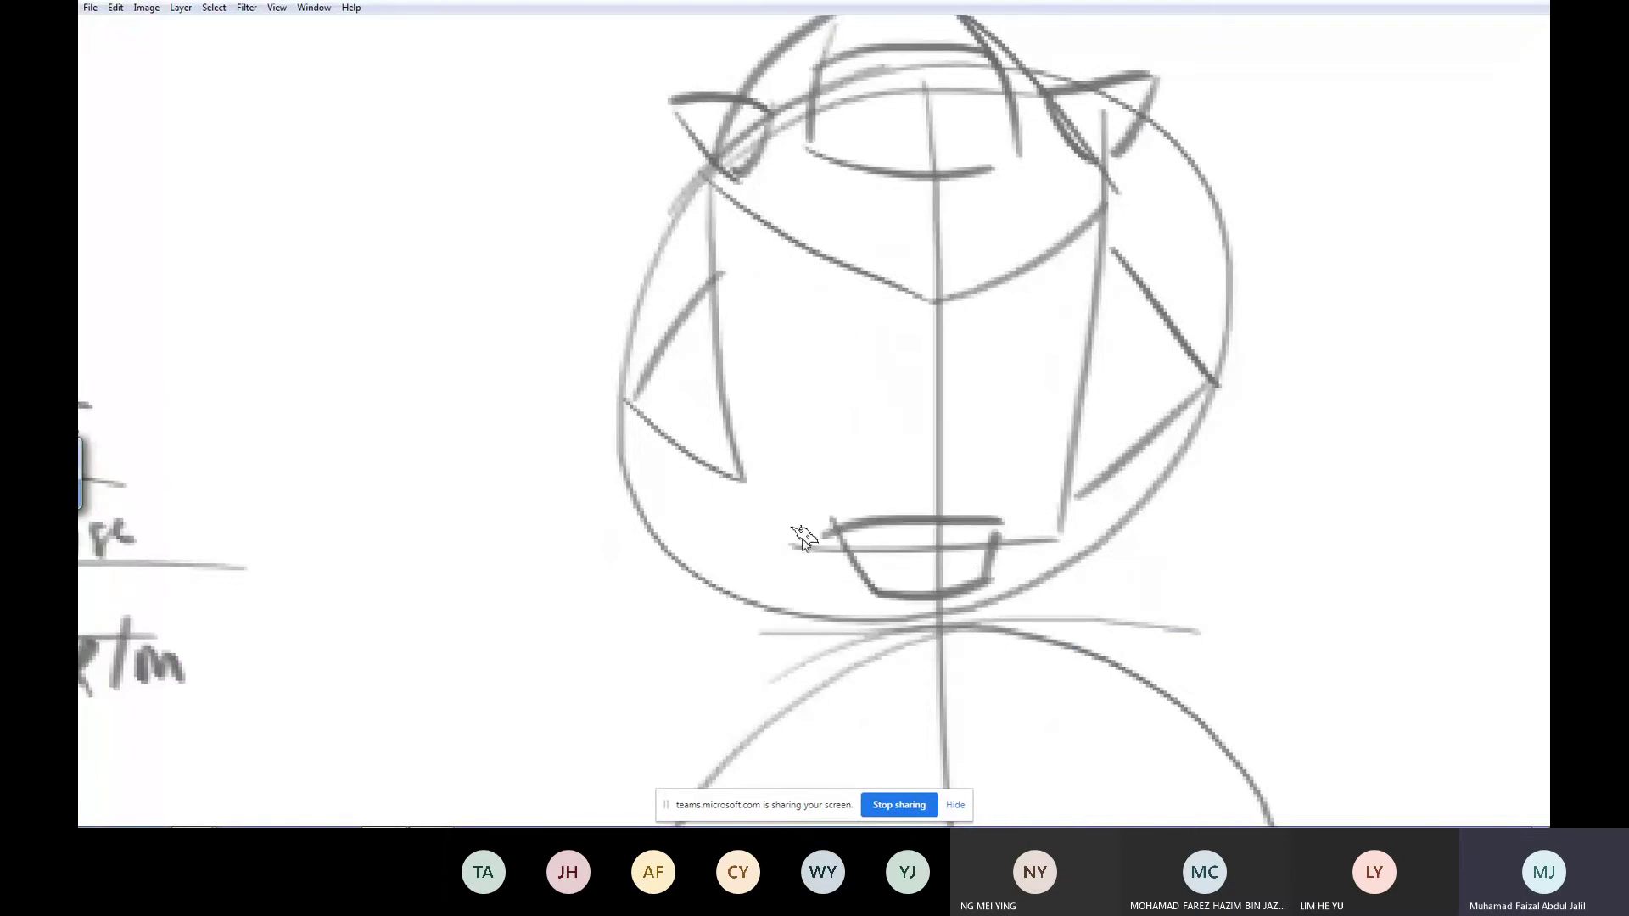
{"action": "mouse_move", "coordinate": [721, 331]}
{"action": "left_mouse_down"}
{"action": "mouse_move", "coordinate": [880, 365]}
{"action": "mouse_move", "coordinate": [1145, 297]}
{"action": "left_mouse_up"}
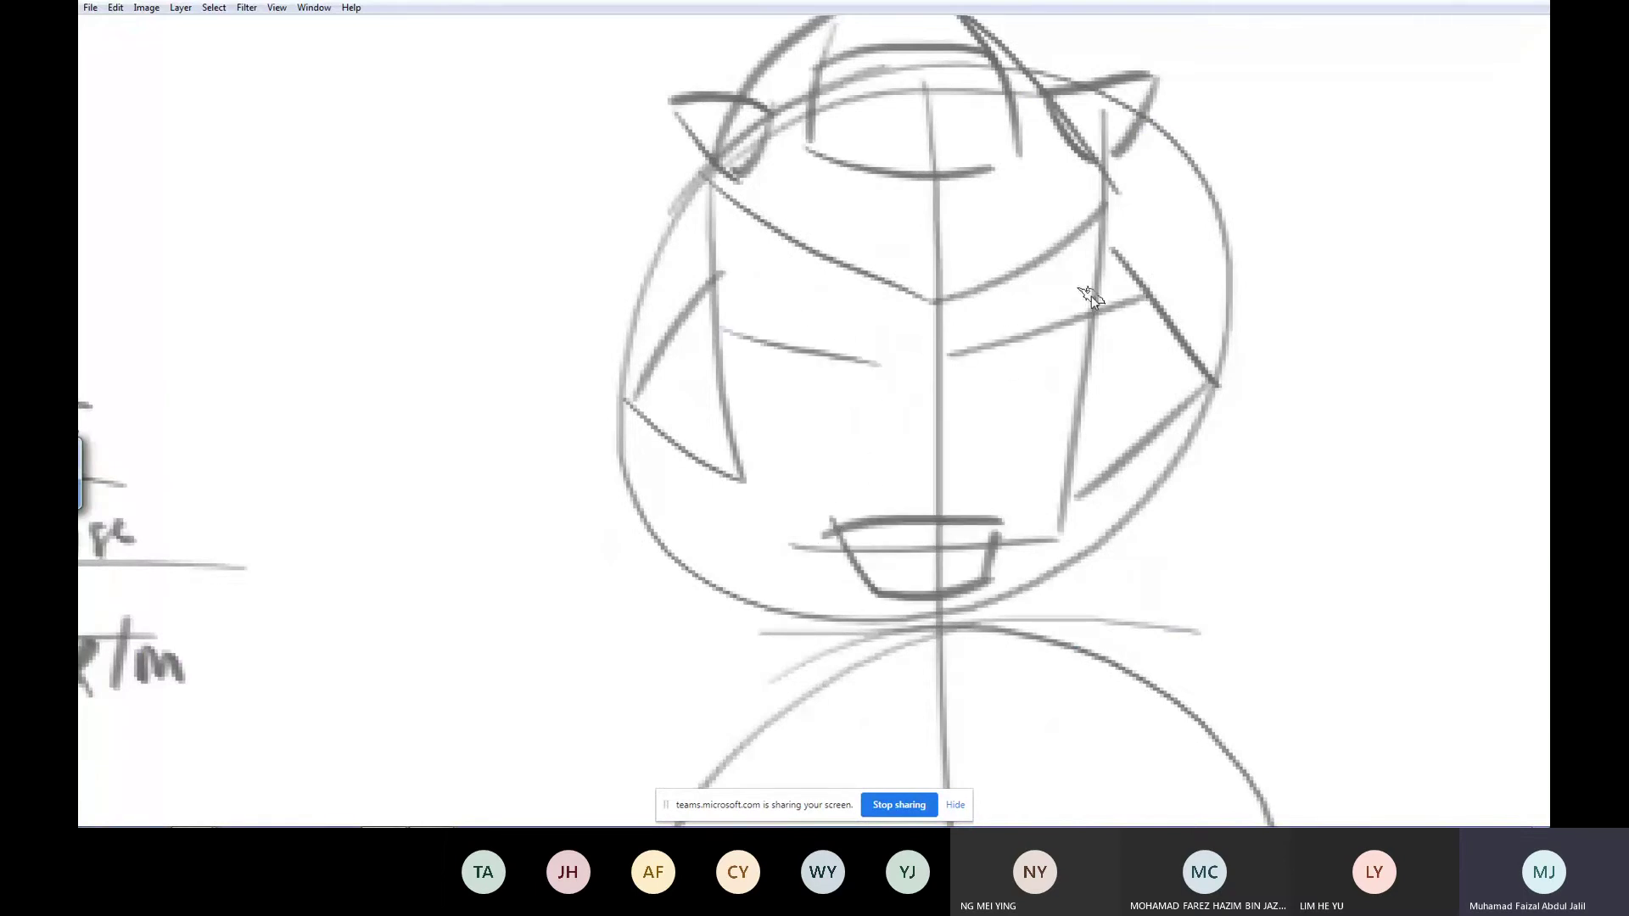
{"action": "left_click_drag", "start_coordinate": [761, 439], "coordinate": [1137, 421]}
- Extend the left jaw line to the chin and draw angular cheek lines from both sides down to the chin guard
{"action": "mouse_move", "coordinate": [714, 430]}
{"action": "left_mouse_down"}
{"action": "mouse_move", "coordinate": [781, 544]}
{"action": "mouse_move", "coordinate": [844, 542]}
{"action": "left_mouse_up"}
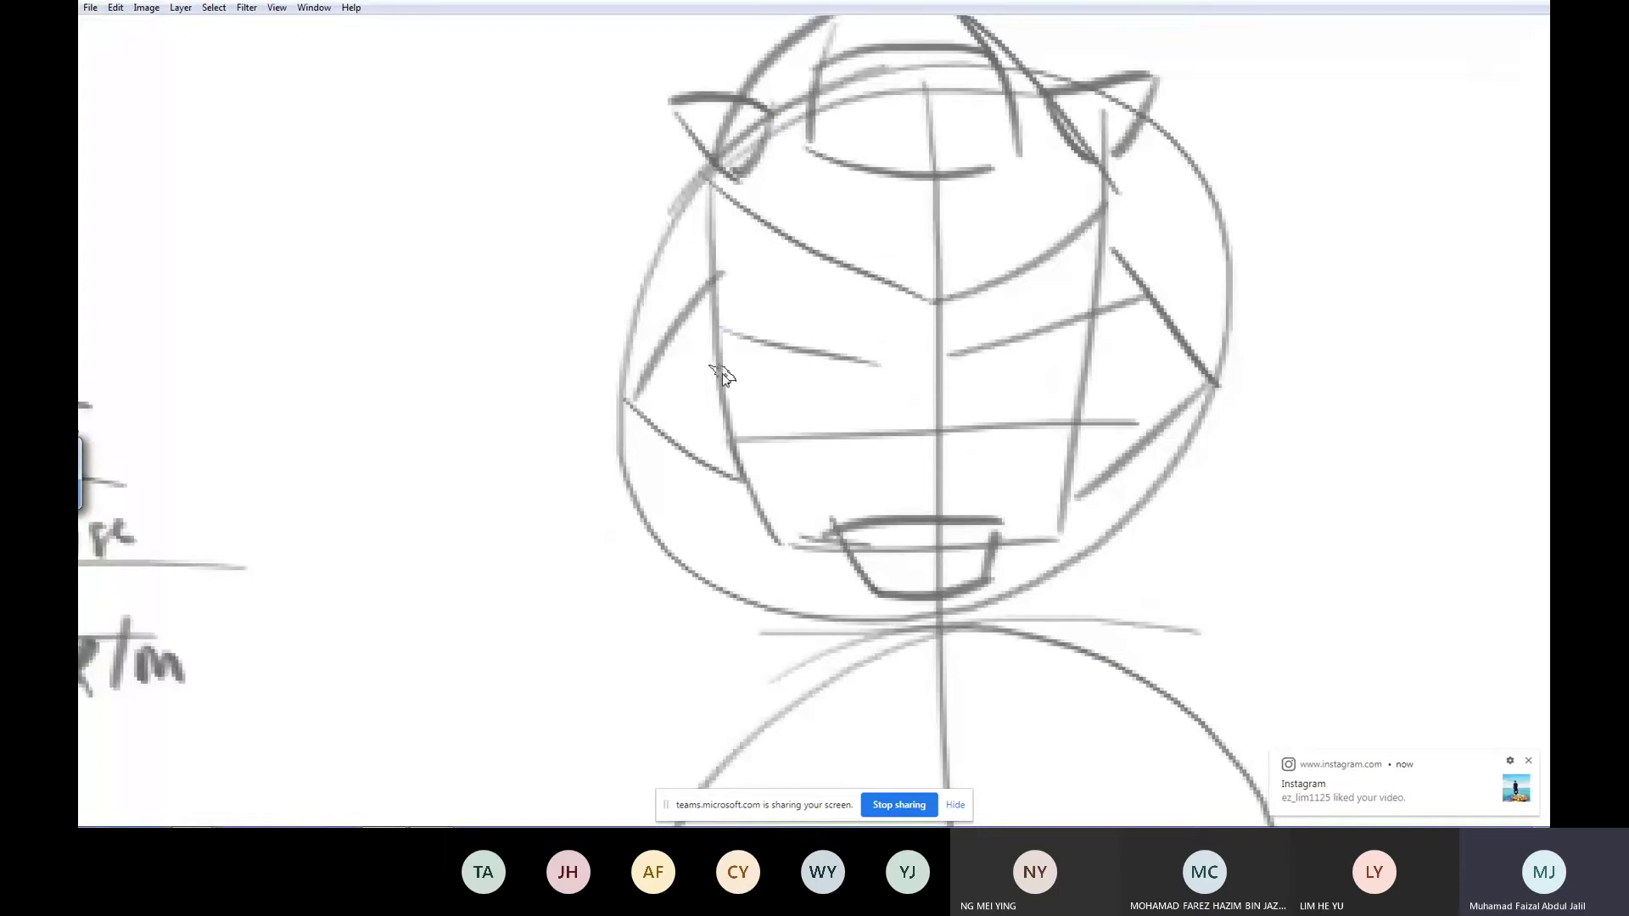
{"action": "mouse_move", "coordinate": [717, 380]}
{"action": "left_mouse_down"}
{"action": "mouse_move", "coordinate": [814, 454]}
{"action": "mouse_move", "coordinate": [841, 533]}
{"action": "left_mouse_up"}
{"action": "left_click_drag", "start_coordinate": [1086, 383], "coordinate": [1002, 533]}
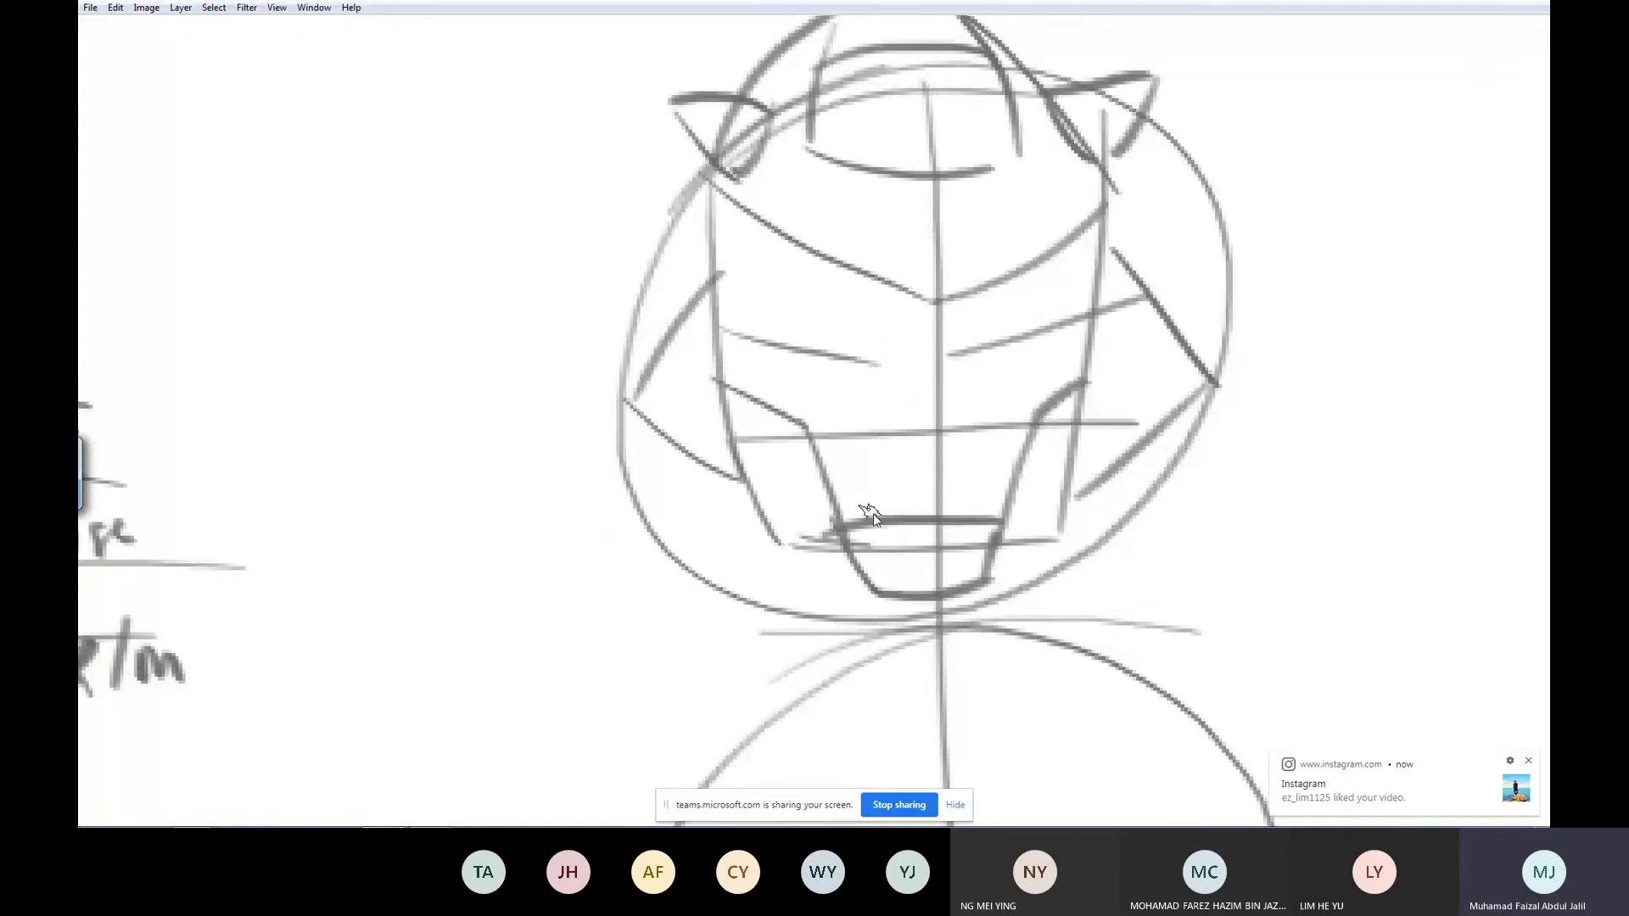
- Draw a trapezoid mouth piece above the chin guard and a narrow, angular eye along each slanted eye line
{"action": "mouse_move", "coordinate": [873, 512]}
{"action": "left_mouse_down"}
{"action": "mouse_move", "coordinate": [880, 461]}
{"action": "mouse_move", "coordinate": [995, 519]}
{"action": "left_mouse_up"}
{"action": "left_click_drag", "start_coordinate": [879, 477], "coordinate": [976, 472]}
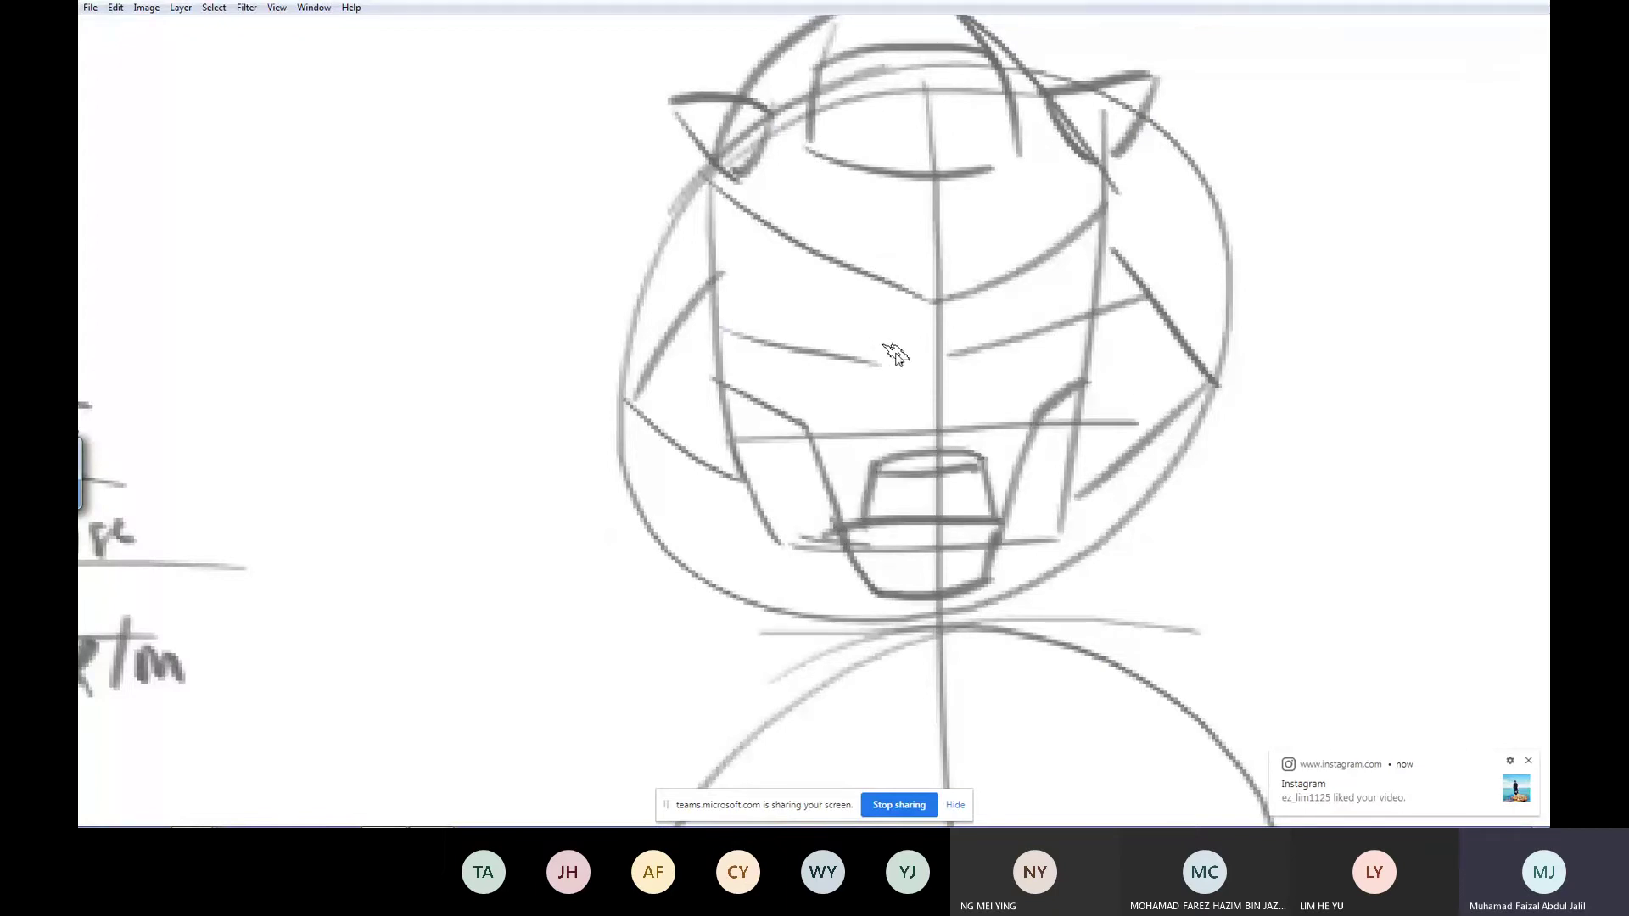
{"action": "left_click_drag", "start_coordinate": [873, 355], "coordinate": [873, 390]}
{"action": "mouse_move", "coordinate": [953, 349]}
{"action": "left_mouse_down"}
{"action": "mouse_move", "coordinate": [1067, 333]}
{"action": "mouse_move", "coordinate": [959, 354]}
{"action": "left_mouse_up"}
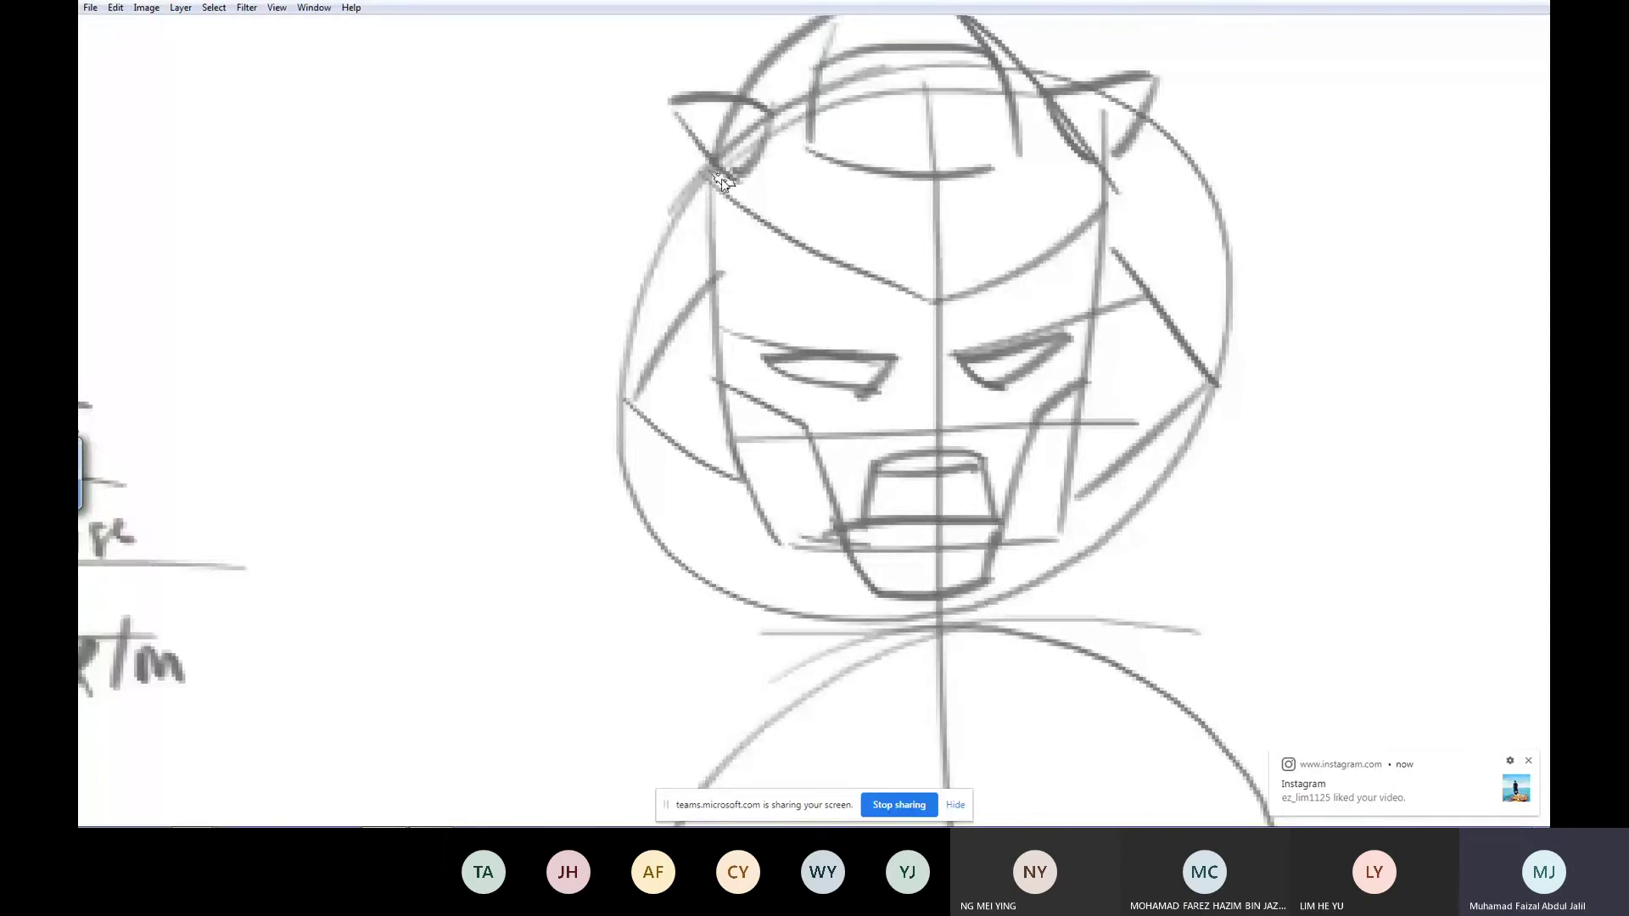
- Draw the angular helmet side panel between the brow and the cheek beside the left eye
{"action": "mouse_move", "coordinate": [708, 177]}
{"action": "left_mouse_down"}
{"action": "mouse_move", "coordinate": [756, 253]}
{"action": "mouse_move", "coordinate": [723, 384]}
{"action": "left_mouse_up"}
{"action": "mouse_move", "coordinate": [756, 256]}
{"action": "left_mouse_down"}
{"action": "mouse_move", "coordinate": [706, 289]}
{"action": "mouse_move", "coordinate": [746, 338]}
{"action": "left_mouse_up"}
{"action": "mouse_move", "coordinate": [719, 346]}
{"action": "left_mouse_down"}
{"action": "mouse_move", "coordinate": [830, 340]}
{"action": "mouse_move", "coordinate": [782, 328]}
{"action": "mouse_move", "coordinate": [775, 367]}
{"action": "left_mouse_up"}
- Sketch the neck with short vertical lines below the jaw on both sides, small tick marks and a slanted line at the left
{"action": "scroll", "coordinate": [909, 309], "scroll_direction": "down", "scroll_amount": 3}
{"action": "left_click_drag", "start_coordinate": [967, 304], "coordinate": [971, 365]}
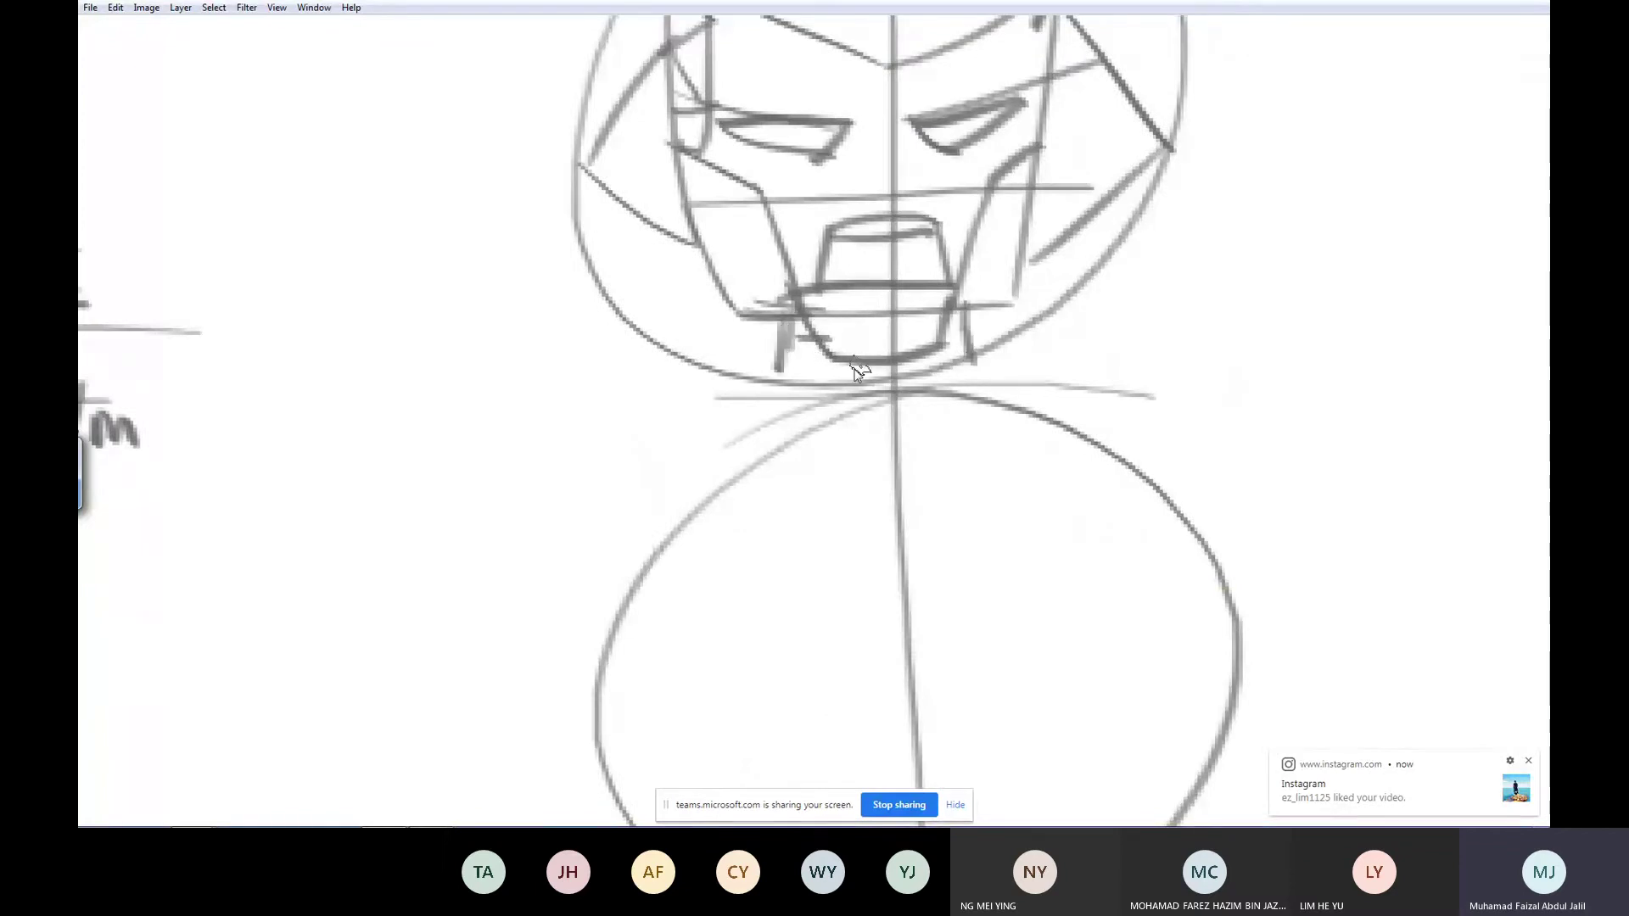
{"action": "left_click_drag", "start_coordinate": [794, 379], "coordinate": [822, 376]}
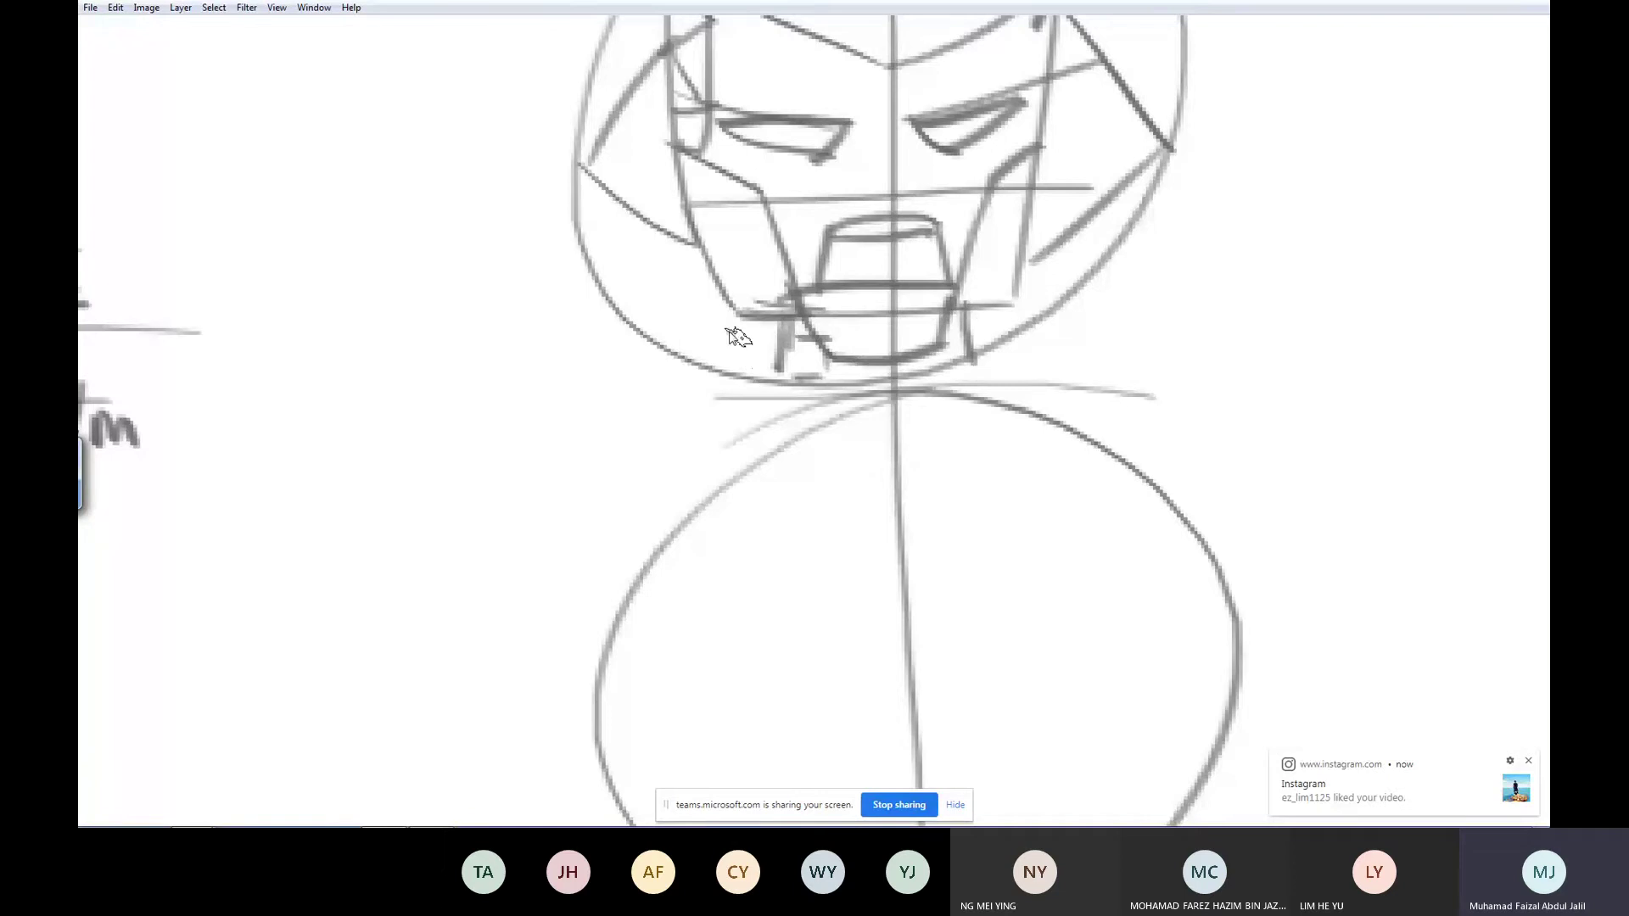
{"action": "left_click_drag", "start_coordinate": [730, 332], "coordinate": [786, 390]}
- Block in the torso in the lower circle with a horizontal waist line, a centre line, tapered sides, a curved pelvis and a shoulder line
{"action": "left_click_drag", "start_coordinate": [673, 356], "coordinate": [735, 145]}
{"action": "left_click_drag", "start_coordinate": [699, 425], "coordinate": [1249, 424]}
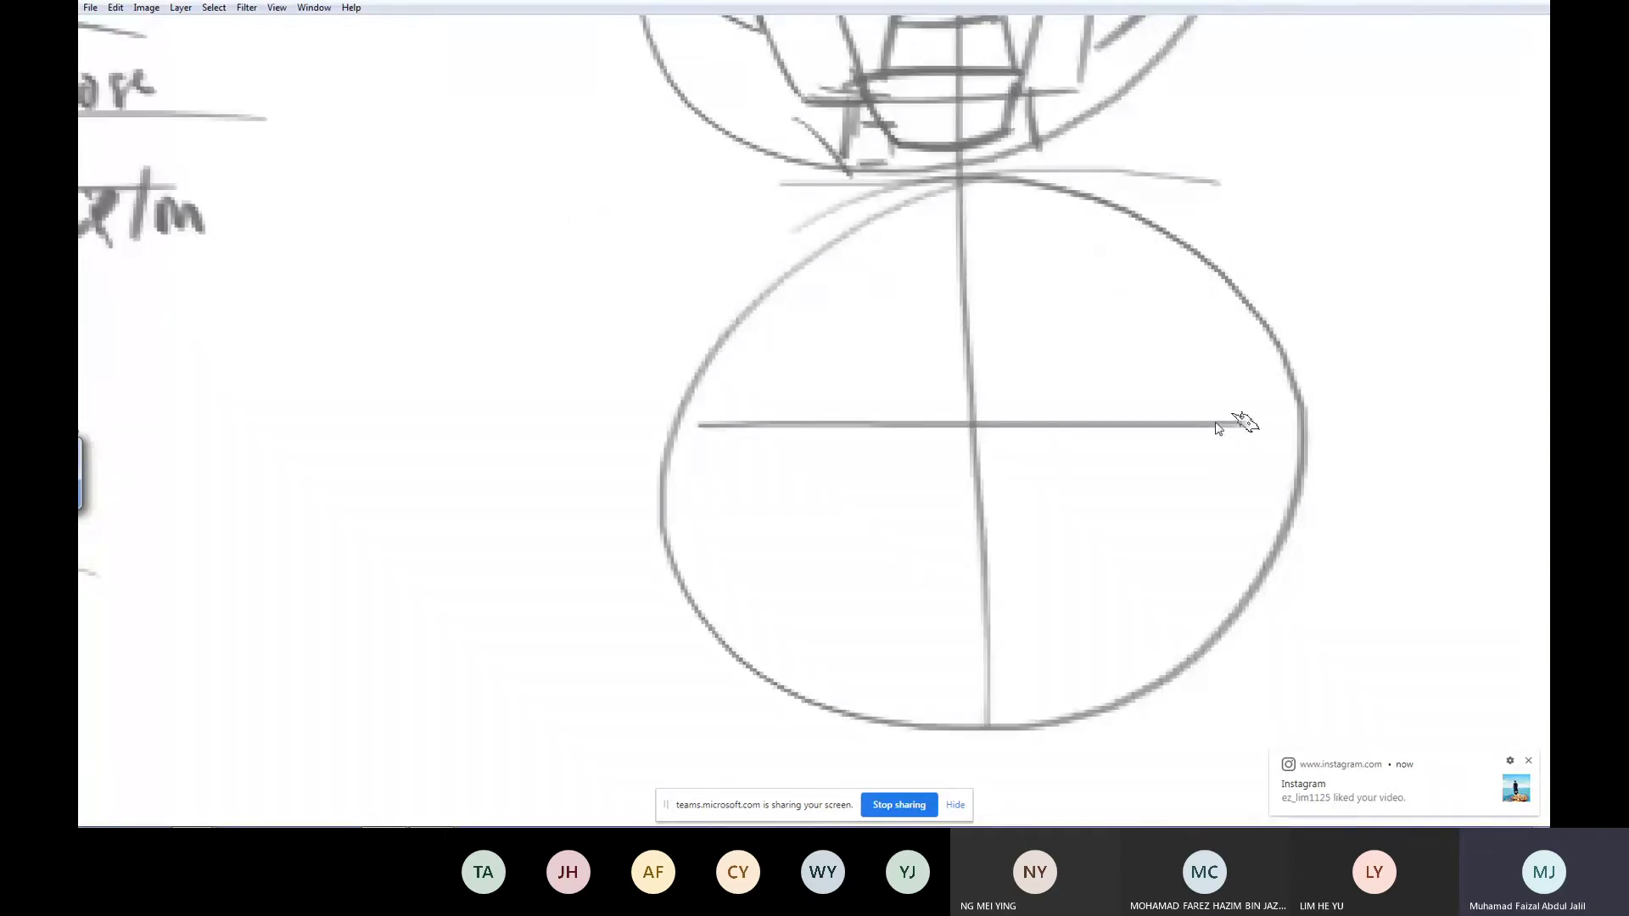
{"action": "left_click_drag", "start_coordinate": [986, 197], "coordinate": [987, 433]}
{"action": "left_click_drag", "start_coordinate": [769, 223], "coordinate": [836, 434]}
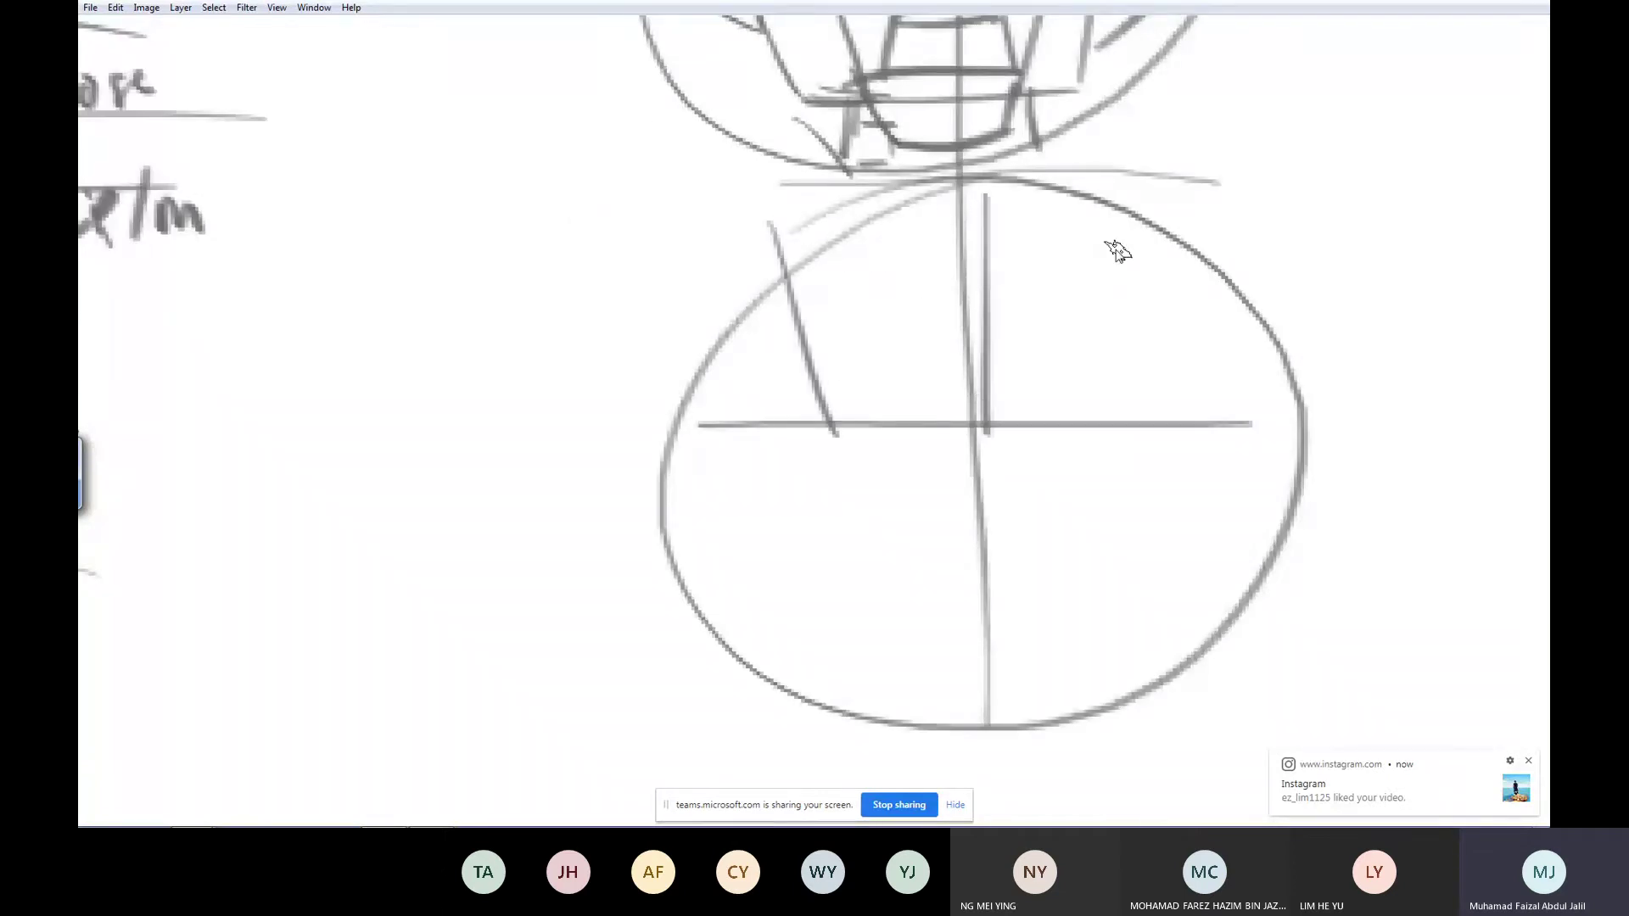
{"action": "mouse_move", "coordinate": [1110, 221]}
{"action": "left_mouse_down"}
{"action": "mouse_move", "coordinate": [1088, 414]}
{"action": "mouse_move", "coordinate": [819, 430]}
{"action": "left_mouse_up"}
{"action": "left_click_drag", "start_coordinate": [789, 174], "coordinate": [1112, 170]}
- Draw the left leg as a short thigh block and a flared lower leg ending in a flat-soled foot
{"action": "mouse_move", "coordinate": [835, 446]}
{"action": "left_mouse_down"}
{"action": "mouse_move", "coordinate": [939, 492]}
{"action": "mouse_move", "coordinate": [1086, 420]}
{"action": "mouse_move", "coordinate": [789, 577]}
{"action": "left_mouse_up"}
{"action": "left_click_drag", "start_coordinate": [947, 496], "coordinate": [944, 573]}
{"action": "mouse_move", "coordinate": [958, 608]}
{"action": "left_mouse_down"}
{"action": "mouse_move", "coordinate": [891, 577]}
{"action": "mouse_move", "coordinate": [732, 711]}
{"action": "left_mouse_up"}
{"action": "mouse_move", "coordinate": [950, 577]}
{"action": "left_mouse_down"}
{"action": "mouse_move", "coordinate": [967, 738]}
{"action": "mouse_move", "coordinate": [673, 753]}
{"action": "mouse_move", "coordinate": [989, 734]}
{"action": "left_mouse_up"}
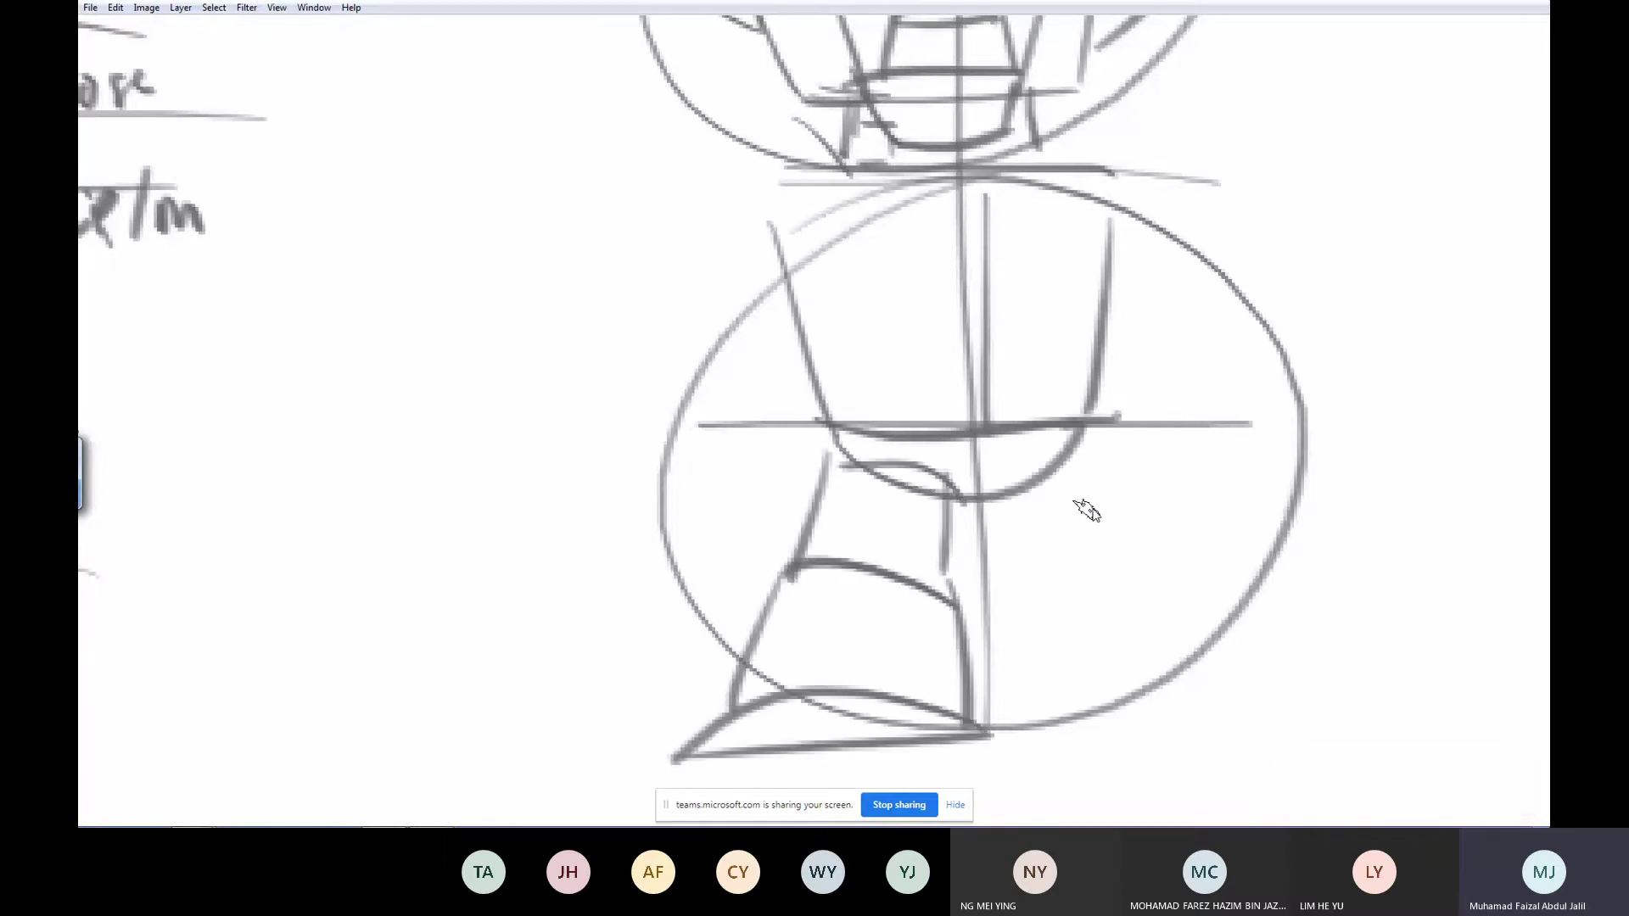
- Draw the right leg with an angled thigh block, a flared lower leg and a wide foot
{"action": "mouse_move", "coordinate": [999, 480]}
{"action": "left_mouse_down"}
{"action": "mouse_move", "coordinate": [1033, 592]}
{"action": "mouse_move", "coordinate": [1104, 445]}
{"action": "left_mouse_up"}
{"action": "left_click_drag", "start_coordinate": [1120, 448], "coordinate": [1179, 547]}
{"action": "left_click_drag", "start_coordinate": [1200, 521], "coordinate": [1300, 680]}
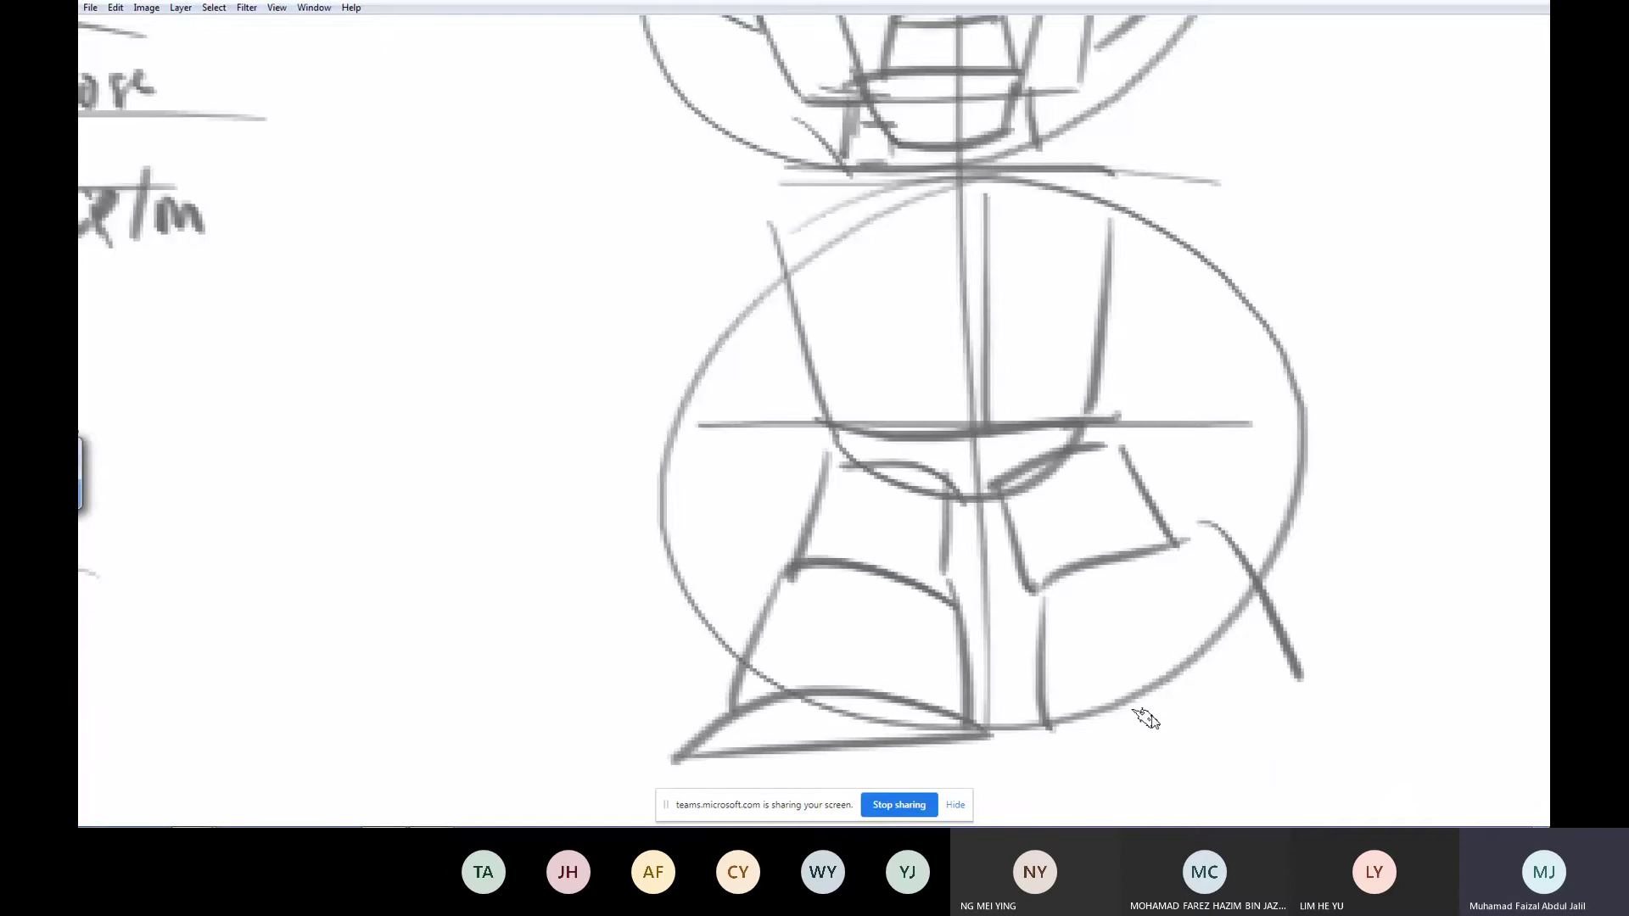
{"action": "mouse_move", "coordinate": [1071, 737]}
{"action": "left_mouse_down"}
{"action": "mouse_move", "coordinate": [1371, 740]}
{"action": "mouse_move", "coordinate": [1072, 757]}
{"action": "left_mouse_up"}
{"action": "left_click_drag", "start_coordinate": [1165, 566], "coordinate": [1061, 680]}
- Draw the right shoulder and a bent arm hanging outward, with a curved upper arm, a blocky forearm and a small hand
{"action": "mouse_move", "coordinate": [999, 280]}
{"action": "left_mouse_down"}
{"action": "mouse_move", "coordinate": [1065, 242]}
{"action": "mouse_move", "coordinate": [1010, 382]}
{"action": "left_mouse_up"}
{"action": "left_click_drag", "start_coordinate": [1076, 273], "coordinate": [1158, 355]}
{"action": "mouse_move", "coordinate": [1059, 429]}
{"action": "left_mouse_down"}
{"action": "mouse_move", "coordinate": [1162, 348]}
{"action": "mouse_move", "coordinate": [1234, 615]}
{"action": "left_mouse_up"}
{"action": "mouse_move", "coordinate": [1155, 351]}
{"action": "left_mouse_down"}
{"action": "mouse_move", "coordinate": [1286, 547]}
{"action": "mouse_move", "coordinate": [1192, 588]}
{"action": "mouse_move", "coordinate": [1210, 665]}
{"action": "left_mouse_up"}
{"action": "mouse_move", "coordinate": [1290, 537]}
{"action": "left_mouse_down"}
{"action": "mouse_move", "coordinate": [1289, 691]}
{"action": "mouse_move", "coordinate": [1205, 662]}
{"action": "left_mouse_up"}
{"action": "mouse_move", "coordinate": [1230, 603]}
{"action": "left_mouse_down"}
{"action": "mouse_move", "coordinate": [1212, 665]}
{"action": "mouse_move", "coordinate": [1220, 730]}
{"action": "left_mouse_up"}
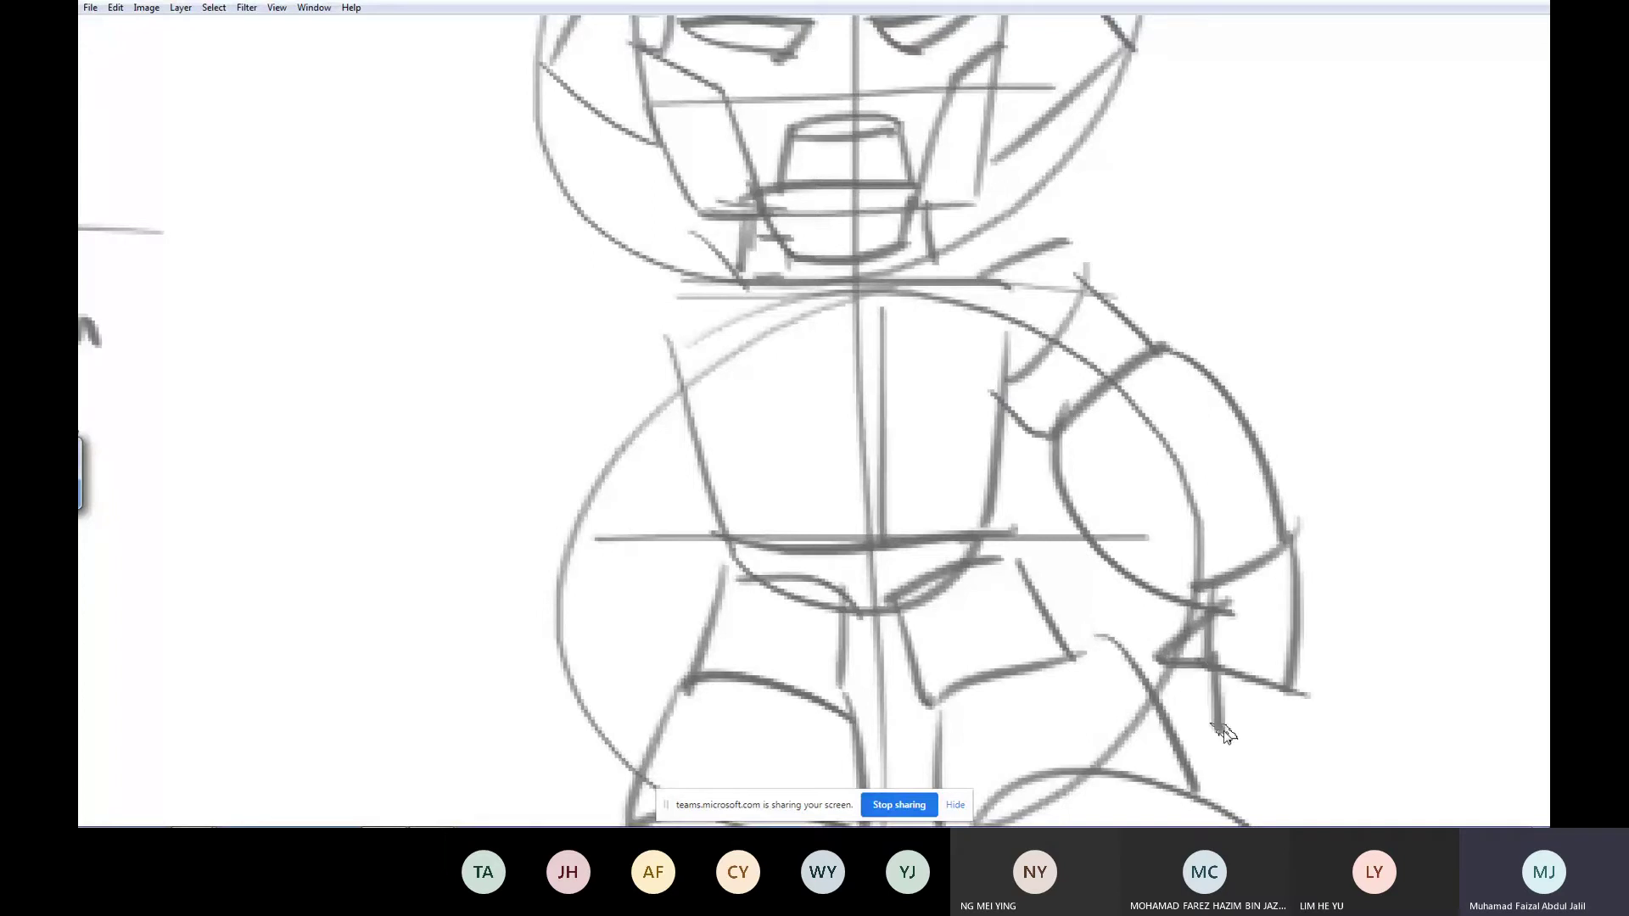
{"action": "left_click_drag", "start_coordinate": [1306, 698], "coordinate": [1198, 726]}
{"action": "left_click_drag", "start_coordinate": [1199, 727], "coordinate": [1201, 677]}
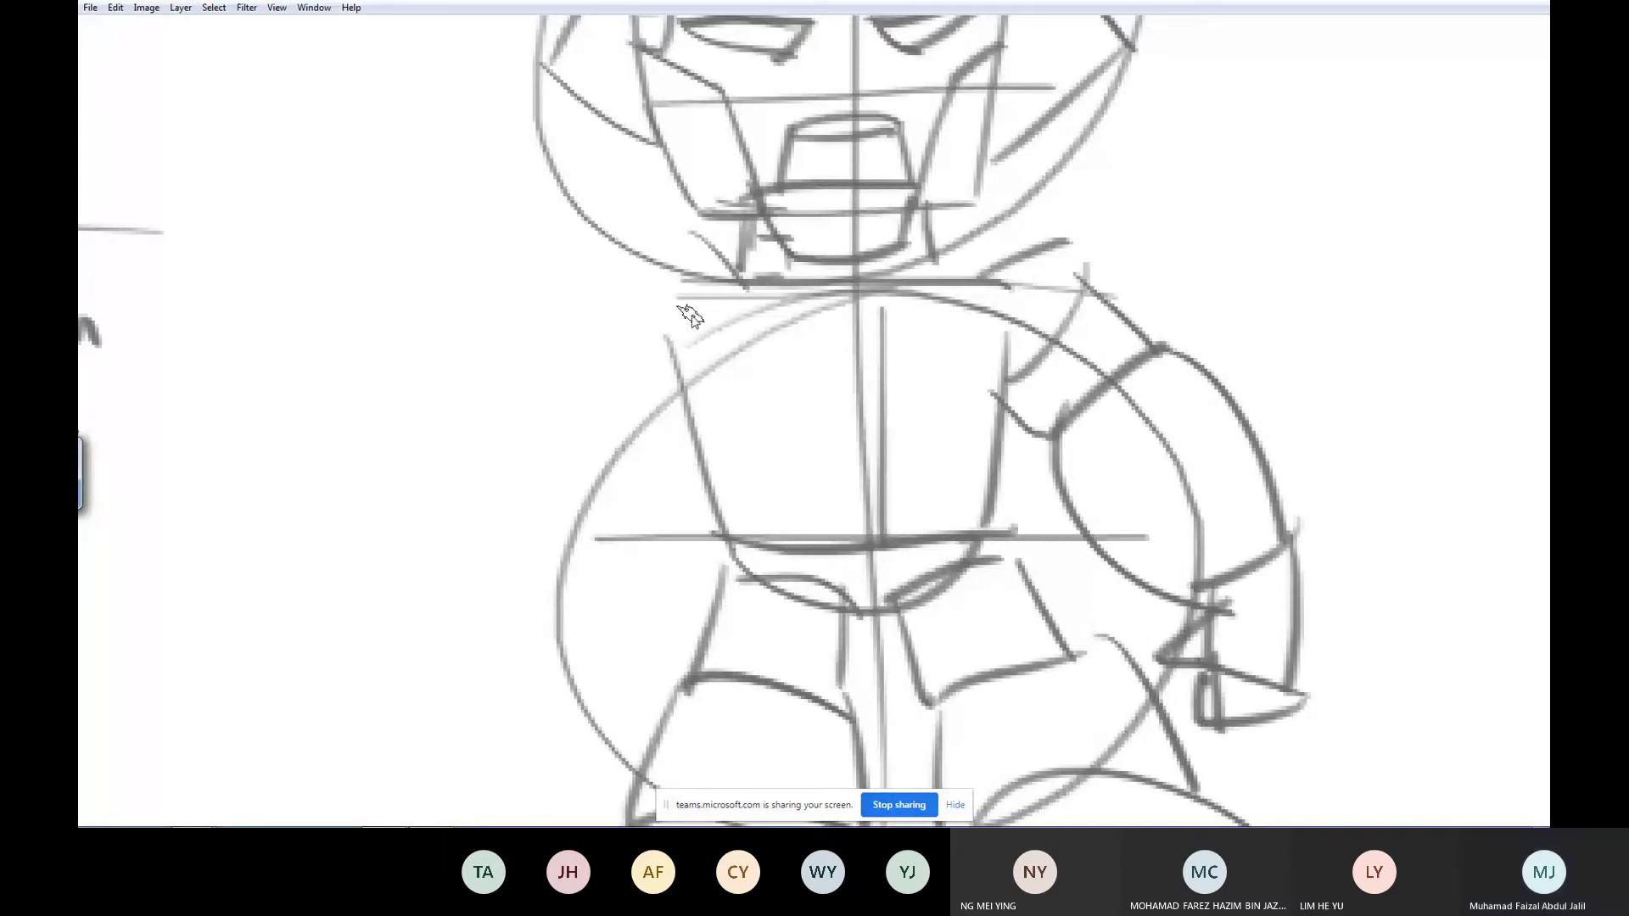
- Draw the pointed left shoulder pad and an arm raised outward with a rounded forearm and a clenched fist
{"action": "left_click_drag", "start_coordinate": [681, 289], "coordinate": [676, 344]}
{"action": "left_click_drag", "start_coordinate": [547, 270], "coordinate": [687, 254]}
{"action": "left_click_drag", "start_coordinate": [551, 271], "coordinate": [700, 363]}
{"action": "left_click_drag", "start_coordinate": [619, 278], "coordinate": [539, 346]}
{"action": "mouse_move", "coordinate": [715, 342]}
{"action": "left_mouse_down"}
{"action": "mouse_move", "coordinate": [654, 397]}
{"action": "mouse_move", "coordinate": [443, 318]}
{"action": "left_mouse_up"}
{"action": "mouse_move", "coordinate": [692, 436]}
{"action": "left_mouse_down"}
{"action": "mouse_move", "coordinate": [506, 497]}
{"action": "mouse_move", "coordinate": [385, 394]}
{"action": "mouse_move", "coordinate": [386, 289]}
{"action": "mouse_move", "coordinate": [336, 218]}
{"action": "mouse_move", "coordinate": [352, 259]}
{"action": "left_mouse_up"}
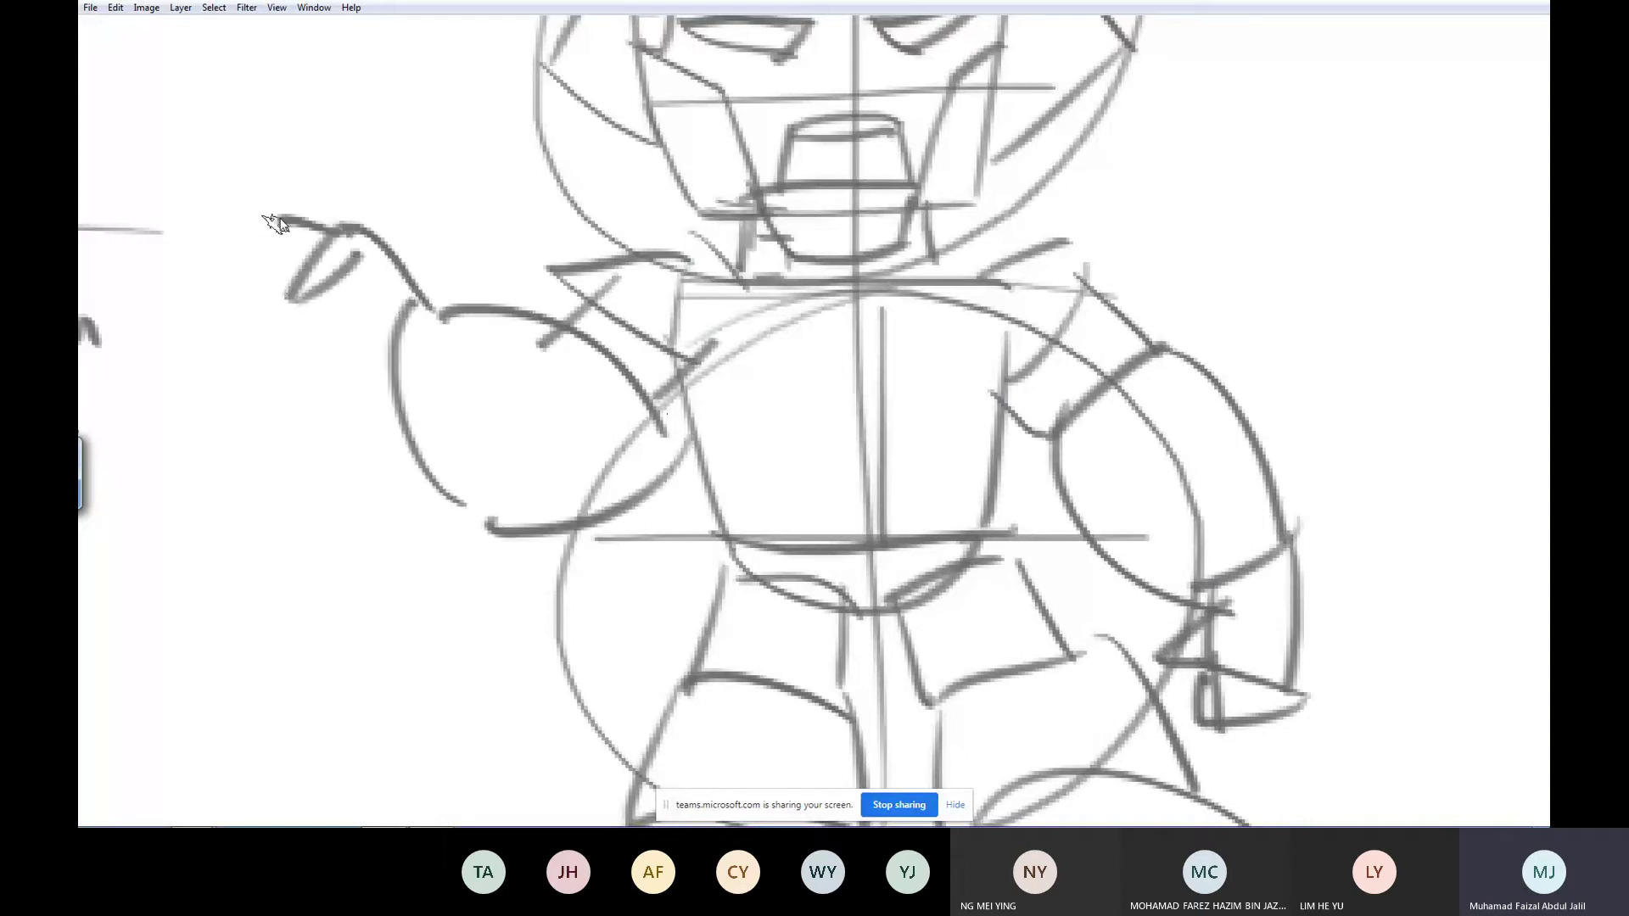
{"action": "mouse_move", "coordinate": [276, 222]}
{"action": "left_mouse_down"}
{"action": "mouse_move", "coordinate": [272, 362]}
{"action": "mouse_move", "coordinate": [316, 289]}
{"action": "mouse_move", "coordinate": [381, 354]}
{"action": "mouse_move", "coordinate": [369, 386]}
{"action": "mouse_move", "coordinate": [413, 427]}
{"action": "left_mouse_up"}
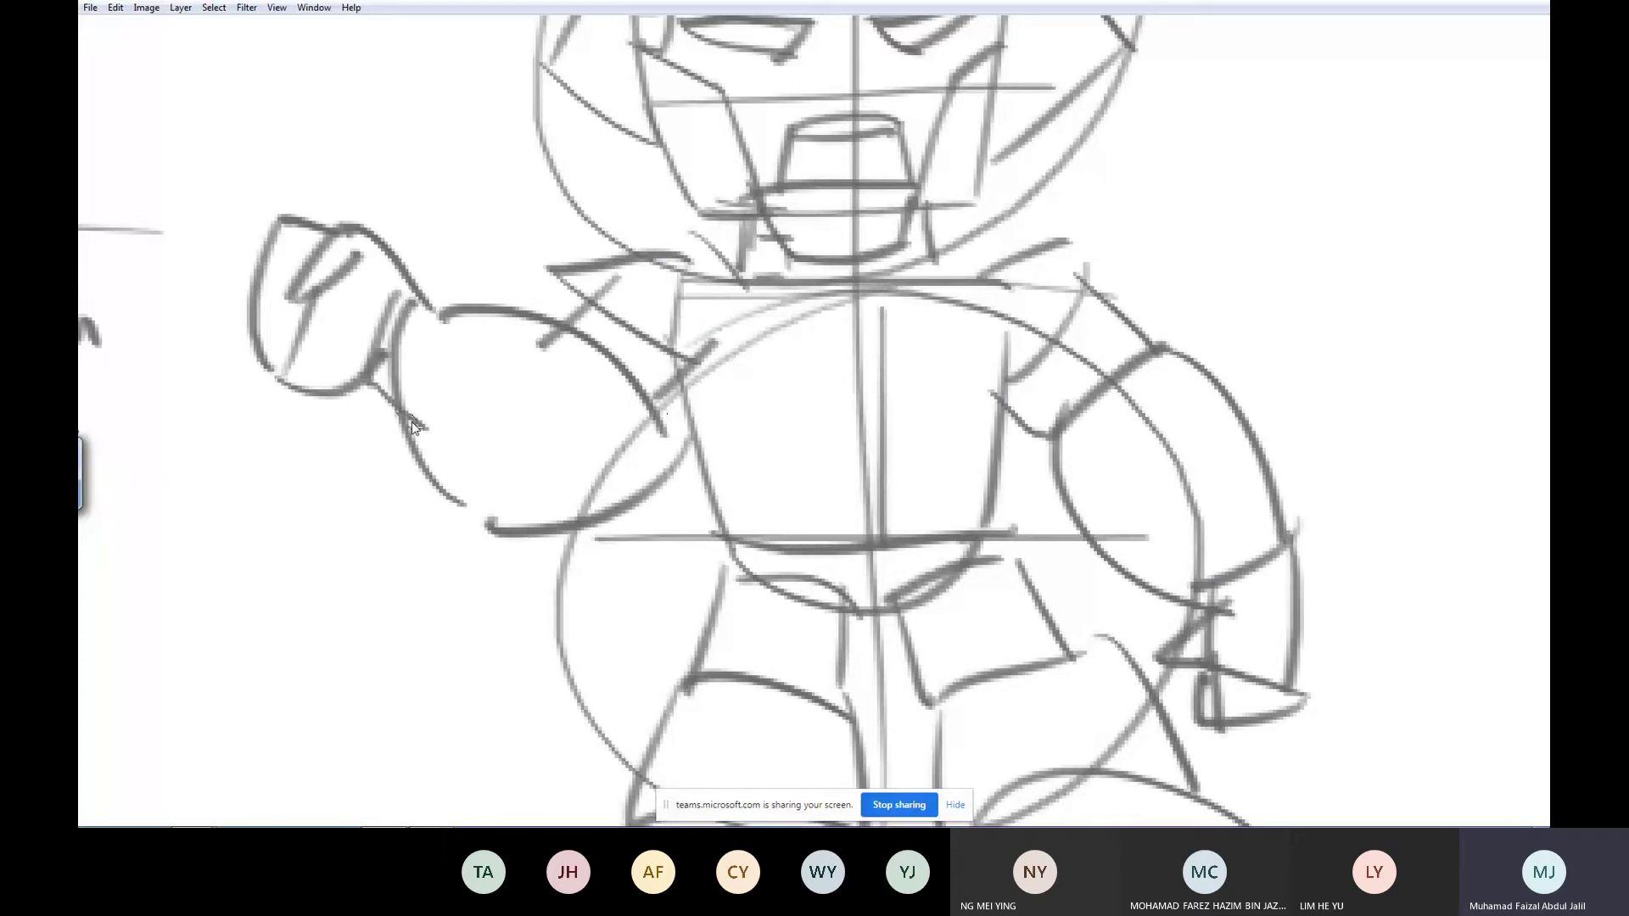
- Draw the angular chest plate across the torso and add side panels and rounded hip guards at the waist
{"action": "mouse_move", "coordinate": [683, 341]}
{"action": "left_mouse_down"}
{"action": "mouse_move", "coordinate": [722, 412]}
{"action": "mouse_move", "coordinate": [868, 401]}
{"action": "left_mouse_up"}
{"action": "left_click_drag", "start_coordinate": [993, 401], "coordinate": [861, 413]}
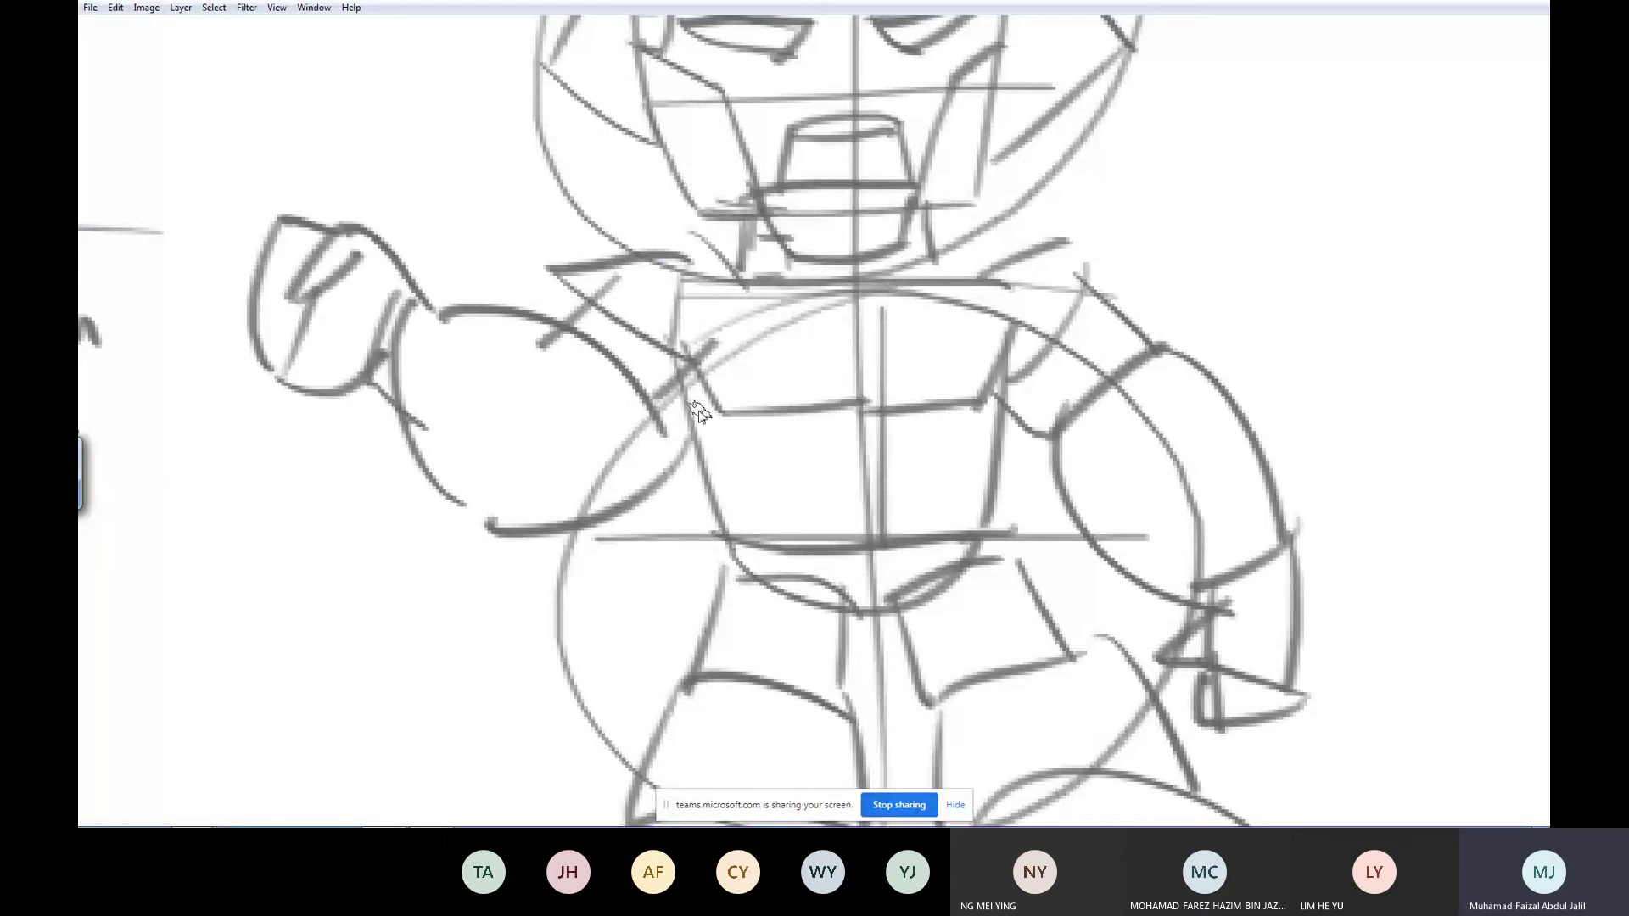
{"action": "mouse_move", "coordinate": [697, 411]}
{"action": "left_mouse_down"}
{"action": "mouse_move", "coordinate": [746, 454]}
{"action": "mouse_move", "coordinate": [764, 547]}
{"action": "mouse_move", "coordinate": [822, 593]}
{"action": "left_mouse_up"}
{"action": "left_click_drag", "start_coordinate": [713, 480], "coordinate": [707, 508]}
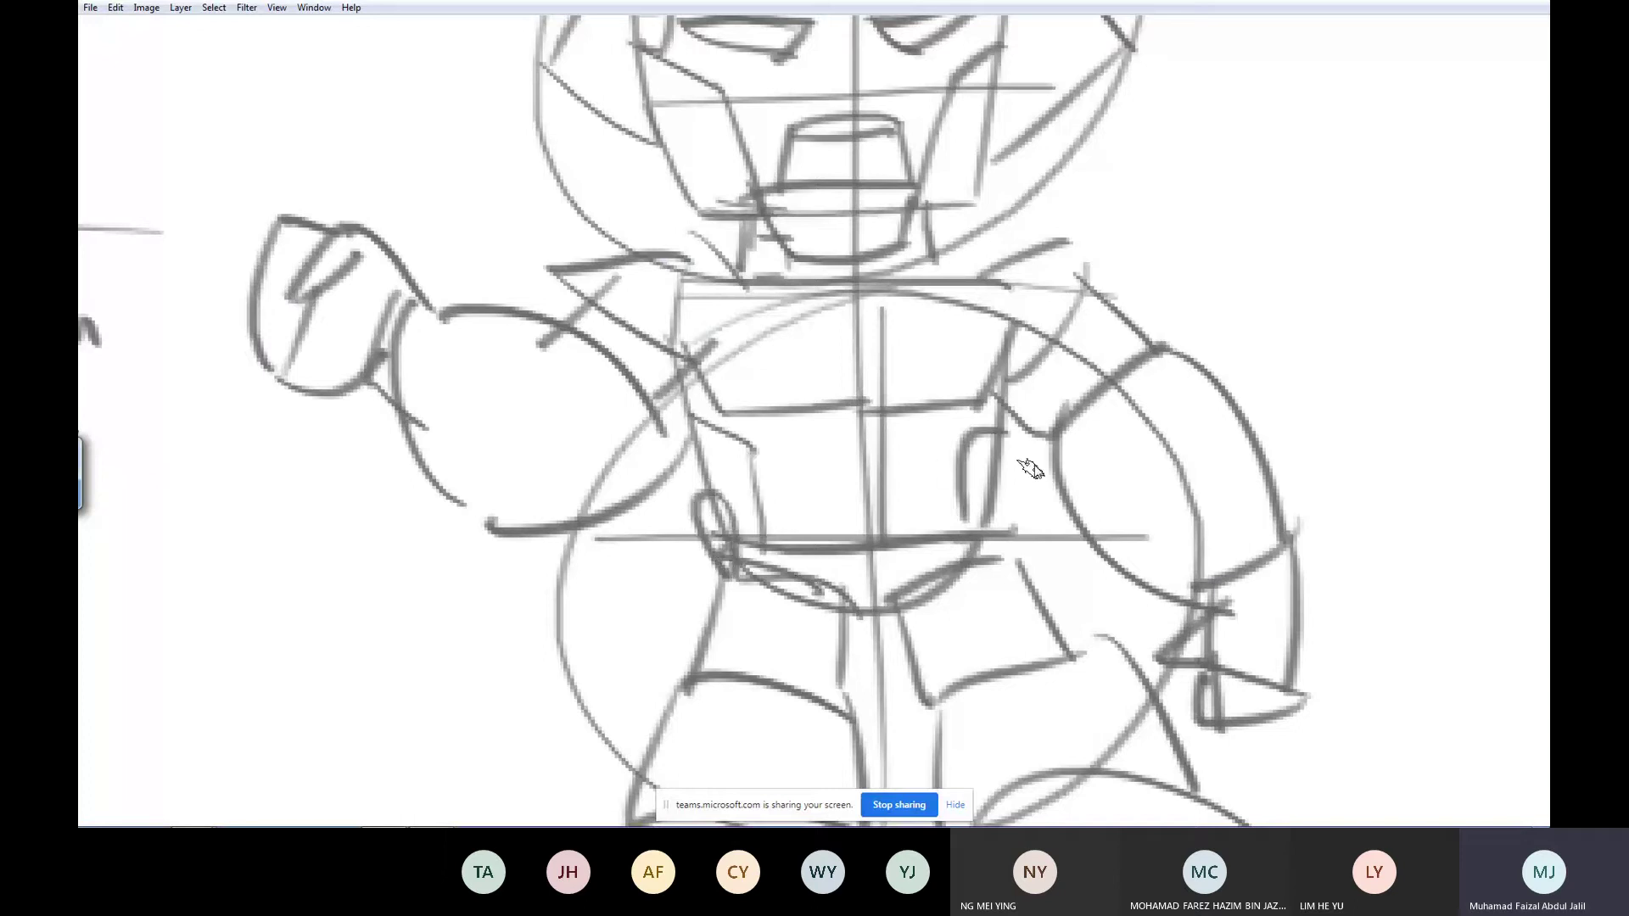
{"action": "mouse_move", "coordinate": [1032, 472]}
{"action": "left_mouse_down"}
{"action": "mouse_move", "coordinate": [1024, 543]}
{"action": "mouse_move", "coordinate": [995, 565]}
{"action": "left_mouse_up"}
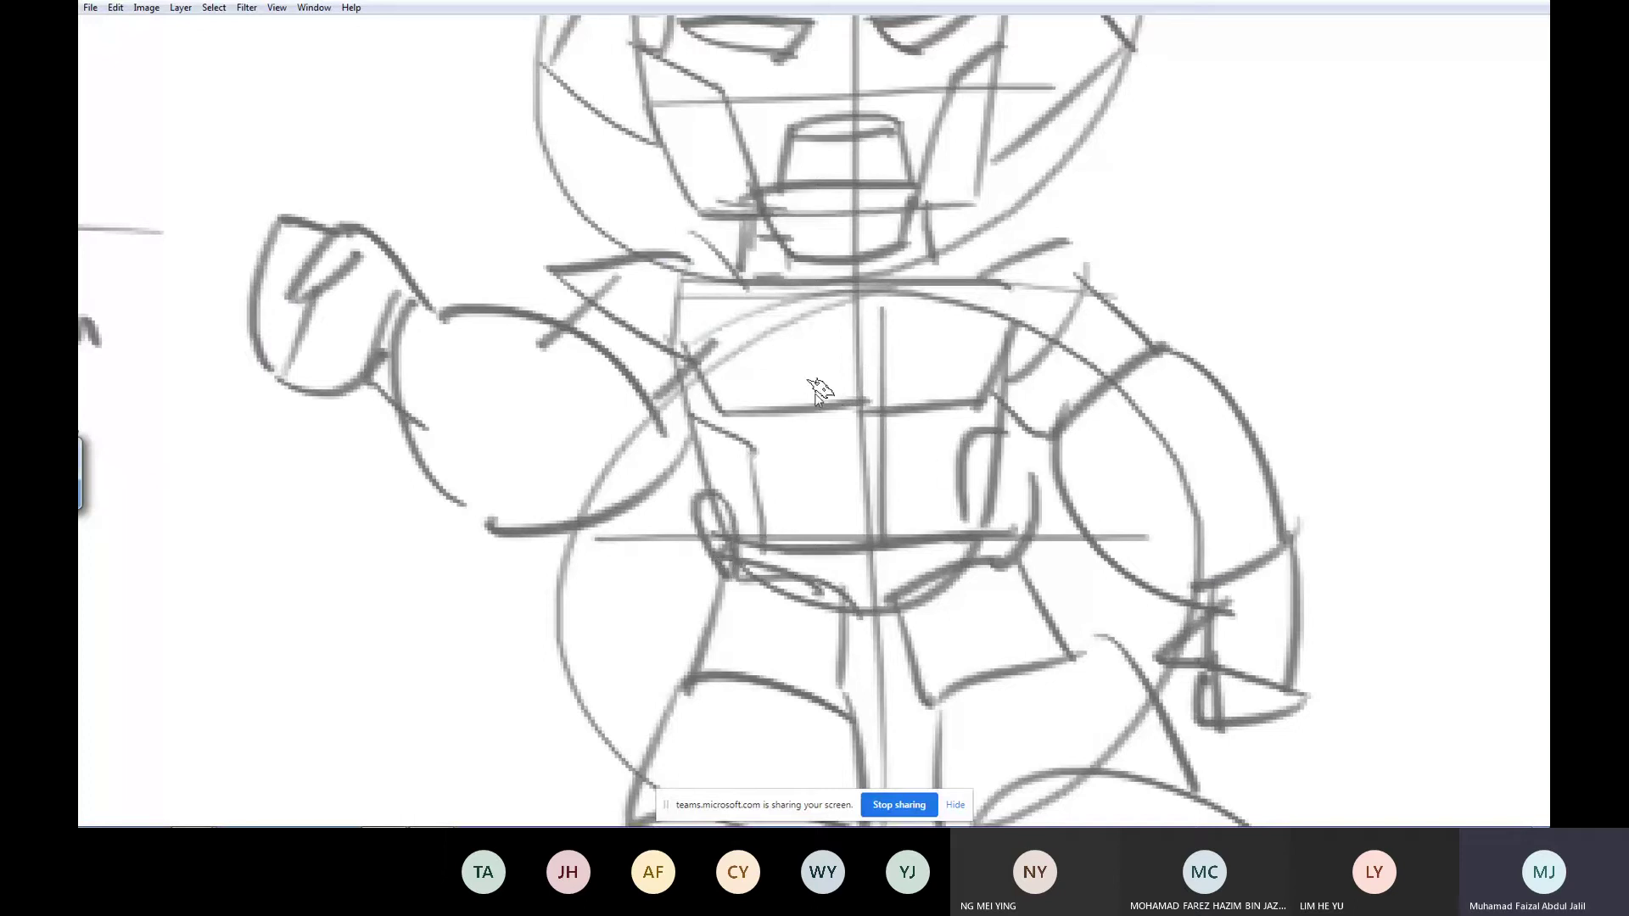
- Draw a rounded emblem in the centre of the chest, a small badge beside it and a slotted panel on the belly
{"action": "left_click_drag", "start_coordinate": [948, 340], "coordinate": [945, 348]}
{"action": "mouse_move", "coordinate": [917, 406]}
{"action": "left_mouse_down"}
{"action": "mouse_move", "coordinate": [860, 342]}
{"action": "mouse_move", "coordinate": [800, 409]}
{"action": "mouse_move", "coordinate": [920, 410]}
{"action": "mouse_move", "coordinate": [849, 454]}
{"action": "left_mouse_up"}
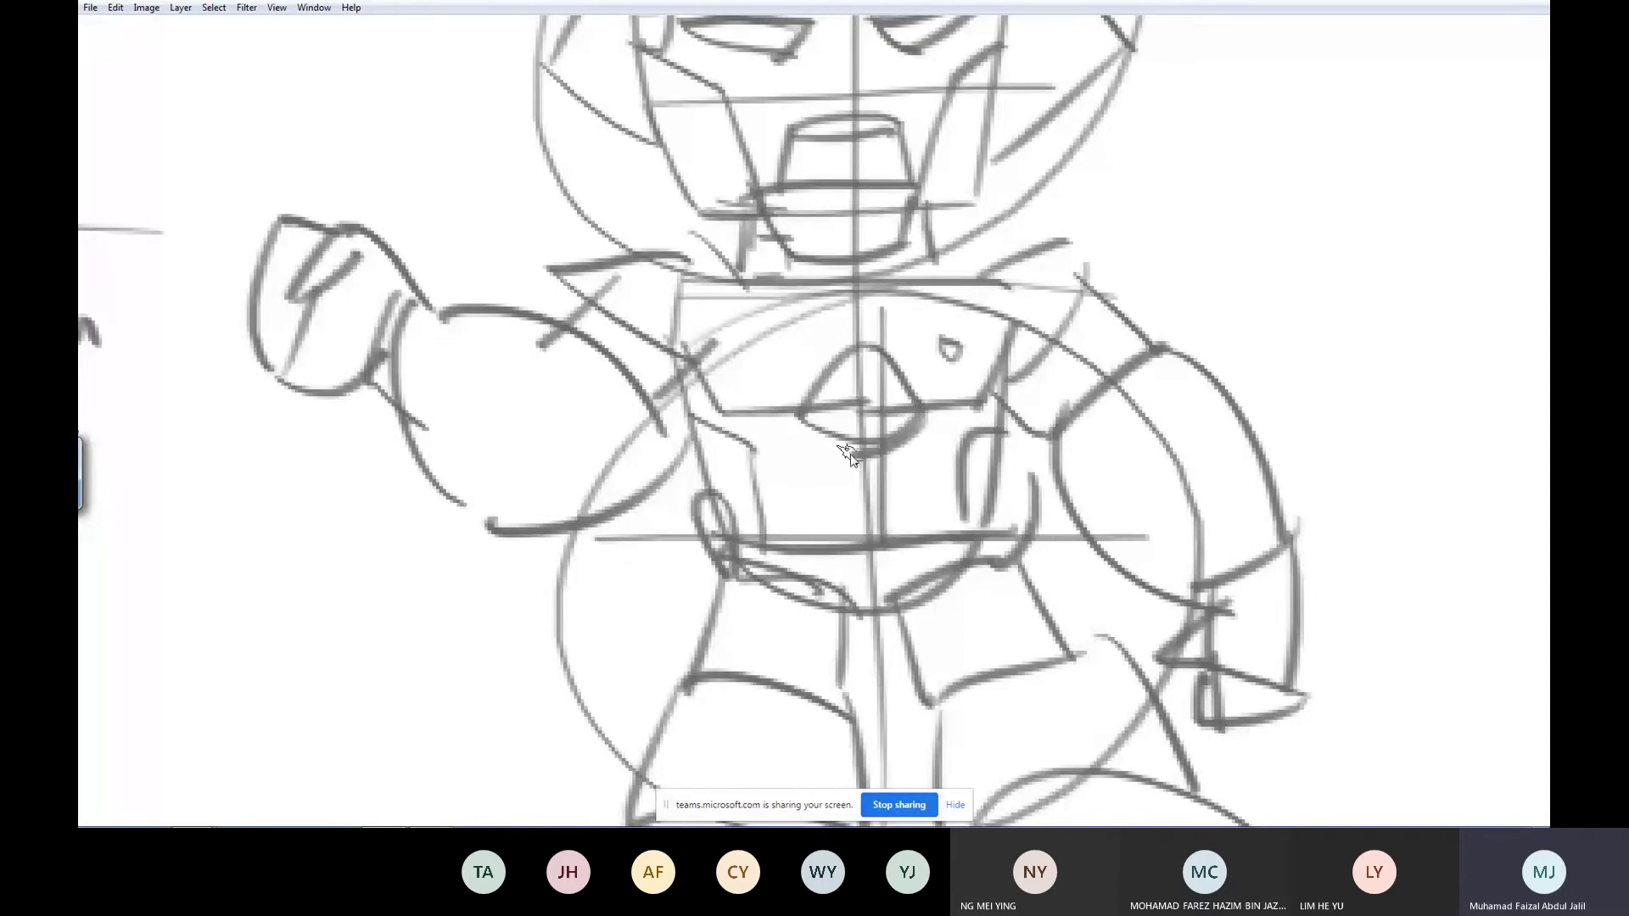
{"action": "mouse_move", "coordinate": [794, 520]}
{"action": "left_mouse_down"}
{"action": "mouse_move", "coordinate": [794, 473]}
{"action": "mouse_move", "coordinate": [926, 474]}
{"action": "mouse_move", "coordinate": [933, 522]}
{"action": "mouse_move", "coordinate": [792, 507]}
{"action": "mouse_move", "coordinate": [936, 491]}
{"action": "mouse_move", "coordinate": [801, 521]}
{"action": "mouse_move", "coordinate": [945, 527]}
{"action": "left_mouse_up"}
- Add joint lines to both arms, a curved mouth inside the mouth piece and inner edges on the cheek panels
{"action": "left_click_drag", "start_coordinate": [1119, 304], "coordinate": [1057, 377]}
{"action": "left_click_drag", "start_coordinate": [1101, 308], "coordinate": [1005, 403]}
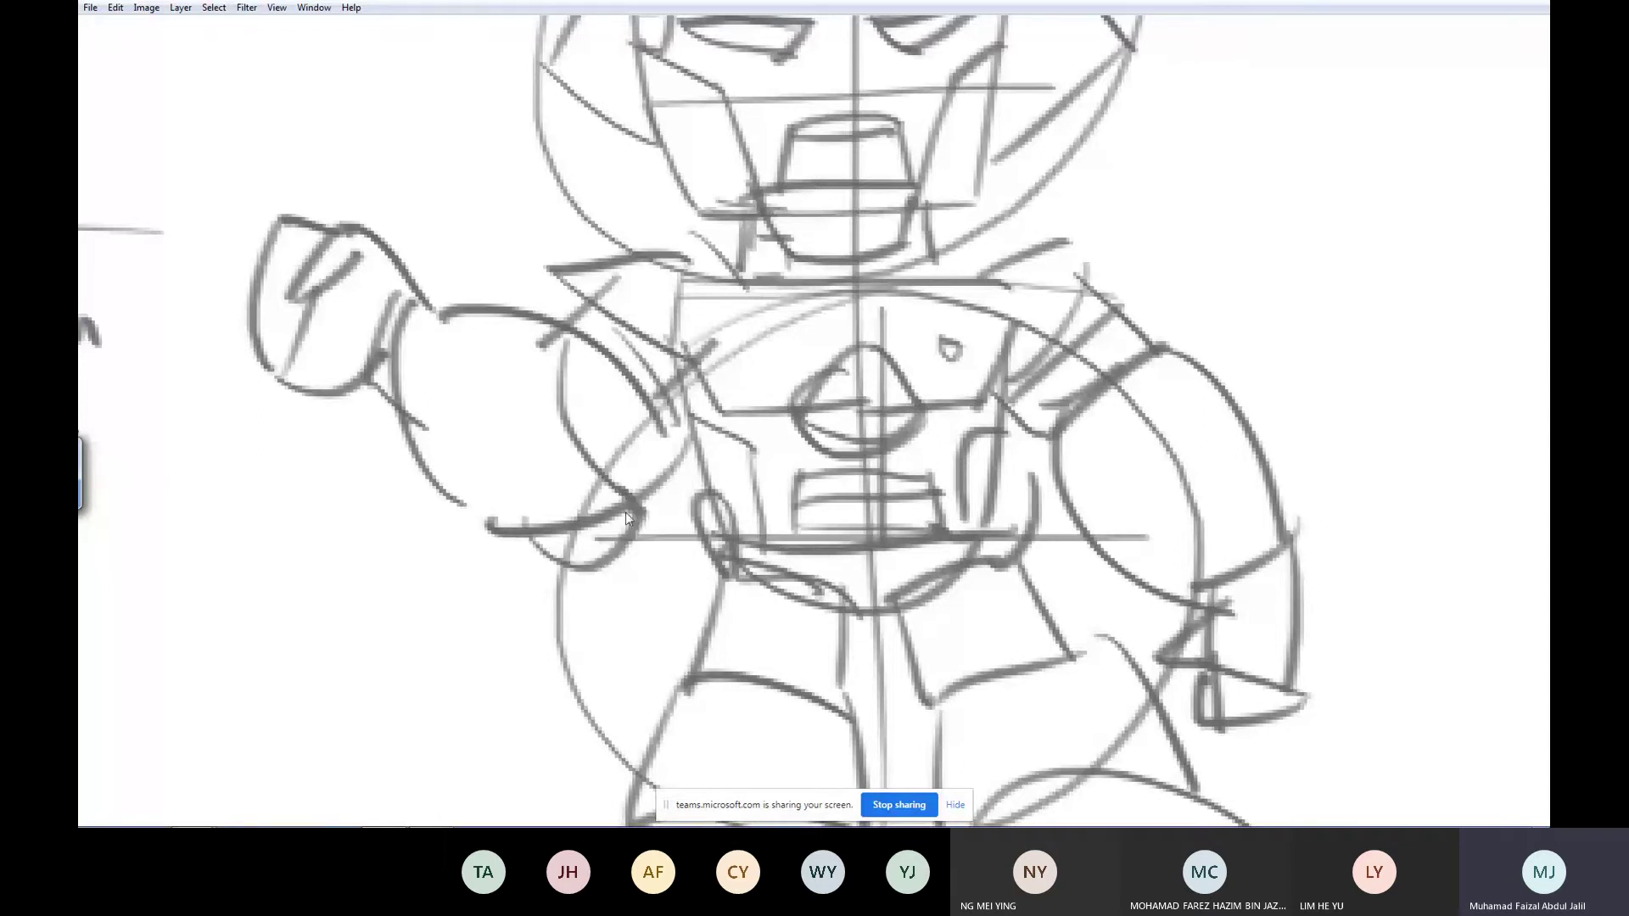
{"action": "left_click_drag", "start_coordinate": [616, 351], "coordinate": [517, 684]}
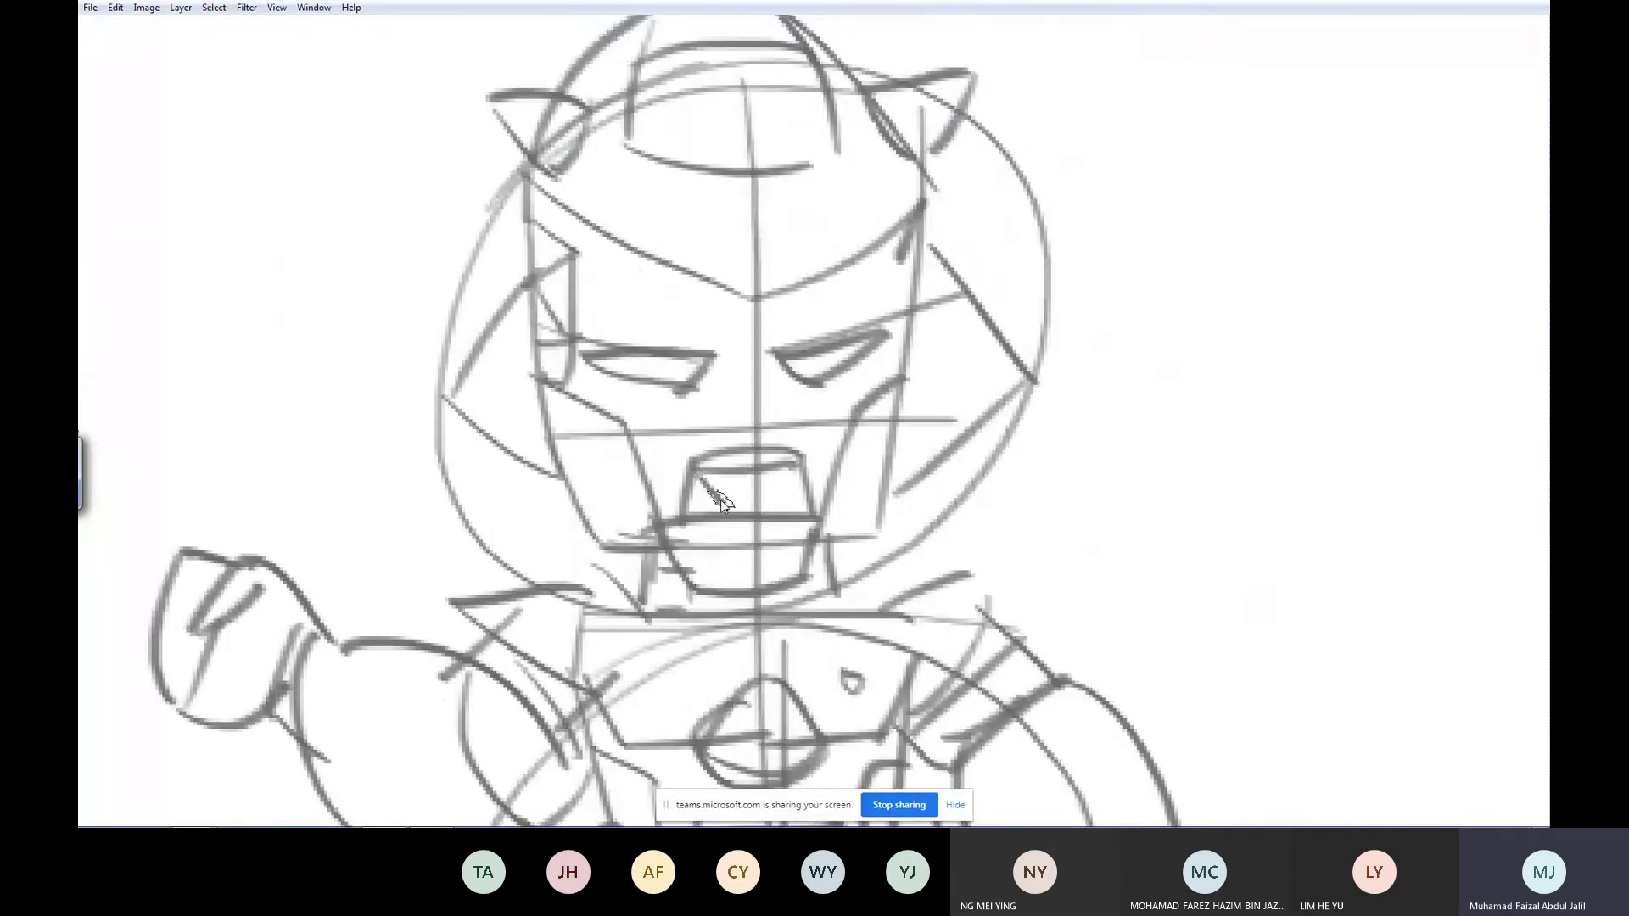
{"action": "left_click_drag", "start_coordinate": [960, 293], "coordinate": [954, 429]}
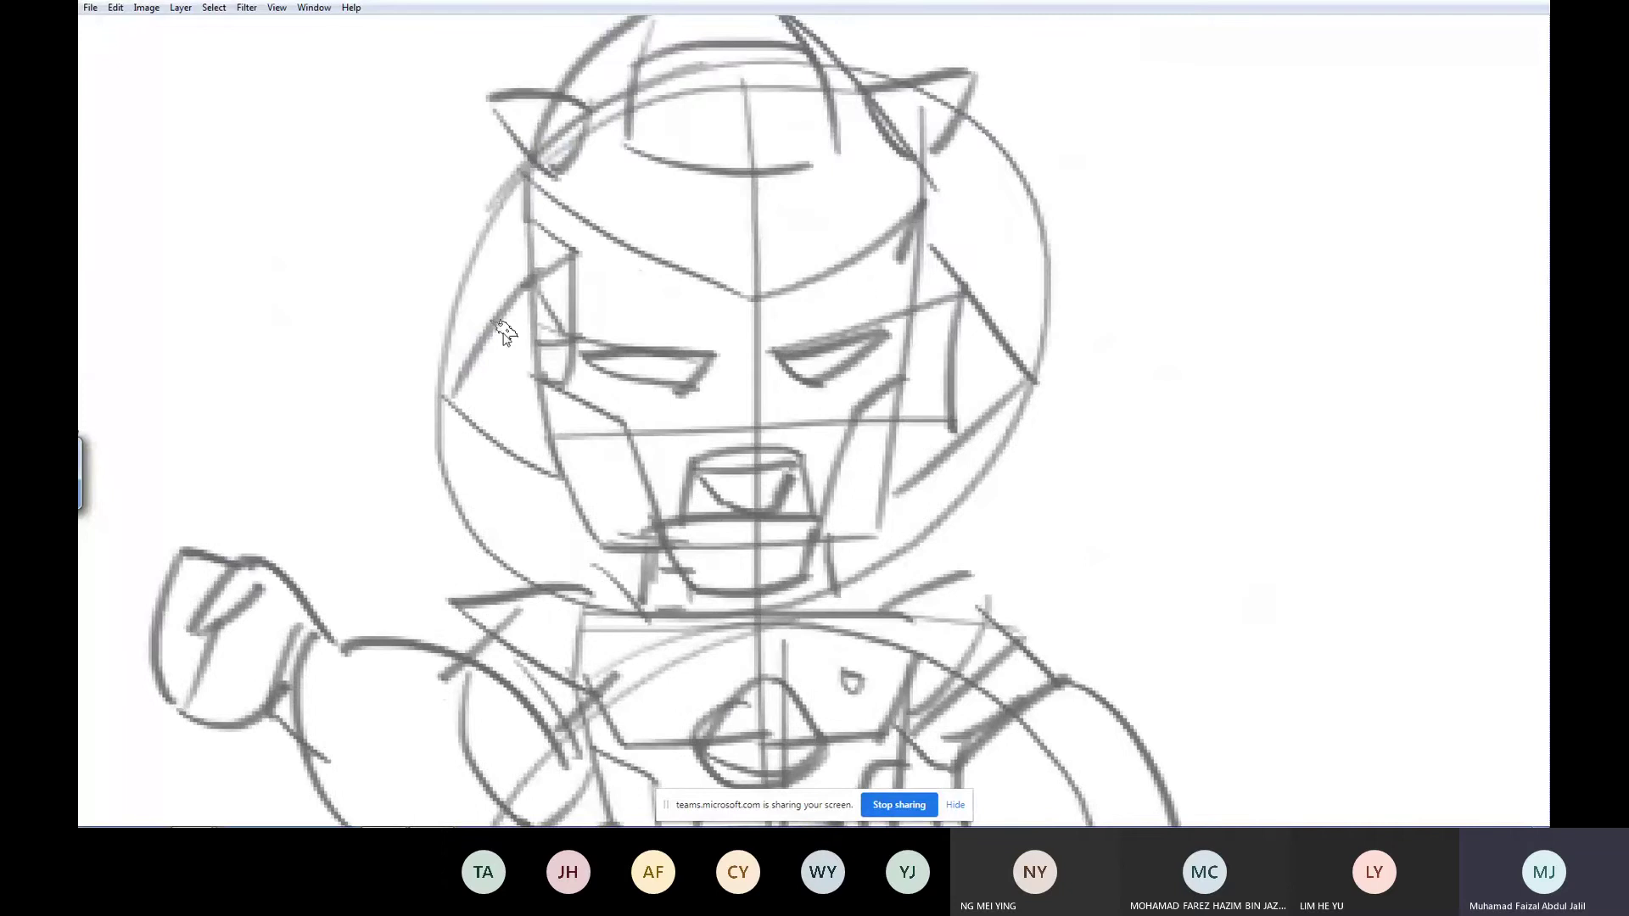
- Add a new layer above the sketch layers and darken the brush colour to 16% brightness
{"action": "key", "text": "ctrl+minus"}
{"action": "key", "text": "ctrl+minus"}
{"action": "key", "text": "ctrl+minus"}
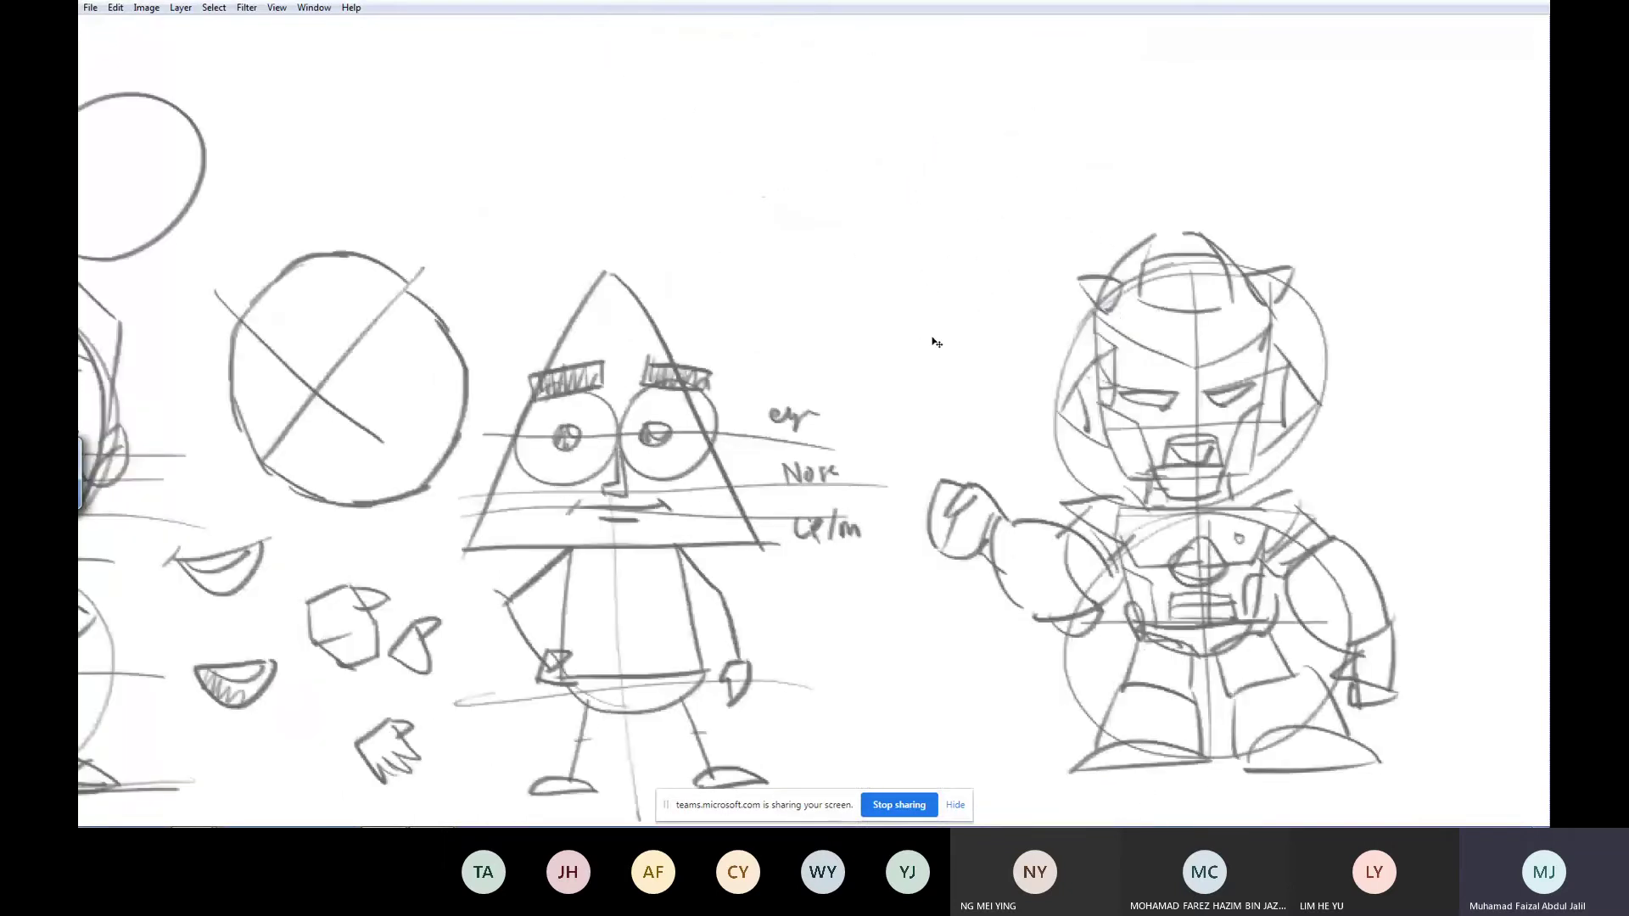
{"action": "key", "text": "ctrl+minus"}
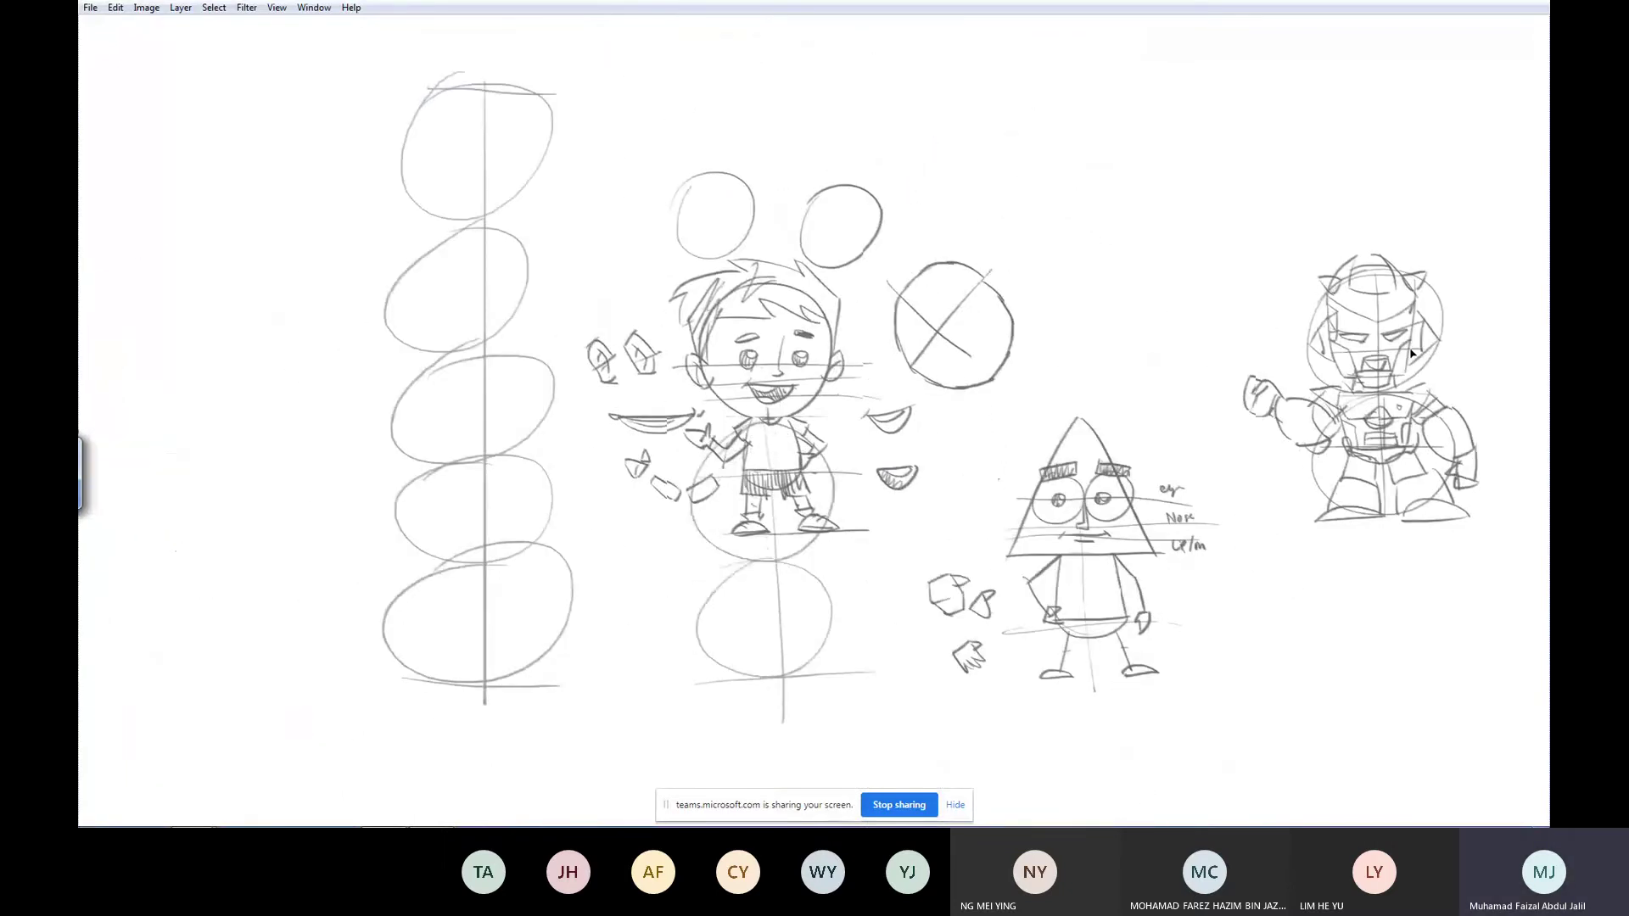
{"action": "key", "text": "Tab"}
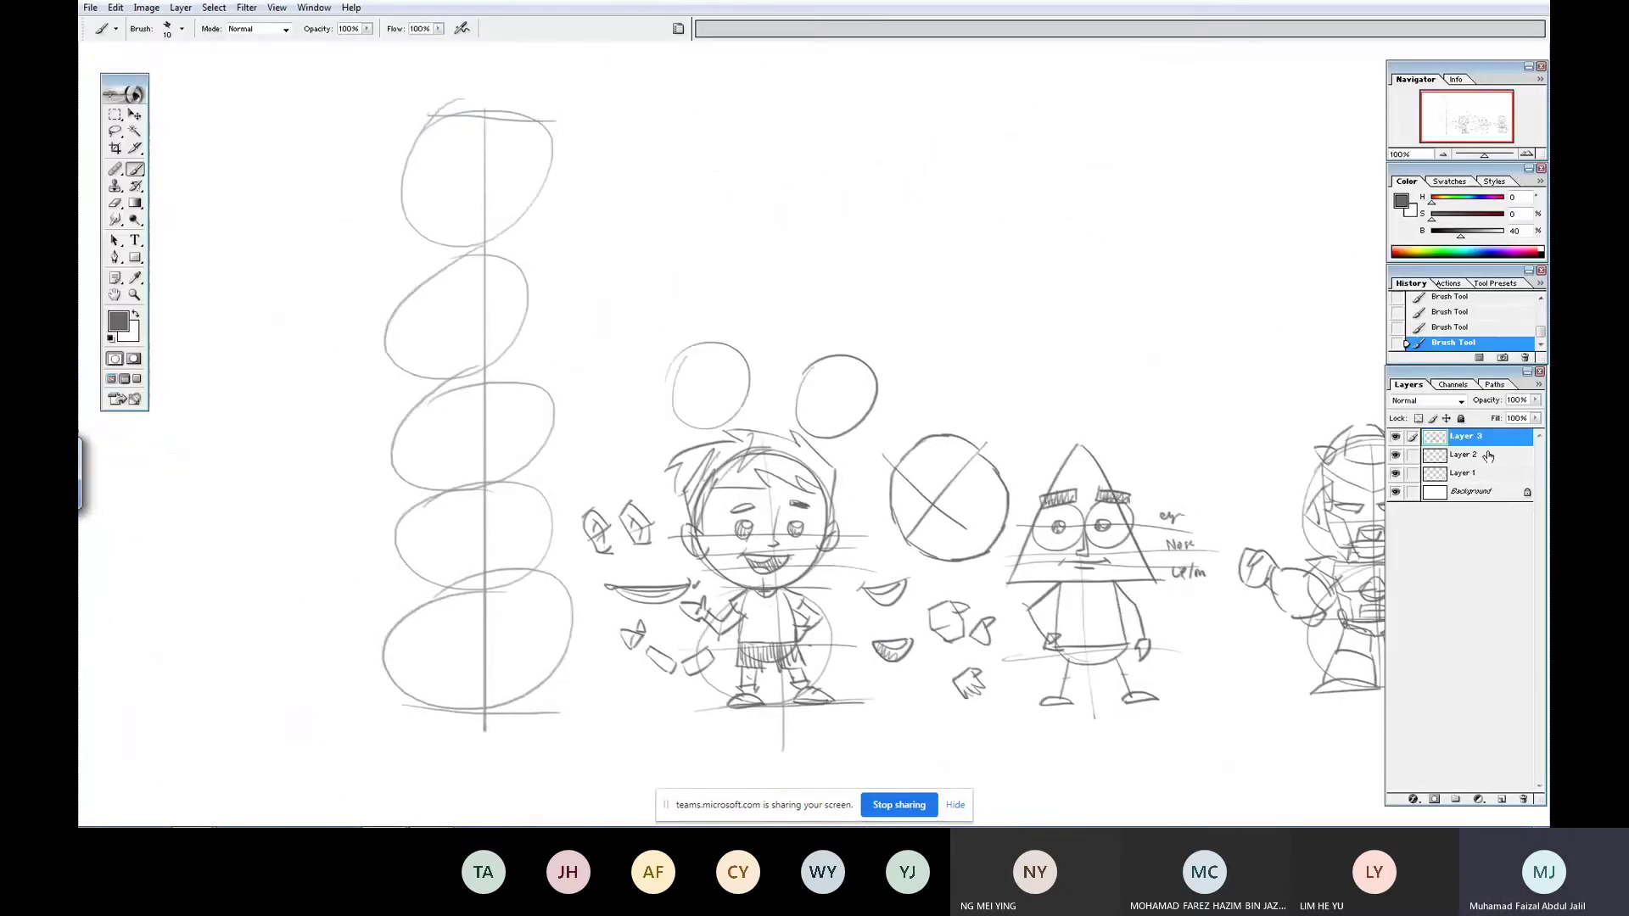
{"action": "left_click", "coordinate": [1503, 800]}
{"action": "key", "text": "Tab"}
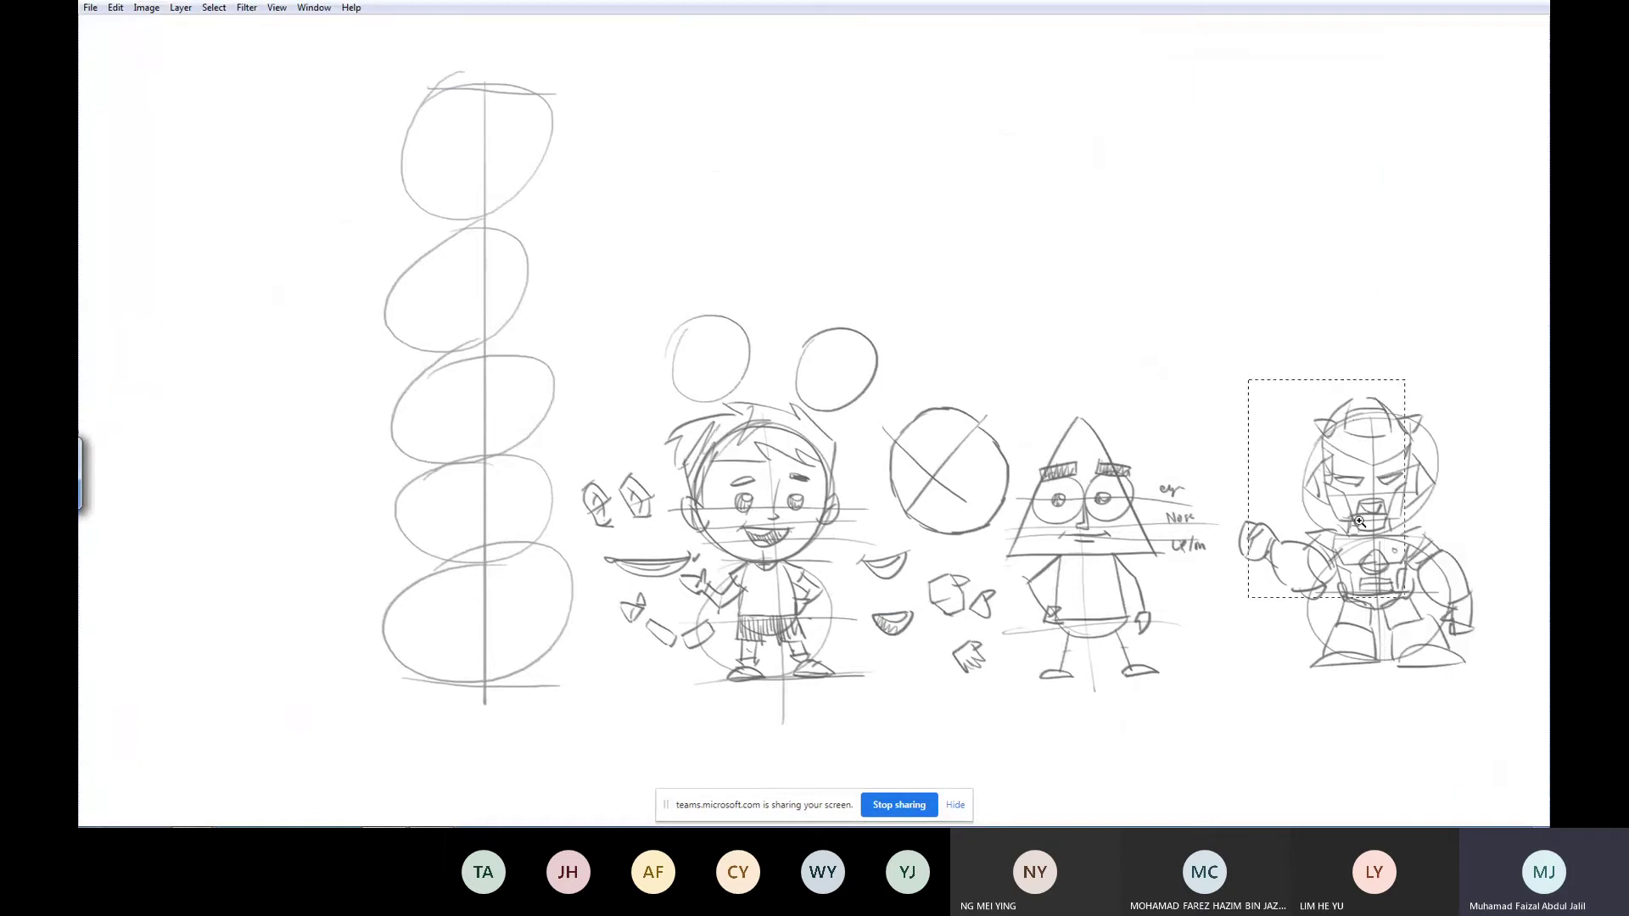
{"action": "left_click_drag", "start_coordinate": [1359, 521], "coordinate": [1375, 454]}
{"action": "key", "text": "Tab"}
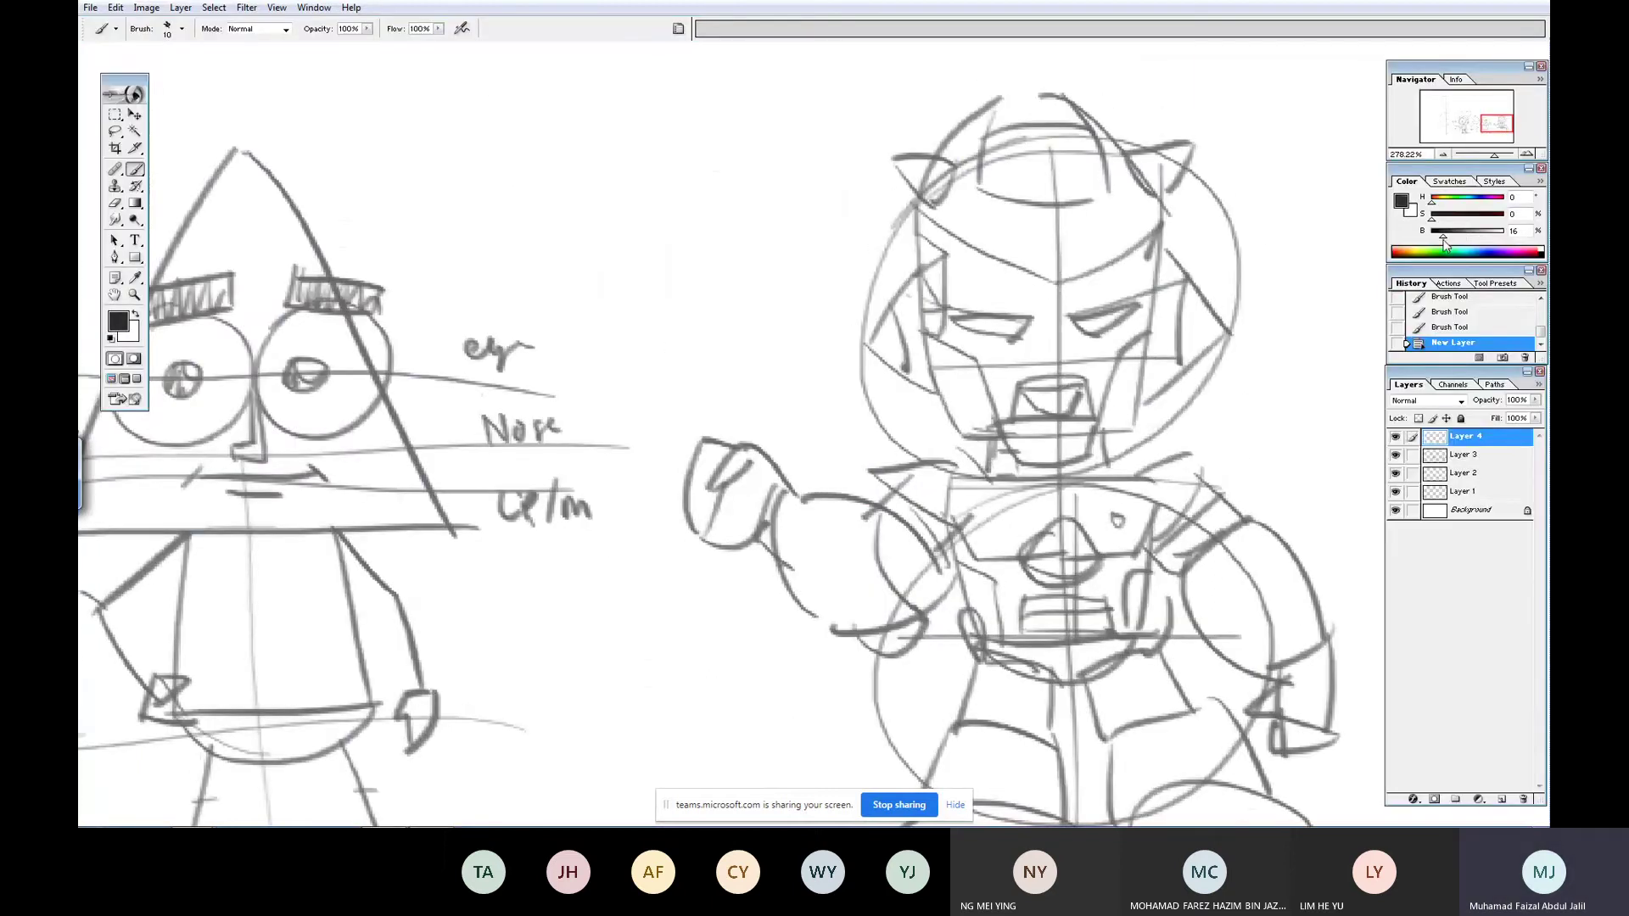
{"action": "key", "text": "Tab"}
- Ink the left crest horn and the small pointed horn below it with dark lines over the robot sketch
{"action": "left_click_drag", "start_coordinate": [978, 221], "coordinate": [979, 221]}
{"action": "left_click_drag", "start_coordinate": [844, 40], "coordinate": [798, 212]}
{"action": "mouse_move", "coordinate": [838, 42]}
{"action": "left_mouse_down"}
{"action": "mouse_move", "coordinate": [721, 159]}
{"action": "mouse_move", "coordinate": [750, 179]}
{"action": "mouse_move", "coordinate": [713, 242]}
{"action": "left_mouse_up"}
{"action": "left_click_drag", "start_coordinate": [652, 157], "coordinate": [713, 240]}
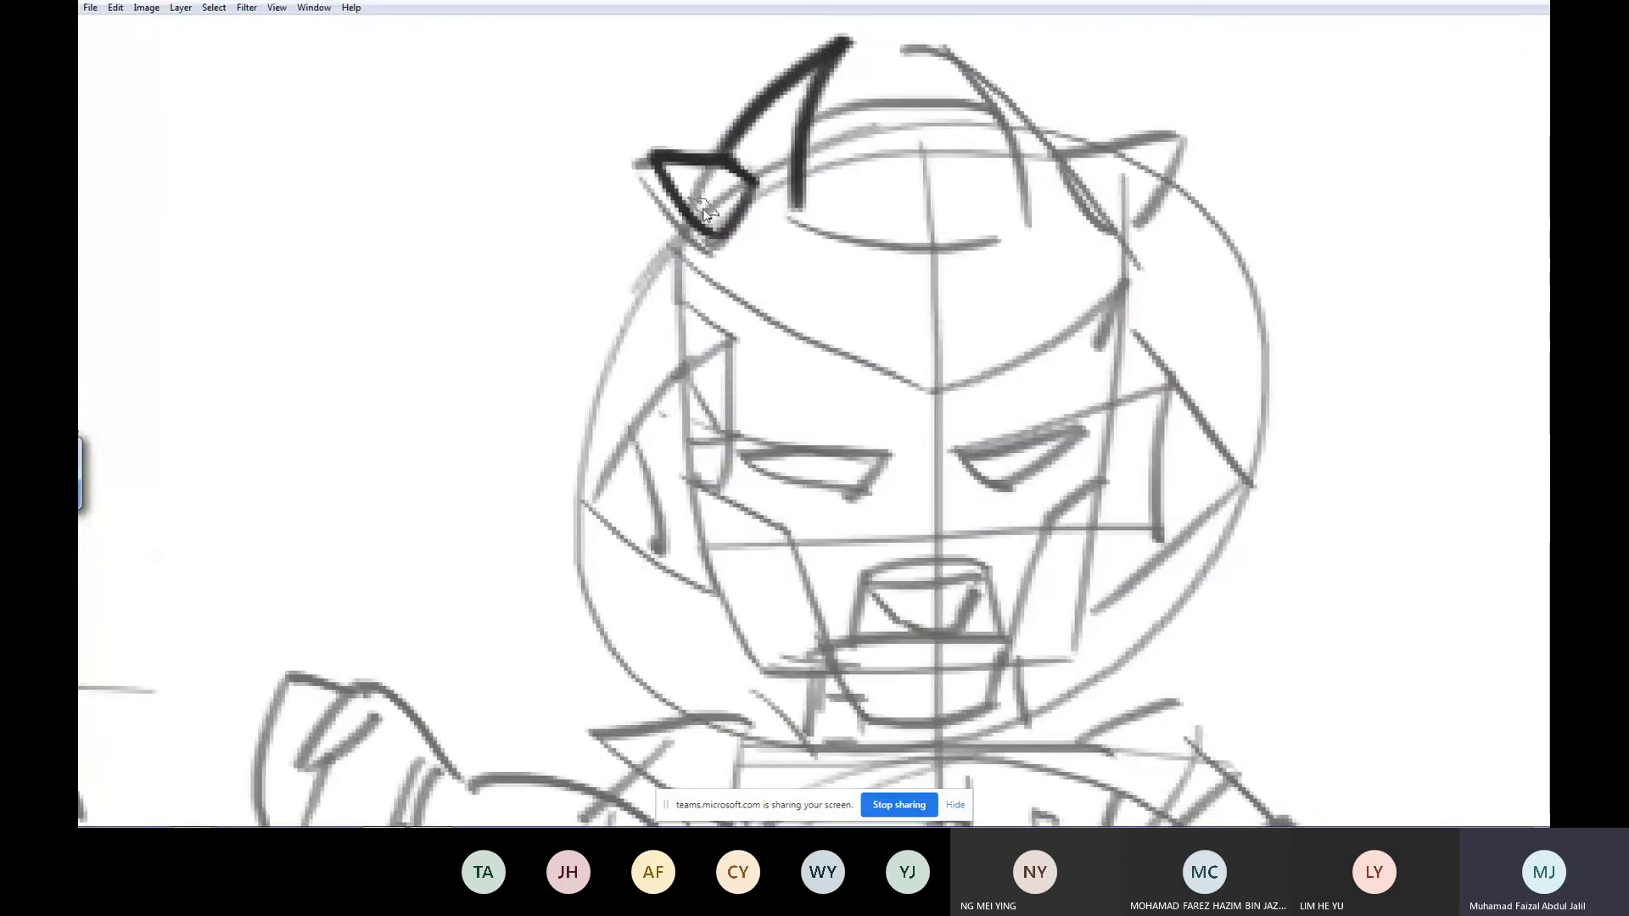
{"action": "mouse_move", "coordinate": [719, 170]}
{"action": "left_mouse_down"}
{"action": "mouse_move", "coordinate": [694, 214]}
{"action": "mouse_move", "coordinate": [706, 233]}
{"action": "left_mouse_up"}
- Ink the lower edge of the forehead panel, the right crest horn and the small right horn, redoing the crest's outer curve
{"action": "mouse_move", "coordinate": [798, 208]}
{"action": "left_mouse_down"}
{"action": "mouse_move", "coordinate": [999, 225]}
{"action": "mouse_move", "coordinate": [957, 61]}
{"action": "mouse_move", "coordinate": [1049, 129]}
{"action": "mouse_move", "coordinate": [1112, 248]}
{"action": "left_mouse_up"}
{"action": "key", "text": "ctrl+z"}
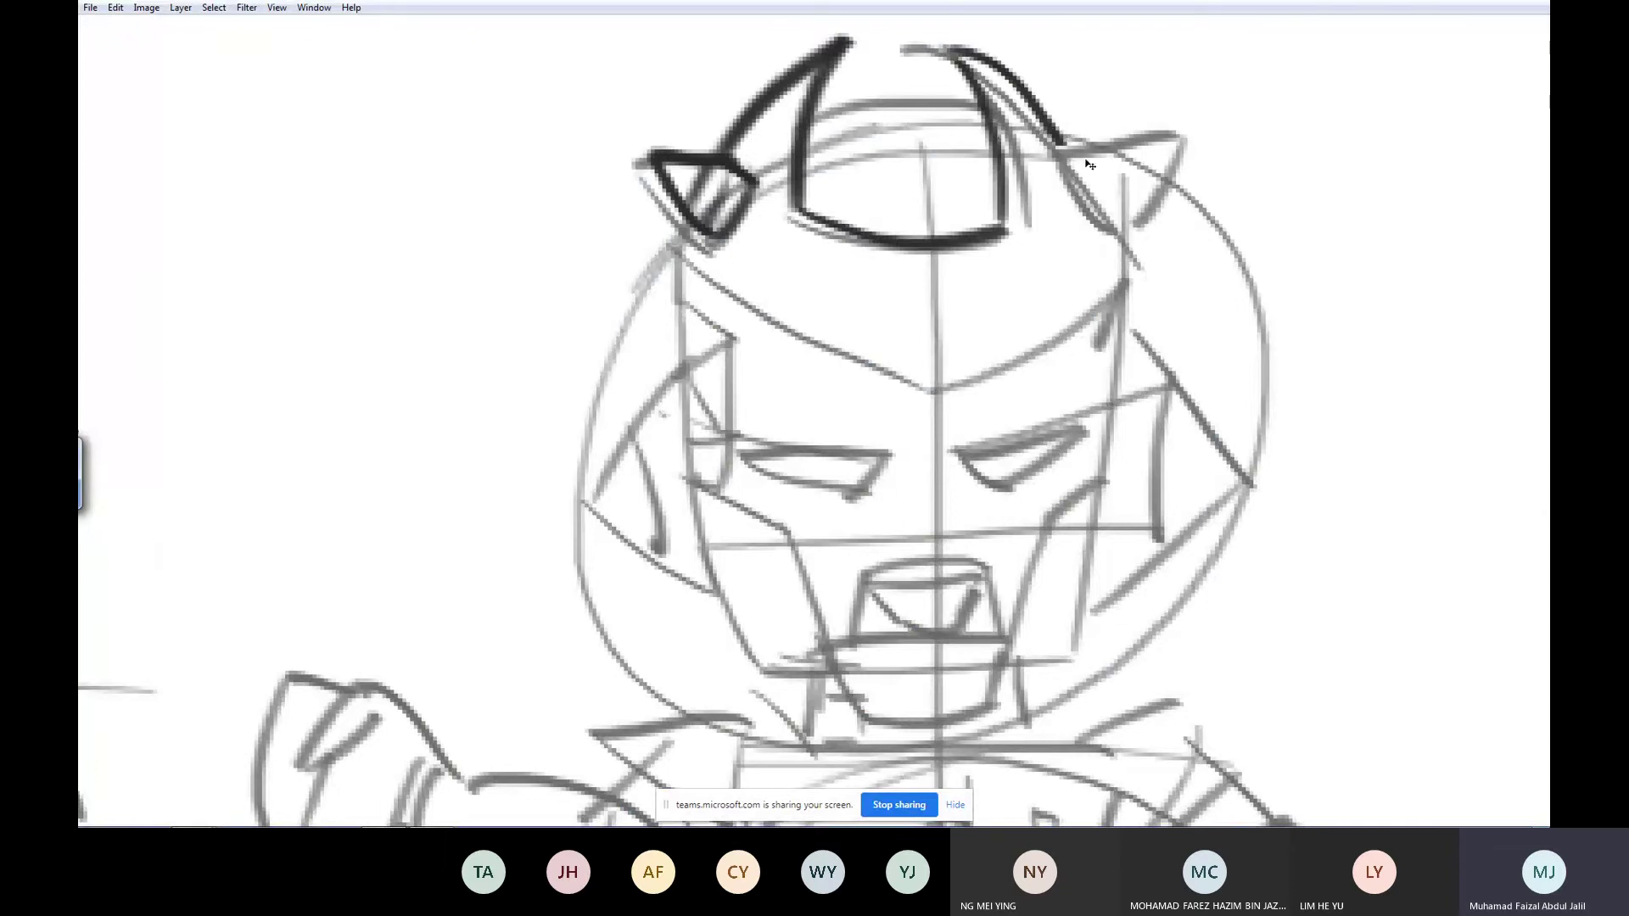
{"action": "key", "text": "ctrl+z"}
{"action": "mouse_move", "coordinate": [1050, 169]}
{"action": "left_mouse_down"}
{"action": "mouse_move", "coordinate": [1140, 153]}
{"action": "mouse_move", "coordinate": [1136, 194]}
{"action": "left_mouse_up"}
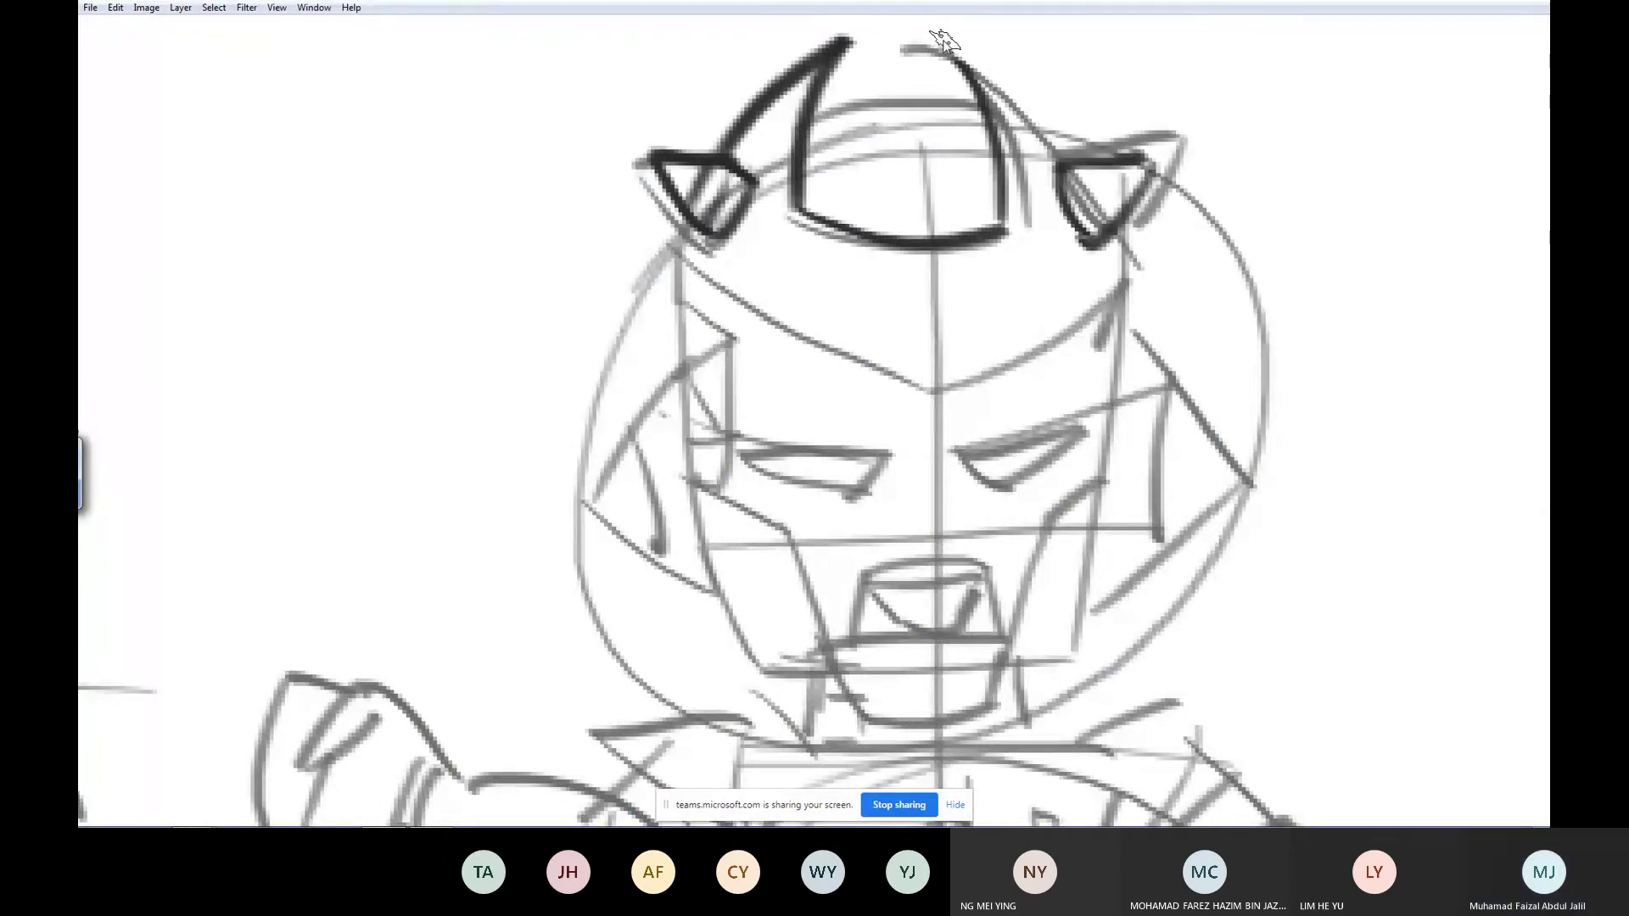
{"action": "mouse_move", "coordinate": [931, 34]}
{"action": "left_mouse_down"}
{"action": "mouse_move", "coordinate": [1028, 90]}
{"action": "mouse_move", "coordinate": [1060, 161]}
{"action": "left_mouse_up"}
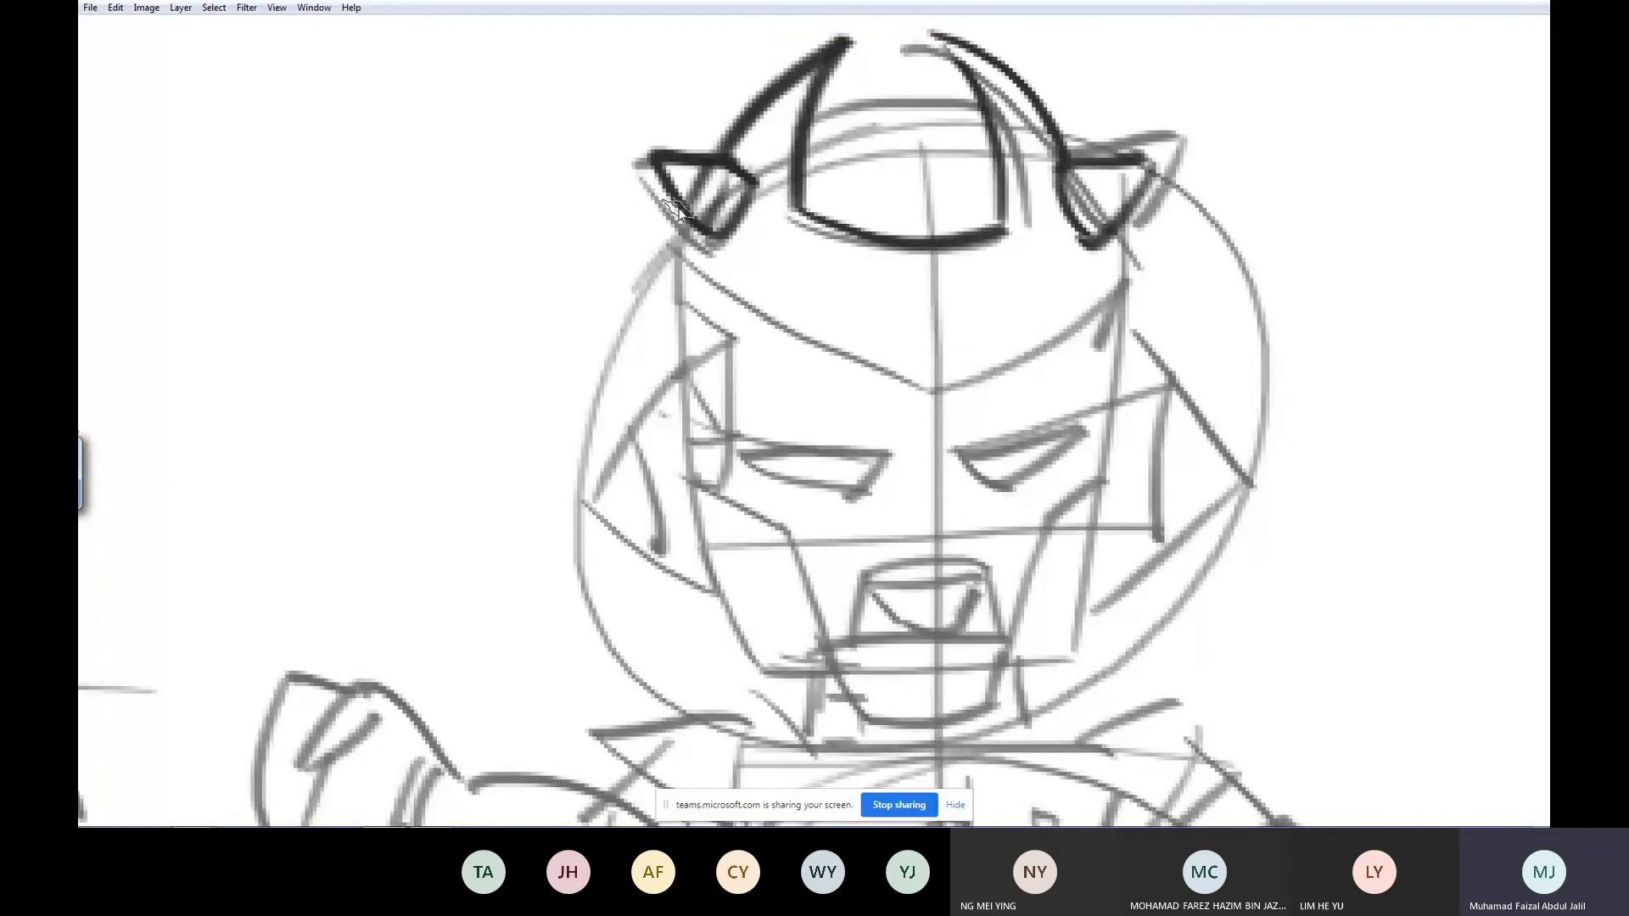
- Ink both slanted brow lines and close the forehead panel with a top arc and two curved inner lines
{"action": "left_click_drag", "start_coordinate": [658, 242], "coordinate": [880, 371]}
{"action": "mouse_move", "coordinate": [1097, 216]}
{"action": "left_mouse_down"}
{"action": "mouse_move", "coordinate": [1121, 276]}
{"action": "mouse_move", "coordinate": [952, 343]}
{"action": "left_mouse_up"}
{"action": "scroll", "coordinate": [929, 323], "scroll_direction": "up", "scroll_amount": 2}
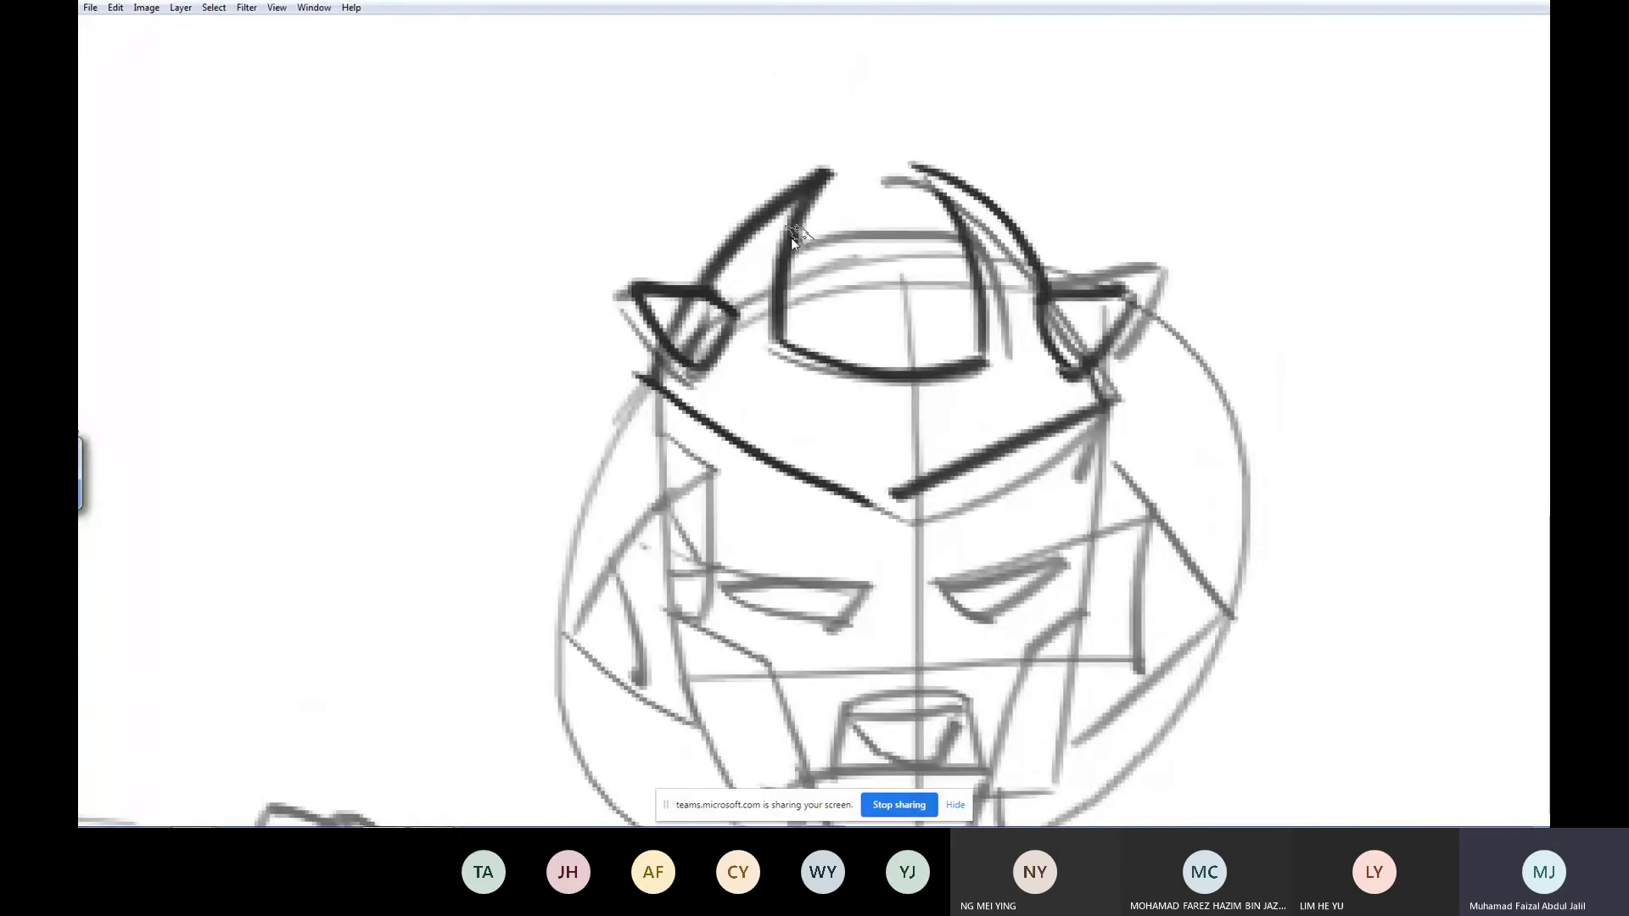
{"action": "left_click_drag", "start_coordinate": [791, 238], "coordinate": [969, 232]}
{"action": "key", "text": "ctrl+z"}
{"action": "left_click_drag", "start_coordinate": [789, 237], "coordinate": [967, 239]}
{"action": "key", "text": "ctrl+z"}
{"action": "key", "text": "ctrl+z"}
{"action": "key", "text": "ctrl+z"}
{"action": "left_click_drag", "start_coordinate": [790, 299], "coordinate": [968, 295]}
{"action": "mouse_move", "coordinate": [794, 327]}
{"action": "left_mouse_down"}
{"action": "mouse_move", "coordinate": [876, 349]}
{"action": "mouse_move", "coordinate": [959, 334]}
{"action": "left_mouse_up"}
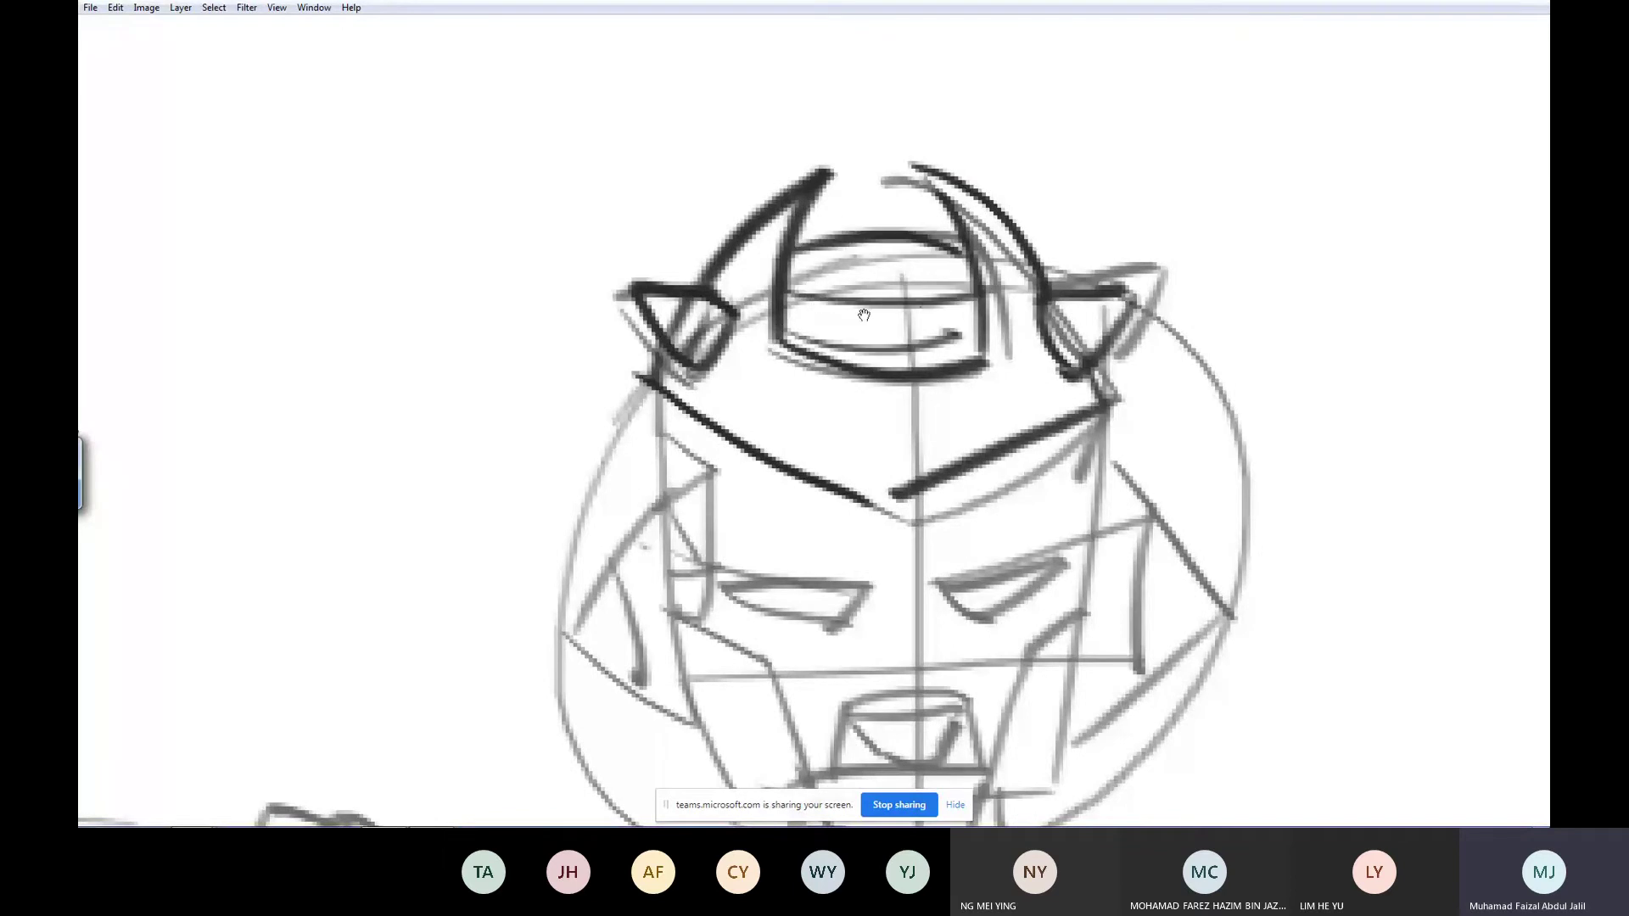
- Ink the stepped left edge of the helmet face opening and outline both slanted eyes
{"action": "left_click_drag", "start_coordinate": [793, 397], "coordinate": [847, 262]}
{"action": "mouse_move", "coordinate": [693, 283]}
{"action": "left_mouse_down"}
{"action": "mouse_move", "coordinate": [754, 324]}
{"action": "mouse_move", "coordinate": [759, 423]}
{"action": "mouse_move", "coordinate": [922, 465]}
{"action": "mouse_move", "coordinate": [893, 492]}
{"action": "mouse_move", "coordinate": [786, 439]}
{"action": "left_mouse_up"}
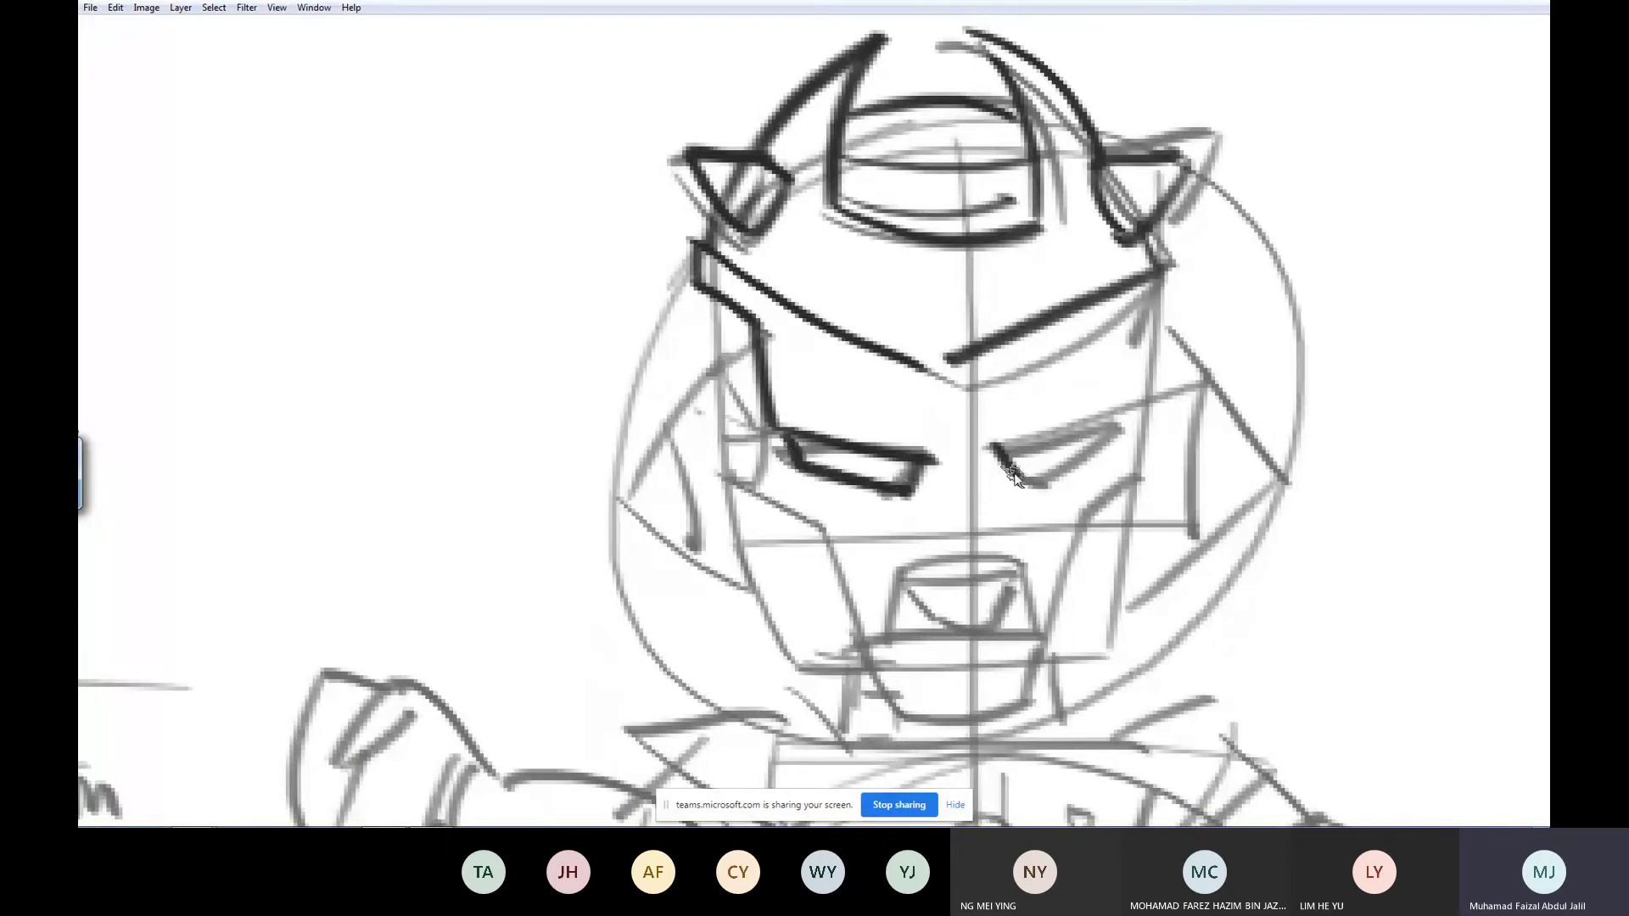
{"action": "left_click_drag", "start_coordinate": [1015, 476], "coordinate": [1127, 413]}
{"action": "left_click_drag", "start_coordinate": [1020, 479], "coordinate": [1129, 405]}
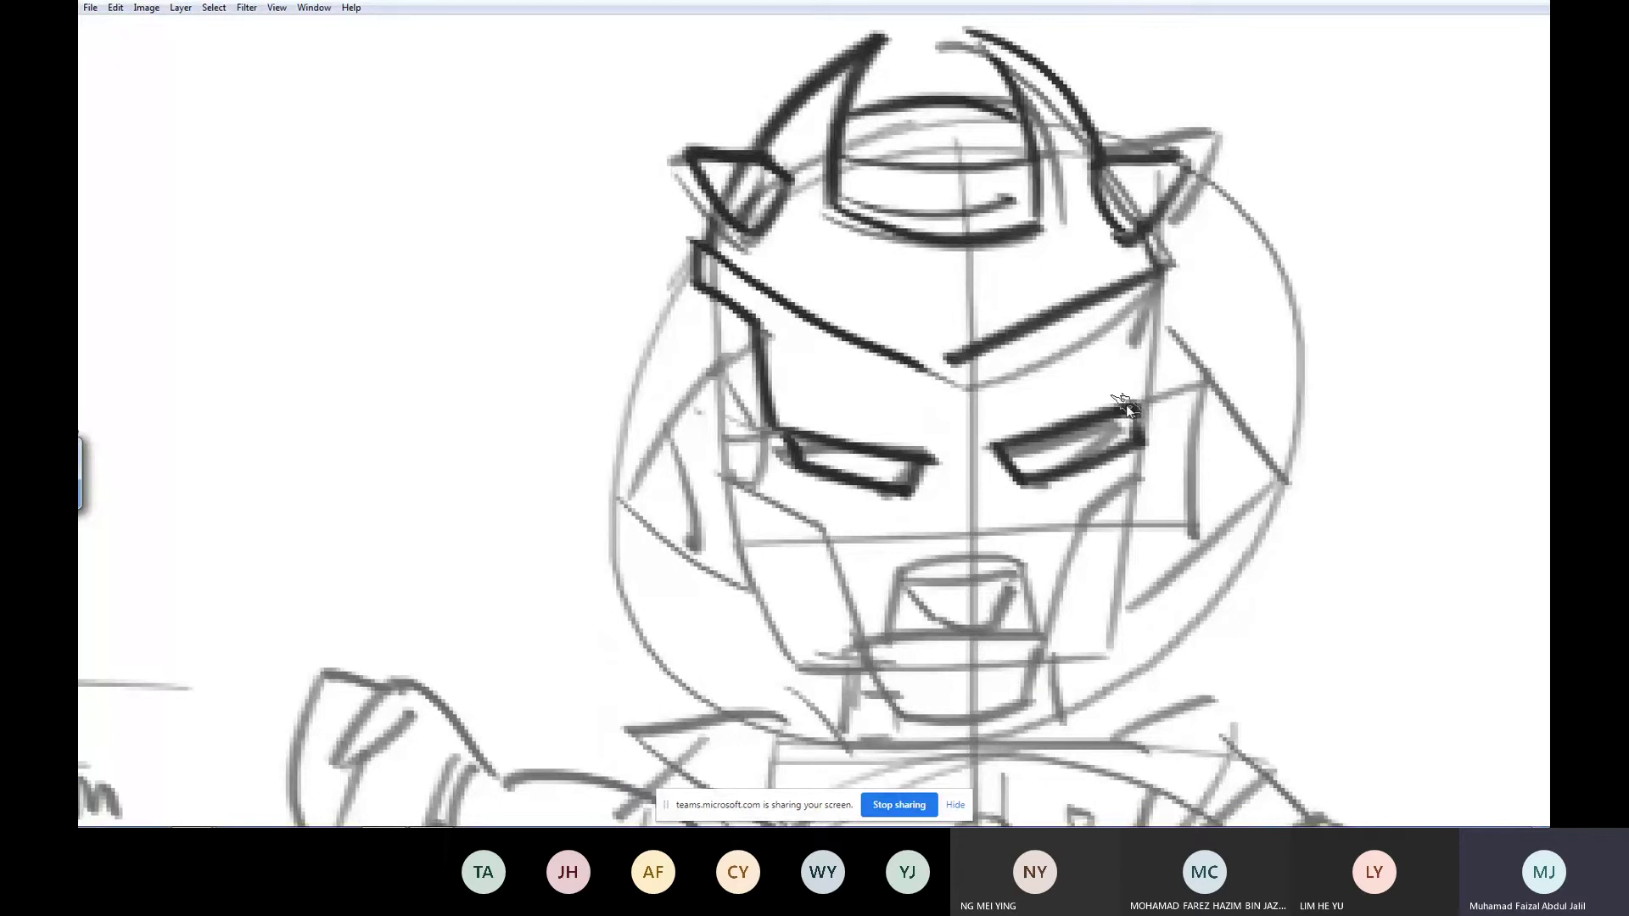
- Ink the right edge of the face opening, the mouth piece outline and the angled cheek lines on both sides
{"action": "mouse_move", "coordinate": [1156, 297]}
{"action": "left_mouse_down"}
{"action": "mouse_move", "coordinate": [1194, 280]}
{"action": "mouse_move", "coordinate": [1196, 244]}
{"action": "mouse_move", "coordinate": [1156, 273]}
{"action": "left_mouse_up"}
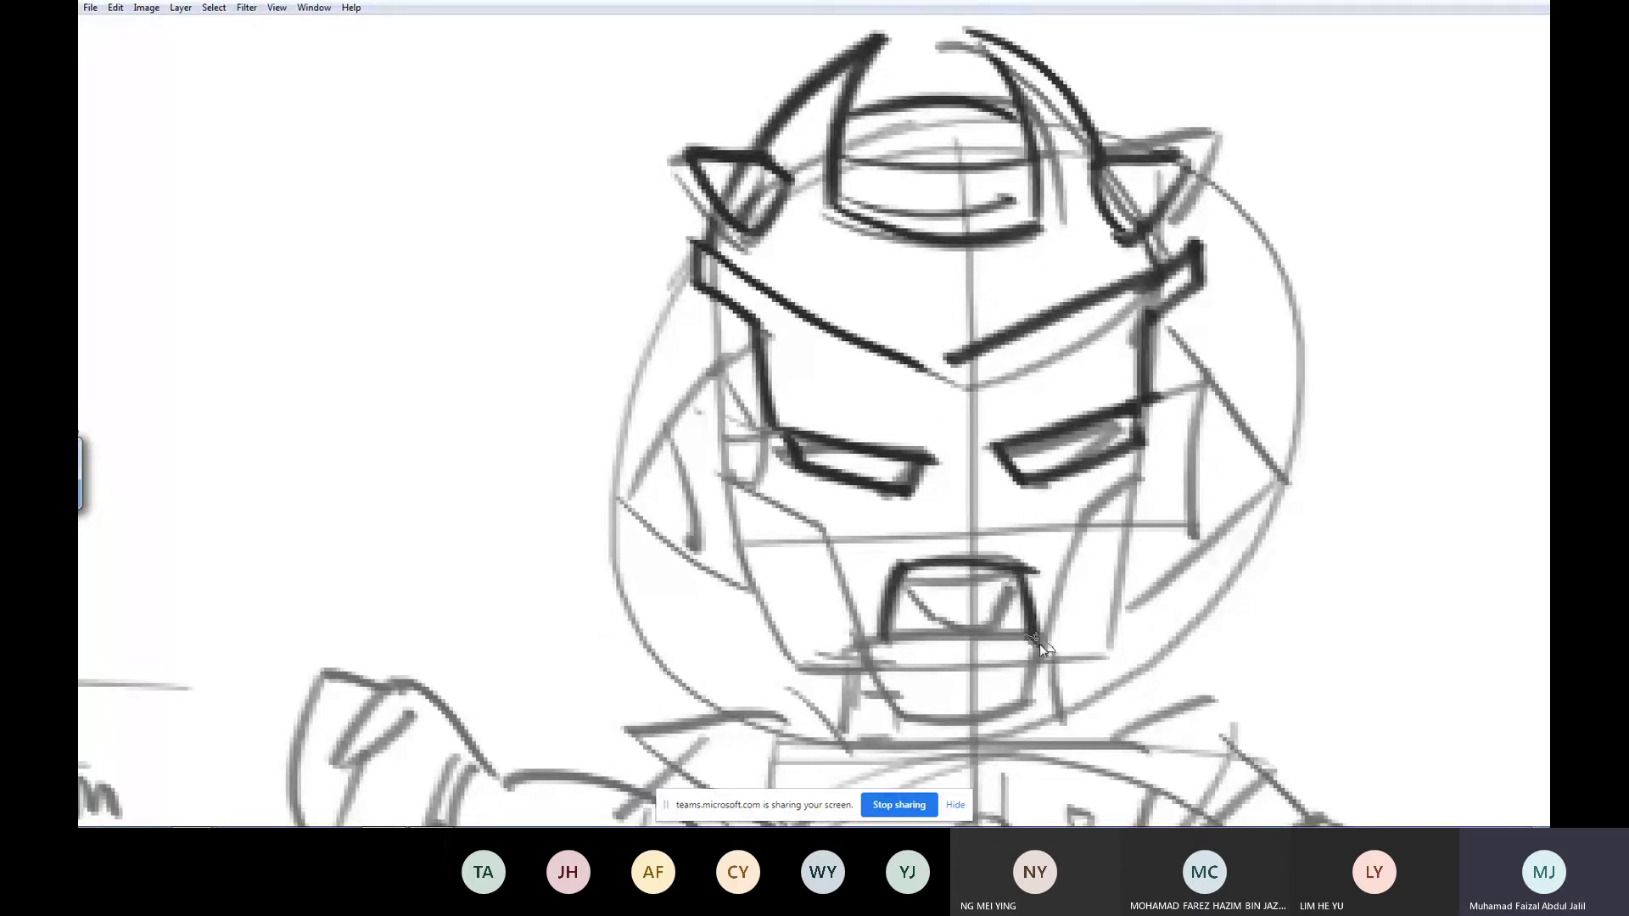
{"action": "mouse_move", "coordinate": [738, 480]}
{"action": "left_mouse_down"}
{"action": "mouse_move", "coordinate": [811, 515]}
{"action": "mouse_move", "coordinate": [862, 644]}
{"action": "left_mouse_up"}
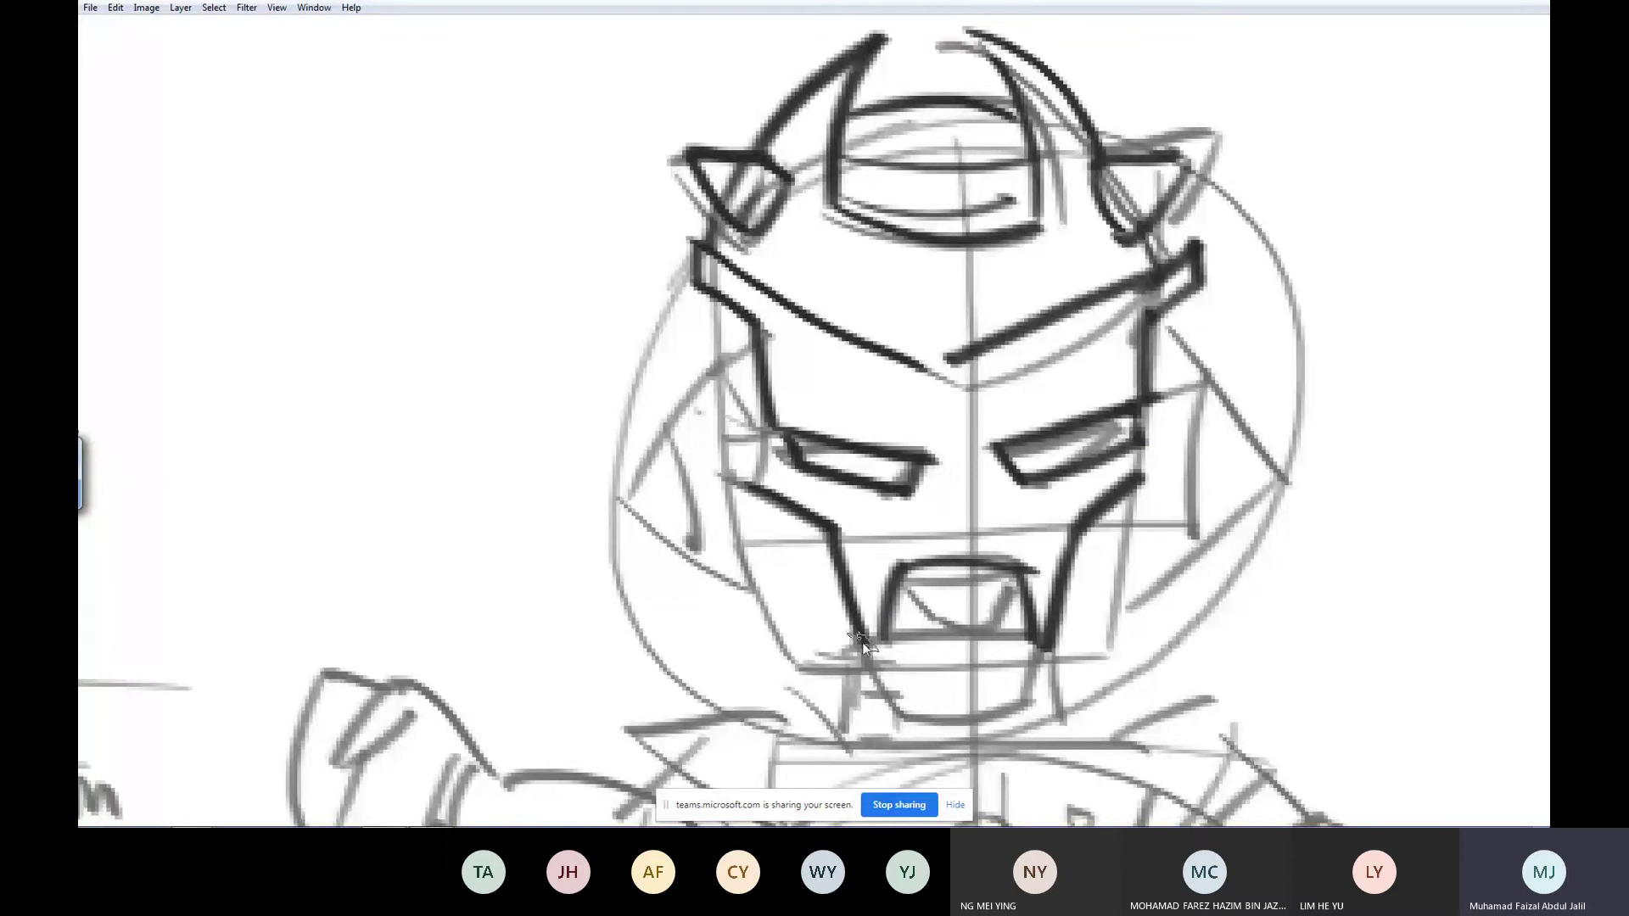
{"action": "left_click_drag", "start_coordinate": [744, 486], "coordinate": [764, 414]}
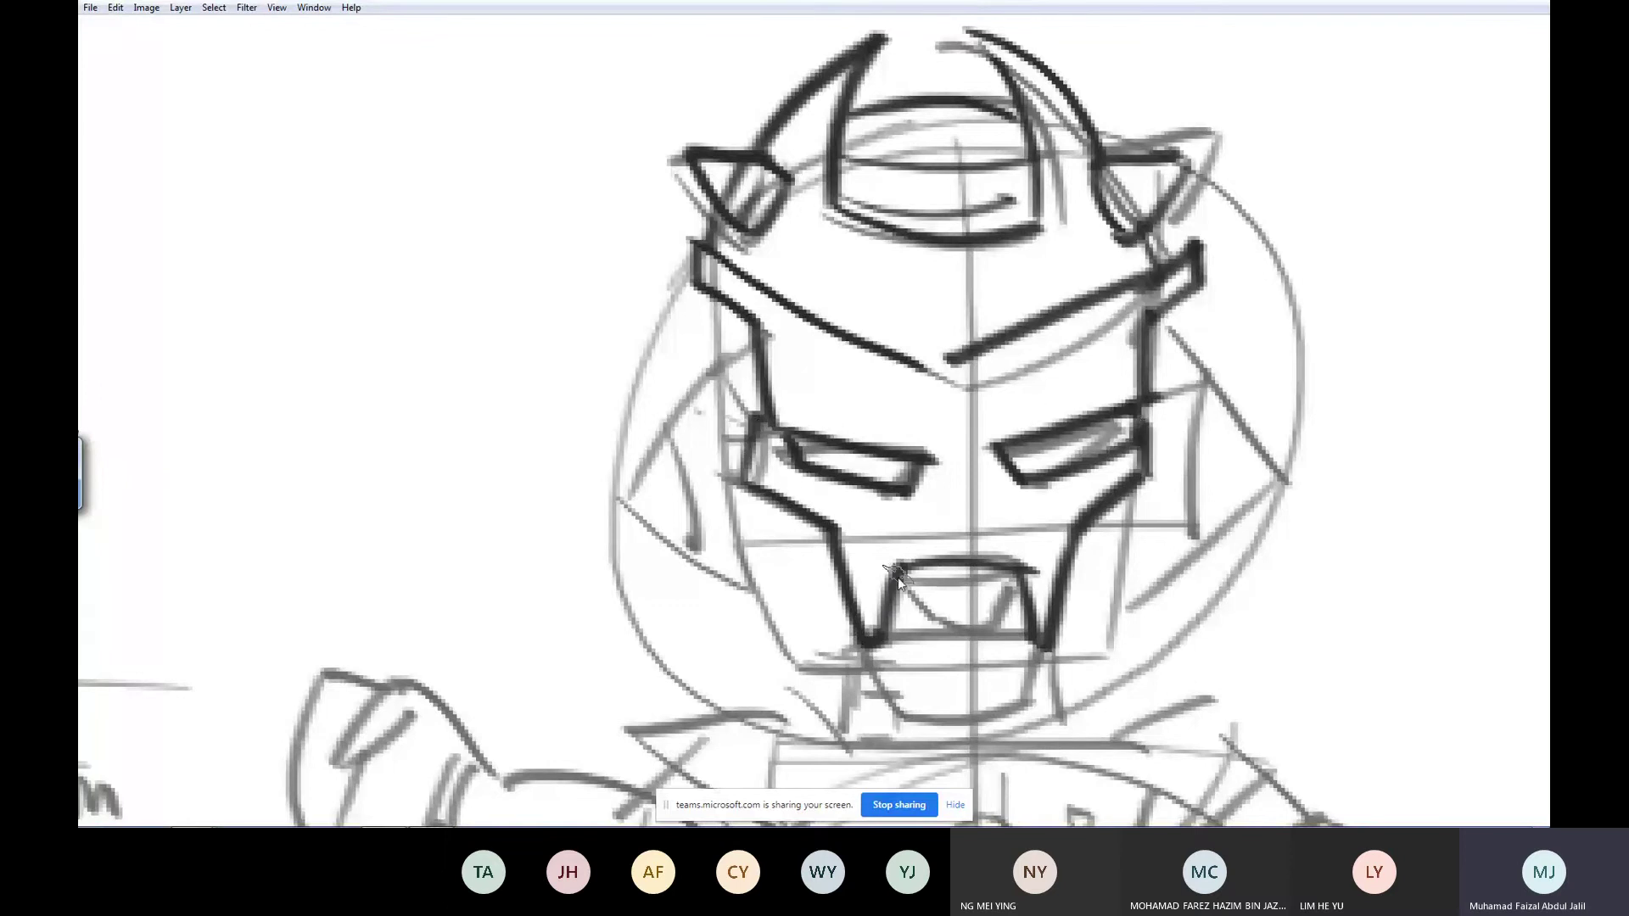
- Ink the inner mouth box, the small jaw plates beside it and the tapered chin piece below
{"action": "left_click_drag", "start_coordinate": [925, 638], "coordinate": [1011, 636]}
{"action": "left_click_drag", "start_coordinate": [1014, 571], "coordinate": [900, 576]}
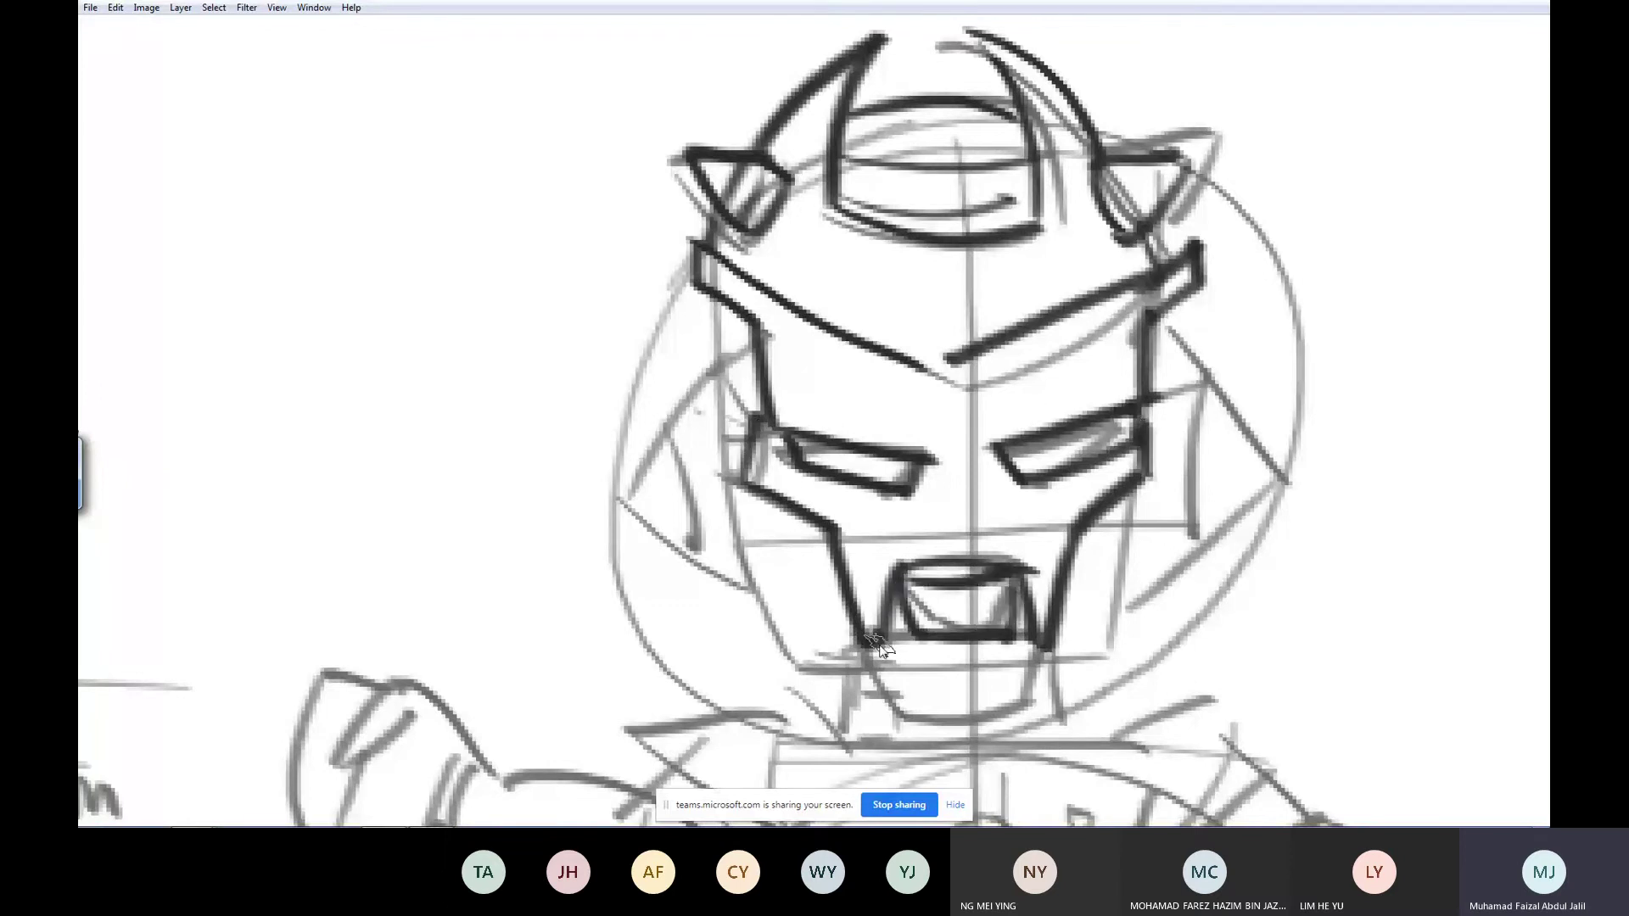
{"action": "left_click_drag", "start_coordinate": [907, 670], "coordinate": [920, 638]}
{"action": "mouse_move", "coordinate": [1021, 676]}
{"action": "left_mouse_down"}
{"action": "mouse_move", "coordinate": [1010, 657]}
{"action": "mouse_move", "coordinate": [923, 735]}
{"action": "mouse_move", "coordinate": [997, 751]}
{"action": "left_mouse_up"}
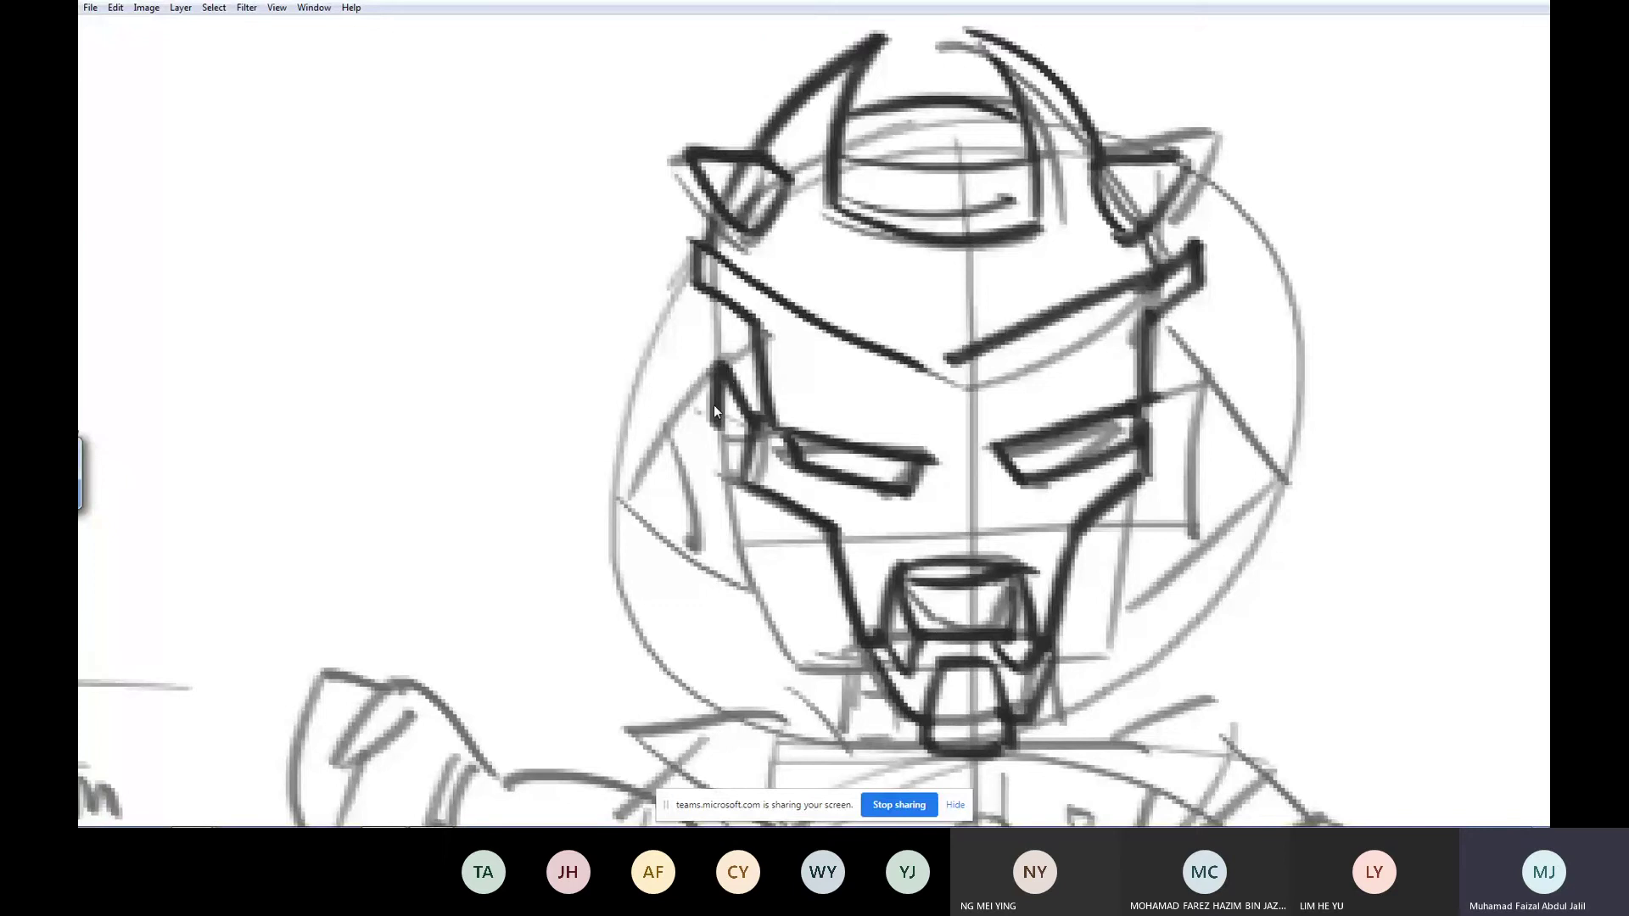
- Ink the pointed ear pieces on both sides of the helmet, including their inner vertical lines
{"action": "left_click_drag", "start_coordinate": [714, 407], "coordinate": [749, 488]}
{"action": "mouse_move", "coordinate": [714, 360]}
{"action": "left_mouse_down"}
{"action": "mouse_move", "coordinate": [632, 477]}
{"action": "mouse_move", "coordinate": [658, 522]}
{"action": "left_mouse_up"}
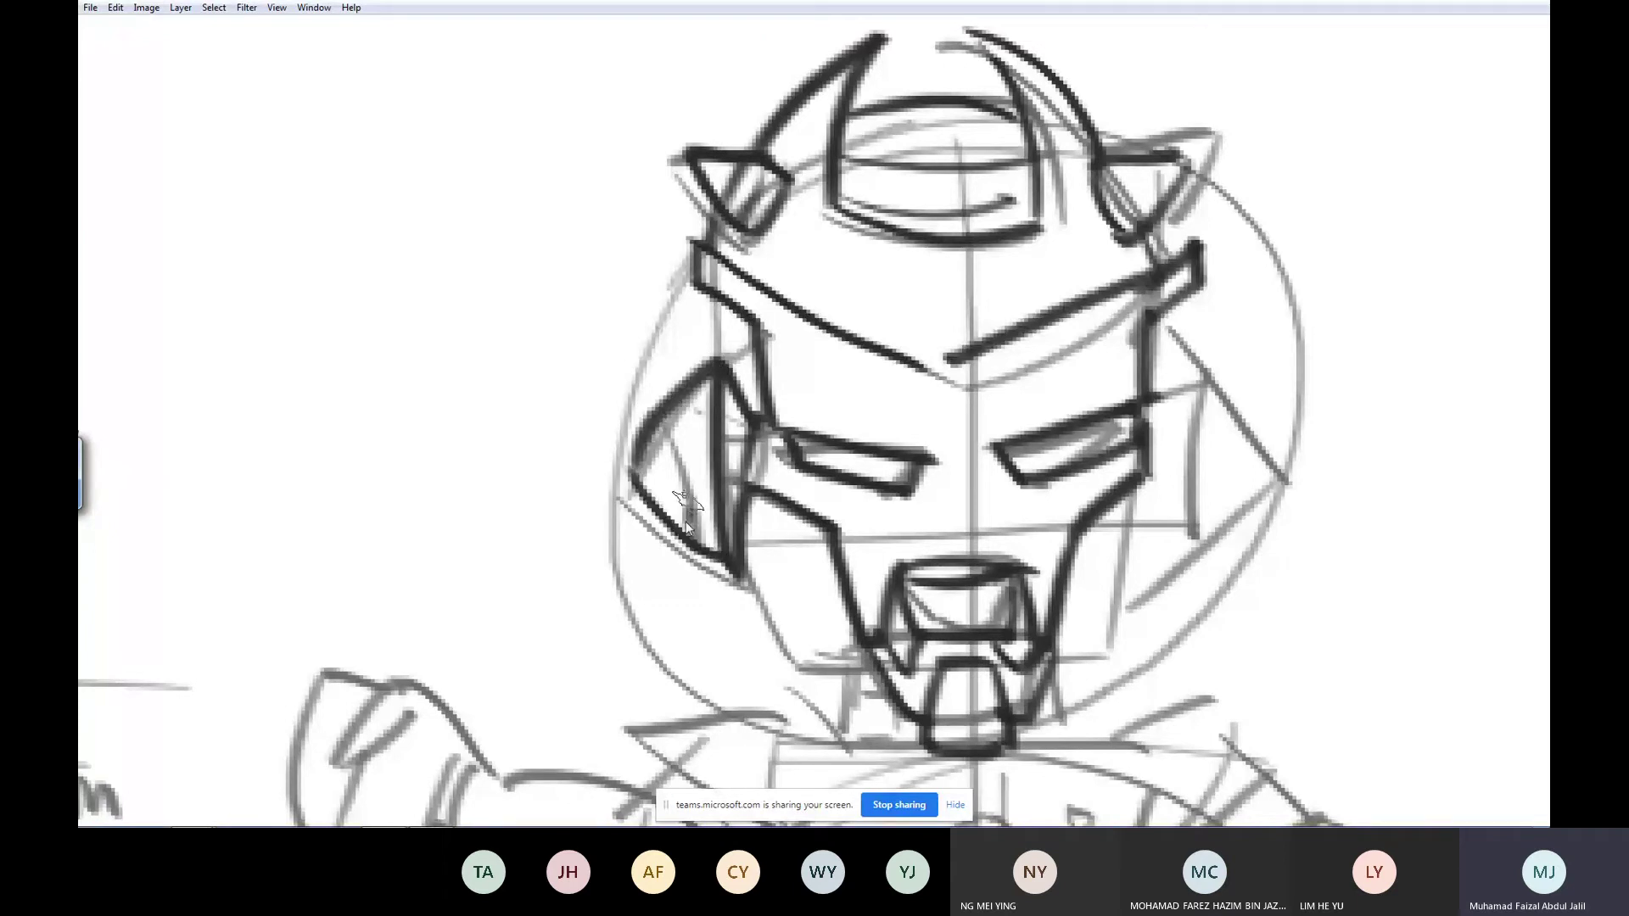
{"action": "left_click_drag", "start_coordinate": [700, 450], "coordinate": [684, 518]}
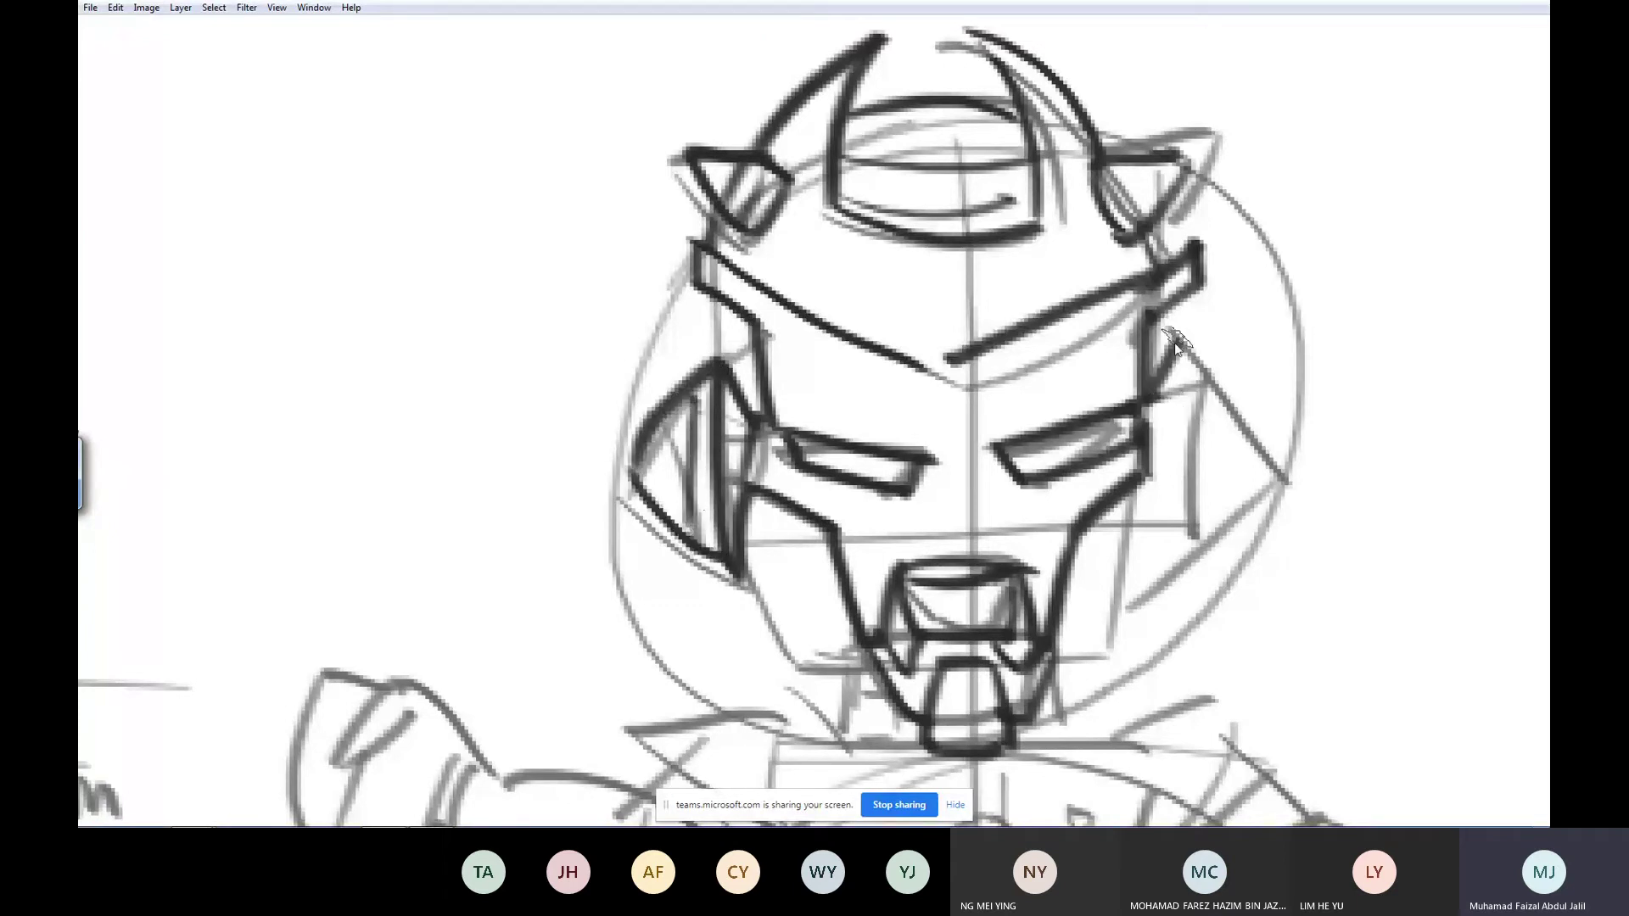
{"action": "left_click_drag", "start_coordinate": [1176, 341], "coordinate": [1170, 514]}
{"action": "mouse_move", "coordinate": [1191, 344]}
{"action": "left_mouse_down"}
{"action": "mouse_move", "coordinate": [1199, 553]}
{"action": "mouse_move", "coordinate": [1226, 458]}
{"action": "mouse_move", "coordinate": [1224, 536]}
{"action": "mouse_move", "coordinate": [1050, 230]}
{"action": "left_mouse_up"}
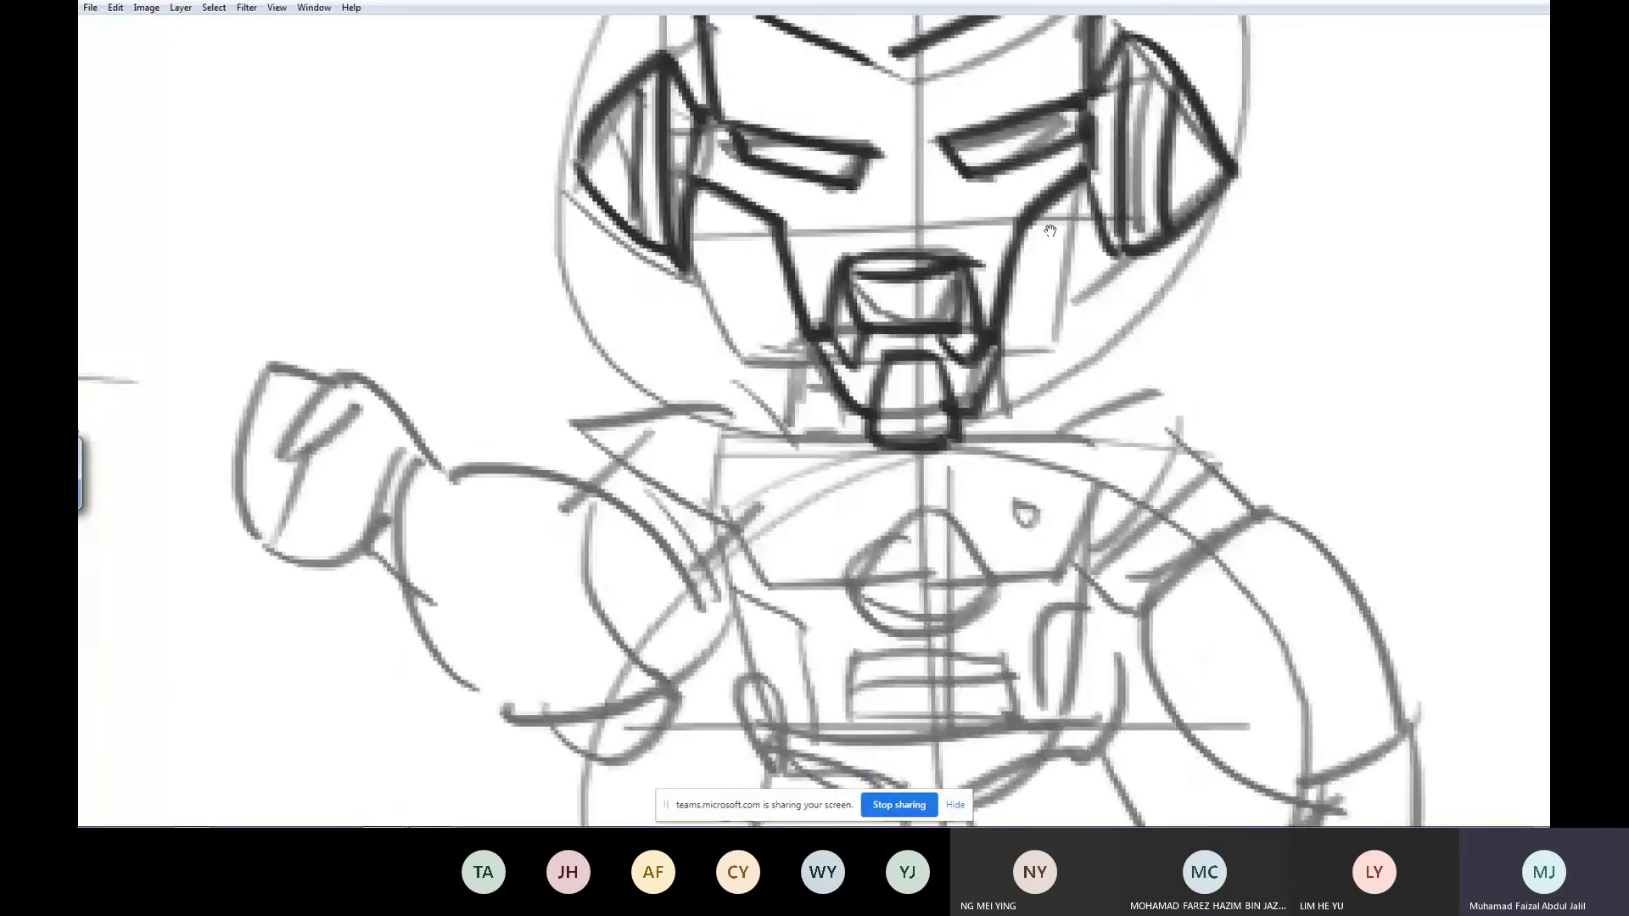
- Ink the neck edges below the jaw and add the small segmented neck details on both sides
{"action": "left_click_drag", "start_coordinate": [747, 212], "coordinate": [776, 440]}
{"action": "left_click_drag", "start_coordinate": [1009, 221], "coordinate": [1039, 438]}
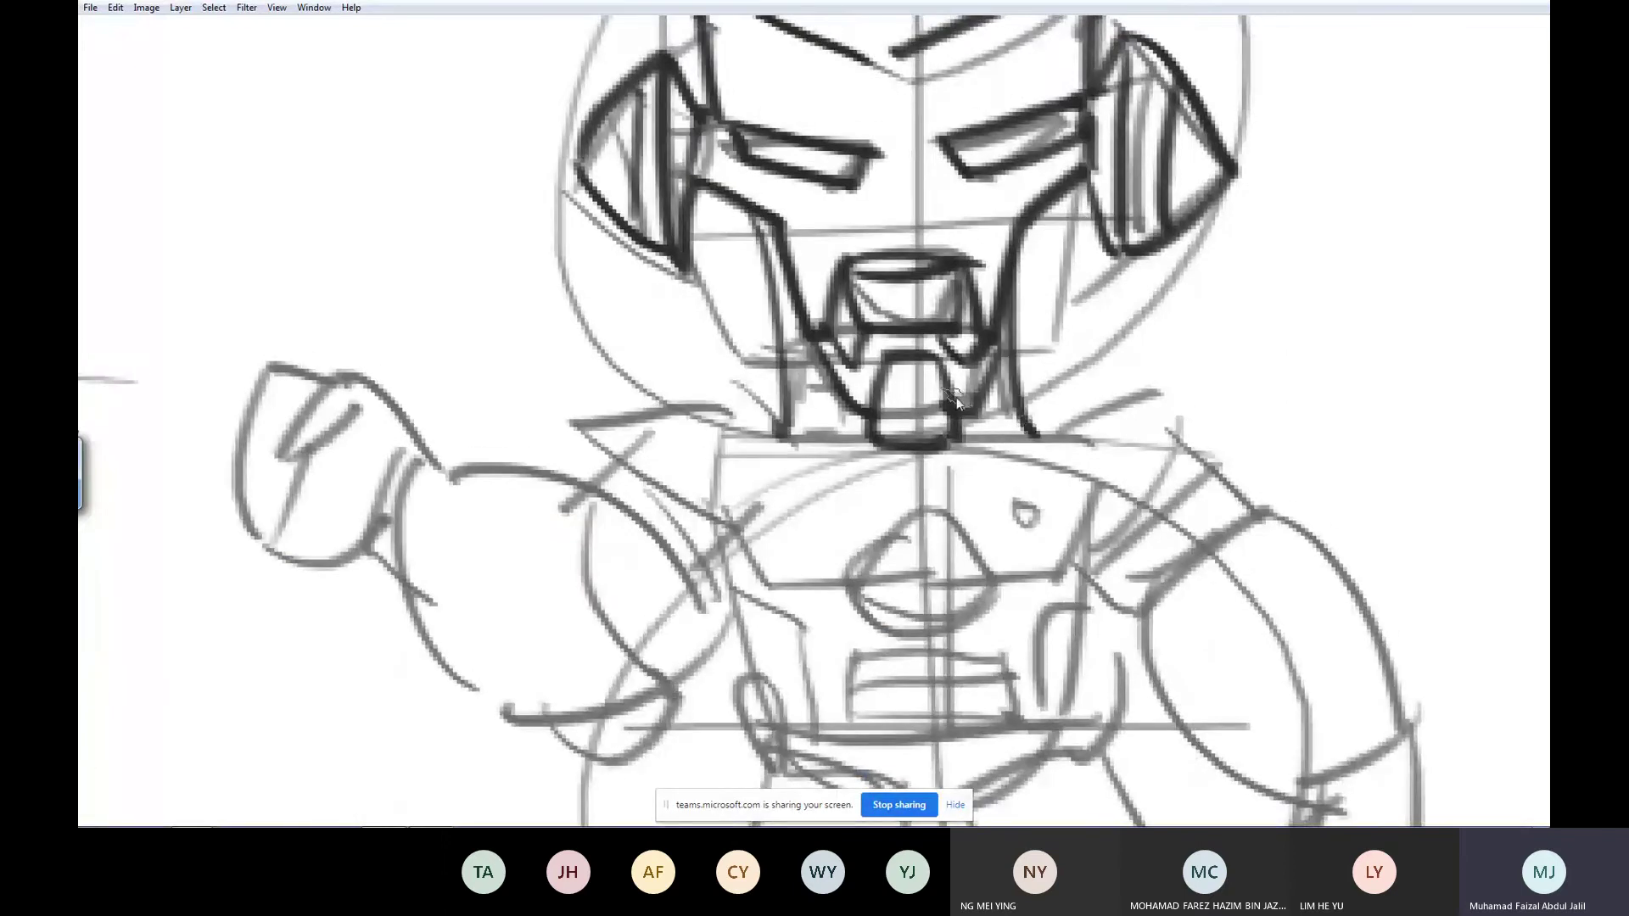
{"action": "mouse_move", "coordinate": [787, 325]}
{"action": "left_mouse_down"}
{"action": "mouse_move", "coordinate": [784, 438]}
{"action": "mouse_move", "coordinate": [801, 377]}
{"action": "left_mouse_up"}
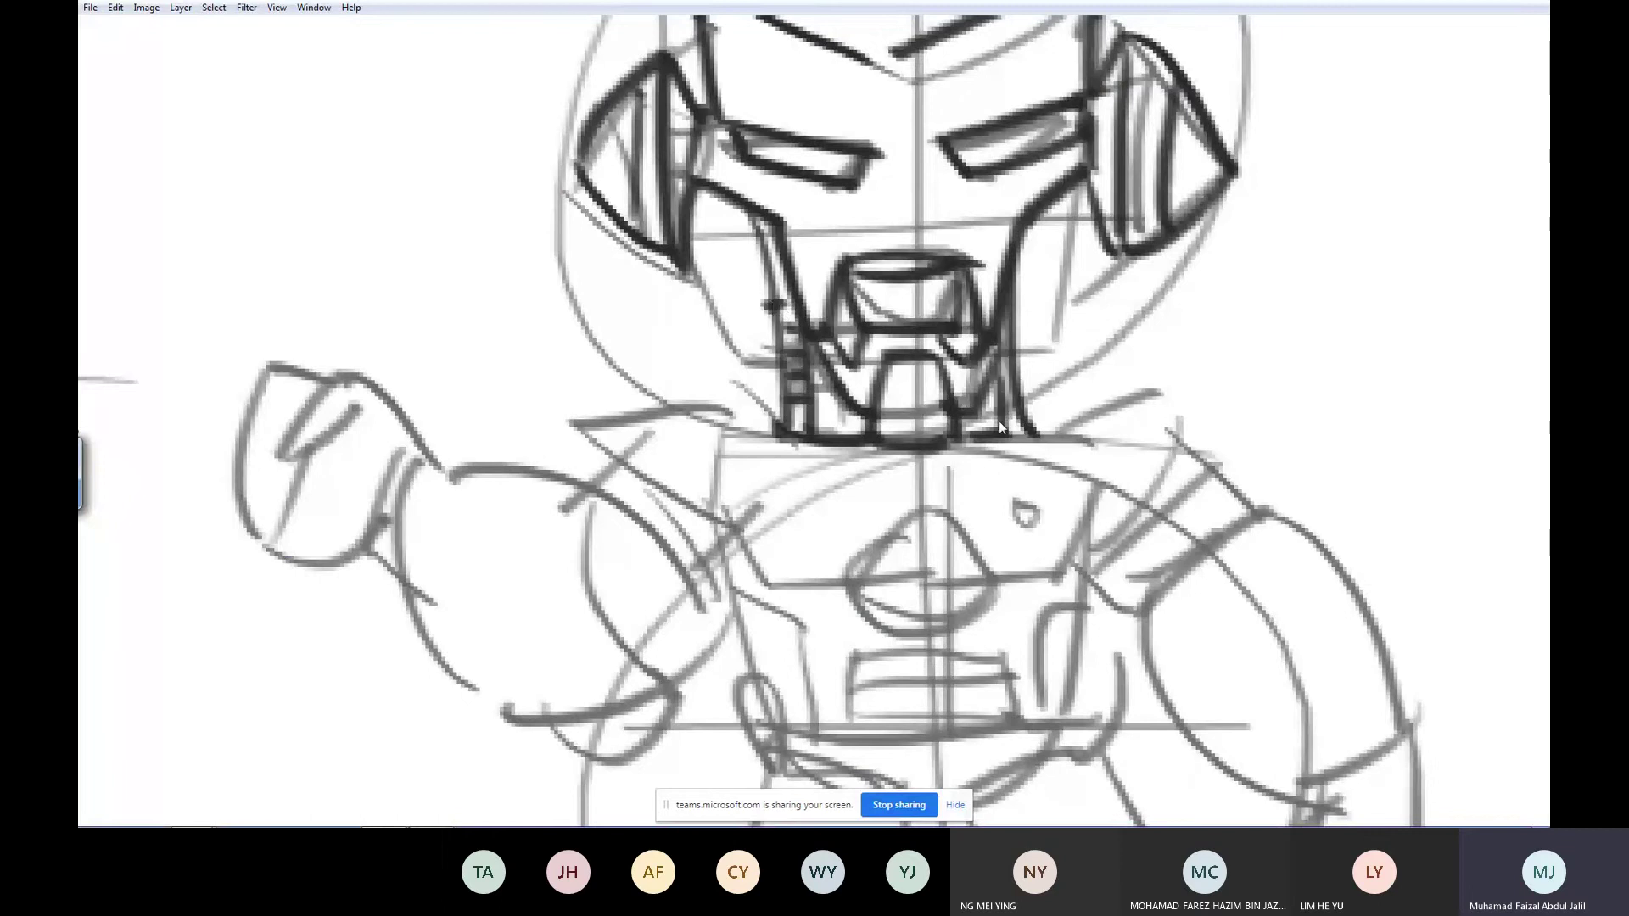
{"action": "left_click_drag", "start_coordinate": [999, 423], "coordinate": [1031, 352]}
- Ink the left collar edge and the curved, wing-like shoulder plate with its lower fold
{"action": "mouse_move", "coordinate": [825, 371]}
{"action": "left_mouse_down"}
{"action": "mouse_move", "coordinate": [757, 368]}
{"action": "mouse_move", "coordinate": [751, 449]}
{"action": "left_mouse_up"}
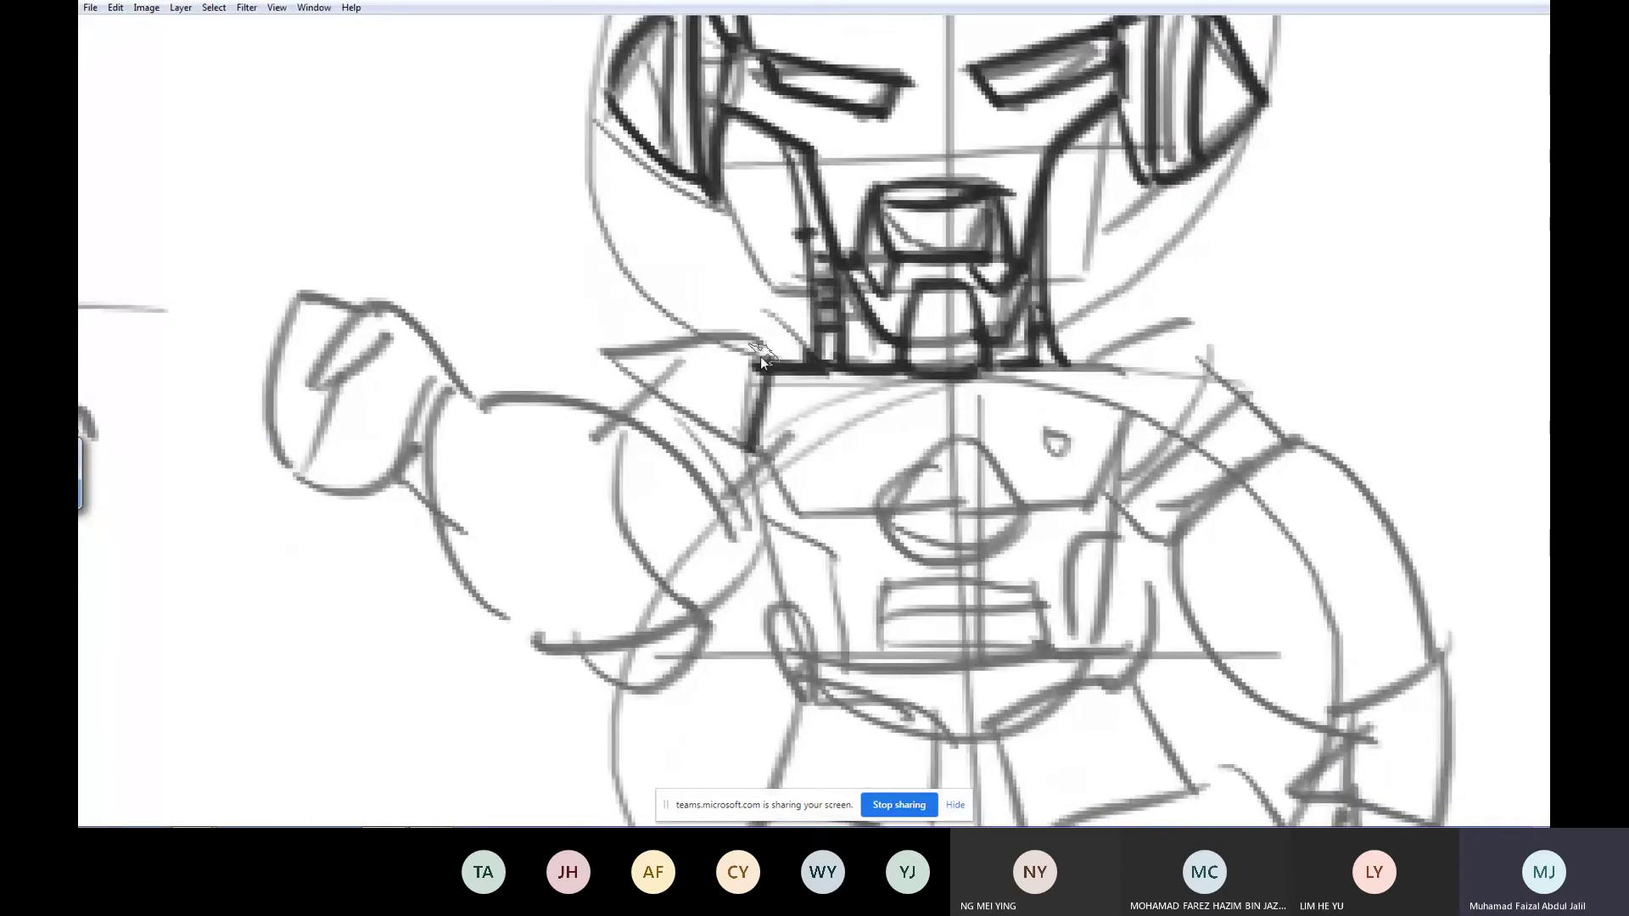
{"action": "mouse_move", "coordinate": [761, 356]}
{"action": "left_mouse_down"}
{"action": "mouse_move", "coordinate": [728, 280]}
{"action": "mouse_move", "coordinate": [552, 301]}
{"action": "mouse_move", "coordinate": [765, 408]}
{"action": "left_mouse_up"}
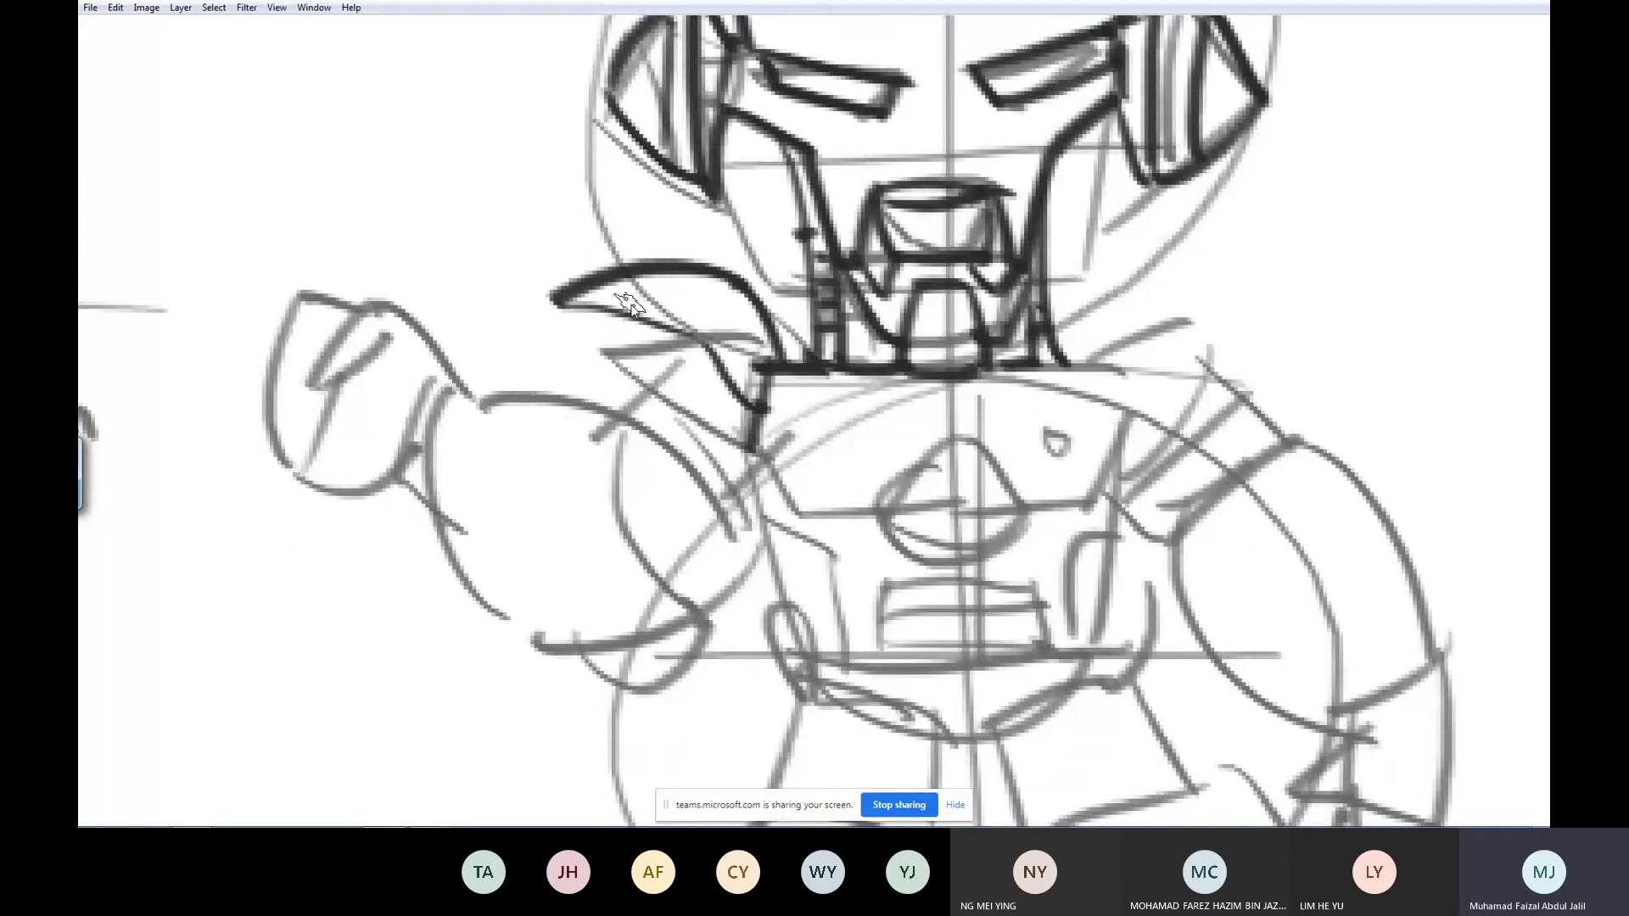
{"action": "left_click_drag", "start_coordinate": [607, 335], "coordinate": [755, 434]}
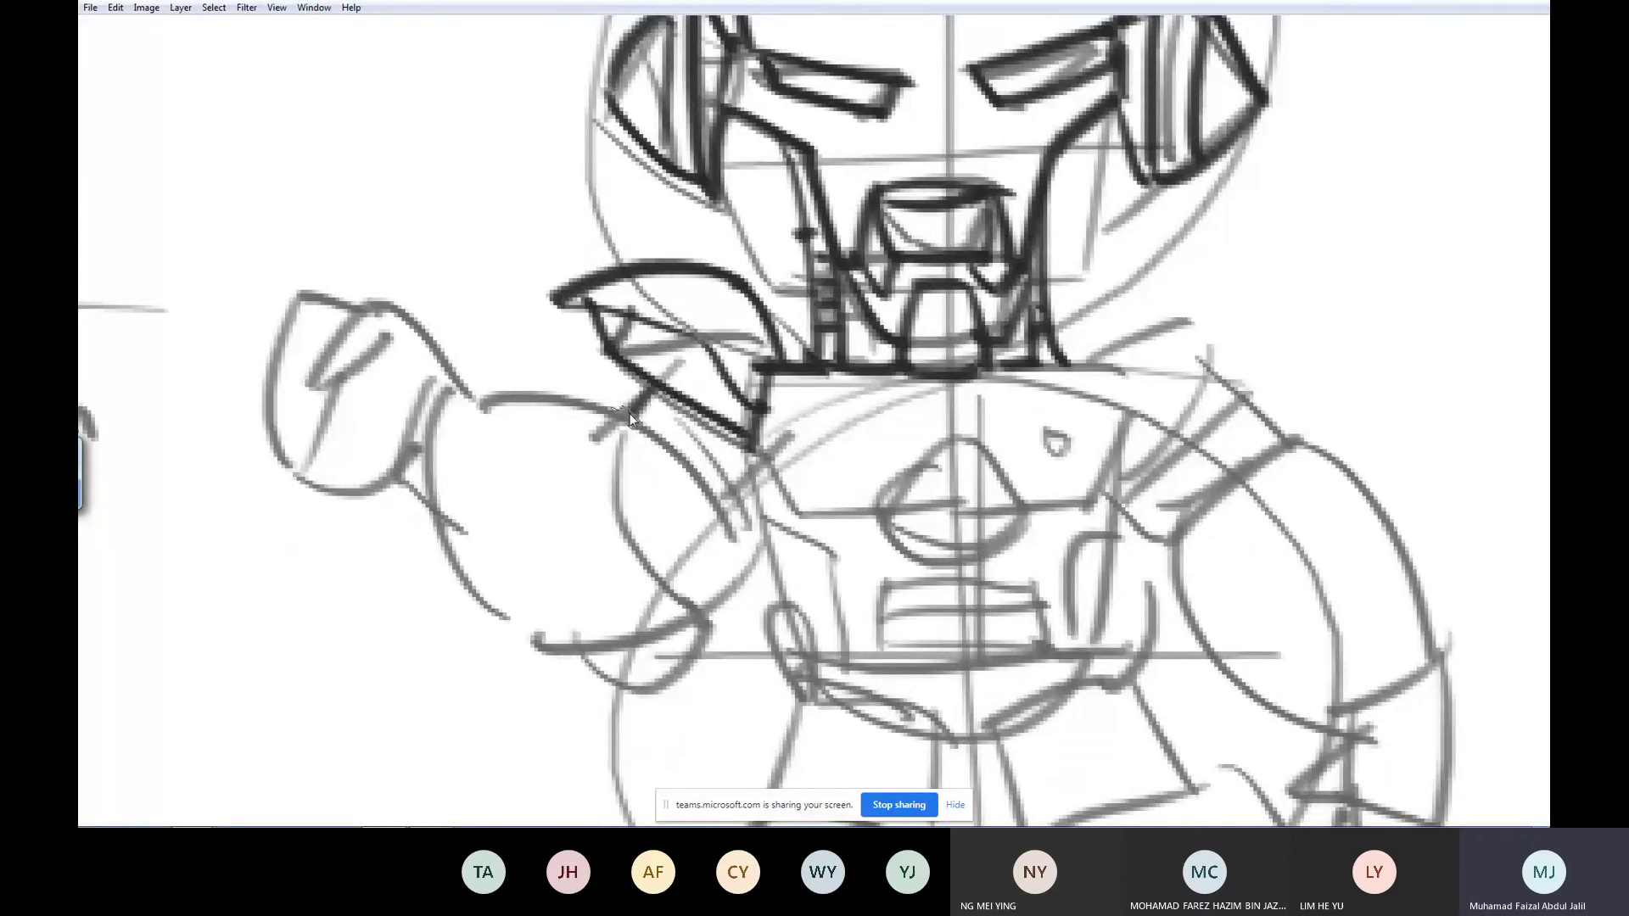
- Ink the left arm's upper-arm curve, the elbow guard and the rounded forearm outline
{"action": "left_click_drag", "start_coordinate": [607, 427], "coordinate": [665, 651]}
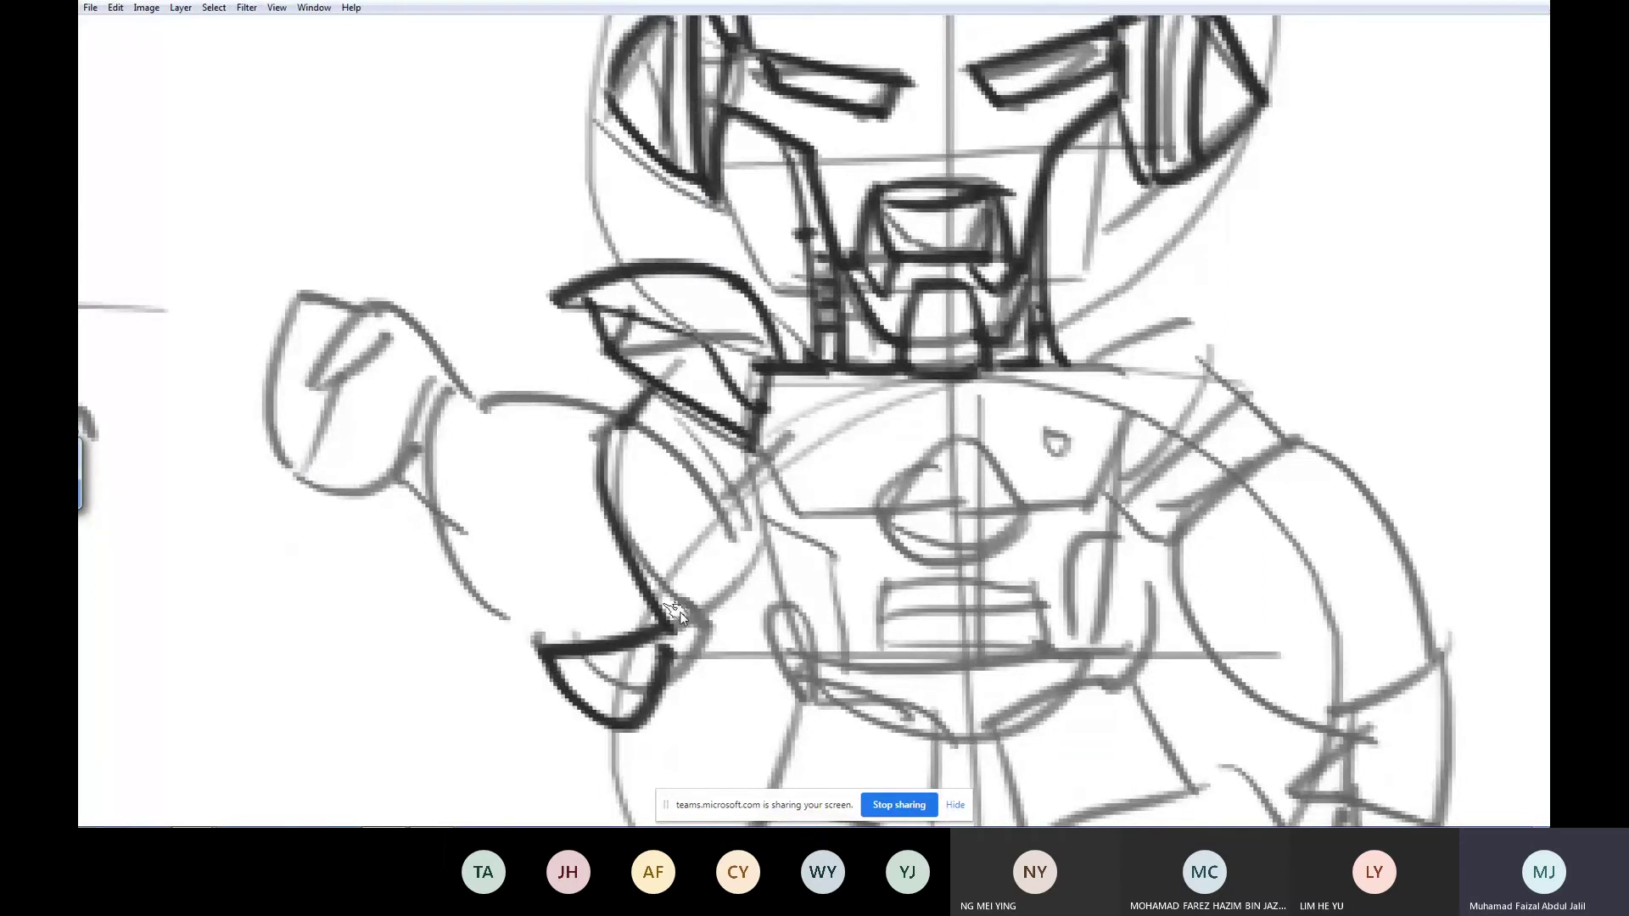
{"action": "mouse_move", "coordinate": [584, 434]}
{"action": "left_mouse_down"}
{"action": "mouse_move", "coordinate": [432, 344]}
{"action": "mouse_move", "coordinate": [378, 462]}
{"action": "mouse_move", "coordinate": [471, 607]}
{"action": "left_mouse_up"}
{"action": "scroll", "coordinate": [942, 495], "scroll_direction": "down", "scroll_amount": 4}
{"action": "left_click_drag", "start_coordinate": [553, 560], "coordinate": [1476, 576]}
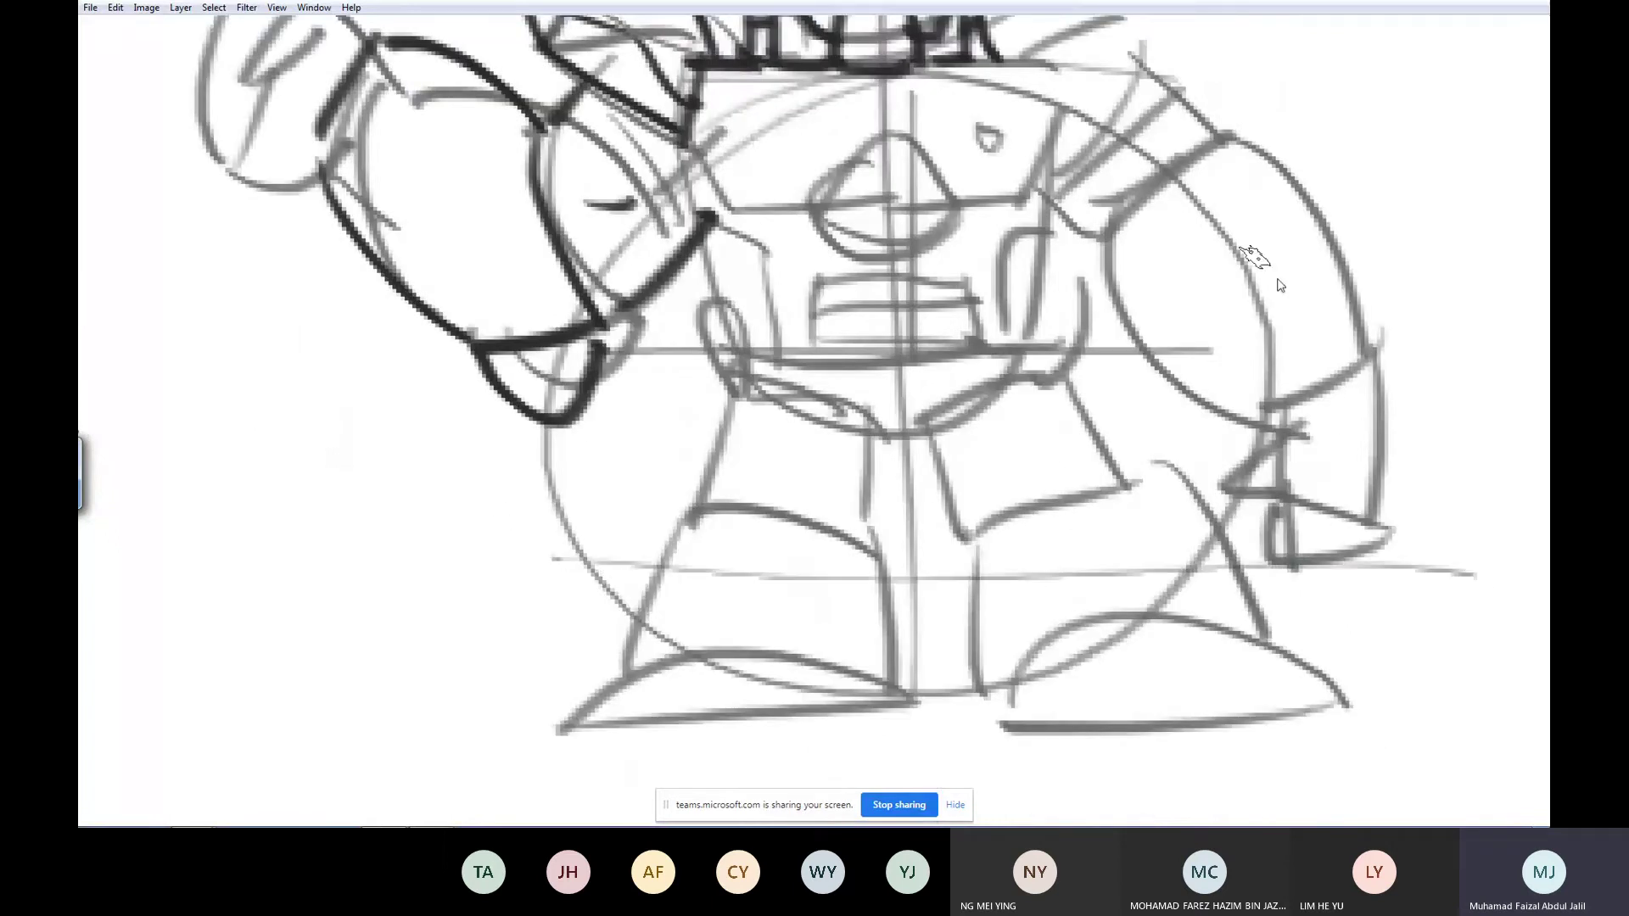
- Ink the robot's left hand with a raised index finger, folded fingers, palm and wrist cuff
{"action": "left_click_drag", "start_coordinate": [1008, 162], "coordinate": [1134, 629]}
{"action": "mouse_move", "coordinate": [497, 501]}
{"action": "left_mouse_down"}
{"action": "mouse_move", "coordinate": [463, 405]}
{"action": "mouse_move", "coordinate": [361, 393]}
{"action": "mouse_move", "coordinate": [426, 462]}
{"action": "mouse_move", "coordinate": [450, 586]}
{"action": "left_mouse_up"}
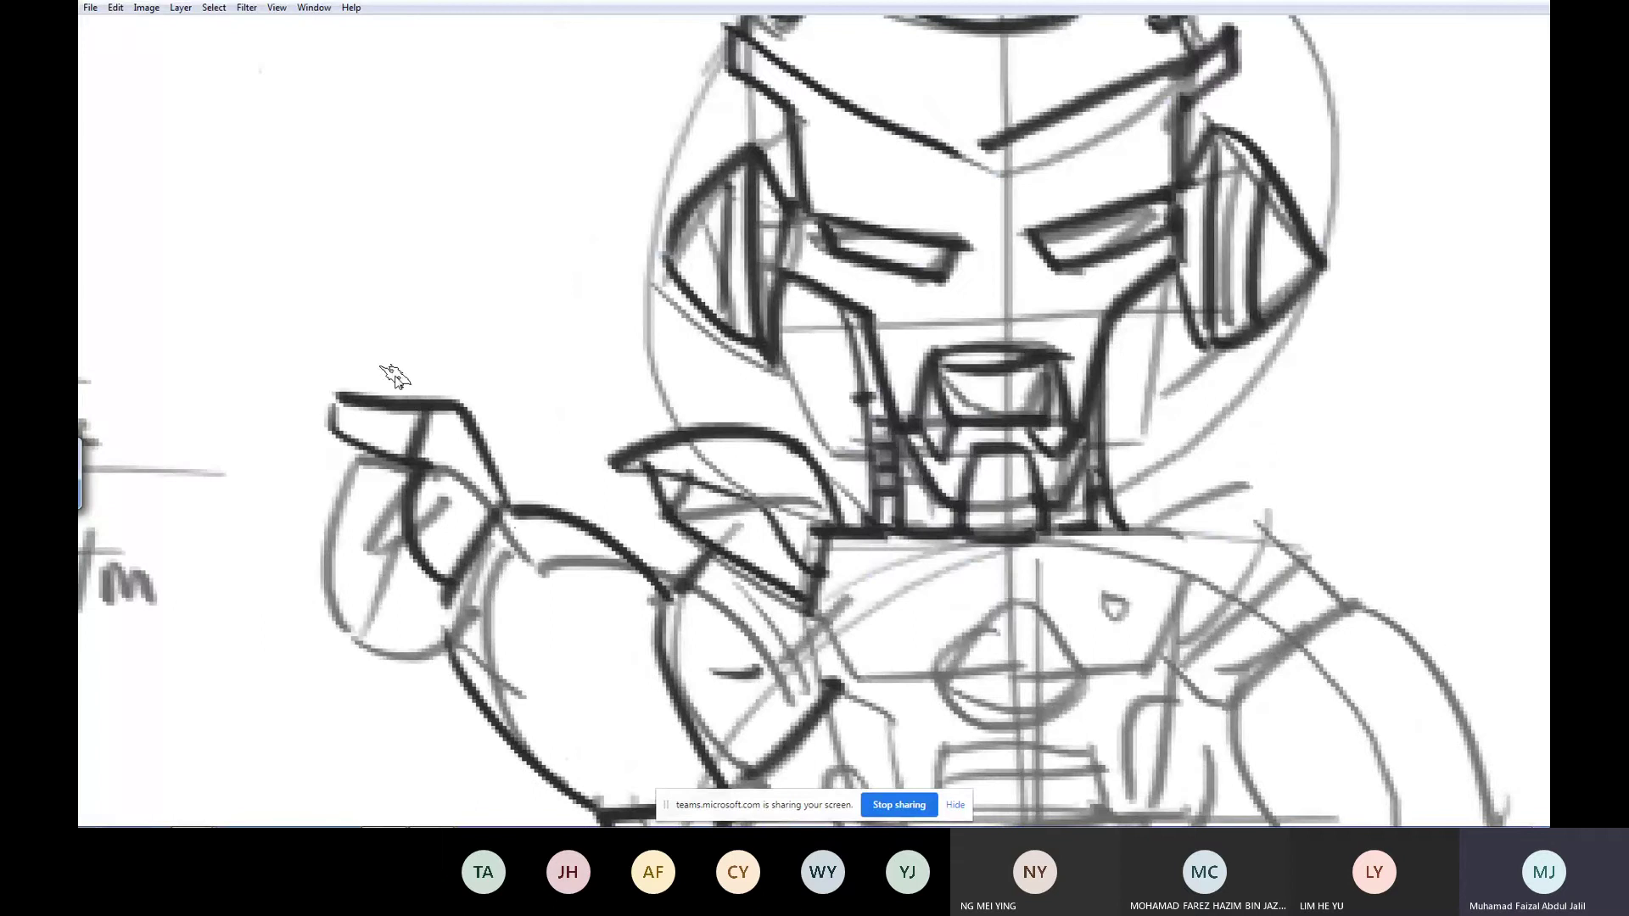
{"action": "left_click_drag", "start_coordinate": [422, 395], "coordinate": [329, 270]}
{"action": "mouse_move", "coordinate": [333, 264]}
{"action": "left_mouse_down"}
{"action": "mouse_move", "coordinate": [334, 357]}
{"action": "mouse_move", "coordinate": [358, 394]}
{"action": "left_mouse_up"}
{"action": "mouse_move", "coordinate": [384, 362]}
{"action": "left_mouse_down"}
{"action": "mouse_move", "coordinate": [270, 414]}
{"action": "mouse_move", "coordinate": [333, 516]}
{"action": "left_mouse_up"}
{"action": "left_click_drag", "start_coordinate": [322, 415], "coordinate": [348, 511]}
{"action": "mouse_move", "coordinate": [332, 441]}
{"action": "left_mouse_down"}
{"action": "mouse_move", "coordinate": [301, 463]}
{"action": "mouse_move", "coordinate": [336, 516]}
{"action": "mouse_move", "coordinate": [319, 600]}
{"action": "left_mouse_up"}
{"action": "mouse_move", "coordinate": [328, 496]}
{"action": "left_mouse_down"}
{"action": "mouse_move", "coordinate": [322, 553]}
{"action": "mouse_move", "coordinate": [443, 599]}
{"action": "left_mouse_up"}
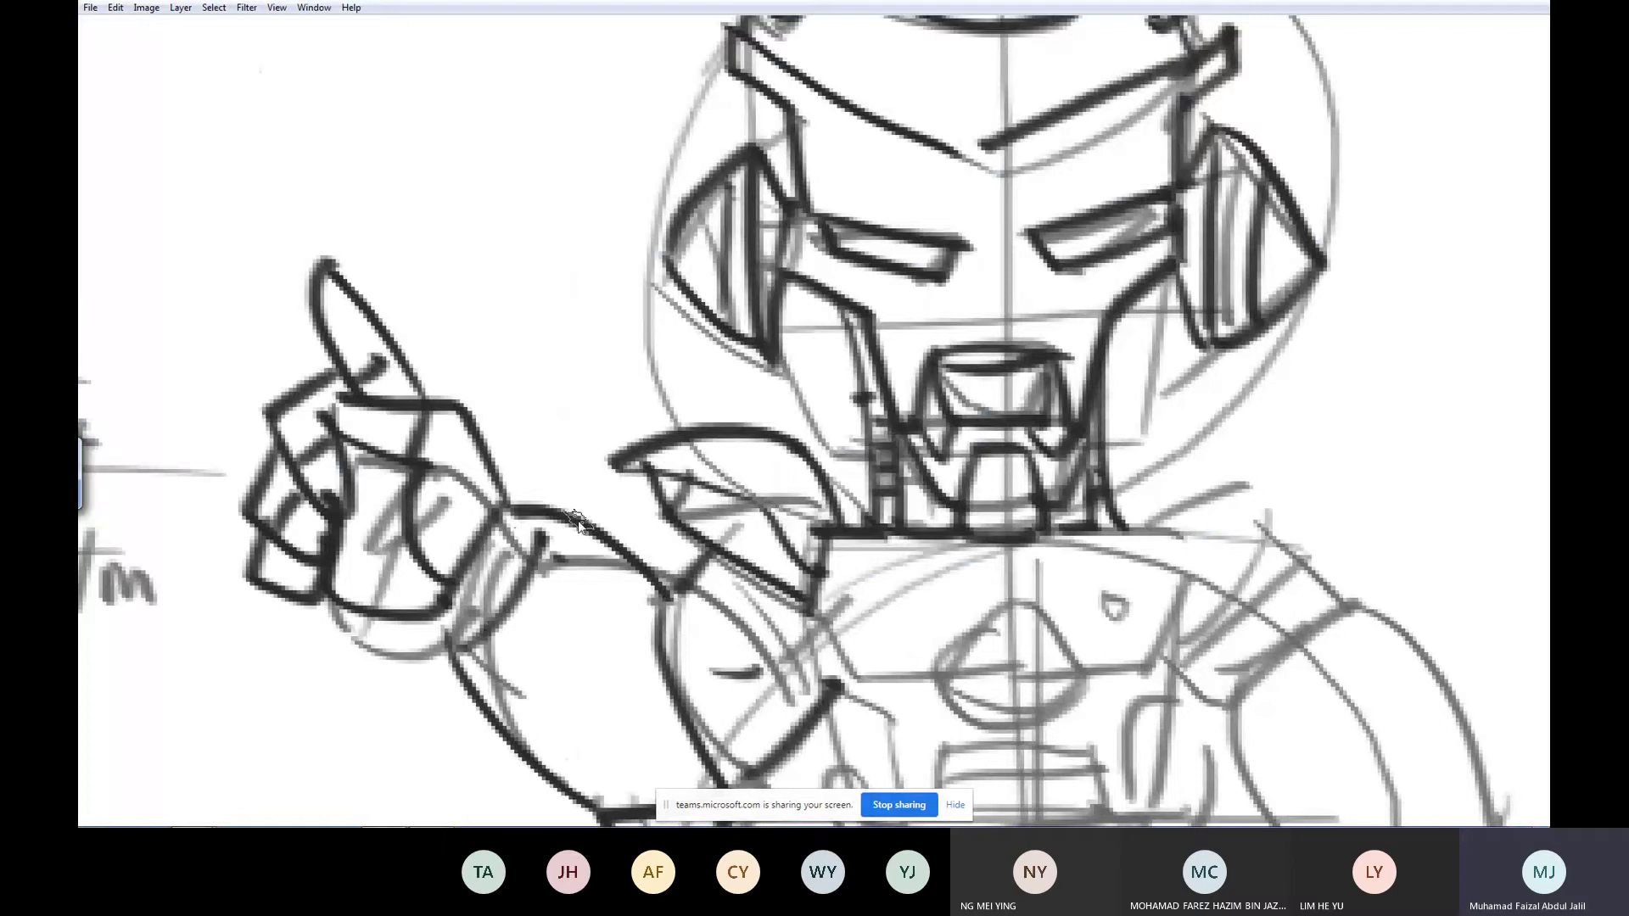
- Check the inked lines alone by hiding the rough sketch on Layer 3, and show that layer again
{"action": "key", "text": "ctrl+minus"}
{"action": "key", "text": "ctrl+minus"}
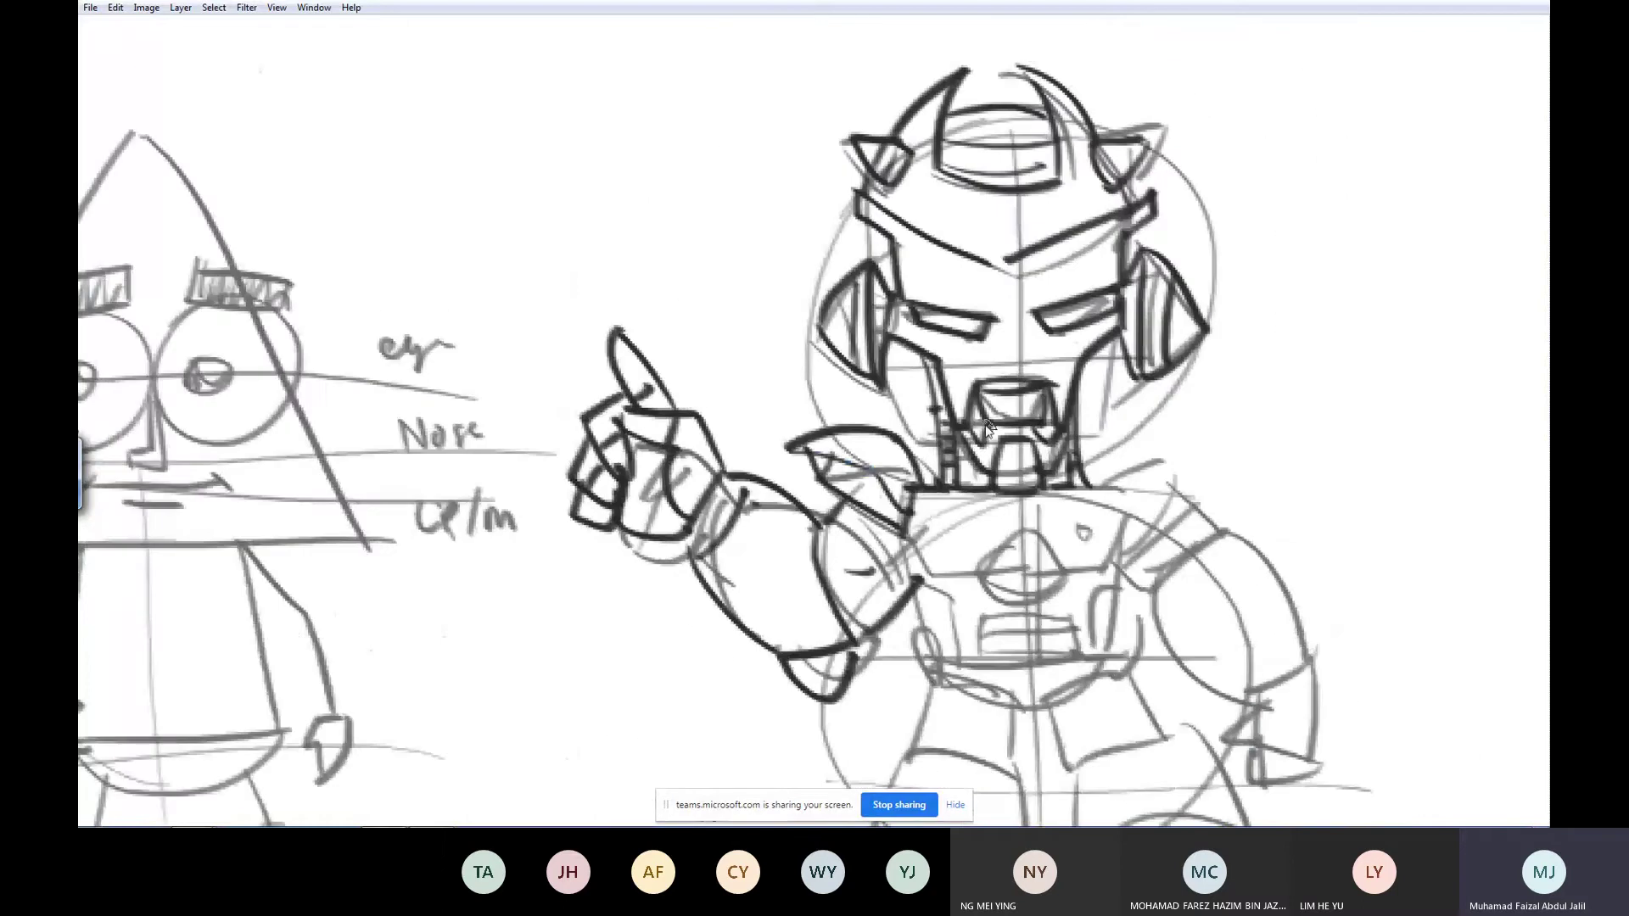
{"action": "key", "text": "Tab"}
{"action": "left_click", "coordinate": [1396, 455]}
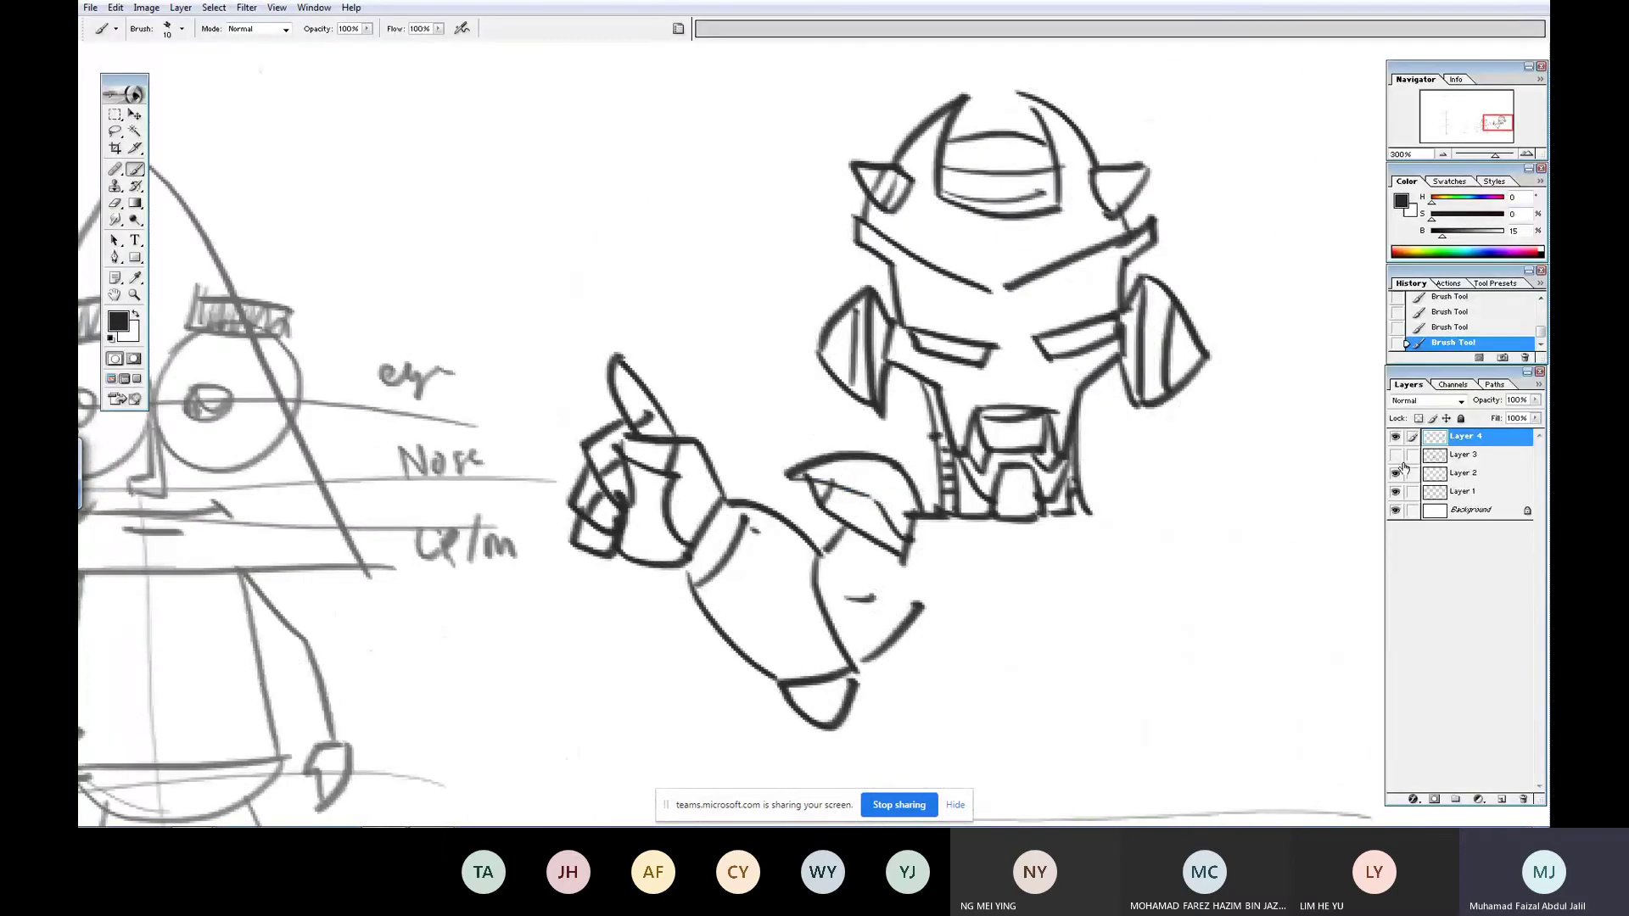
{"action": "left_click", "coordinate": [1399, 458]}
{"action": "key", "text": "Tab"}
{"action": "key", "text": "Tab"}
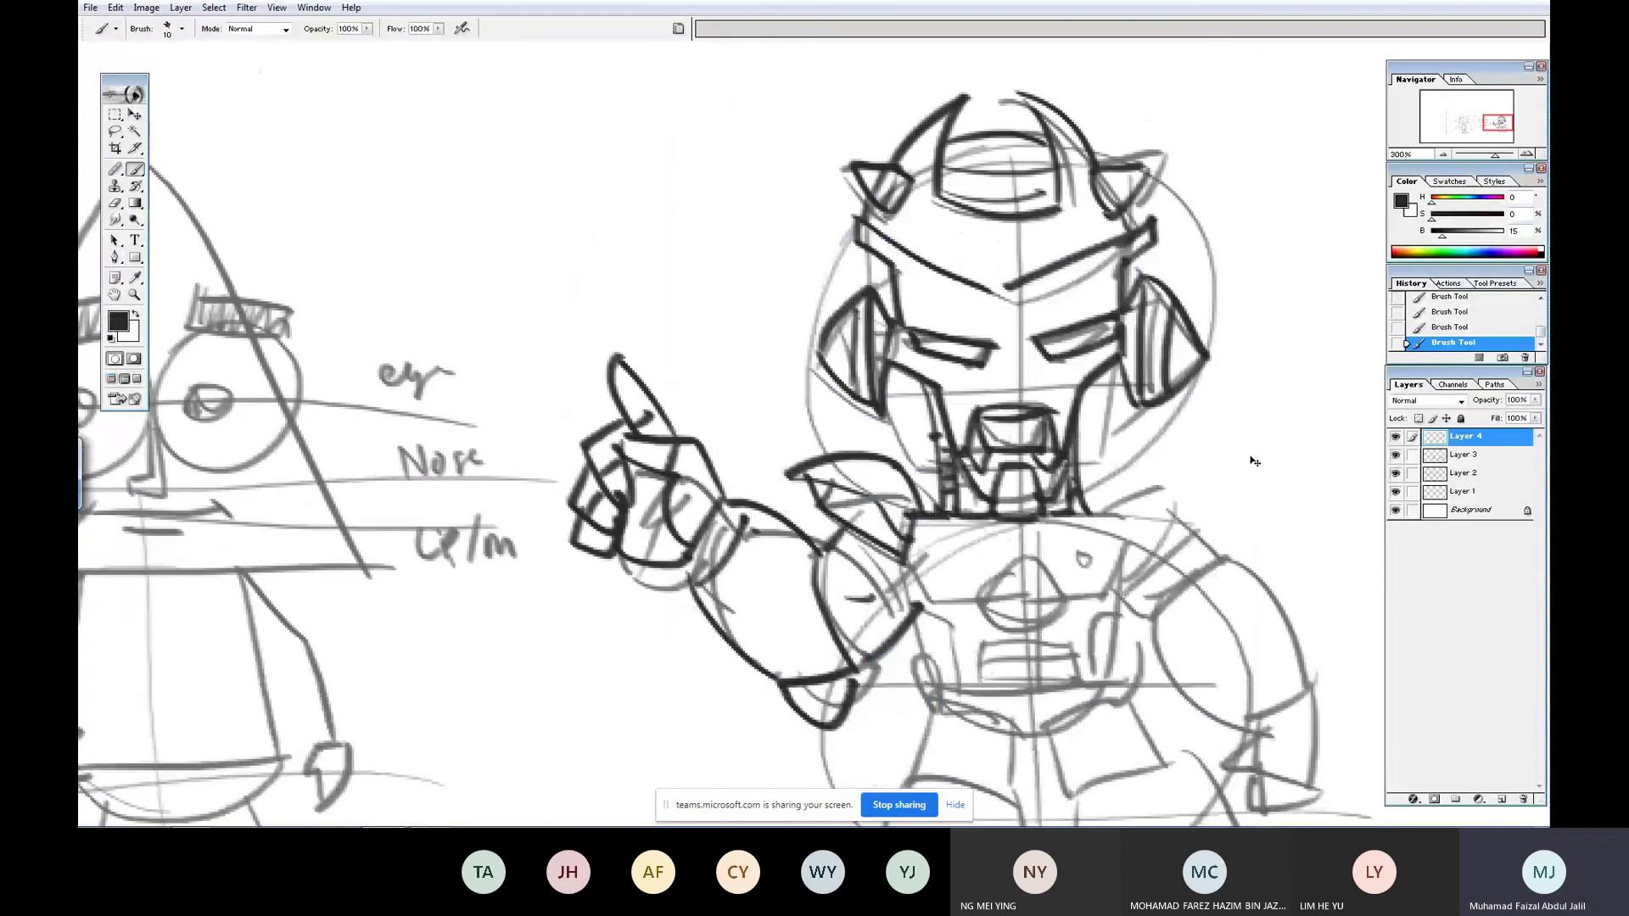
- Ink the chest plate's lower outline and the rounded emblem with a pointed top at its centre
{"action": "mouse_move", "coordinate": [781, 402]}
{"action": "left_mouse_down"}
{"action": "mouse_move", "coordinate": [1266, 662]}
{"action": "mouse_move", "coordinate": [1173, 543]}
{"action": "left_mouse_up"}
{"action": "mouse_move", "coordinate": [371, 403]}
{"action": "left_mouse_down"}
{"action": "mouse_move", "coordinate": [458, 553]}
{"action": "mouse_move", "coordinate": [588, 545]}
{"action": "mouse_move", "coordinate": [859, 485]}
{"action": "left_mouse_up"}
{"action": "mouse_move", "coordinate": [626, 552]}
{"action": "left_mouse_down"}
{"action": "mouse_move", "coordinate": [844, 509]}
{"action": "mouse_move", "coordinate": [603, 542]}
{"action": "left_mouse_up"}
{"action": "left_click_drag", "start_coordinate": [741, 650], "coordinate": [879, 528]}
{"action": "mouse_move", "coordinate": [866, 526]}
{"action": "left_mouse_down"}
{"action": "mouse_move", "coordinate": [955, 534]}
{"action": "mouse_move", "coordinate": [1050, 354]}
{"action": "left_mouse_up"}
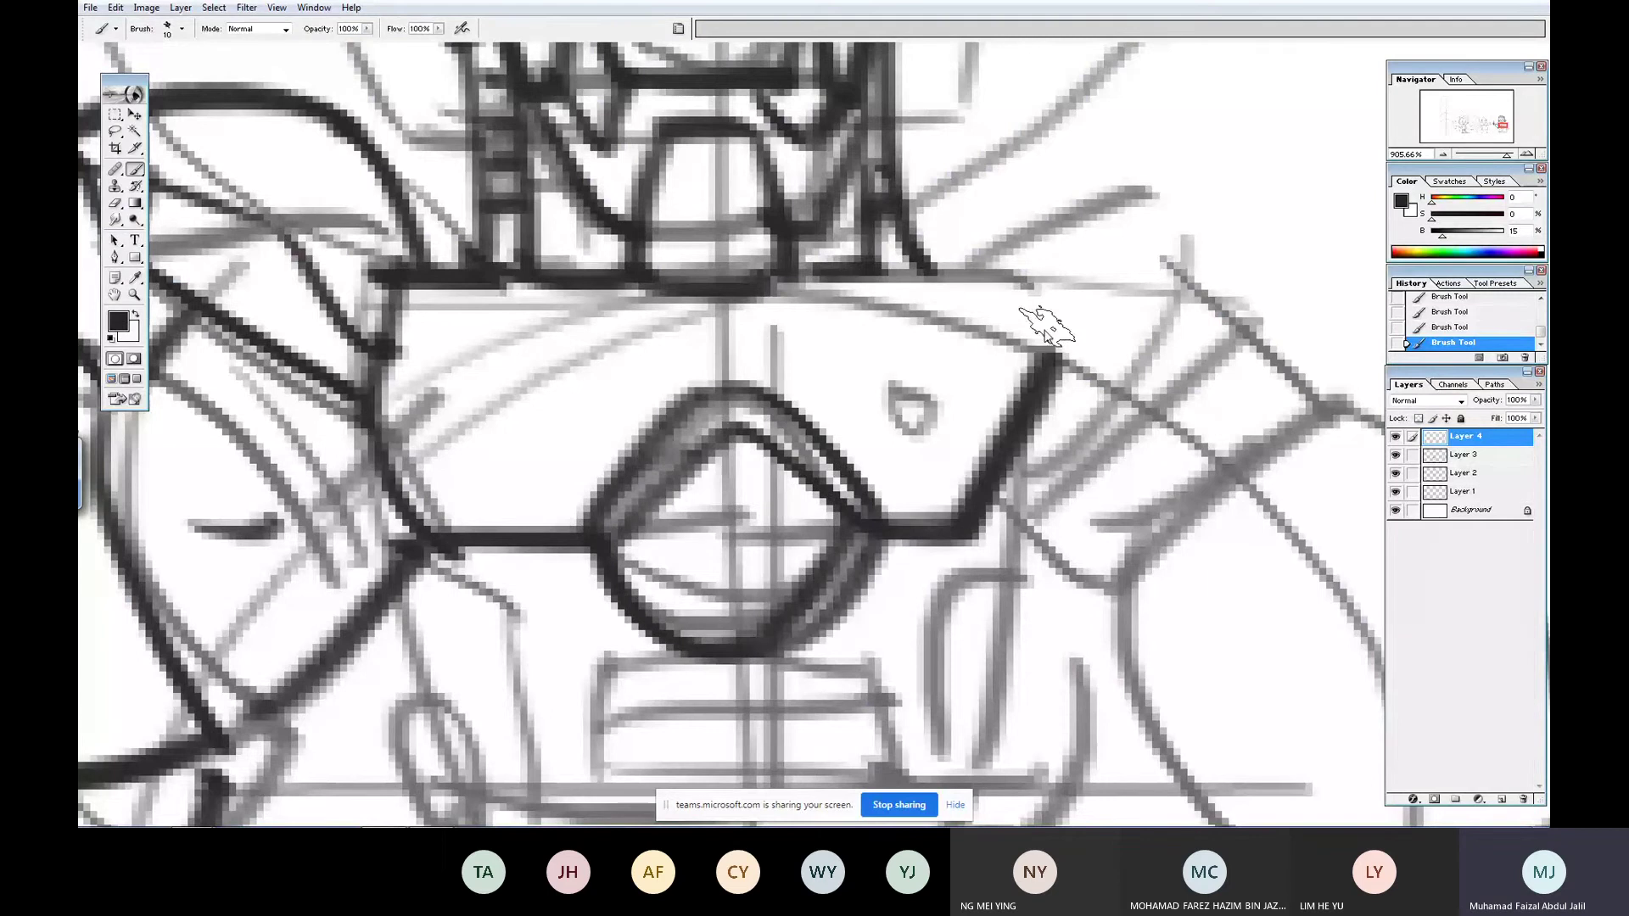
- Ink the chest plate's upper right edge and the layered, wing-like right shoulder plate
{"action": "left_click_drag", "start_coordinate": [925, 262], "coordinate": [1050, 358]}
{"action": "mouse_move", "coordinate": [969, 263]}
{"action": "left_mouse_down"}
{"action": "mouse_move", "coordinate": [1266, 83]}
{"action": "mouse_move", "coordinate": [1374, 156]}
{"action": "mouse_move", "coordinate": [1037, 342]}
{"action": "left_mouse_up"}
{"action": "mouse_move", "coordinate": [1037, 361]}
{"action": "left_mouse_down"}
{"action": "mouse_move", "coordinate": [1091, 372]}
{"action": "mouse_move", "coordinate": [1223, 216]}
{"action": "left_mouse_up"}
{"action": "left_click", "coordinate": [1064, 226], "text": "alt"}
{"action": "left_click_drag", "start_coordinate": [883, 348], "coordinate": [976, 367]}
{"action": "left_click_drag", "start_coordinate": [974, 368], "coordinate": [729, 522]}
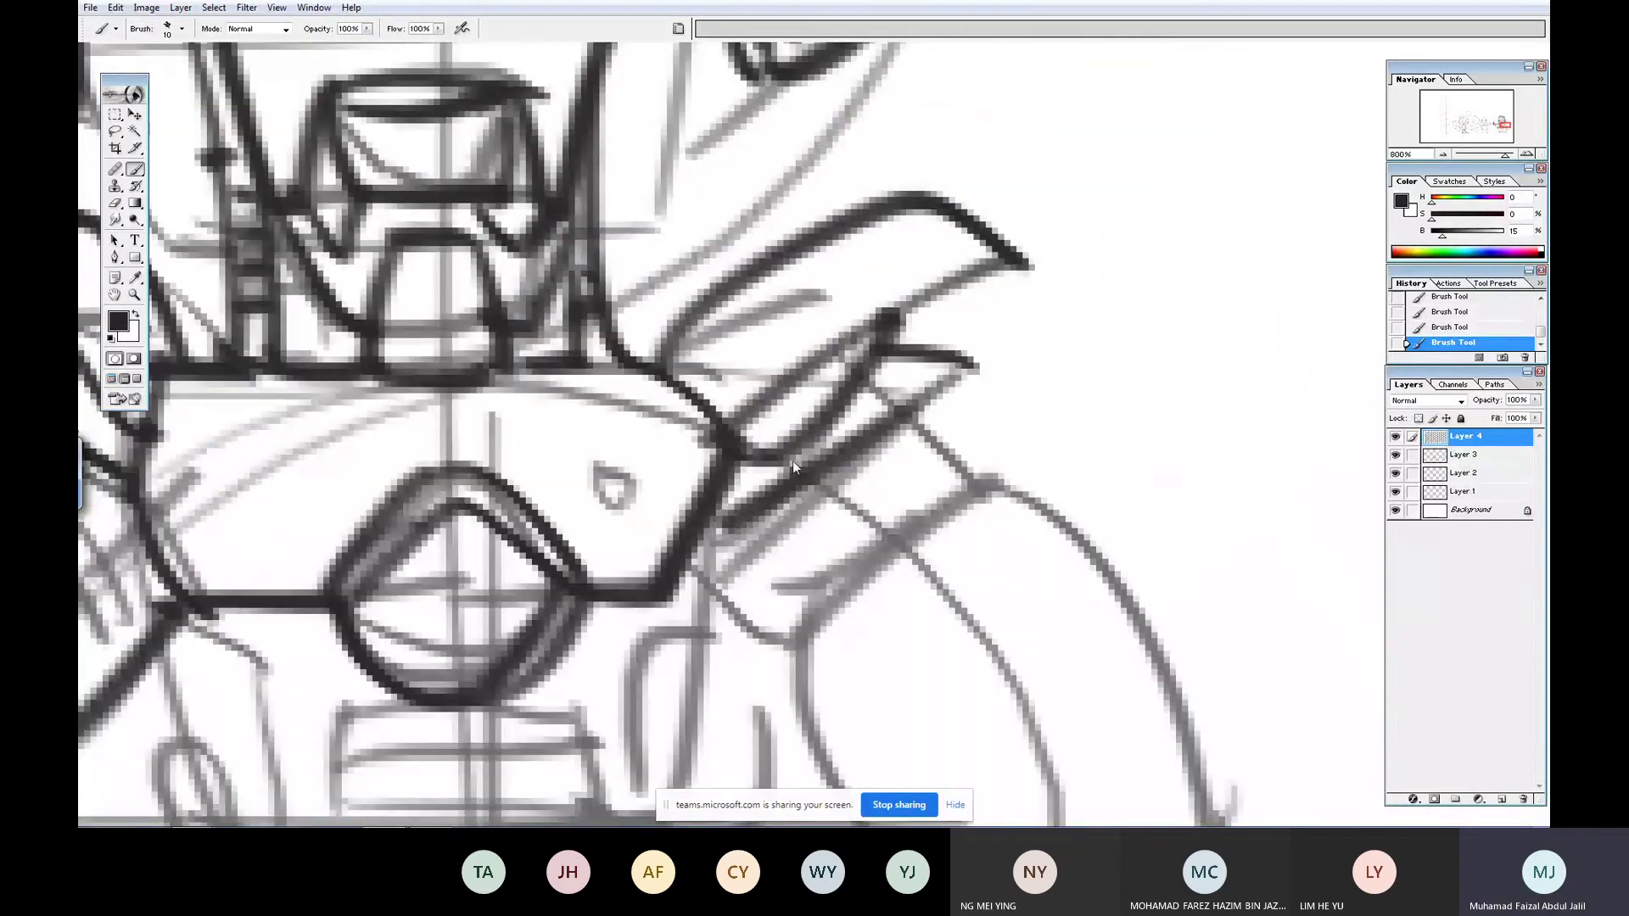
- Ink the right shoulder joint's curved segments and the small rounded pad on the outer shoulder
{"action": "left_click_drag", "start_coordinate": [904, 416], "coordinate": [965, 499]}
{"action": "mouse_move", "coordinate": [708, 531]}
{"action": "left_mouse_down"}
{"action": "mouse_move", "coordinate": [810, 640]}
{"action": "mouse_move", "coordinate": [970, 487]}
{"action": "mouse_move", "coordinate": [806, 658]}
{"action": "left_mouse_up"}
{"action": "mouse_move", "coordinate": [879, 475]}
{"action": "left_mouse_down"}
{"action": "mouse_move", "coordinate": [793, 582]}
{"action": "mouse_move", "coordinate": [799, 284]}
{"action": "left_mouse_up"}
{"action": "mouse_move", "coordinate": [884, 156]}
{"action": "left_mouse_down"}
{"action": "mouse_move", "coordinate": [976, 143]}
{"action": "mouse_move", "coordinate": [1028, 273]}
{"action": "left_mouse_up"}
{"action": "left_click_drag", "start_coordinate": [1027, 263], "coordinate": [913, 202]}
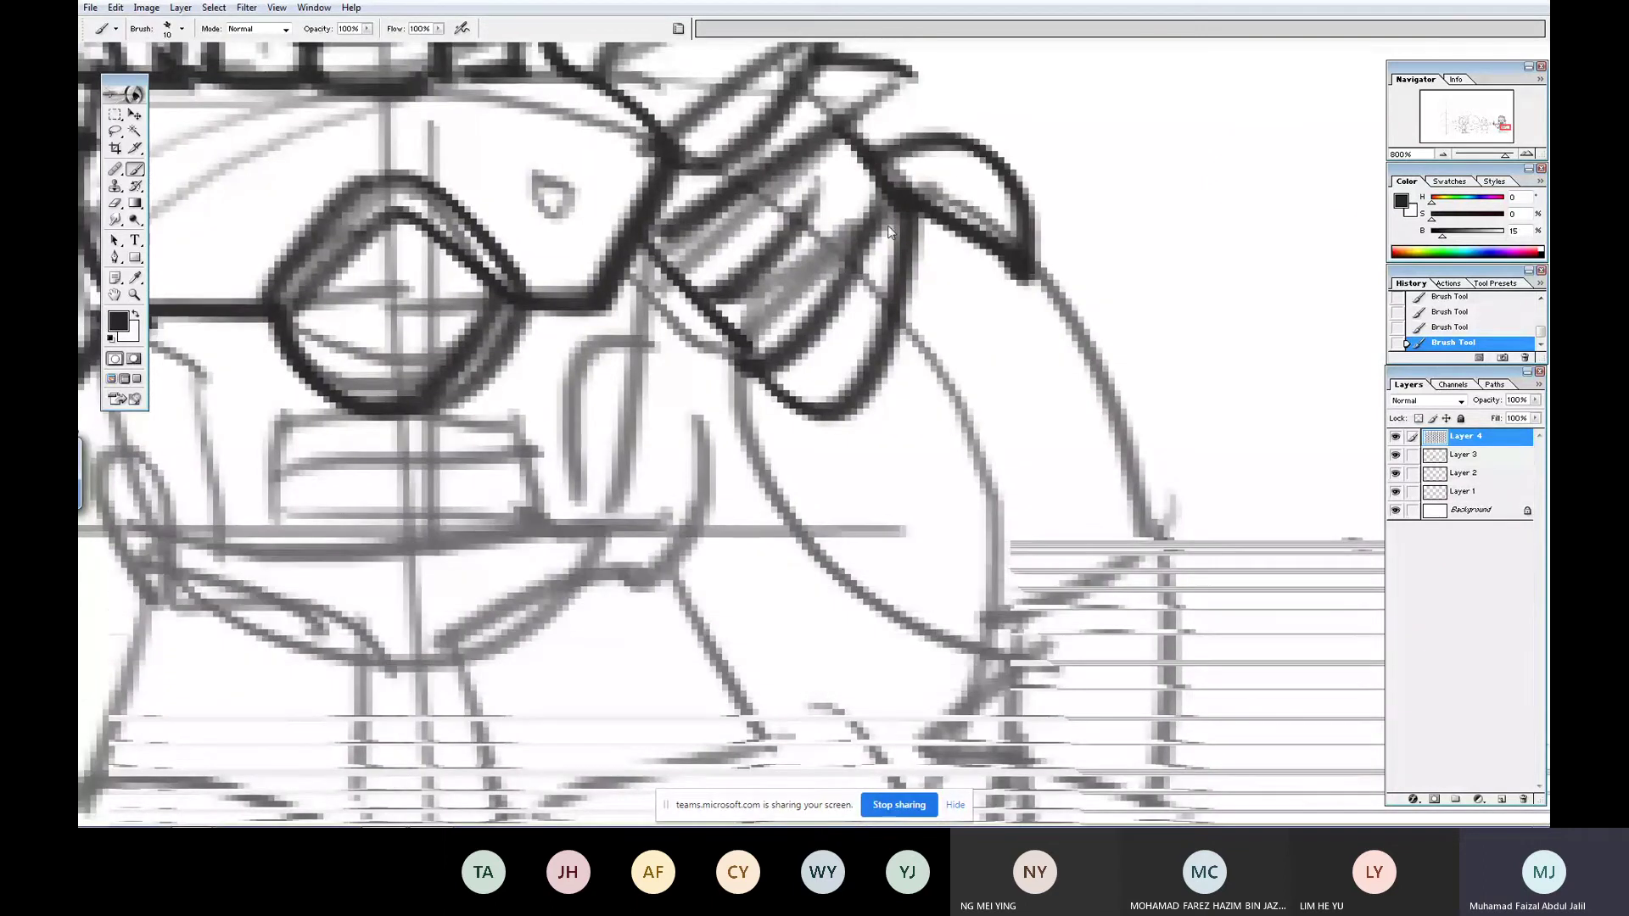
- Ink the right arm's inner and outer contours down to the wrist and the curled hand
{"action": "mouse_move", "coordinate": [746, 378]}
{"action": "left_mouse_down"}
{"action": "mouse_move", "coordinate": [812, 536]}
{"action": "mouse_move", "coordinate": [997, 678]}
{"action": "left_mouse_up"}
{"action": "mouse_move", "coordinate": [1018, 280]}
{"action": "left_mouse_down"}
{"action": "mouse_move", "coordinate": [1074, 624]}
{"action": "mouse_move", "coordinate": [1044, 625]}
{"action": "mouse_move", "coordinate": [921, 272]}
{"action": "left_mouse_up"}
{"action": "left_click_drag", "start_coordinate": [946, 356], "coordinate": [927, 100]}
{"action": "mouse_move", "coordinate": [970, 426]}
{"action": "left_mouse_down"}
{"action": "mouse_move", "coordinate": [919, 514]}
{"action": "mouse_move", "coordinate": [982, 541]}
{"action": "mouse_move", "coordinate": [997, 432]}
{"action": "left_mouse_up"}
{"action": "left_click_drag", "start_coordinate": [1071, 367], "coordinate": [1106, 626]}
{"action": "mouse_move", "coordinate": [933, 550]}
{"action": "left_mouse_down"}
{"action": "mouse_move", "coordinate": [1084, 618]}
{"action": "mouse_move", "coordinate": [1055, 653]}
{"action": "left_mouse_up"}
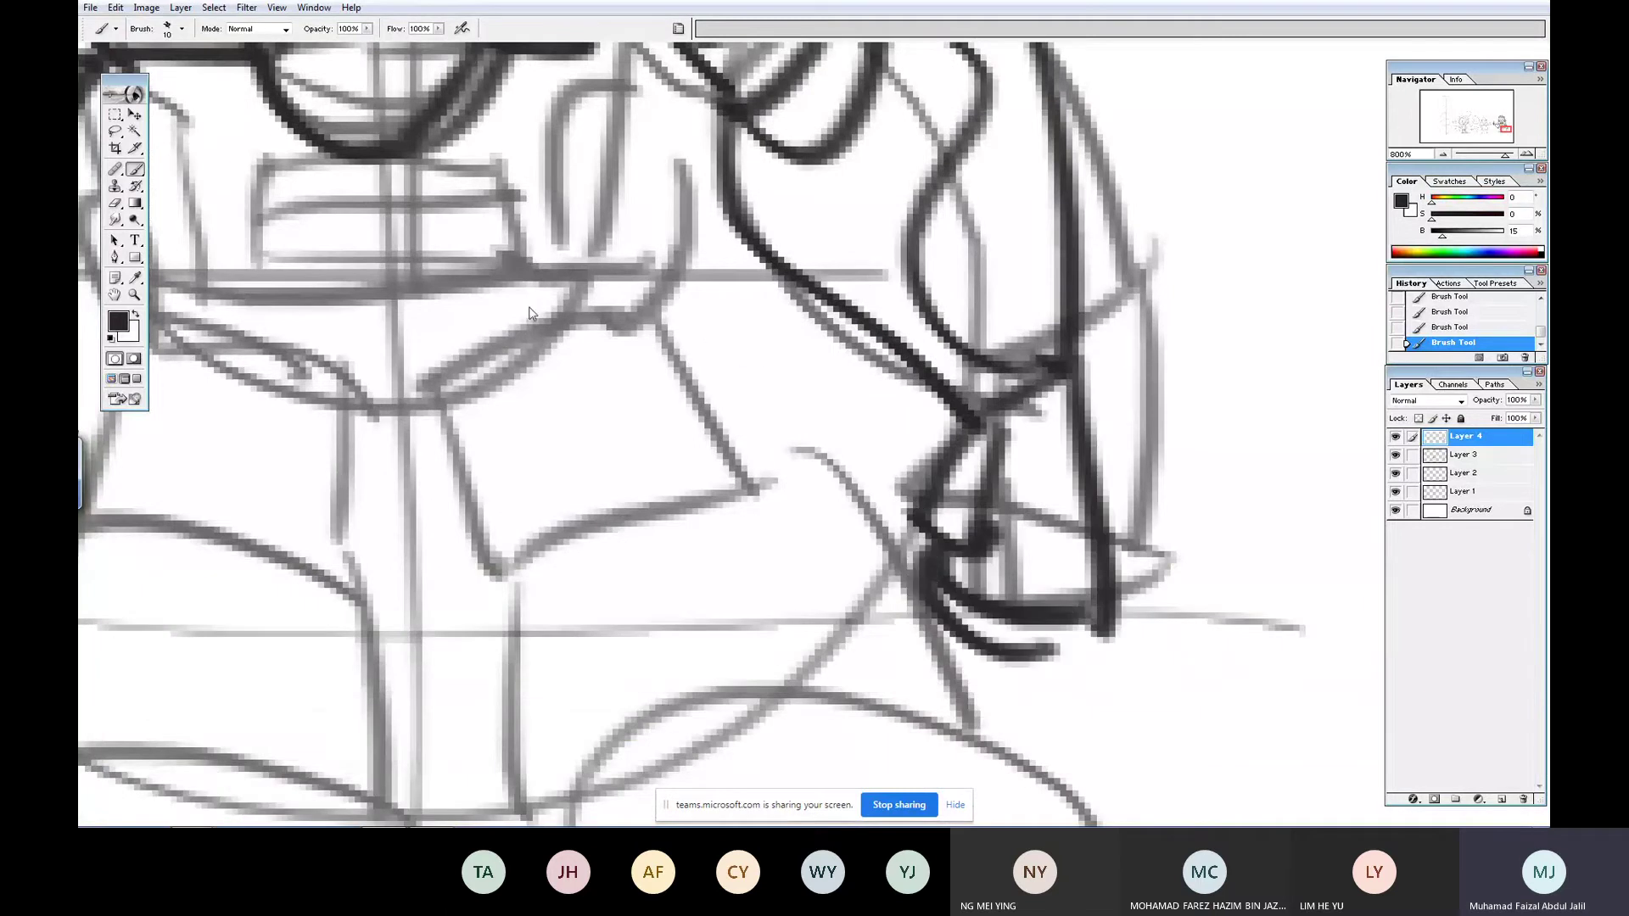
- Ink the stepped inner edges of the torso below the chest plate on both sides
{"action": "left_click_drag", "start_coordinate": [404, 230], "coordinate": [770, 349]}
{"action": "left_click_drag", "start_coordinate": [465, 191], "coordinate": [560, 407]}
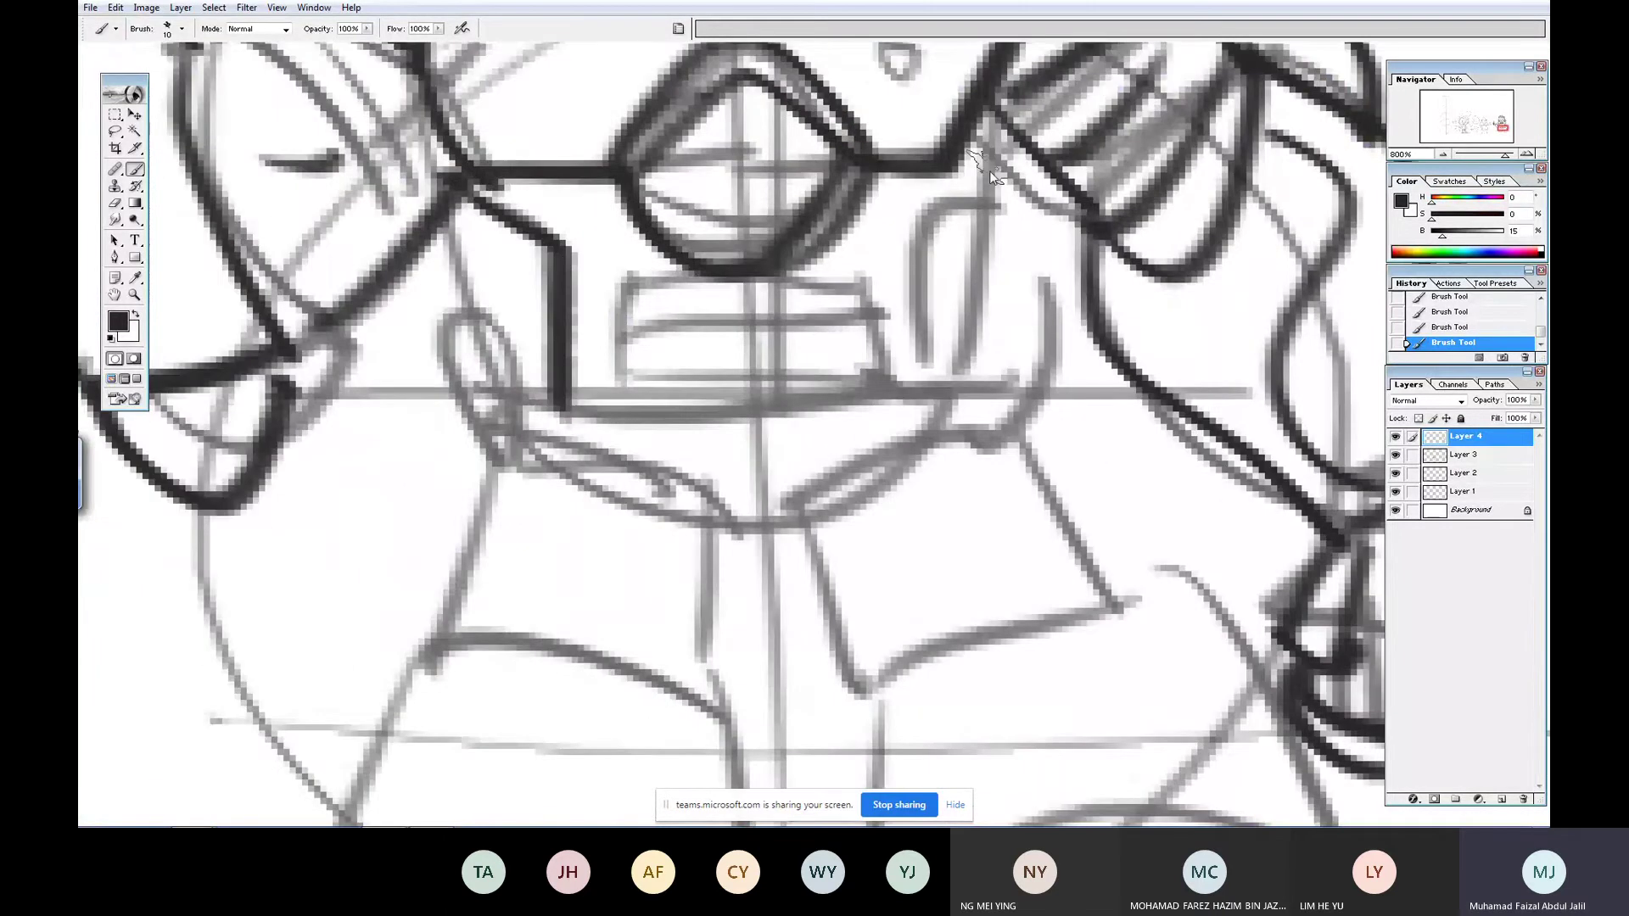
{"action": "mouse_move", "coordinate": [1000, 127]}
{"action": "left_mouse_down"}
{"action": "mouse_move", "coordinate": [1009, 199]}
{"action": "mouse_move", "coordinate": [931, 390]}
{"action": "left_mouse_up"}
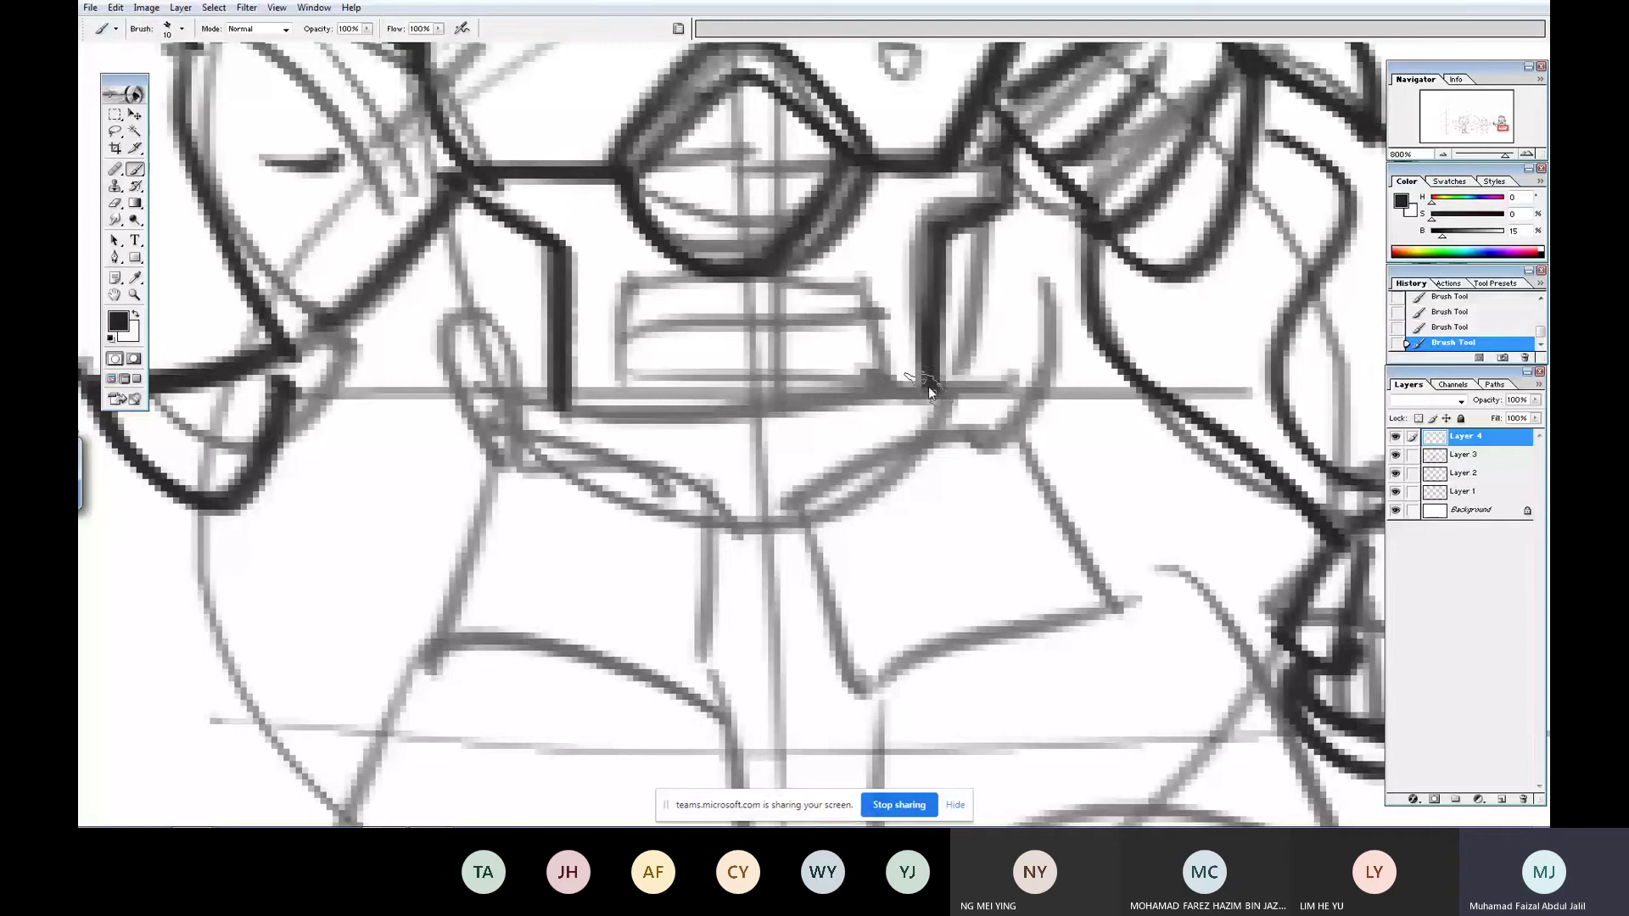
- Ink the abdomen grille with its horizontal slats and the belt beneath it with vertical dividers
{"action": "mouse_move", "coordinate": [720, 278]}
{"action": "left_mouse_down"}
{"action": "mouse_move", "coordinate": [628, 287]}
{"action": "mouse_move", "coordinate": [613, 388]}
{"action": "left_mouse_up"}
{"action": "left_click_drag", "start_coordinate": [799, 269], "coordinate": [887, 388]}
{"action": "left_click_drag", "start_coordinate": [649, 340], "coordinate": [897, 318]}
{"action": "left_click_drag", "start_coordinate": [626, 376], "coordinate": [835, 371]}
{"action": "mouse_move", "coordinate": [555, 406]}
{"action": "left_mouse_down"}
{"action": "mouse_move", "coordinate": [976, 386]}
{"action": "mouse_move", "coordinate": [972, 428]}
{"action": "mouse_move", "coordinate": [514, 469]}
{"action": "mouse_move", "coordinate": [502, 391]}
{"action": "left_mouse_up"}
{"action": "left_click_drag", "start_coordinate": [674, 404], "coordinate": [678, 443]}
{"action": "left_click_drag", "start_coordinate": [774, 397], "coordinate": [768, 445]}
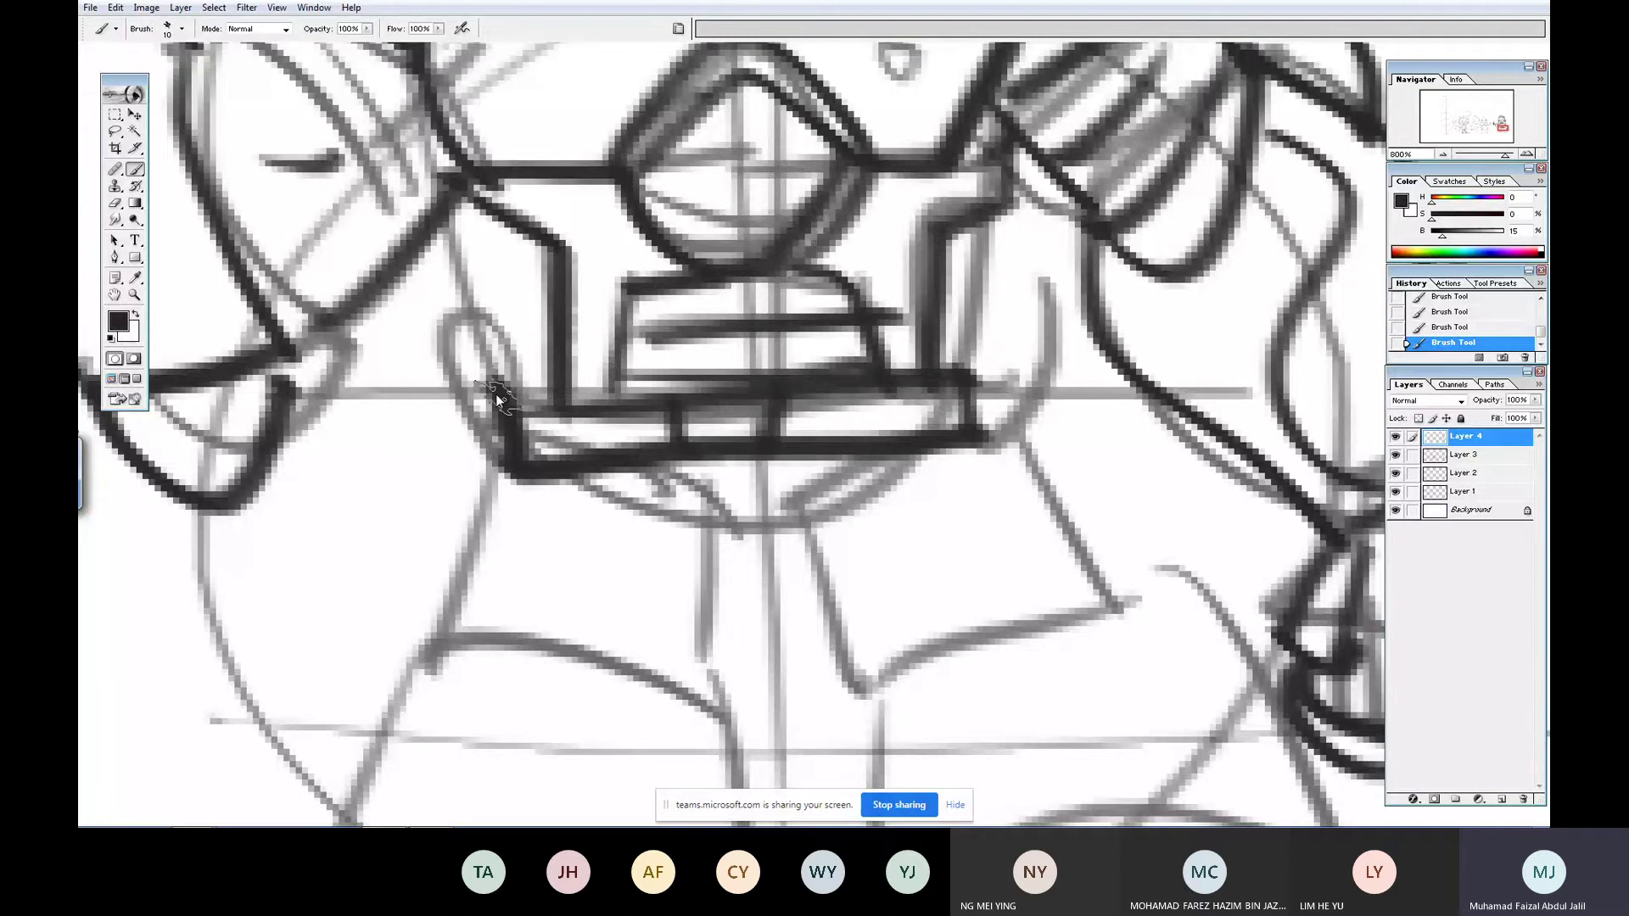
- Ink the pointed hip guards at both belt ends and the outer side lines of the waist
{"action": "mouse_move", "coordinate": [504, 392]}
{"action": "left_mouse_down"}
{"action": "mouse_move", "coordinate": [472, 498]}
{"action": "mouse_move", "coordinate": [534, 447]}
{"action": "left_mouse_up"}
{"action": "mouse_move", "coordinate": [989, 357]}
{"action": "left_mouse_down"}
{"action": "mouse_move", "coordinate": [989, 434]}
{"action": "mouse_move", "coordinate": [967, 403]}
{"action": "left_mouse_up"}
{"action": "left_click_drag", "start_coordinate": [970, 372], "coordinate": [988, 197]}
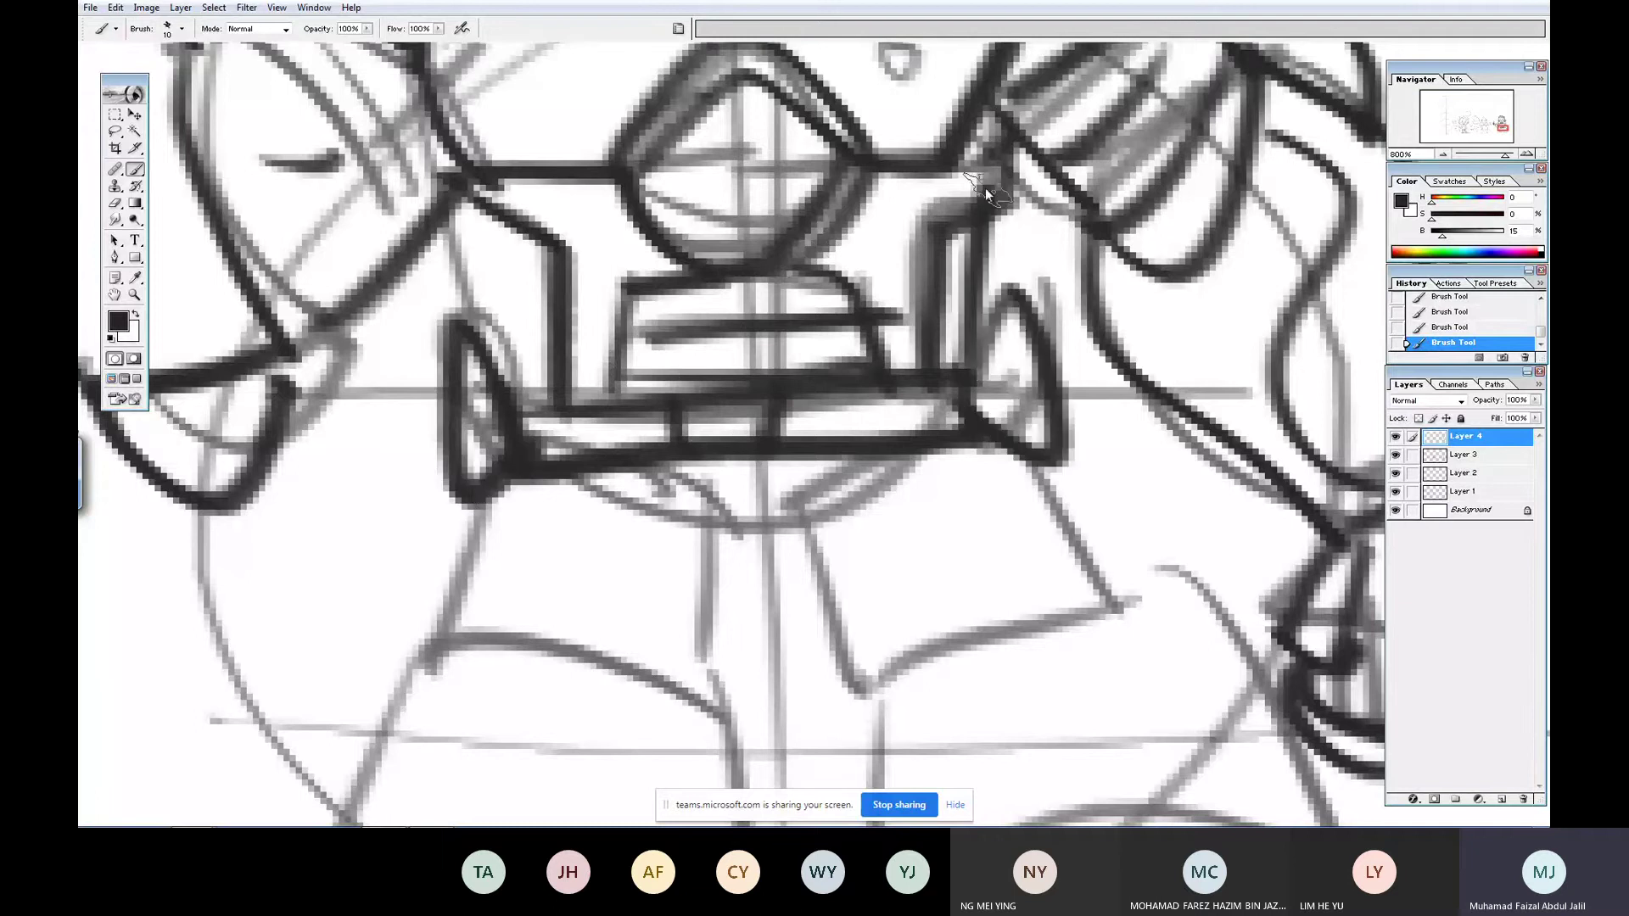
{"action": "left_click_drag", "start_coordinate": [475, 199], "coordinate": [510, 412]}
- Ink the V-shaped pelvis plate below the belt and the side lines of both thighs
{"action": "mouse_move", "coordinate": [564, 485]}
{"action": "left_mouse_down"}
{"action": "mouse_move", "coordinate": [602, 510]}
{"action": "mouse_move", "coordinate": [946, 437]}
{"action": "left_mouse_up"}
{"action": "mouse_move", "coordinate": [722, 607]}
{"action": "left_mouse_down"}
{"action": "mouse_move", "coordinate": [527, 501]}
{"action": "mouse_move", "coordinate": [443, 648]}
{"action": "mouse_move", "coordinate": [708, 687]}
{"action": "left_mouse_up"}
{"action": "mouse_move", "coordinate": [814, 586]}
{"action": "left_mouse_down"}
{"action": "mouse_move", "coordinate": [993, 467]}
{"action": "mouse_move", "coordinate": [1124, 632]}
{"action": "mouse_move", "coordinate": [872, 719]}
{"action": "mouse_move", "coordinate": [848, 301]}
{"action": "left_mouse_up"}
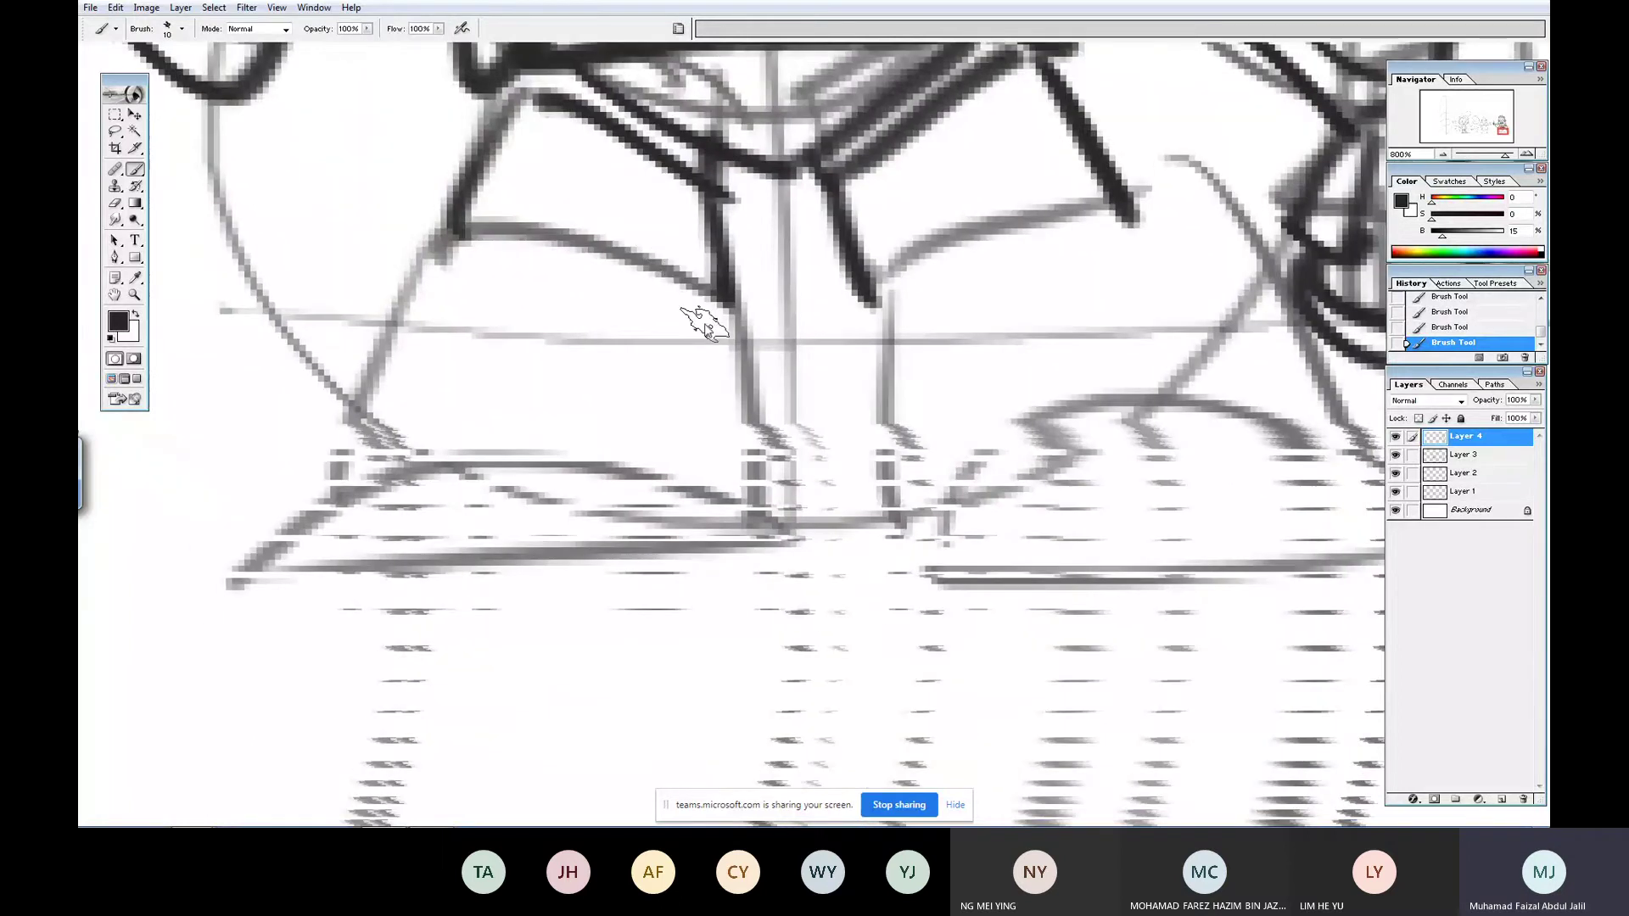
- Ink the left knee guard, the lower leg's side lines and the outline of the left foot
{"action": "mouse_move", "coordinate": [725, 303]}
{"action": "left_mouse_down"}
{"action": "mouse_move", "coordinate": [542, 168]}
{"action": "mouse_move", "coordinate": [509, 183]}
{"action": "mouse_move", "coordinate": [399, 320]}
{"action": "mouse_move", "coordinate": [600, 164]}
{"action": "left_mouse_up"}
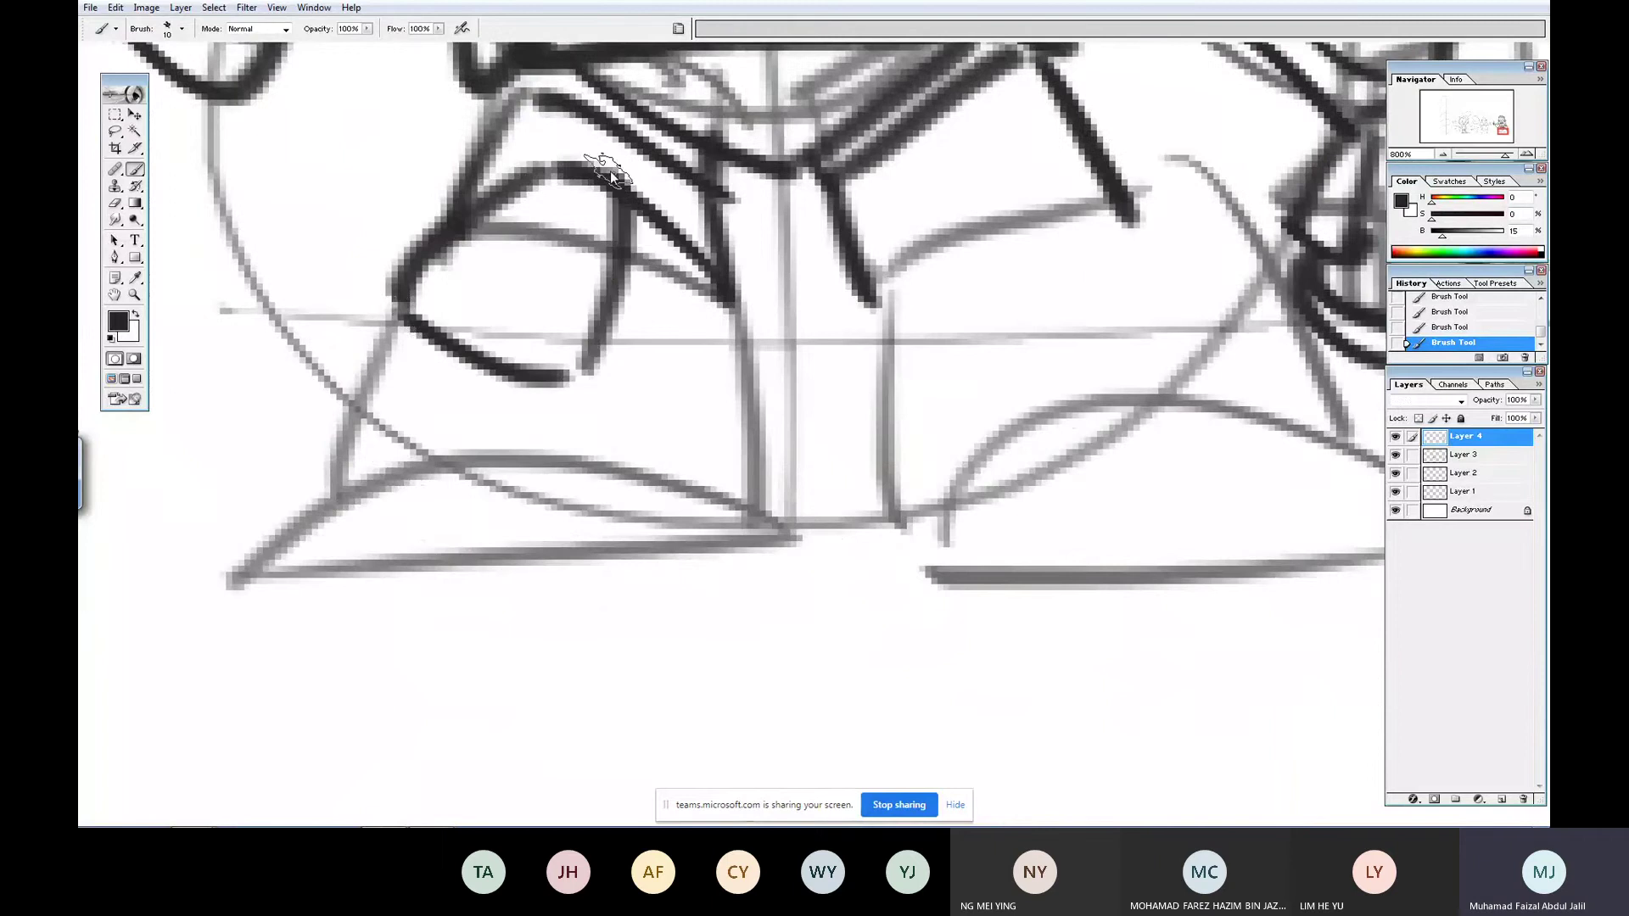
{"action": "left_click_drag", "start_coordinate": [420, 261], "coordinate": [330, 461]}
{"action": "mouse_move", "coordinate": [240, 578]}
{"action": "left_mouse_down"}
{"action": "mouse_move", "coordinate": [458, 433]}
{"action": "mouse_move", "coordinate": [736, 580]}
{"action": "mouse_move", "coordinate": [227, 599]}
{"action": "mouse_move", "coordinate": [730, 577]}
{"action": "left_mouse_up"}
{"action": "left_click_drag", "start_coordinate": [719, 299], "coordinate": [745, 567]}
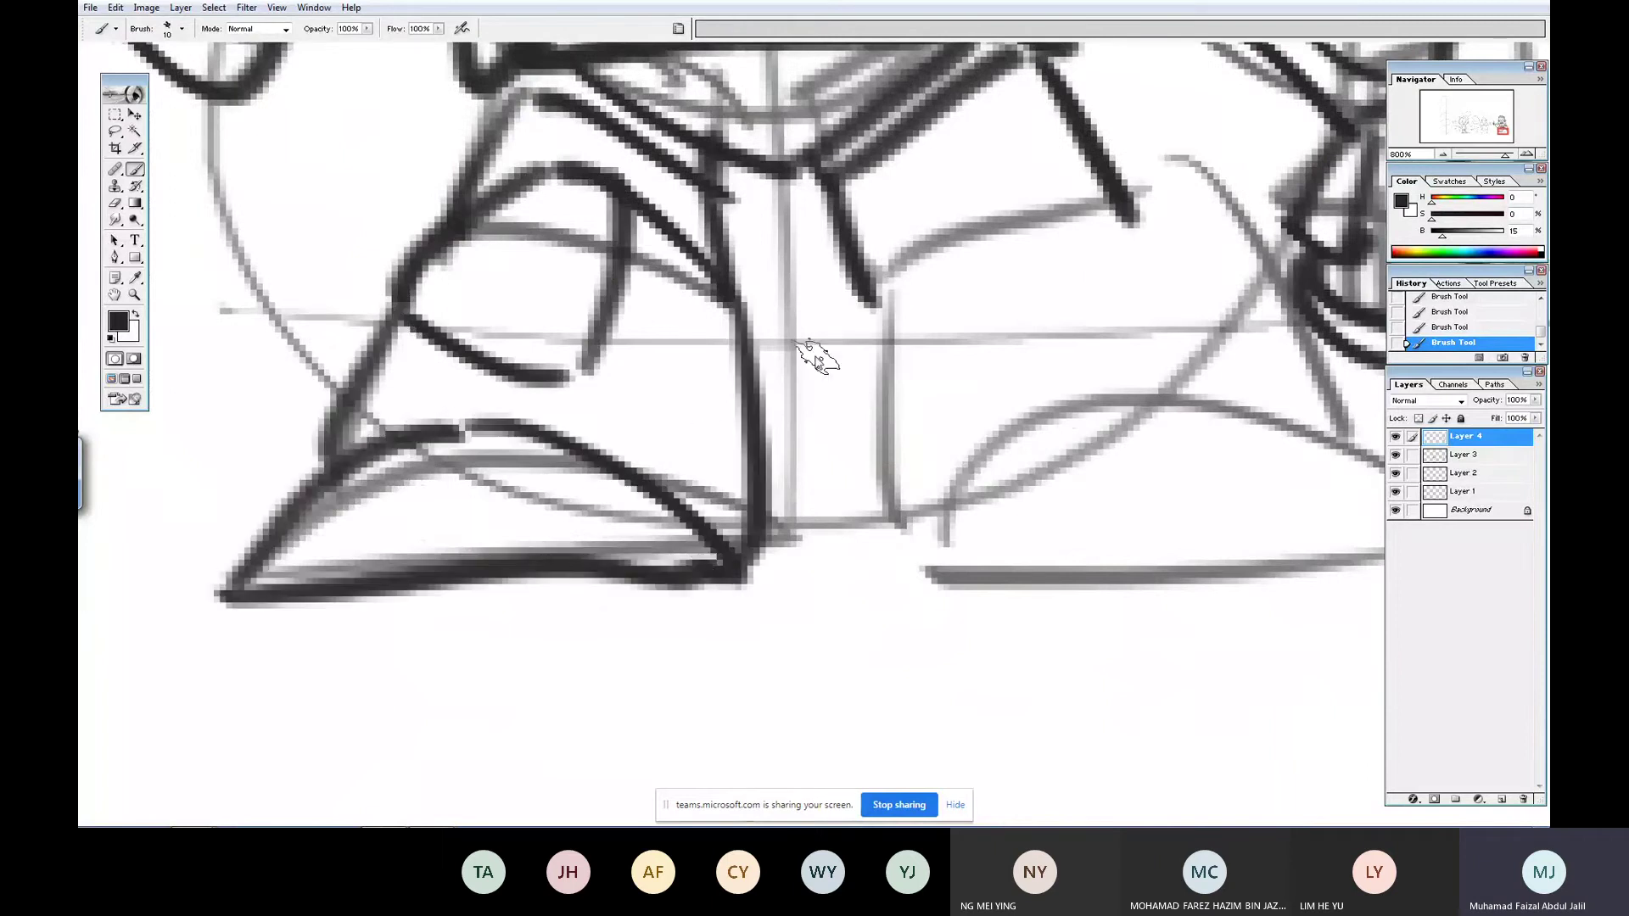
- Ink the right knee guard, lower leg and foot with its sole line, and thicken the left foot's sole
{"action": "mouse_move", "coordinate": [980, 340]}
{"action": "left_mouse_down"}
{"action": "mouse_move", "coordinate": [1080, 182]}
{"action": "mouse_move", "coordinate": [988, 307]}
{"action": "left_mouse_up"}
{"action": "mouse_move", "coordinate": [972, 241]}
{"action": "left_mouse_down"}
{"action": "mouse_move", "coordinate": [857, 299]}
{"action": "mouse_move", "coordinate": [910, 585]}
{"action": "mouse_move", "coordinate": [1066, 382]}
{"action": "mouse_move", "coordinate": [1375, 543]}
{"action": "mouse_move", "coordinate": [948, 547]}
{"action": "left_mouse_up"}
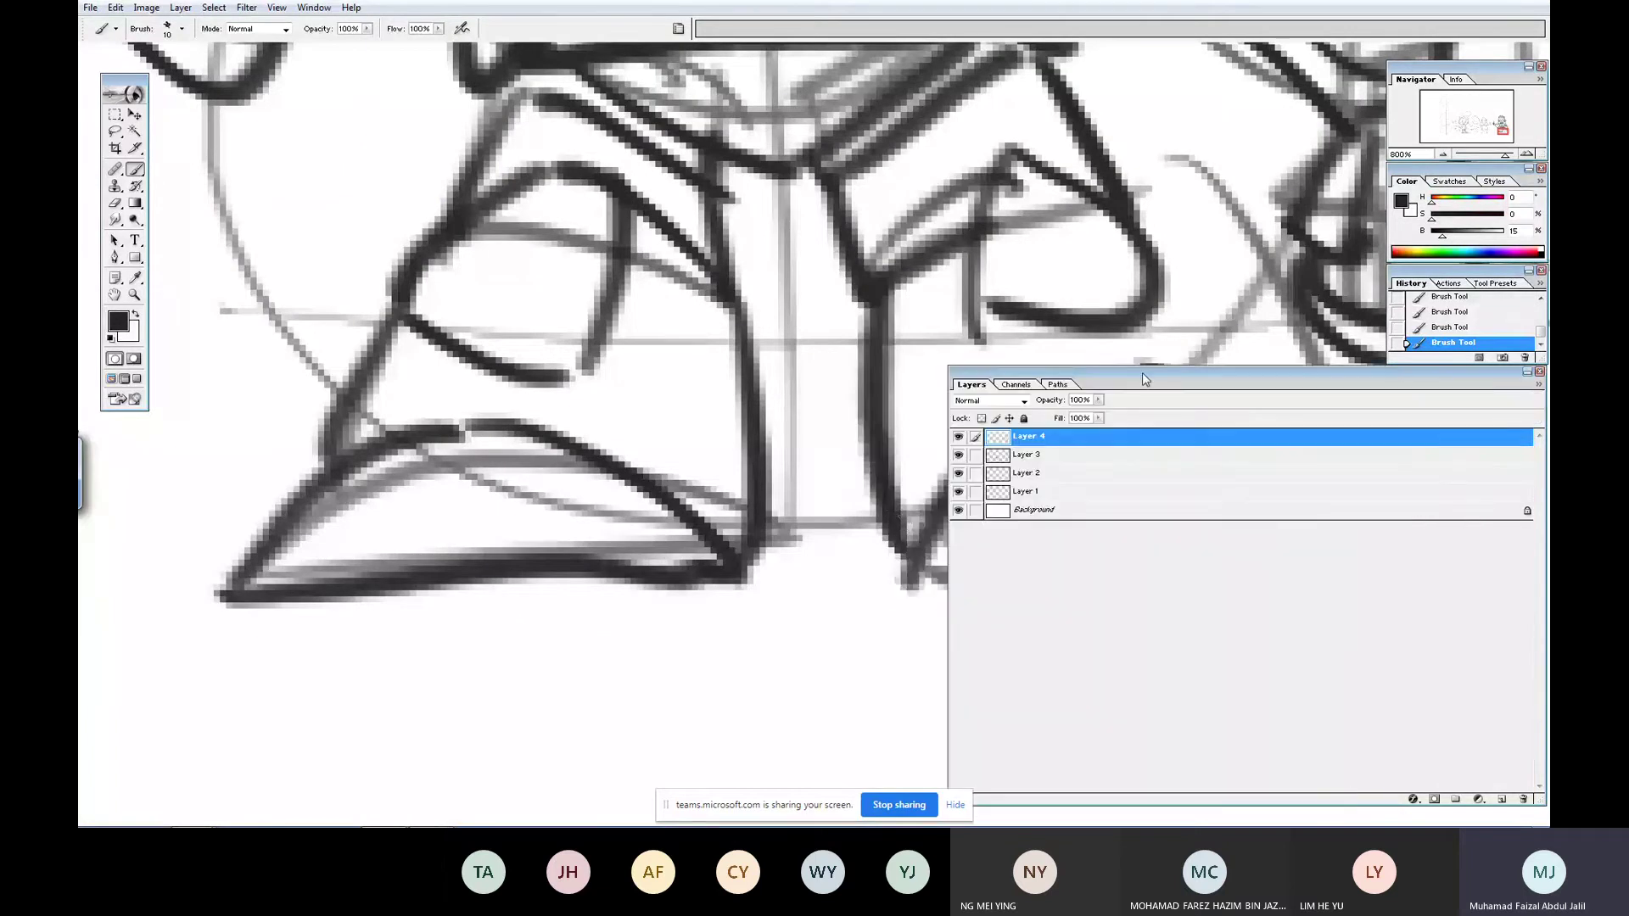
{"action": "left_click", "coordinate": [1541, 372]}
{"action": "left_click_drag", "start_coordinate": [1131, 192], "coordinate": [1283, 429]}
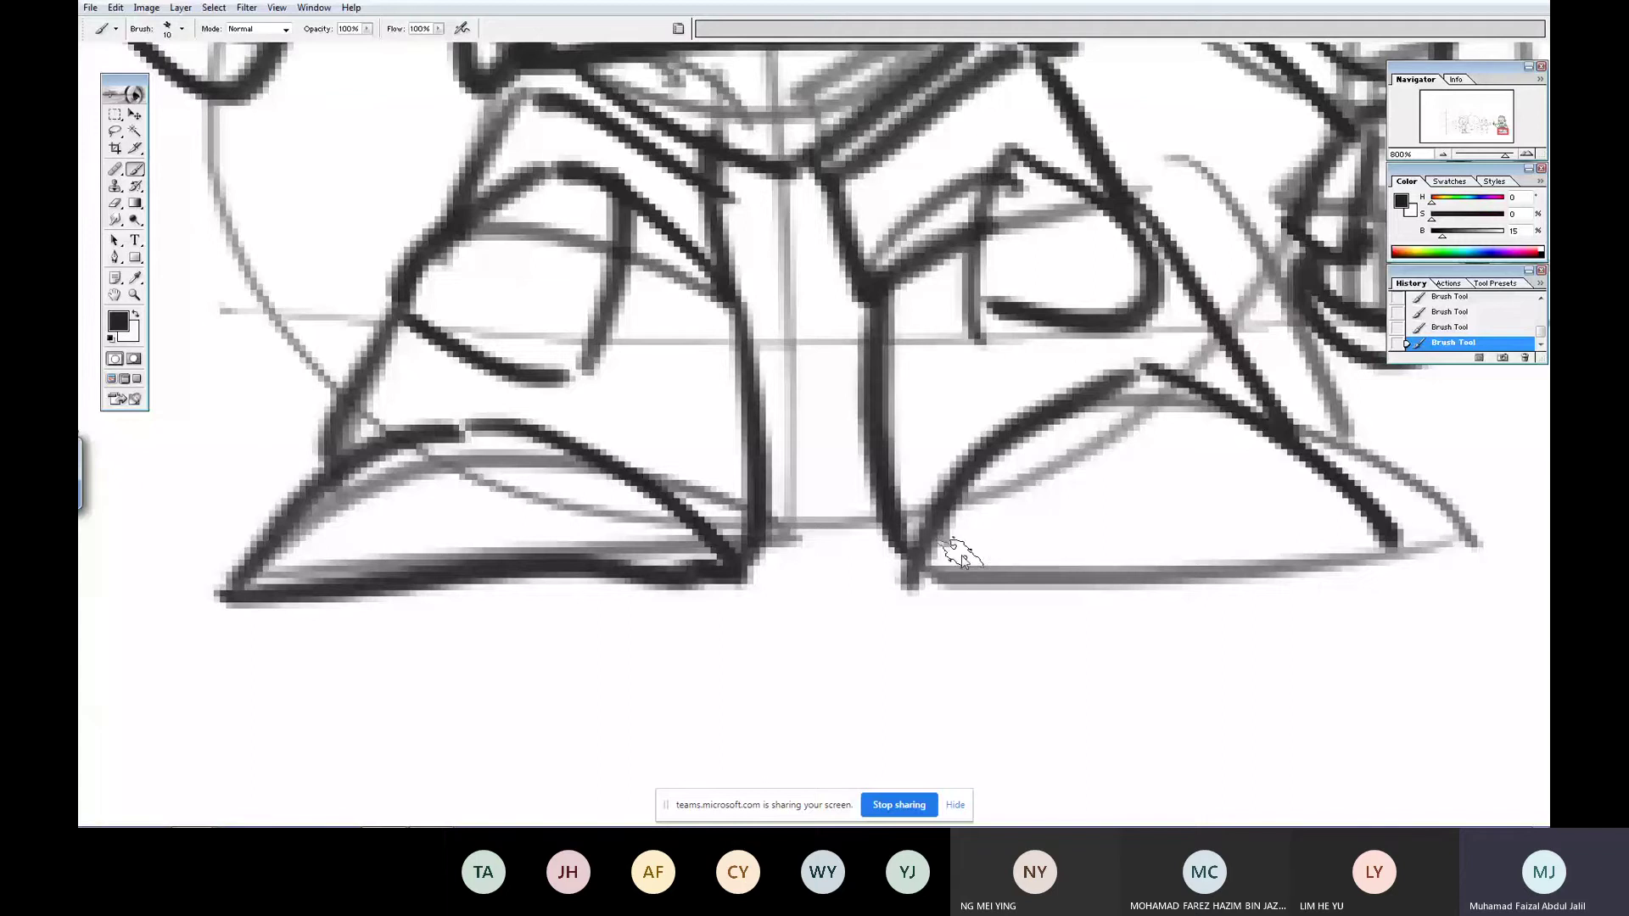
{"action": "mouse_move", "coordinate": [924, 582]}
{"action": "left_mouse_down"}
{"action": "mouse_move", "coordinate": [1404, 556]}
{"action": "mouse_move", "coordinate": [1061, 537]}
{"action": "left_mouse_up"}
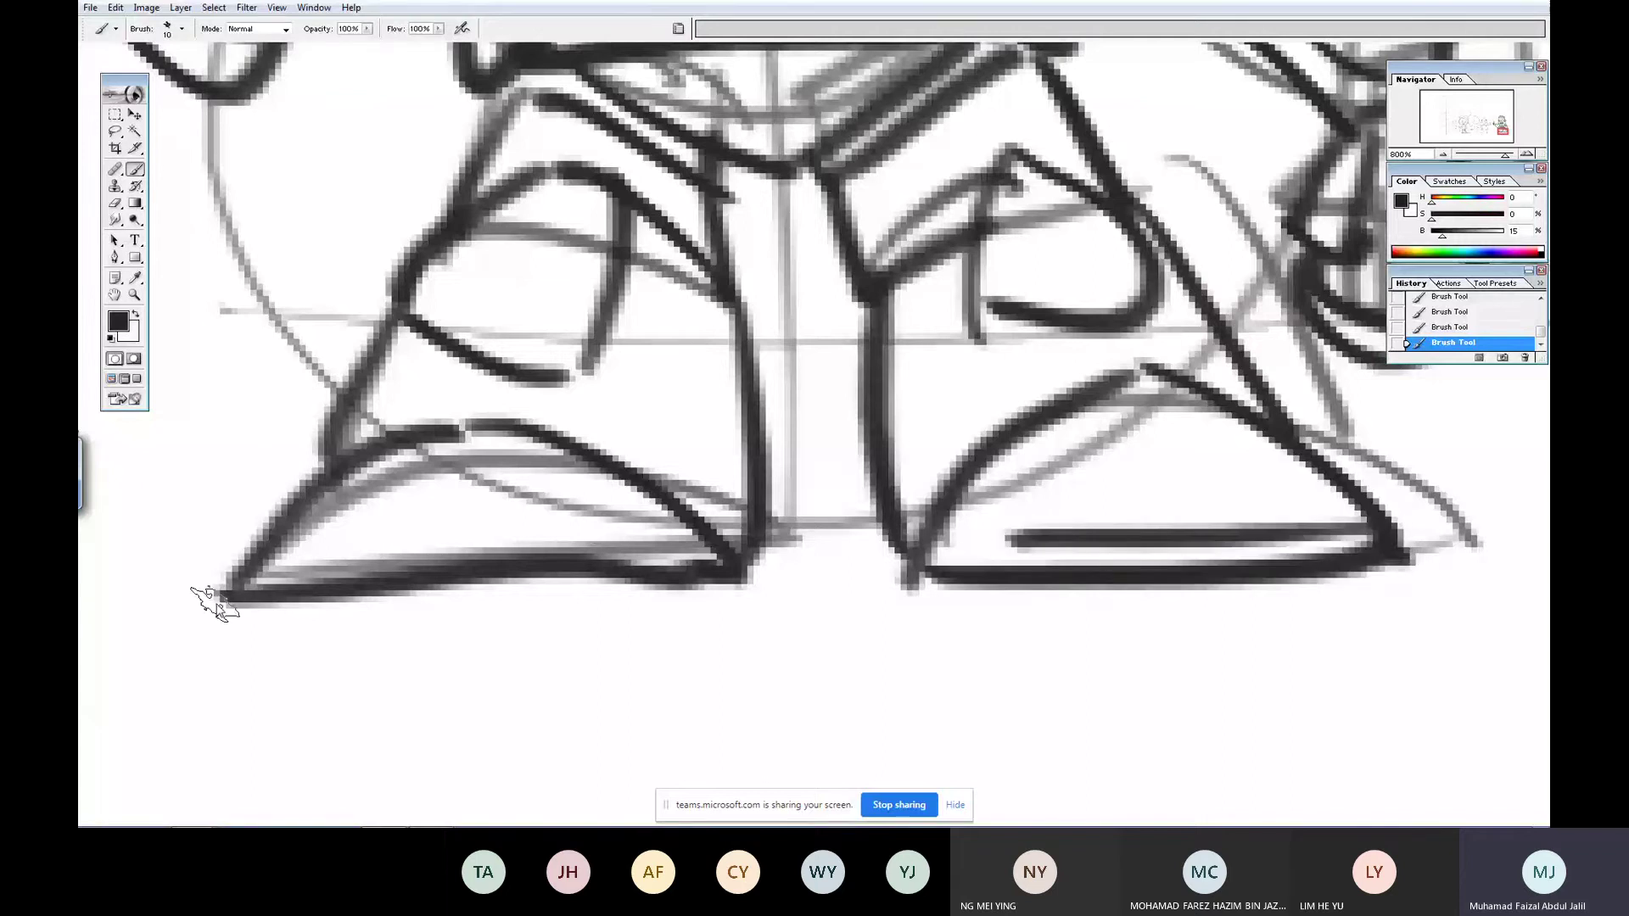
{"action": "left_click_drag", "start_coordinate": [218, 600], "coordinate": [739, 582]}
- Move the inked robot off its rough sketch, up and to the left into the empty canvas area
{"action": "scroll", "coordinate": [753, 753], "scroll_direction": "up", "scroll_amount": 5}
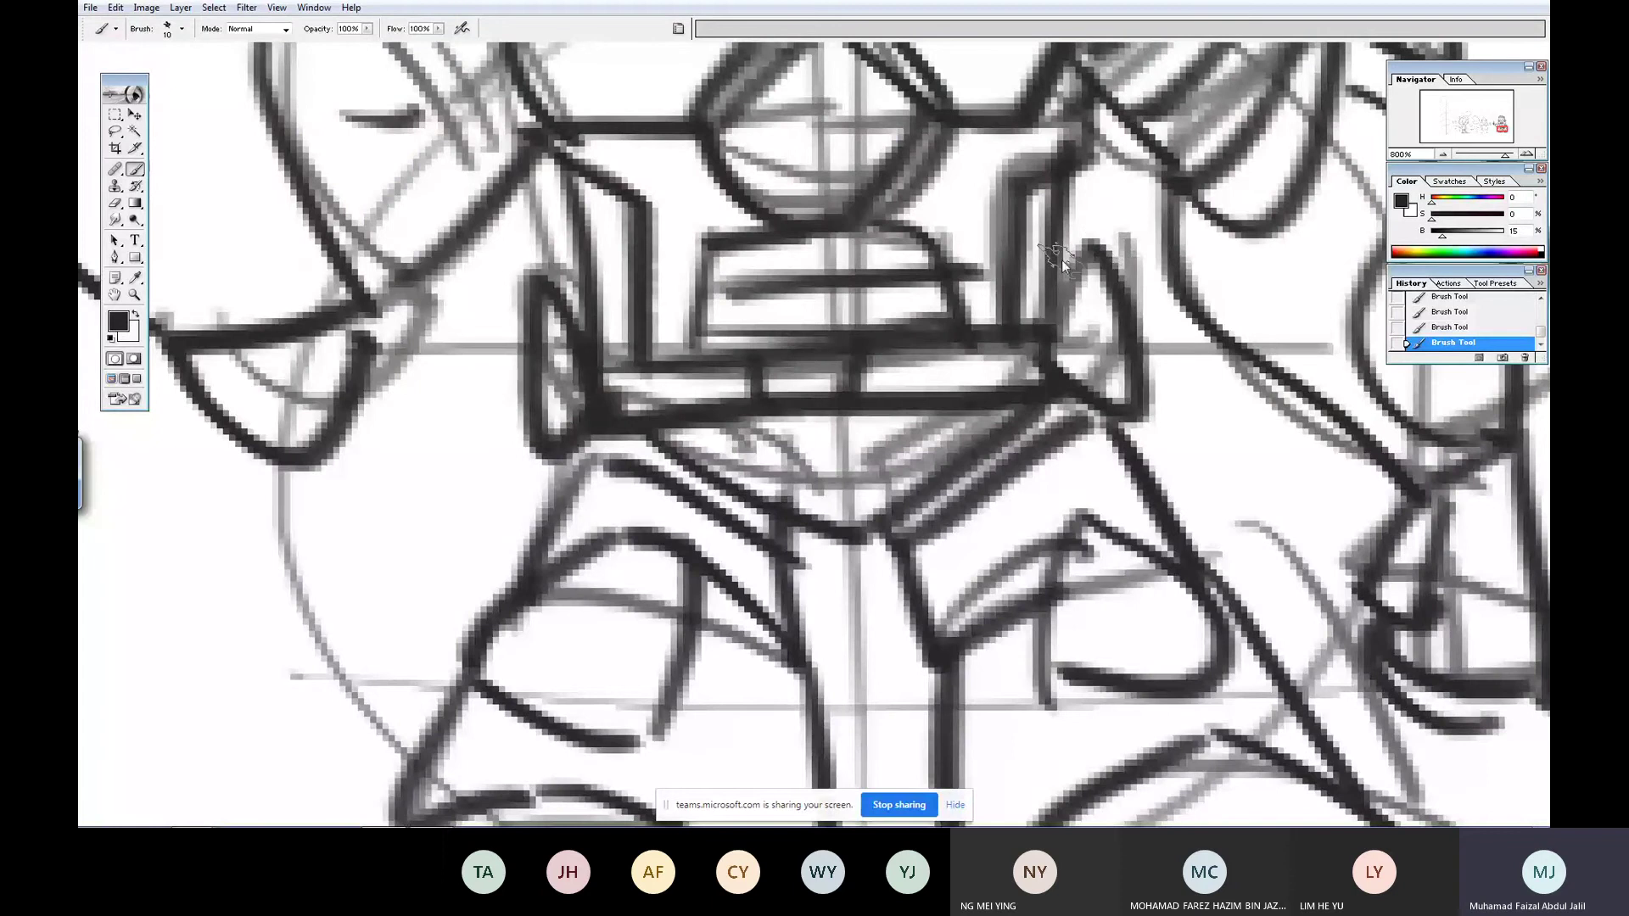
{"action": "key", "text": "ctrl+minus"}
{"action": "key", "text": "ctrl+minus"}
{"action": "key", "text": "ctrl+minus"}
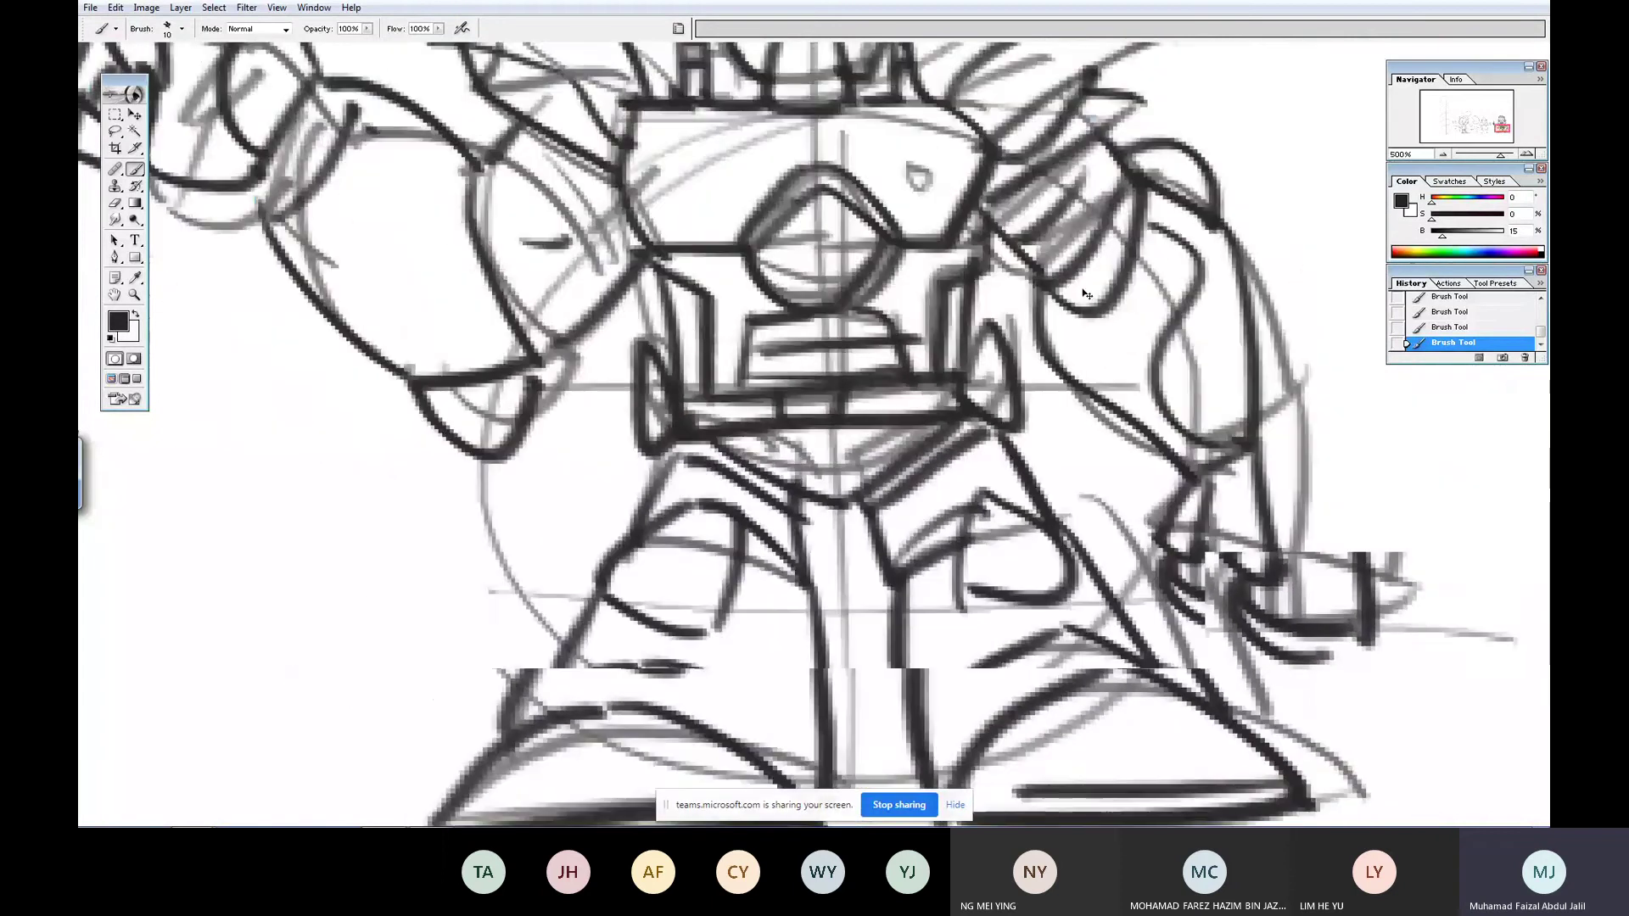
{"action": "key", "text": "ctrl+minus"}
{"action": "key", "text": "ctrl+minus"}
{"action": "key", "text": "ctrl+minus"}
{"action": "key", "text": "ctrl+minus"}
{"action": "mouse_move", "coordinate": [1403, 508]}
{"action": "left_mouse_down"}
{"action": "mouse_move", "coordinate": [1190, 227]}
{"action": "mouse_move", "coordinate": [1234, 283]}
{"action": "left_mouse_up"}
{"action": "key", "text": "Tab"}
{"action": "key", "text": "Tab"}
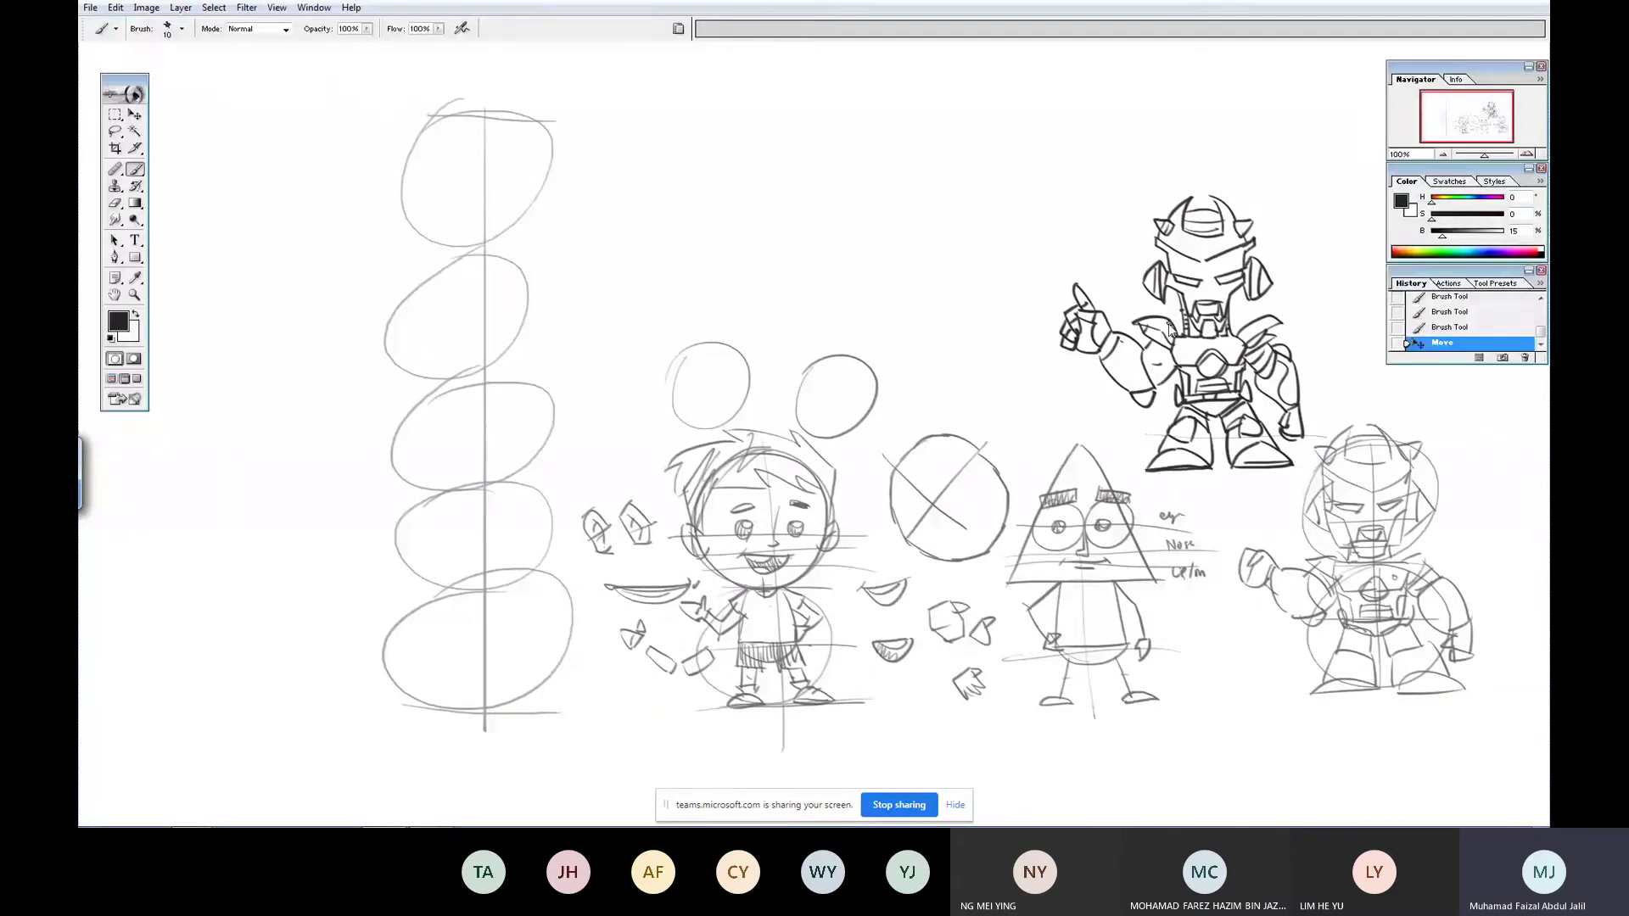
- Show the Layers palette again and narrow it to the width of the other palettes
{"action": "left_click", "coordinate": [314, 7]}
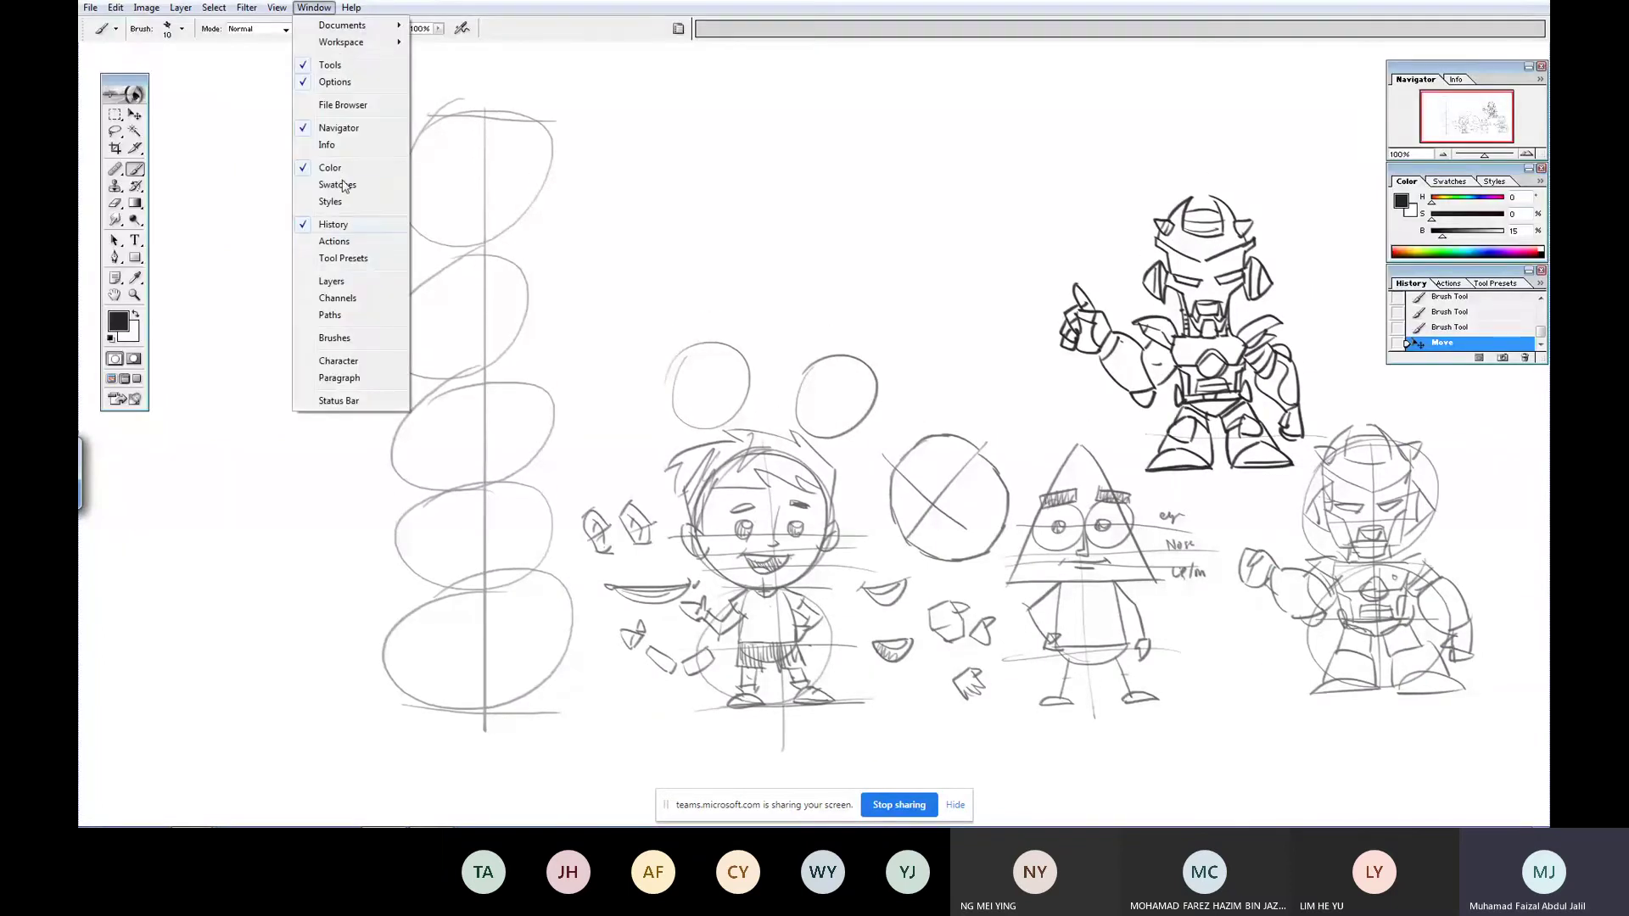
{"action": "left_click", "coordinate": [352, 282]}
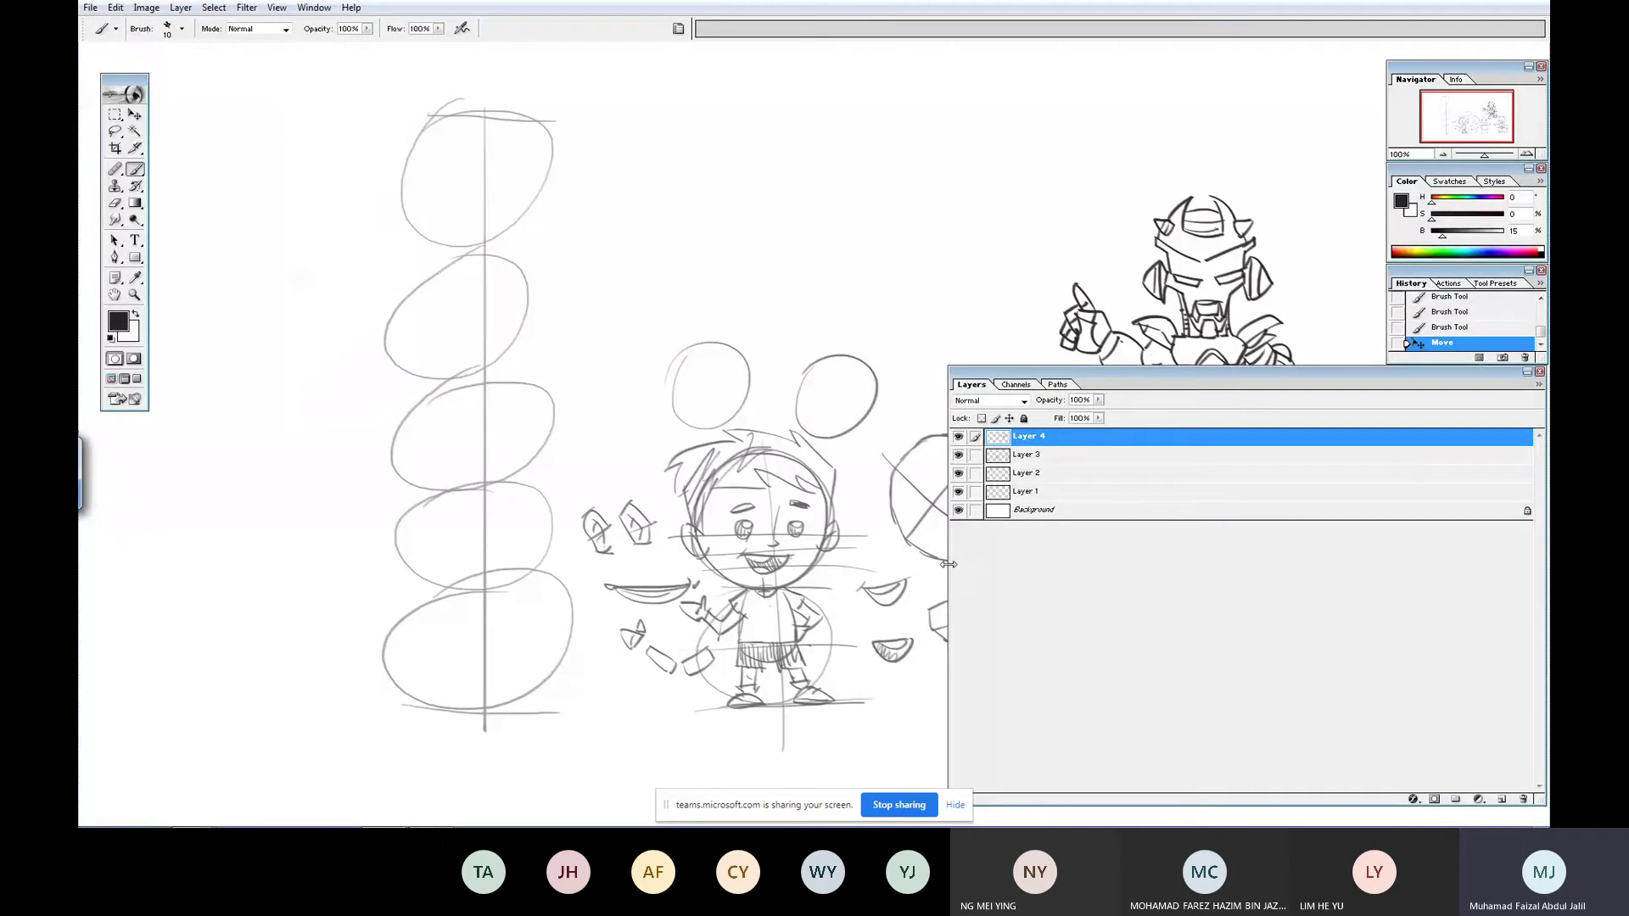
{"action": "left_click_drag", "start_coordinate": [949, 564], "coordinate": [1386, 564]}
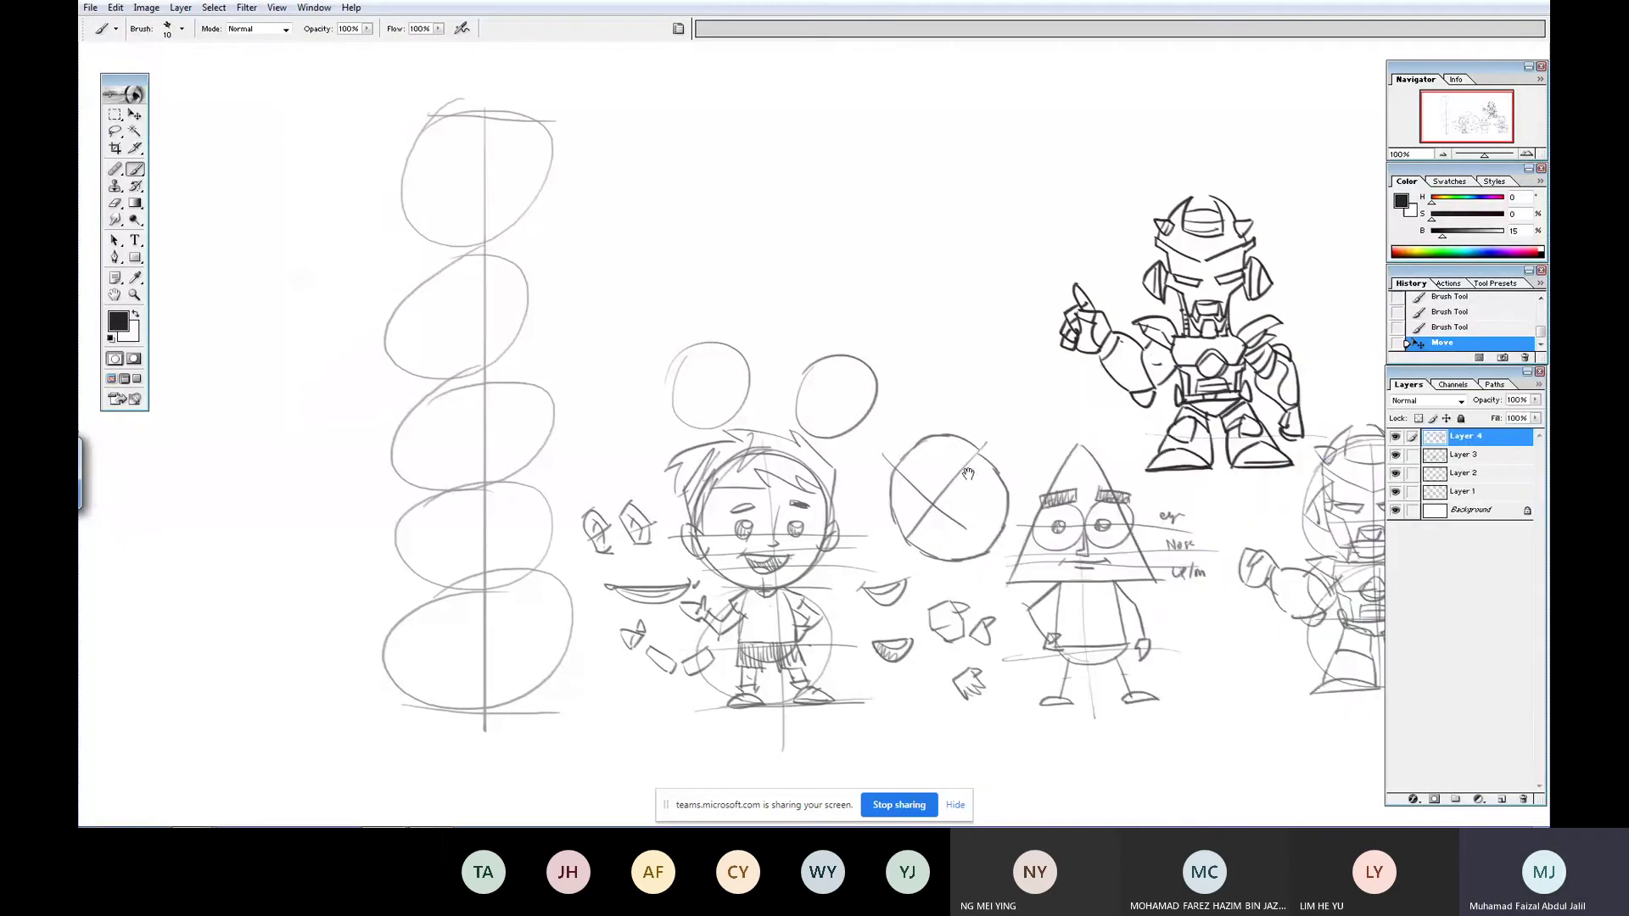
- Save the drawing in Photoshop format in the Animation Fundamental folder under a name starting with W
{"action": "key", "text": "ctrl+minus"}
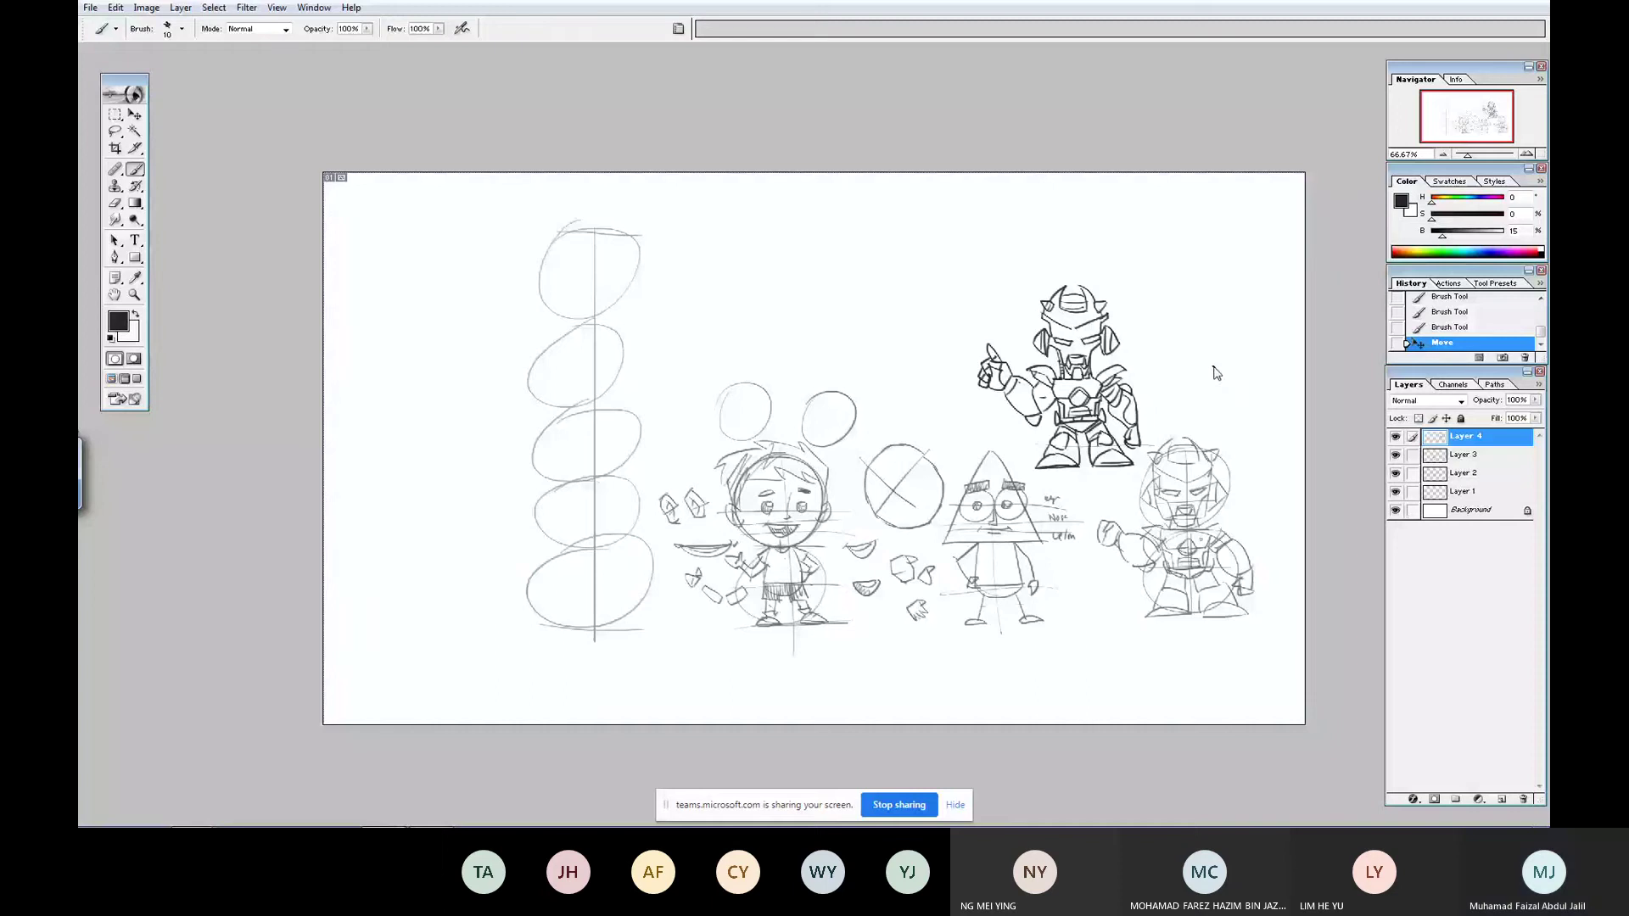
{"action": "key", "text": "ctrl+s"}
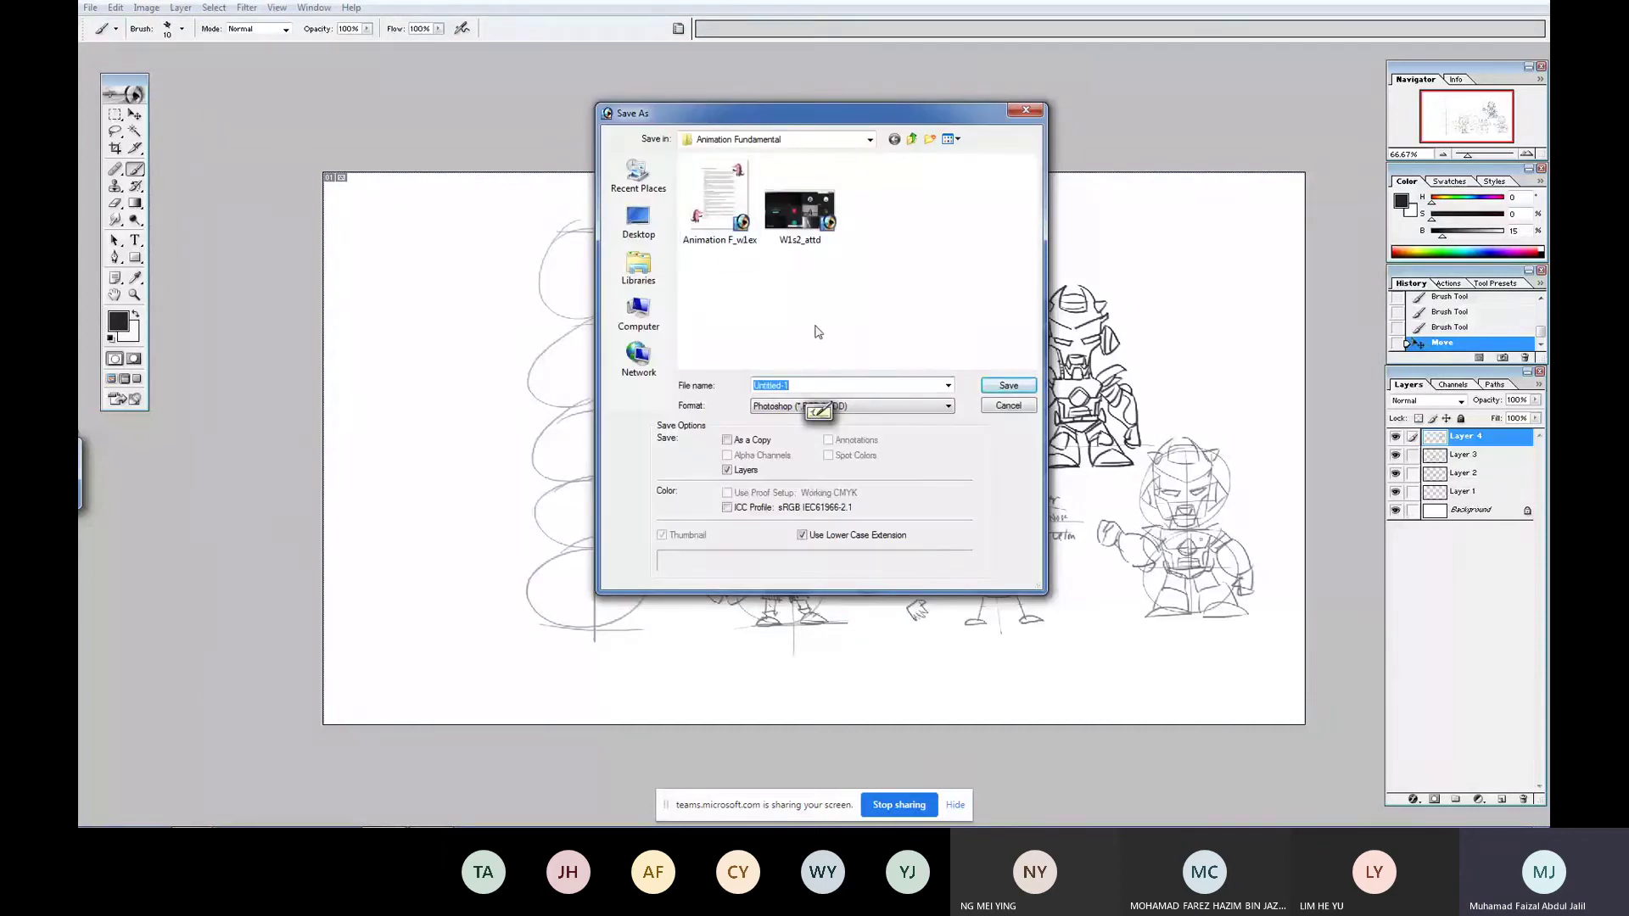
{"action": "type", "text": "W"}
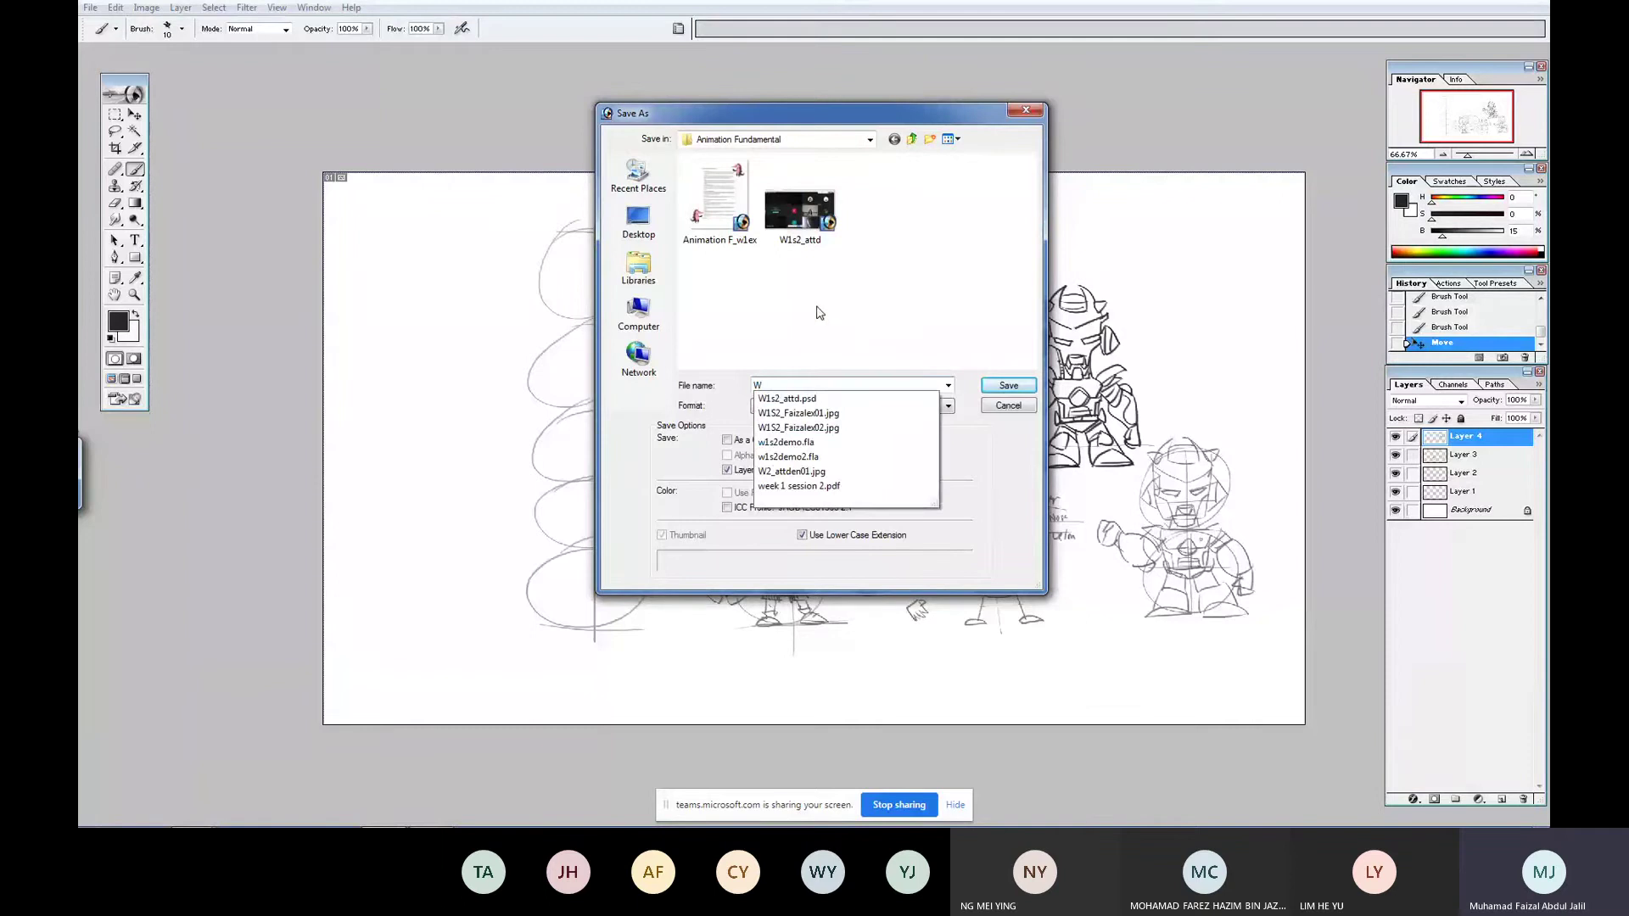
- Save the drawing in Photoshop format as W2_S1 in the Animation Fundamental folder
{"action": "type", "text": "2_S1"}
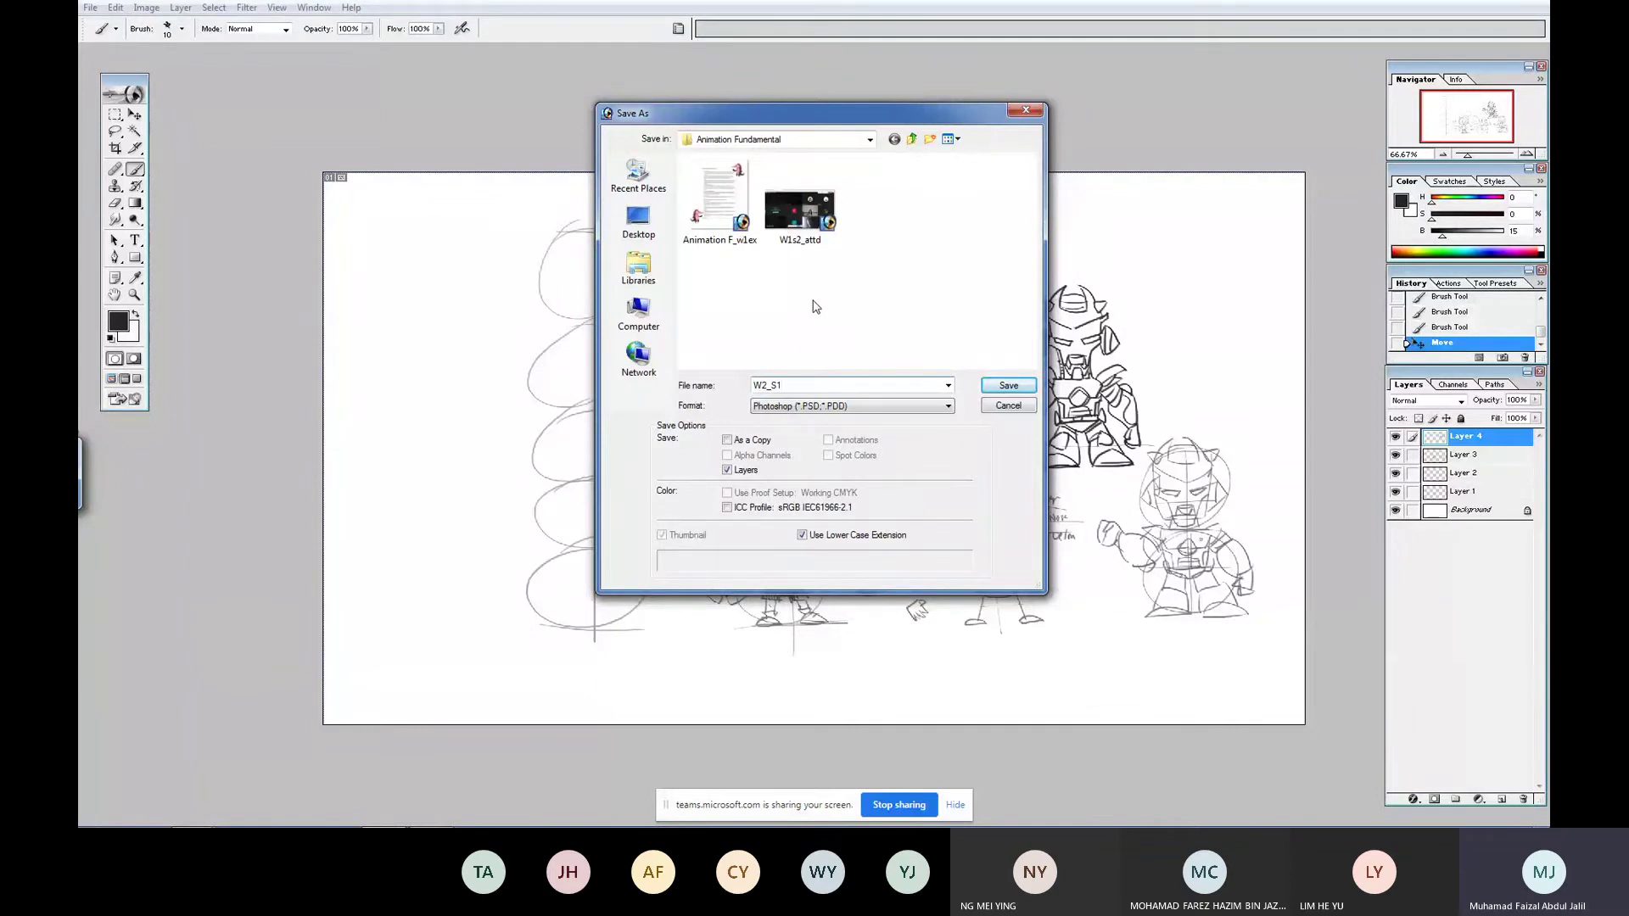
{"action": "key", "text": "Return"}
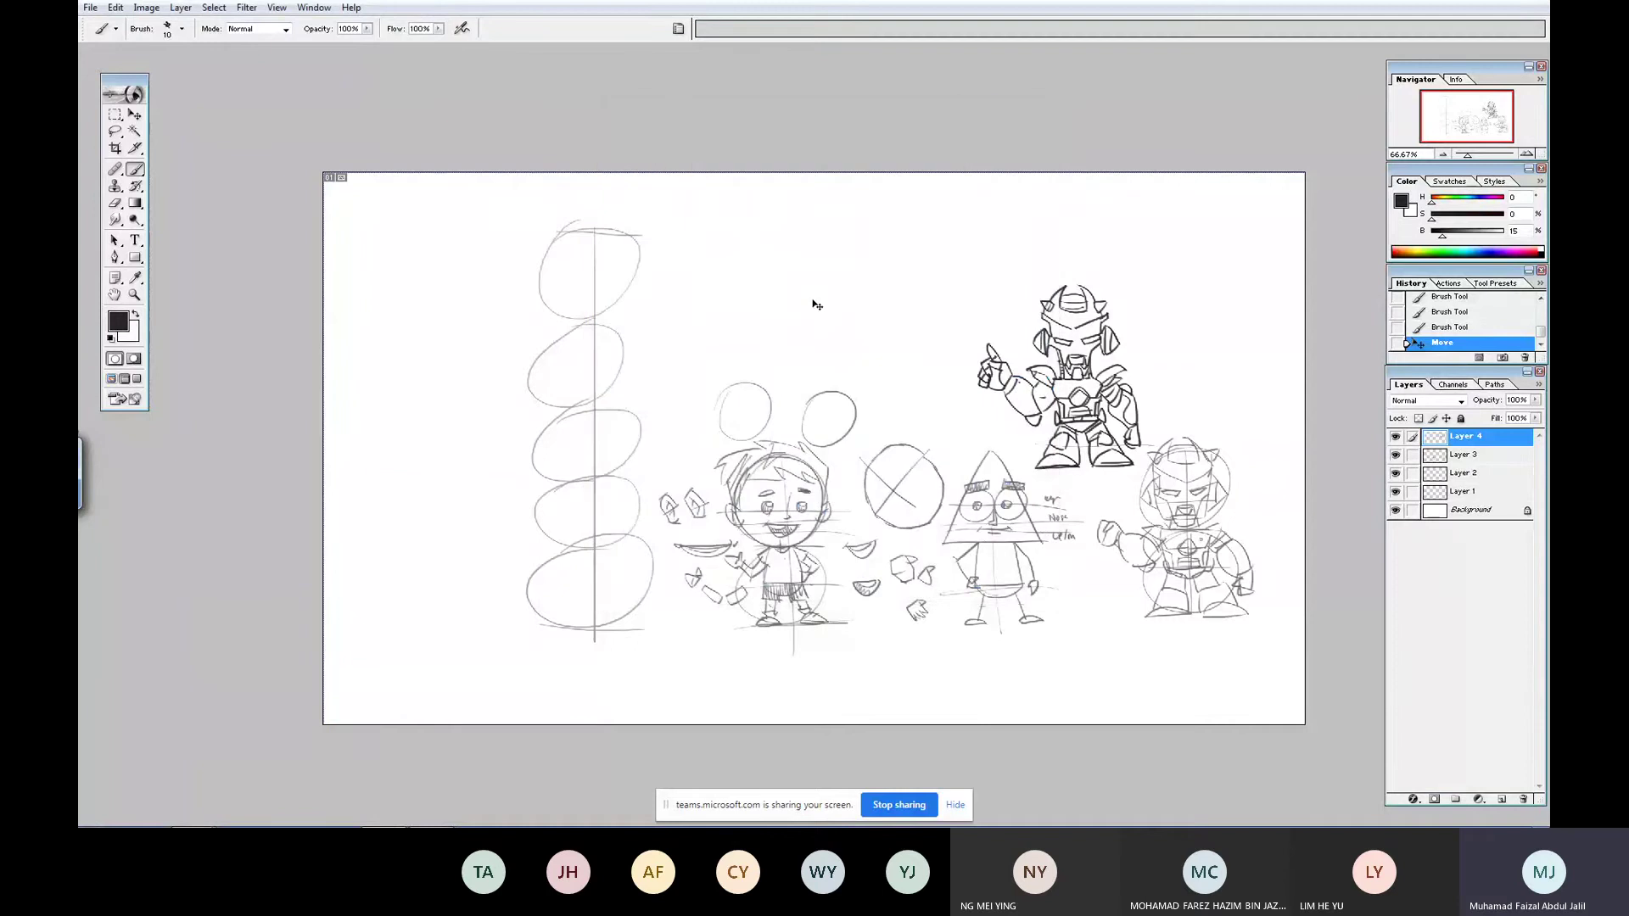
- Link Layers 3, 2 and 1 to Layer 4 and move all the sketches left to free space
{"action": "left_click", "coordinate": [1413, 456]}
{"action": "left_click", "coordinate": [1413, 472]}
{"action": "left_click", "coordinate": [1413, 491]}
{"action": "left_click_drag", "start_coordinate": [1205, 507], "coordinate": [1116, 509]}
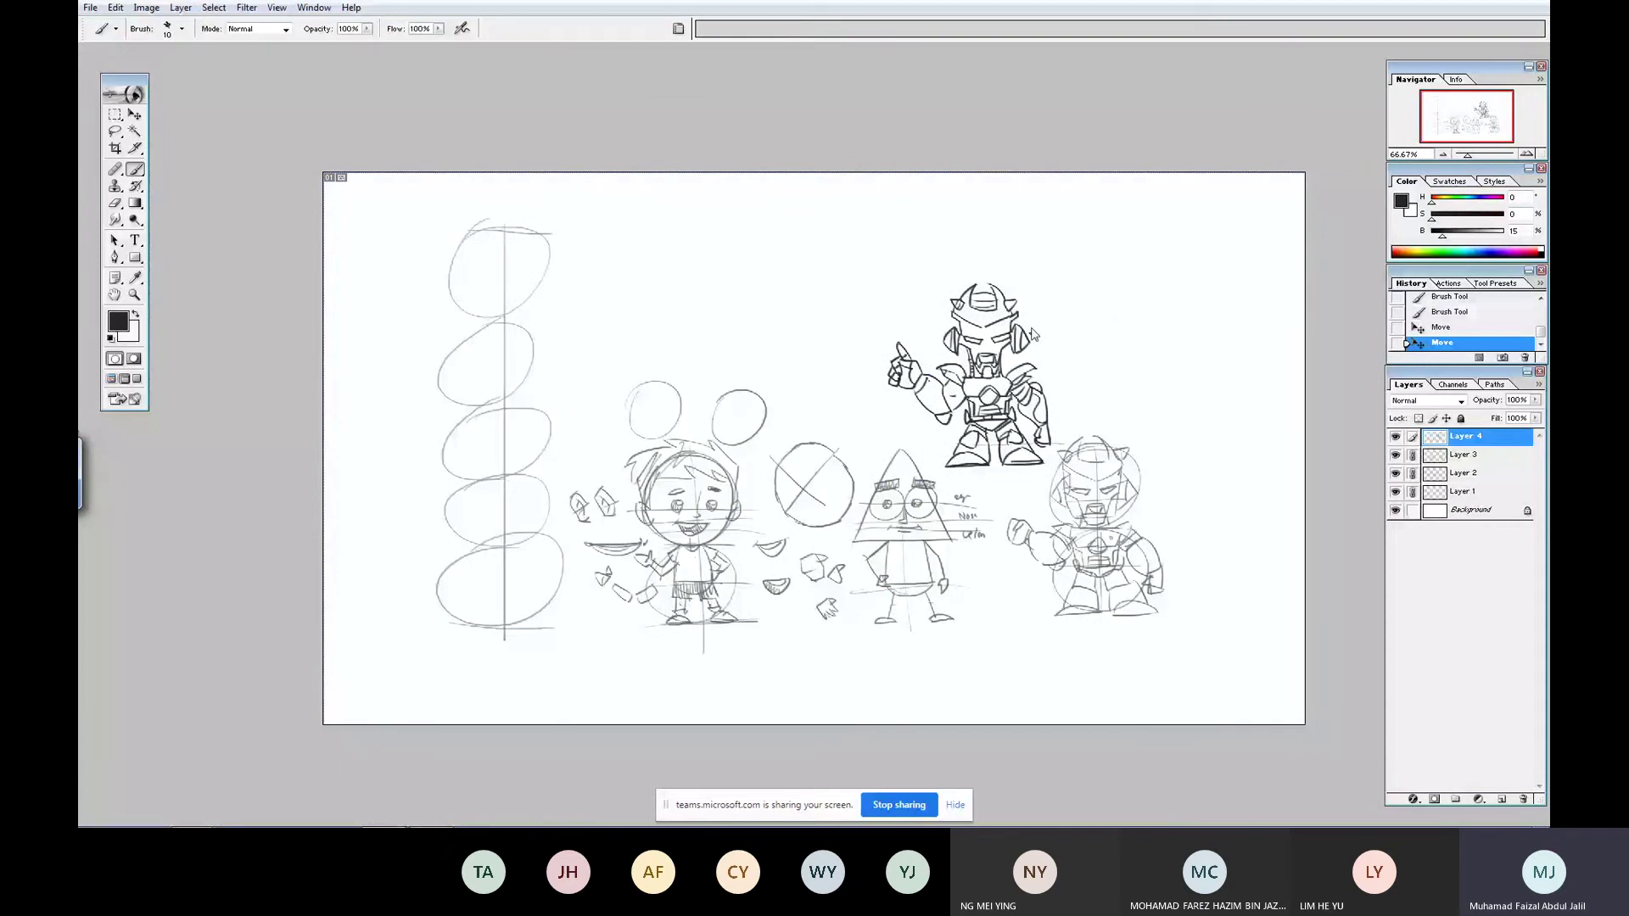
- Add two new layers and sketch the side-view head and neck over the rough front-view robot
{"action": "key", "text": "ctrl+plus"}
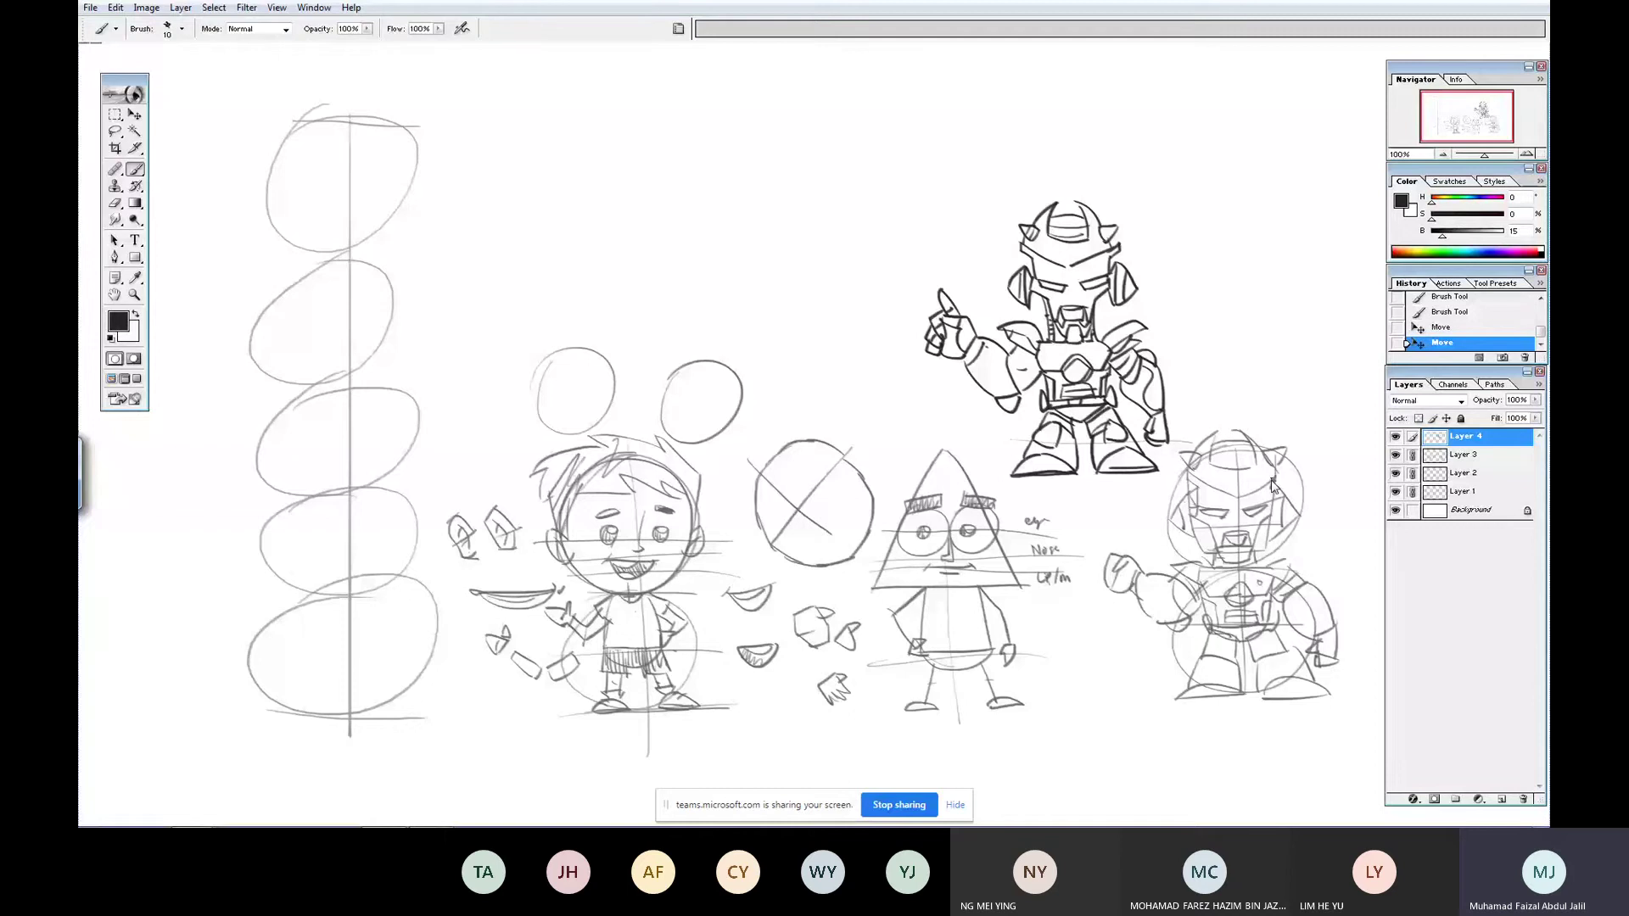
{"action": "double_click", "coordinate": [1500, 799]}
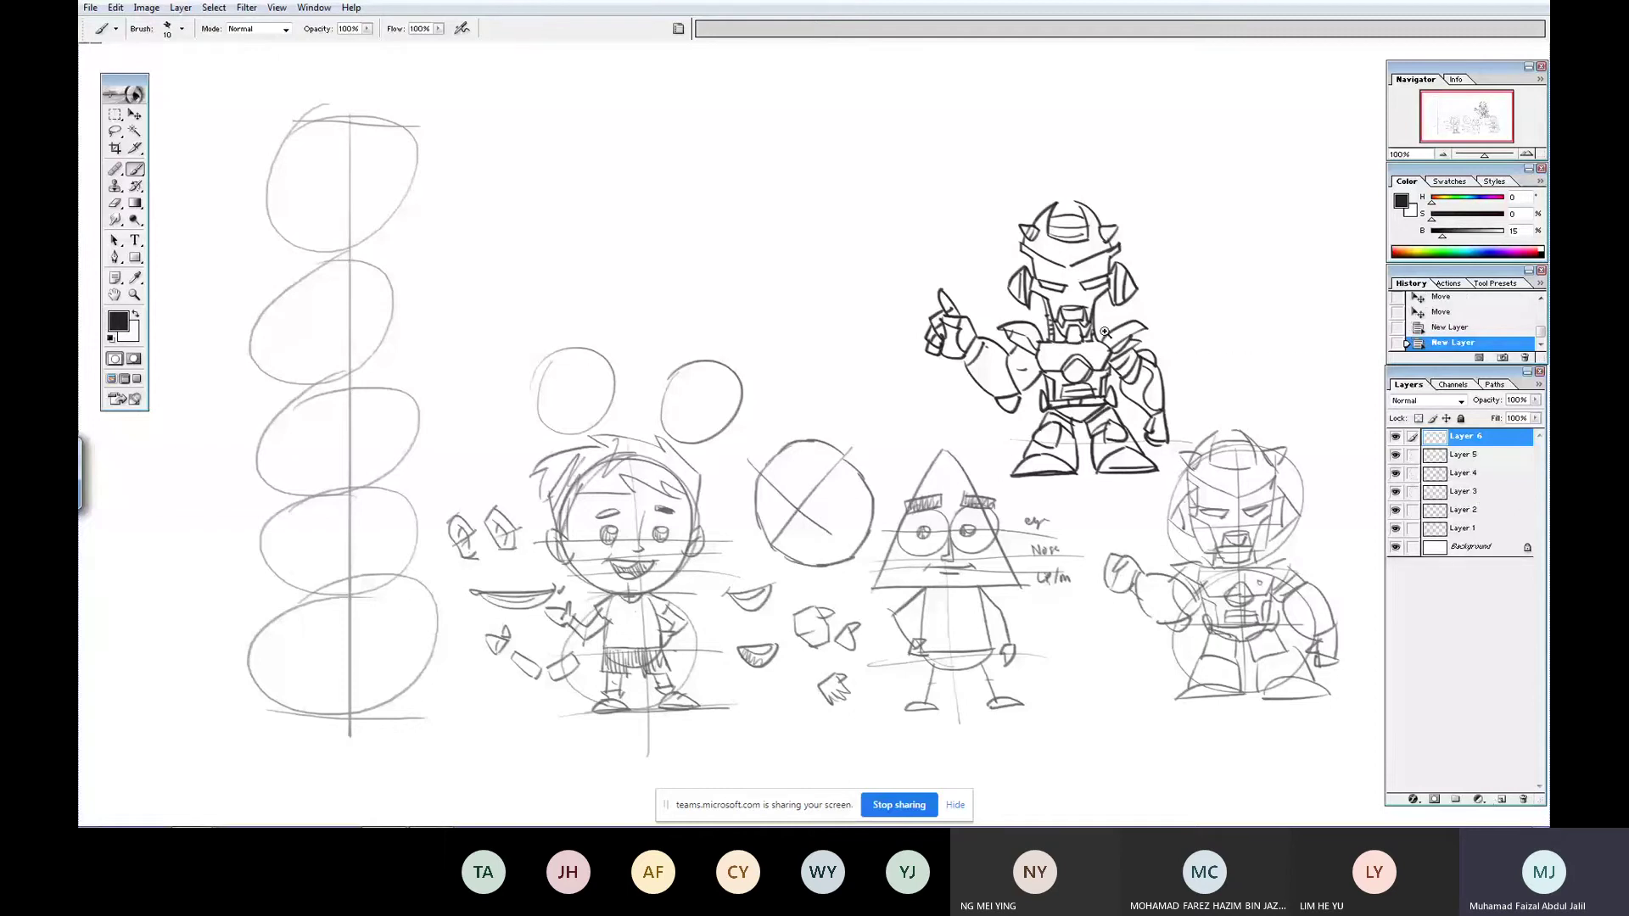
{"action": "left_click_drag", "start_coordinate": [1107, 334], "coordinate": [1330, 696]}
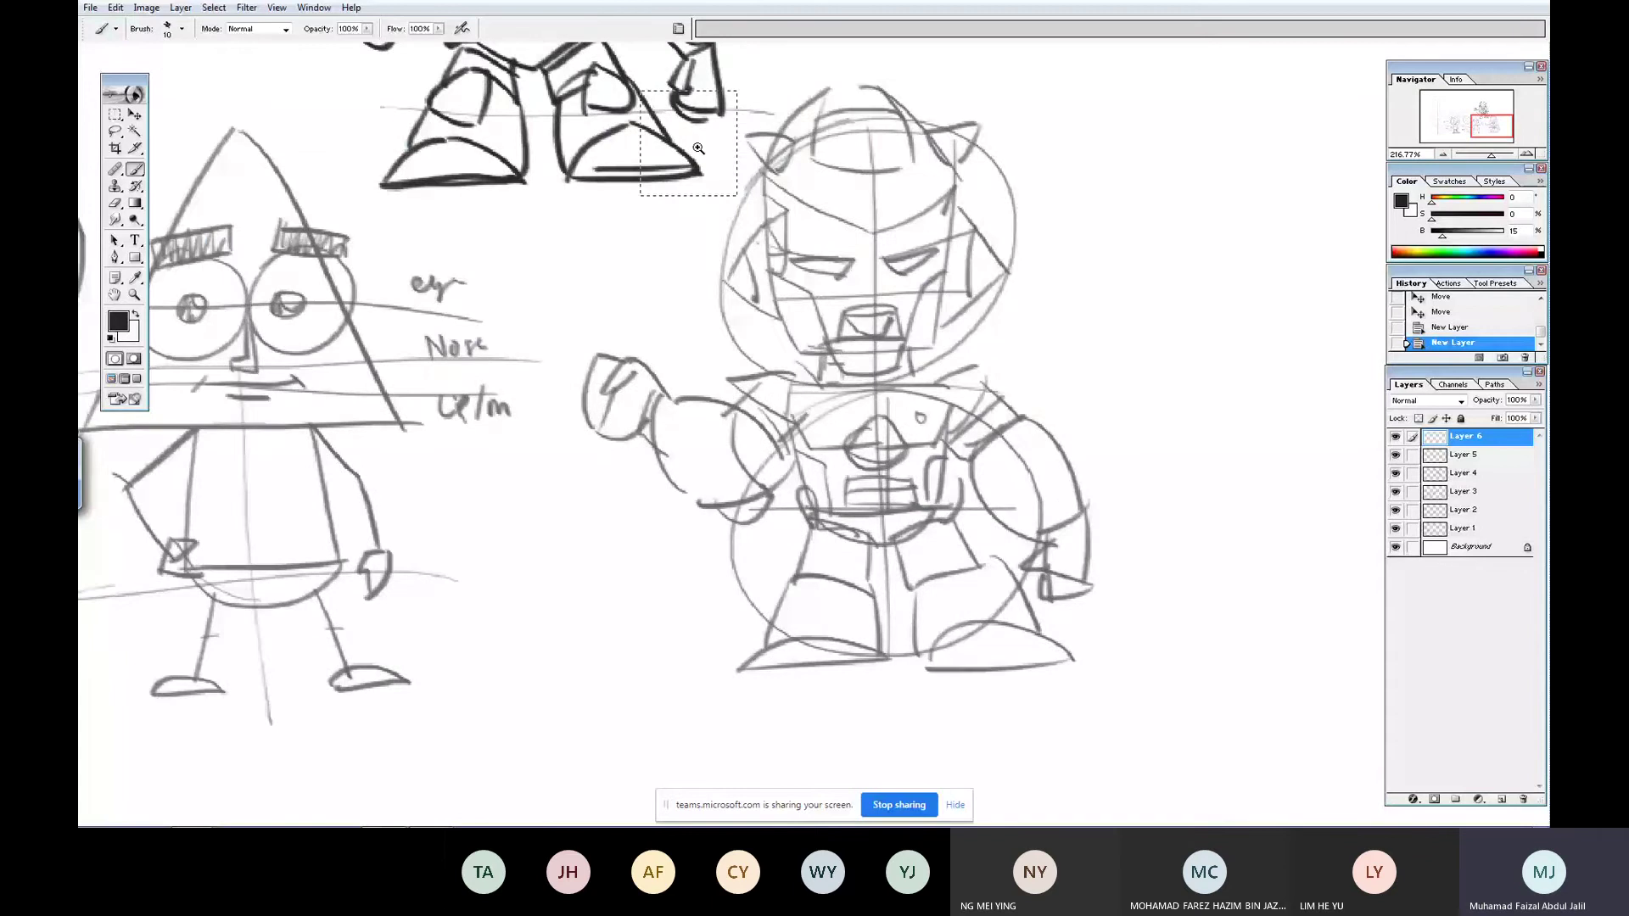
{"action": "scroll", "coordinate": [999, 630], "scroll_direction": "up", "scroll_amount": 2}
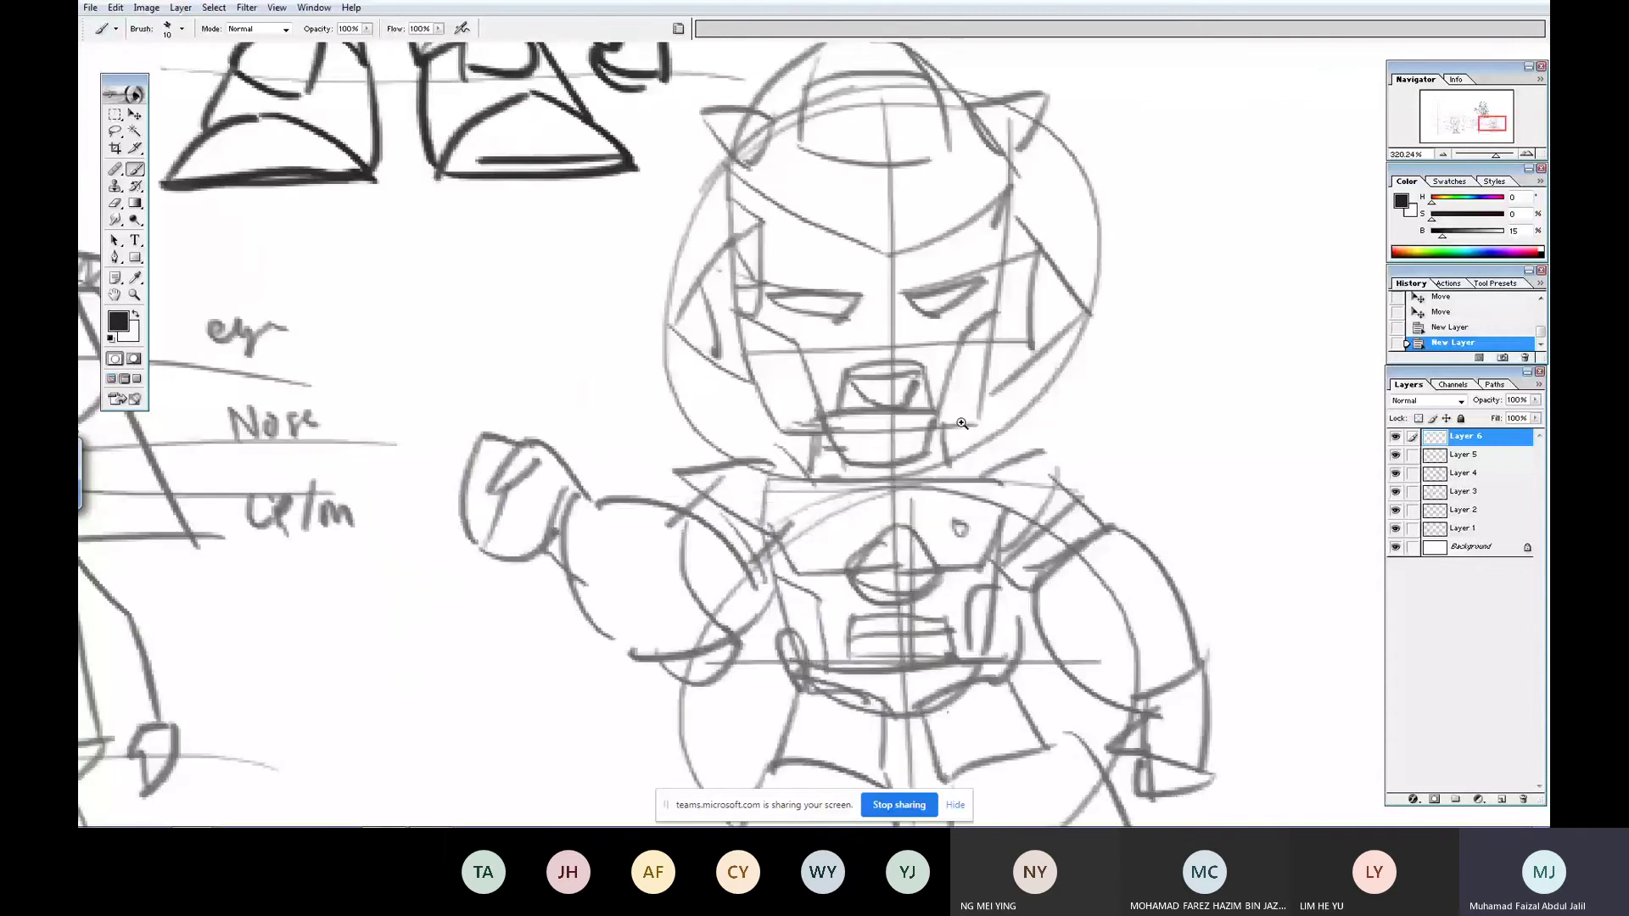
{"action": "left_click_drag", "start_coordinate": [925, 109], "coordinate": [738, 315]}
{"action": "left_click_drag", "start_coordinate": [964, 150], "coordinate": [754, 328]}
{"action": "left_click_drag", "start_coordinate": [1012, 165], "coordinate": [973, 450]}
{"action": "left_click_drag", "start_coordinate": [858, 284], "coordinate": [991, 451]}
{"action": "left_click_drag", "start_coordinate": [840, 438], "coordinate": [900, 440]}
- Sketch the side-view torso below the head, redoing the first chest line, and add the waist and hip shapes
{"action": "mouse_move", "coordinate": [770, 467]}
{"action": "left_mouse_down"}
{"action": "mouse_move", "coordinate": [967, 472]}
{"action": "mouse_move", "coordinate": [937, 649]}
{"action": "left_mouse_up"}
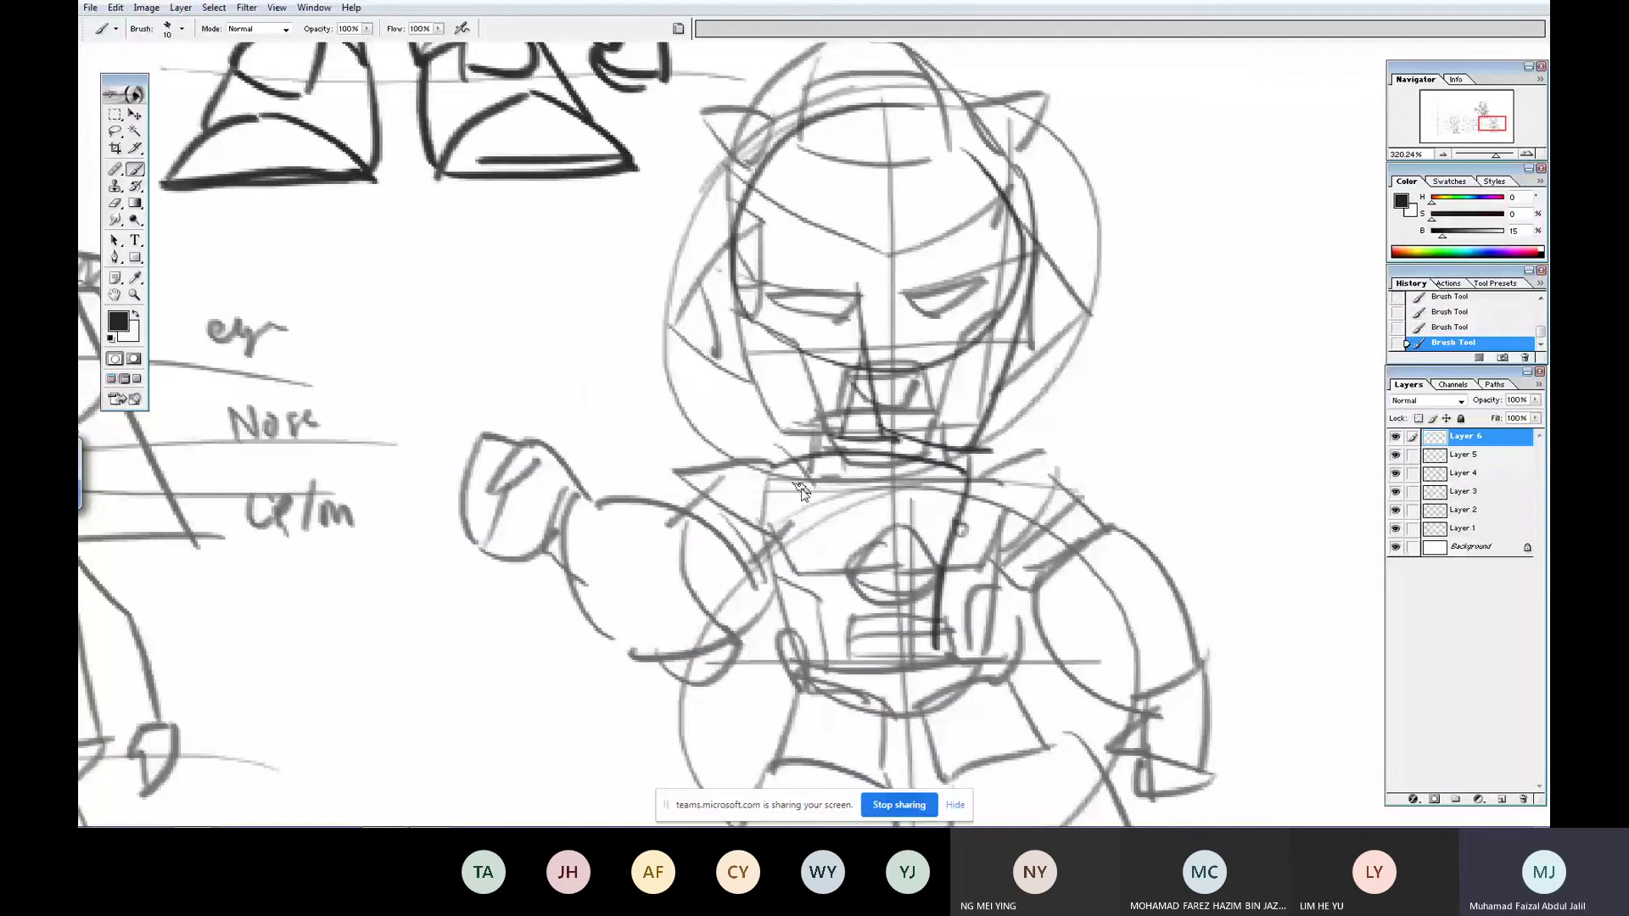
{"action": "key", "text": "ctrl+z"}
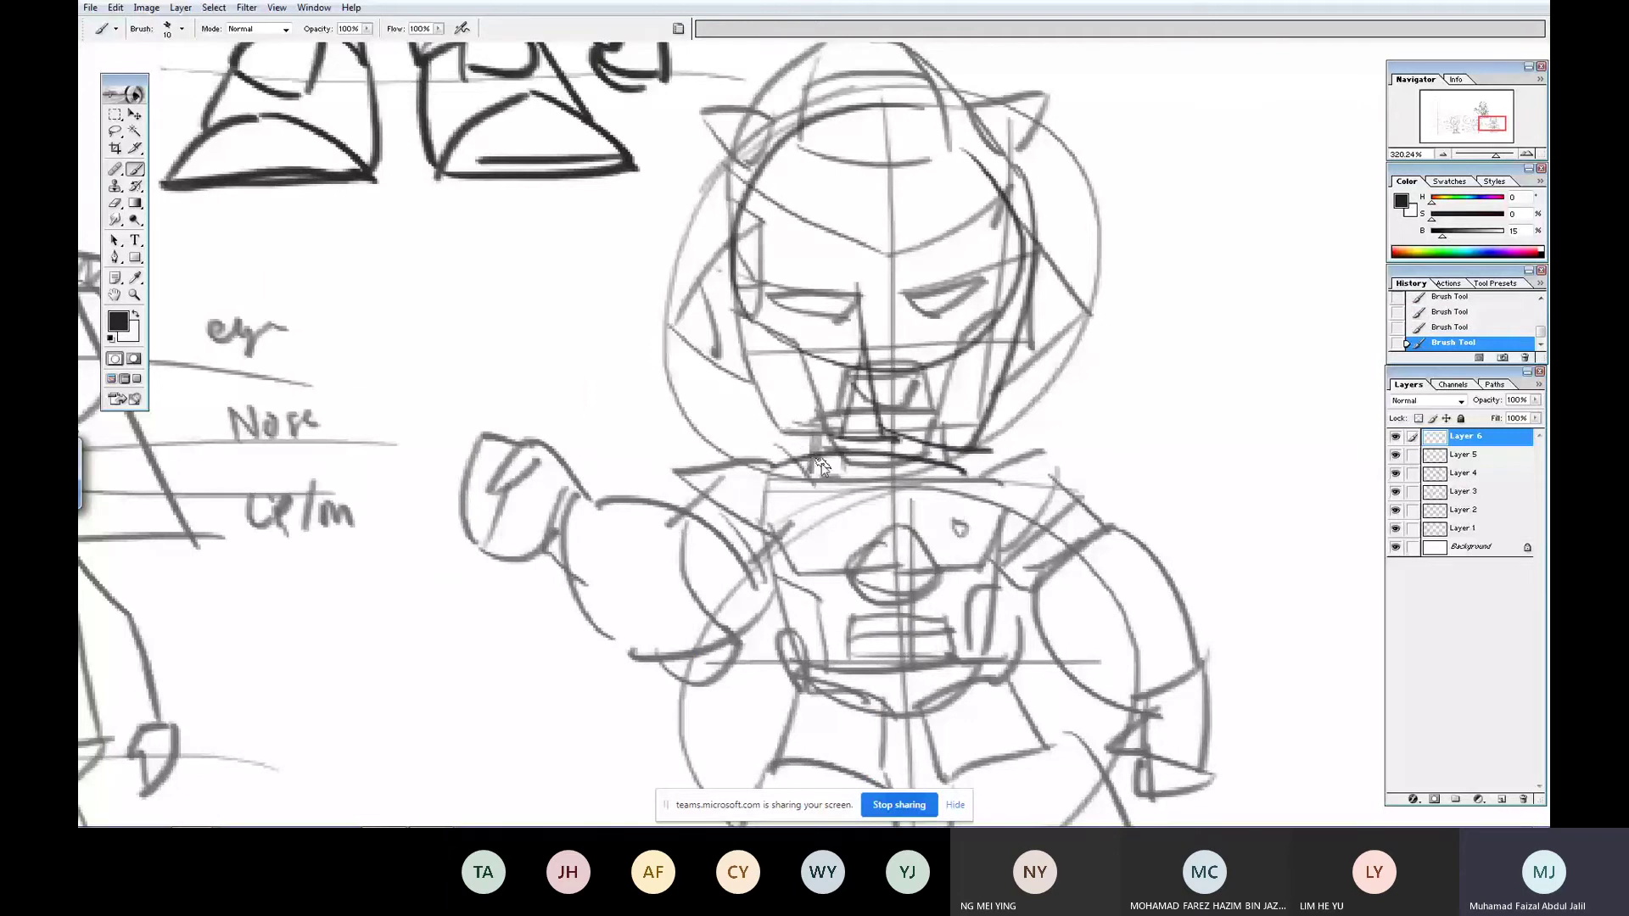
{"action": "left_click_drag", "start_coordinate": [777, 465], "coordinate": [862, 681]}
{"action": "left_click_drag", "start_coordinate": [977, 475], "coordinate": [969, 645]}
{"action": "left_click_drag", "start_coordinate": [837, 627], "coordinate": [968, 611]}
{"action": "left_click_drag", "start_coordinate": [841, 621], "coordinate": [939, 637]}
{"action": "left_click_drag", "start_coordinate": [825, 626], "coordinate": [962, 637]}
- Draw the side-view leg below the hips with a knee line and a foot pointing forward
{"action": "mouse_move", "coordinate": [867, 678]}
{"action": "left_mouse_down"}
{"action": "mouse_move", "coordinate": [949, 692]}
{"action": "mouse_move", "coordinate": [877, 482]}
{"action": "left_mouse_up"}
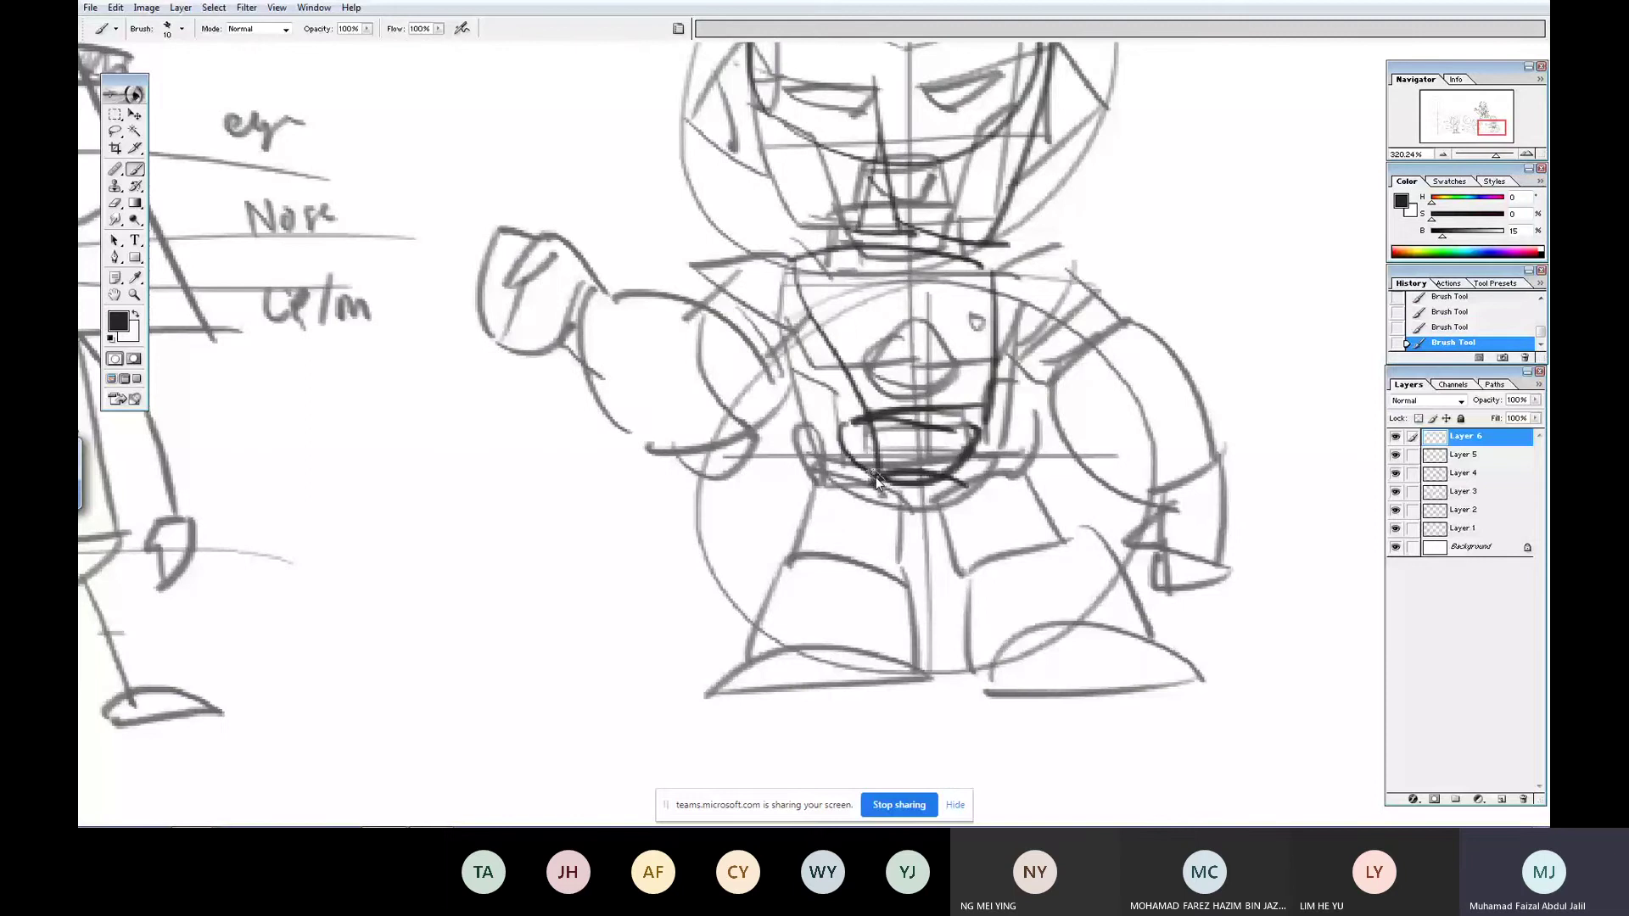
{"action": "left_click_drag", "start_coordinate": [875, 479], "coordinate": [847, 594]}
{"action": "left_click_drag", "start_coordinate": [967, 495], "coordinate": [937, 593]}
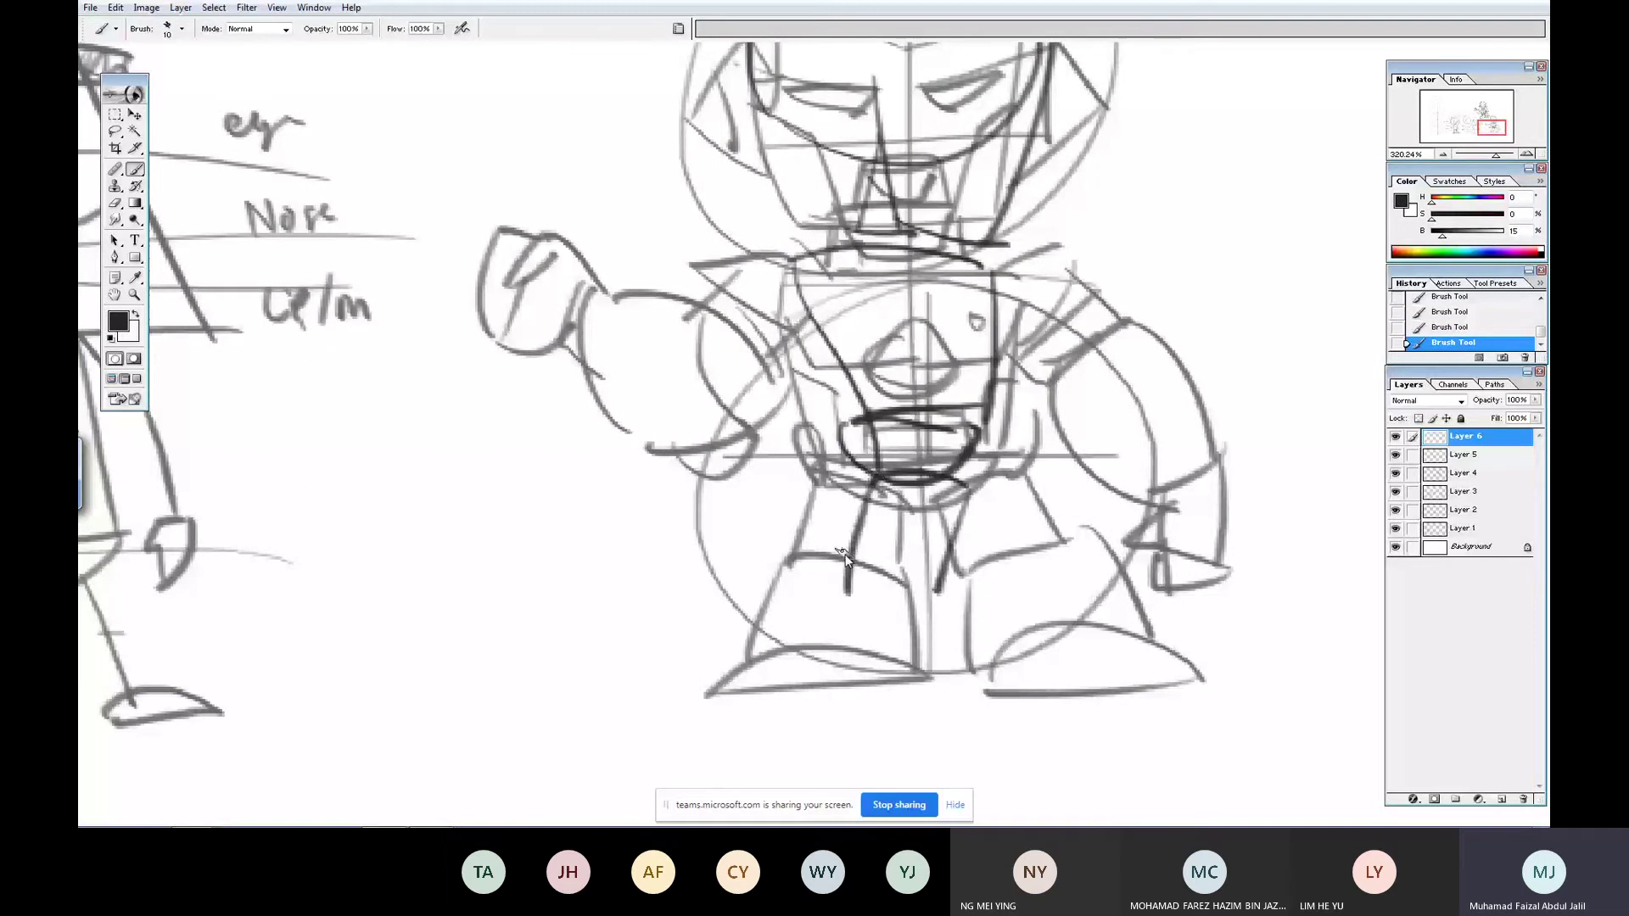
{"action": "left_click_drag", "start_coordinate": [847, 555], "coordinate": [944, 556]}
{"action": "left_click_drag", "start_coordinate": [849, 562], "coordinate": [820, 681]}
{"action": "left_click_drag", "start_coordinate": [943, 557], "coordinate": [949, 674]}
{"action": "left_click_drag", "start_coordinate": [941, 621], "coordinate": [1017, 669]}
{"action": "left_click_drag", "start_coordinate": [821, 682], "coordinate": [1017, 681]}
- Draw the side-view arm over the torso, with a shoulder circle, upper arm and forearm
{"action": "mouse_move", "coordinate": [884, 254]}
{"action": "left_mouse_down"}
{"action": "mouse_move", "coordinate": [861, 308]}
{"action": "mouse_move", "coordinate": [915, 243]}
{"action": "left_mouse_up"}
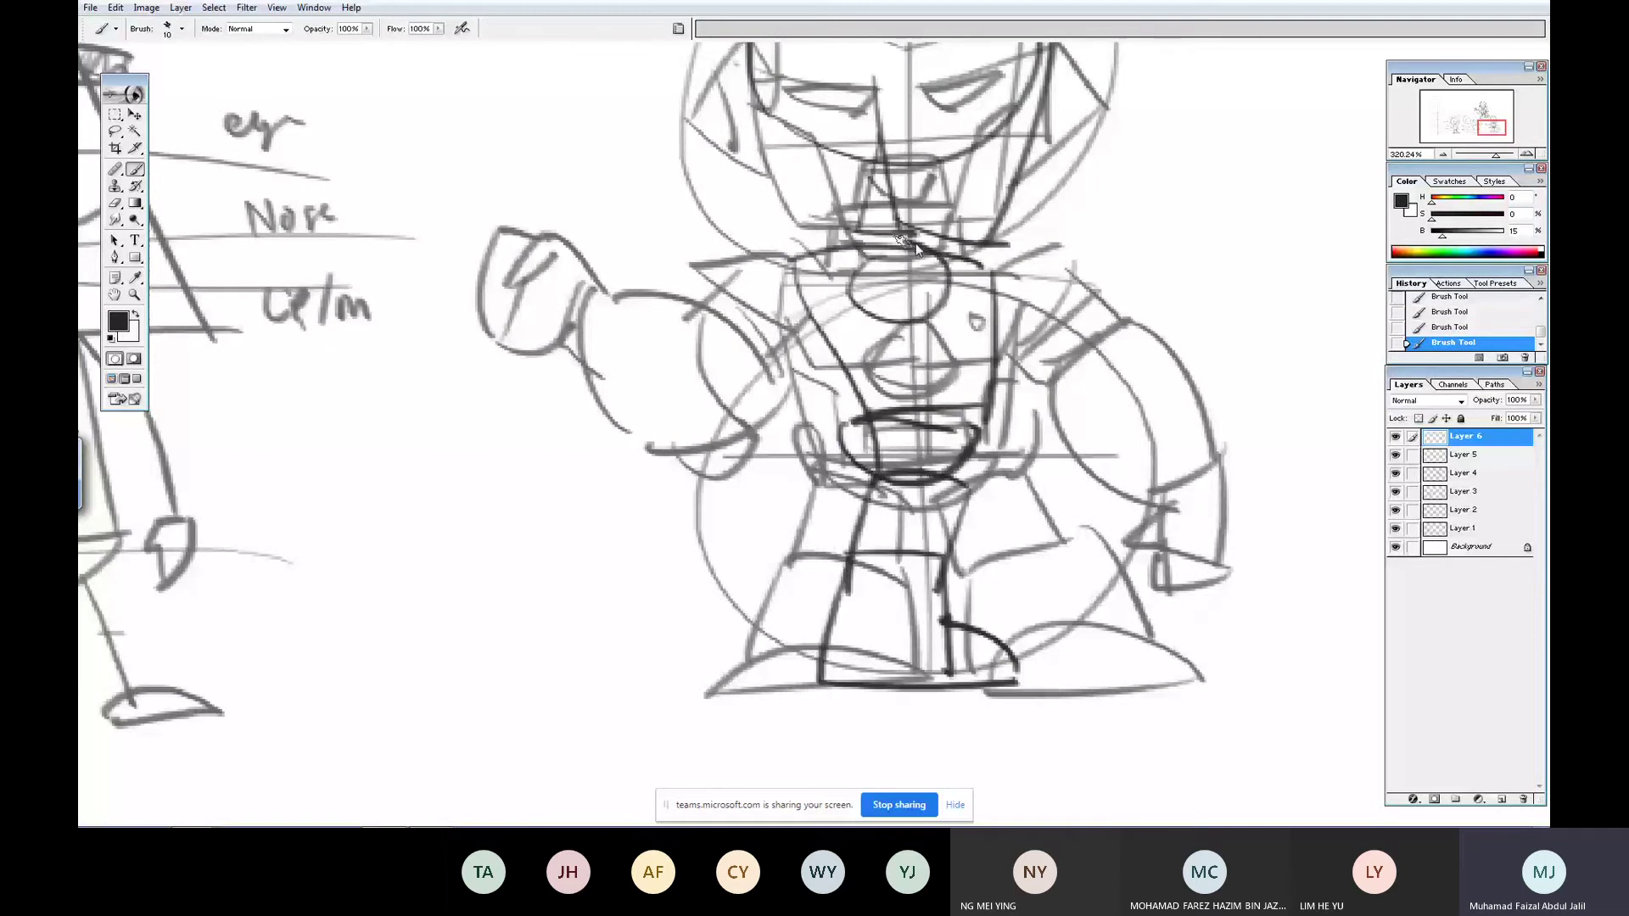
{"action": "left_click_drag", "start_coordinate": [861, 307], "coordinate": [833, 390]}
{"action": "left_click_drag", "start_coordinate": [934, 319], "coordinate": [918, 372]}
{"action": "mouse_move", "coordinate": [919, 354]}
{"action": "left_mouse_down"}
{"action": "mouse_move", "coordinate": [831, 387]}
{"action": "mouse_move", "coordinate": [923, 530]}
{"action": "left_mouse_up"}
{"action": "left_click_drag", "start_coordinate": [920, 362], "coordinate": [996, 470]}
{"action": "mouse_move", "coordinate": [923, 528]}
{"action": "left_mouse_down"}
{"action": "mouse_move", "coordinate": [996, 473]}
{"action": "mouse_move", "coordinate": [1017, 560]}
{"action": "left_mouse_up"}
{"action": "left_click_drag", "start_coordinate": [912, 519], "coordinate": [945, 559]}
- Hide Layers 4 and 3 and move the side-view figure to the empty area right of the robot sketch
{"action": "left_click_drag", "start_coordinate": [1093, 165], "coordinate": [1028, 395]}
{"action": "left_click", "coordinate": [1395, 457]}
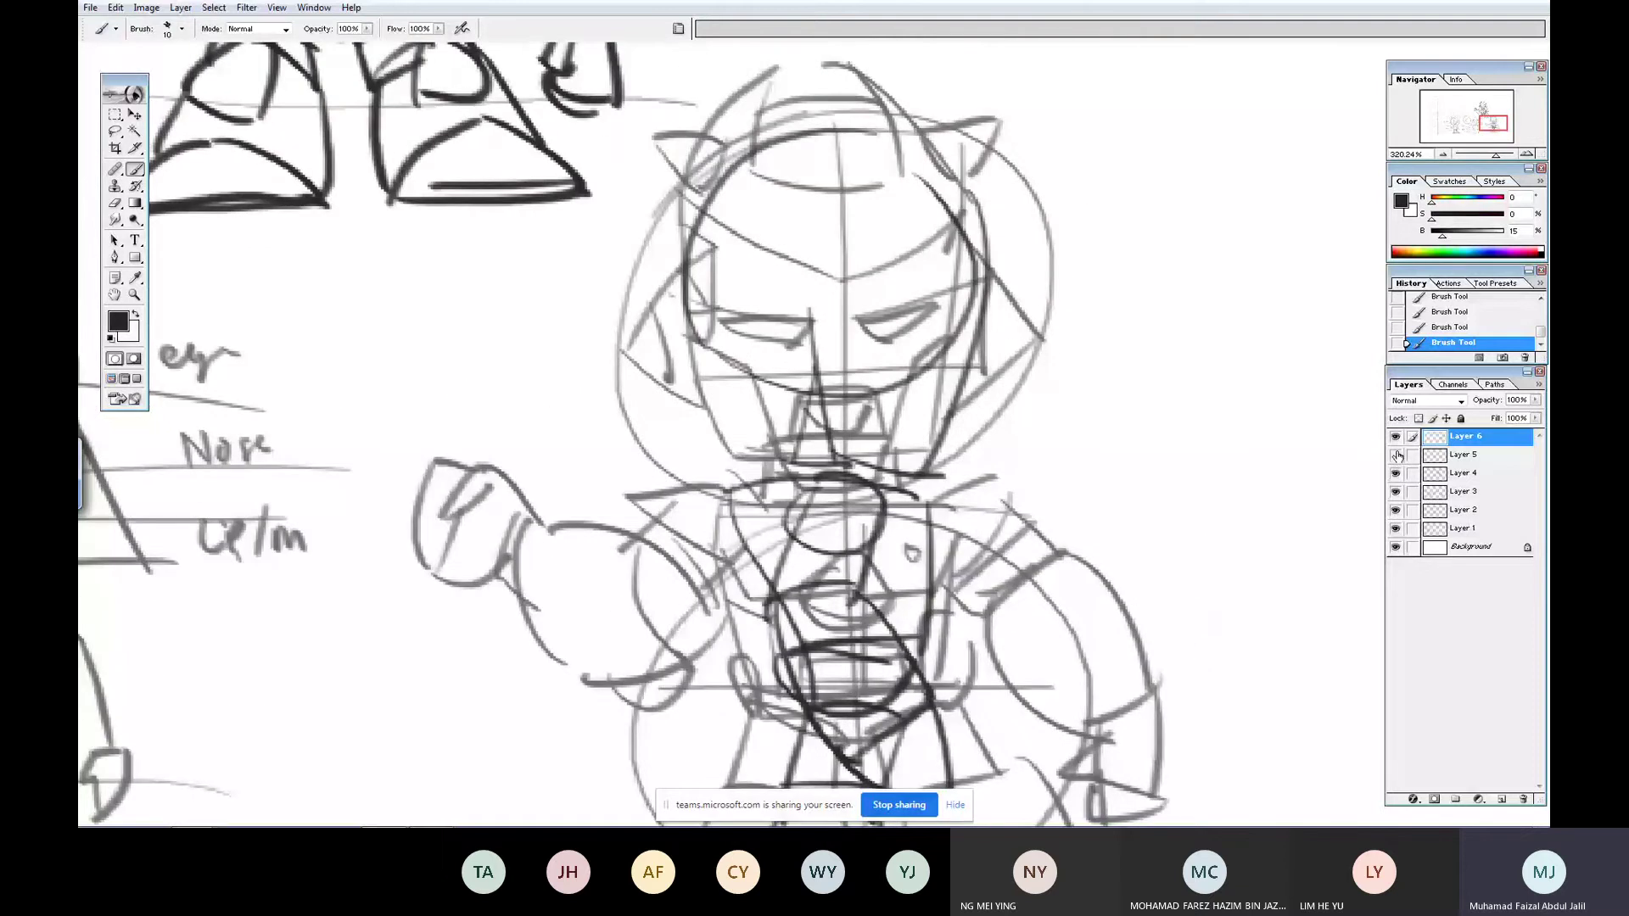
{"action": "left_click", "coordinate": [1397, 456]}
{"action": "left_click_drag", "start_coordinate": [1396, 473], "coordinate": [1396, 492]}
{"action": "key", "text": "ctrl+minus"}
{"action": "key", "text": "ctrl+minus"}
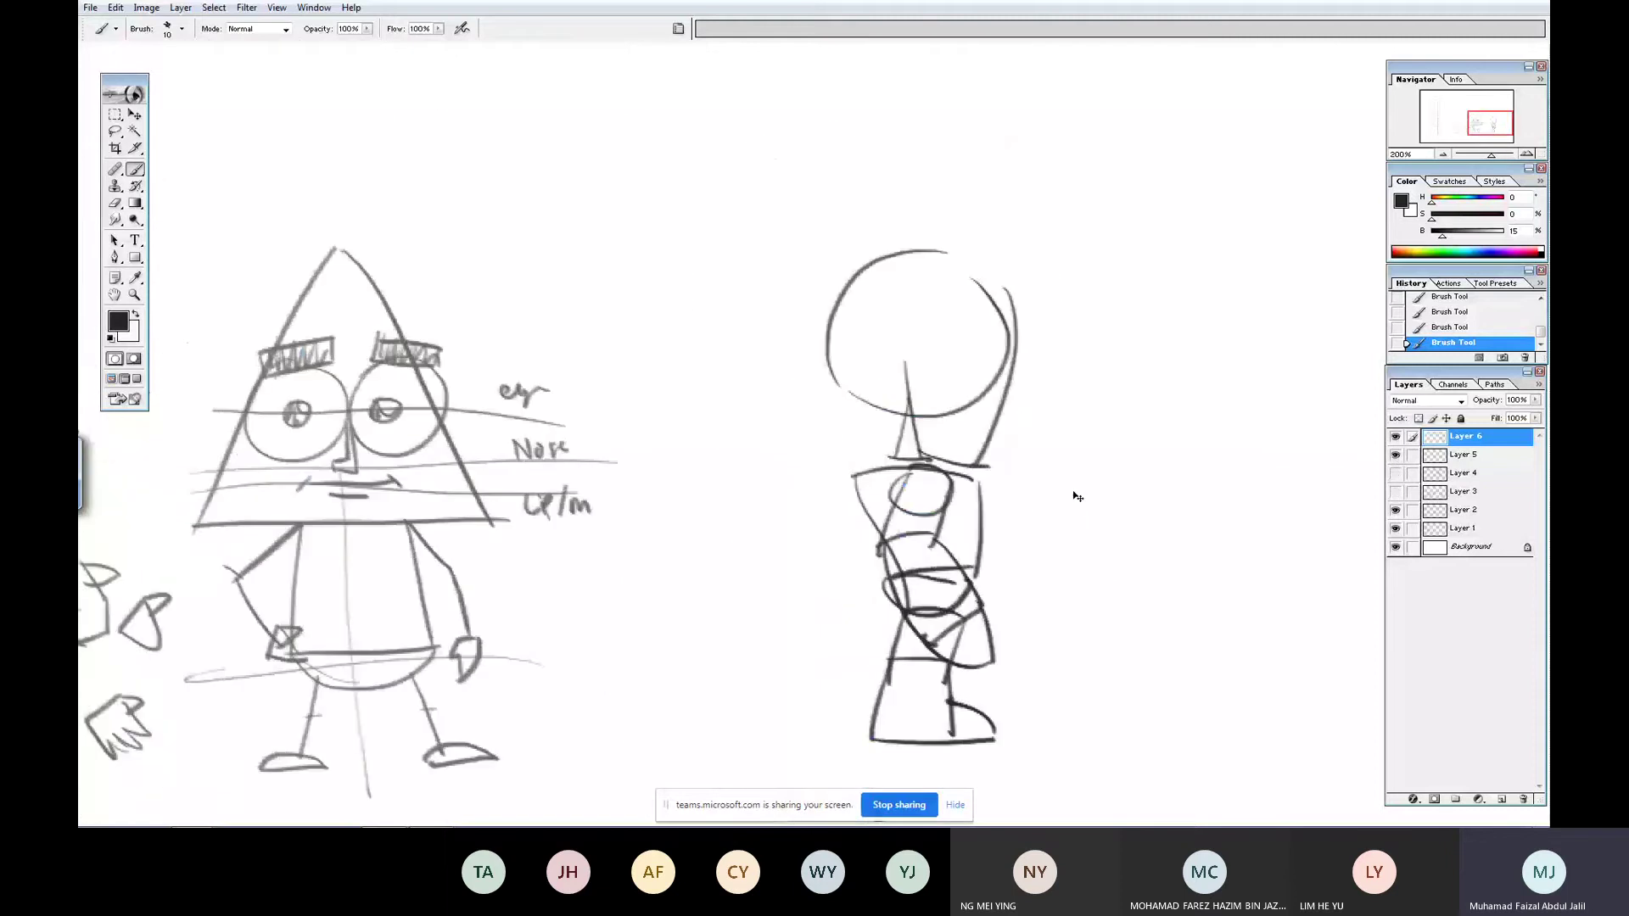
{"action": "key", "text": "ctrl+minus"}
{"action": "key", "text": "Tab"}
{"action": "left_click_drag", "start_coordinate": [1291, 484], "coordinate": [1473, 487]}
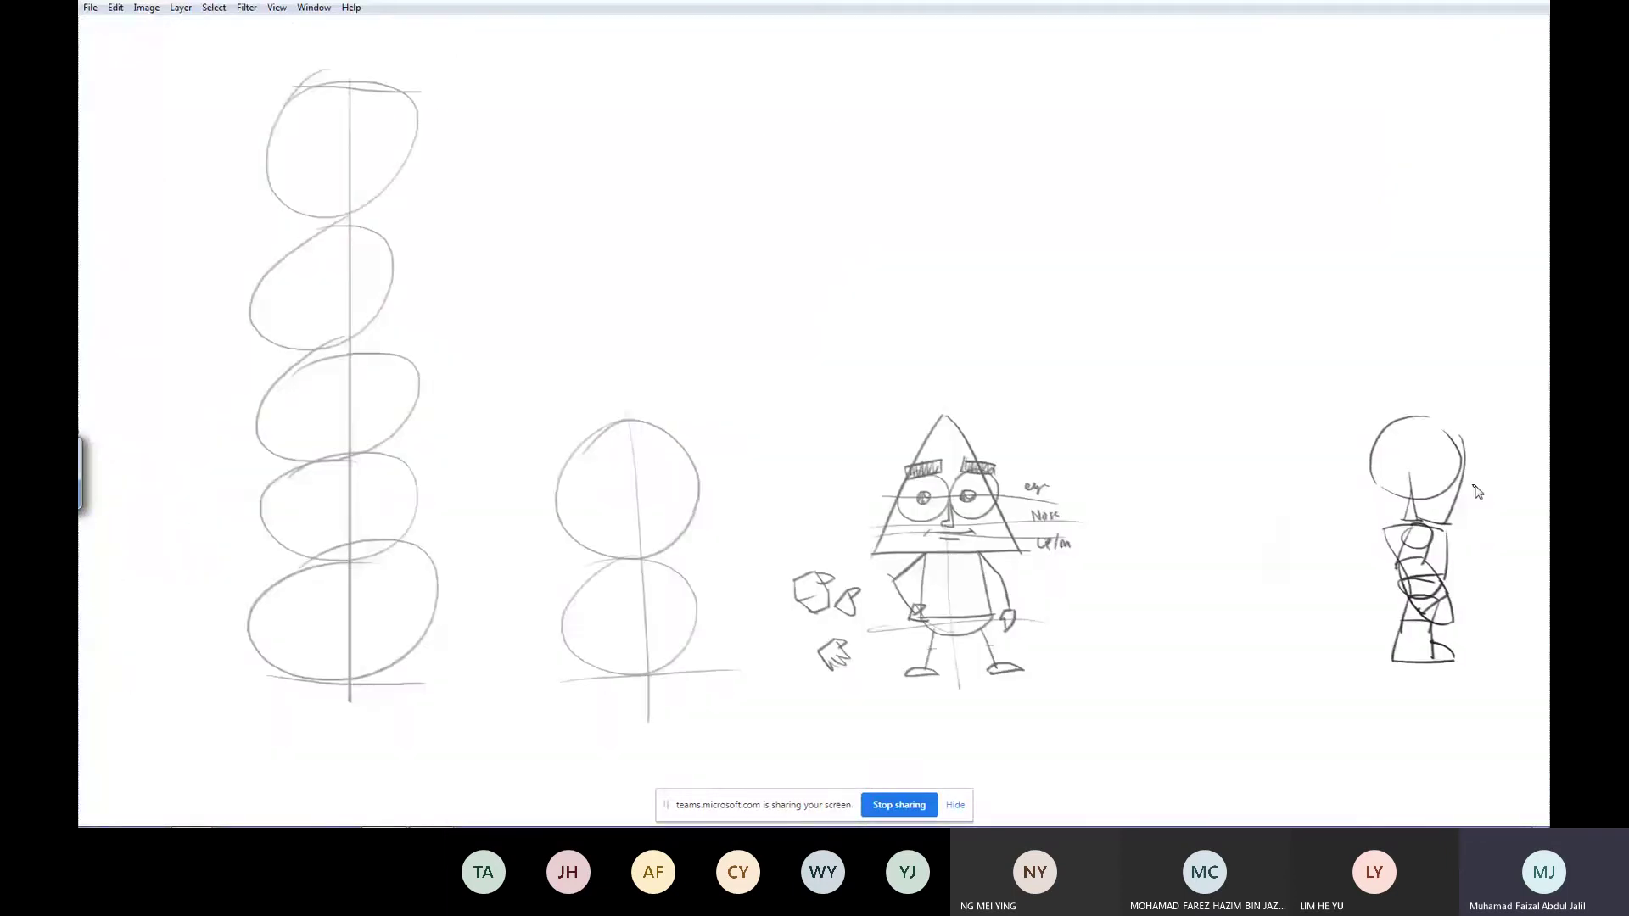
- Show Layers 4 and 3 again and hide the palettes to see all the sketches
{"action": "key", "text": "Tab"}
{"action": "left_click", "coordinate": [1396, 475]}
{"action": "left_click", "coordinate": [1396, 493]}
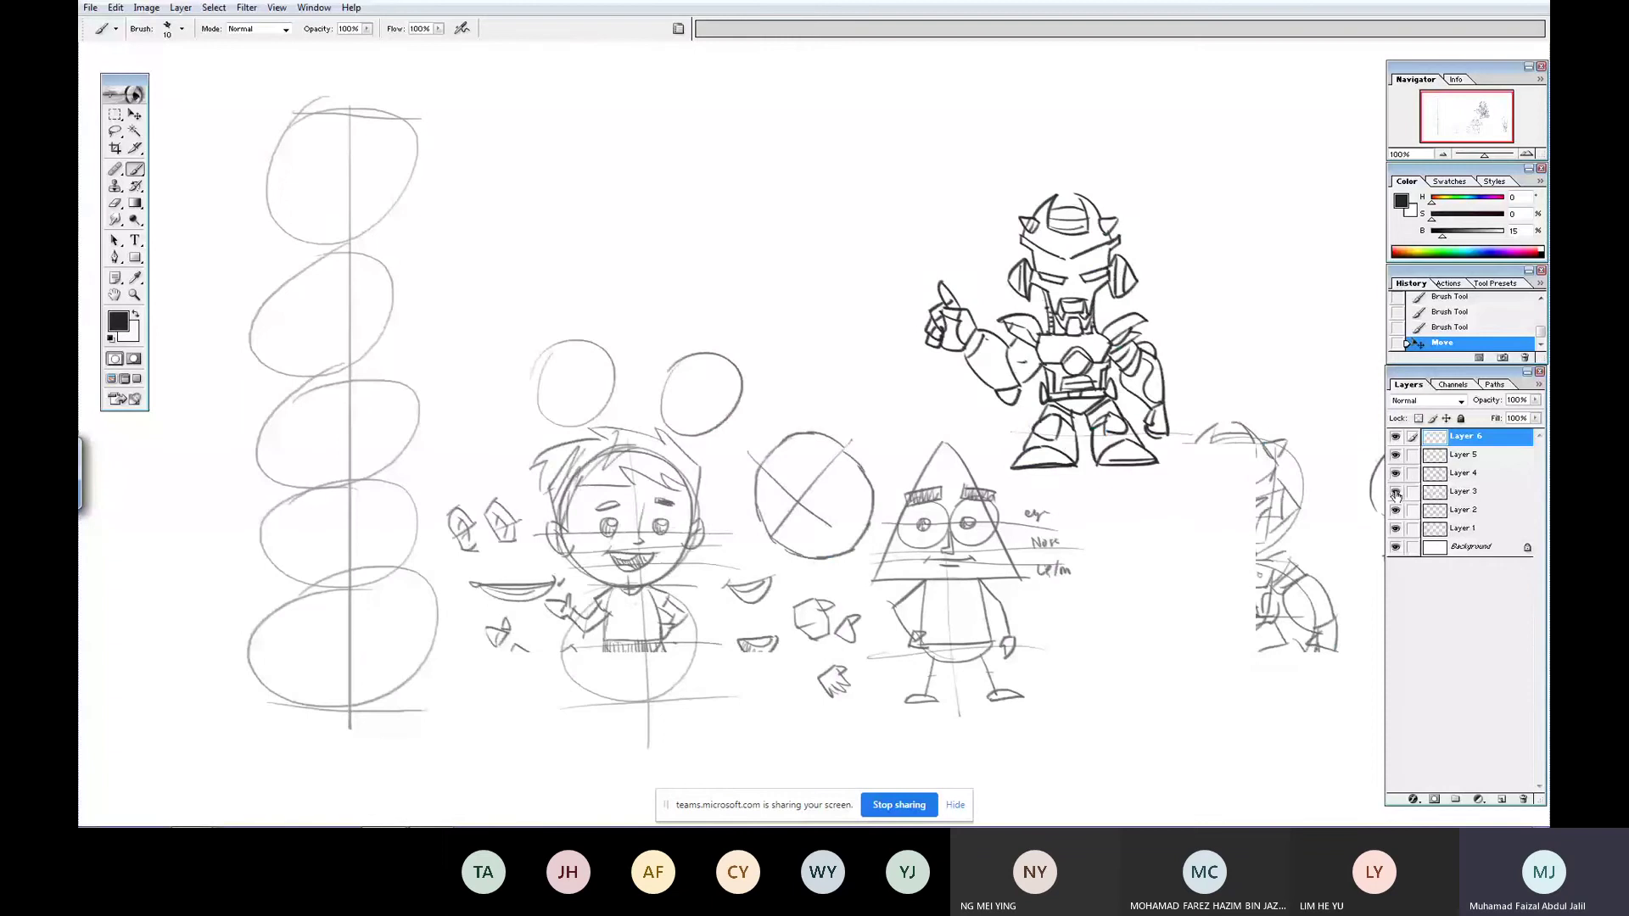
{"action": "key", "text": "Tab"}
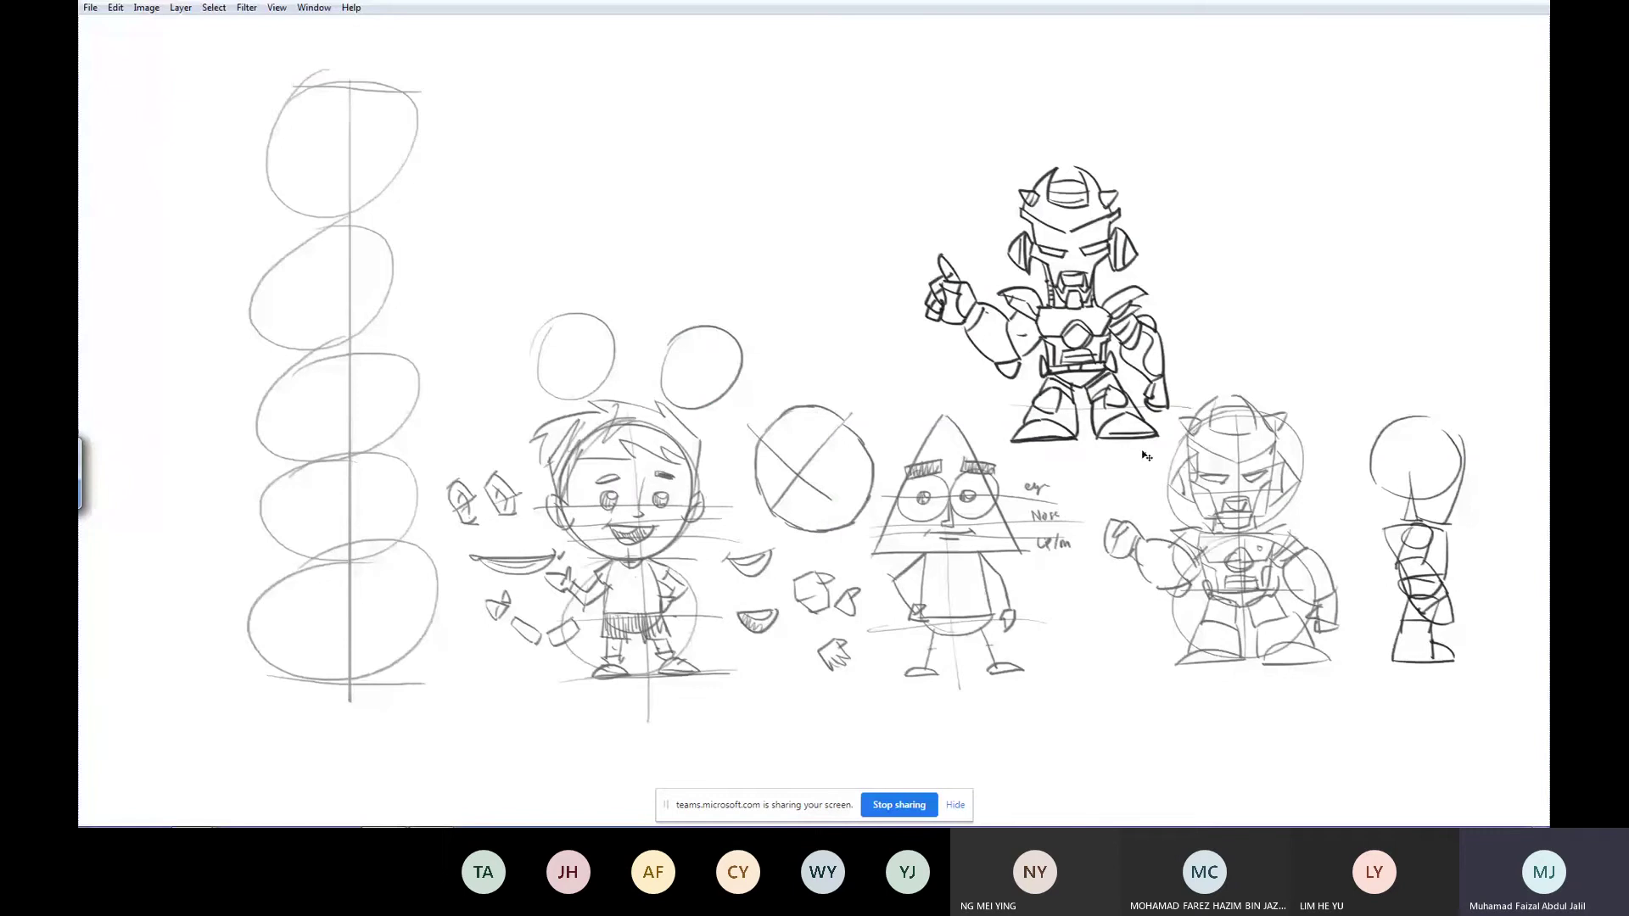
- Handwrite the heading "GESTURE DRAWING" with the brush in the space beside the inked robot
{"action": "key", "text": "z"}
{"action": "left_click_drag", "start_coordinate": [1261, 236], "coordinate": [1125, 509]}
{"action": "key", "text": "b"}
{"action": "left_click_drag", "start_coordinate": [913, 204], "coordinate": [921, 301]}
{"action": "left_click_drag", "start_coordinate": [881, 244], "coordinate": [938, 241]}
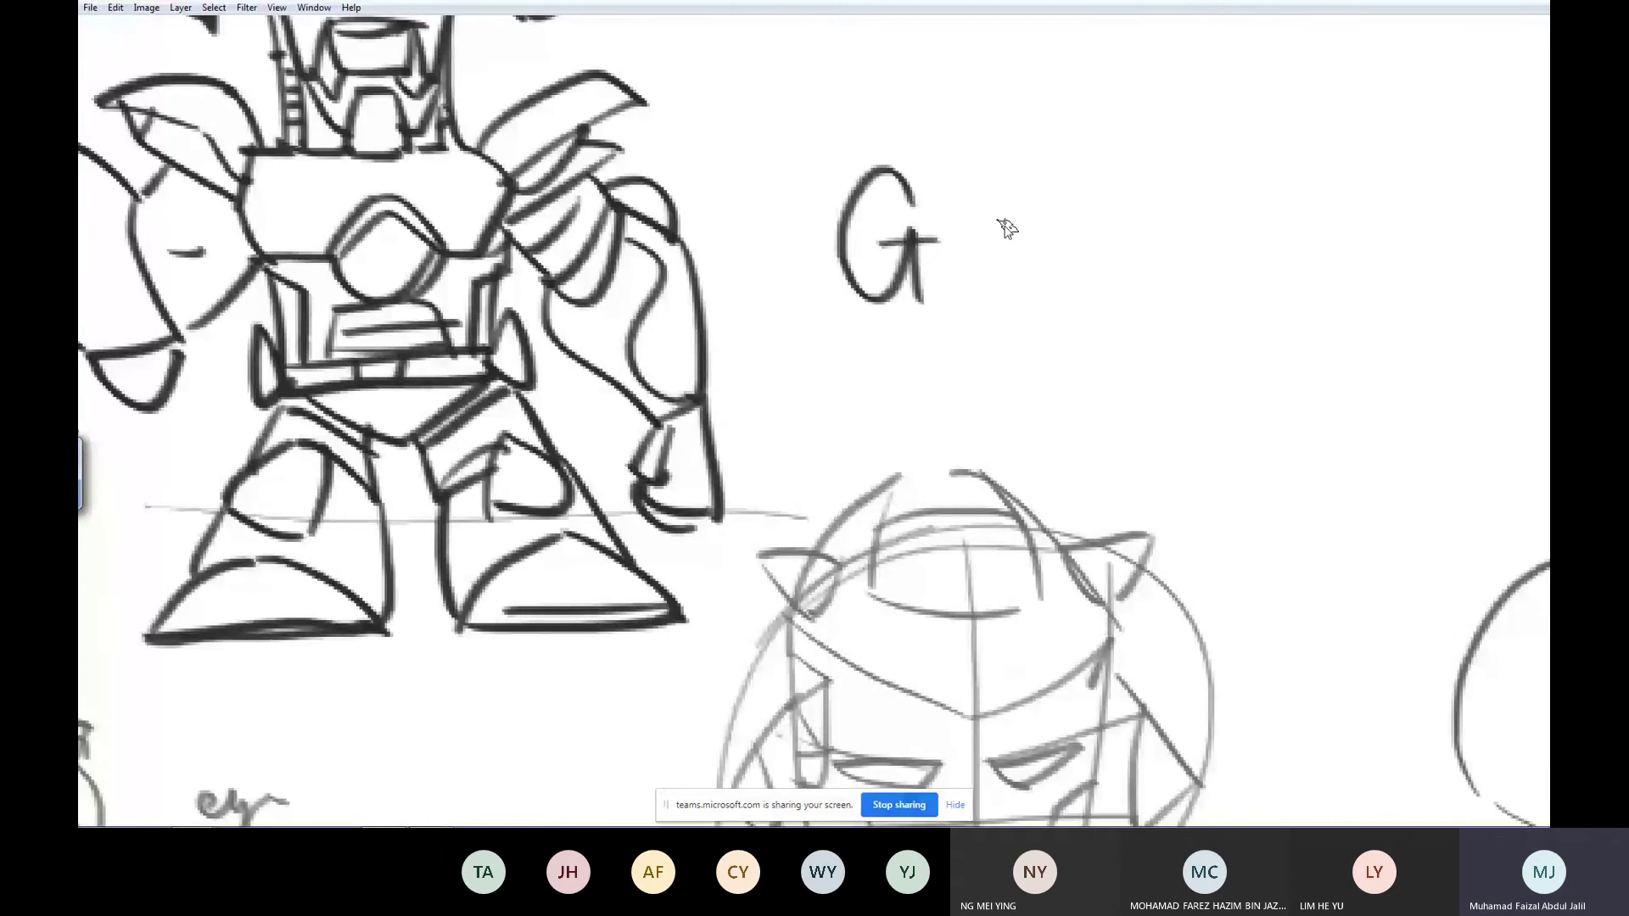
{"action": "mouse_move", "coordinate": [997, 240]}
{"action": "left_mouse_down"}
{"action": "mouse_move", "coordinate": [1226, 218]}
{"action": "mouse_move", "coordinate": [1291, 262]}
{"action": "mouse_move", "coordinate": [1283, 215]}
{"action": "mouse_move", "coordinate": [1322, 212]}
{"action": "left_mouse_up"}
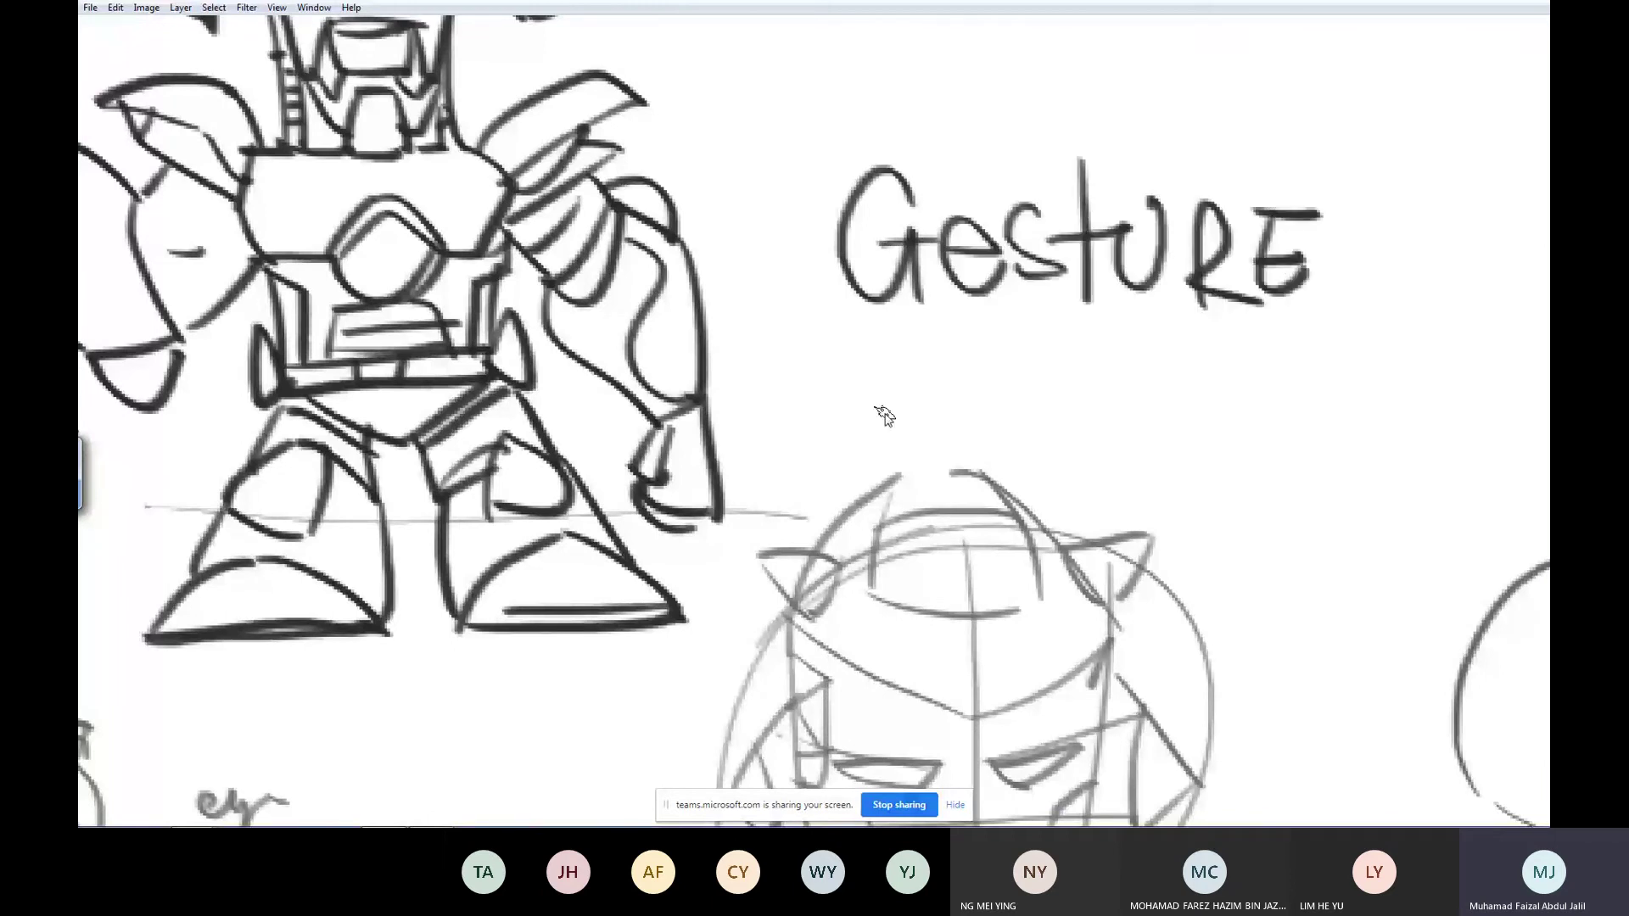
{"action": "left_click_drag", "start_coordinate": [859, 344], "coordinate": [962, 435]}
{"action": "left_click_drag", "start_coordinate": [998, 356], "coordinate": [1034, 459]}
{"action": "mouse_move", "coordinate": [1010, 424]}
{"action": "left_mouse_down"}
{"action": "mouse_move", "coordinate": [1271, 346]}
{"action": "mouse_move", "coordinate": [1239, 404]}
{"action": "mouse_move", "coordinate": [1298, 455]}
{"action": "left_mouse_up"}
{"action": "left_click", "coordinate": [1319, 376]}
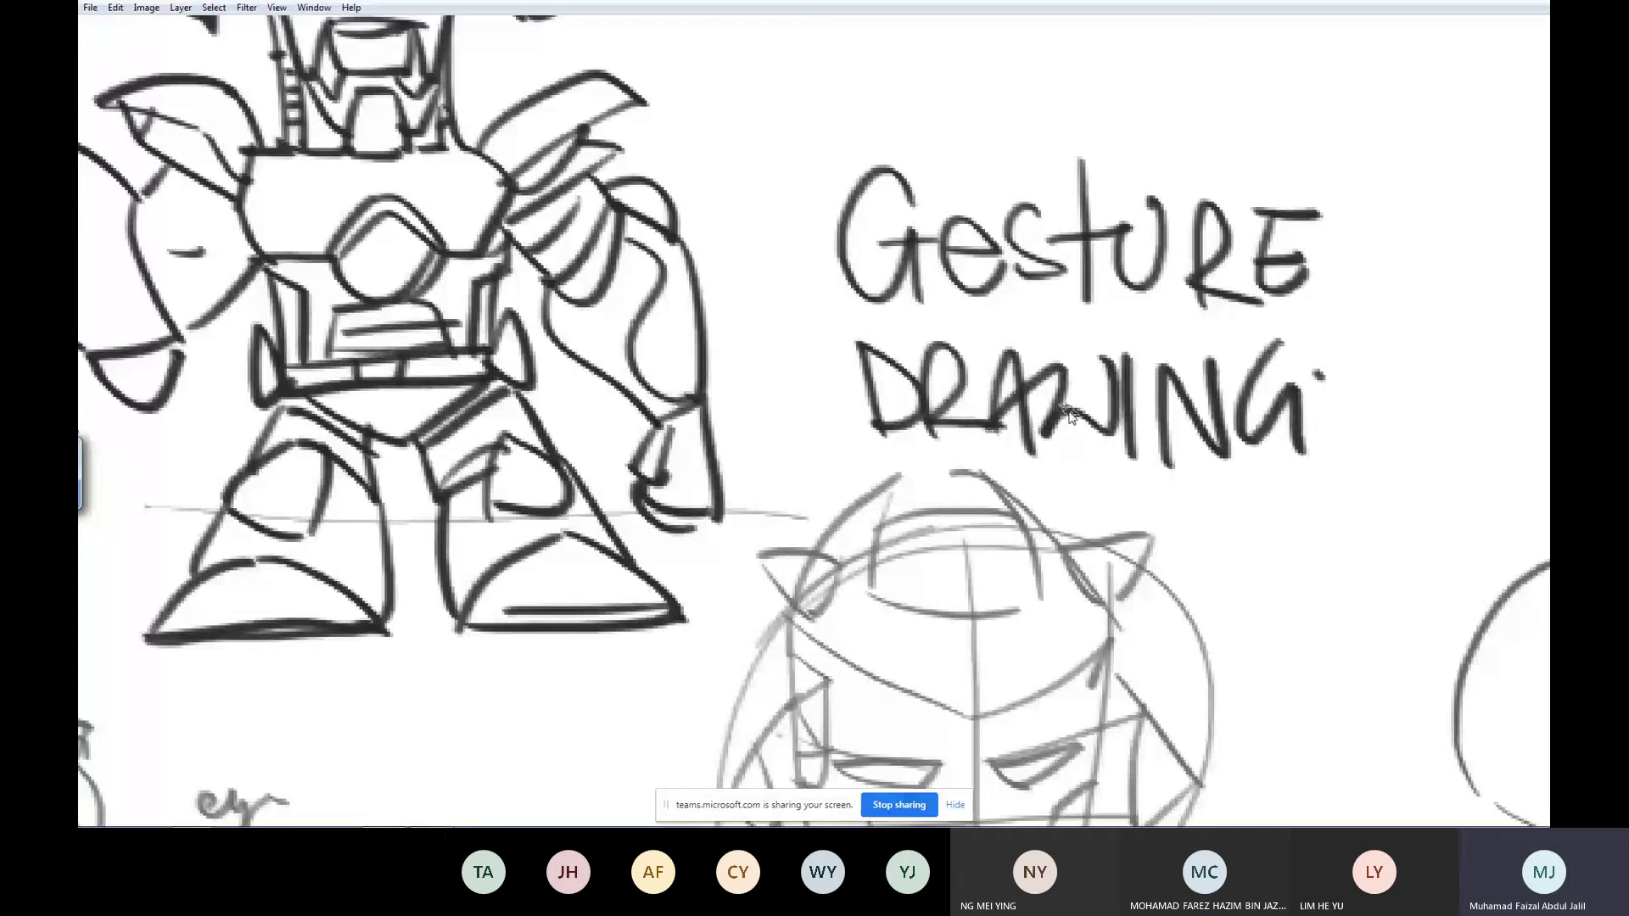
- Sketch a new character left of the inked robot, with a round head and curved guides, tapered body, feet and bent arms
{"action": "left_click_drag", "start_coordinate": [110, 323], "coordinate": [1313, 535]}
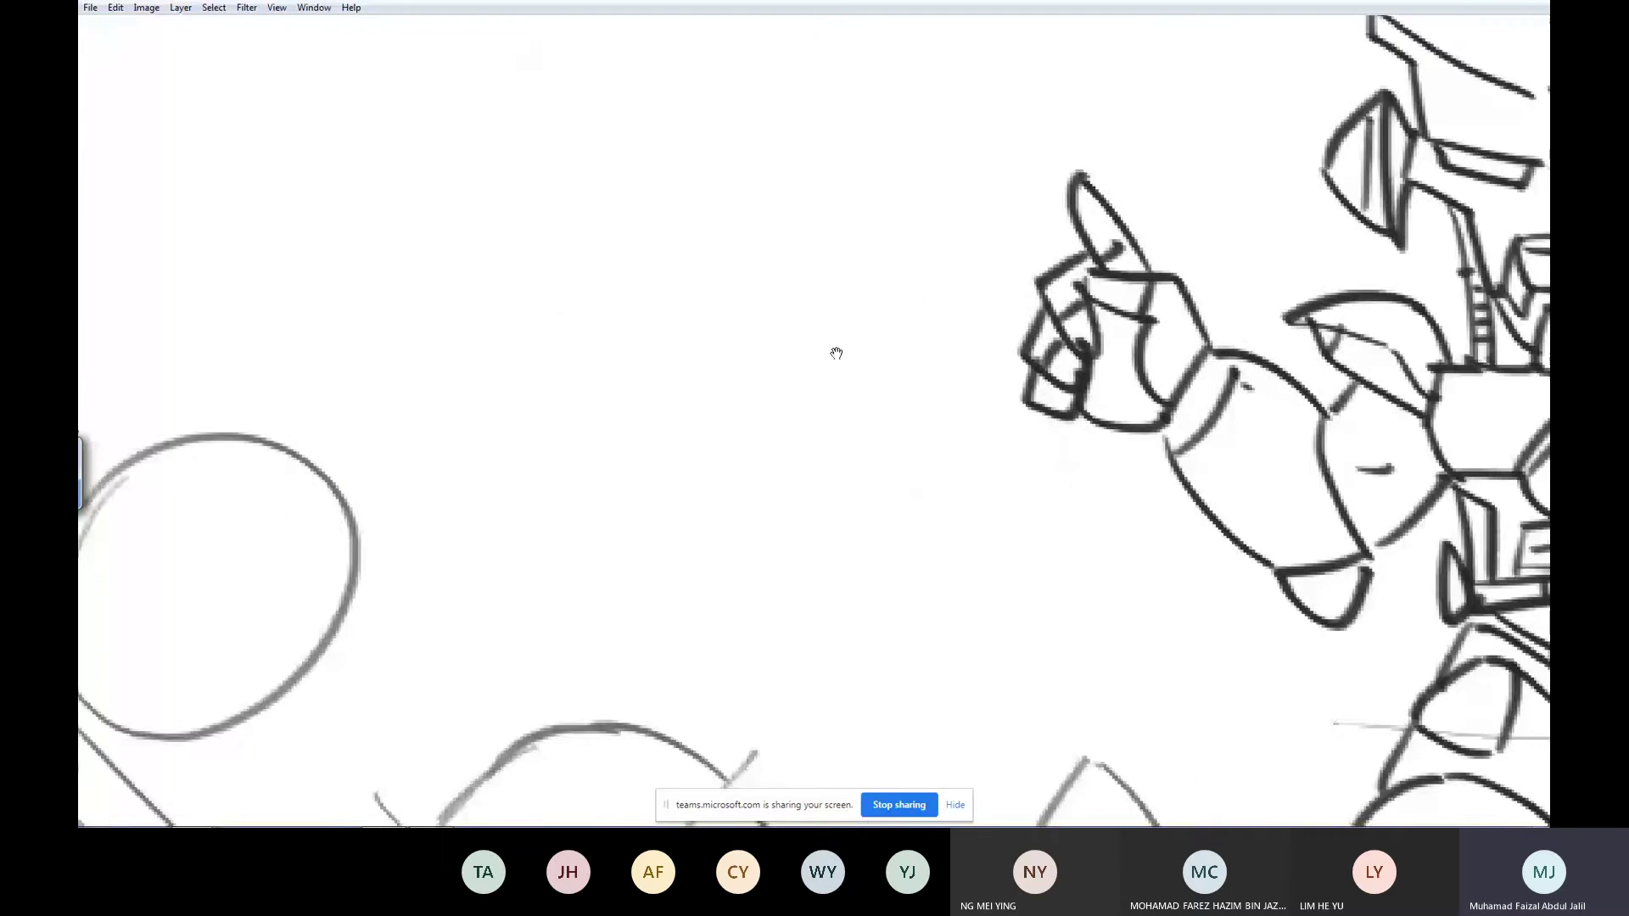
{"action": "left_click_drag", "start_coordinate": [837, 353], "coordinate": [978, 596]}
{"action": "mouse_move", "coordinate": [774, 80]}
{"action": "left_mouse_down"}
{"action": "mouse_move", "coordinate": [815, 426]}
{"action": "mouse_move", "coordinate": [702, 108]}
{"action": "mouse_move", "coordinate": [753, 456]}
{"action": "left_mouse_up"}
{"action": "mouse_move", "coordinate": [558, 277]}
{"action": "left_mouse_down"}
{"action": "mouse_move", "coordinate": [594, 287]}
{"action": "mouse_move", "coordinate": [946, 230]}
{"action": "left_mouse_up"}
{"action": "left_click_drag", "start_coordinate": [700, 392], "coordinate": [742, 556]}
{"action": "left_click_drag", "start_coordinate": [828, 409], "coordinate": [745, 560]}
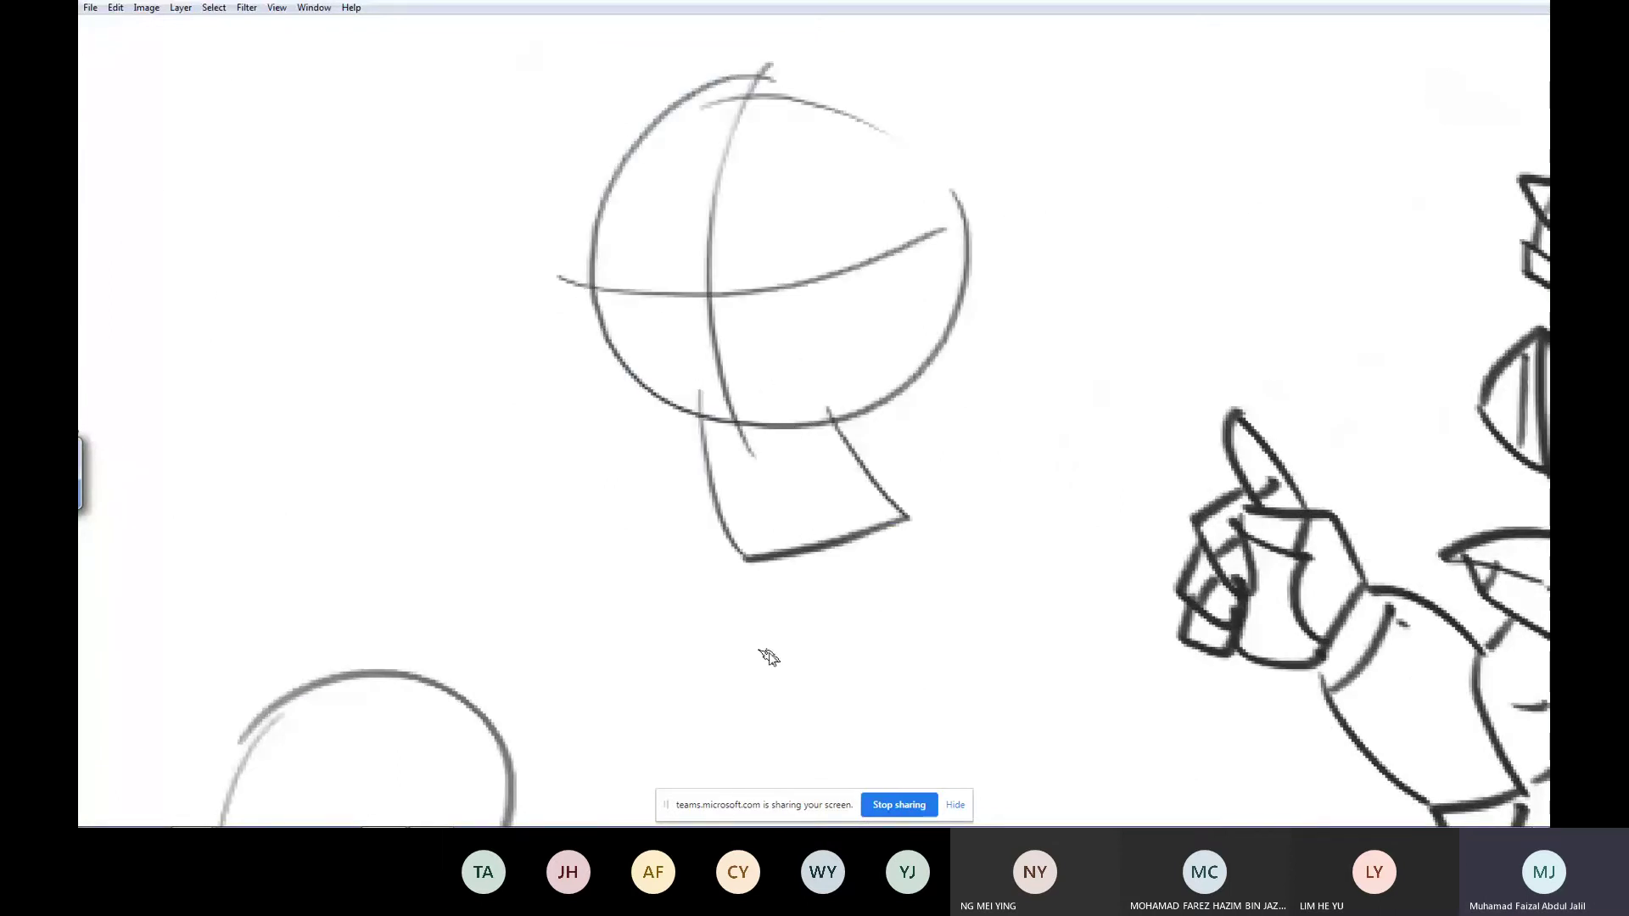
{"action": "left_click_drag", "start_coordinate": [701, 694], "coordinate": [1006, 596]}
{"action": "mouse_move", "coordinate": [912, 374]}
{"action": "left_mouse_down"}
{"action": "mouse_move", "coordinate": [817, 363]}
{"action": "mouse_move", "coordinate": [867, 482]}
{"action": "left_mouse_up"}
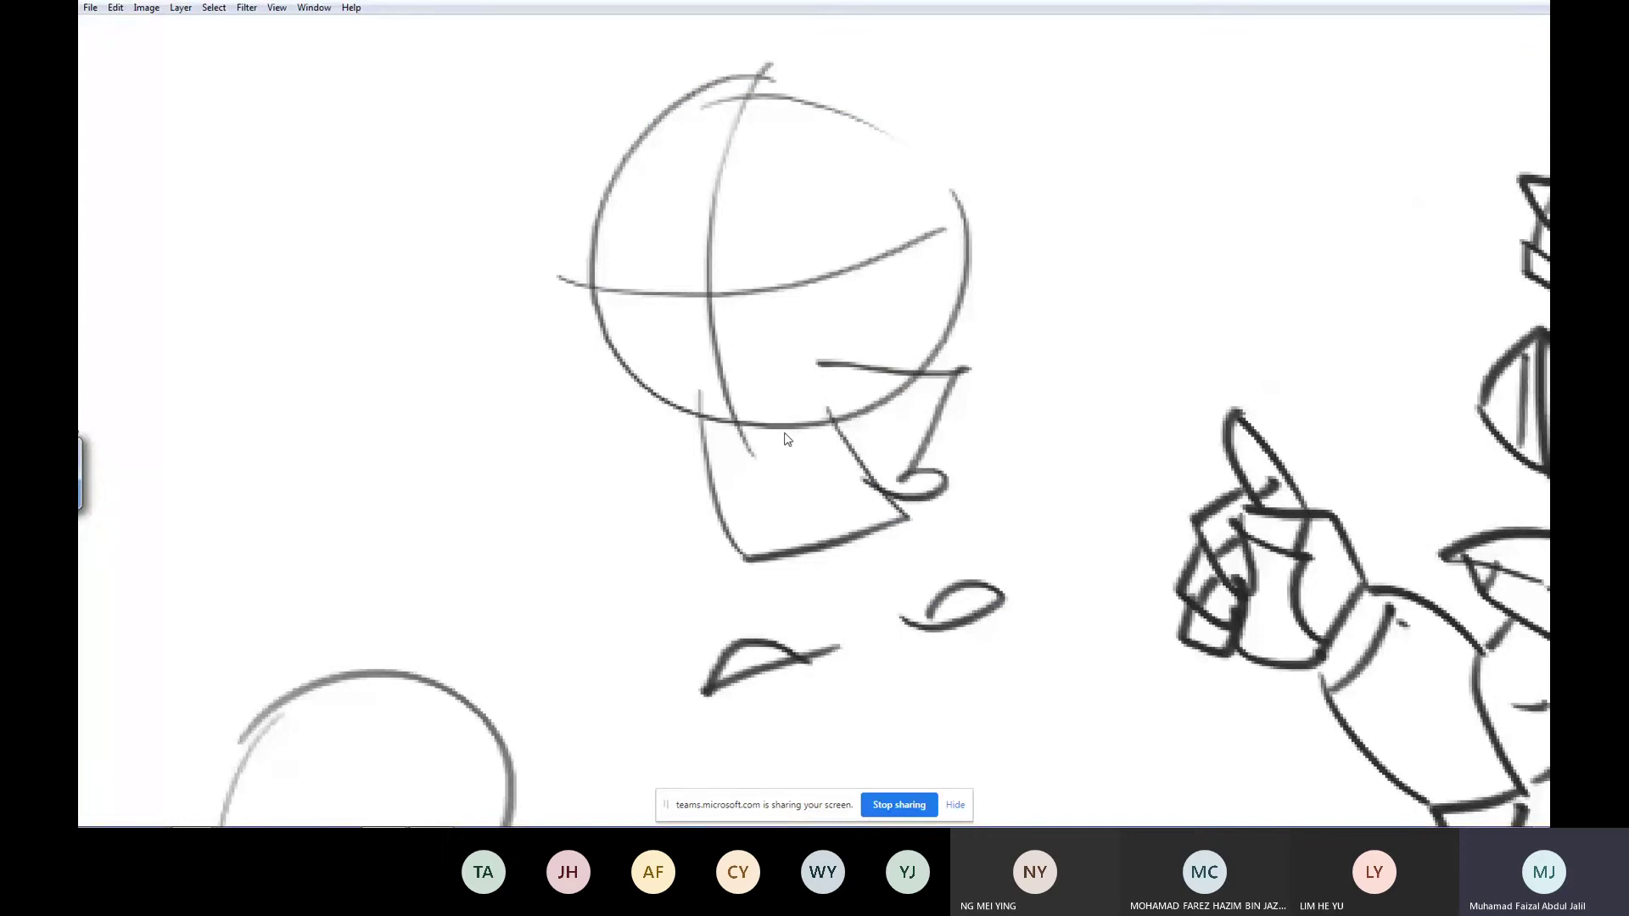
{"action": "left_click_drag", "start_coordinate": [695, 386], "coordinate": [650, 465]}
- Draw the character's face with two large eyes, small pupils, a nose and an open mouth with a tongue
{"action": "mouse_move", "coordinate": [642, 452]}
{"action": "left_mouse_down"}
{"action": "mouse_move", "coordinate": [580, 331]}
{"action": "mouse_move", "coordinate": [571, 377]}
{"action": "mouse_move", "coordinate": [841, 299]}
{"action": "mouse_move", "coordinate": [855, 406]}
{"action": "left_mouse_up"}
{"action": "mouse_move", "coordinate": [747, 161]}
{"action": "left_mouse_down"}
{"action": "mouse_move", "coordinate": [689, 195]}
{"action": "mouse_move", "coordinate": [629, 328]}
{"action": "mouse_move", "coordinate": [706, 290]}
{"action": "left_mouse_up"}
{"action": "mouse_move", "coordinate": [607, 229]}
{"action": "left_mouse_down"}
{"action": "mouse_move", "coordinate": [618, 241]}
{"action": "mouse_move", "coordinate": [587, 248]}
{"action": "left_mouse_up"}
{"action": "left_click_drag", "start_coordinate": [732, 227], "coordinate": [733, 248]}
{"action": "left_click_drag", "start_coordinate": [688, 349], "coordinate": [795, 342]}
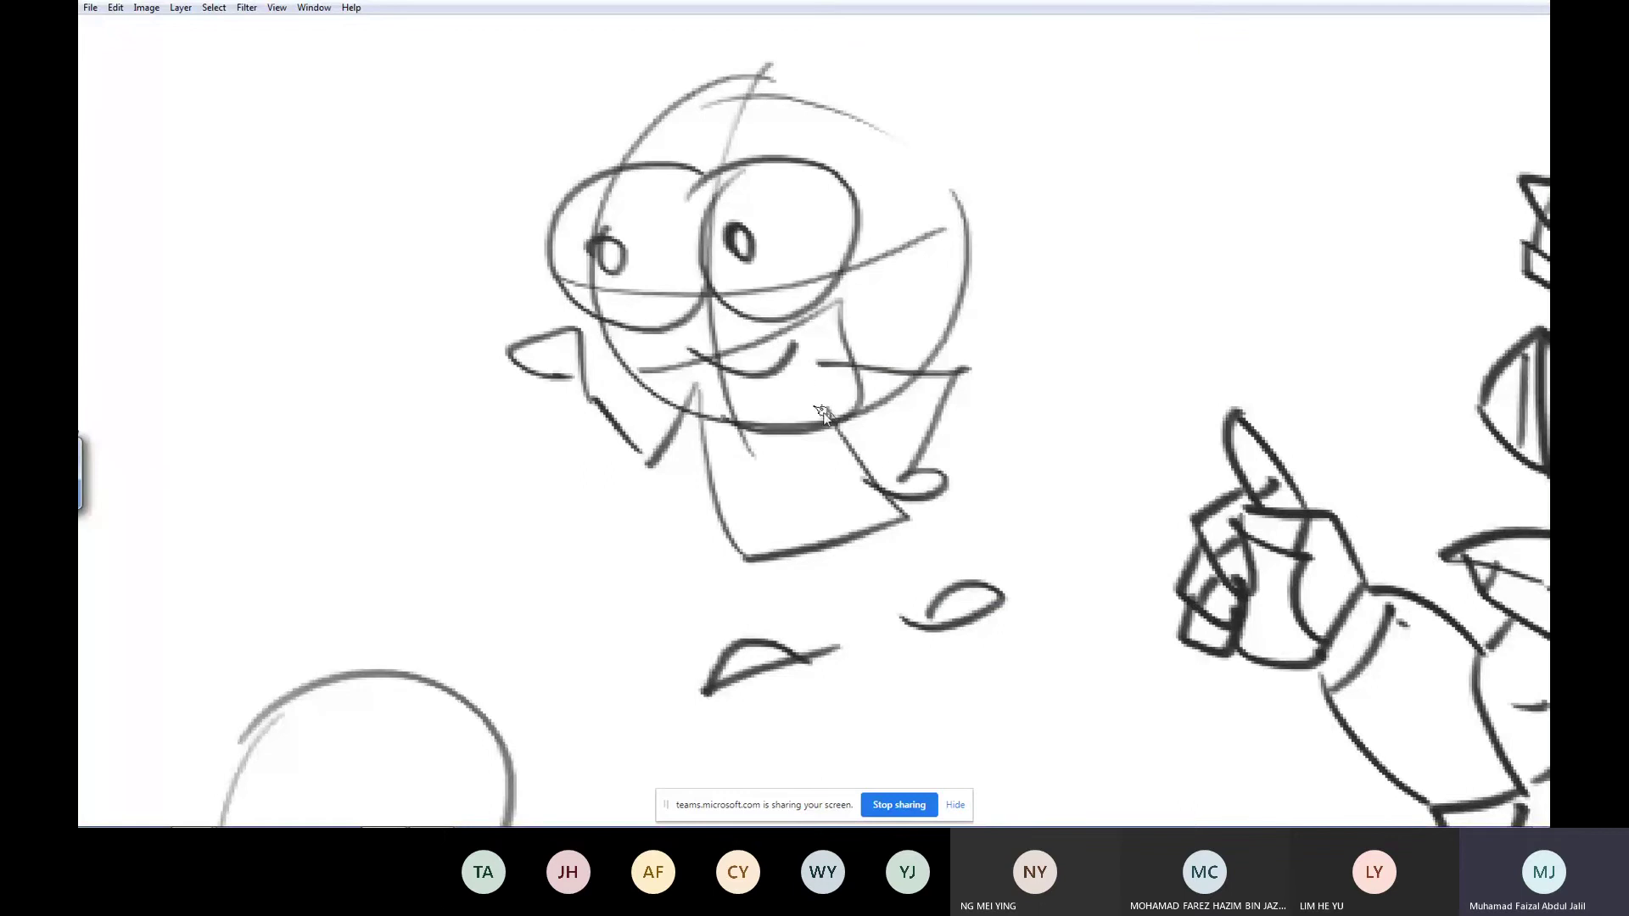
{"action": "left_click_drag", "start_coordinate": [834, 420], "coordinate": [773, 439]}
- Draw spiky hair and eyebrows on the character and add hatched shorts below its body
{"action": "left_click_drag", "start_coordinate": [917, 192], "coordinate": [850, 370]}
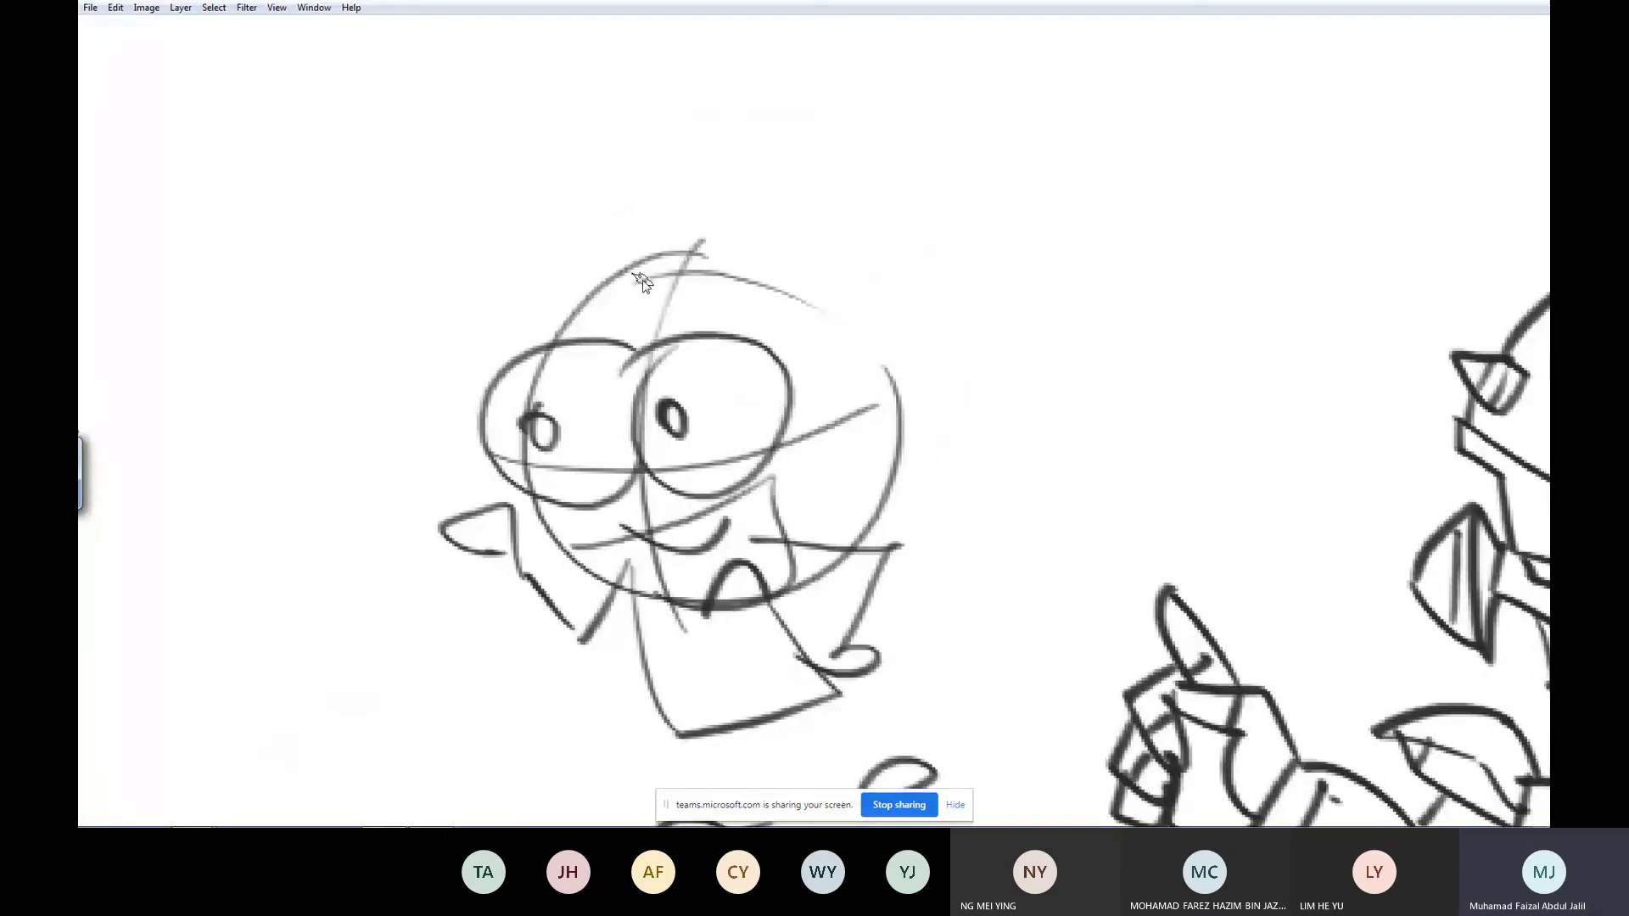
{"action": "left_click_drag", "start_coordinate": [643, 275], "coordinate": [721, 252]}
{"action": "mouse_move", "coordinate": [721, 252]}
{"action": "left_mouse_down"}
{"action": "mouse_move", "coordinate": [814, 238]}
{"action": "mouse_move", "coordinate": [799, 326]}
{"action": "left_mouse_up"}
{"action": "left_click_drag", "start_coordinate": [666, 287], "coordinate": [731, 303]}
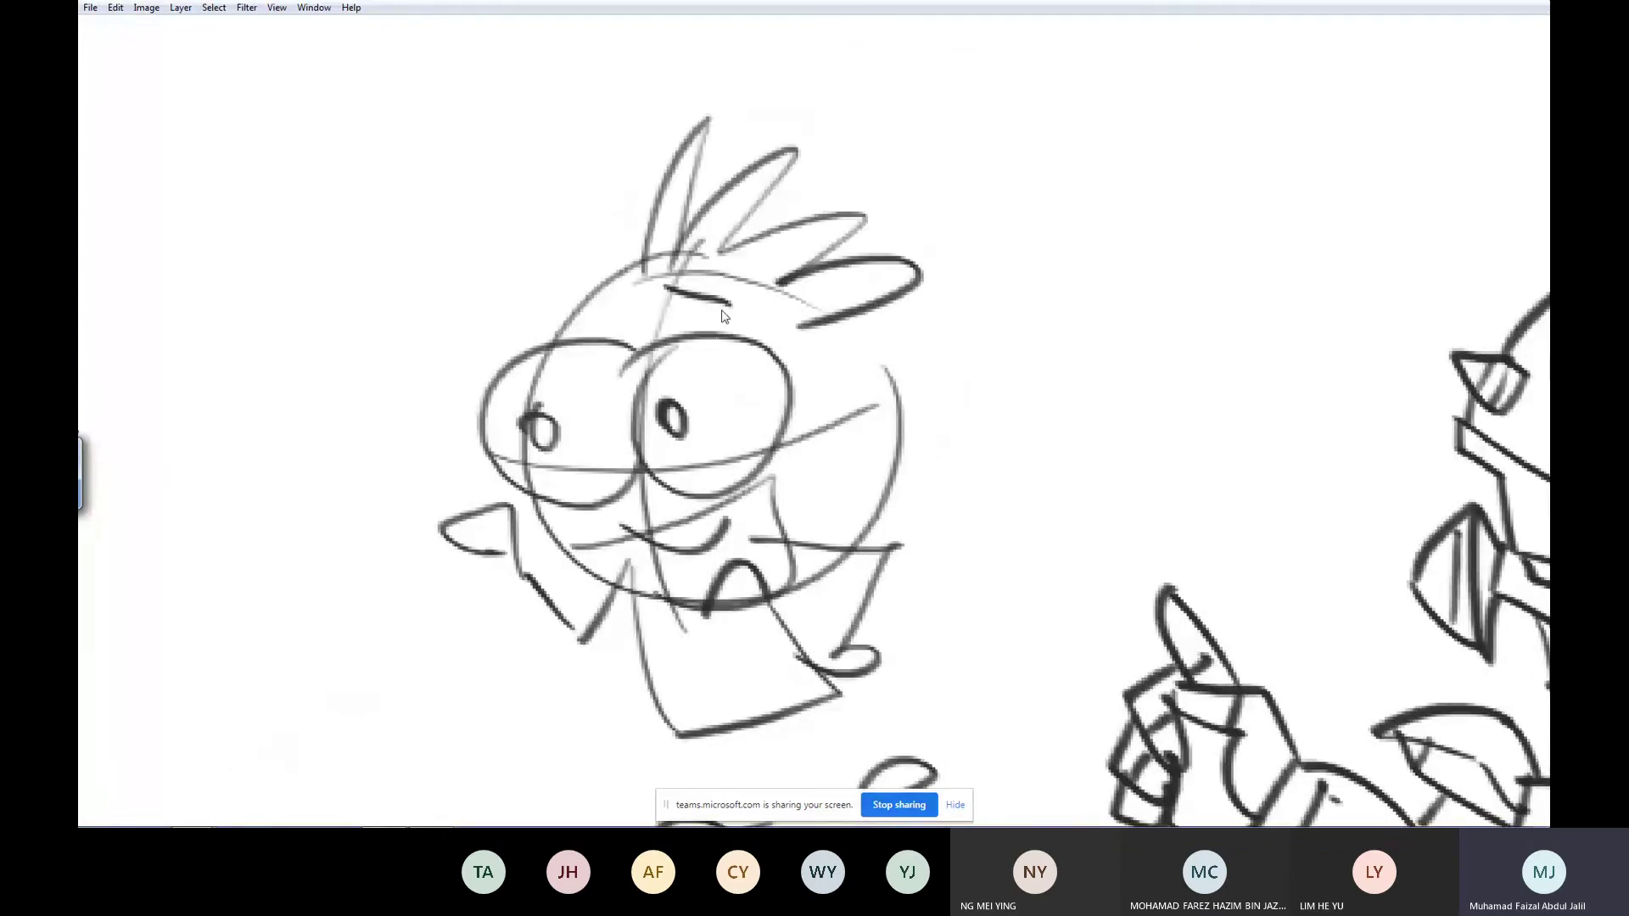
{"action": "left_click_drag", "start_coordinate": [543, 305], "coordinate": [613, 332]}
{"action": "mouse_move", "coordinate": [755, 569]}
{"action": "left_mouse_down"}
{"action": "mouse_move", "coordinate": [715, 502]}
{"action": "mouse_move", "coordinate": [691, 307]}
{"action": "left_mouse_up"}
- Sketch a second round head left of the first character, with curved guides, angry eyes, a frown and an ear
{"action": "mouse_move", "coordinate": [602, 456]}
{"action": "left_mouse_down"}
{"action": "mouse_move", "coordinate": [758, 414]}
{"action": "mouse_move", "coordinate": [768, 435]}
{"action": "mouse_move", "coordinate": [659, 472]}
{"action": "mouse_move", "coordinate": [666, 484]}
{"action": "mouse_move", "coordinate": [673, 467]}
{"action": "mouse_move", "coordinate": [1417, 496]}
{"action": "left_mouse_up"}
{"action": "left_click_drag", "start_coordinate": [658, 58], "coordinate": [616, 112]}
{"action": "left_click_drag", "start_coordinate": [844, 89], "coordinate": [747, 422]}
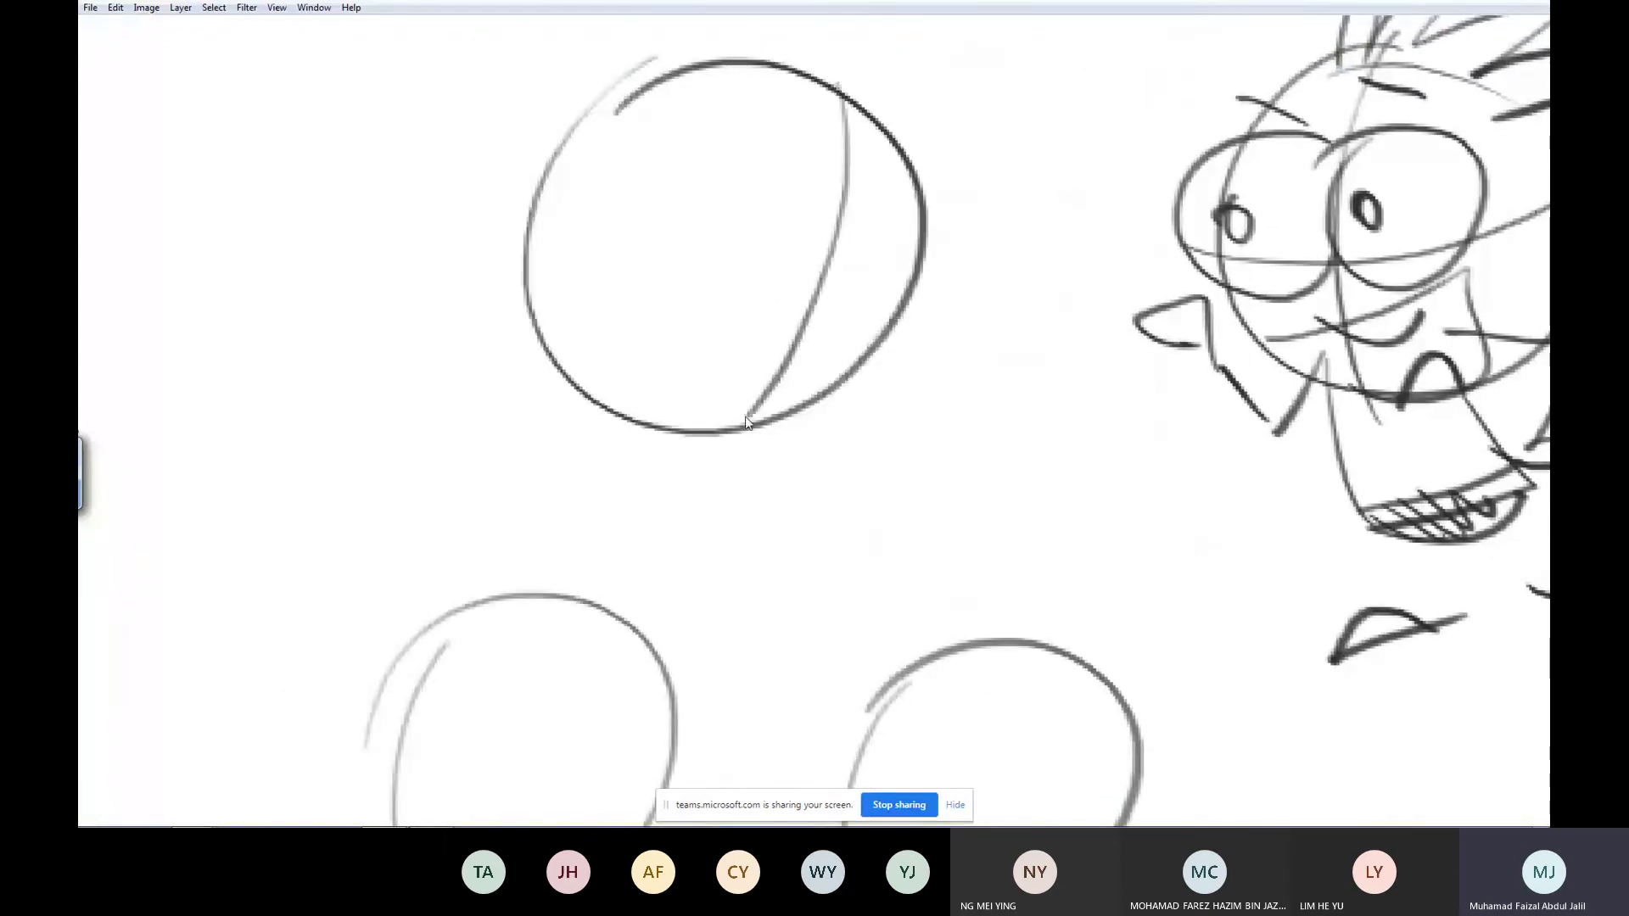
{"action": "left_click_drag", "start_coordinate": [538, 194], "coordinate": [905, 237]}
{"action": "left_click_drag", "start_coordinate": [641, 193], "coordinate": [793, 305]}
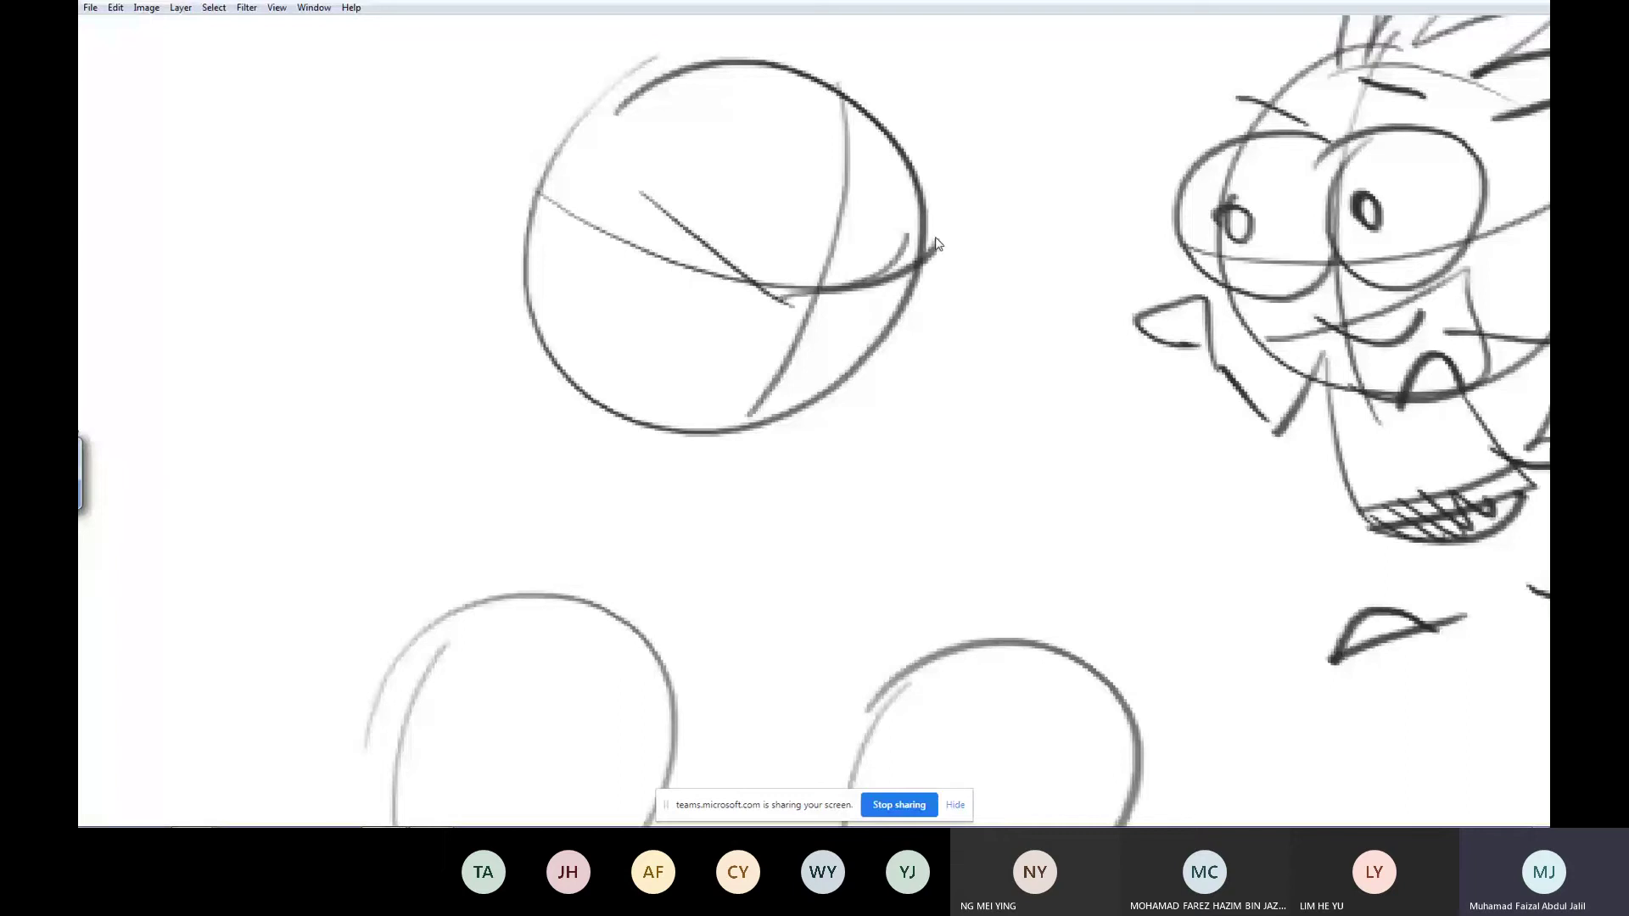
{"action": "mouse_move", "coordinate": [683, 231]}
{"action": "left_mouse_down"}
{"action": "mouse_move", "coordinate": [785, 298]}
{"action": "mouse_move", "coordinate": [735, 297]}
{"action": "mouse_move", "coordinate": [853, 340]}
{"action": "mouse_move", "coordinate": [838, 276]}
{"action": "mouse_move", "coordinate": [838, 312]}
{"action": "left_mouse_up"}
{"action": "left_click_drag", "start_coordinate": [728, 406], "coordinate": [626, 384]}
{"action": "left_click_drag", "start_coordinate": [550, 269], "coordinate": [569, 298]}
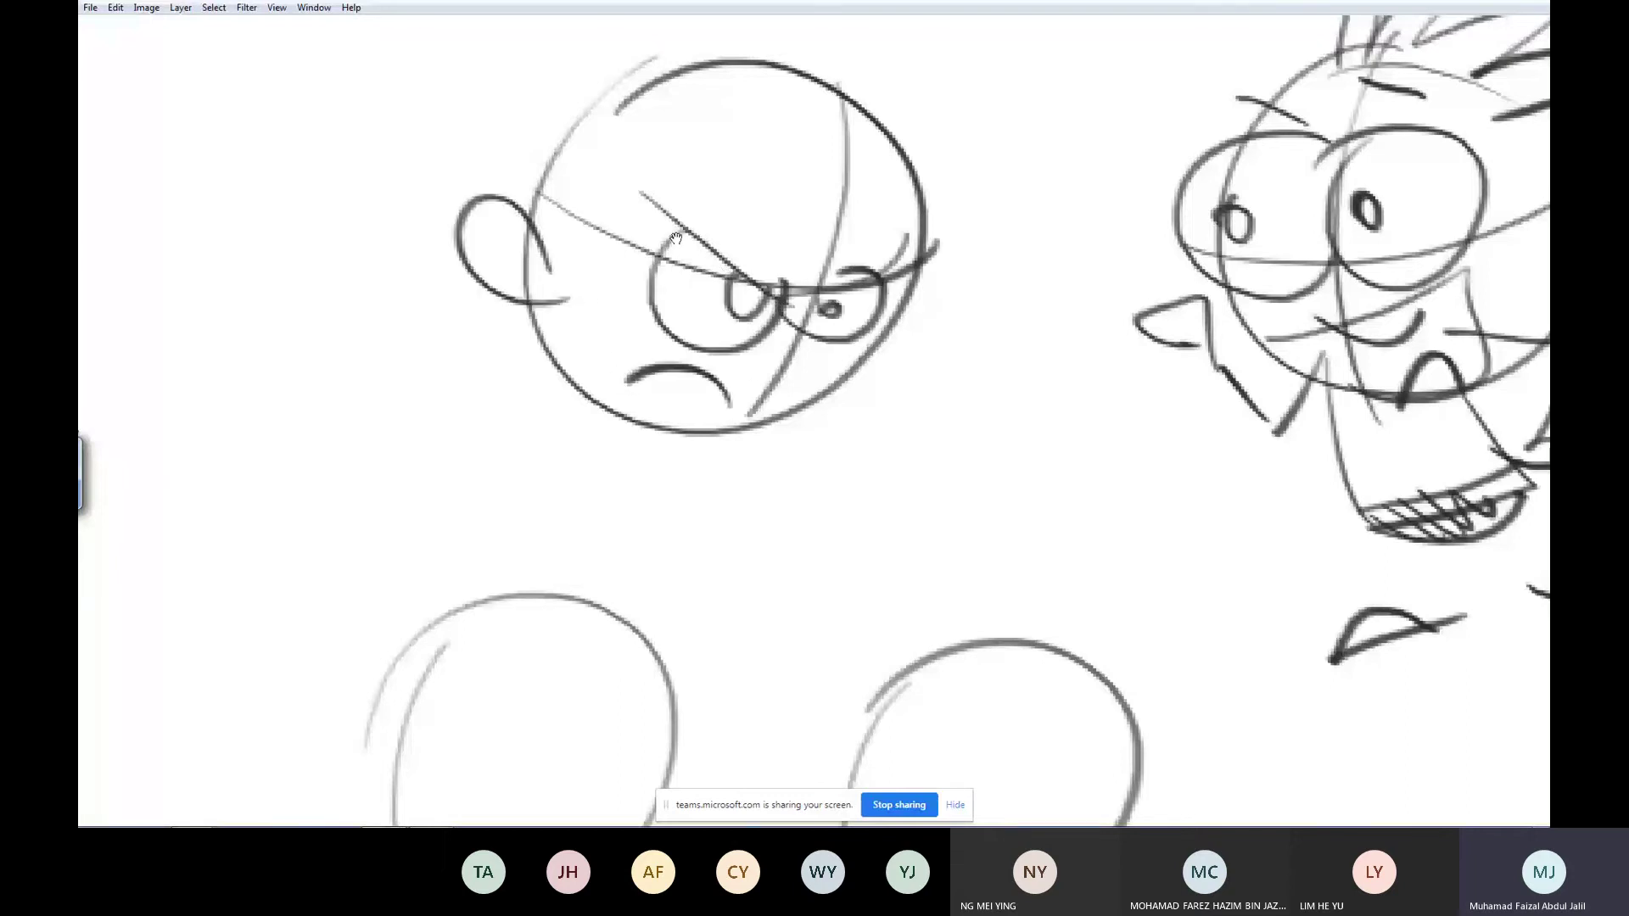
- Draw swept-back hair spikes on top of the angry character's head
{"action": "left_click_drag", "start_coordinate": [675, 239], "coordinate": [659, 383]}
{"action": "mouse_move", "coordinate": [807, 302]}
{"action": "left_mouse_down"}
{"action": "mouse_move", "coordinate": [803, 267]}
{"action": "mouse_move", "coordinate": [767, 241]}
{"action": "left_mouse_up"}
{"action": "left_click_drag", "start_coordinate": [734, 231], "coordinate": [692, 218]}
{"action": "left_click_drag", "start_coordinate": [683, 158], "coordinate": [636, 160]}
{"action": "mouse_move", "coordinate": [634, 159]}
{"action": "left_mouse_down"}
{"action": "mouse_move", "coordinate": [501, 127]}
{"action": "mouse_move", "coordinate": [588, 241]}
{"action": "left_mouse_up"}
- Sketch the angry character's leaning body as a curved action line with two sides and an elliptical base
{"action": "mouse_move", "coordinate": [604, 472]}
{"action": "left_mouse_down"}
{"action": "mouse_move", "coordinate": [706, 269]}
{"action": "mouse_move", "coordinate": [771, 197]}
{"action": "mouse_move", "coordinate": [596, 436]}
{"action": "left_mouse_up"}
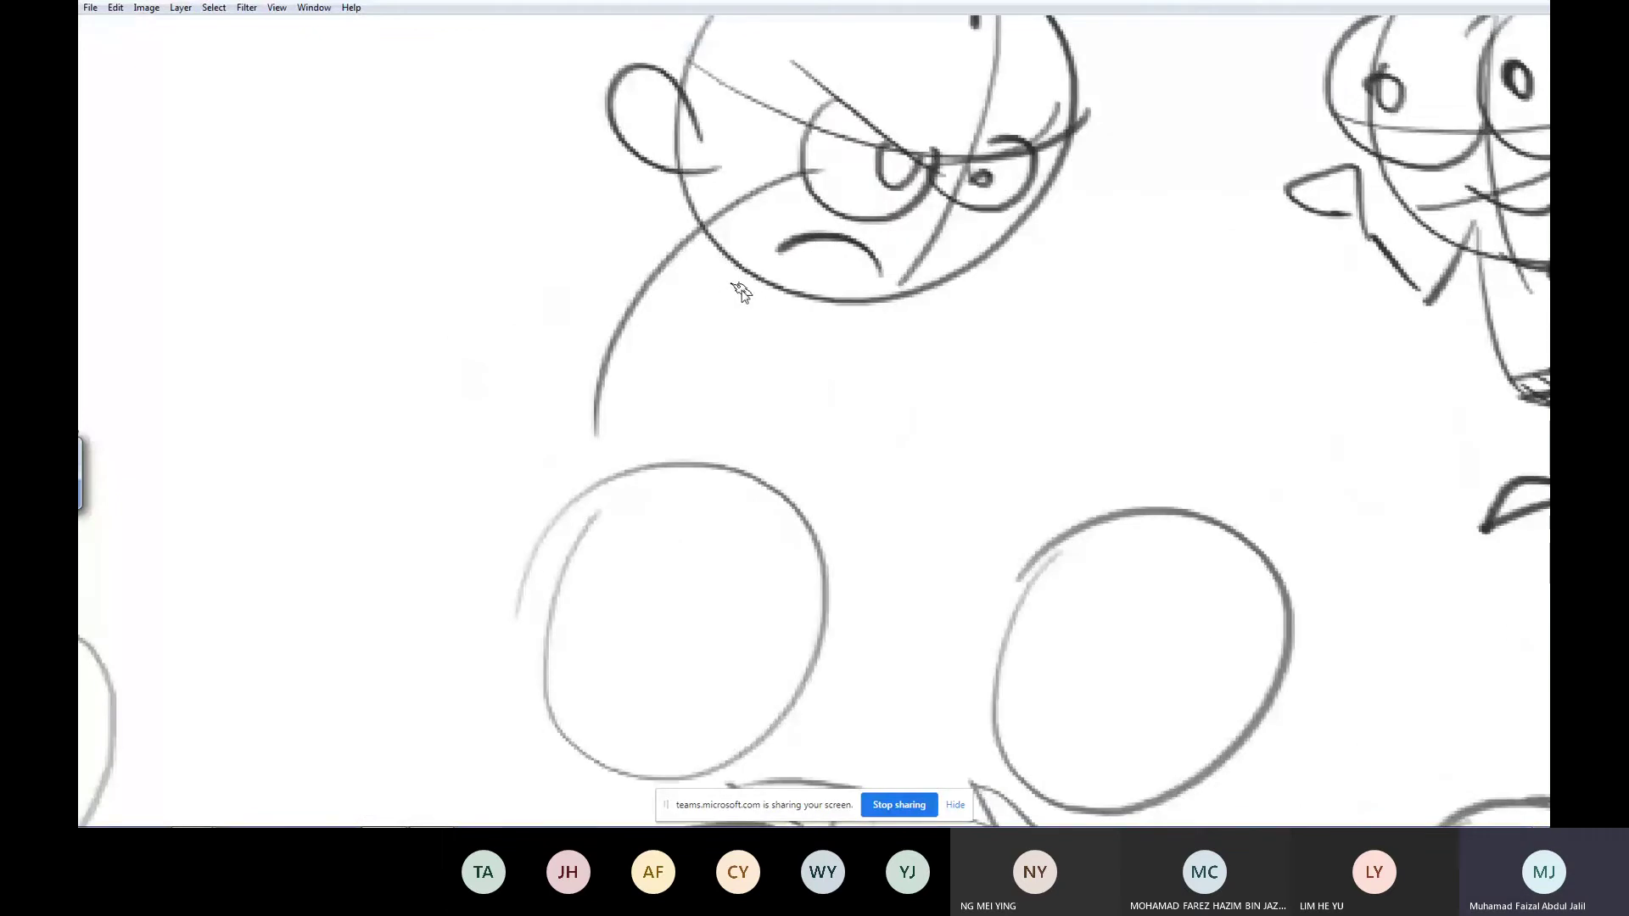
{"action": "left_click_drag", "start_coordinate": [721, 204], "coordinate": [546, 328]}
{"action": "mouse_move", "coordinate": [802, 263]}
{"action": "left_mouse_down"}
{"action": "mouse_move", "coordinate": [720, 340]}
{"action": "mouse_move", "coordinate": [713, 406]}
{"action": "left_mouse_up"}
{"action": "mouse_move", "coordinate": [709, 422]}
{"action": "left_mouse_down"}
{"action": "mouse_move", "coordinate": [537, 327]}
{"action": "mouse_move", "coordinate": [708, 401]}
{"action": "left_mouse_up"}
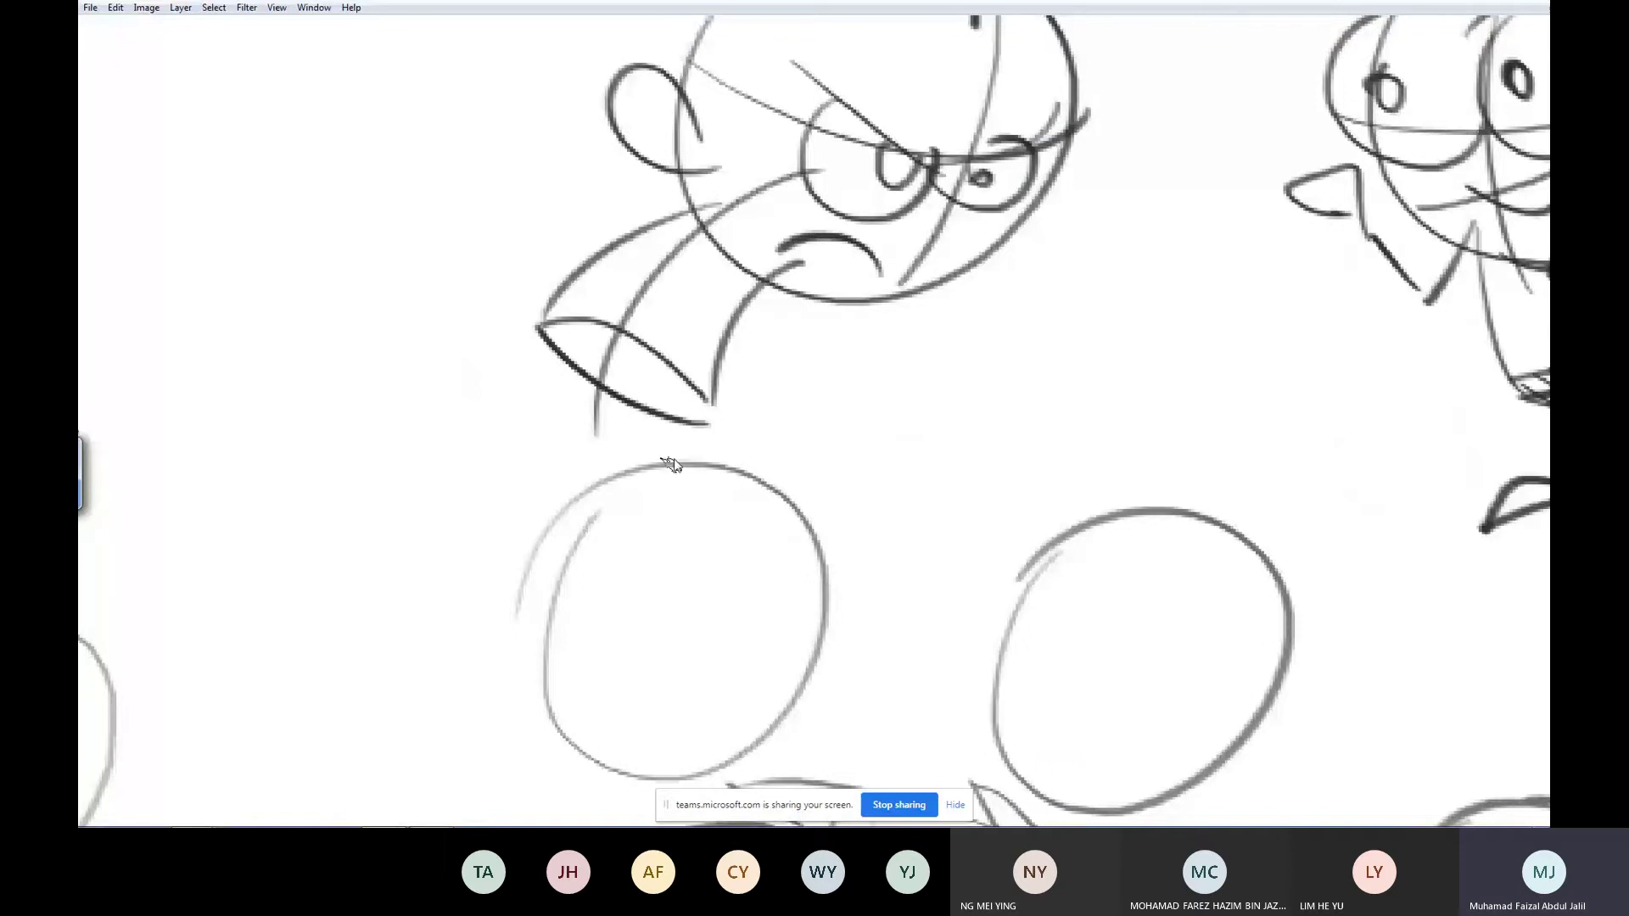
- Add the angry character's feet in a running pose and both bent arms
{"action": "left_click_drag", "start_coordinate": [651, 503], "coordinate": [795, 387]}
{"action": "mouse_move", "coordinate": [783, 399]}
{"action": "left_mouse_down"}
{"action": "mouse_move", "coordinate": [704, 500]}
{"action": "mouse_move", "coordinate": [649, 428]}
{"action": "left_mouse_up"}
{"action": "mouse_move", "coordinate": [458, 323]}
{"action": "left_mouse_down"}
{"action": "mouse_move", "coordinate": [429, 342]}
{"action": "mouse_move", "coordinate": [443, 338]}
{"action": "left_mouse_up"}
{"action": "mouse_move", "coordinate": [675, 237]}
{"action": "left_mouse_down"}
{"action": "mouse_move", "coordinate": [514, 180]}
{"action": "mouse_move", "coordinate": [534, 228]}
{"action": "left_mouse_up"}
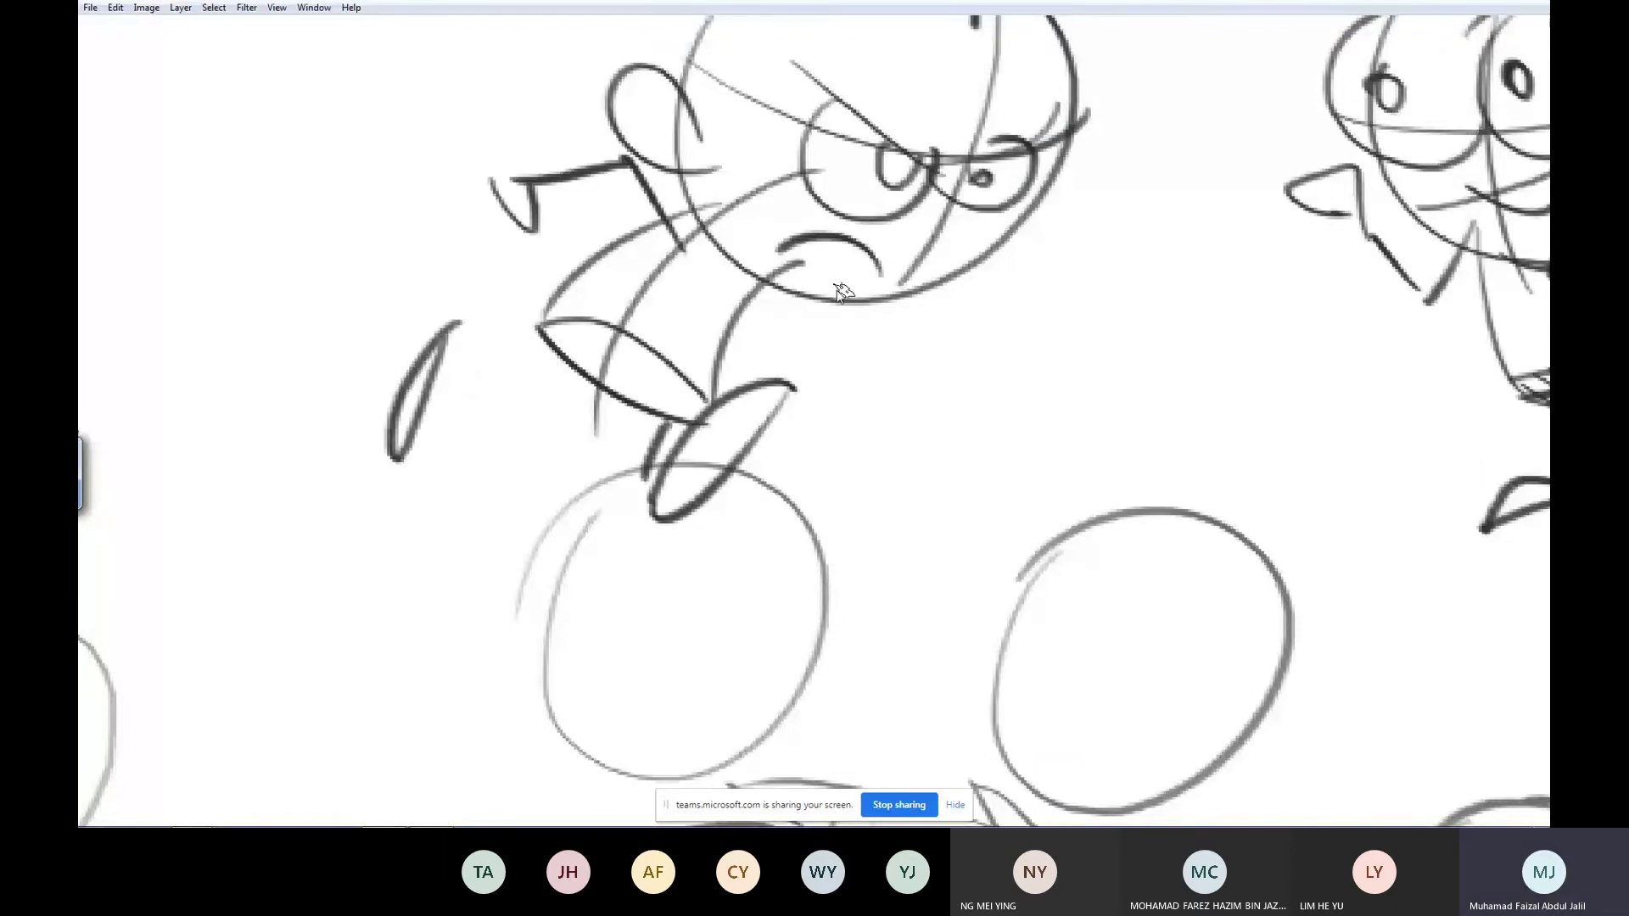
{"action": "mouse_move", "coordinate": [785, 267]}
{"action": "left_mouse_down"}
{"action": "mouse_move", "coordinate": [847, 378]}
{"action": "mouse_move", "coordinate": [728, 280]}
{"action": "mouse_move", "coordinate": [760, 335]}
{"action": "left_mouse_up"}
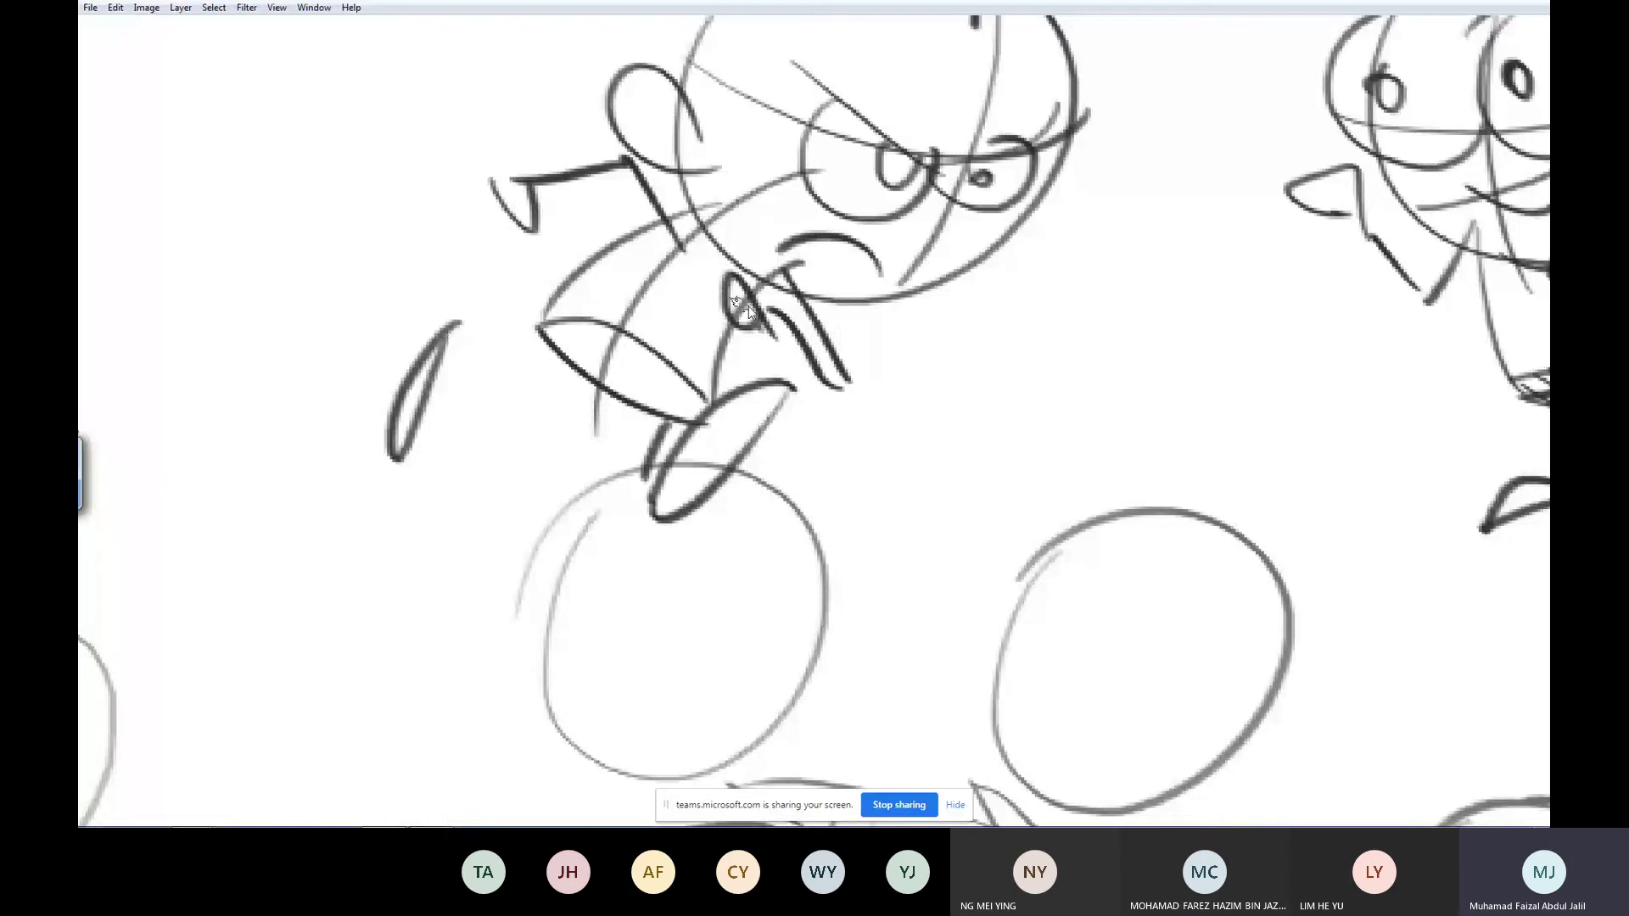
- Draw short motion lines around the running character's foot, hair, face and front leg
{"action": "left_click_drag", "start_coordinate": [494, 287], "coordinate": [504, 341]}
{"action": "left_click_drag", "start_coordinate": [470, 294], "coordinate": [482, 558]}
{"action": "left_click_drag", "start_coordinate": [629, 161], "coordinate": [602, 196]}
{"action": "left_click_drag", "start_coordinate": [593, 172], "coordinate": [586, 207]}
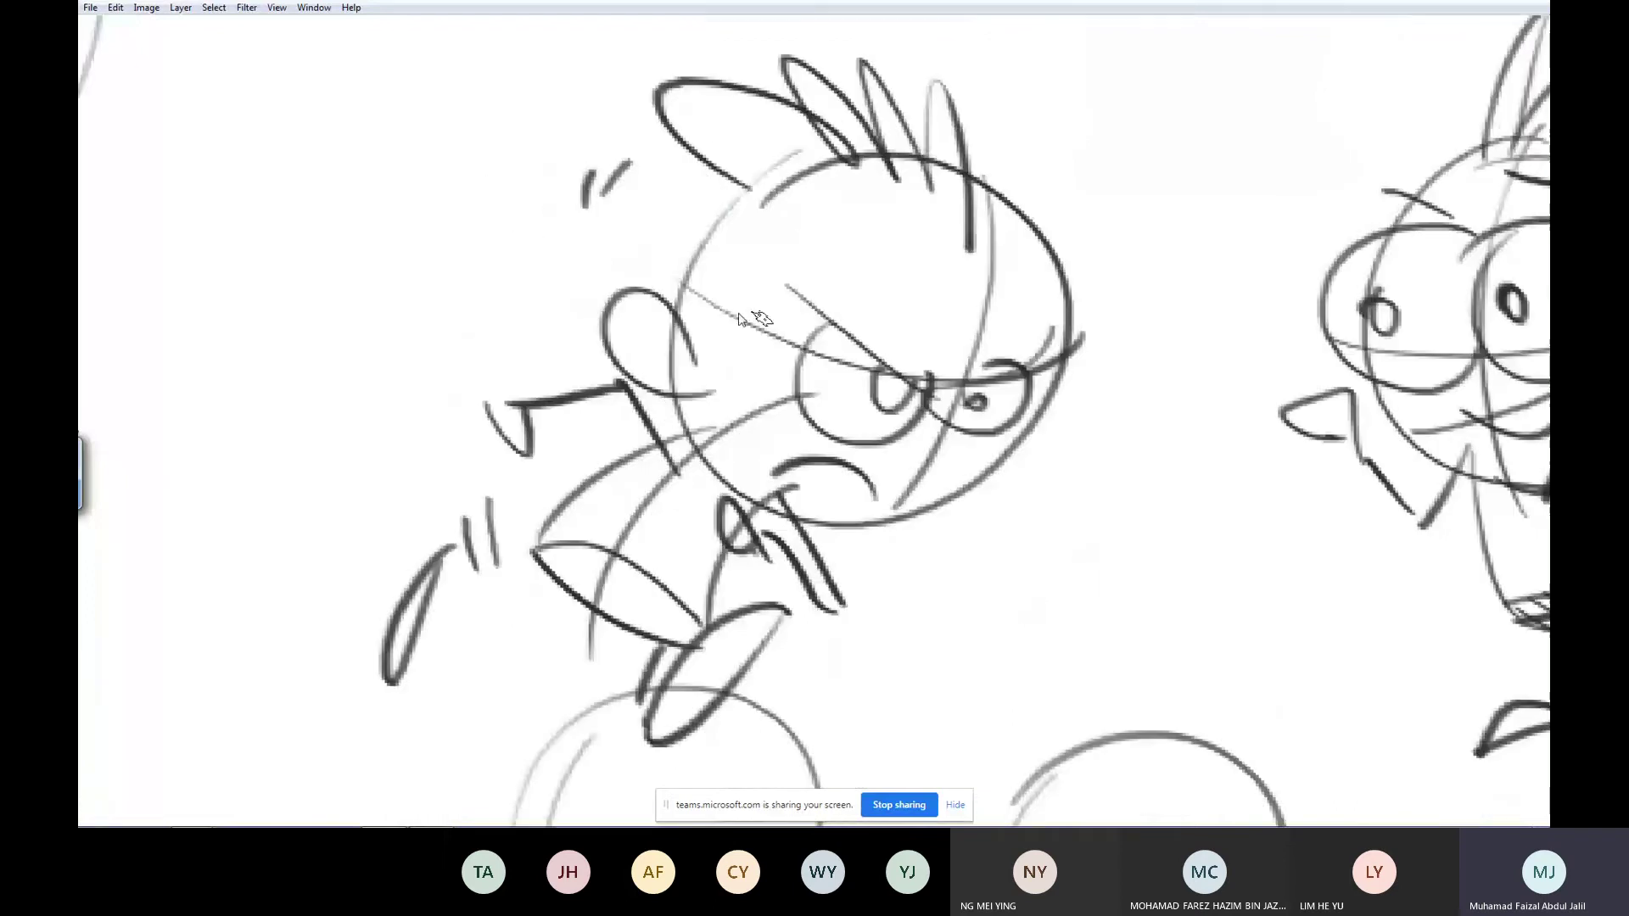
{"action": "left_click_drag", "start_coordinate": [1126, 224], "coordinate": [1141, 299]}
{"action": "left_click_drag", "start_coordinate": [1154, 266], "coordinate": [1139, 352]}
{"action": "left_click_drag", "start_coordinate": [938, 619], "coordinate": [893, 662]}
{"action": "left_click_drag", "start_coordinate": [940, 635], "coordinate": [857, 674]}
{"action": "key", "text": "ctrl+minus"}
{"action": "key", "text": "ctrl+minus"}
{"action": "key", "text": "ctrl+minus"}
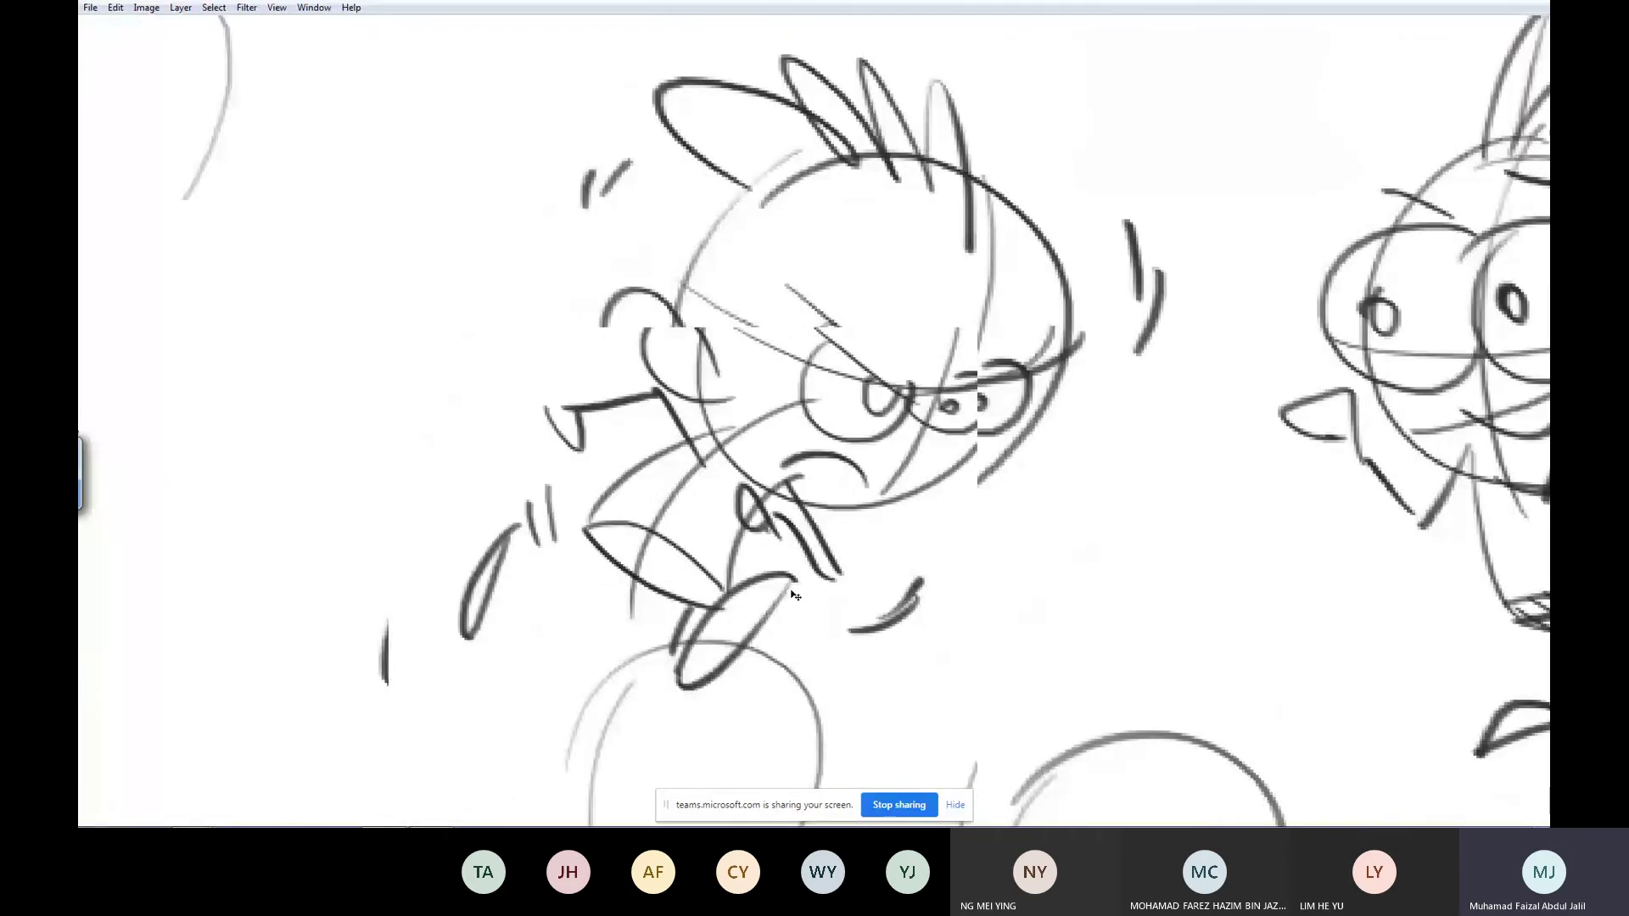
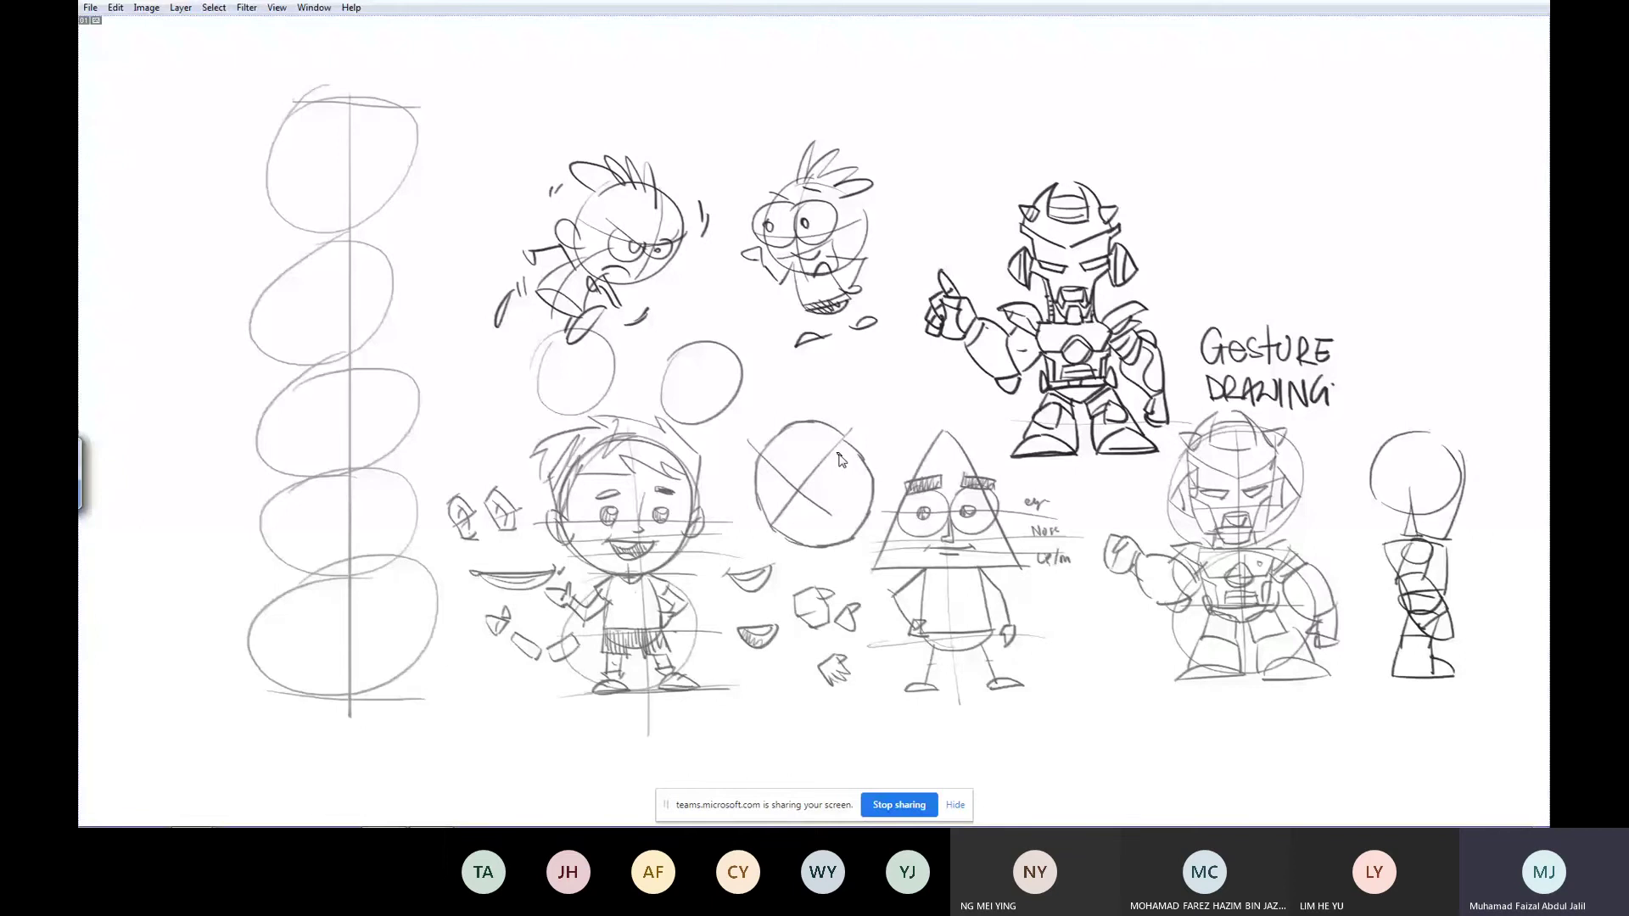
- Show the brush presets and the brush size setting
{"action": "key", "text": "Tab"}
{"action": "left_click", "coordinate": [182, 29]}
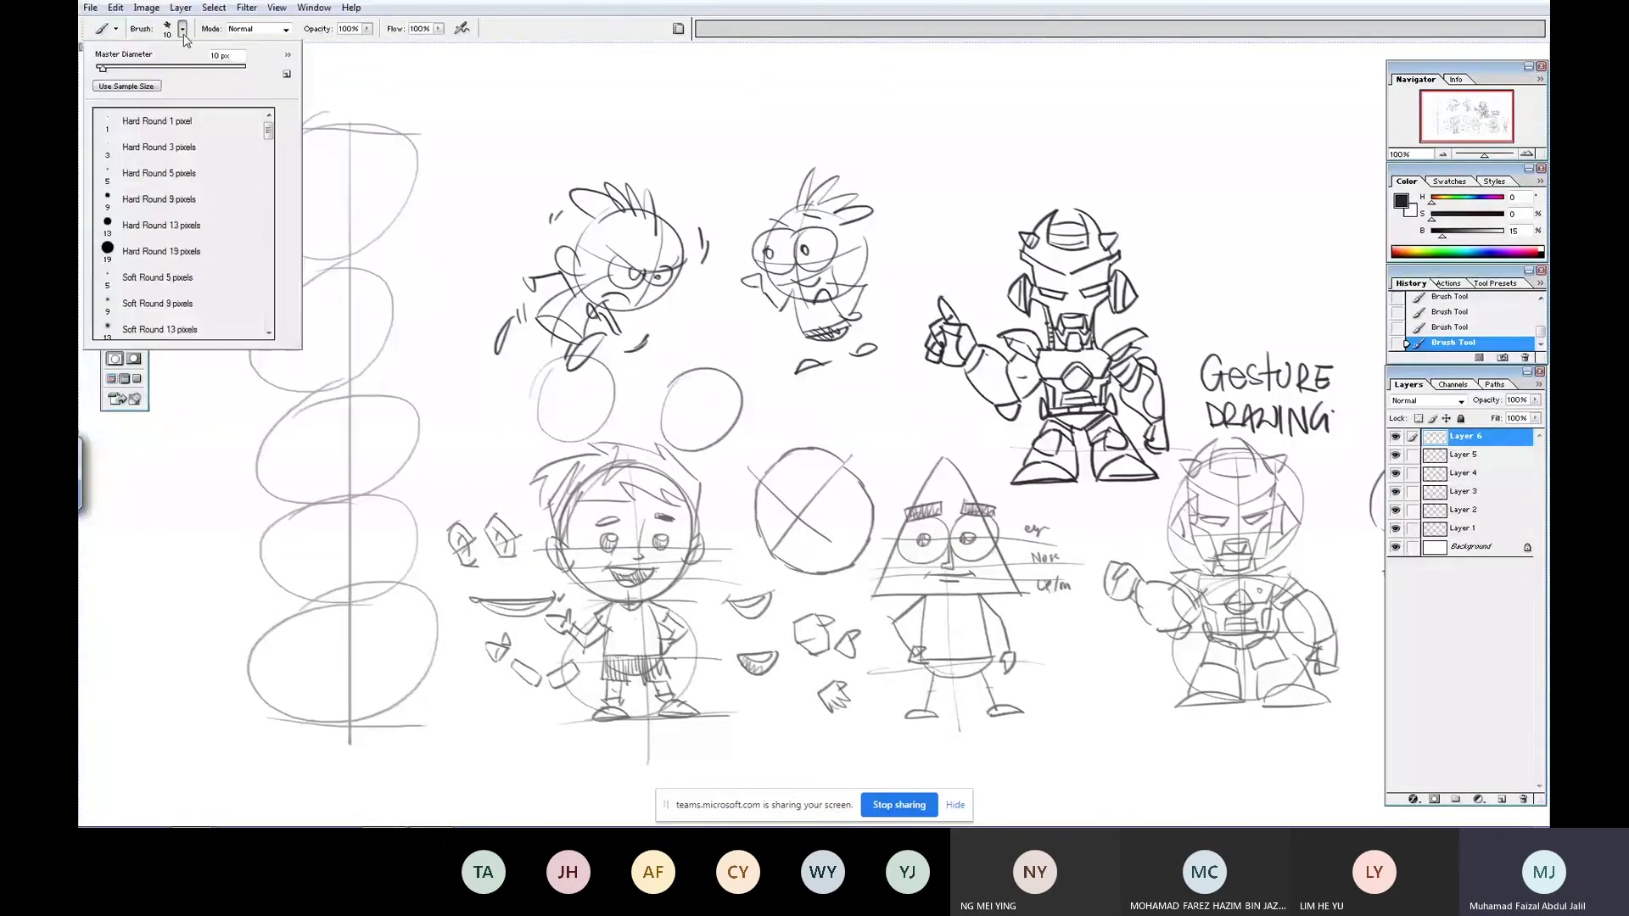
{"action": "left_click", "coordinate": [683, 161]}
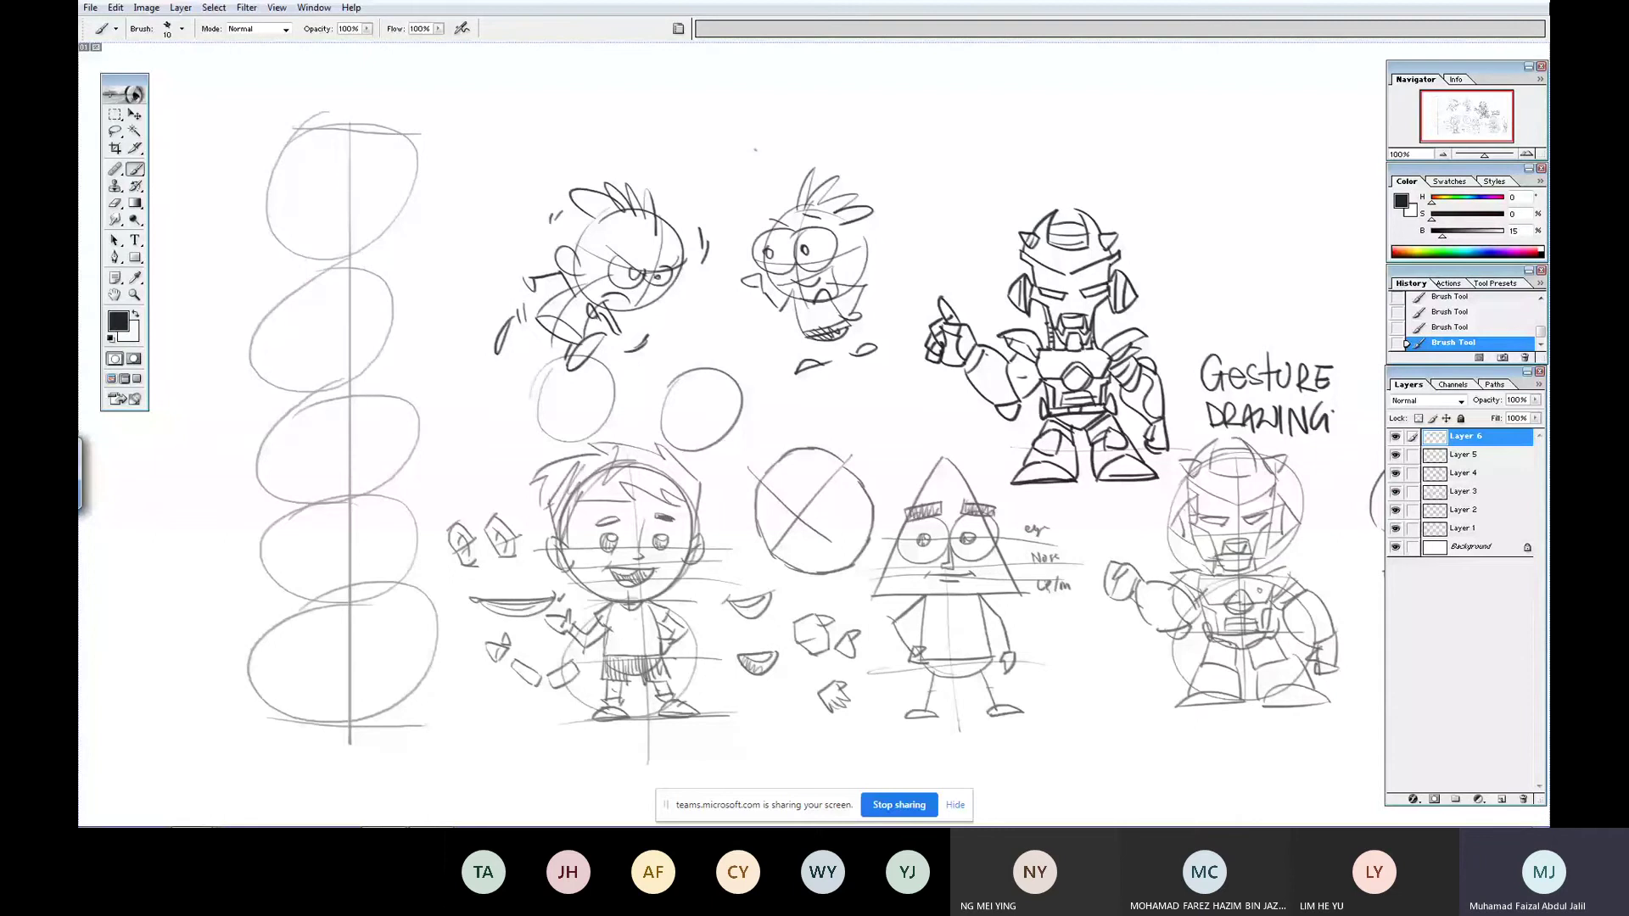
- Handwrite the note "Ultimate Kylie" above the surprised cartoon character
{"action": "left_click_drag", "start_coordinate": [619, 84], "coordinate": [915, 409]}
{"action": "left_click_drag", "start_coordinate": [619, 133], "coordinate": [680, 216]}
{"action": "left_click_drag", "start_coordinate": [696, 129], "coordinate": [708, 212]}
{"action": "mouse_move", "coordinate": [688, 197]}
{"action": "left_mouse_down"}
{"action": "mouse_move", "coordinate": [711, 172]}
{"action": "mouse_move", "coordinate": [733, 204]}
{"action": "mouse_move", "coordinate": [757, 188]}
{"action": "mouse_move", "coordinate": [813, 204]}
{"action": "left_mouse_up"}
{"action": "left_click", "coordinate": [714, 140]}
{"action": "left_click_drag", "start_coordinate": [827, 144], "coordinate": [822, 207]}
{"action": "mouse_move", "coordinate": [807, 174]}
{"action": "left_mouse_down"}
{"action": "mouse_move", "coordinate": [853, 166]}
{"action": "mouse_move", "coordinate": [869, 191]}
{"action": "left_mouse_up"}
{"action": "left_click_drag", "start_coordinate": [925, 102], "coordinate": [927, 208]}
{"action": "mouse_move", "coordinate": [957, 127]}
{"action": "left_mouse_down"}
{"action": "mouse_move", "coordinate": [941, 176]}
{"action": "mouse_move", "coordinate": [976, 186]}
{"action": "left_mouse_up"}
{"action": "left_click_drag", "start_coordinate": [984, 150], "coordinate": [1000, 188]}
{"action": "left_click_drag", "start_coordinate": [1018, 144], "coordinate": [984, 237]}
{"action": "left_click_drag", "start_coordinate": [1029, 95], "coordinate": [1032, 222]}
{"action": "left_click_drag", "start_coordinate": [1048, 165], "coordinate": [1057, 219]}
{"action": "mouse_move", "coordinate": [1071, 178]}
{"action": "left_mouse_down"}
{"action": "mouse_move", "coordinate": [1088, 154]}
{"action": "mouse_move", "coordinate": [1073, 210]}
{"action": "mouse_move", "coordinate": [1102, 213]}
{"action": "left_mouse_up"}
- Handwrite "charcoal" with a scrawled second word and a period beneath it, between the surprised character and the inked robot
{"action": "mouse_move", "coordinate": [1229, 234]}
{"action": "left_mouse_down"}
{"action": "mouse_move", "coordinate": [815, 249]}
{"action": "mouse_move", "coordinate": [836, 297]}
{"action": "left_mouse_up"}
{"action": "mouse_move", "coordinate": [854, 195]}
{"action": "left_mouse_down"}
{"action": "mouse_move", "coordinate": [859, 293]}
{"action": "mouse_move", "coordinate": [1065, 280]}
{"action": "left_mouse_up"}
{"action": "left_click_drag", "start_coordinate": [1085, 193], "coordinate": [1103, 276]}
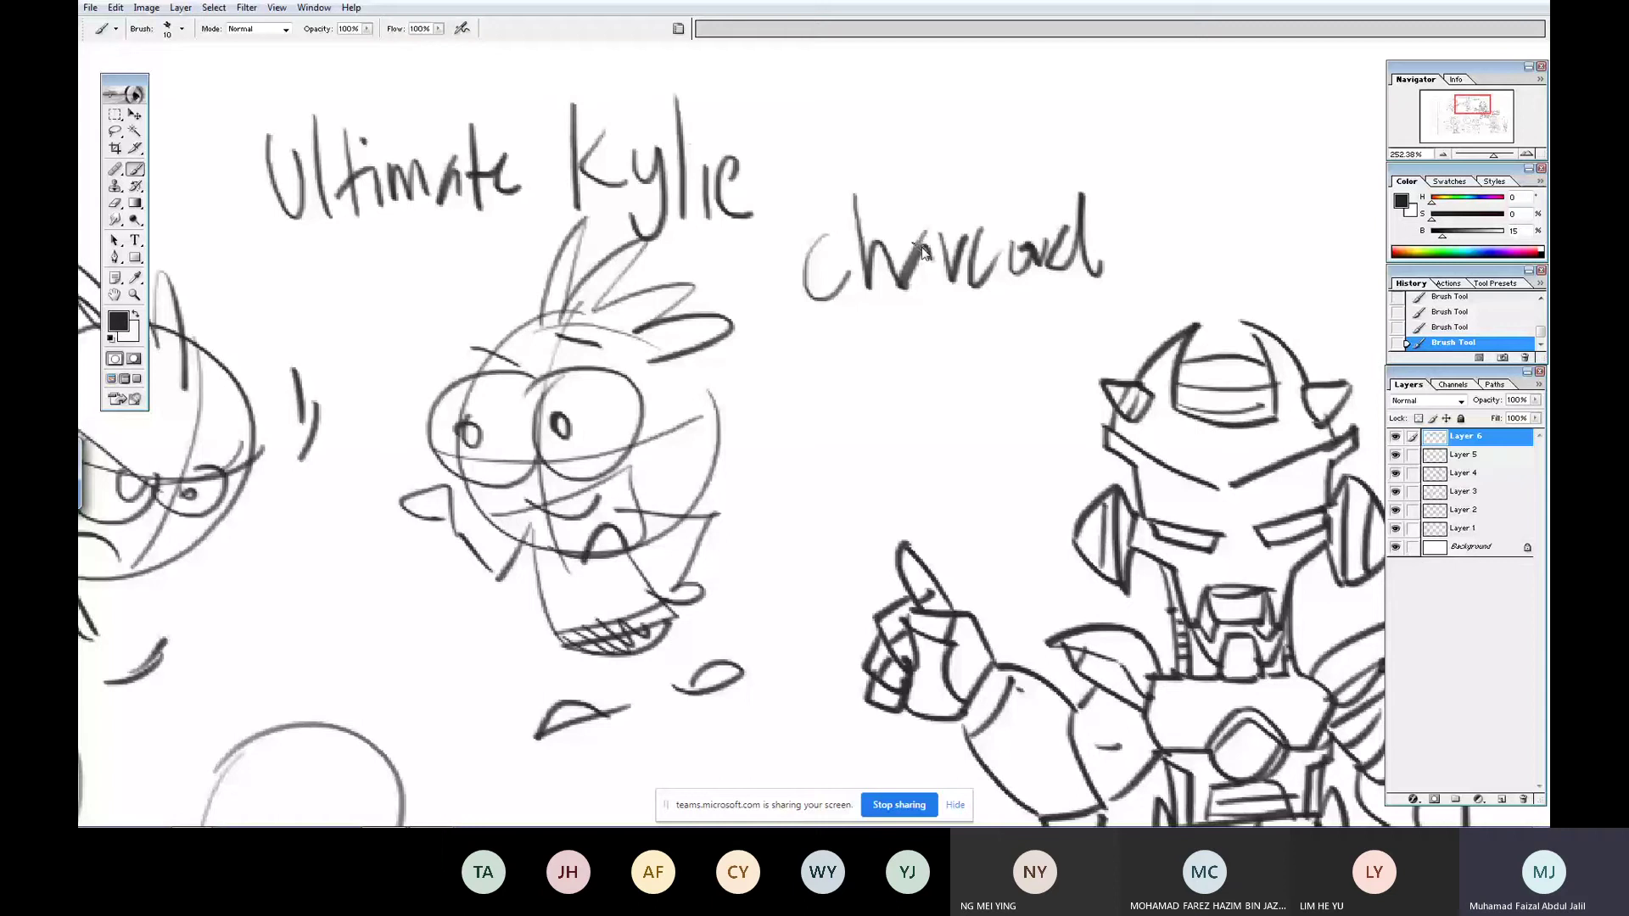
{"action": "mouse_move", "coordinate": [825, 336]}
{"action": "left_mouse_down"}
{"action": "mouse_move", "coordinate": [905, 382]}
{"action": "mouse_move", "coordinate": [1016, 365]}
{"action": "left_mouse_up"}
{"action": "left_click", "coordinate": [1046, 360]}
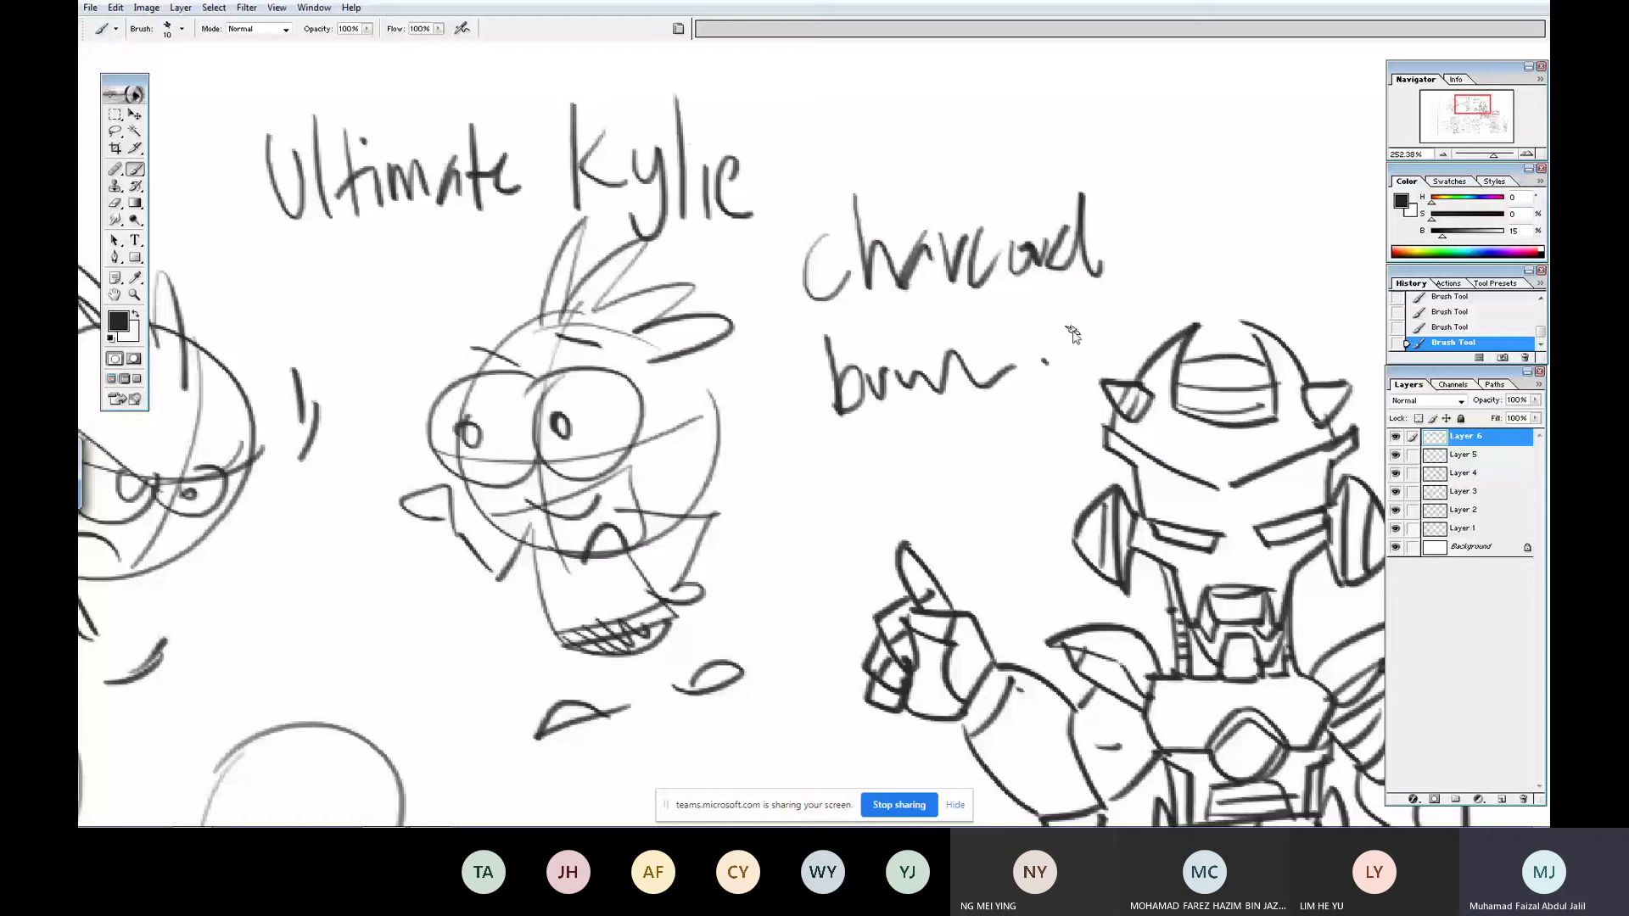
{"action": "key", "text": "ctrl+0"}
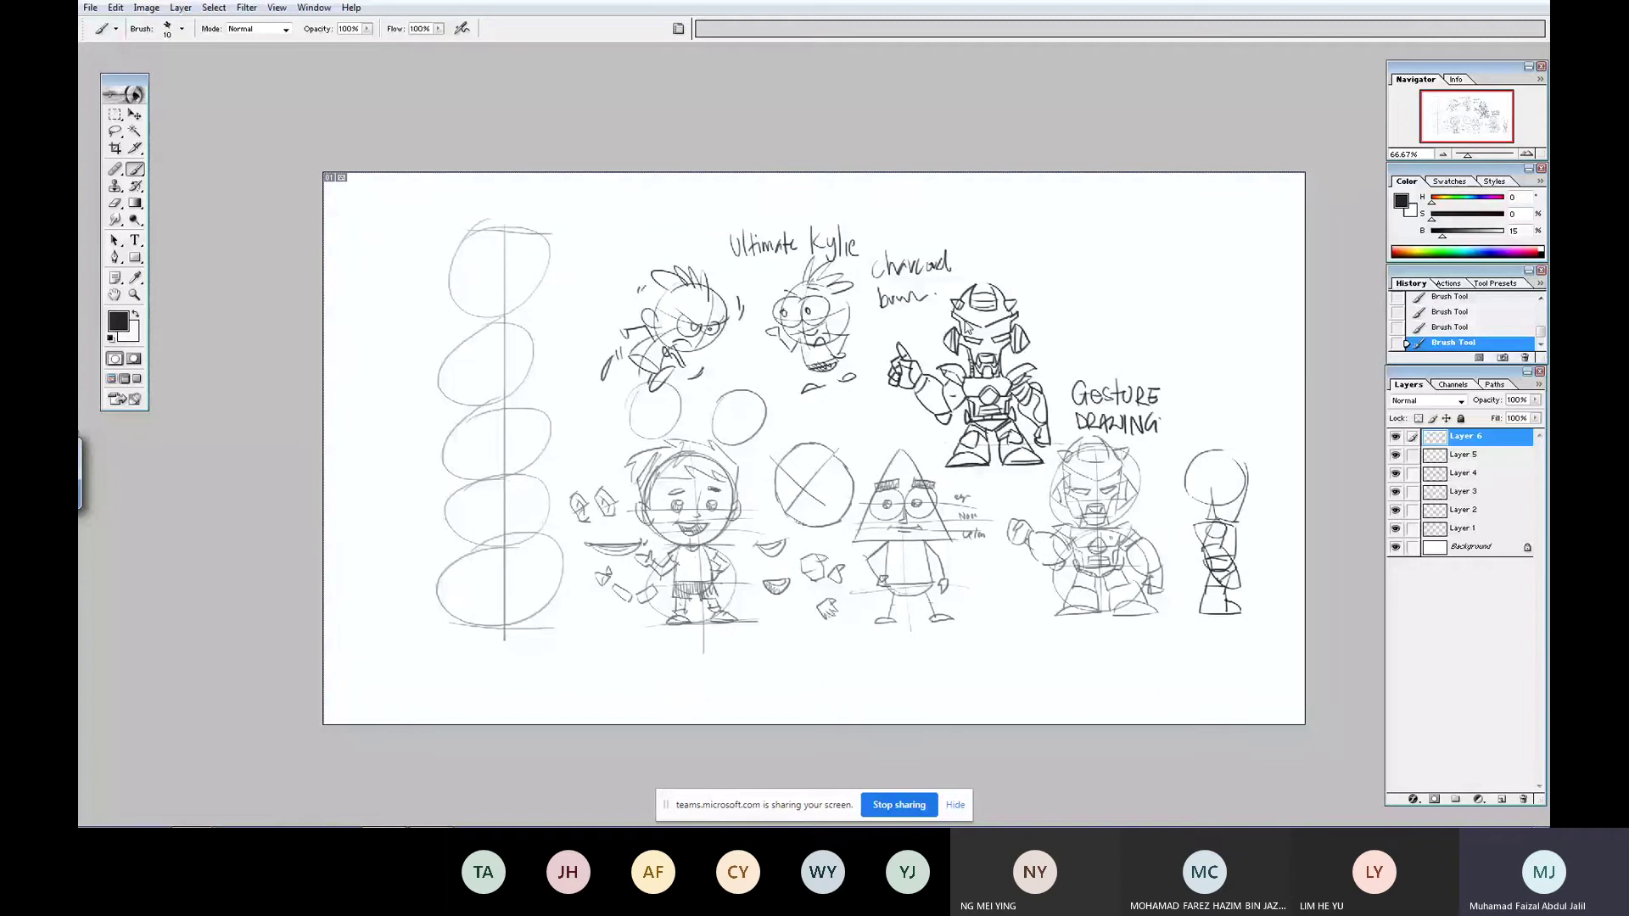
- Handwrite "10 different" in the empty space beneath the boy and triangle characters
{"action": "left_click_drag", "start_coordinate": [504, 583], "coordinate": [866, 619]}
{"action": "left_click_drag", "start_coordinate": [919, 459], "coordinate": [913, 459]}
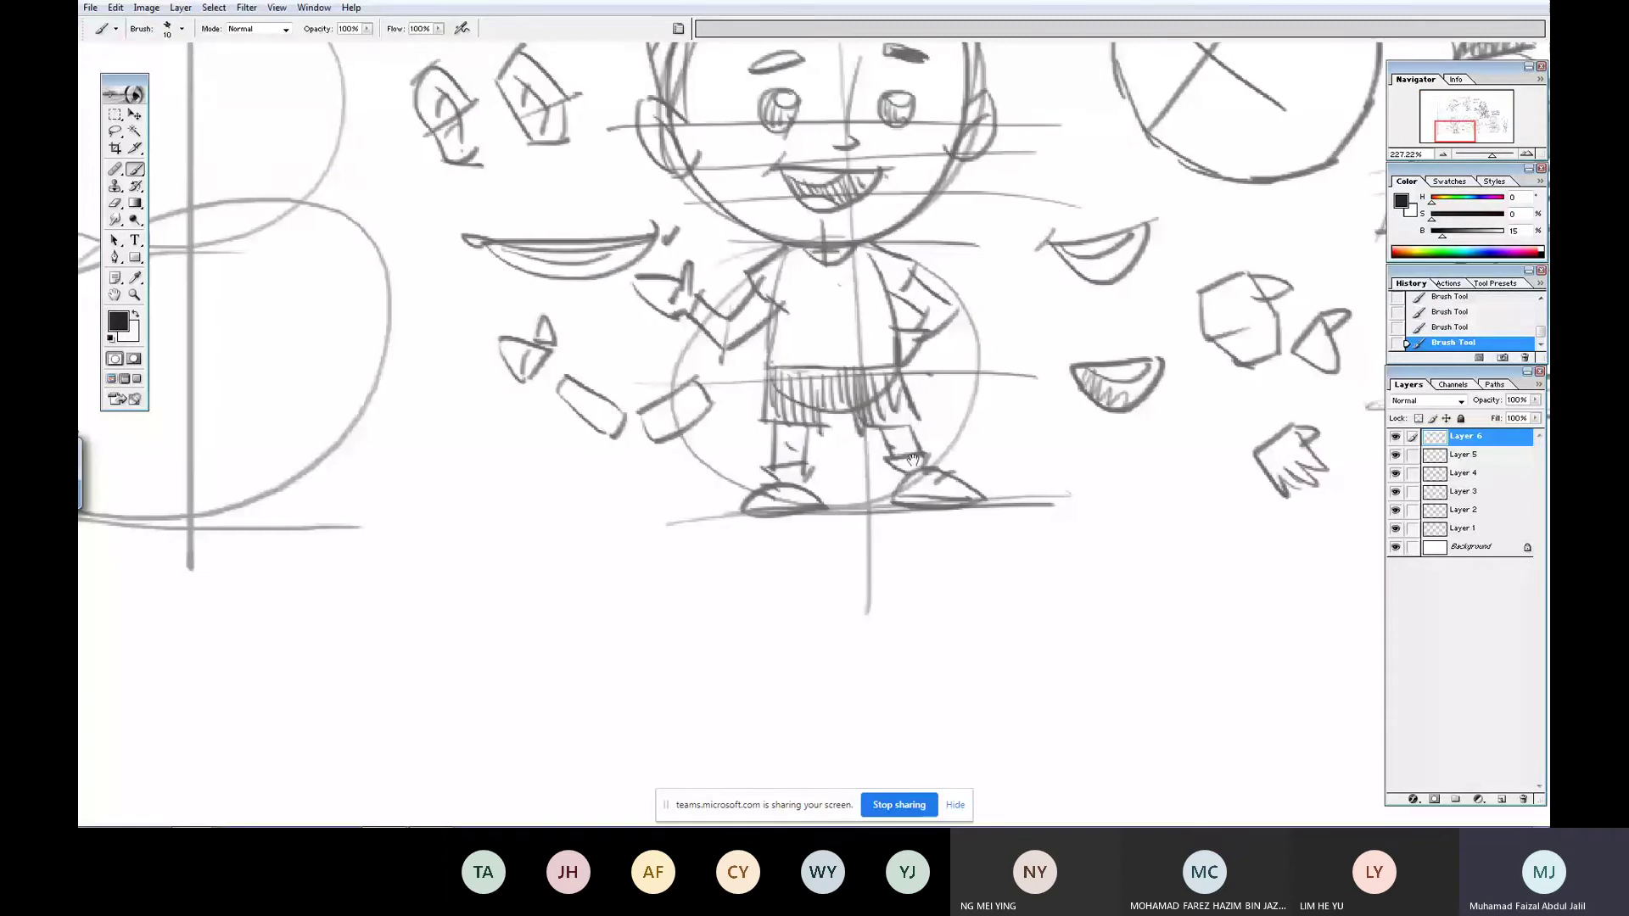
{"action": "key", "text": "Tab"}
{"action": "left_click_drag", "start_coordinate": [756, 579], "coordinate": [758, 701]}
{"action": "left_click_drag", "start_coordinate": [804, 592], "coordinate": [816, 616]}
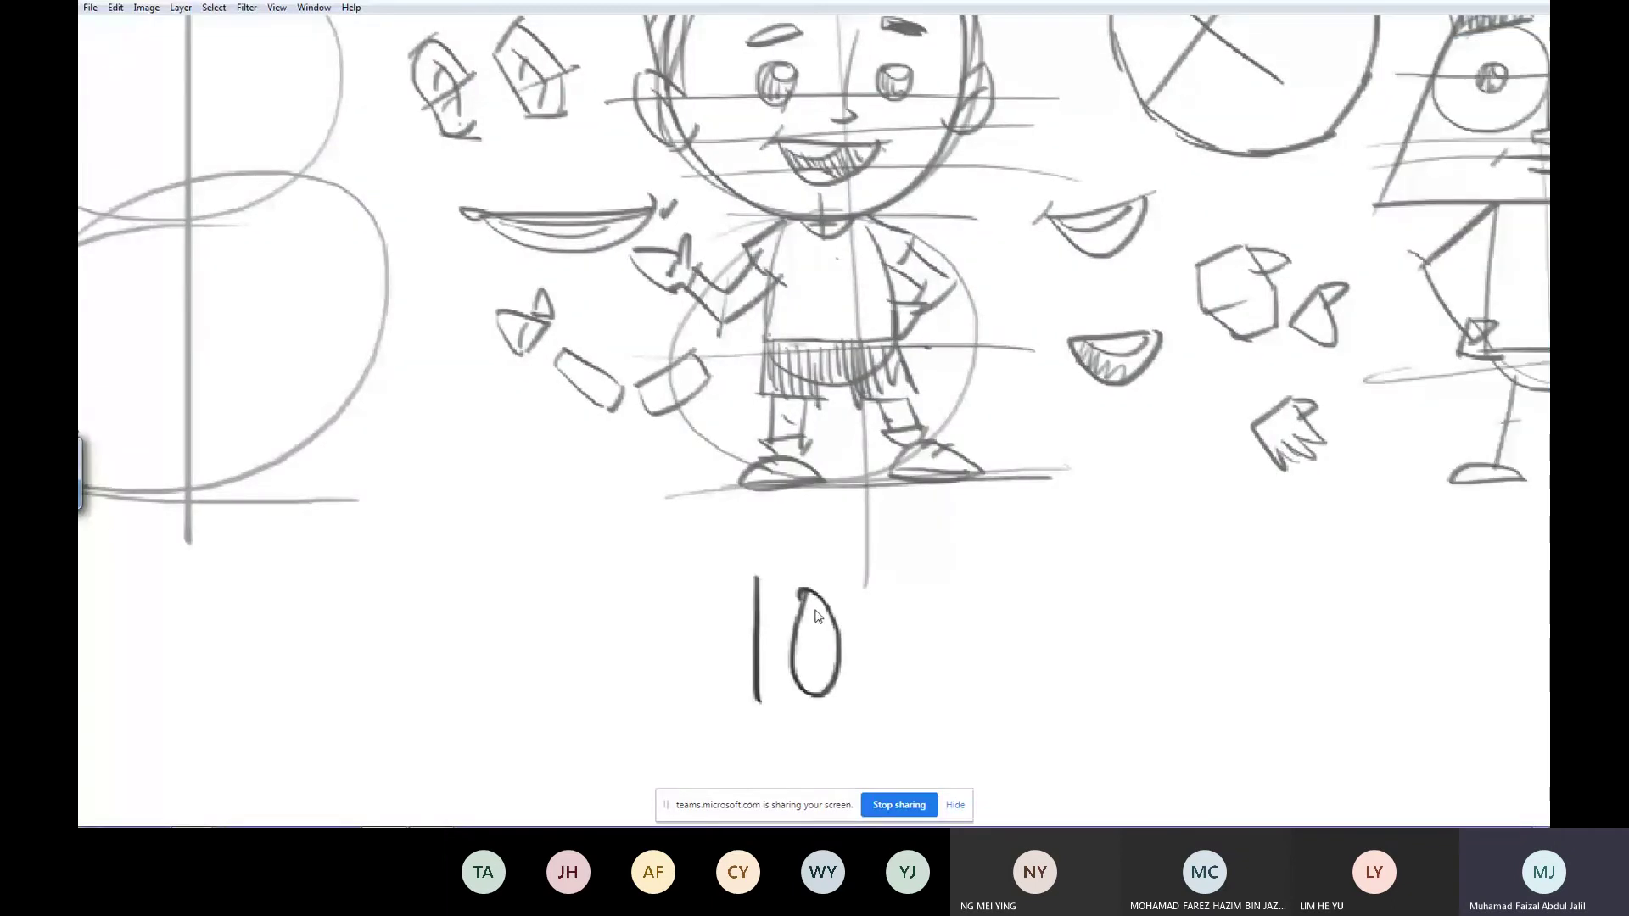
{"action": "left_click_drag", "start_coordinate": [916, 601], "coordinate": [979, 681]}
{"action": "left_click_drag", "start_coordinate": [952, 601], "coordinate": [961, 605]}
{"action": "mouse_move", "coordinate": [1018, 564]}
{"action": "left_mouse_down"}
{"action": "mouse_move", "coordinate": [1013, 667]}
{"action": "mouse_move", "coordinate": [1071, 677]}
{"action": "mouse_move", "coordinate": [1112, 624]}
{"action": "mouse_move", "coordinate": [1139, 649]}
{"action": "mouse_move", "coordinate": [1257, 664]}
{"action": "left_mouse_up"}
- Continue the assignment note with the handwritten word "characters" followed by a period
{"action": "mouse_move", "coordinate": [1228, 605]}
{"action": "left_mouse_down"}
{"action": "mouse_move", "coordinate": [1281, 612]}
{"action": "mouse_move", "coordinate": [587, 582]}
{"action": "left_mouse_up"}
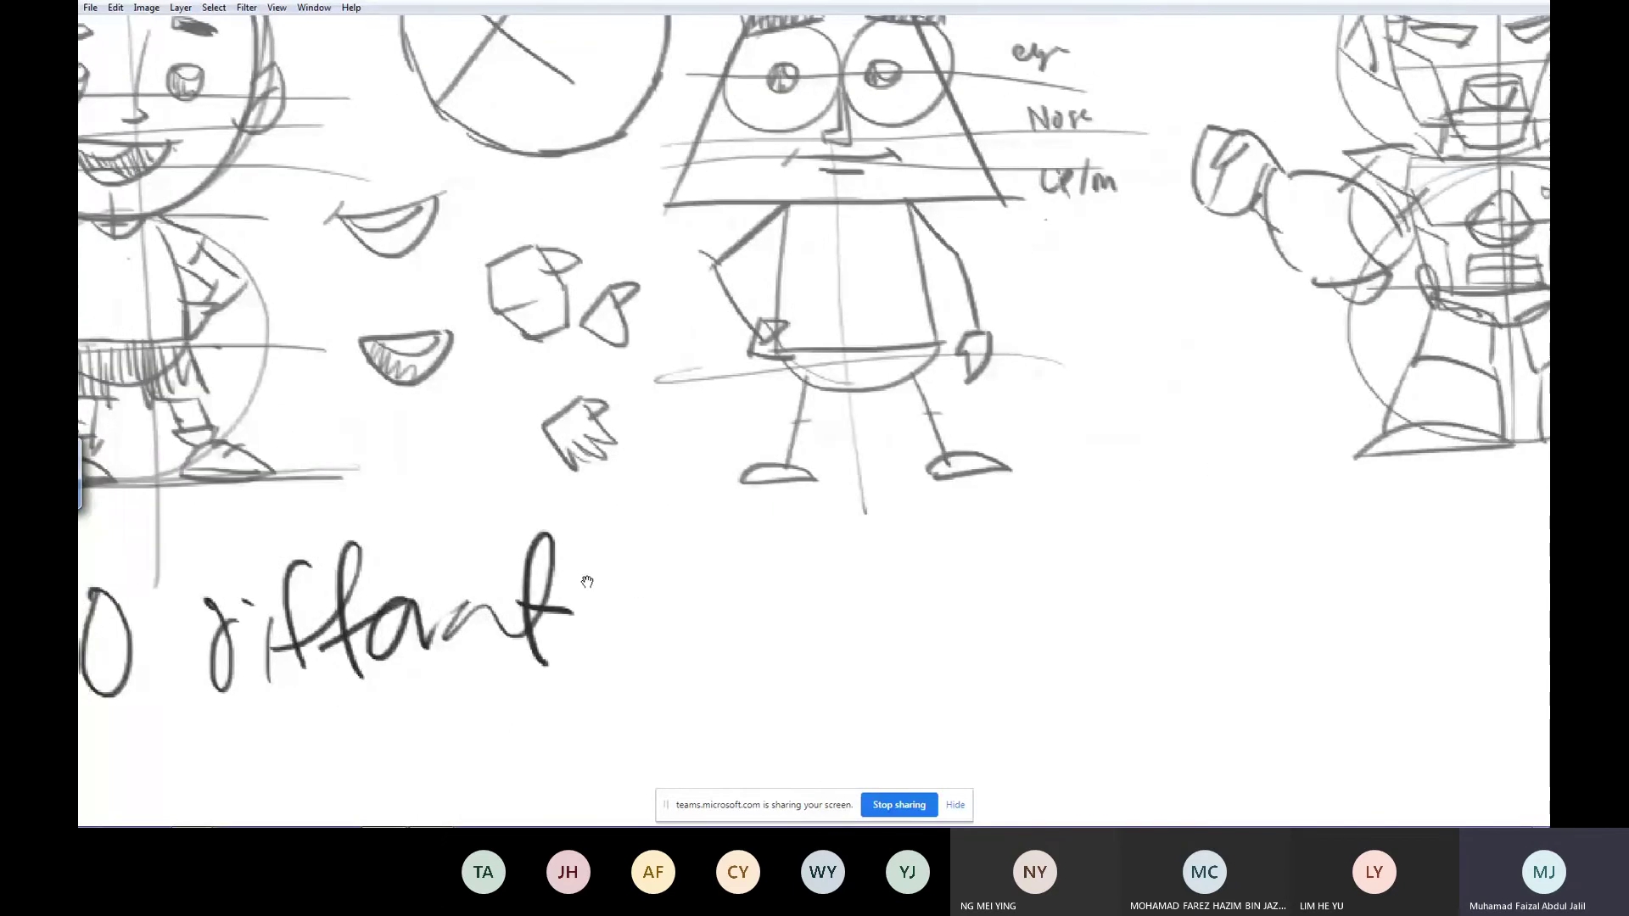
{"action": "left_click_drag", "start_coordinate": [732, 604], "coordinate": [722, 666]}
{"action": "left_click_drag", "start_coordinate": [744, 539], "coordinate": [798, 662]}
{"action": "mouse_move", "coordinate": [819, 607]}
{"action": "left_mouse_down"}
{"action": "mouse_move", "coordinate": [835, 666]}
{"action": "mouse_move", "coordinate": [865, 585]}
{"action": "mouse_move", "coordinate": [870, 658]}
{"action": "mouse_move", "coordinate": [908, 646]}
{"action": "left_mouse_up"}
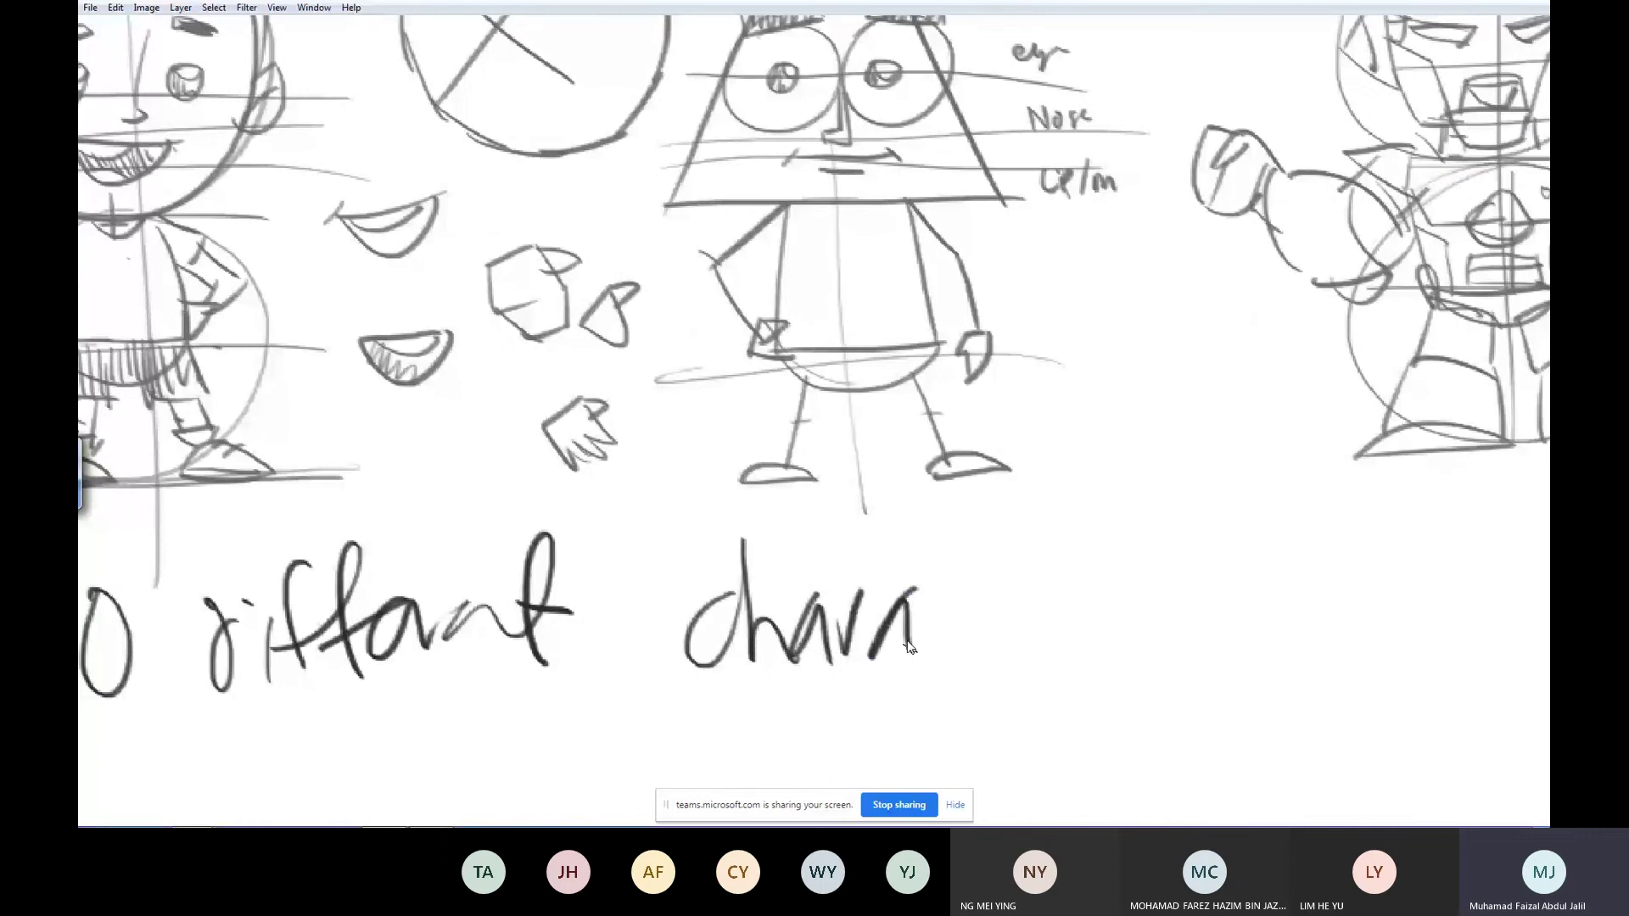
{"action": "left_click_drag", "start_coordinate": [955, 580], "coordinate": [962, 622]}
{"action": "left_click_drag", "start_coordinate": [978, 530], "coordinate": [993, 660]}
{"action": "left_click_drag", "start_coordinate": [959, 630], "coordinate": [1114, 597]}
{"action": "left_click", "coordinate": [1152, 587]}
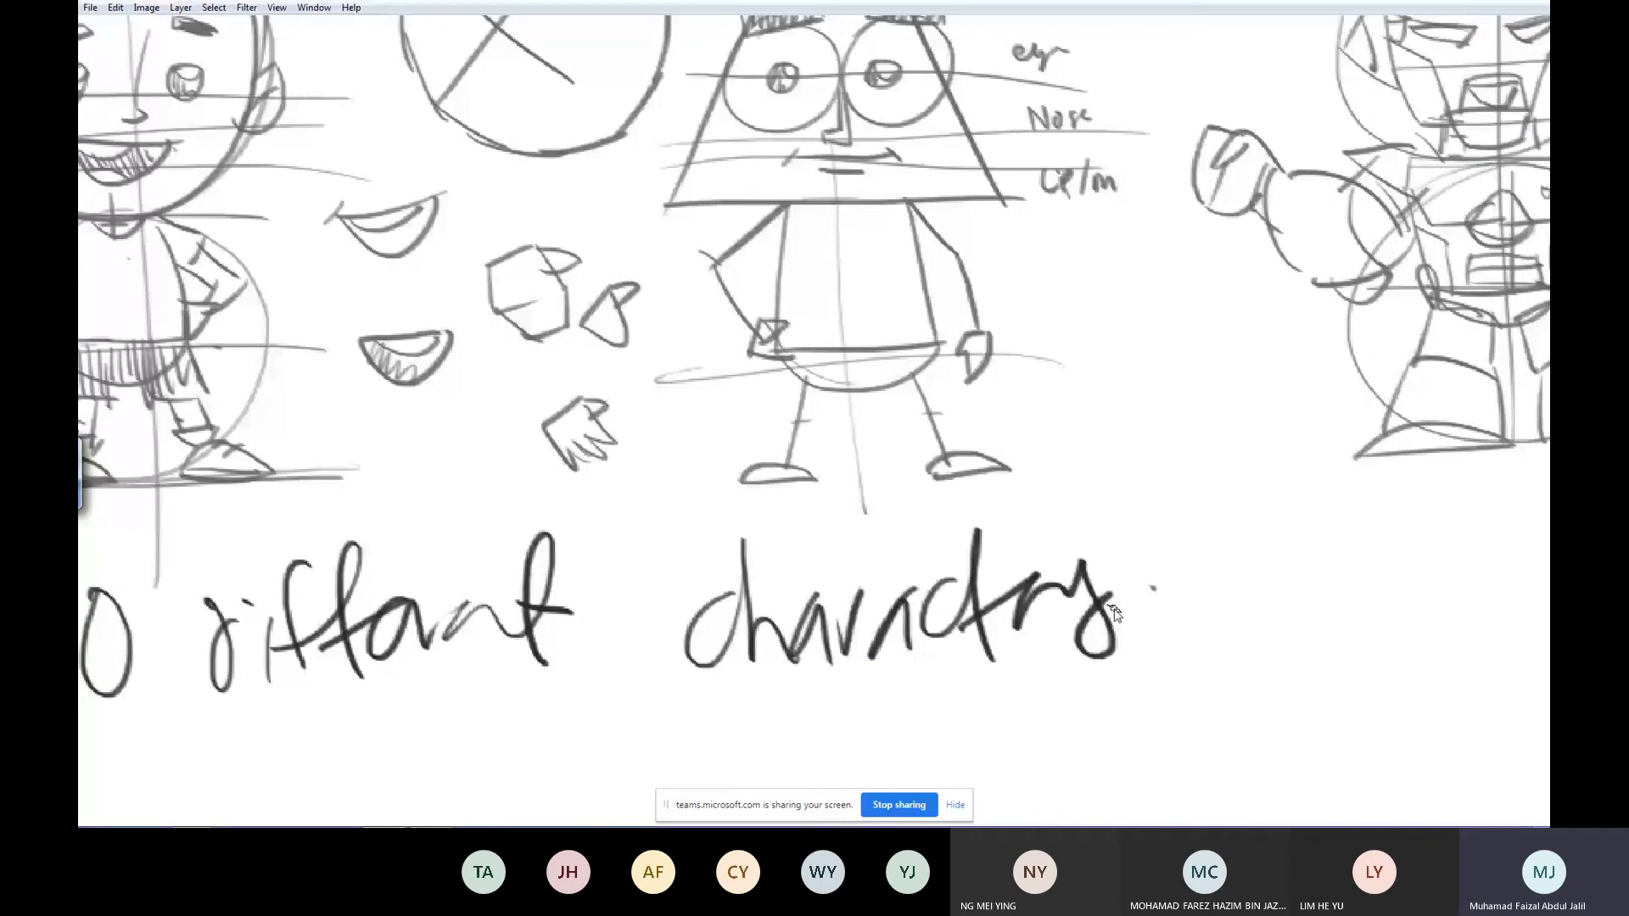
{"action": "key", "text": "ctrl+0"}
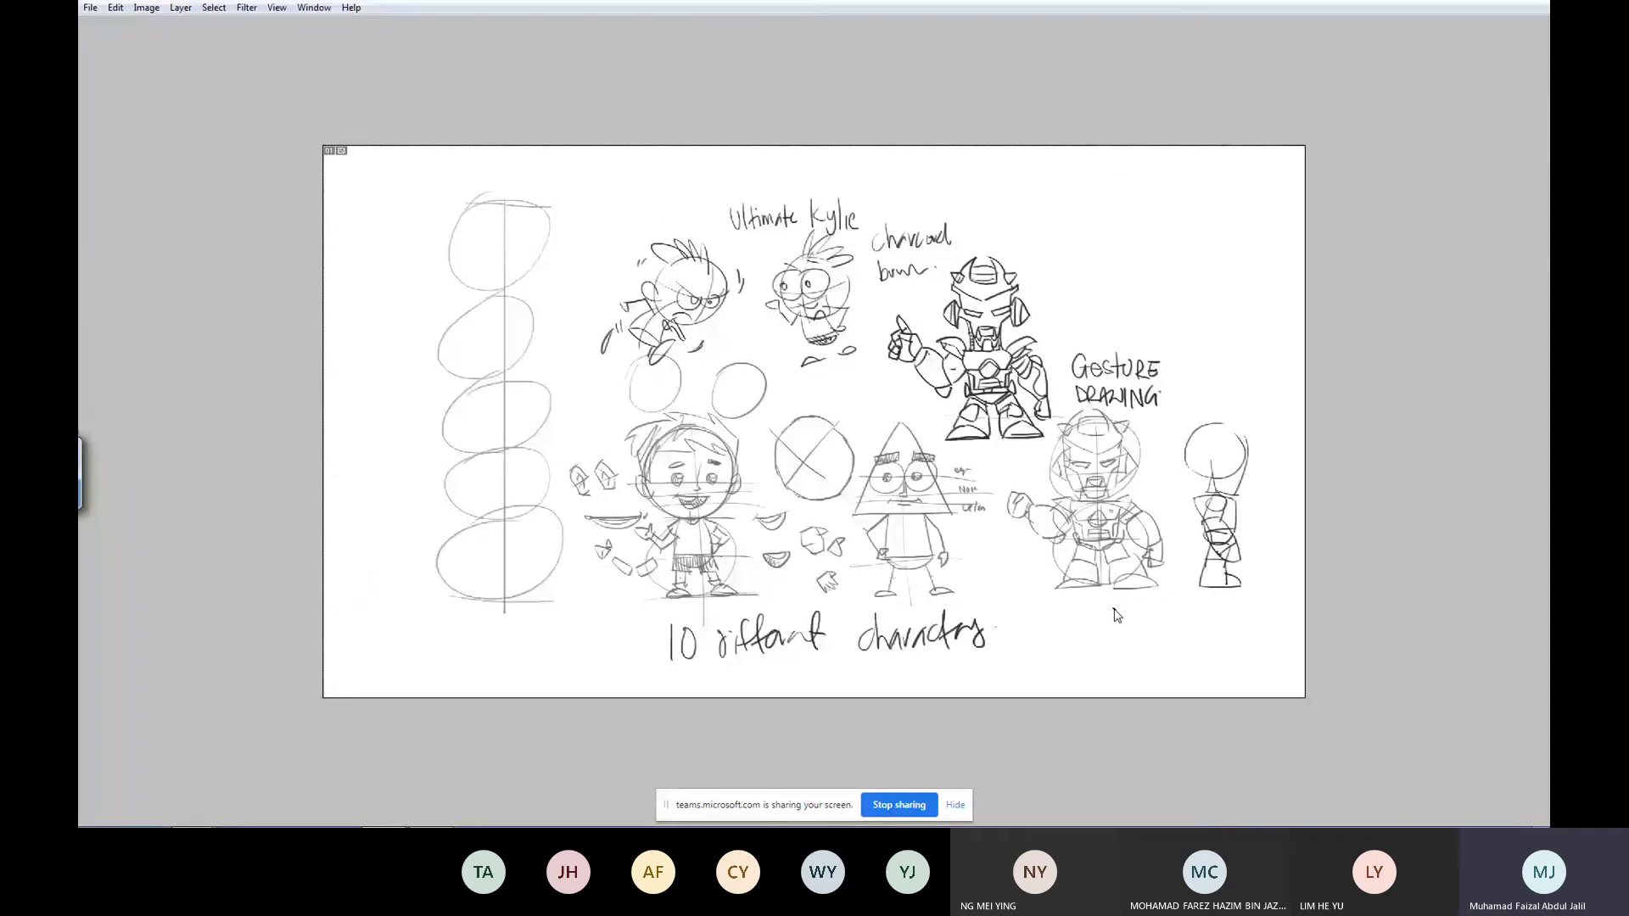
- Add a dash and the date "1/9/2020" after "characters" in the handwritten assignment note
{"action": "left_click_drag", "start_coordinate": [884, 514], "coordinate": [1105, 698]}
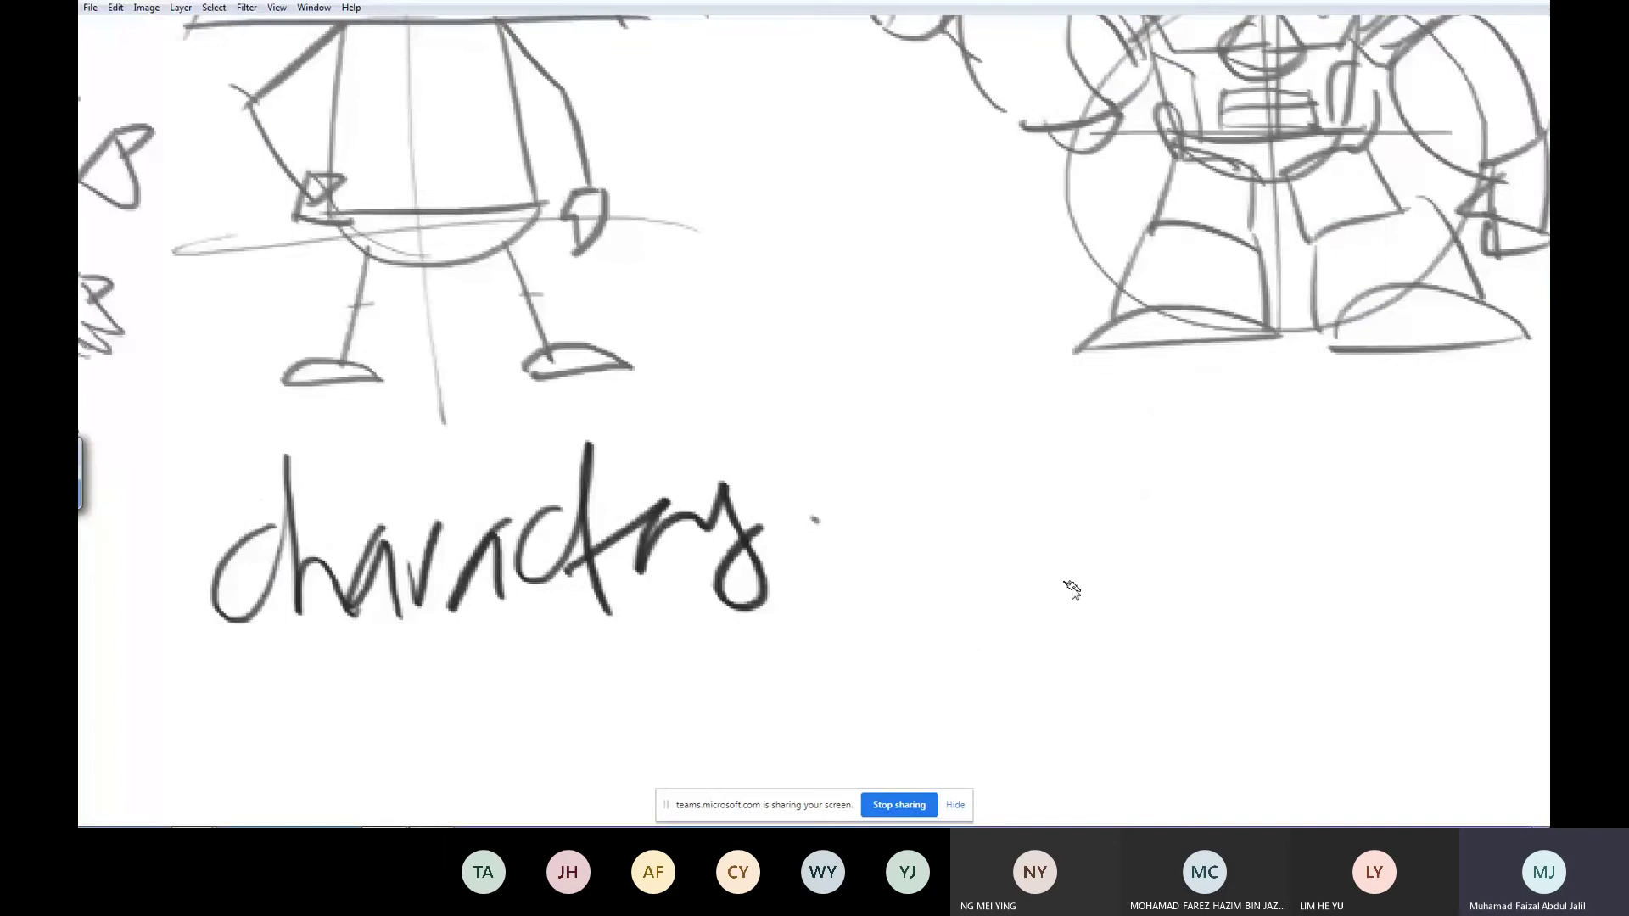
{"action": "left_click_drag", "start_coordinate": [804, 547], "coordinate": [872, 537]}
{"action": "key", "text": "Tab"}
{"action": "mouse_move", "coordinate": [1178, 827]}
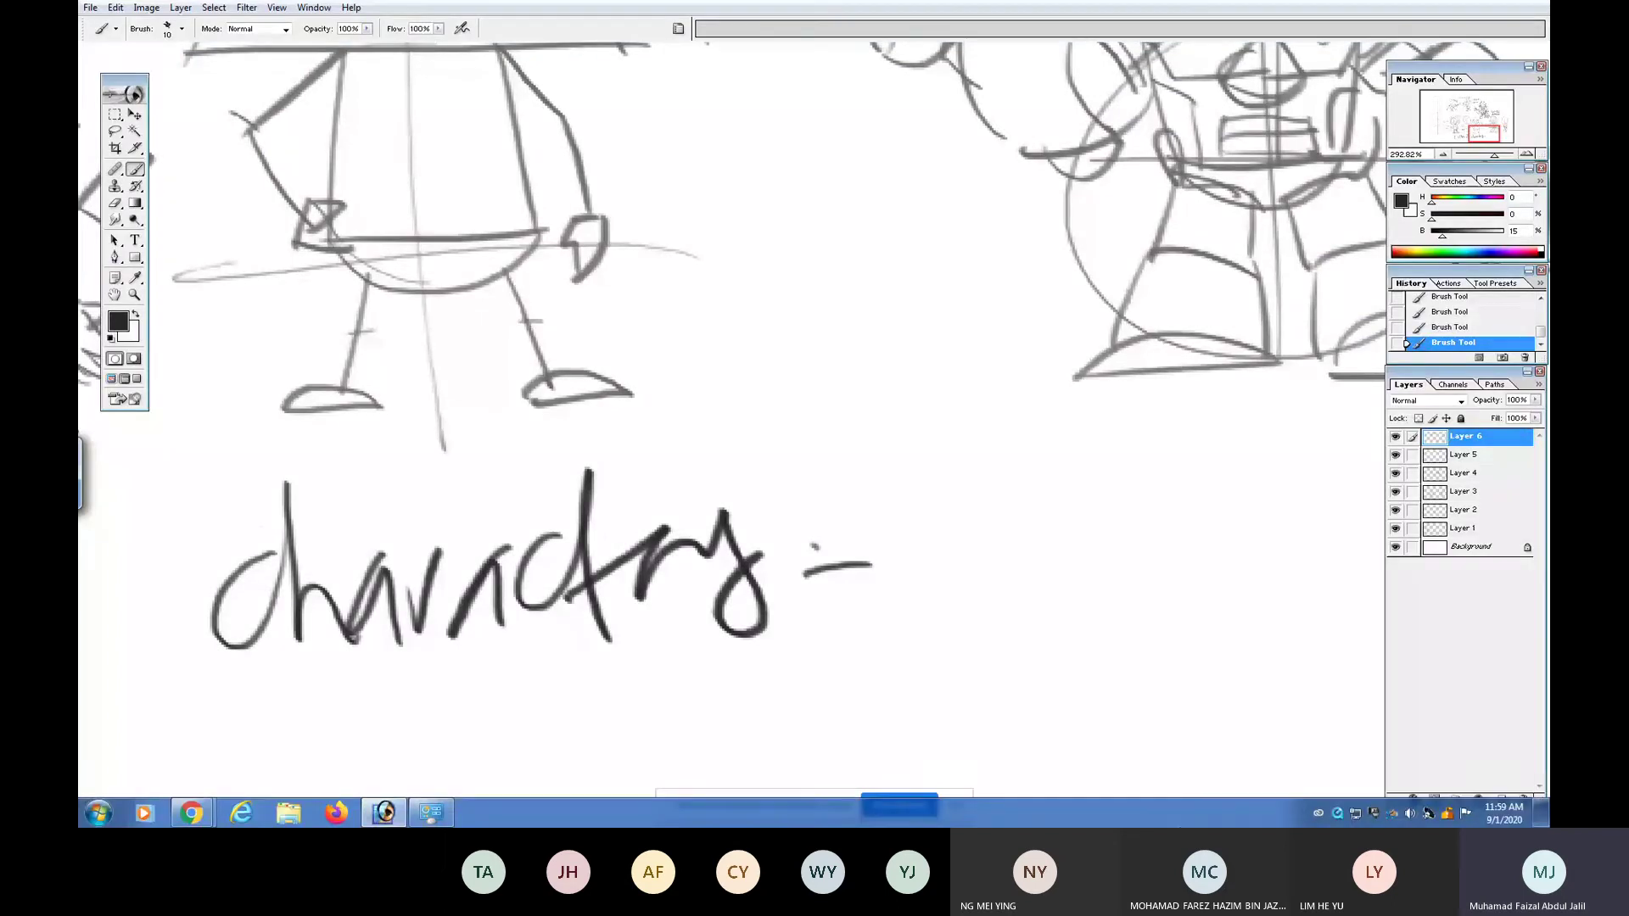
{"action": "key", "text": "Tab"}
{"action": "left_click_drag", "start_coordinate": [931, 442], "coordinate": [948, 573]}
{"action": "left_click_drag", "start_coordinate": [1009, 412], "coordinate": [996, 649]}
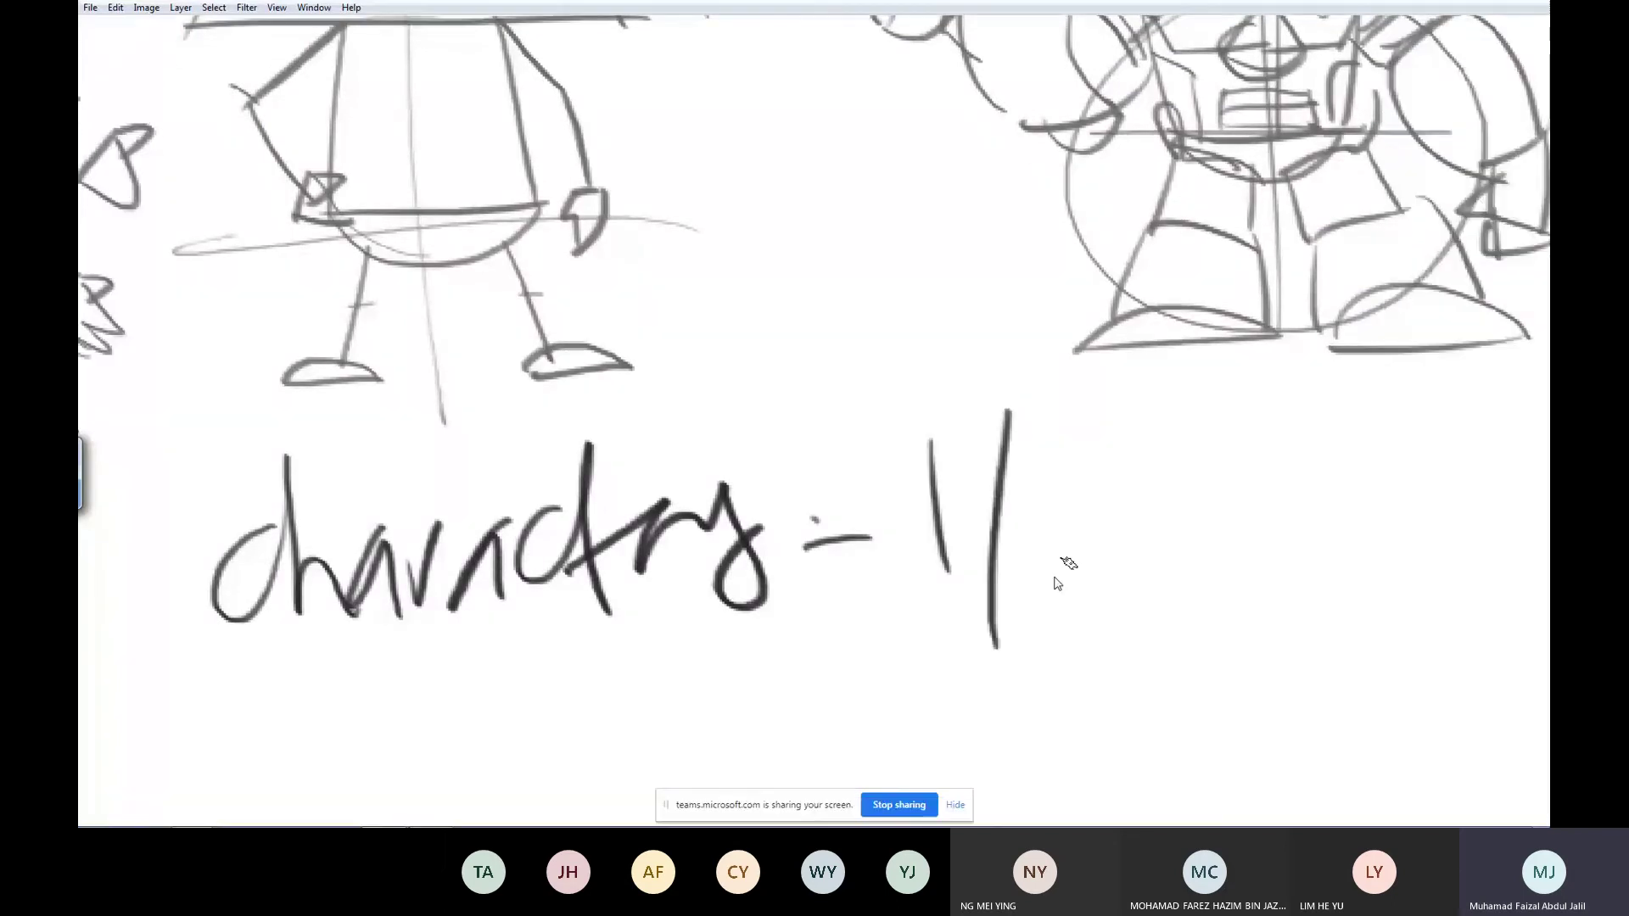
{"action": "left_click_drag", "start_coordinate": [1093, 446], "coordinate": [1082, 626]}
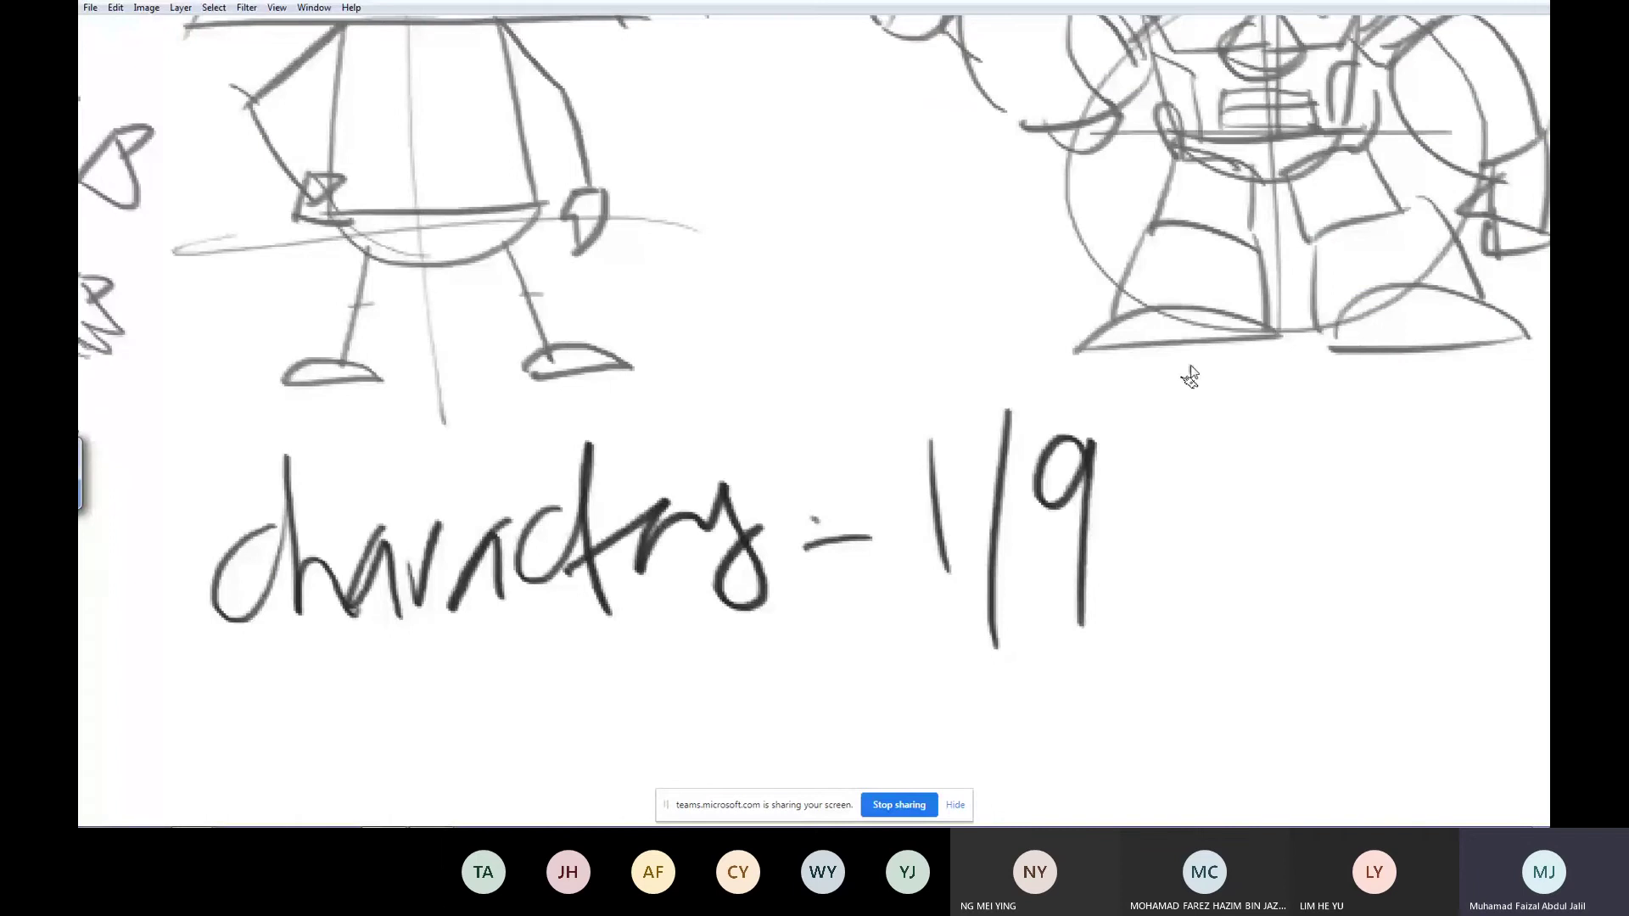
{"action": "left_click_drag", "start_coordinate": [1191, 367], "coordinate": [1167, 662]}
{"action": "mouse_move", "coordinate": [1212, 465]}
{"action": "left_mouse_down"}
{"action": "mouse_move", "coordinate": [1235, 574]}
{"action": "mouse_move", "coordinate": [1311, 479]}
{"action": "mouse_move", "coordinate": [1391, 584]}
{"action": "left_mouse_up"}
{"action": "left_click_drag", "start_coordinate": [1434, 471], "coordinate": [1404, 509]}
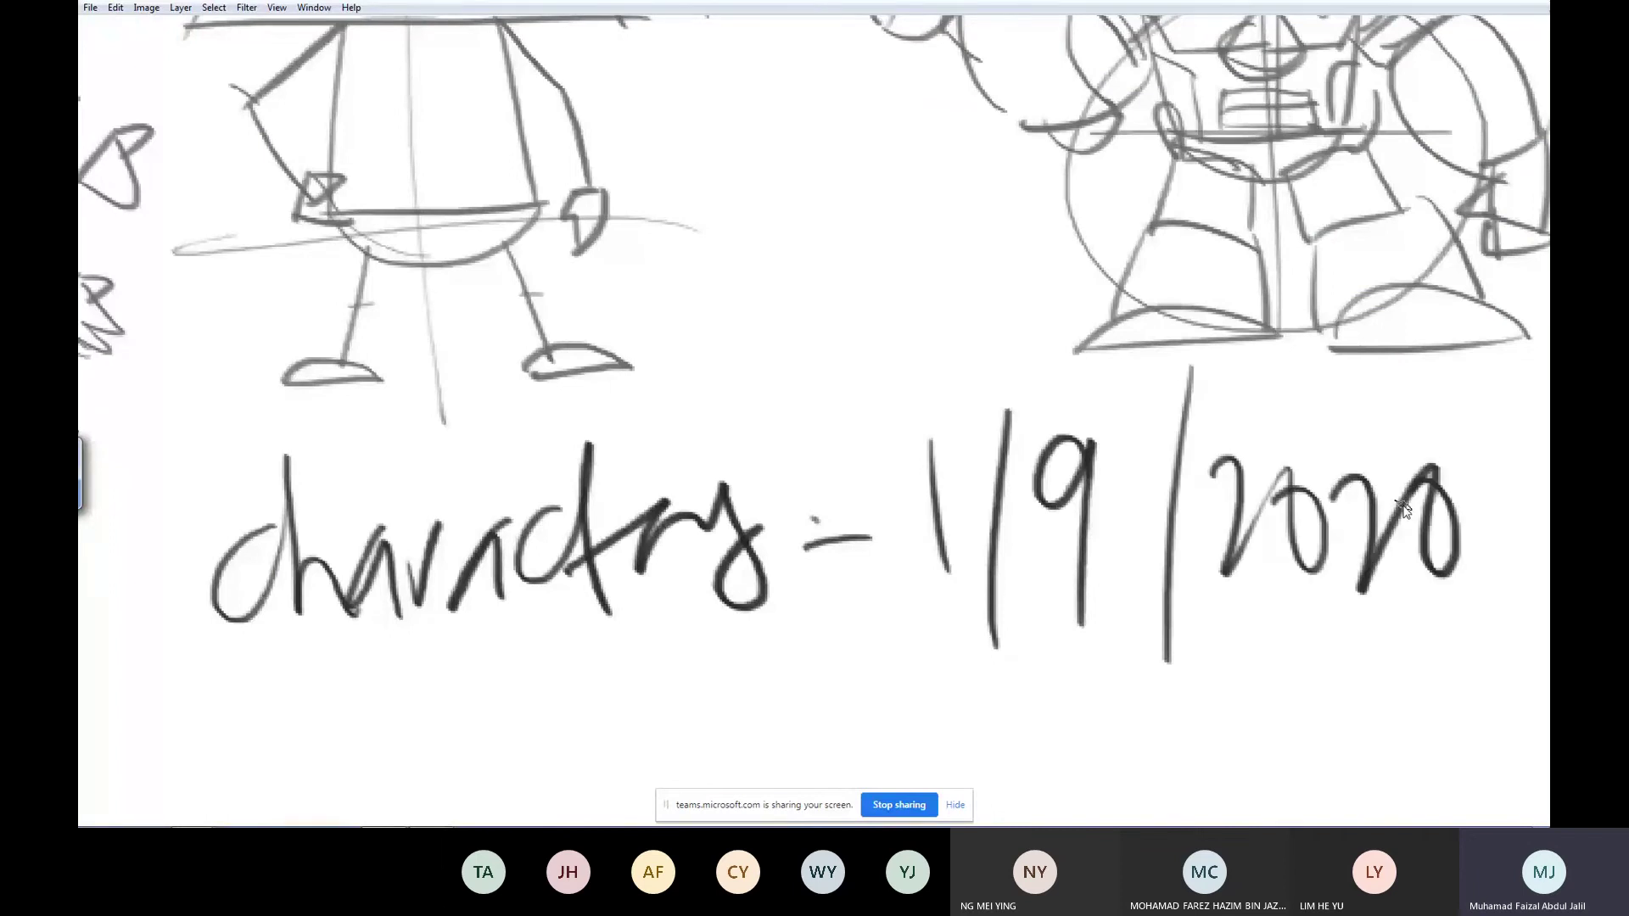
{"action": "key", "text": "ctrl+0"}
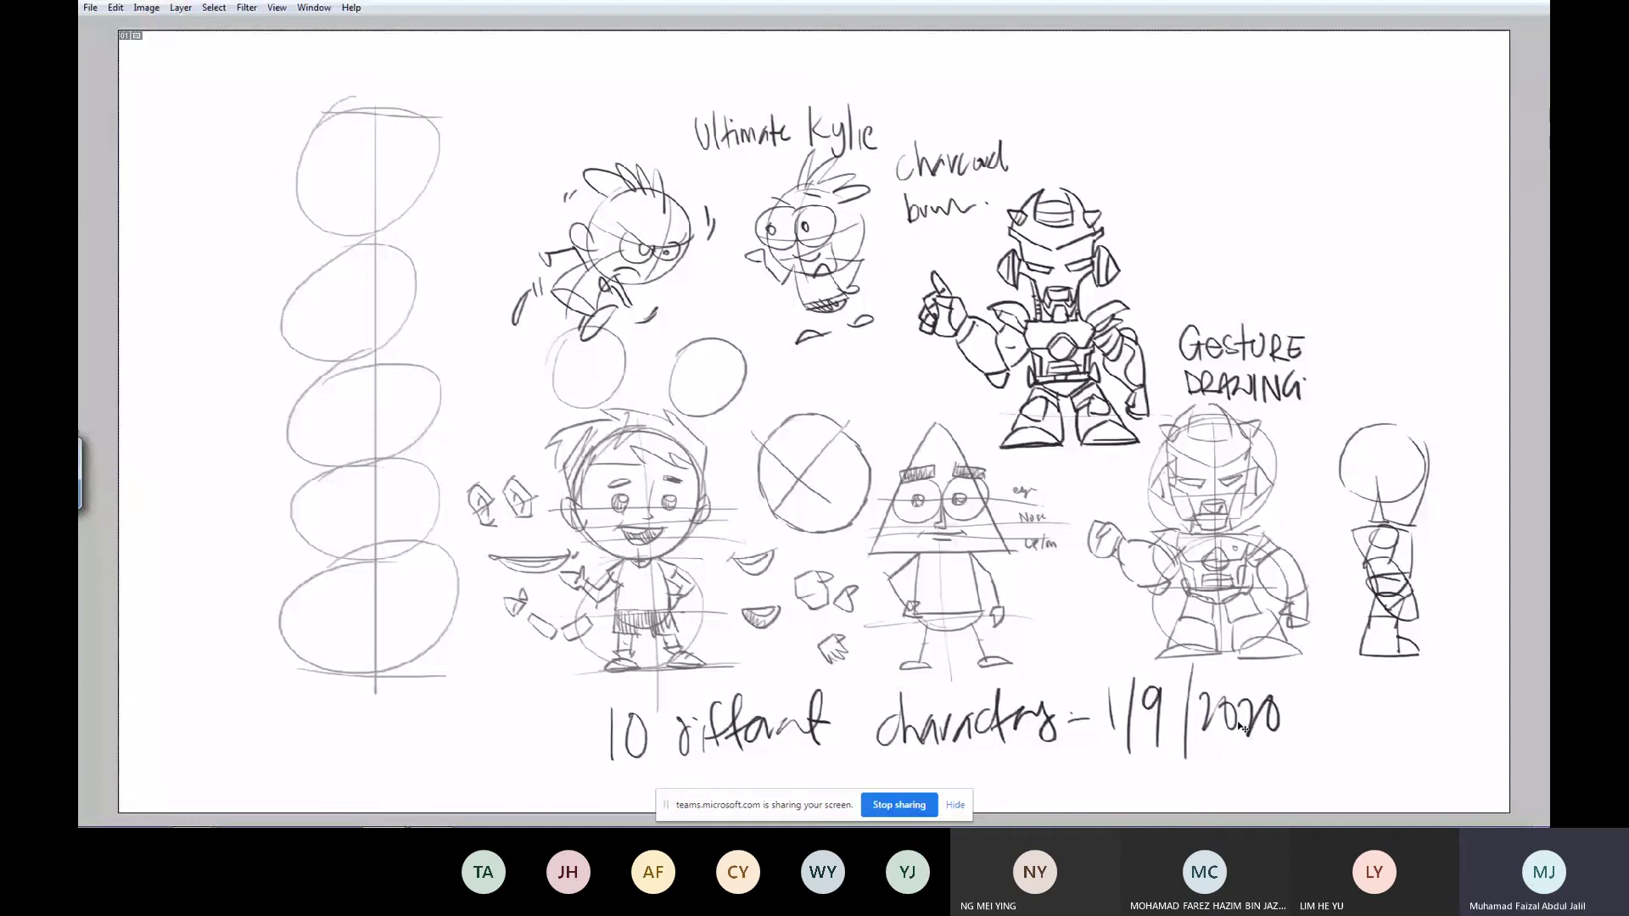
- Add a dash after the date and handwrite "submit on" in two lines beside it
{"action": "left_click_drag", "start_coordinate": [1040, 603], "coordinate": [1405, 801]}
{"action": "left_click_drag", "start_coordinate": [1064, 462], "coordinate": [1109, 457]}
{"action": "key", "text": "Tab"}
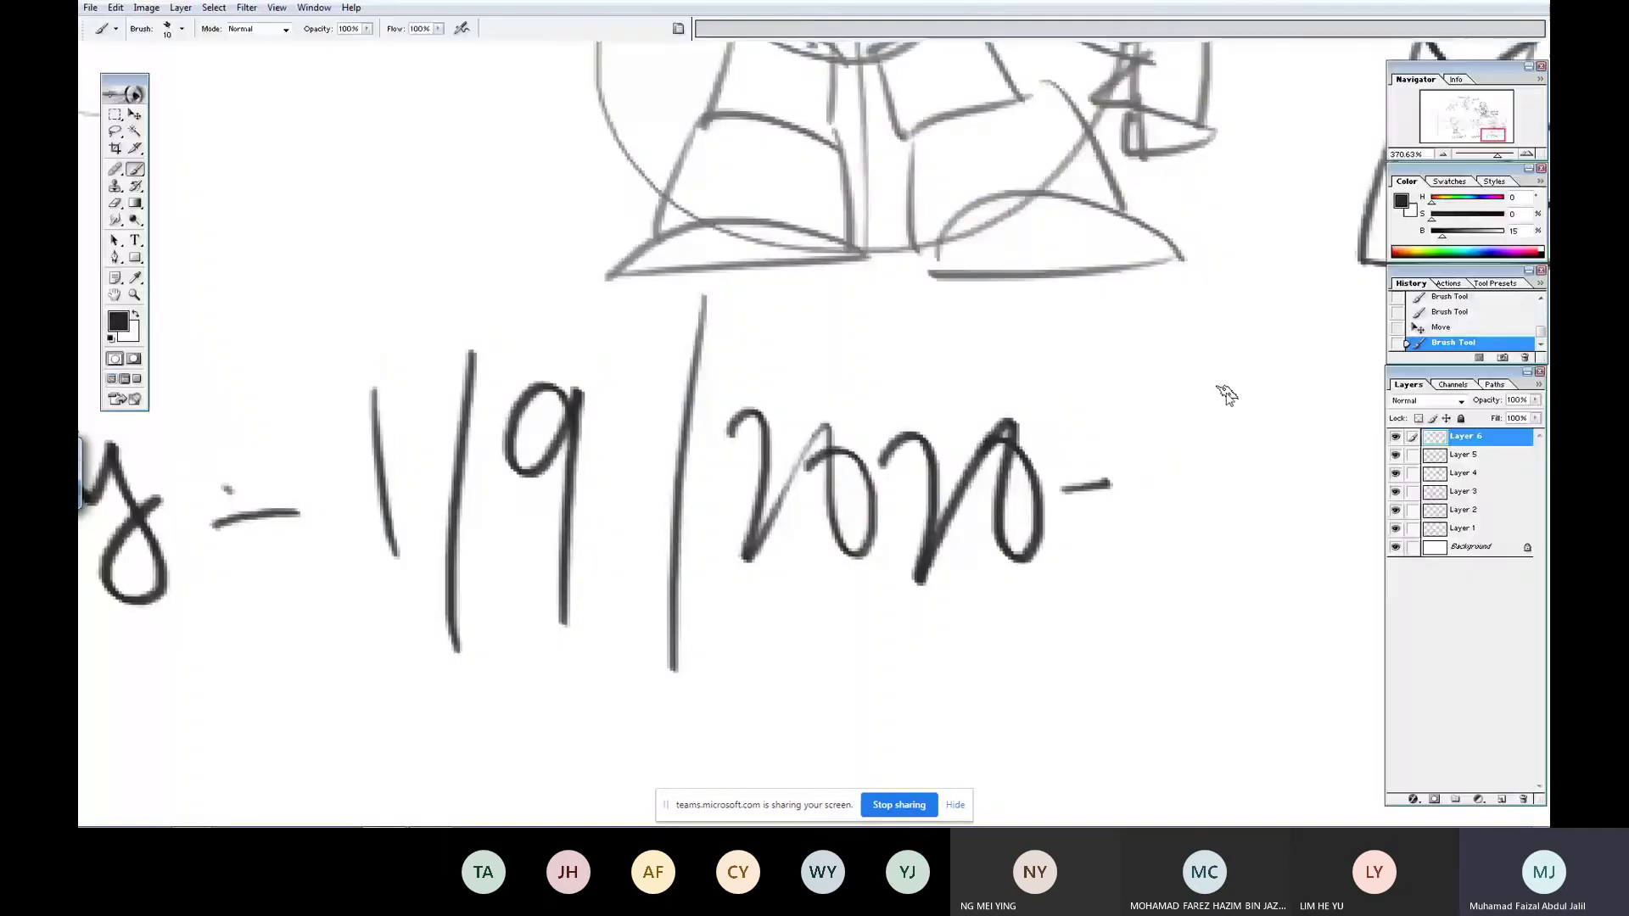
{"action": "key", "text": "Tab"}
{"action": "mouse_move", "coordinate": [1222, 356]}
{"action": "left_mouse_down"}
{"action": "mouse_move", "coordinate": [1284, 429]}
{"action": "mouse_move", "coordinate": [1306, 407]}
{"action": "mouse_move", "coordinate": [1382, 445]}
{"action": "left_mouse_up"}
{"action": "left_click_drag", "start_coordinate": [1398, 387], "coordinate": [1405, 459]}
{"action": "left_click_drag", "start_coordinate": [1419, 336], "coordinate": [1435, 463]}
{"action": "left_click_drag", "start_coordinate": [1390, 395], "coordinate": [1455, 386]}
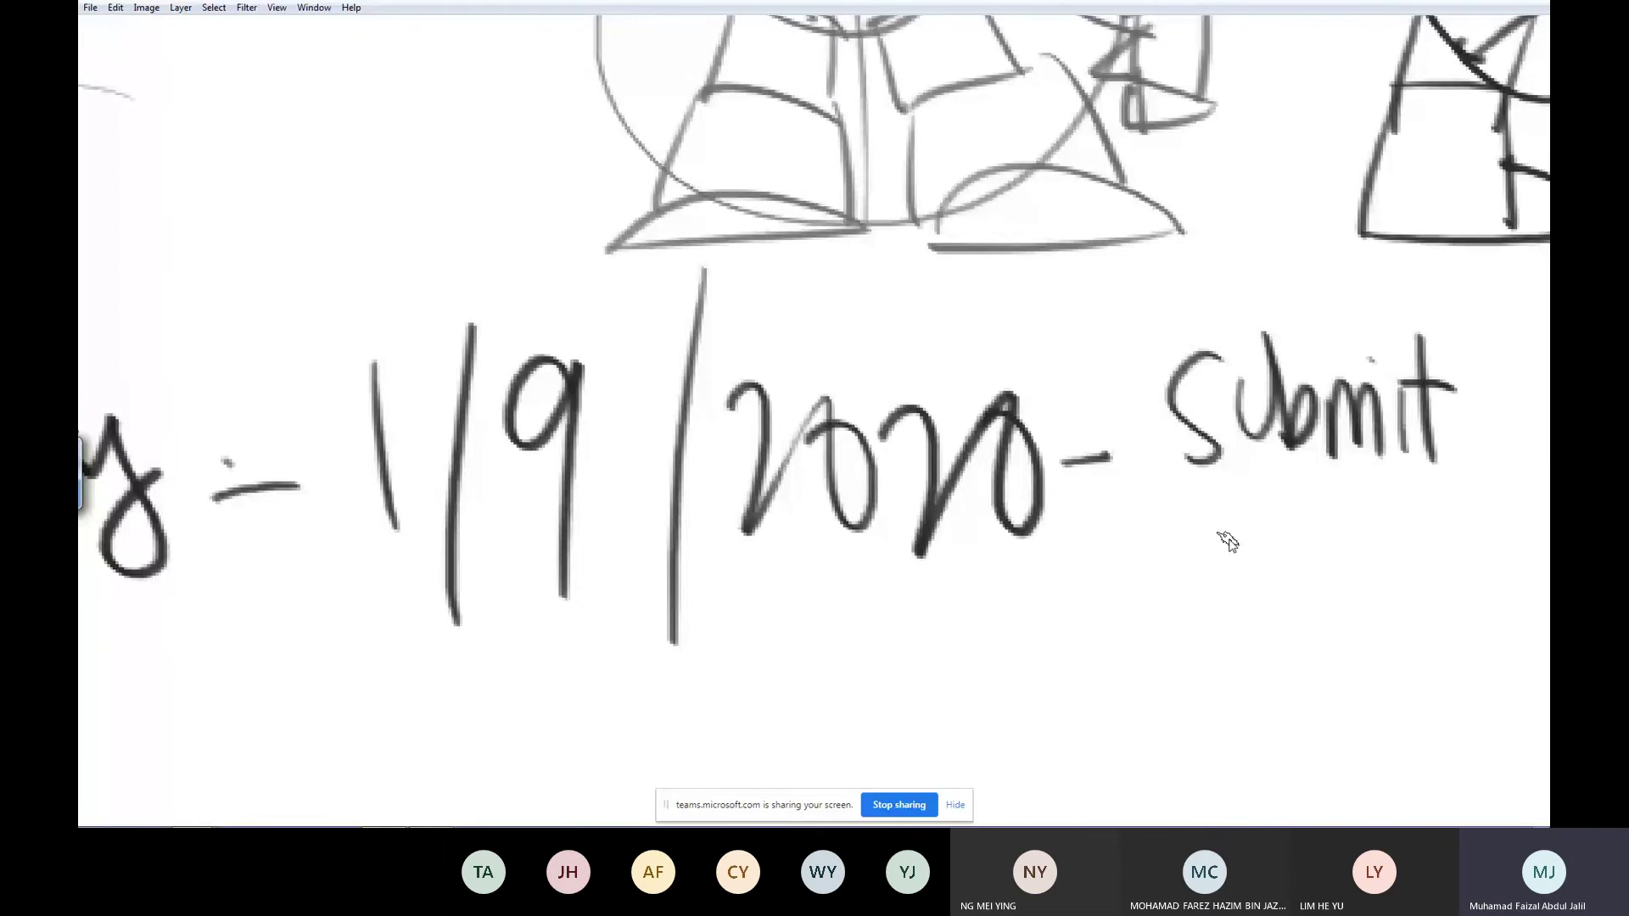
{"action": "mouse_move", "coordinate": [1232, 505]}
{"action": "left_mouse_down"}
{"action": "mouse_move", "coordinate": [1228, 560]}
{"action": "mouse_move", "coordinate": [1232, 509]}
{"action": "left_mouse_up"}
{"action": "left_click_drag", "start_coordinate": [1258, 503], "coordinate": [1297, 562]}
- Handwrite "FRIDAY" in capital letters beneath "submit on"
{"action": "mouse_move", "coordinate": [1127, 746]}
{"action": "left_mouse_down"}
{"action": "mouse_move", "coordinate": [1088, 629]}
{"action": "mouse_move", "coordinate": [1158, 634]}
{"action": "left_mouse_up"}
{"action": "mouse_move", "coordinate": [1103, 700]}
{"action": "left_mouse_down"}
{"action": "mouse_move", "coordinate": [1184, 679]}
{"action": "mouse_move", "coordinate": [1210, 734]}
{"action": "left_mouse_up"}
{"action": "mouse_move", "coordinate": [1213, 671]}
{"action": "left_mouse_down"}
{"action": "mouse_move", "coordinate": [1222, 732]}
{"action": "mouse_move", "coordinate": [1277, 722]}
{"action": "mouse_move", "coordinate": [1314, 656]}
{"action": "mouse_move", "coordinate": [1345, 687]}
{"action": "left_mouse_up"}
{"action": "left_click_drag", "start_coordinate": [1383, 620], "coordinate": [1328, 764]}
{"action": "left_click_drag", "start_coordinate": [1310, 272], "coordinate": [1329, 247]}
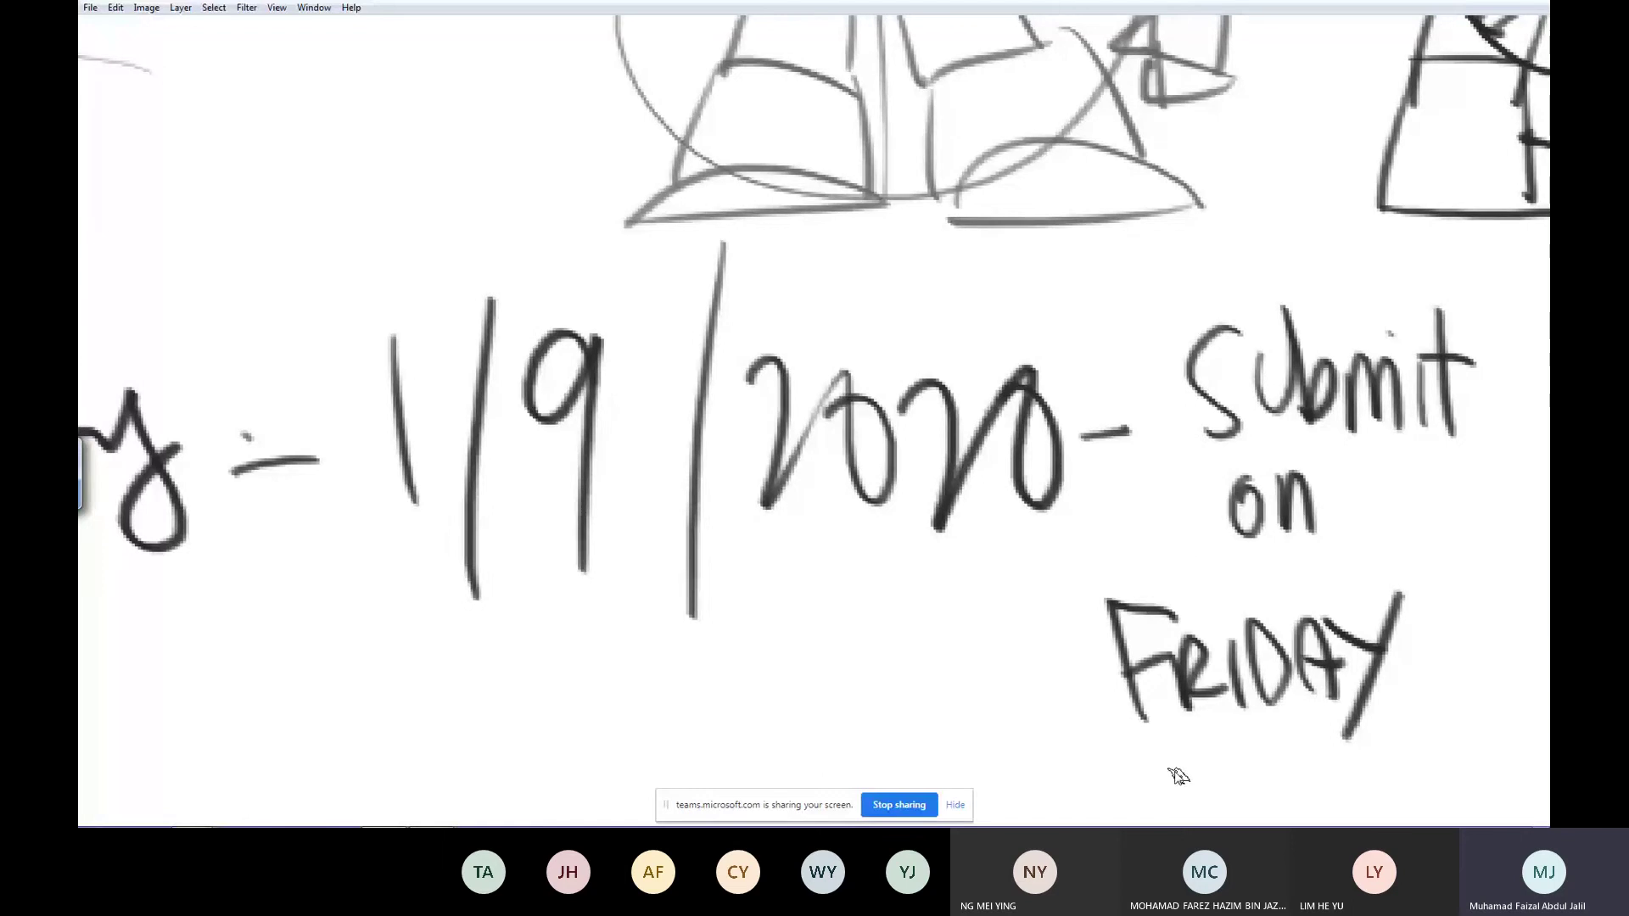
- Check the system calendar for the date of the coming Friday
{"action": "key", "text": "Tab"}
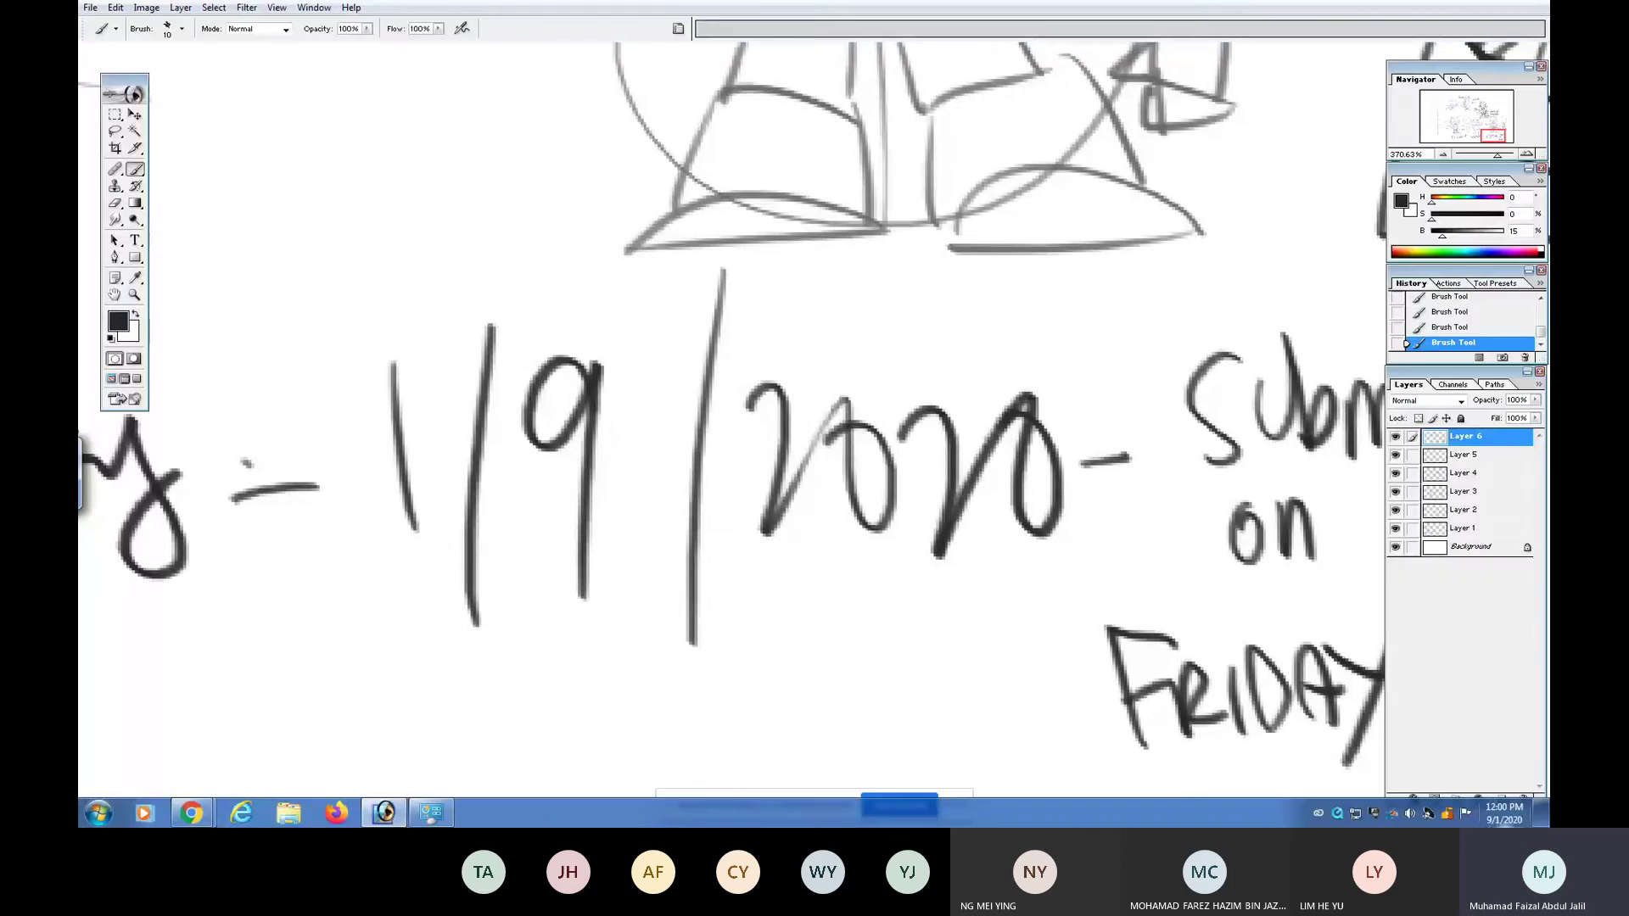
{"action": "left_click", "coordinate": [1500, 819]}
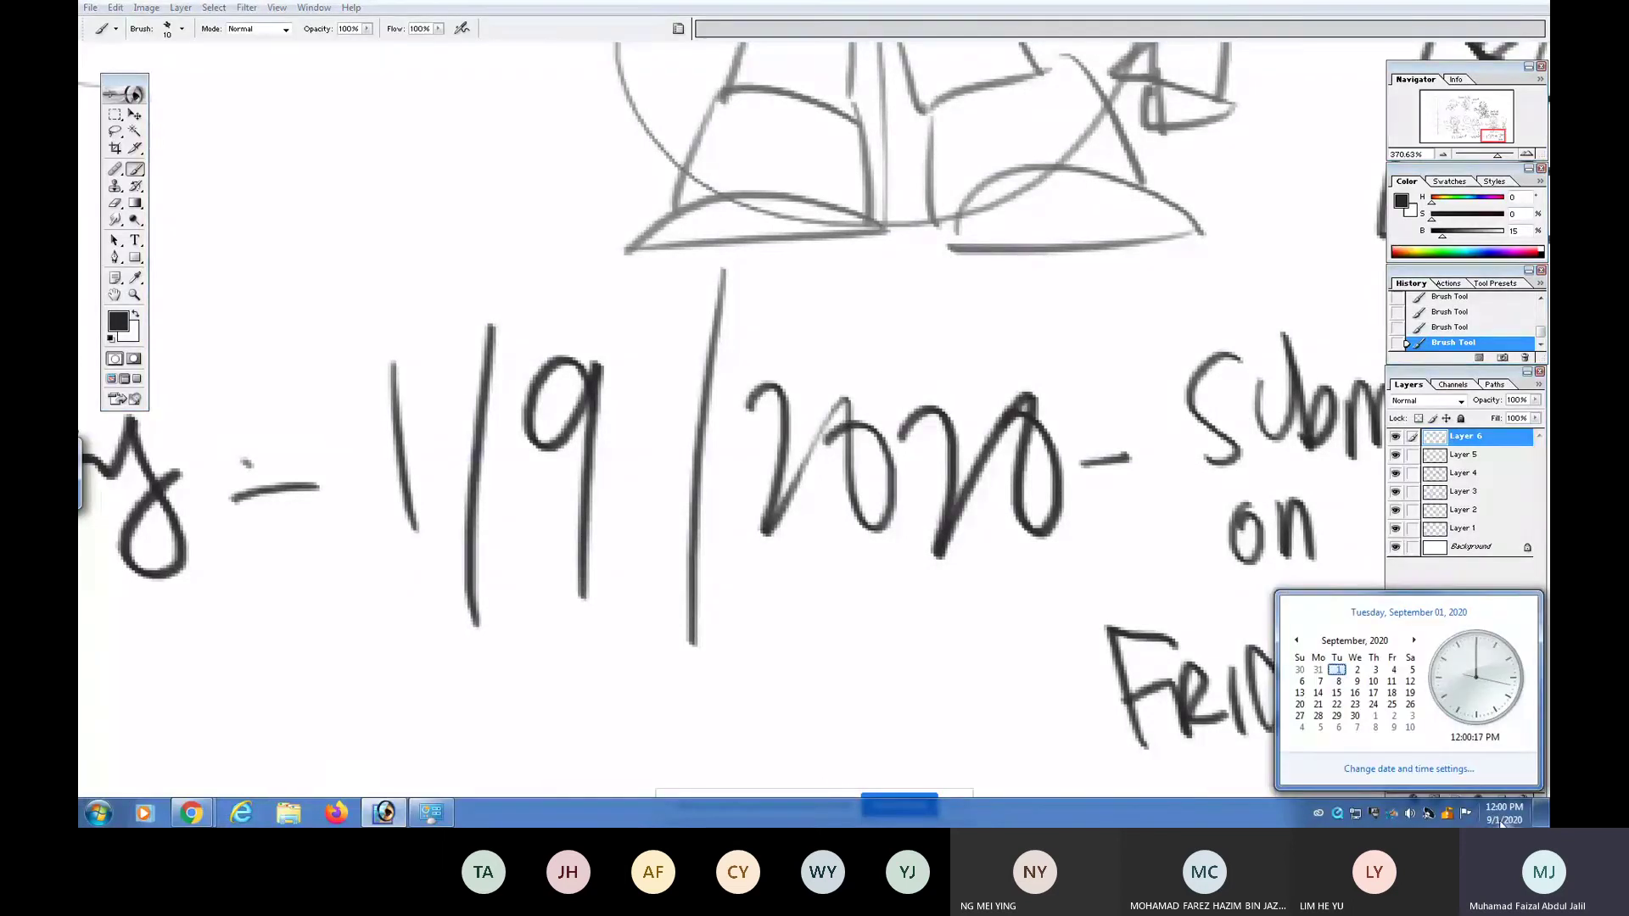
{"action": "left_click", "coordinate": [1501, 820]}
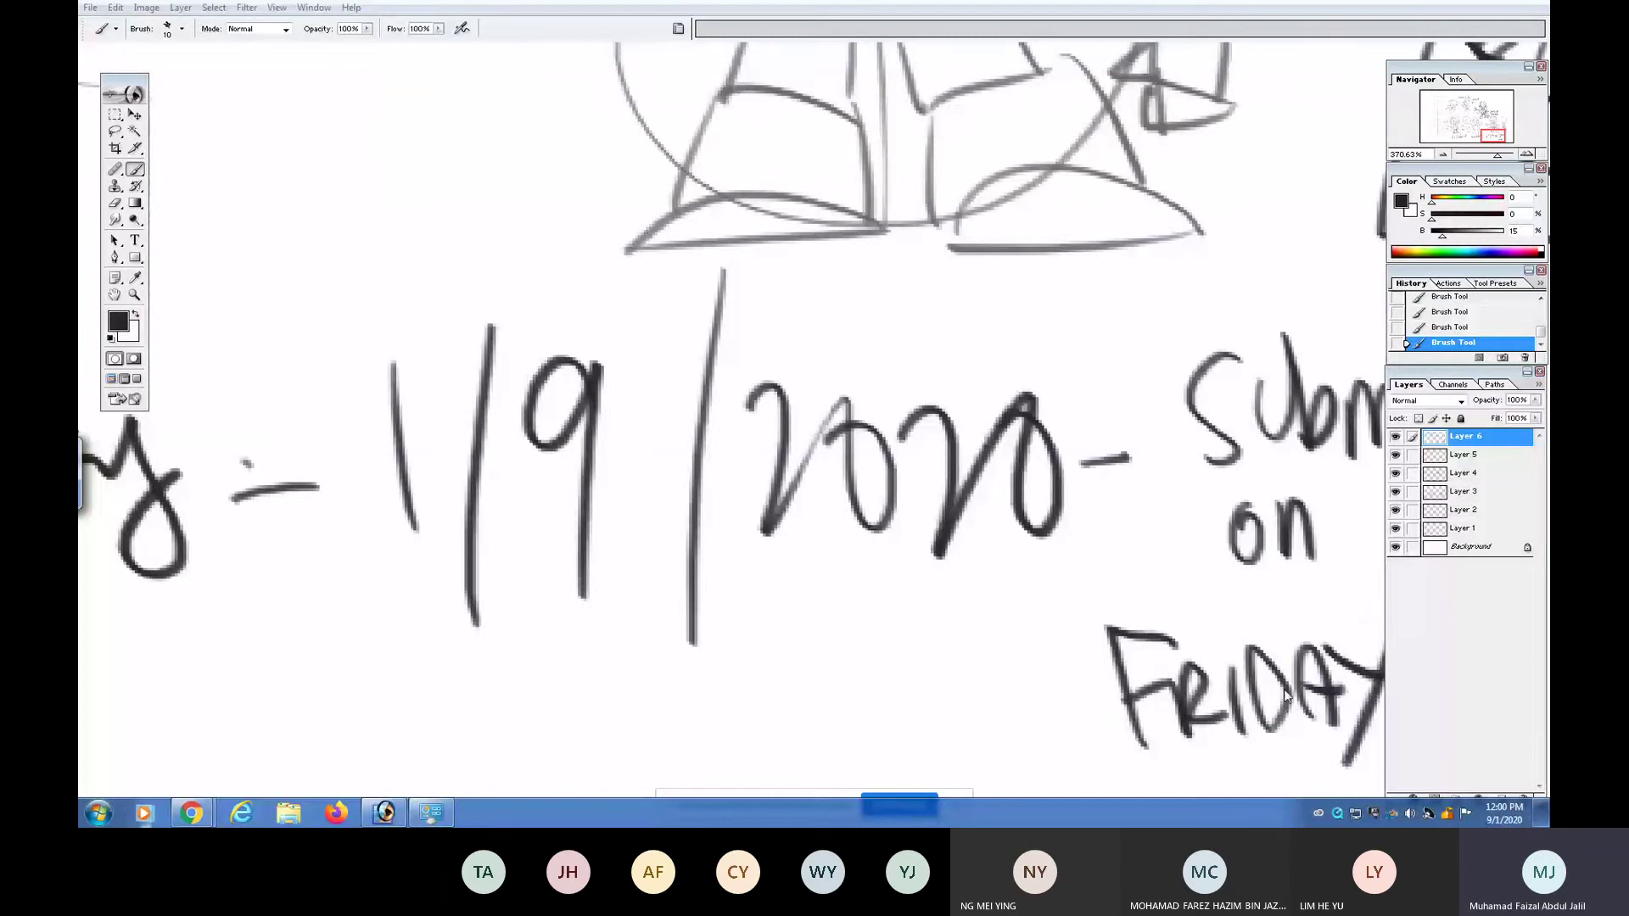
{"action": "key", "text": "Tab"}
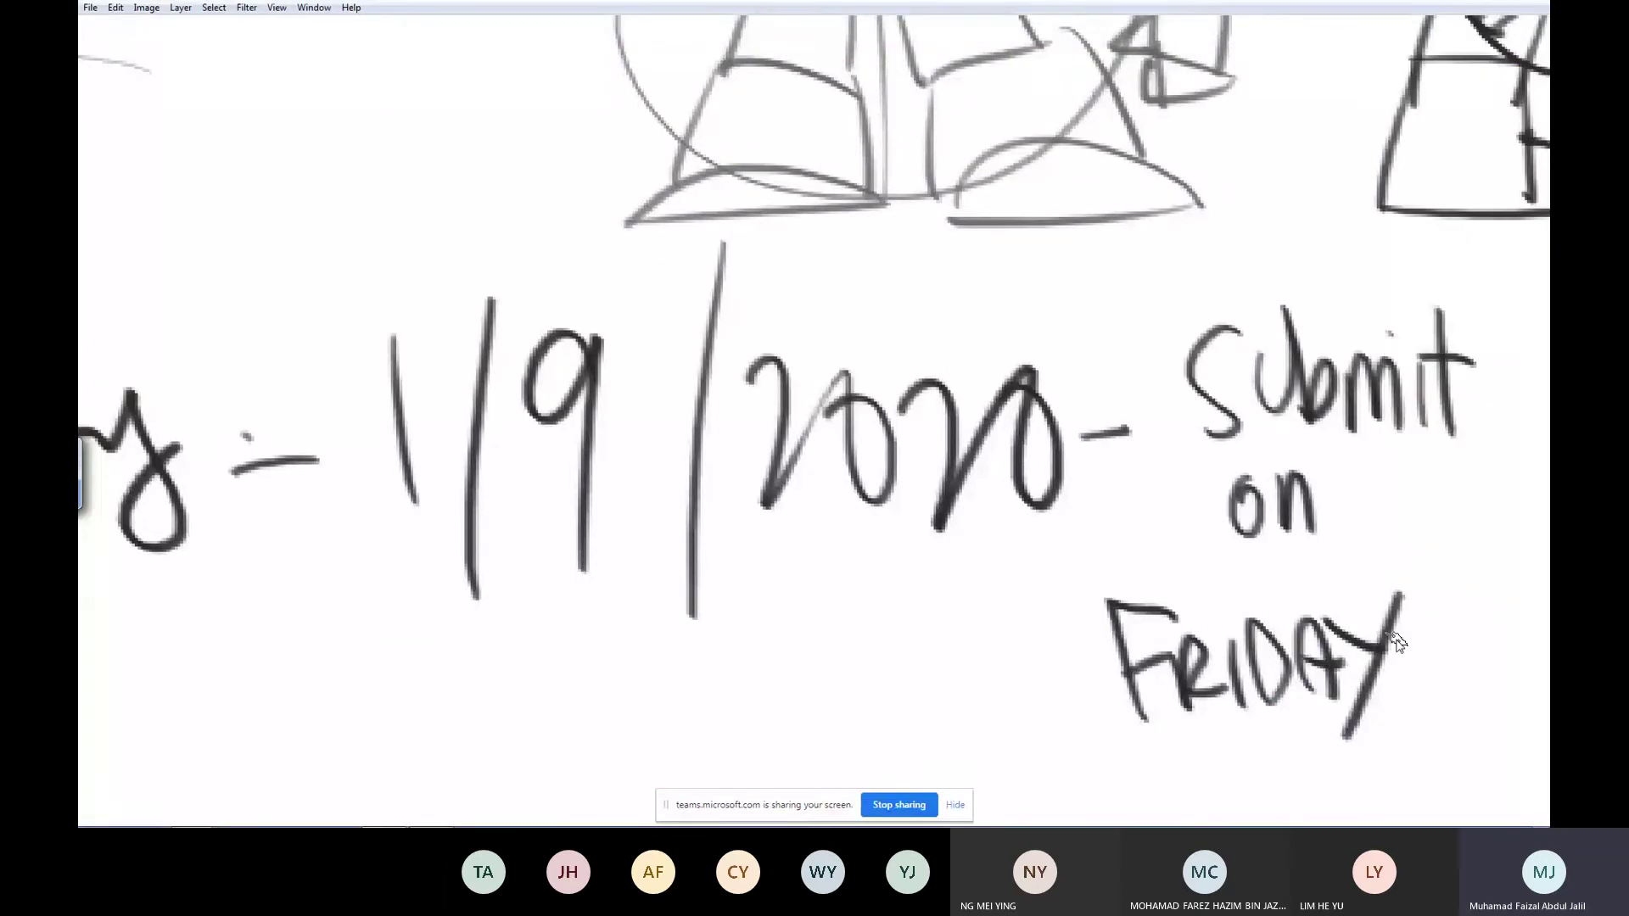
- Handwrite the deadline "4/9/2020" beneath "FRIDAY" and bring the whole canvas back into view
{"action": "left_click_drag", "start_coordinate": [1152, 736], "coordinate": [1184, 757]}
{"action": "left_click_drag", "start_coordinate": [1189, 745], "coordinate": [1195, 793]}
{"action": "mouse_move", "coordinate": [1235, 725]}
{"action": "left_mouse_down"}
{"action": "mouse_move", "coordinate": [1213, 802]}
{"action": "mouse_move", "coordinate": [1267, 727]}
{"action": "mouse_move", "coordinate": [1270, 794]}
{"action": "left_mouse_up"}
{"action": "mouse_move", "coordinate": [1320, 717]}
{"action": "left_mouse_down"}
{"action": "mouse_move", "coordinate": [1309, 811]}
{"action": "mouse_move", "coordinate": [1366, 793]}
{"action": "left_mouse_up"}
{"action": "mouse_move", "coordinate": [1375, 730]}
{"action": "left_mouse_down"}
{"action": "mouse_move", "coordinate": [1406, 771]}
{"action": "mouse_move", "coordinate": [1406, 727]}
{"action": "left_mouse_up"}
{"action": "key", "text": "ctrl+0"}
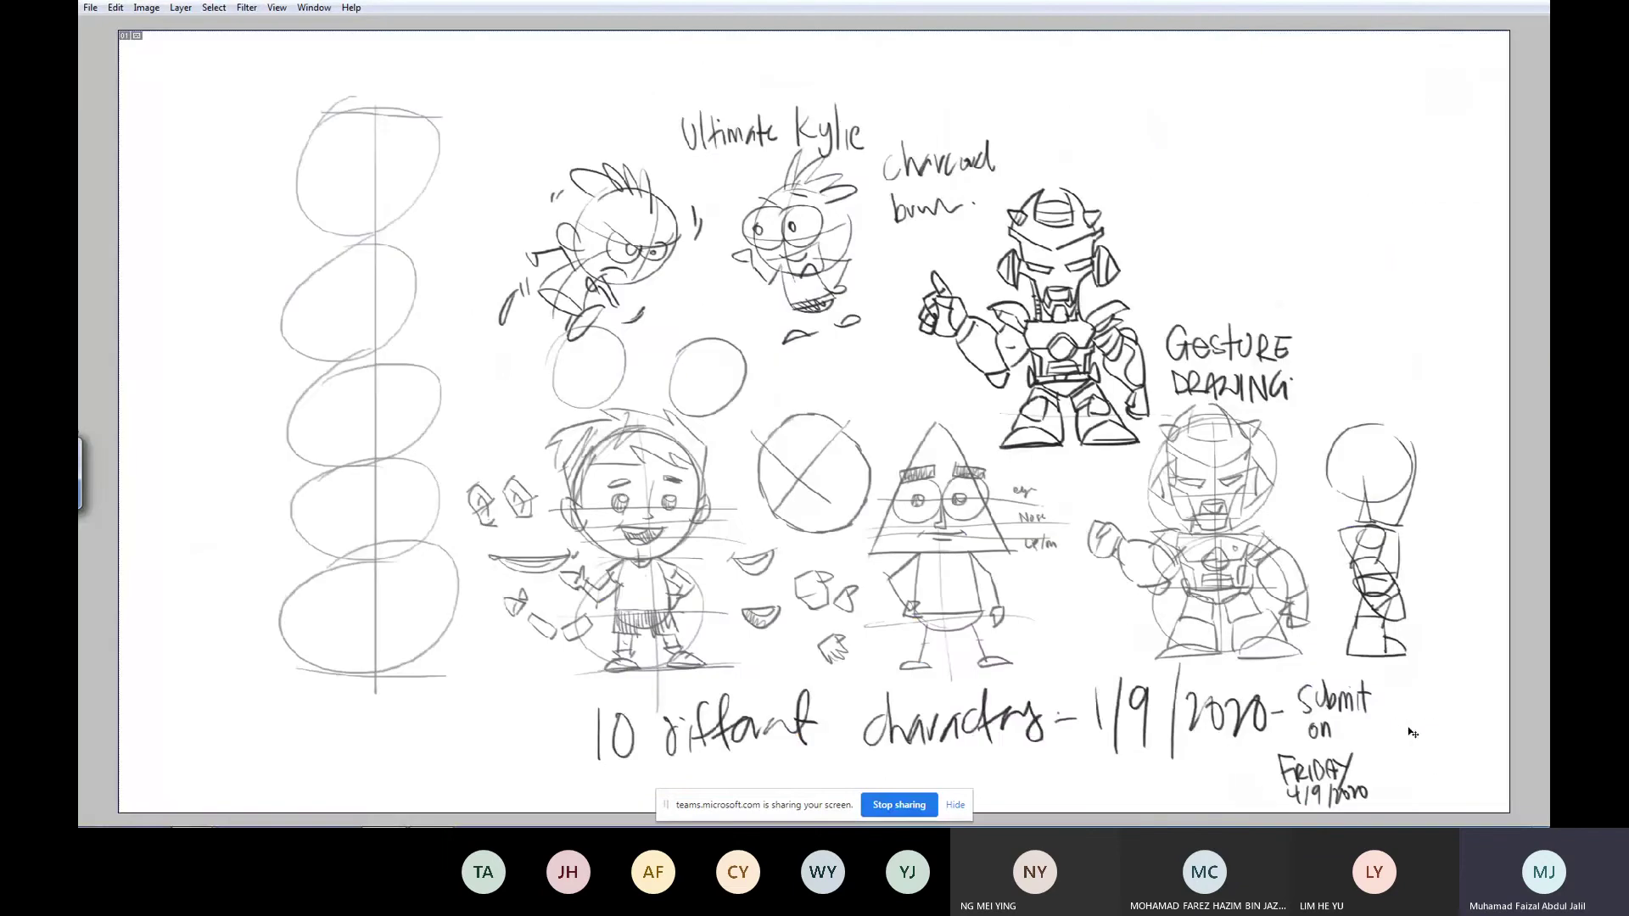
{"action": "key", "text": "ctrl+minus"}
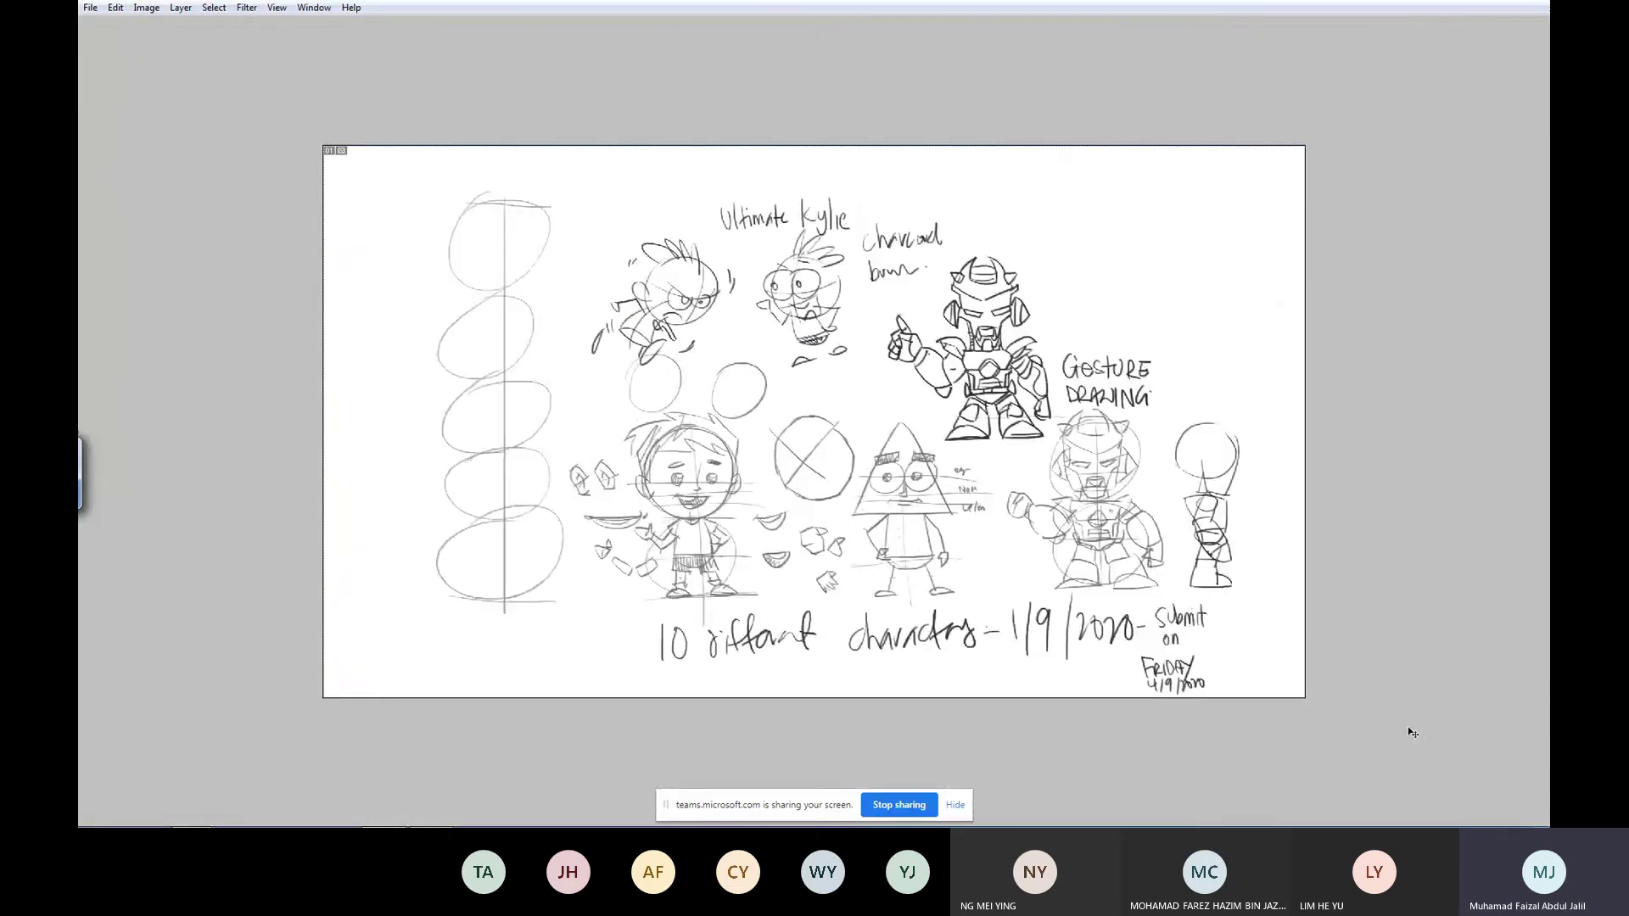
- Start opening a file and browse to the week1 folder inside AF2020_demo in TaylorsUni
{"action": "key", "text": "Tab"}
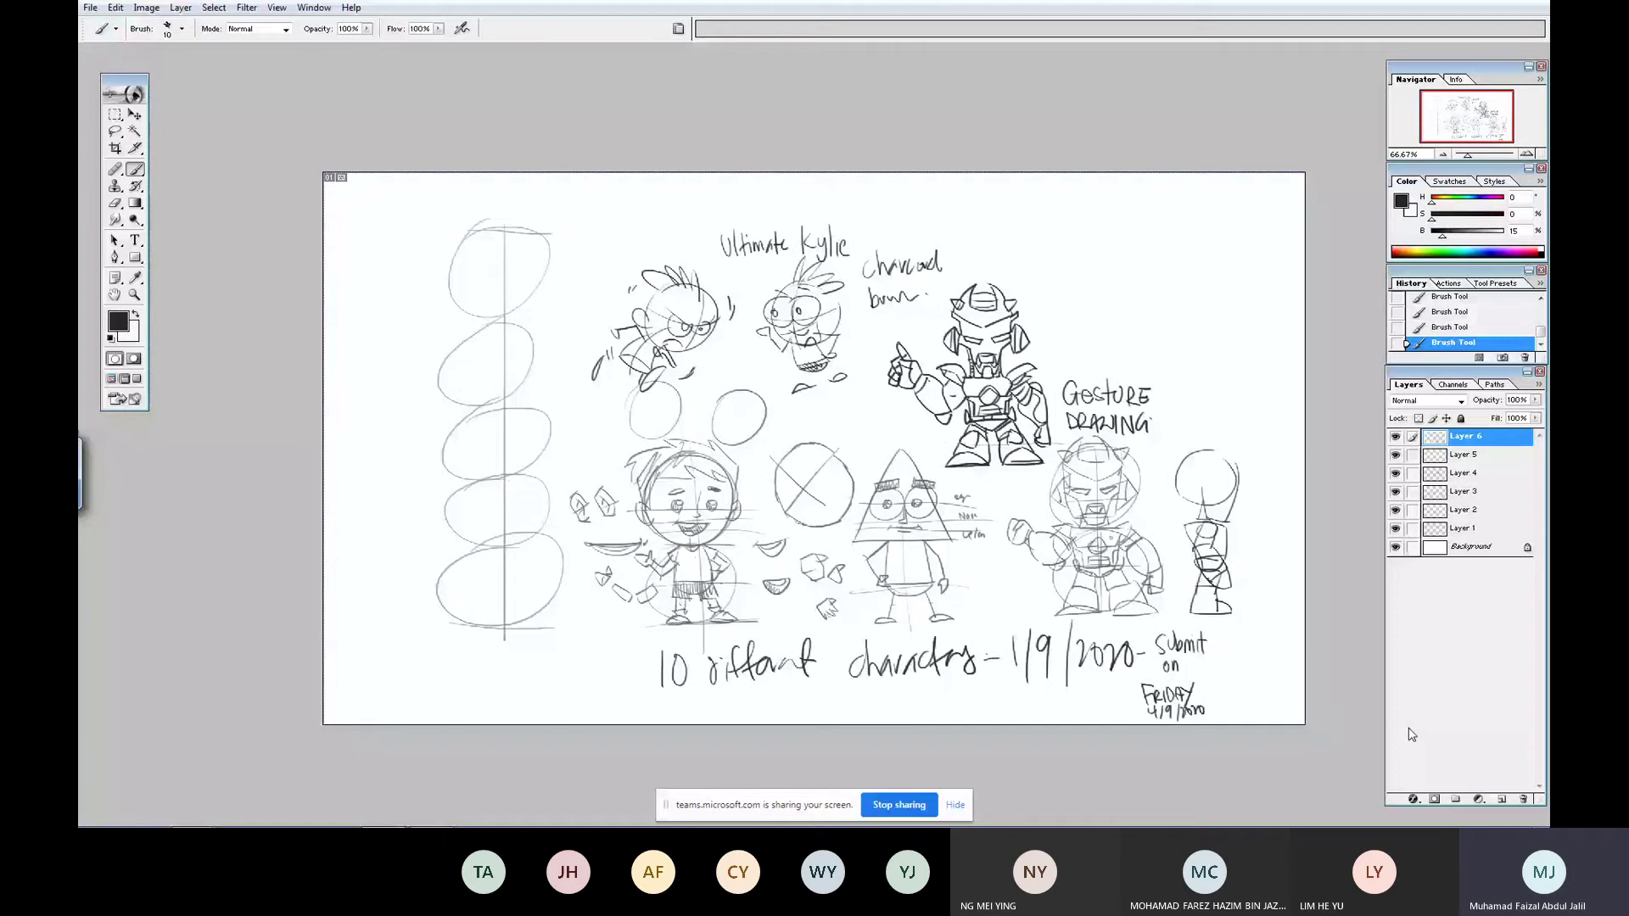
{"action": "mouse_move", "coordinate": [1400, 826]}
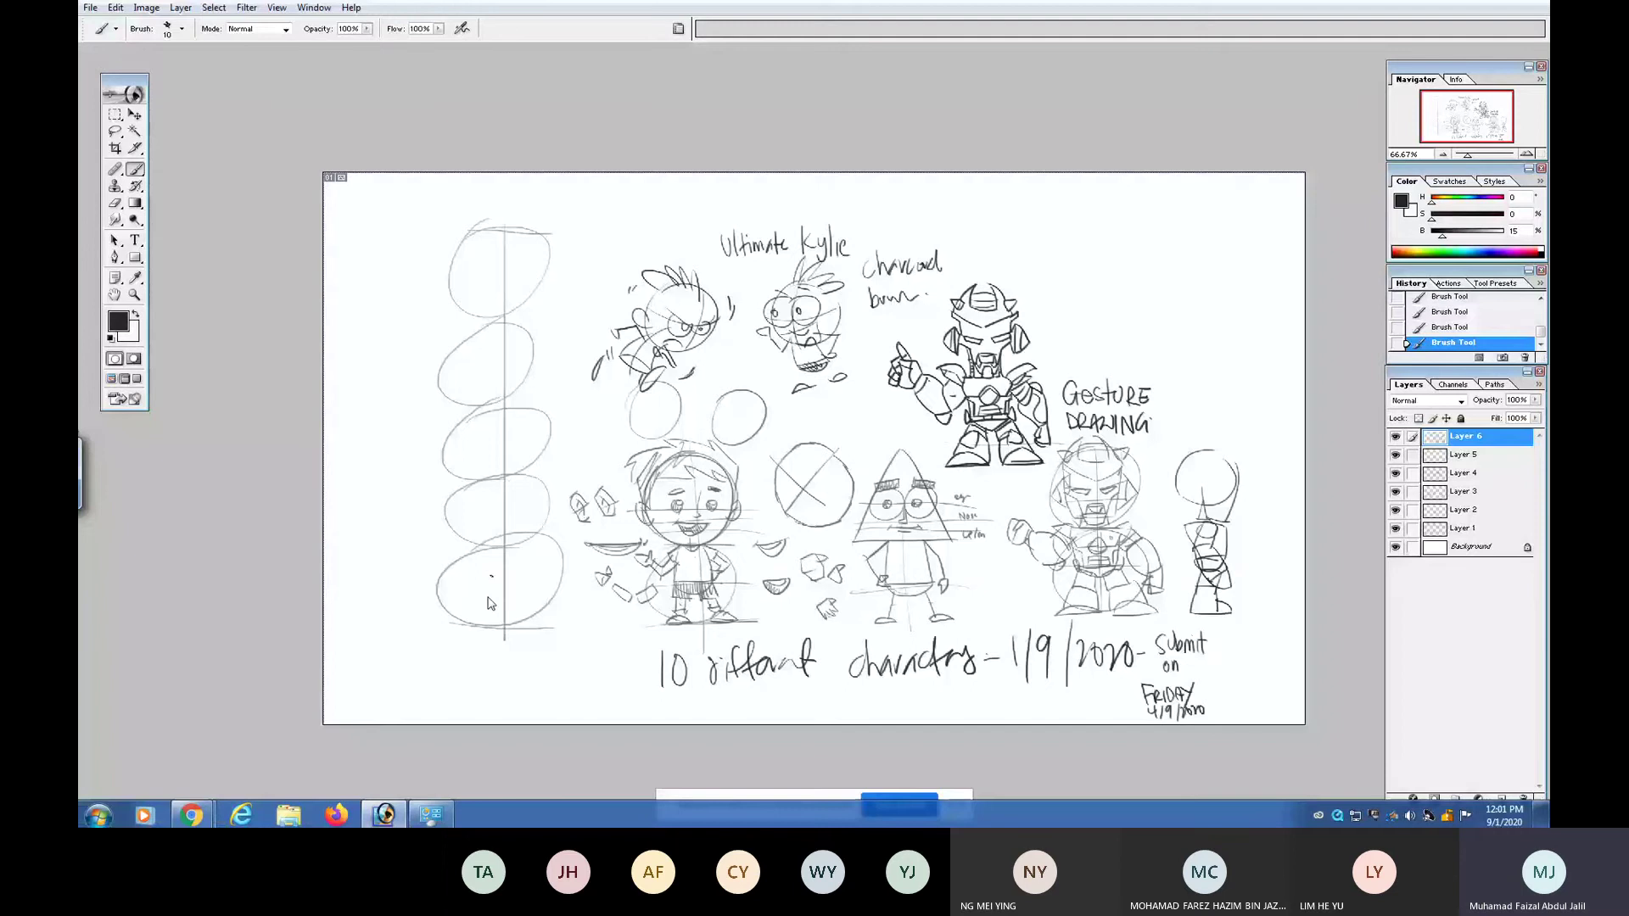
{"action": "key", "text": "ctrl+o"}
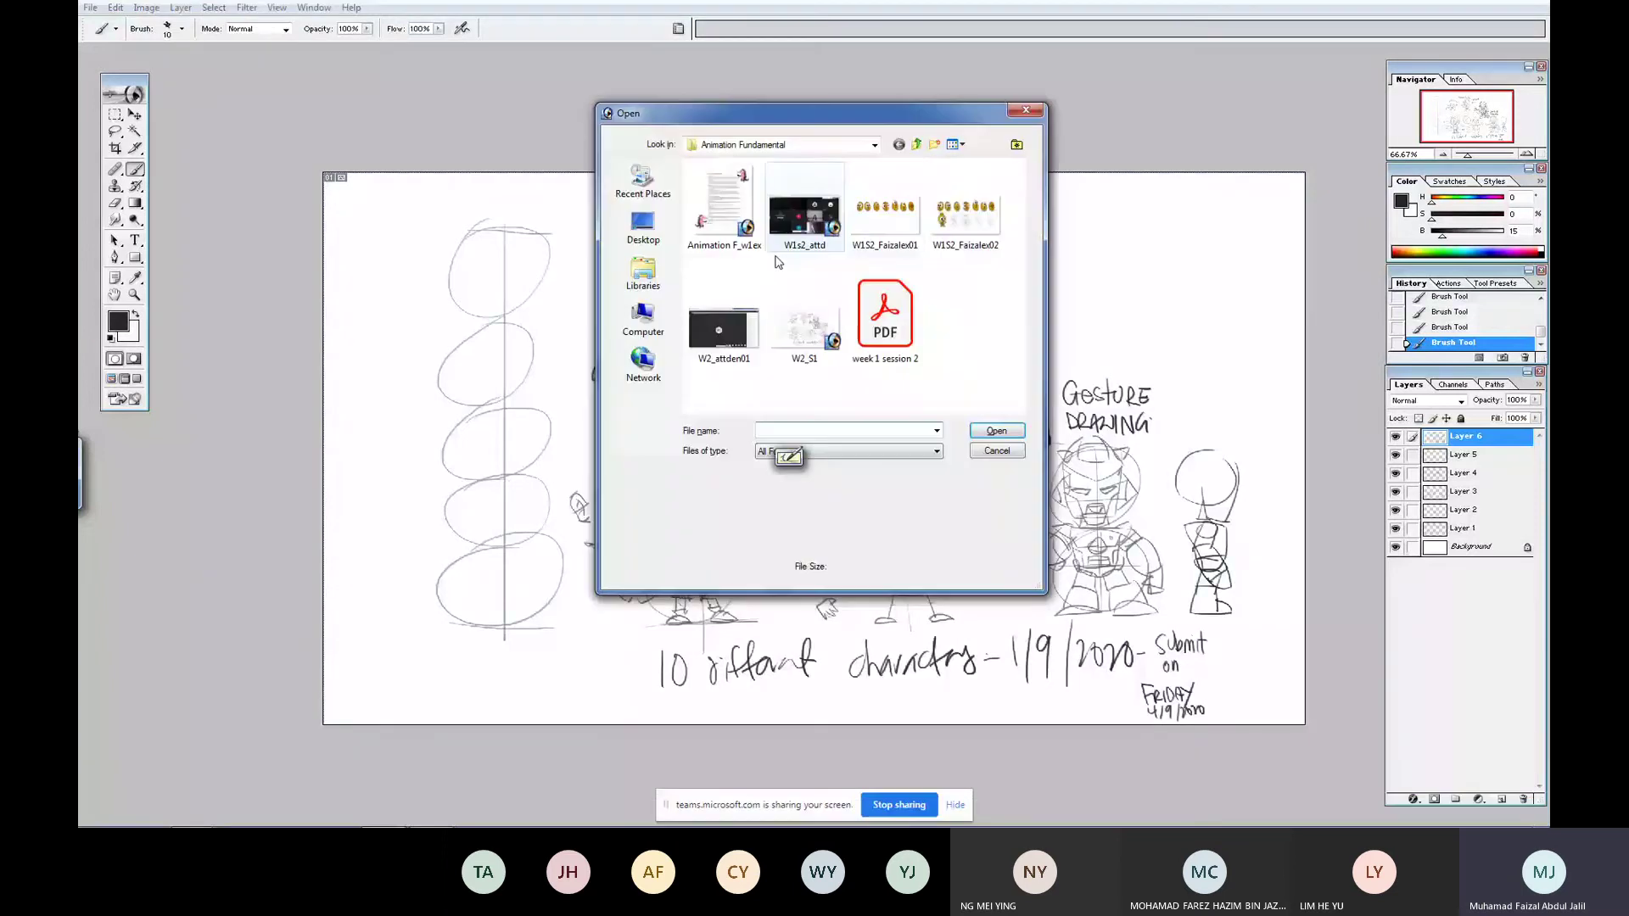
{"action": "left_click", "coordinate": [918, 144]}
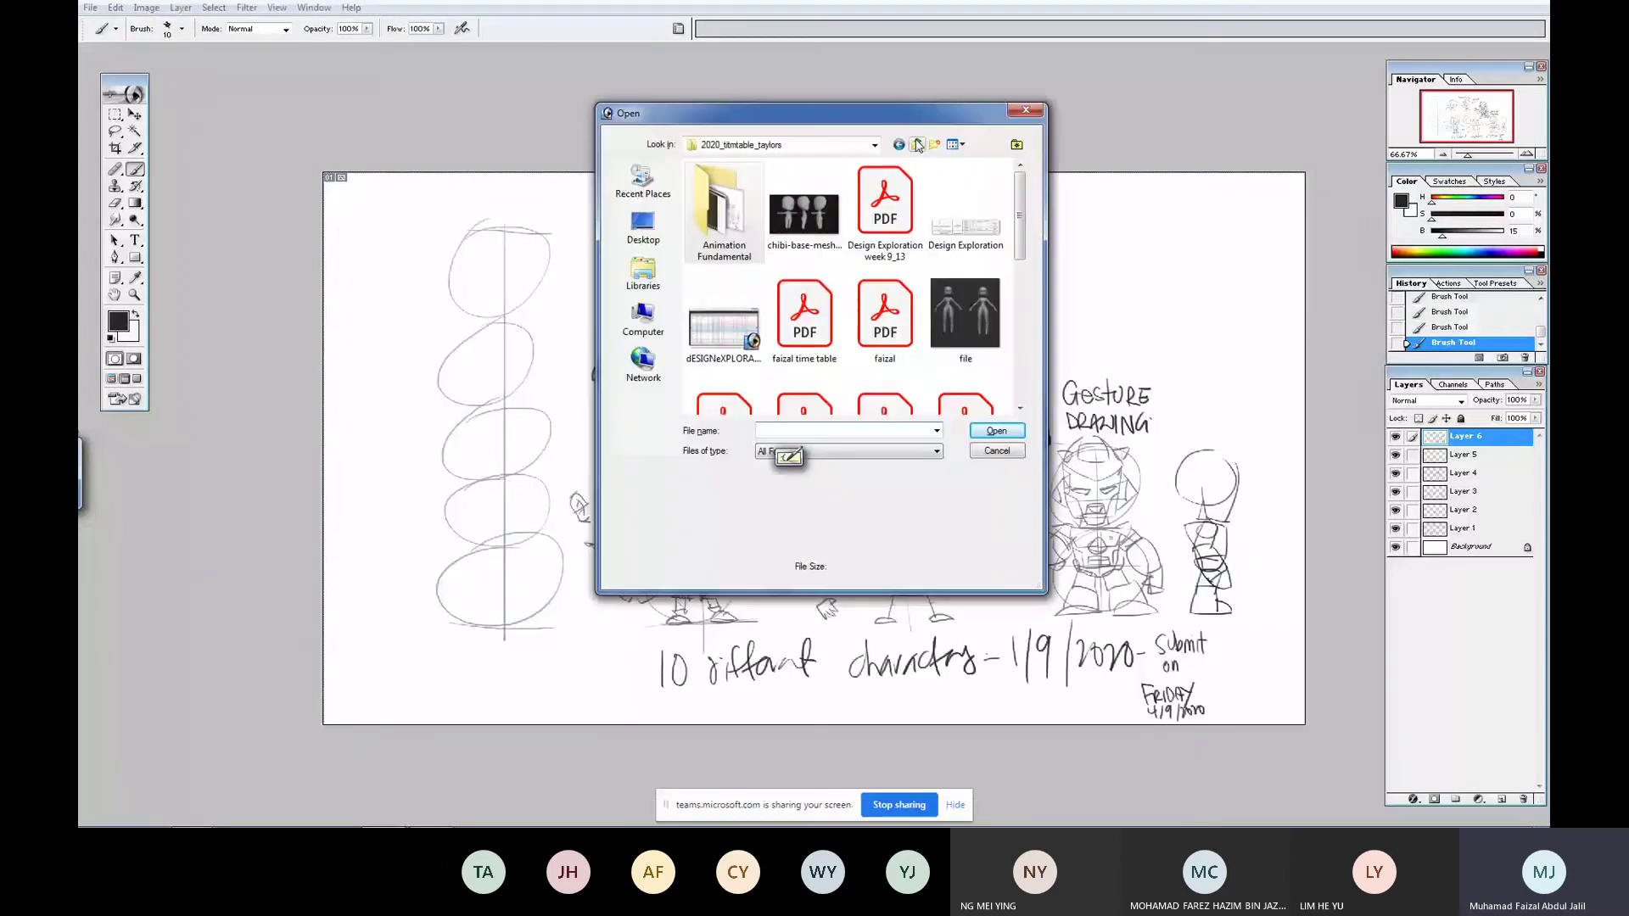
{"action": "left_click", "coordinate": [917, 144]}
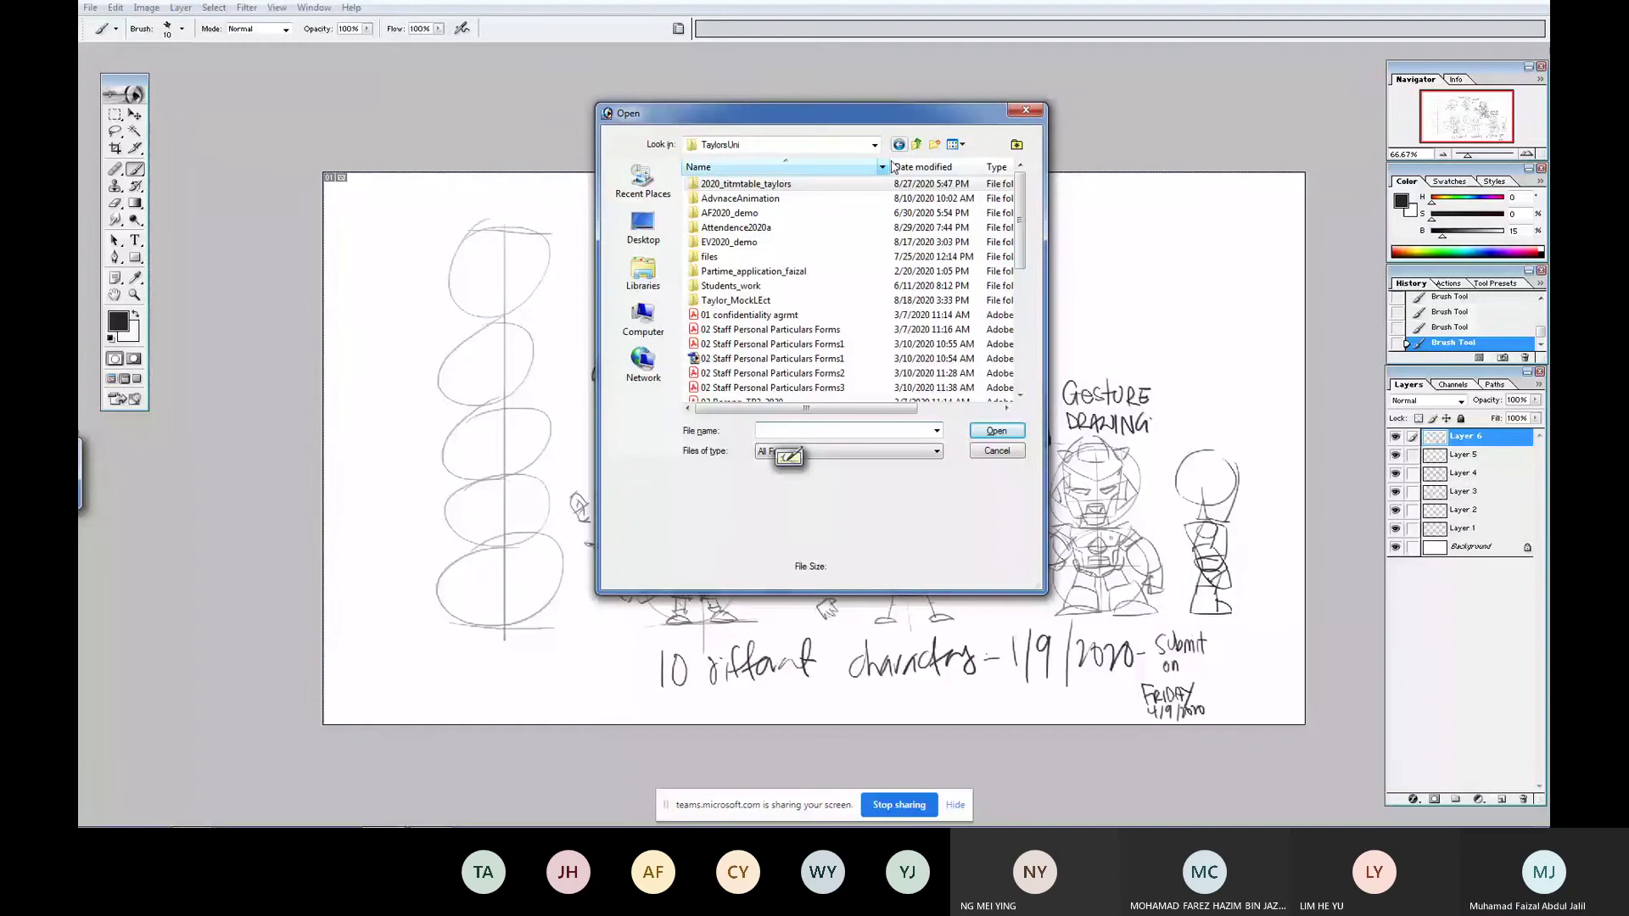
{"action": "double_click", "coordinate": [754, 217]}
{"action": "double_click", "coordinate": [711, 246]}
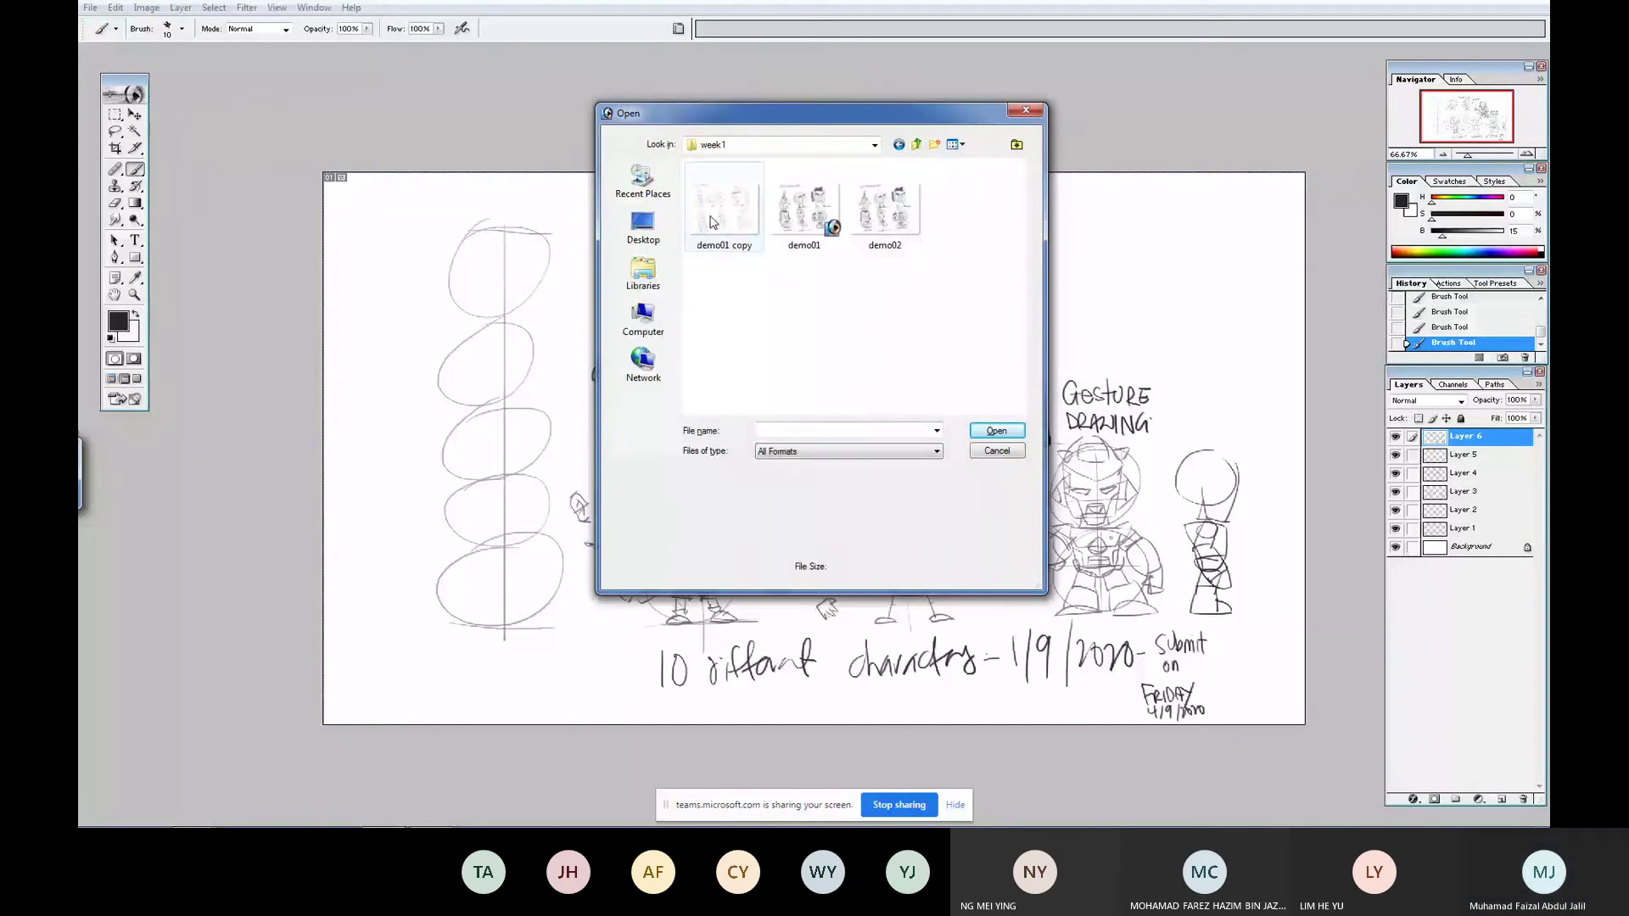
- Open the "demo01 copy" example image and show it in full-screen mode
{"action": "left_click", "coordinate": [713, 221]}
{"action": "double_click", "coordinate": [711, 223]}
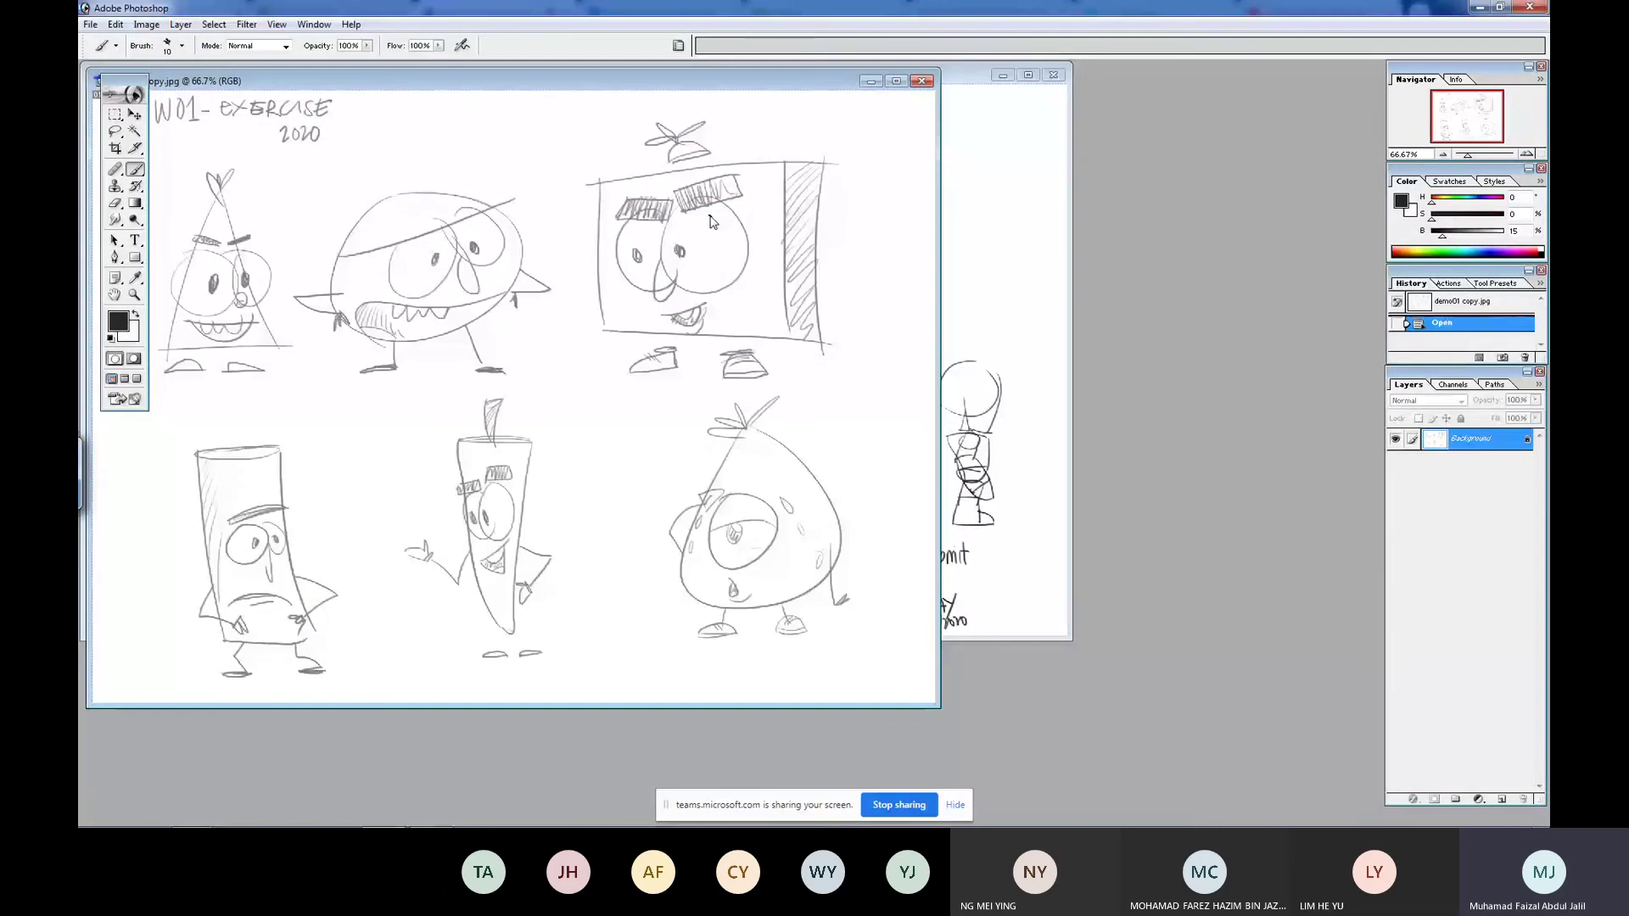
{"action": "key", "text": "f"}
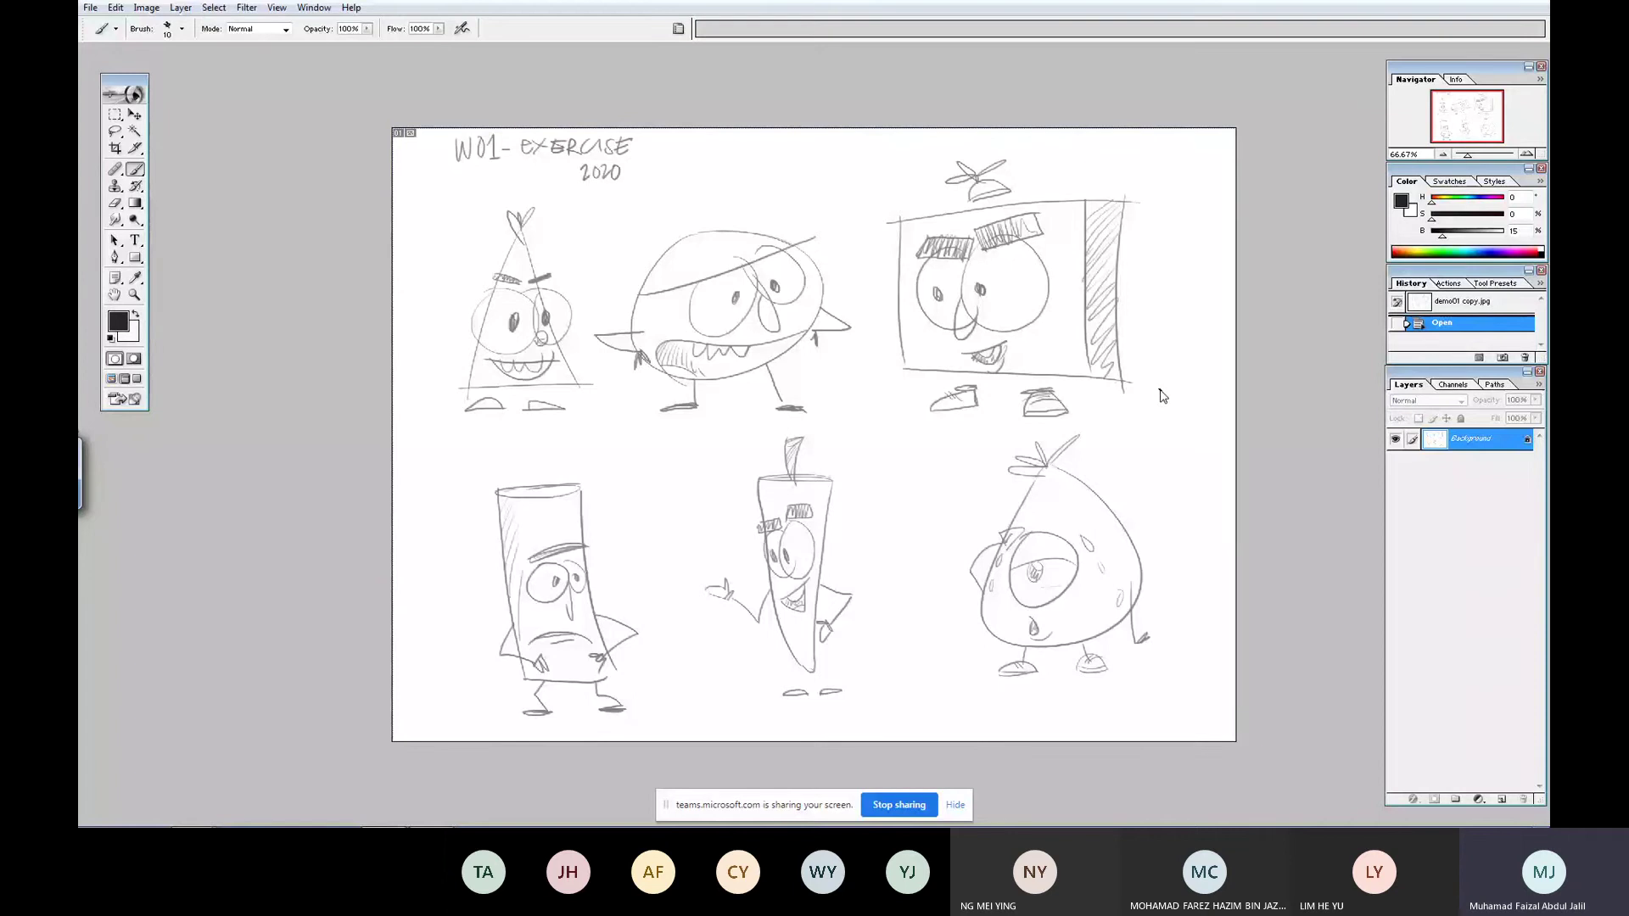
- Open the "demo02" example image from the week1 folder, show it in full-screen mode, and go back to the assignment drawing
{"action": "key", "text": "ctrl+o"}
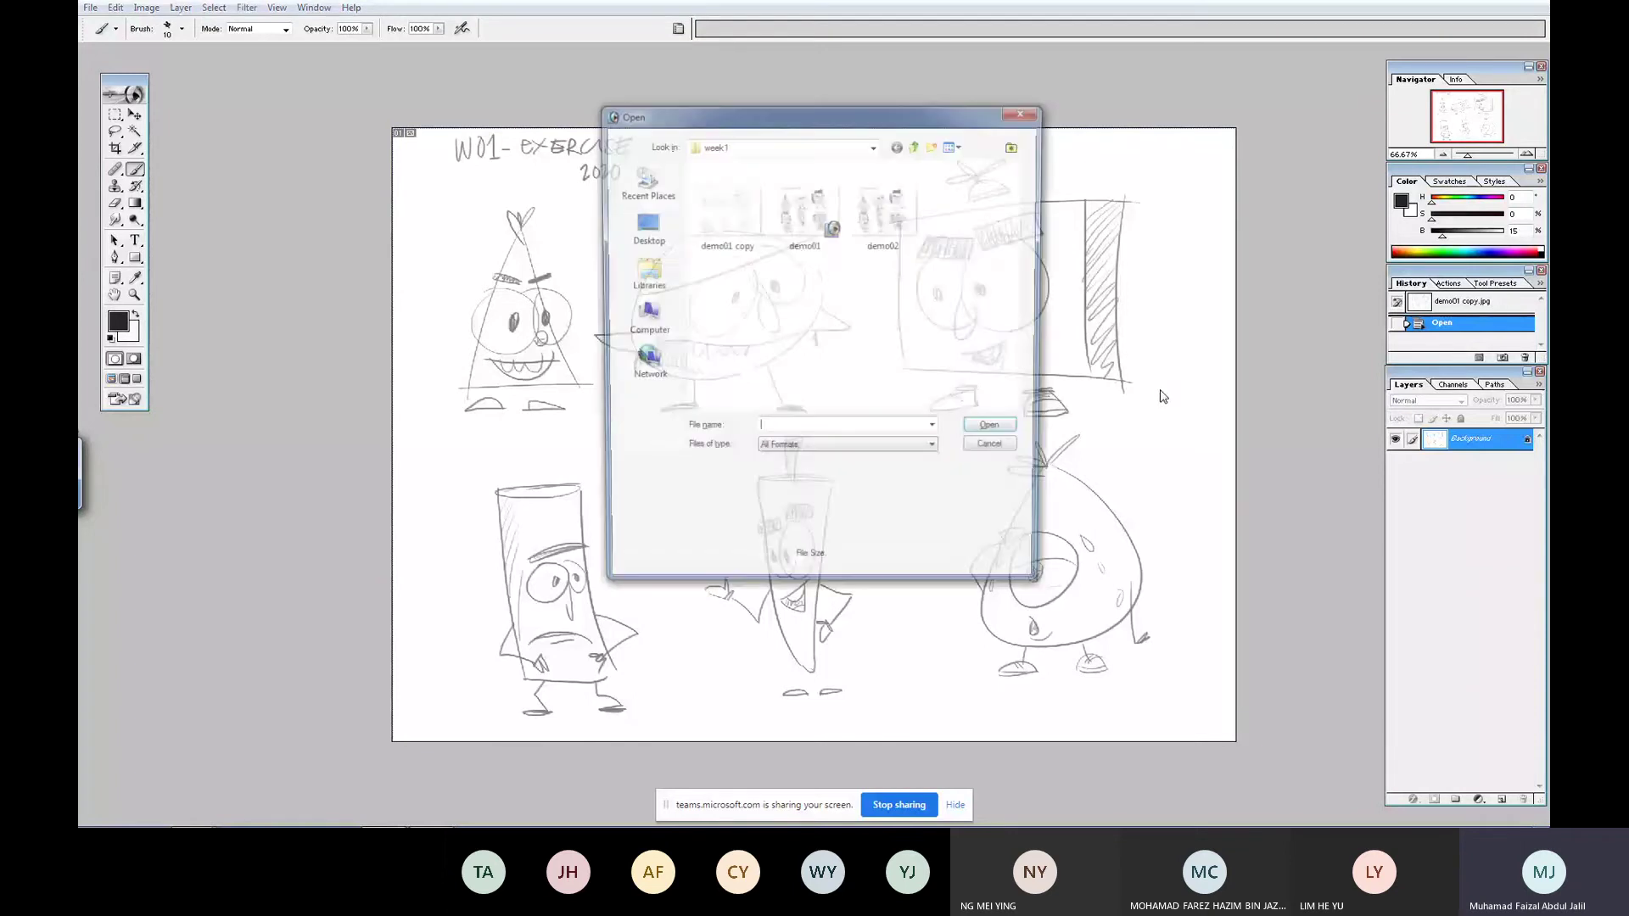
{"action": "double_click", "coordinate": [915, 204]}
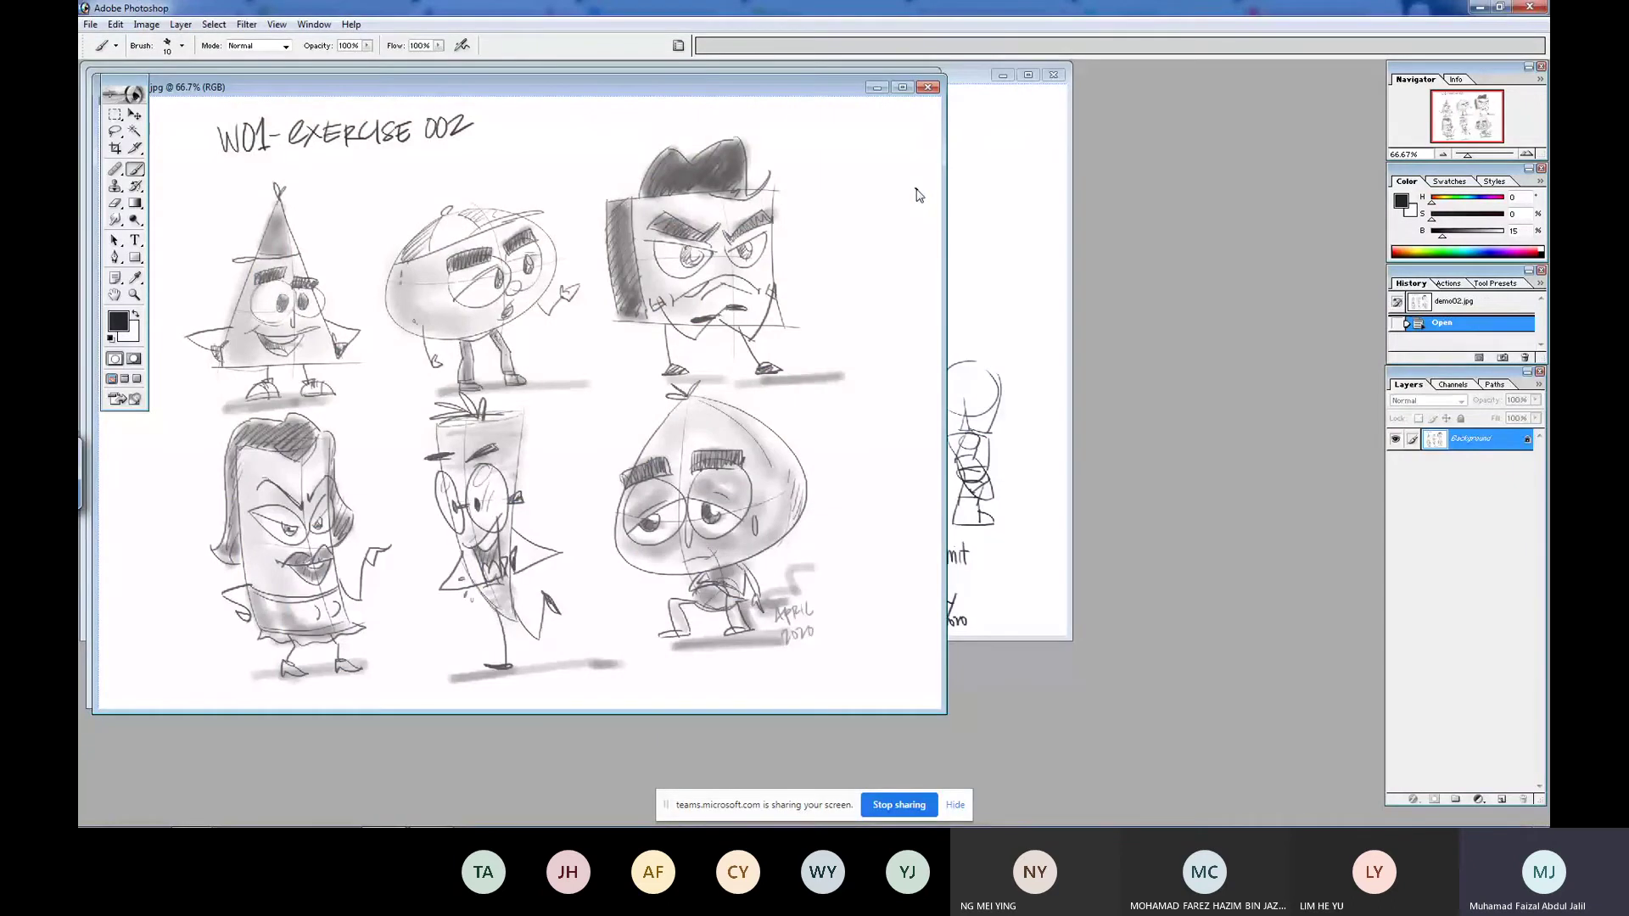
{"action": "key", "text": "f"}
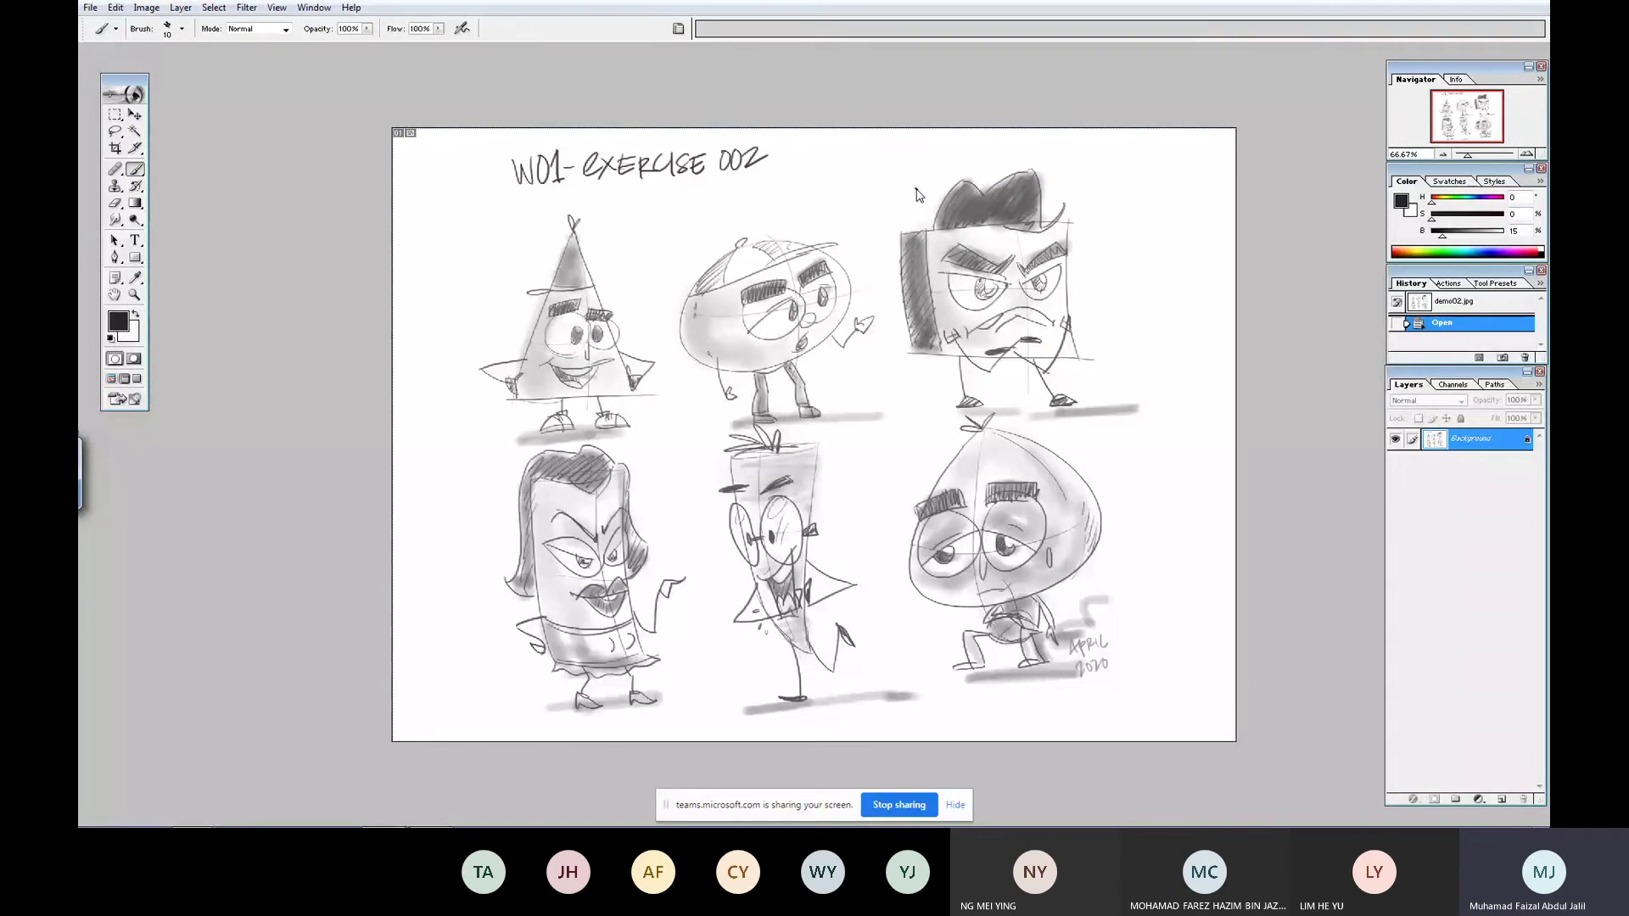
{"action": "key", "text": "ctrl+Tab"}
{"action": "key", "text": "ctrl+Tab"}
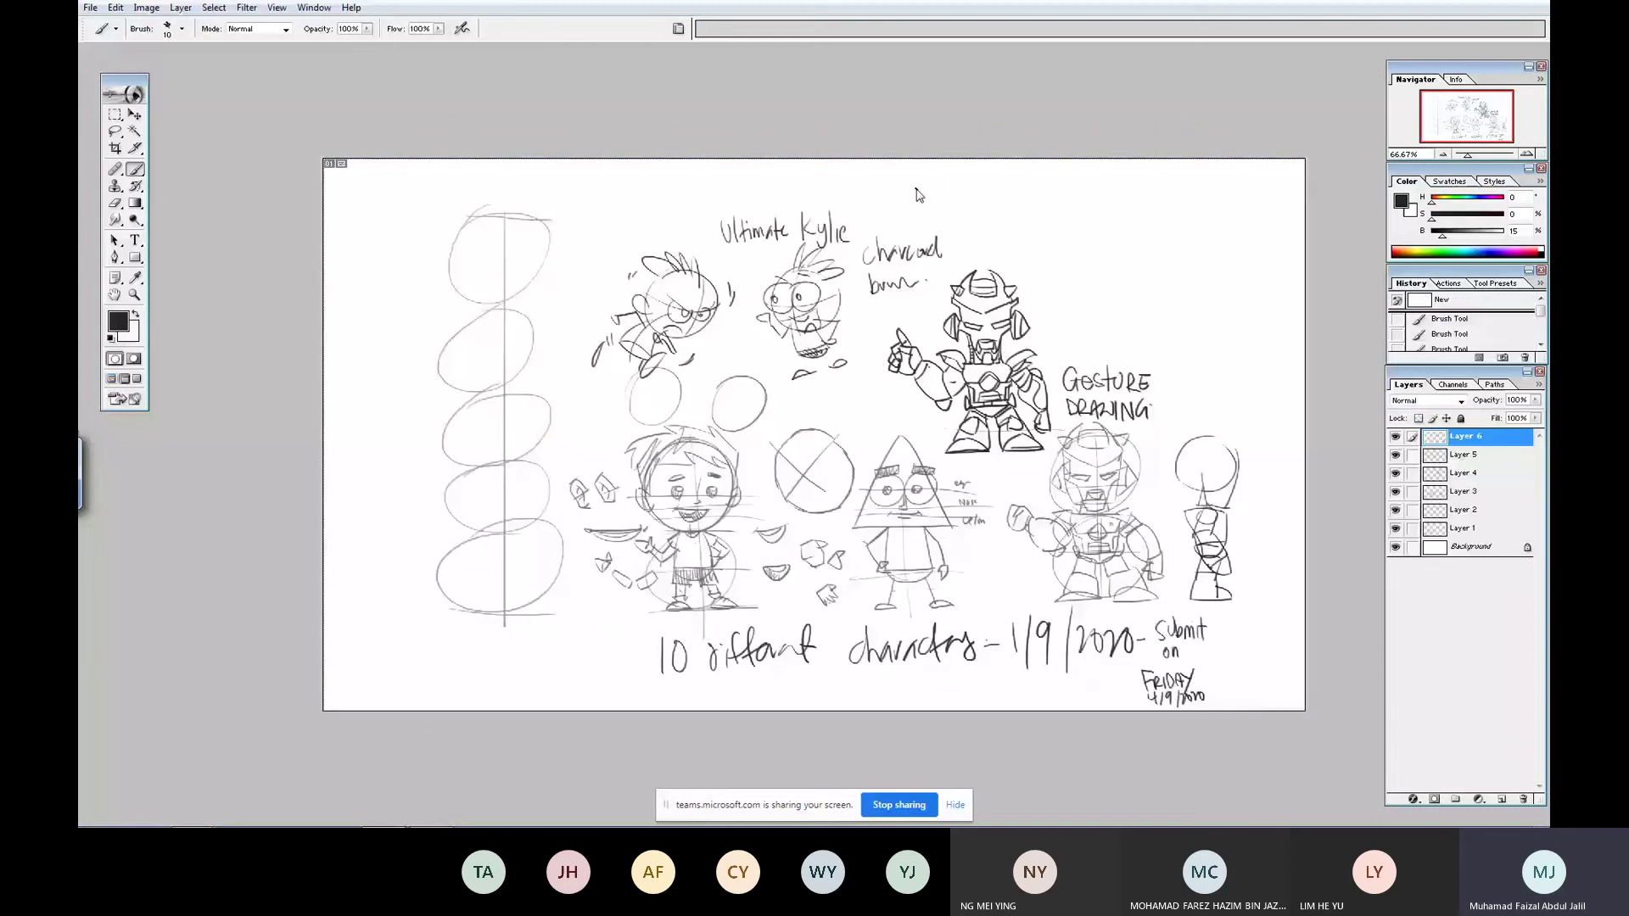
- Open the "Characterdesign_w2_s2" image from the Week2 folder of AF2020_demo and show it in full-screen mode
{"action": "key", "text": "ctrl+o"}
{"action": "left_click", "coordinate": [916, 144]}
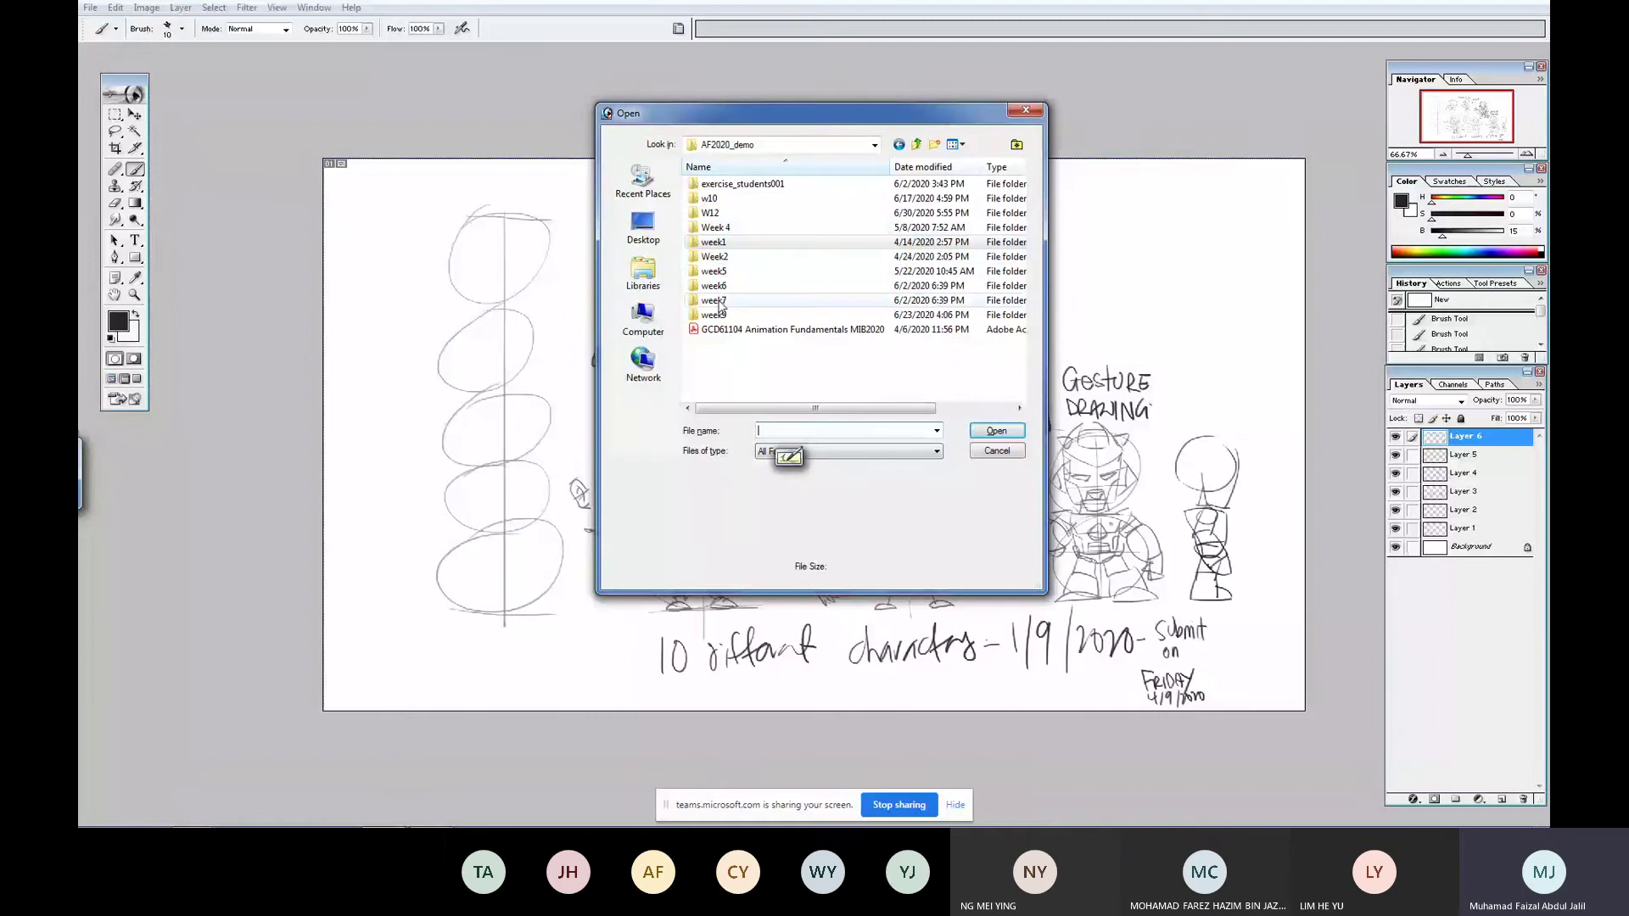
{"action": "double_click", "coordinate": [717, 257]}
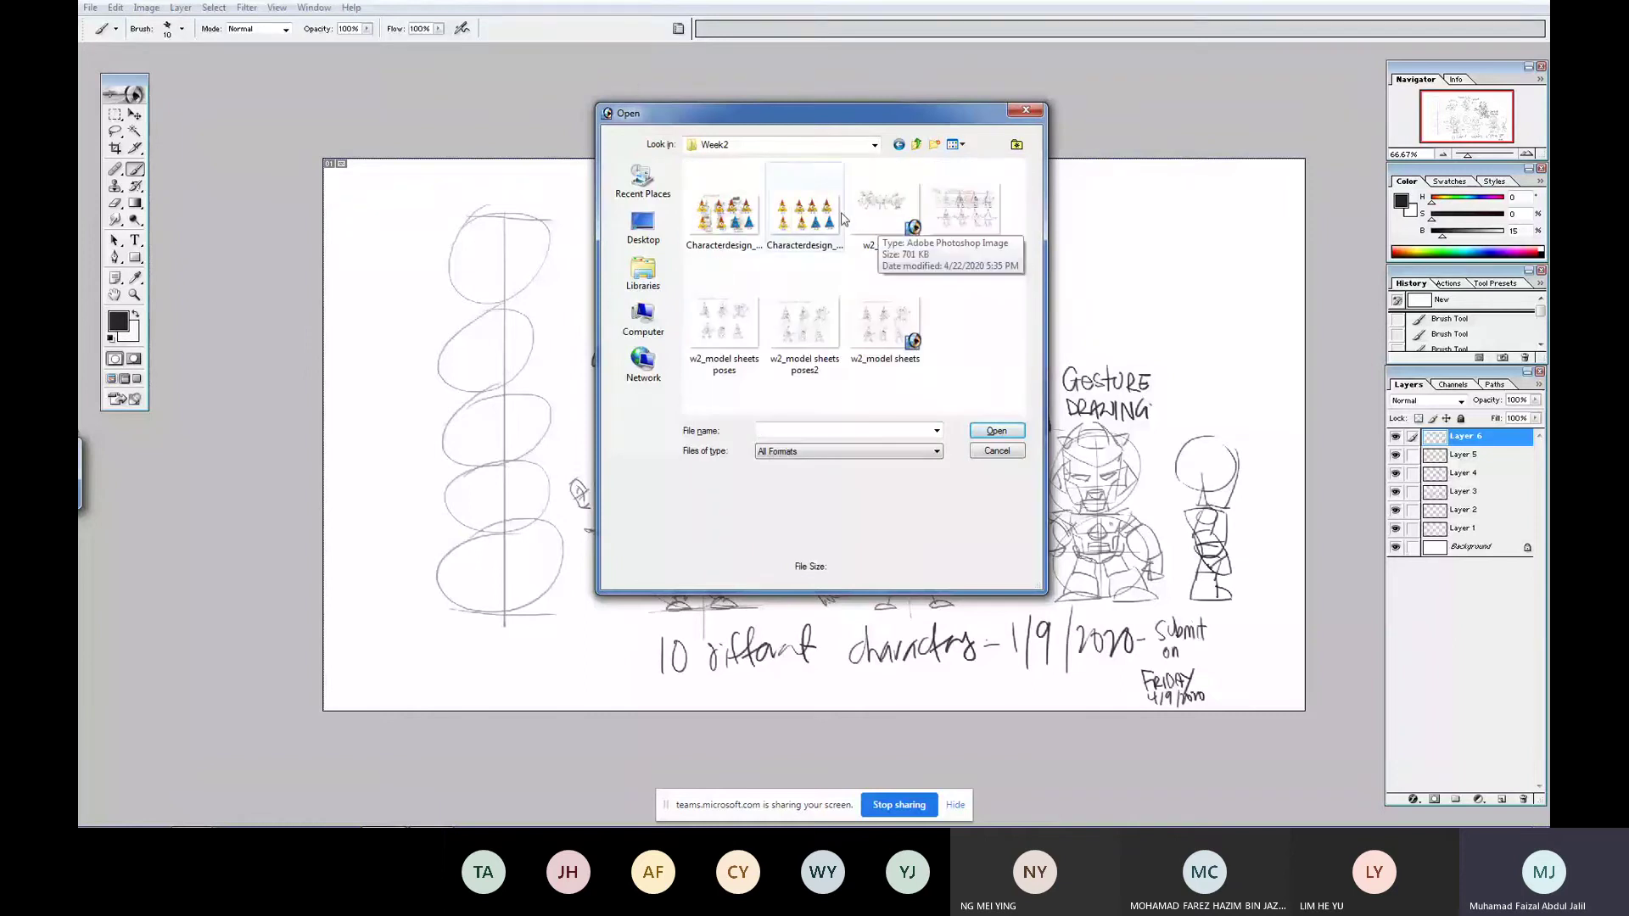
{"action": "left_click", "coordinate": [753, 223]}
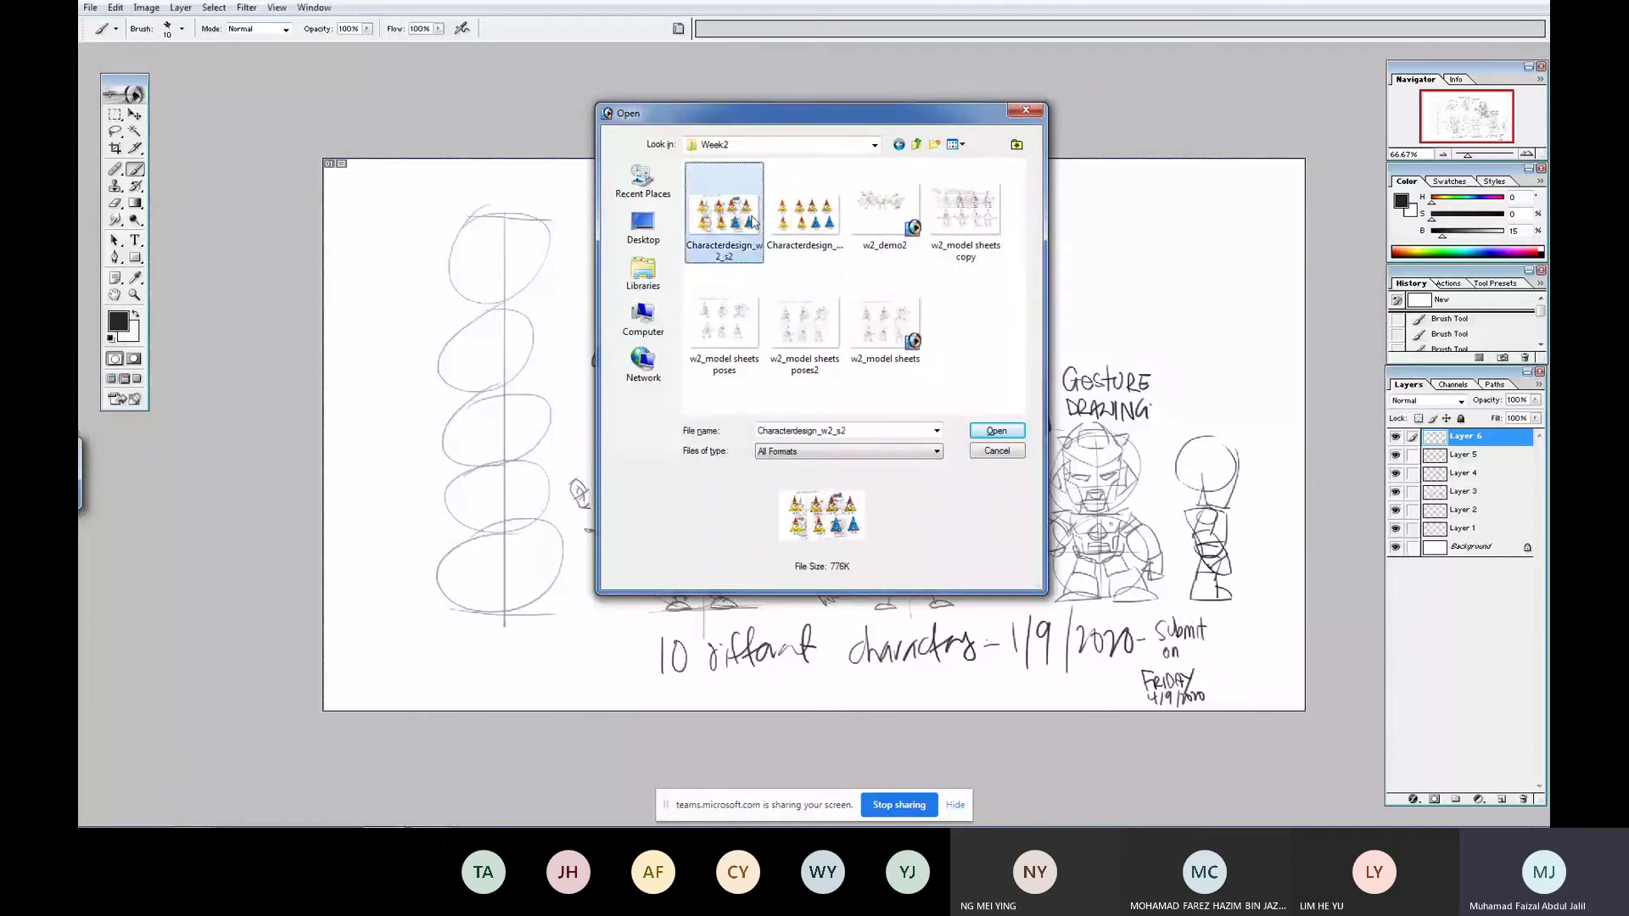
{"action": "double_click", "coordinate": [753, 222]}
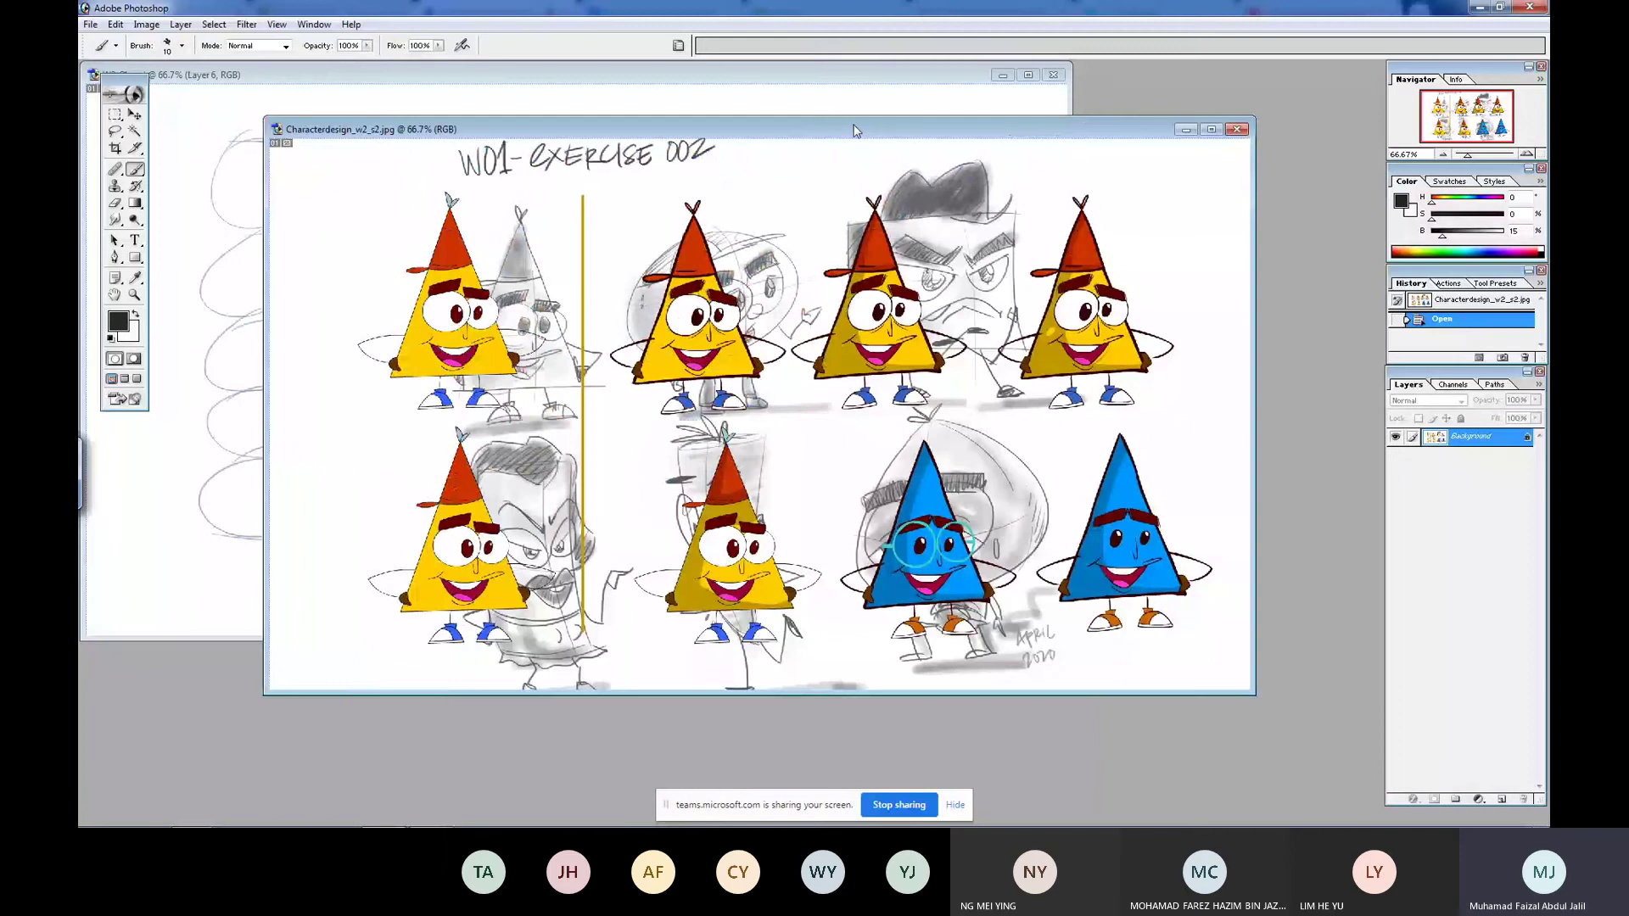
{"action": "key", "text": "f"}
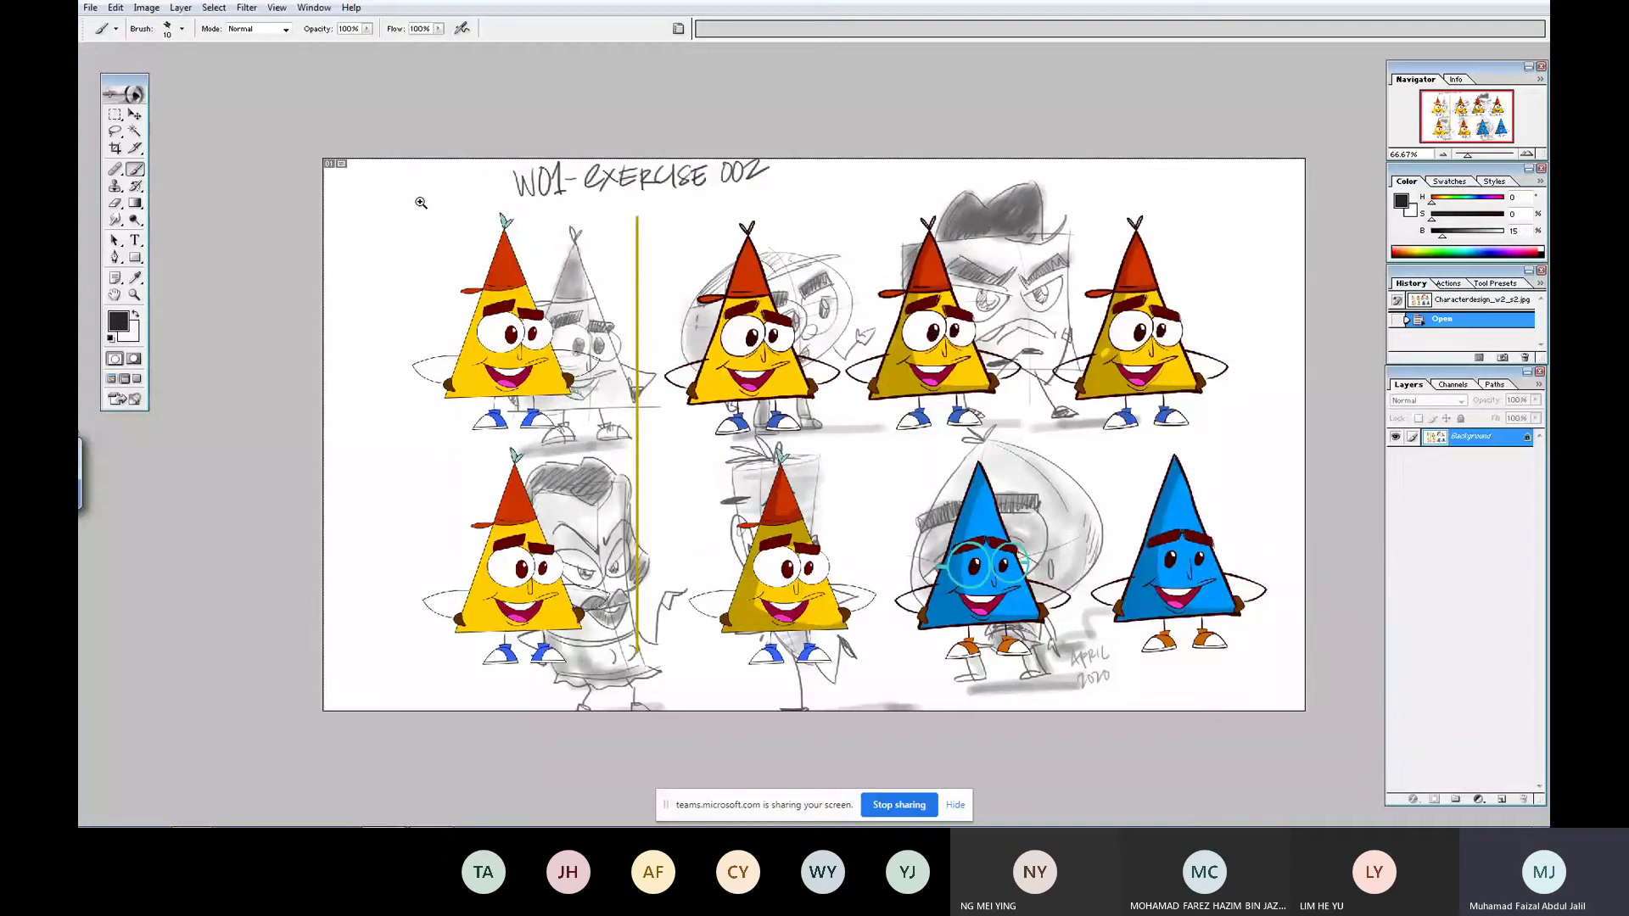
- Examine the coloured triangle characters in both rows up close, and go back to the assignment drawing
{"action": "left_click_drag", "start_coordinate": [412, 196], "coordinate": [649, 573]}
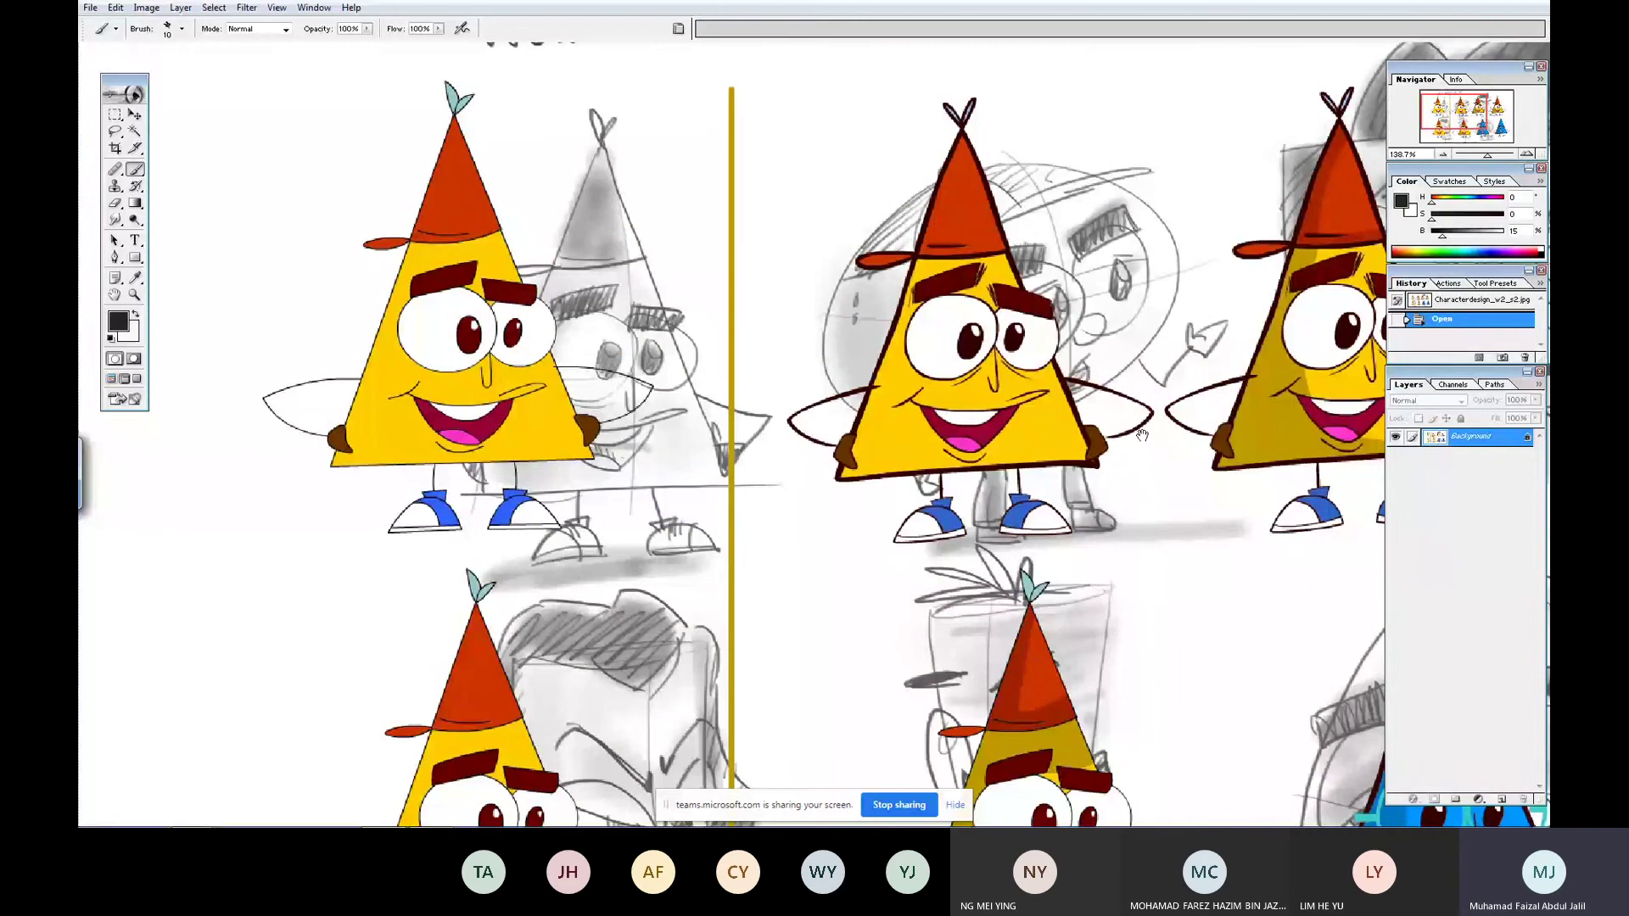
{"action": "left_click_drag", "start_coordinate": [1142, 435], "coordinate": [833, 406]}
{"action": "left_click_drag", "start_coordinate": [1026, 597], "coordinate": [1331, 313]}
{"action": "mouse_move", "coordinate": [1139, 394]}
{"action": "left_mouse_down"}
{"action": "mouse_move", "coordinate": [741, 538]}
{"action": "mouse_move", "coordinate": [670, 502]}
{"action": "left_mouse_up"}
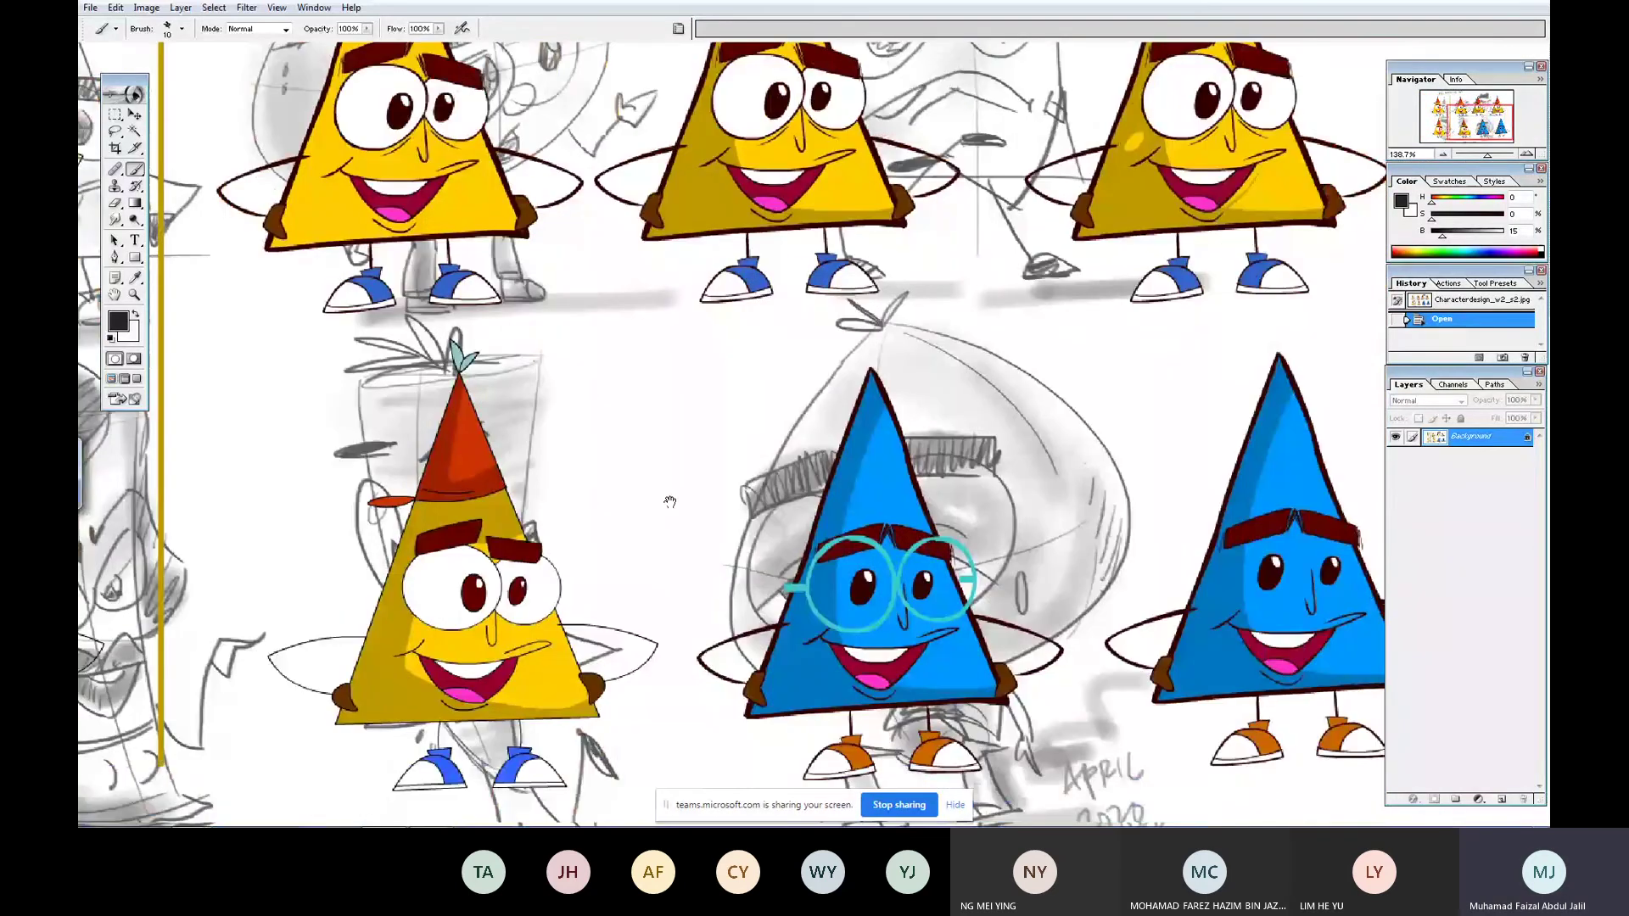
{"action": "key", "text": "ctrl+minus"}
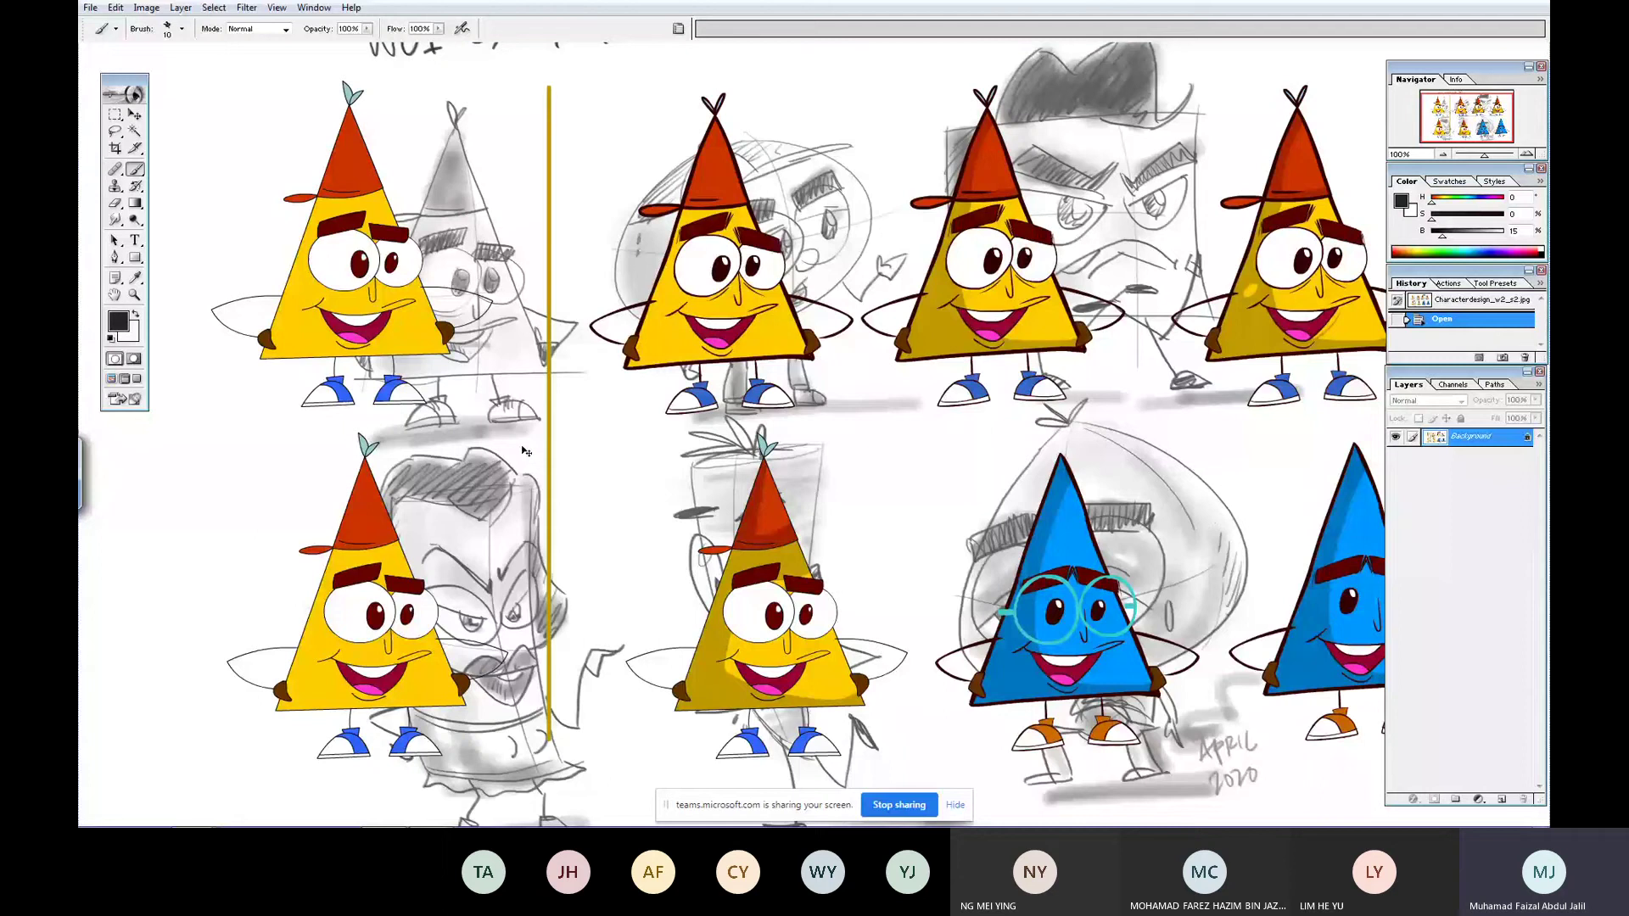
{"action": "key", "text": "ctrl+Tab"}
- Open the "w2_model sheets copy" image and present it full screen on a black background with the panels hidden
{"action": "key", "text": "ctrl+o"}
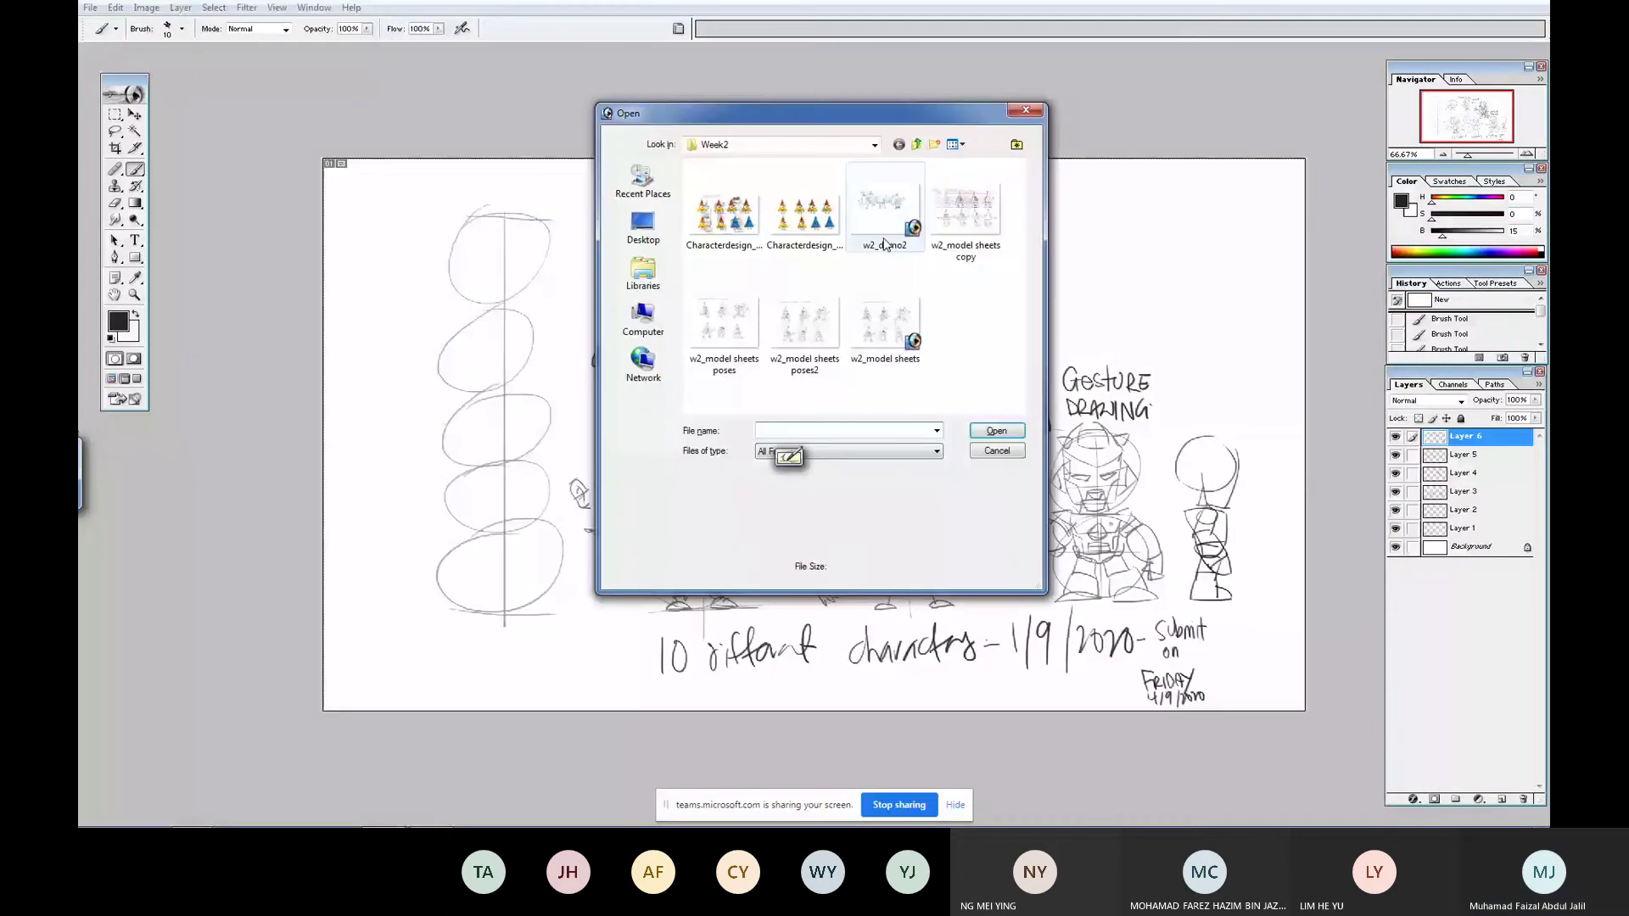
{"action": "double_click", "coordinate": [959, 214]}
{"action": "key", "text": "f"}
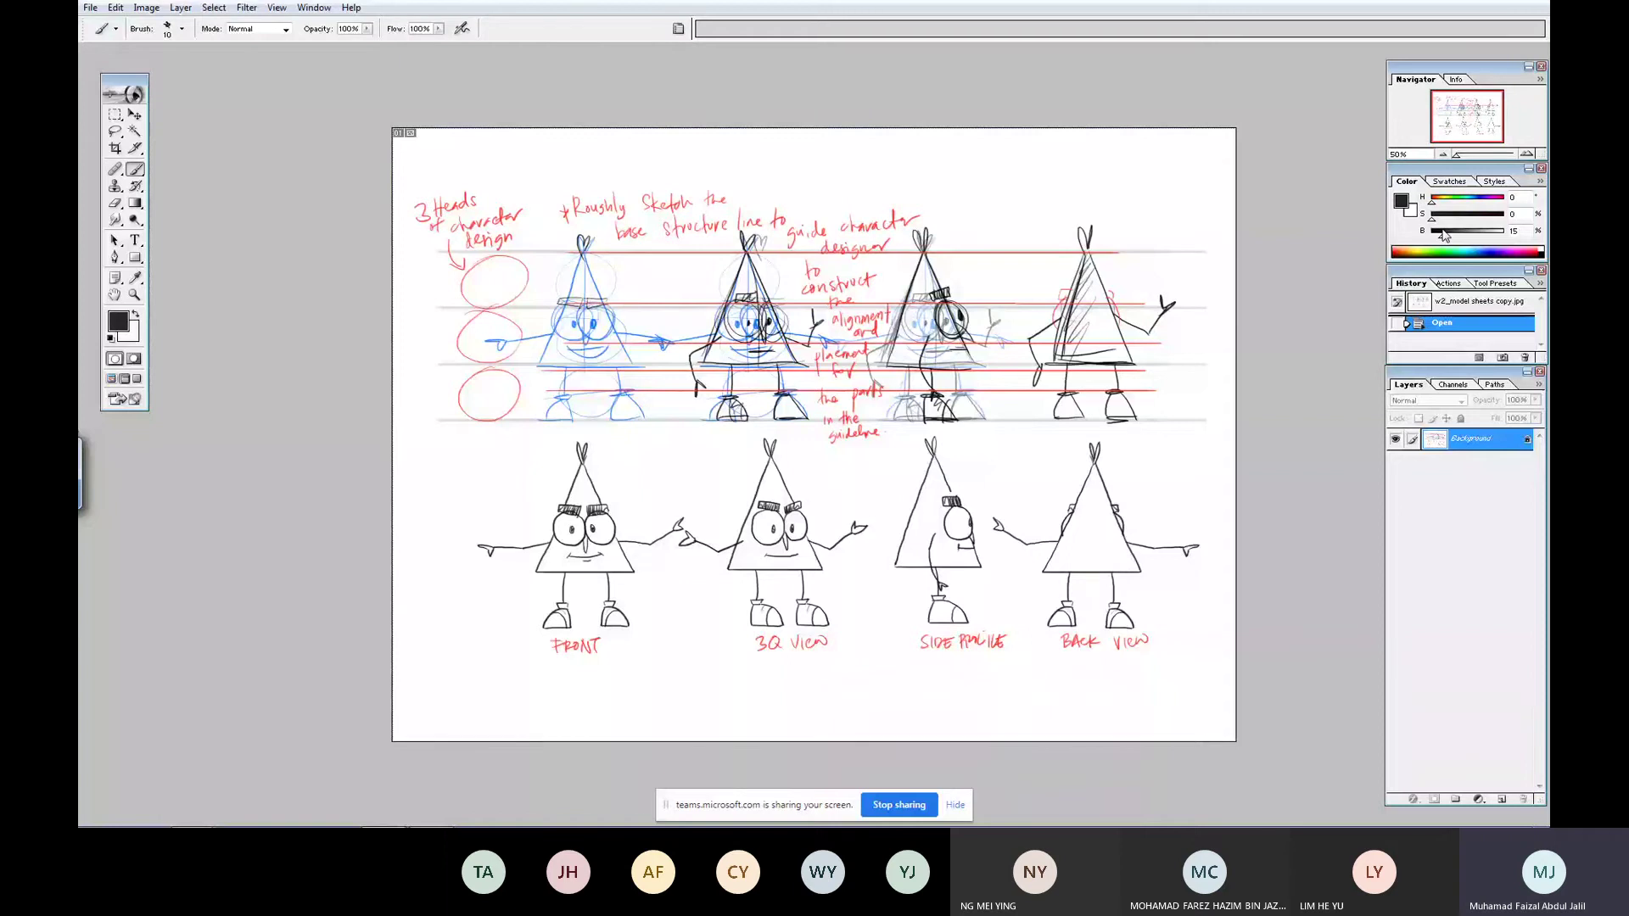
{"action": "key", "text": "f"}
{"action": "key", "text": "f"}
{"action": "key", "text": "Tab"}
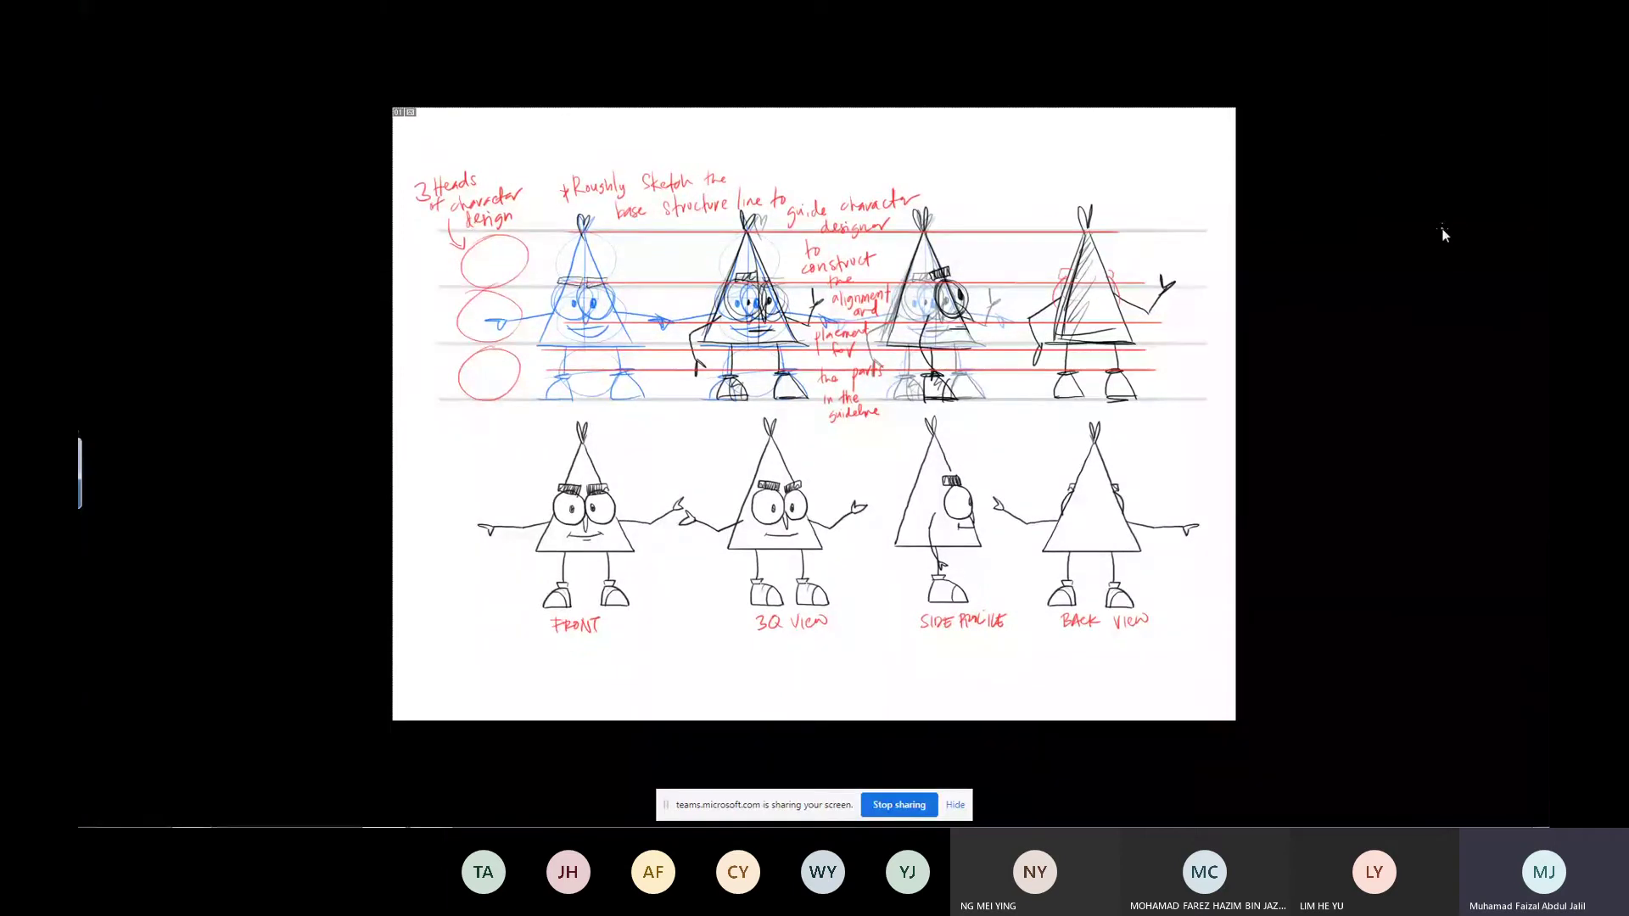
- Bring the panels back and return to the assignment drawing in full-screen mode
{"action": "key", "text": "Tab"}
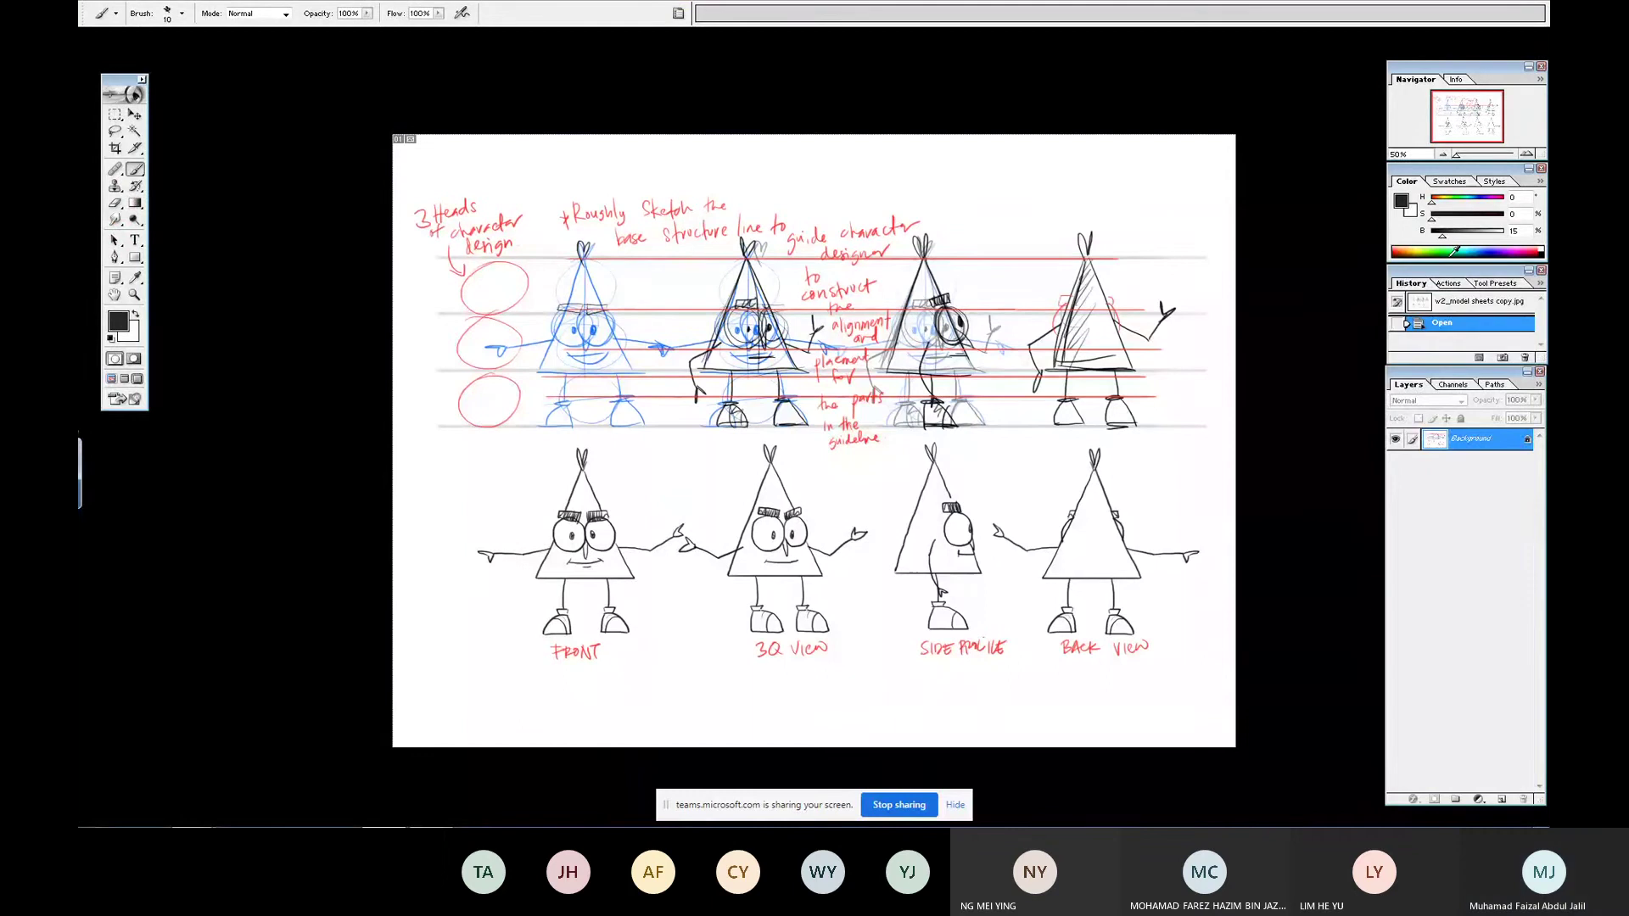
{"action": "key", "text": "ctrl+Tab"}
{"action": "key", "text": "f"}
{"action": "key", "text": "f"}
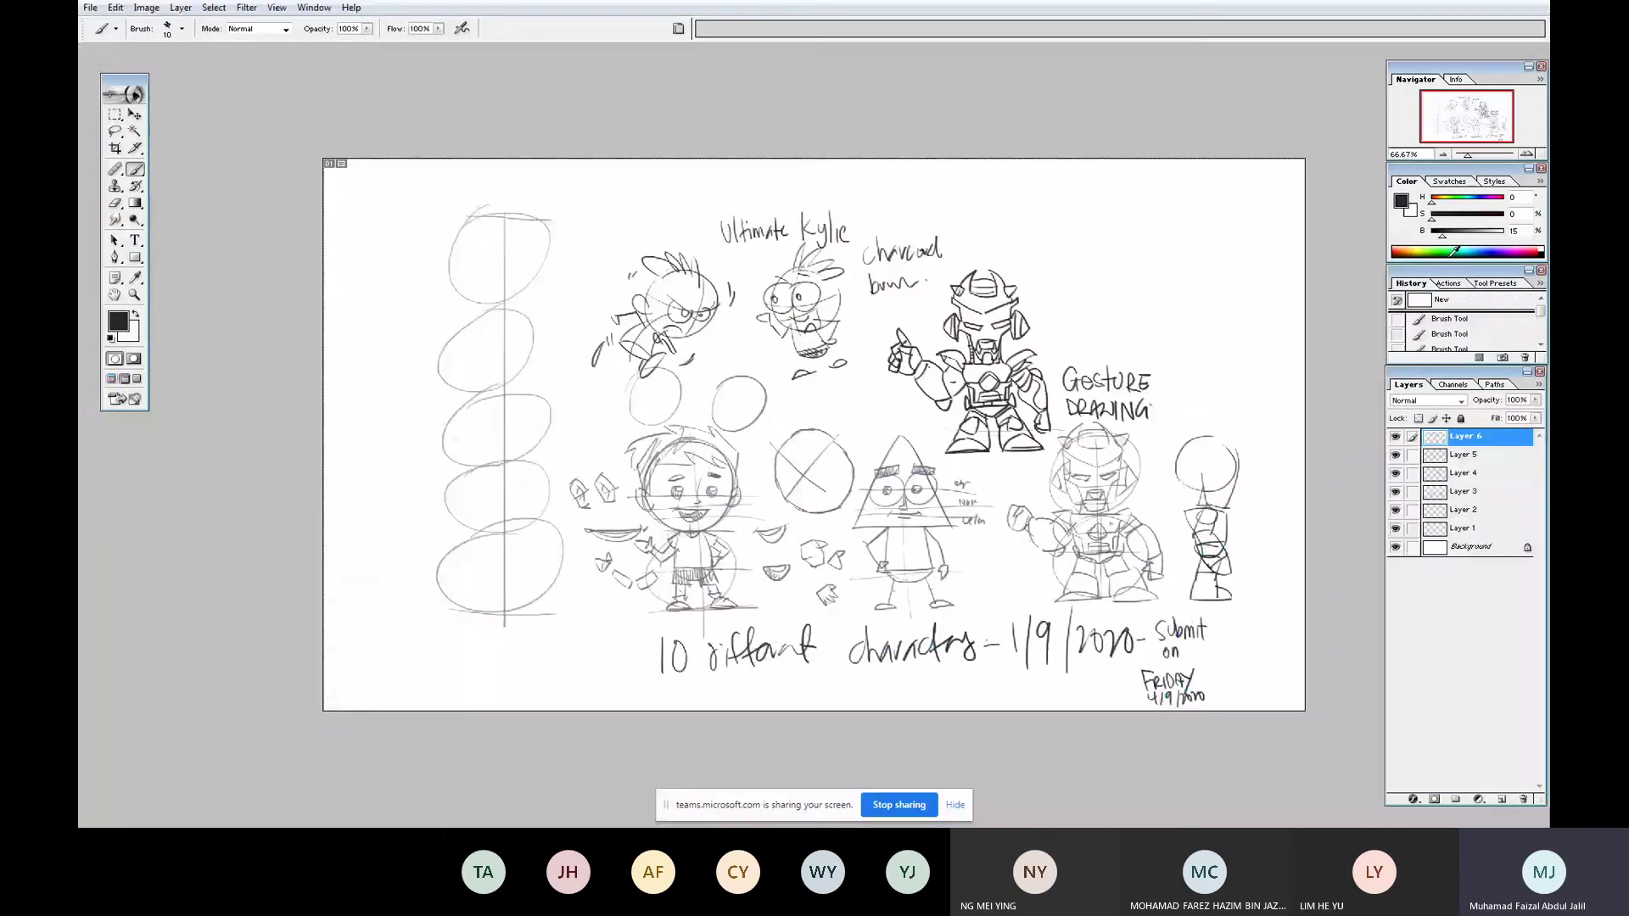
- Open the "w2_demo2" file and view its three round-headed characters at 100% in full-screen mode
{"action": "key", "text": "ctrl+o"}
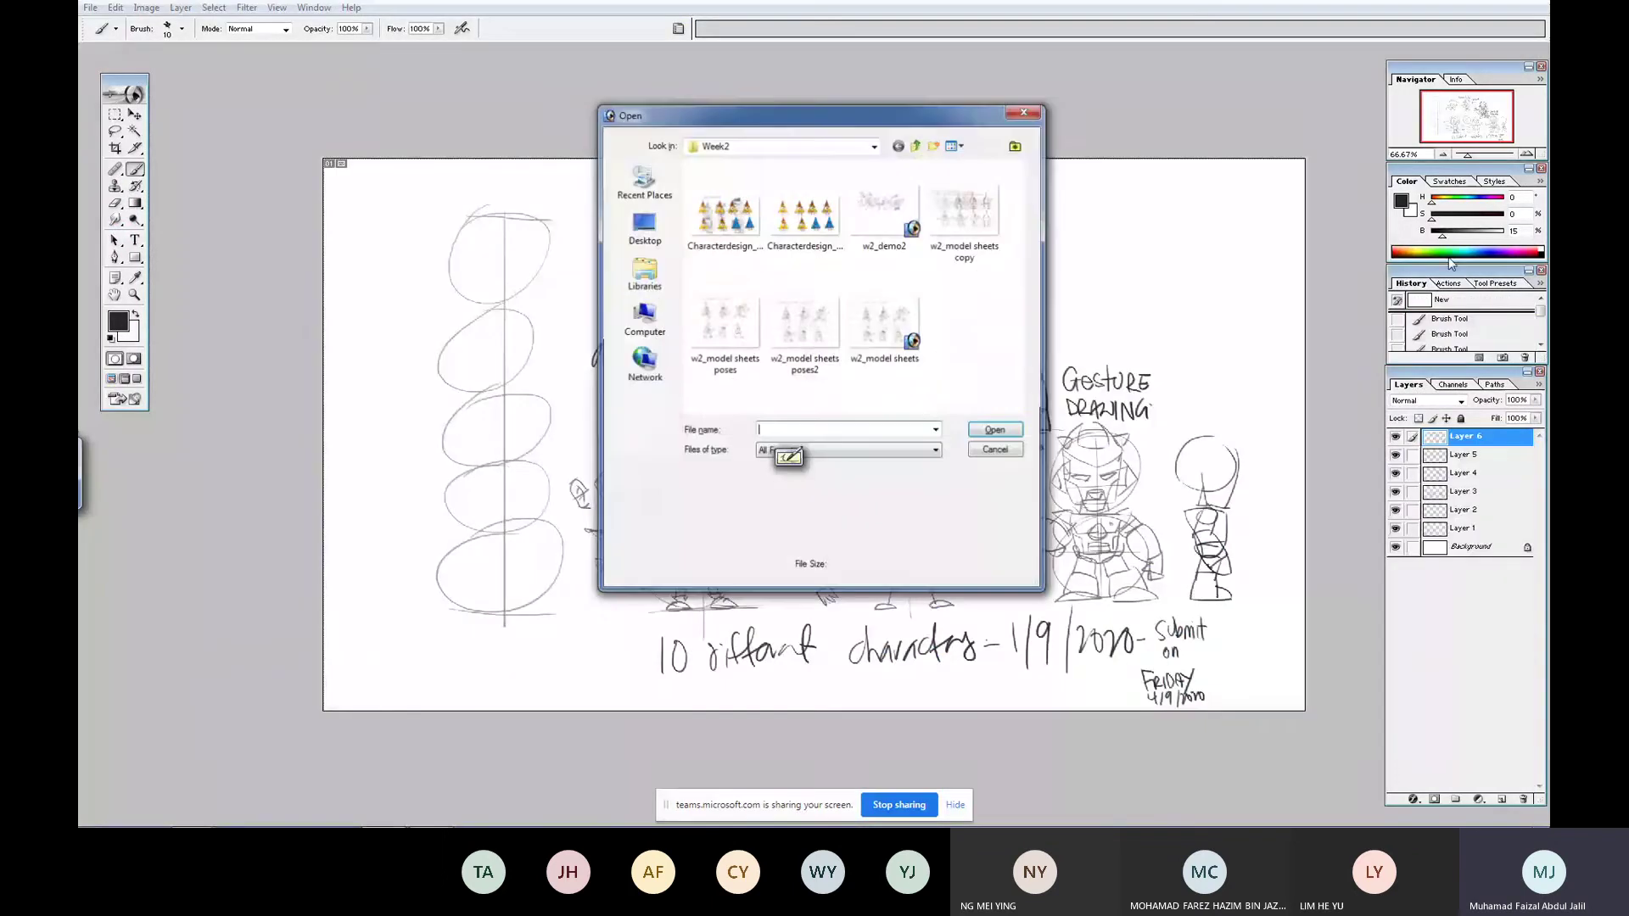
{"action": "double_click", "coordinate": [870, 229]}
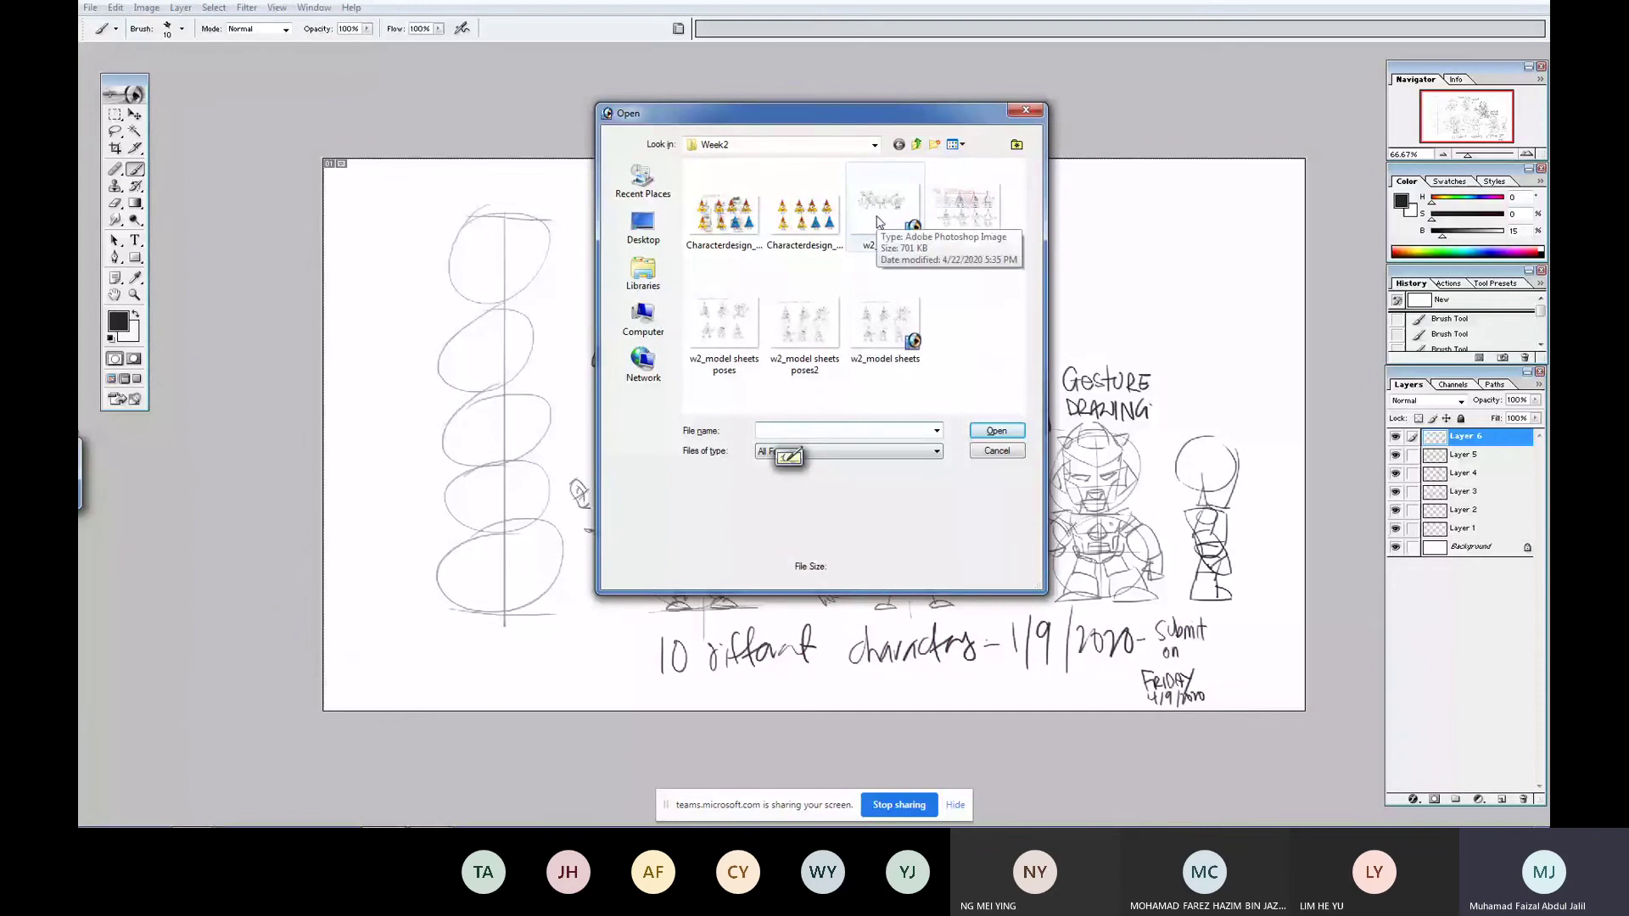
{"action": "key", "text": "f"}
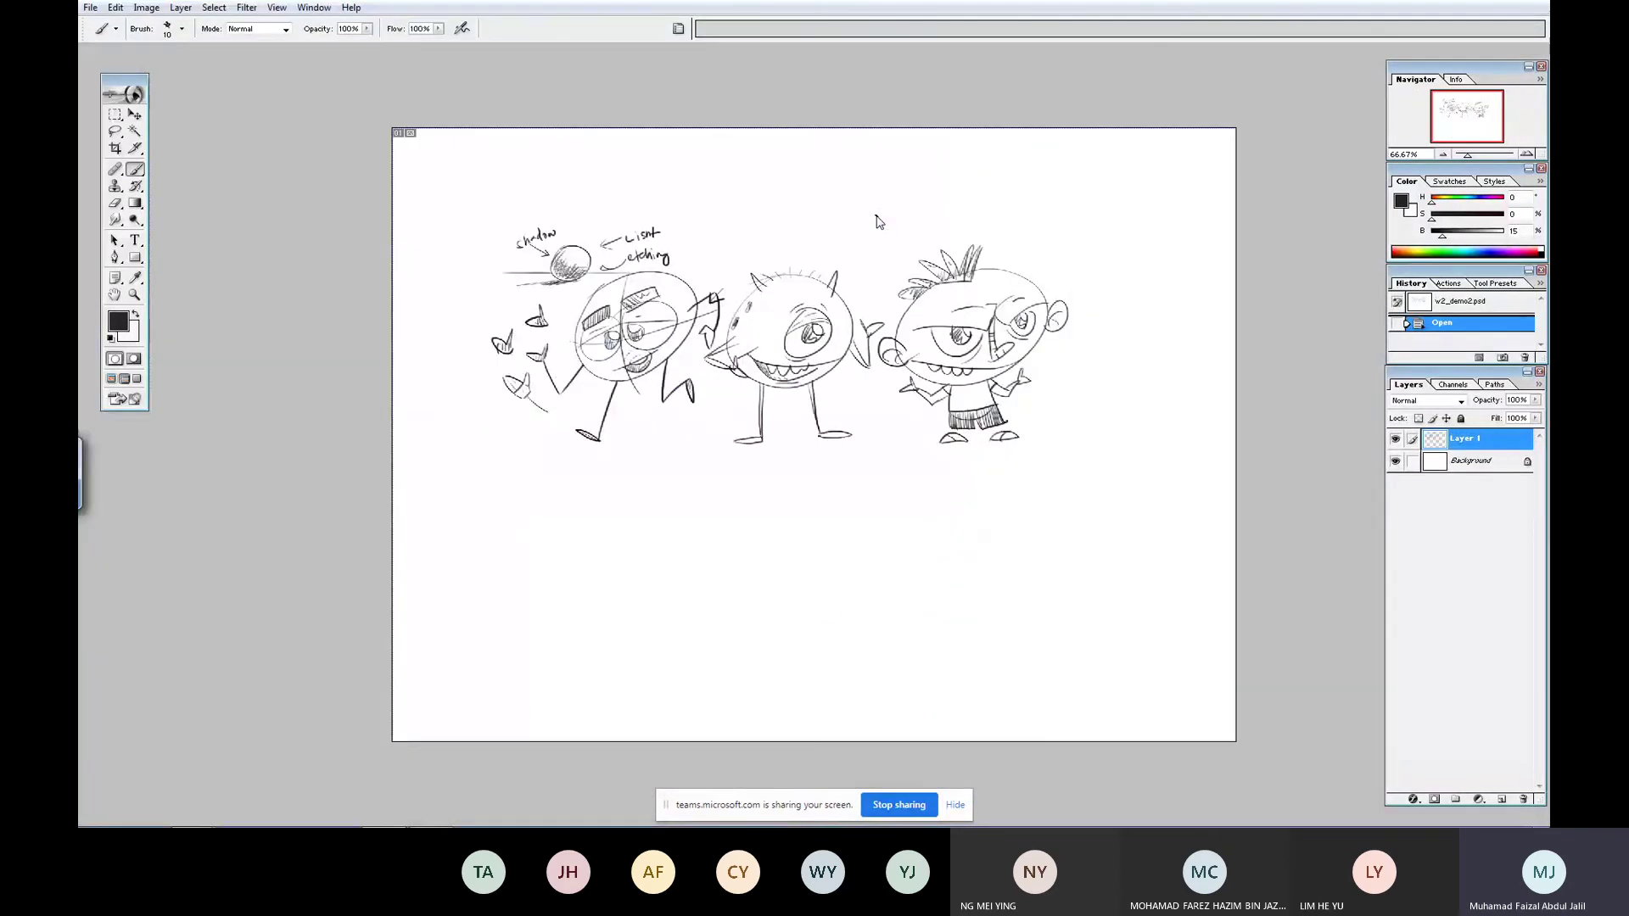
{"action": "key", "text": "ctrl+plus"}
{"action": "mouse_move", "coordinate": [1060, 295]}
{"action": "left_mouse_down"}
{"action": "mouse_move", "coordinate": [1086, 392]}
{"action": "mouse_move", "coordinate": [1180, 505]}
{"action": "left_mouse_up"}
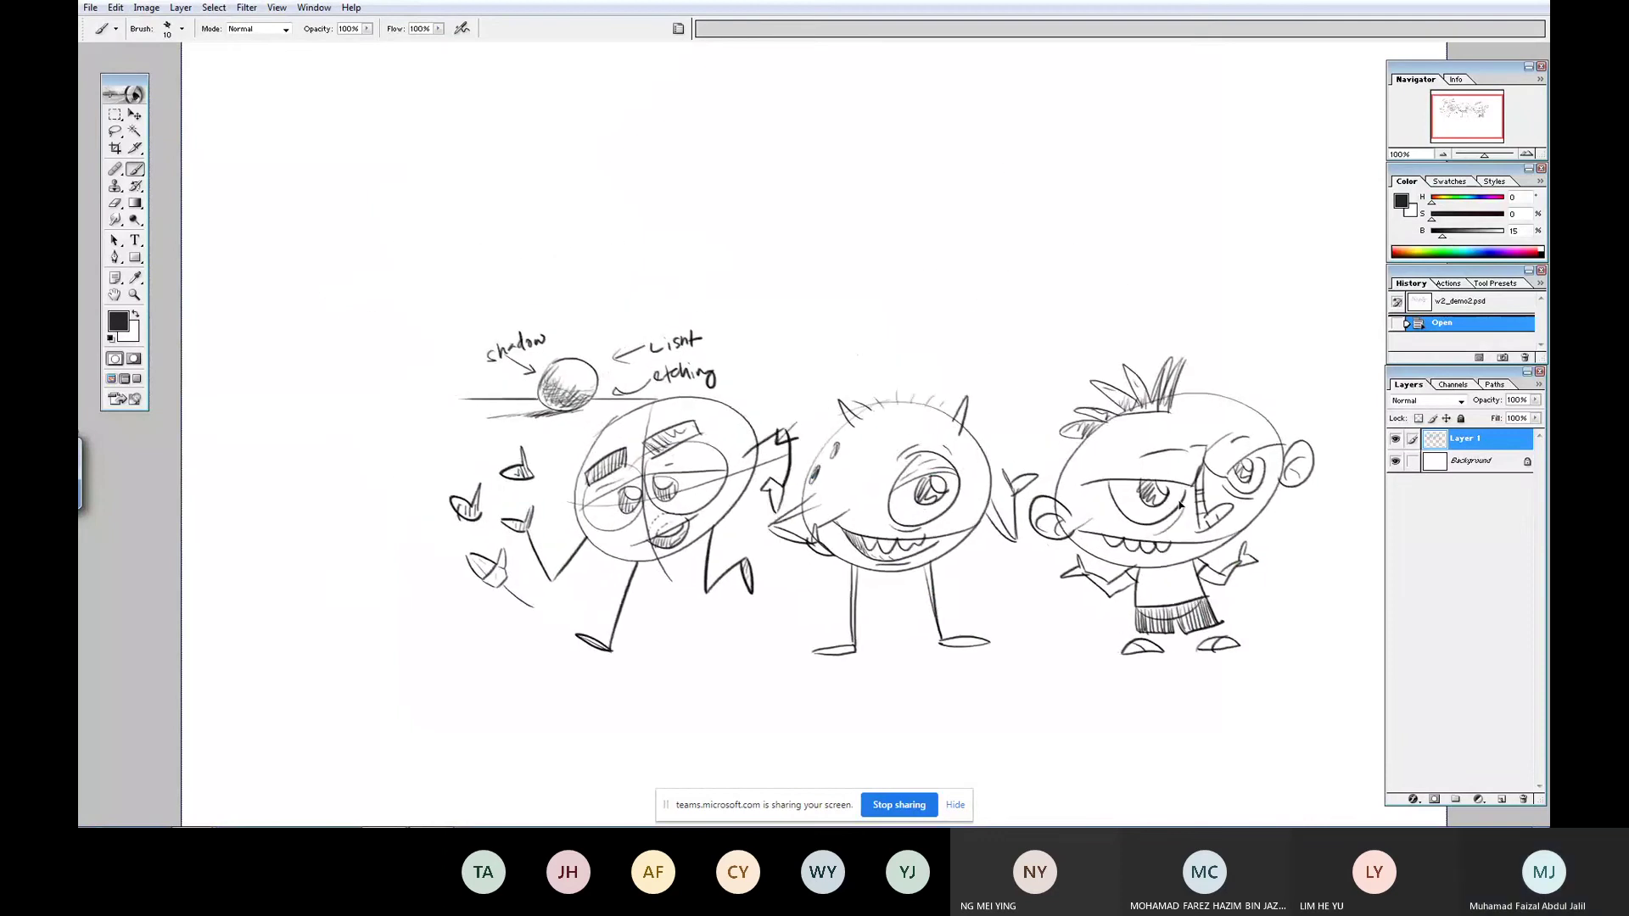
- Hide the panels and close the "w2_demo2" file
{"action": "key", "text": "Tab"}
{"action": "left_click_drag", "start_coordinate": [1192, 467], "coordinate": [1171, 431]}
{"action": "key", "text": "ctrl+w"}
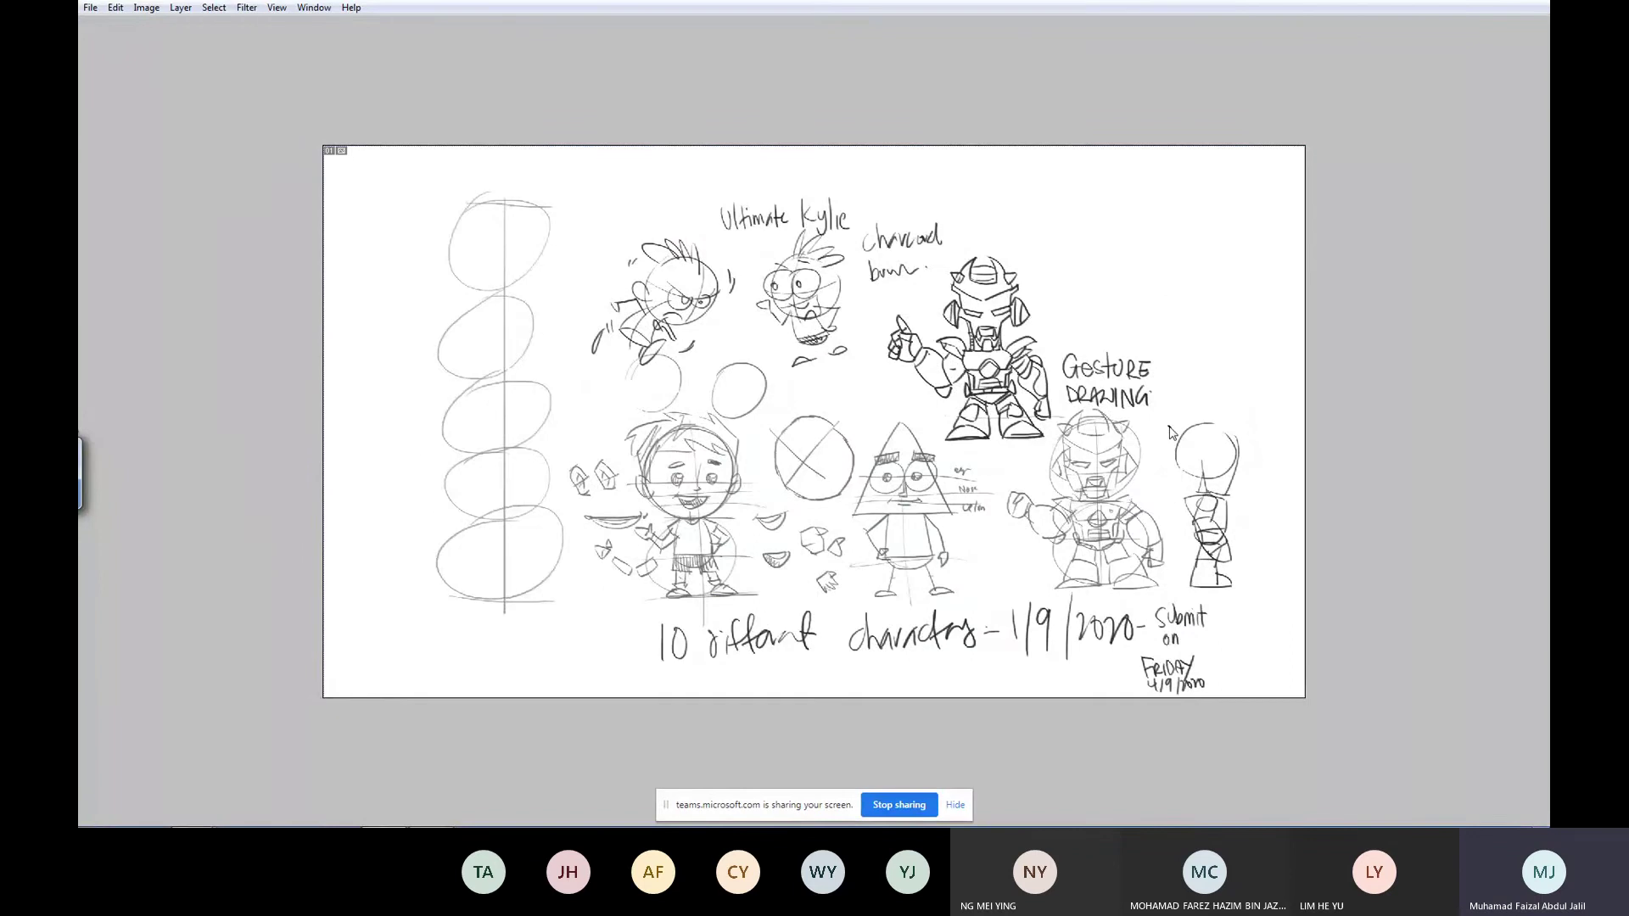
- Open the "w2_model sheets poses2" image, view its action poses and expressions enlarged in full-screen mode, and close it
{"action": "key", "text": "ctrl+o"}
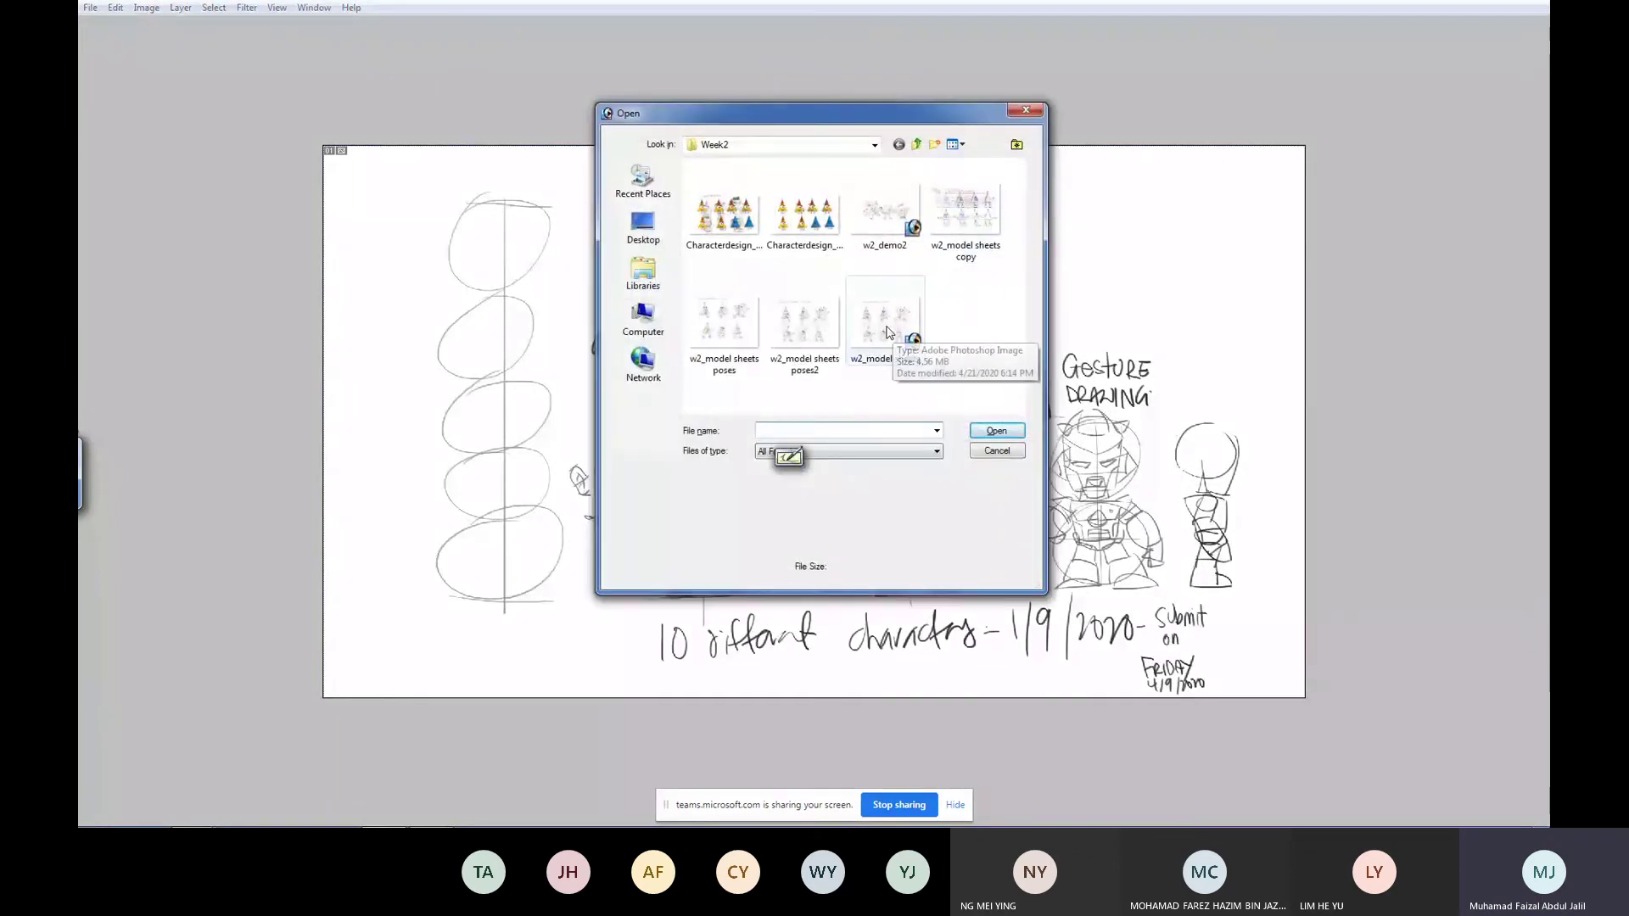
{"action": "double_click", "coordinate": [797, 335]}
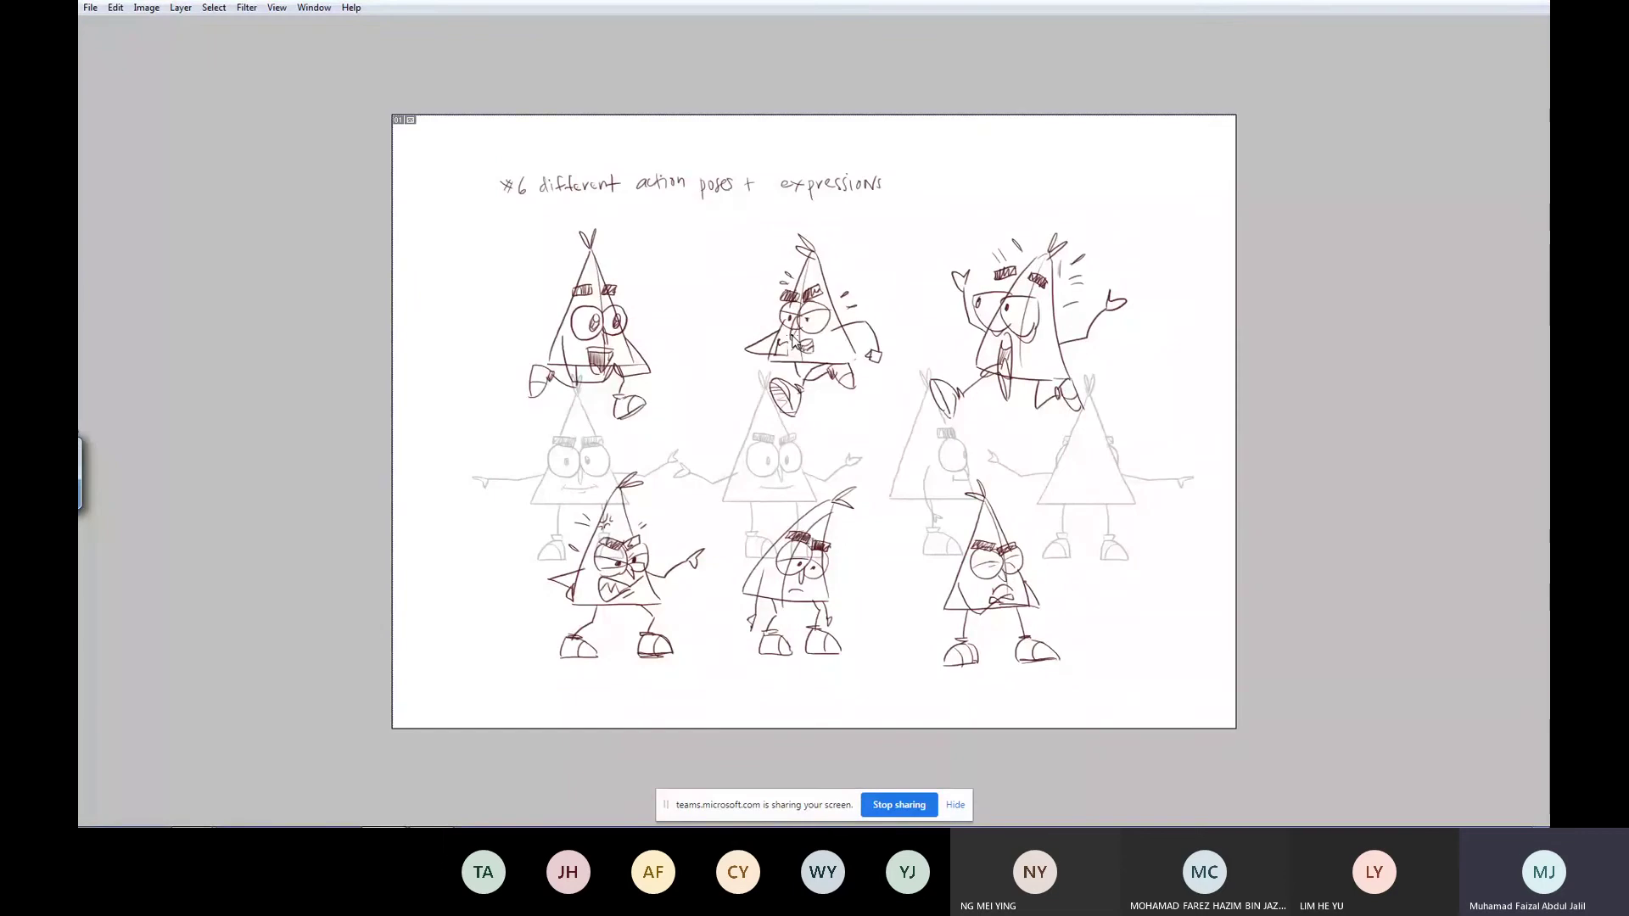
{"action": "key", "text": "f"}
{"action": "scroll", "coordinate": [791, 338], "scroll_direction": "up", "scroll_amount": 1}
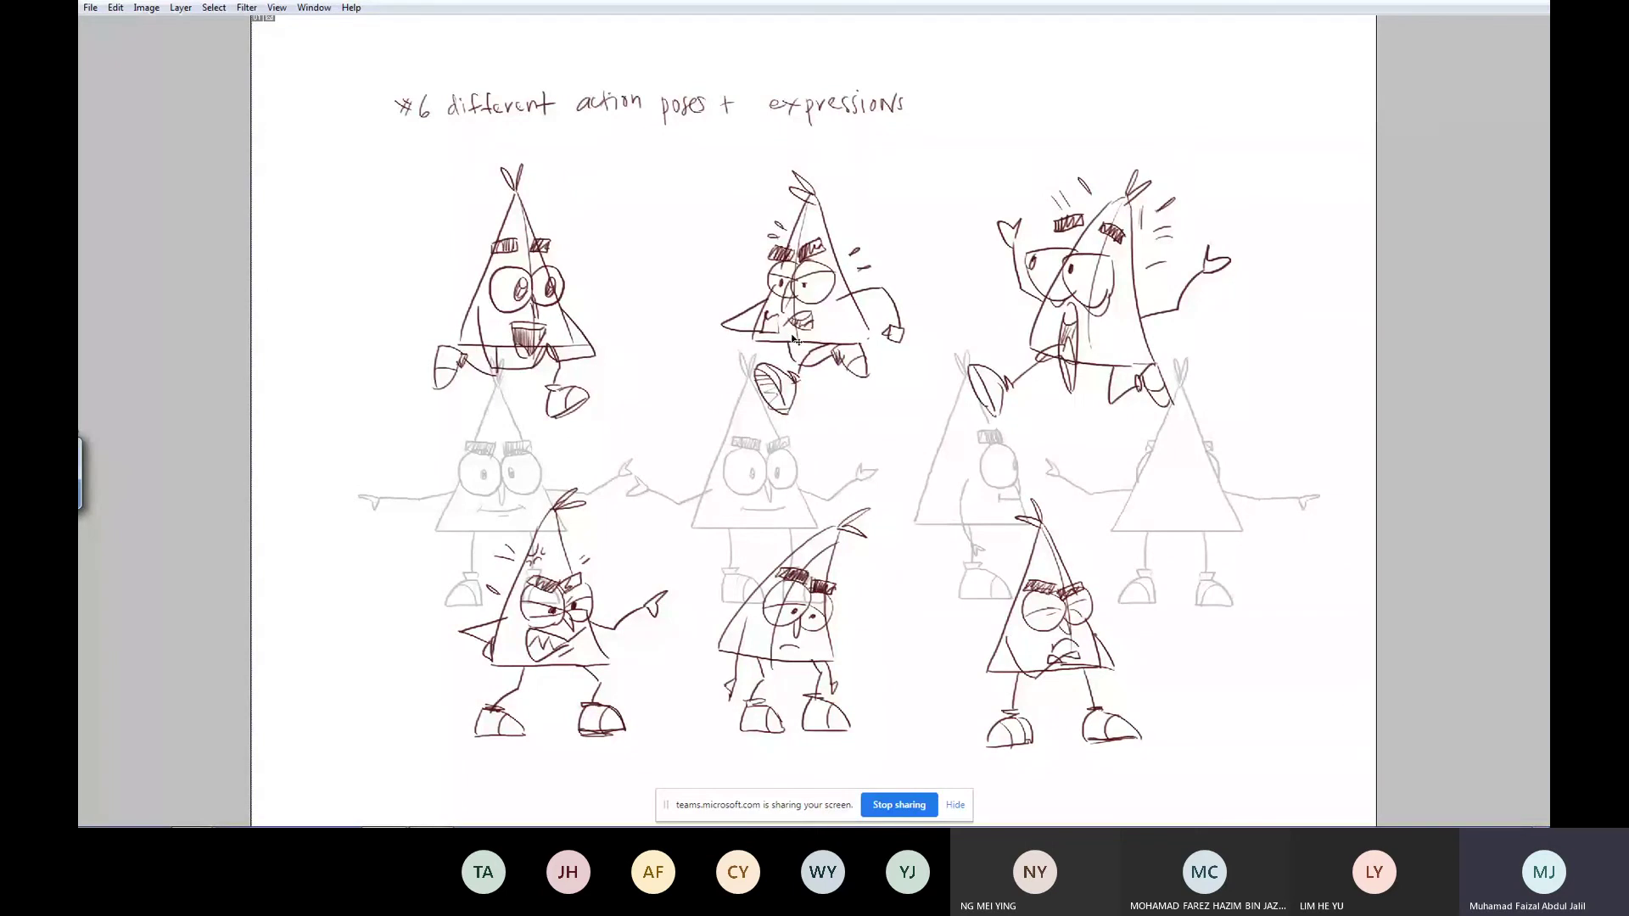
{"action": "key", "text": "ctrl+w"}
- Open the "w2_model sheets" file, hide Layer 6 with the faint turnaround figures, and hide the panels
{"action": "key", "text": "ctrl+o"}
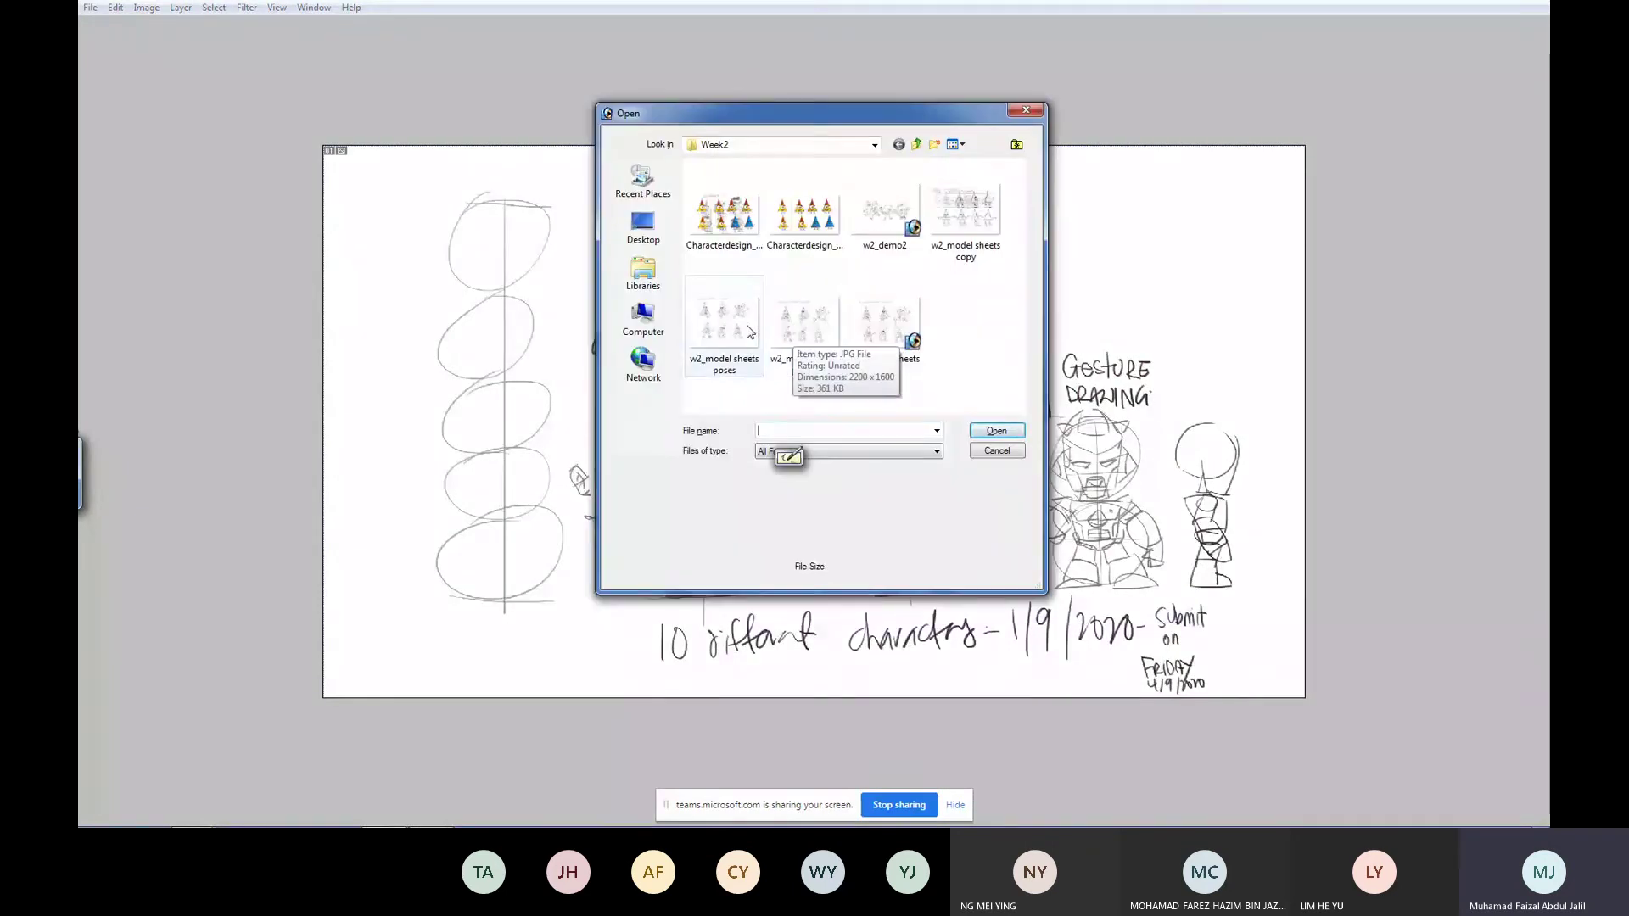
{"action": "left_click", "coordinate": [890, 339]}
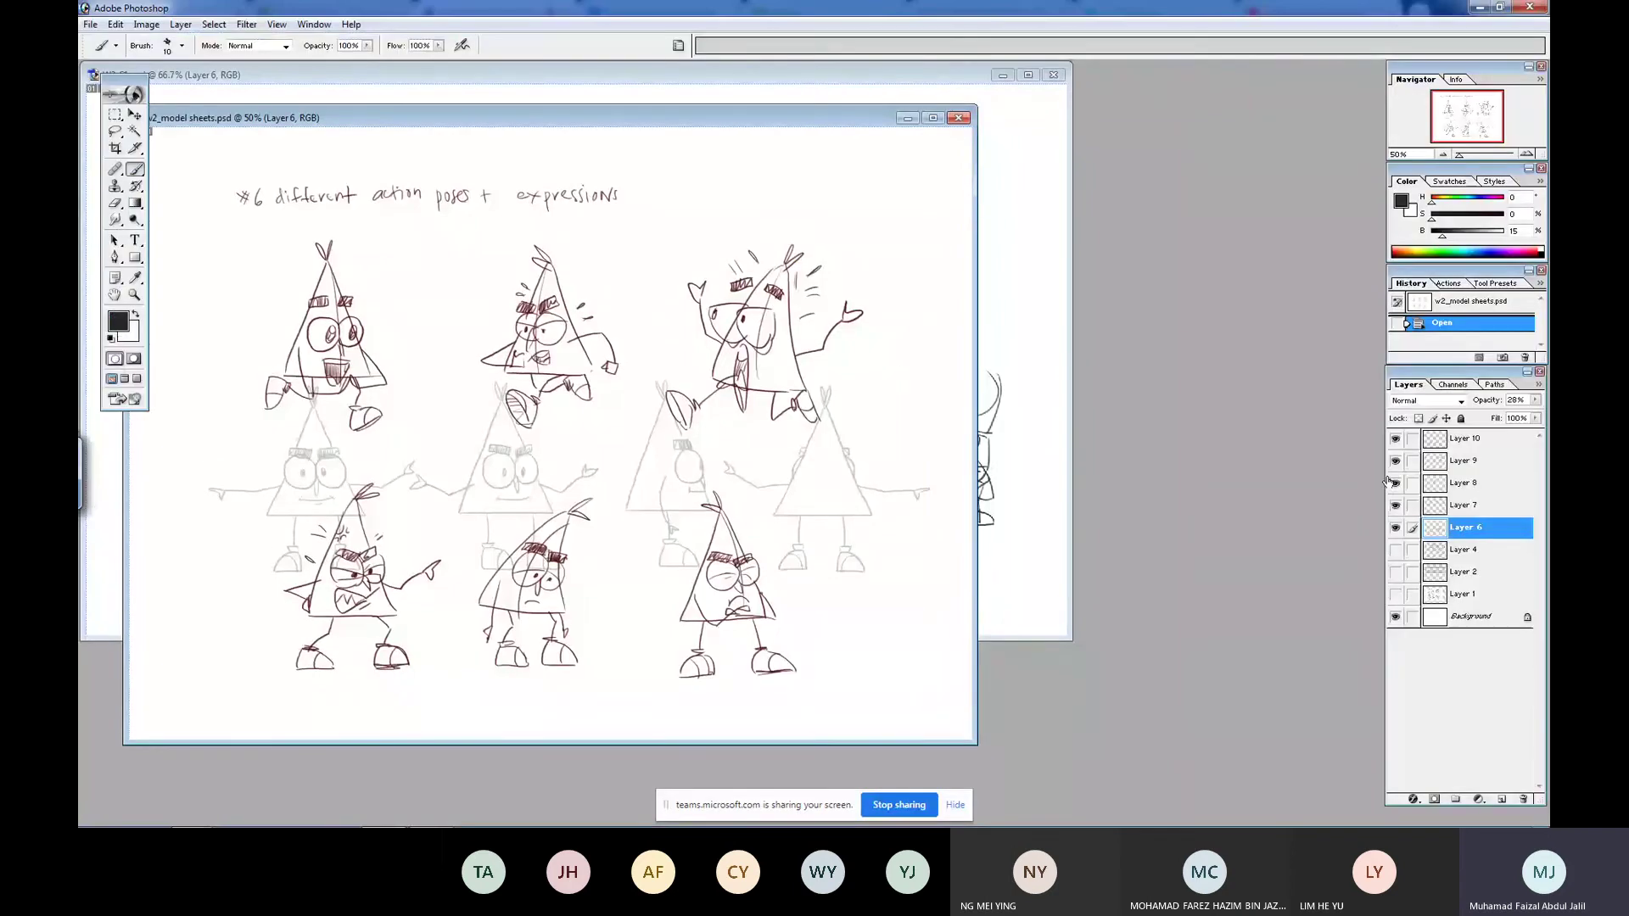
{"action": "left_click", "coordinate": [1397, 527]}
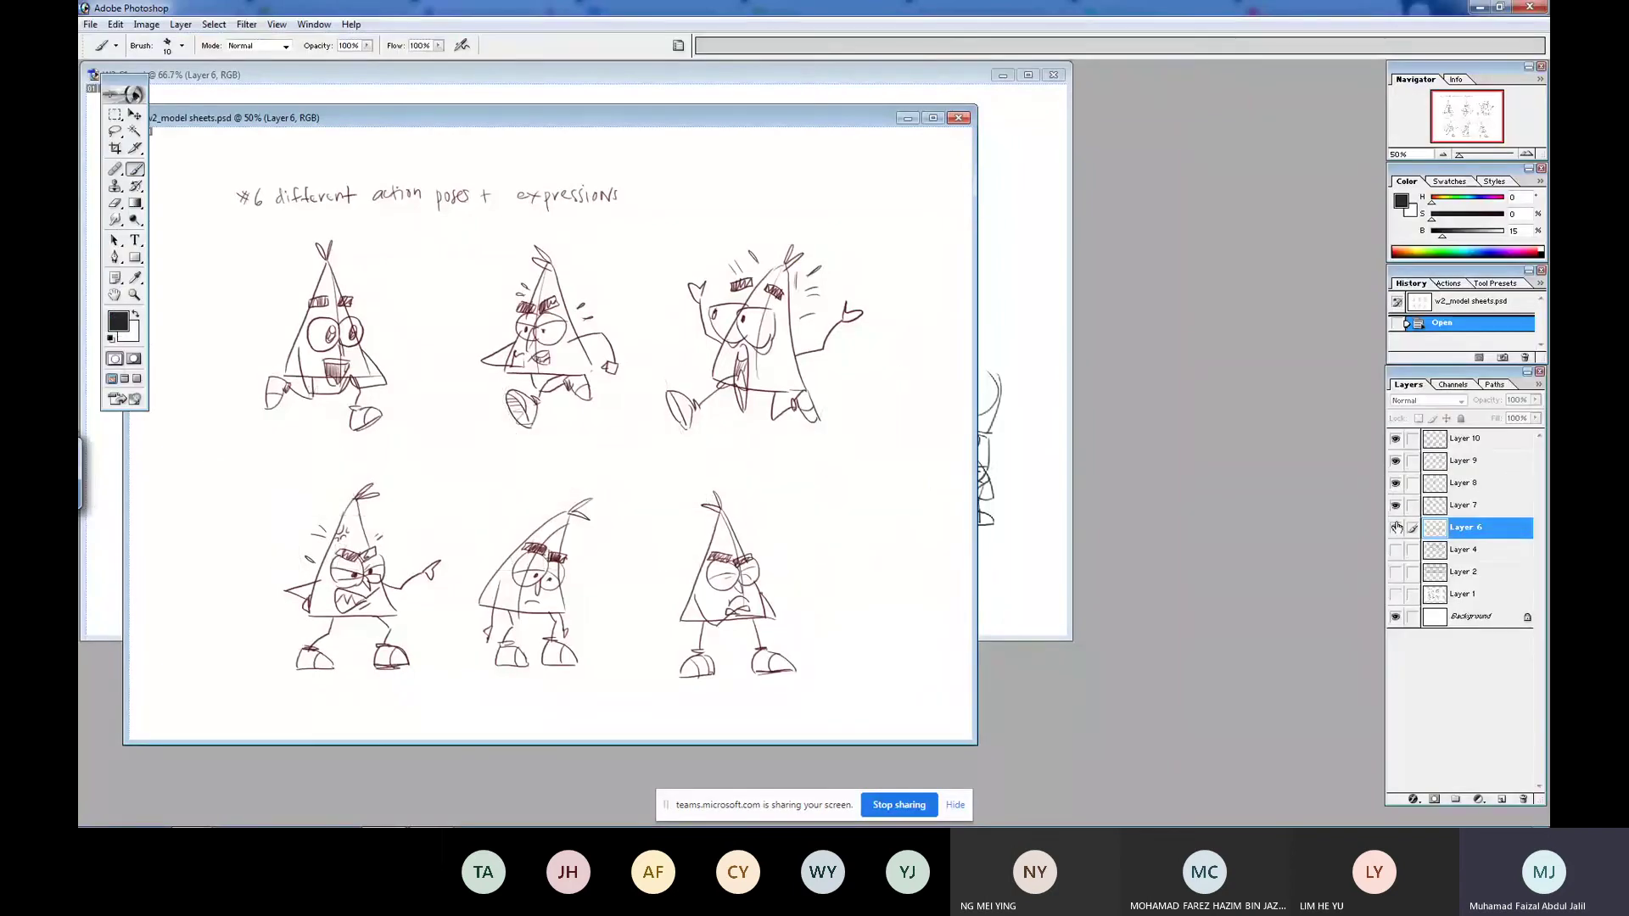
{"action": "left_click", "coordinate": [1396, 505]}
{"action": "left_click", "coordinate": [1396, 505]}
{"action": "key", "text": "Tab"}
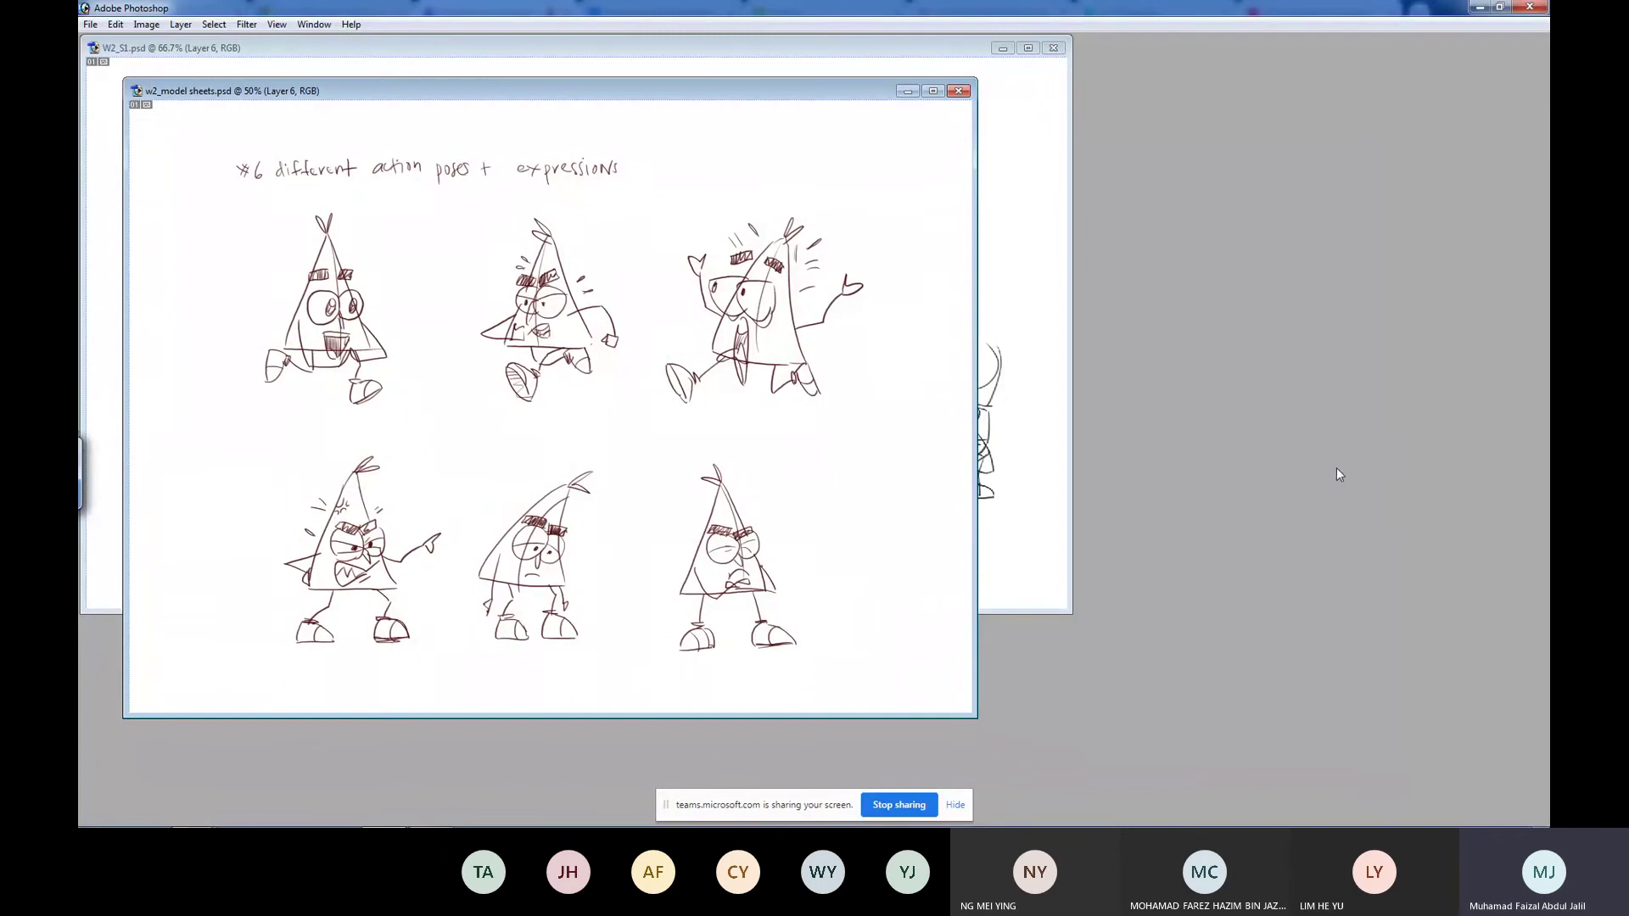
- Switch to the W2_S1 drawing and browse the week5, week6, week7 and week9 folders for example files to open
{"action": "key", "text": "ctrl+Tab"}
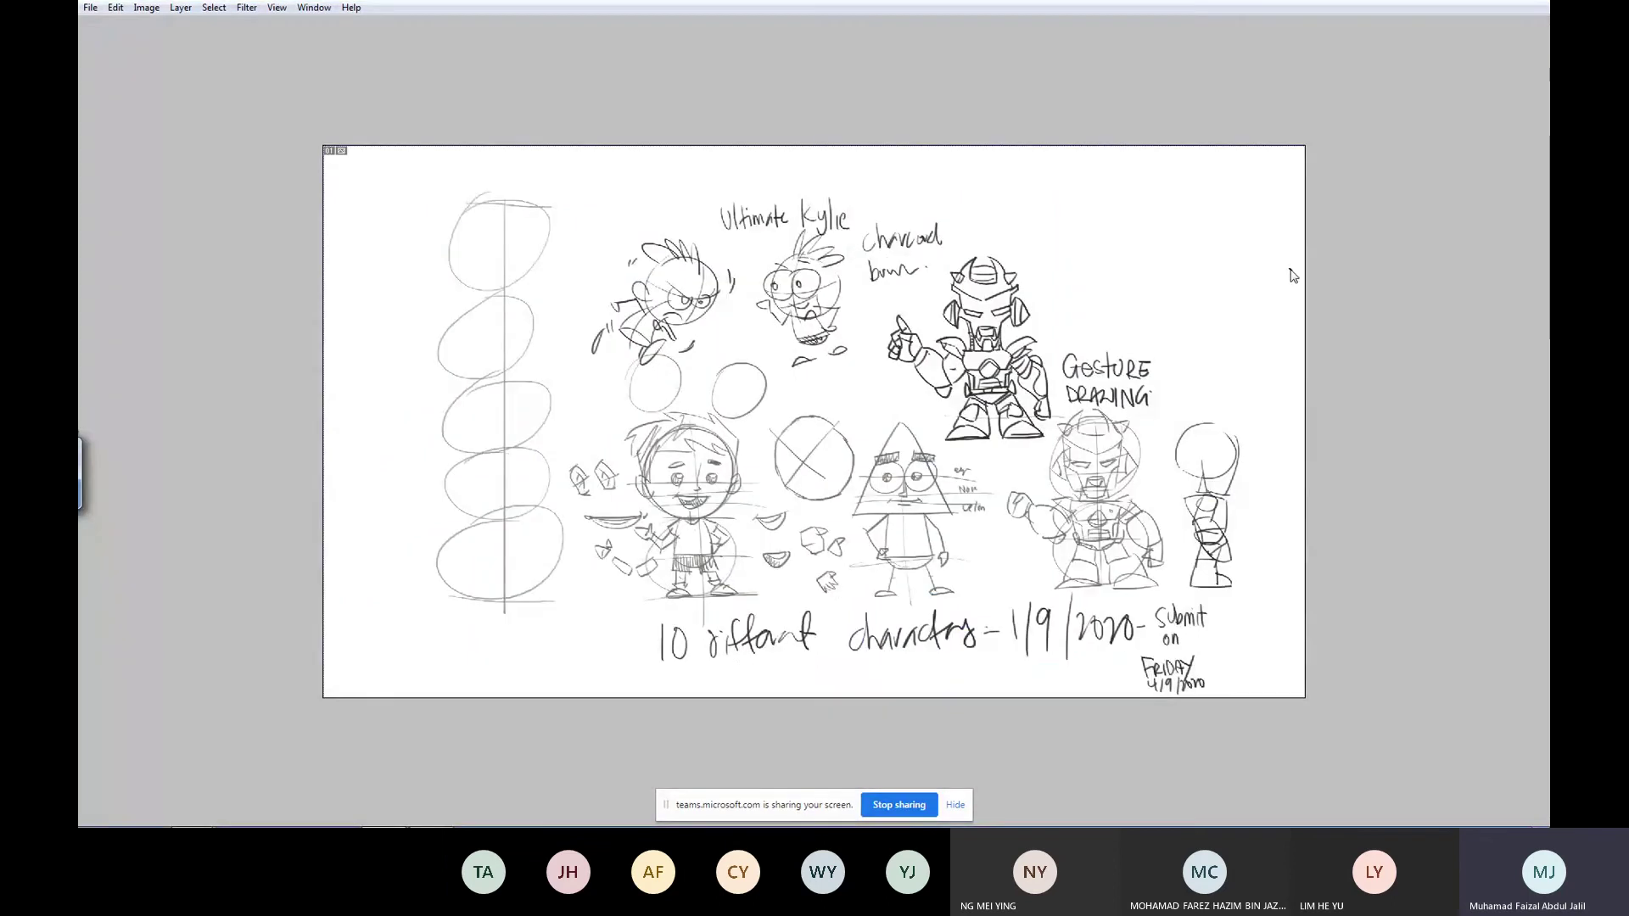
{"action": "key", "text": "ctrl+o"}
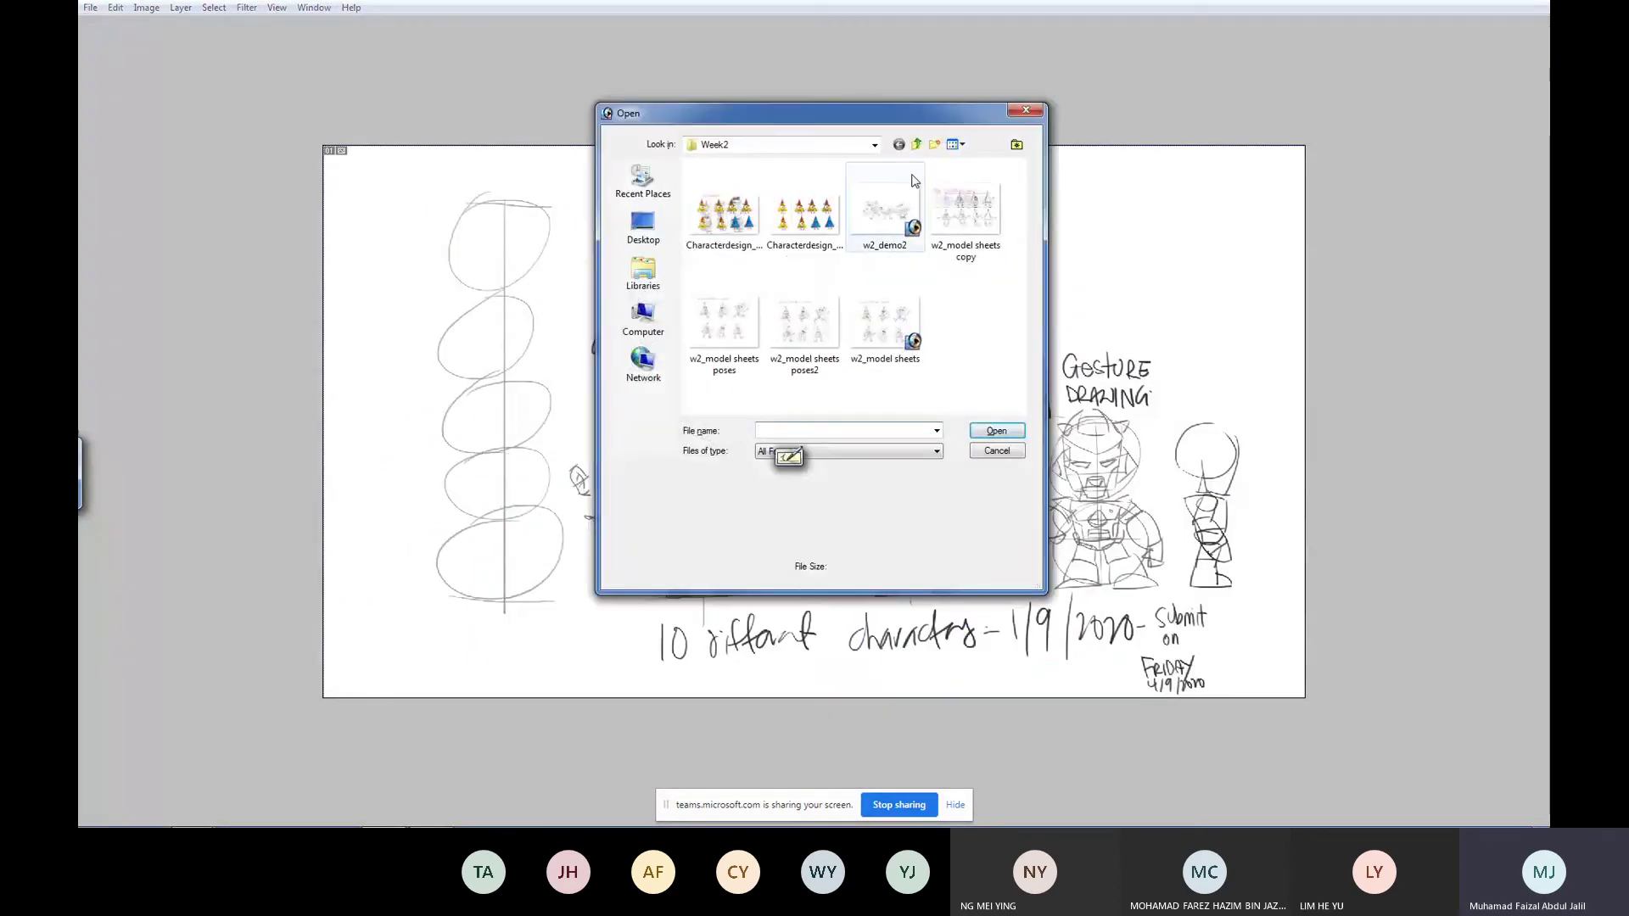
{"action": "left_click", "coordinate": [918, 144]}
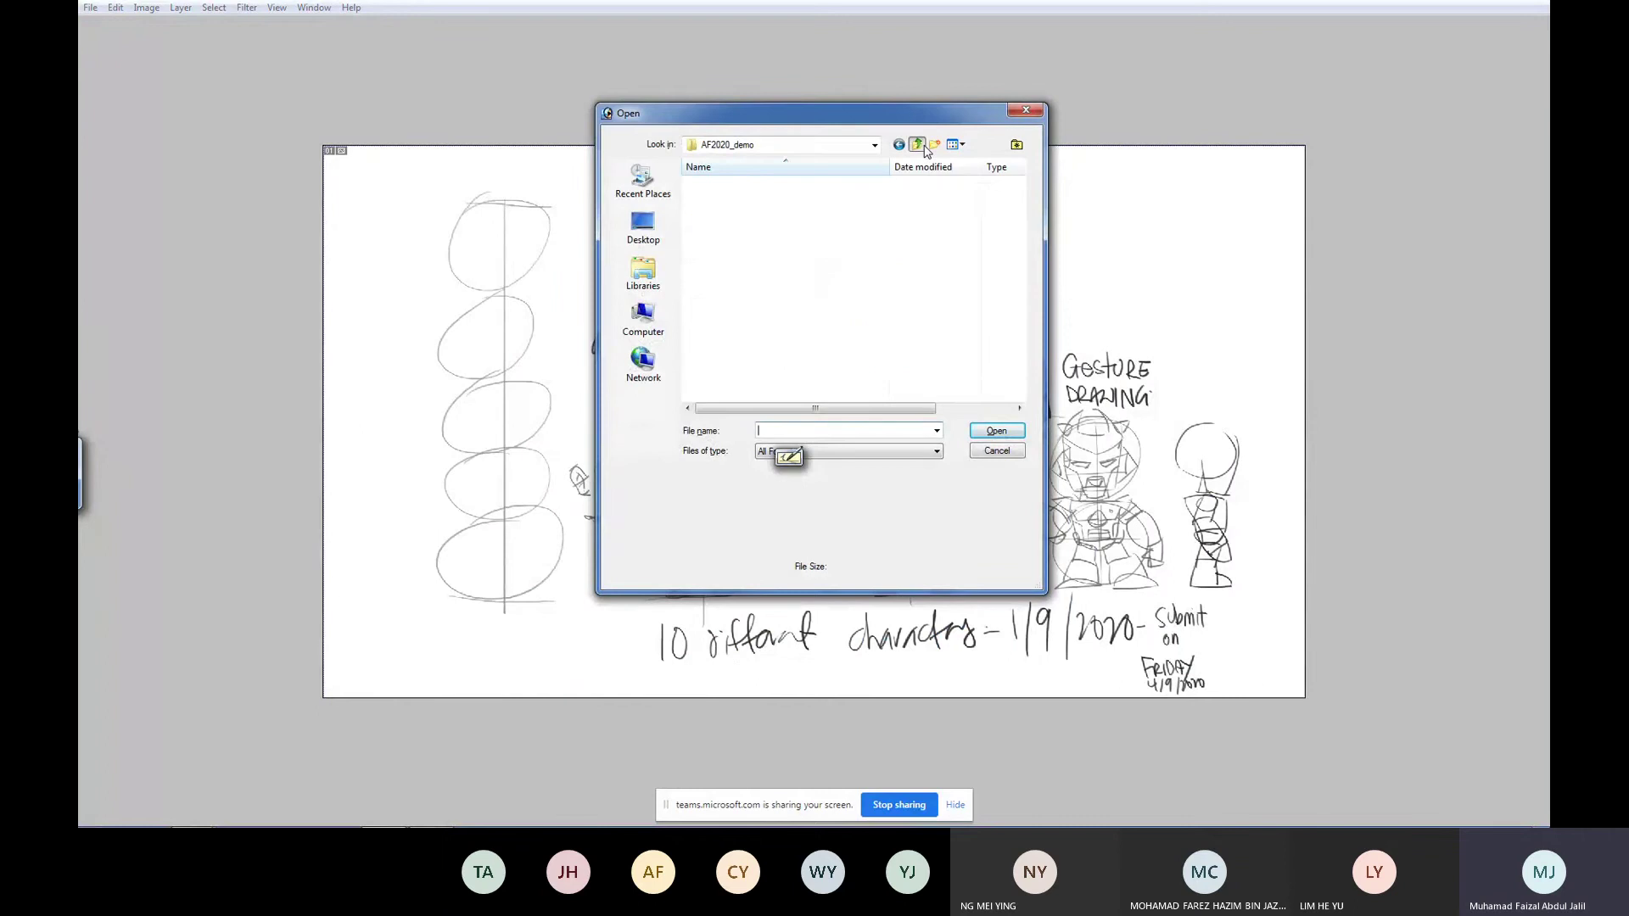
{"action": "double_click", "coordinate": [711, 272]}
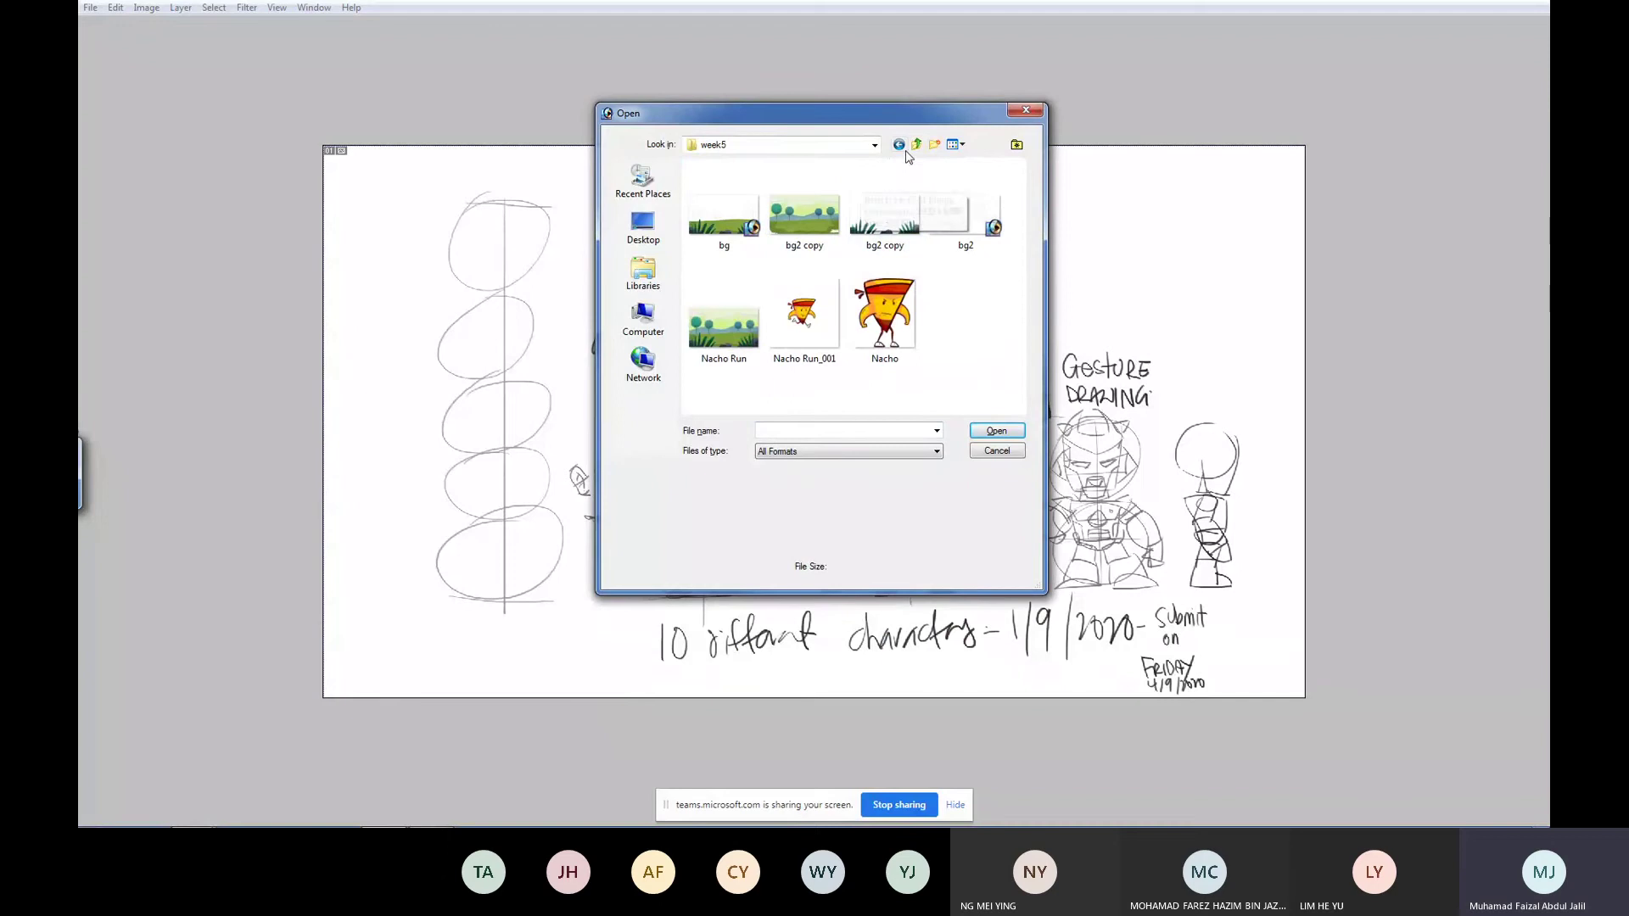
{"action": "left_click", "coordinate": [917, 144]}
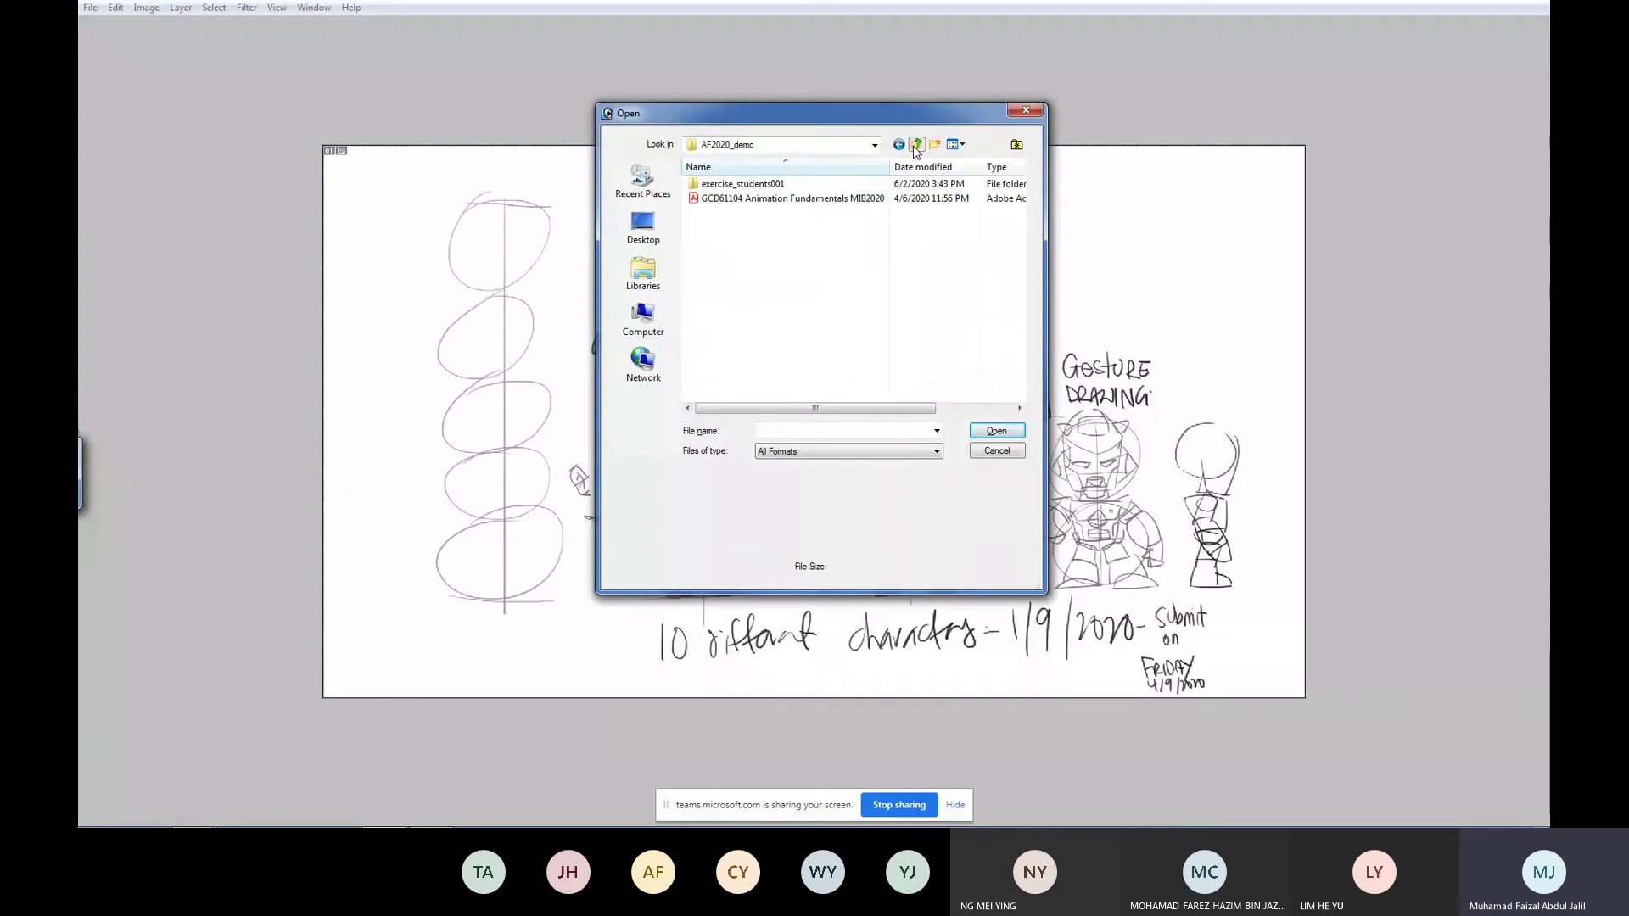
{"action": "double_click", "coordinate": [717, 284]}
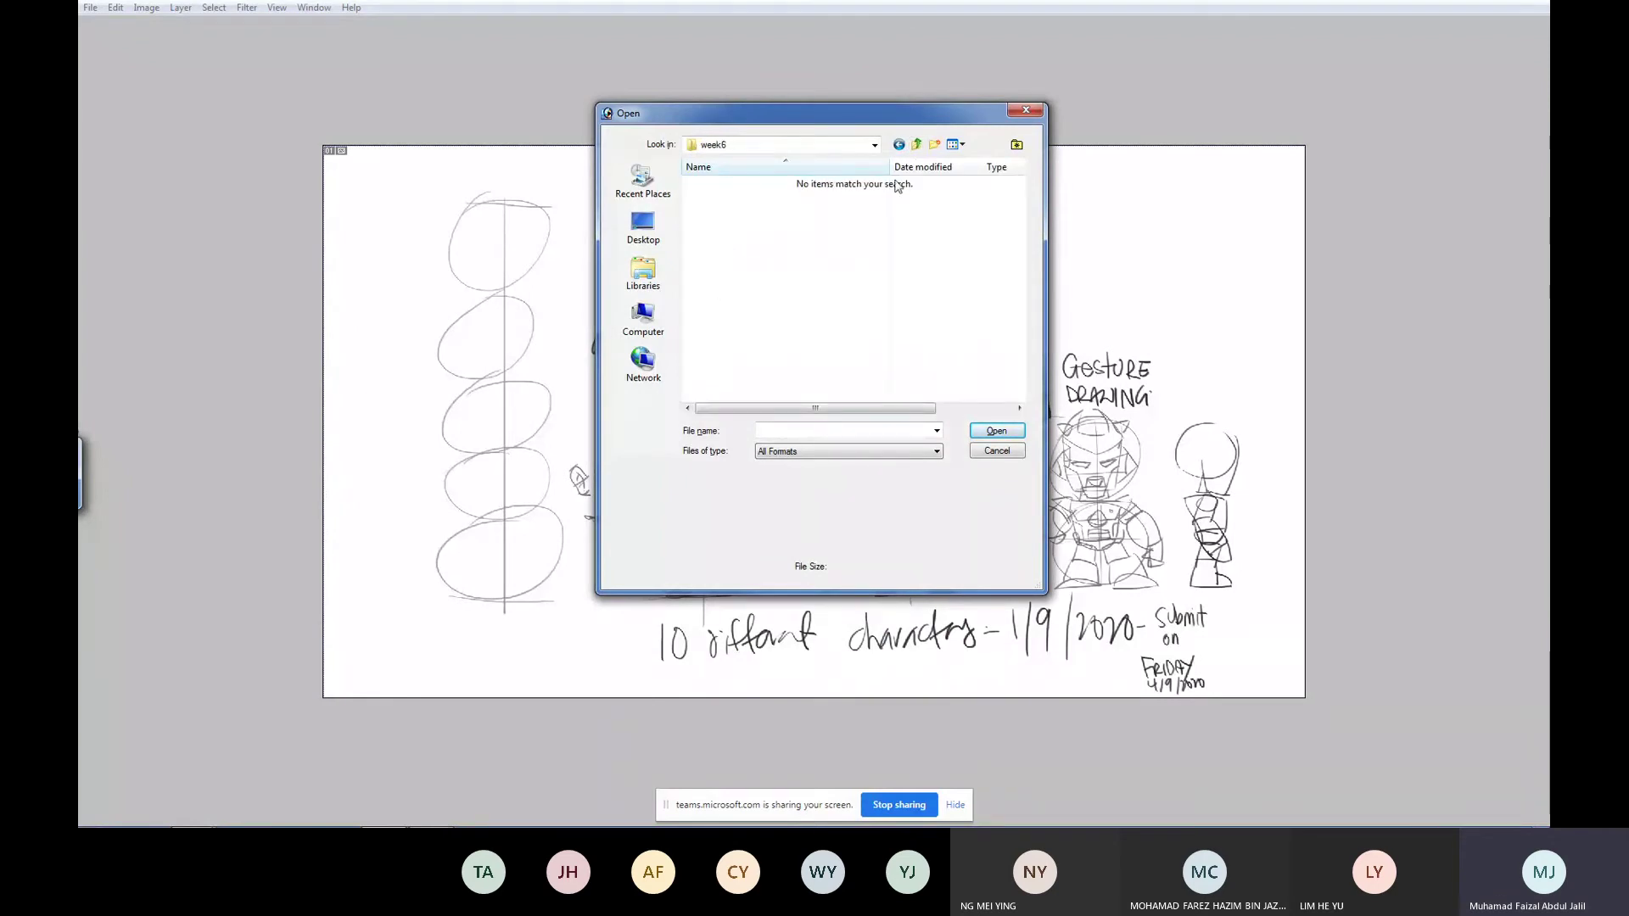
{"action": "left_click", "coordinate": [917, 144]}
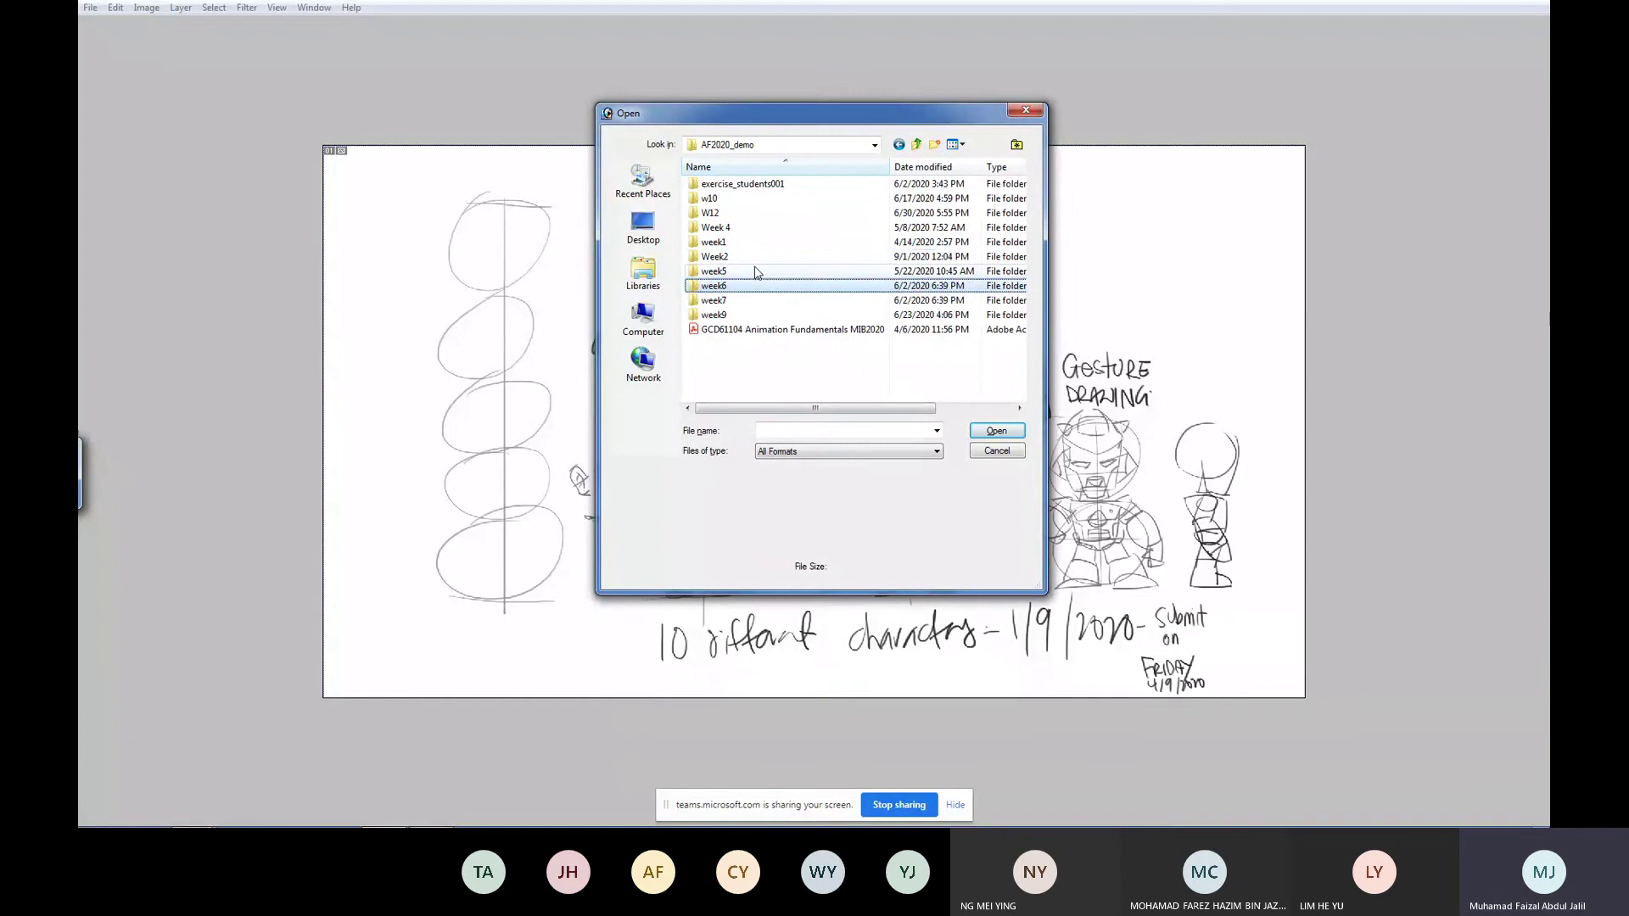
{"action": "double_click", "coordinate": [714, 300]}
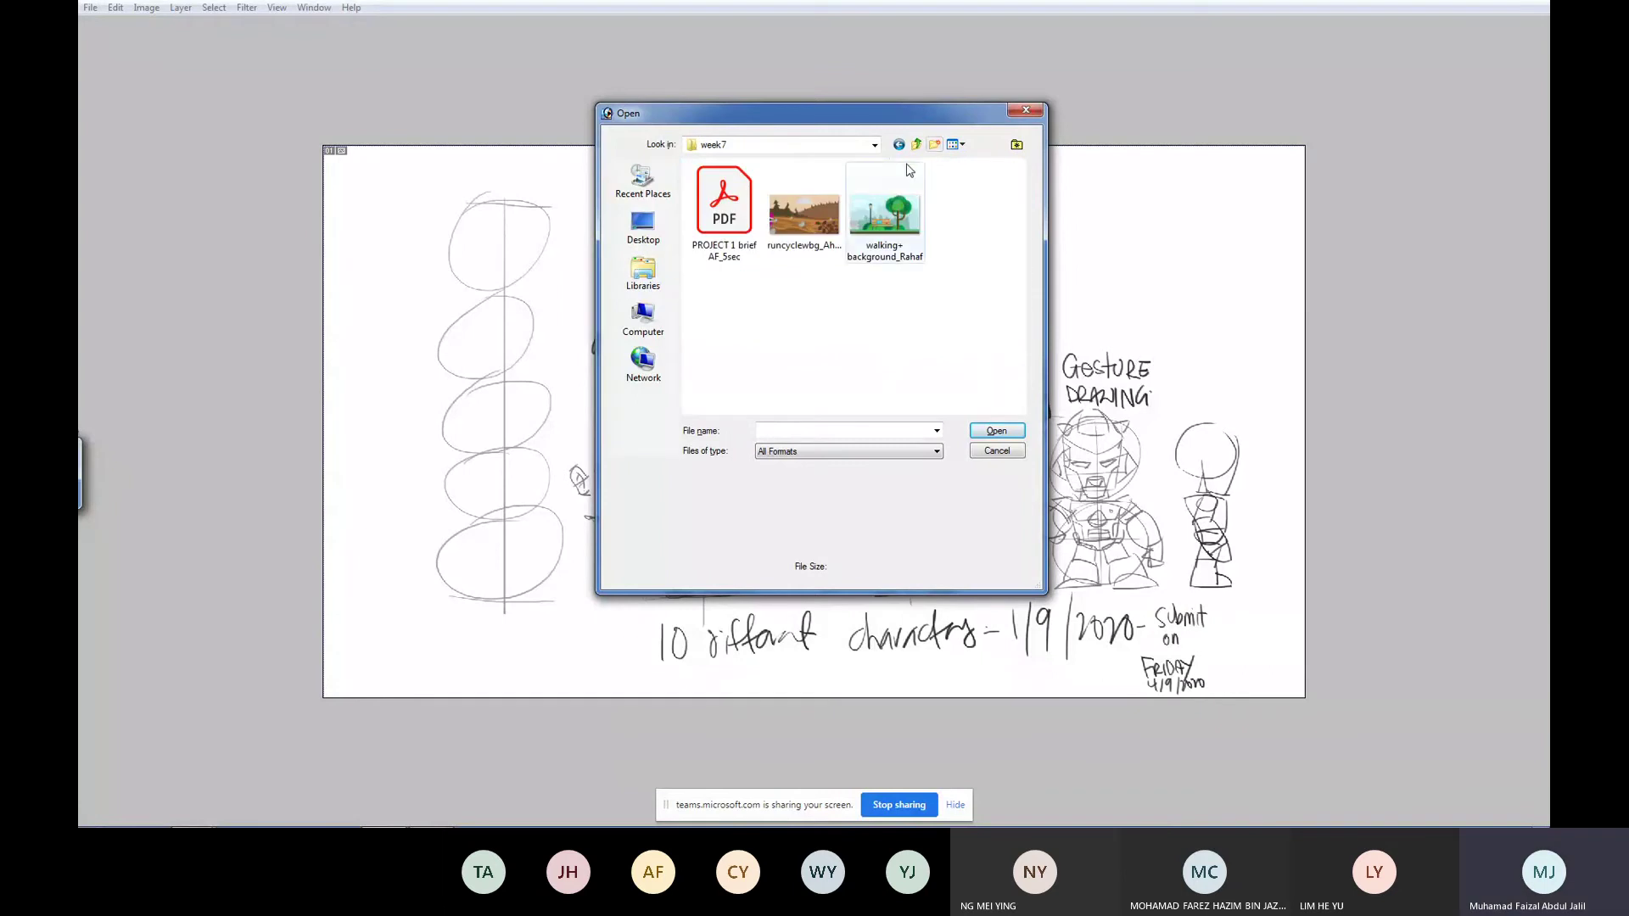
{"action": "left_click", "coordinate": [917, 144]}
{"action": "double_click", "coordinate": [717, 315]}
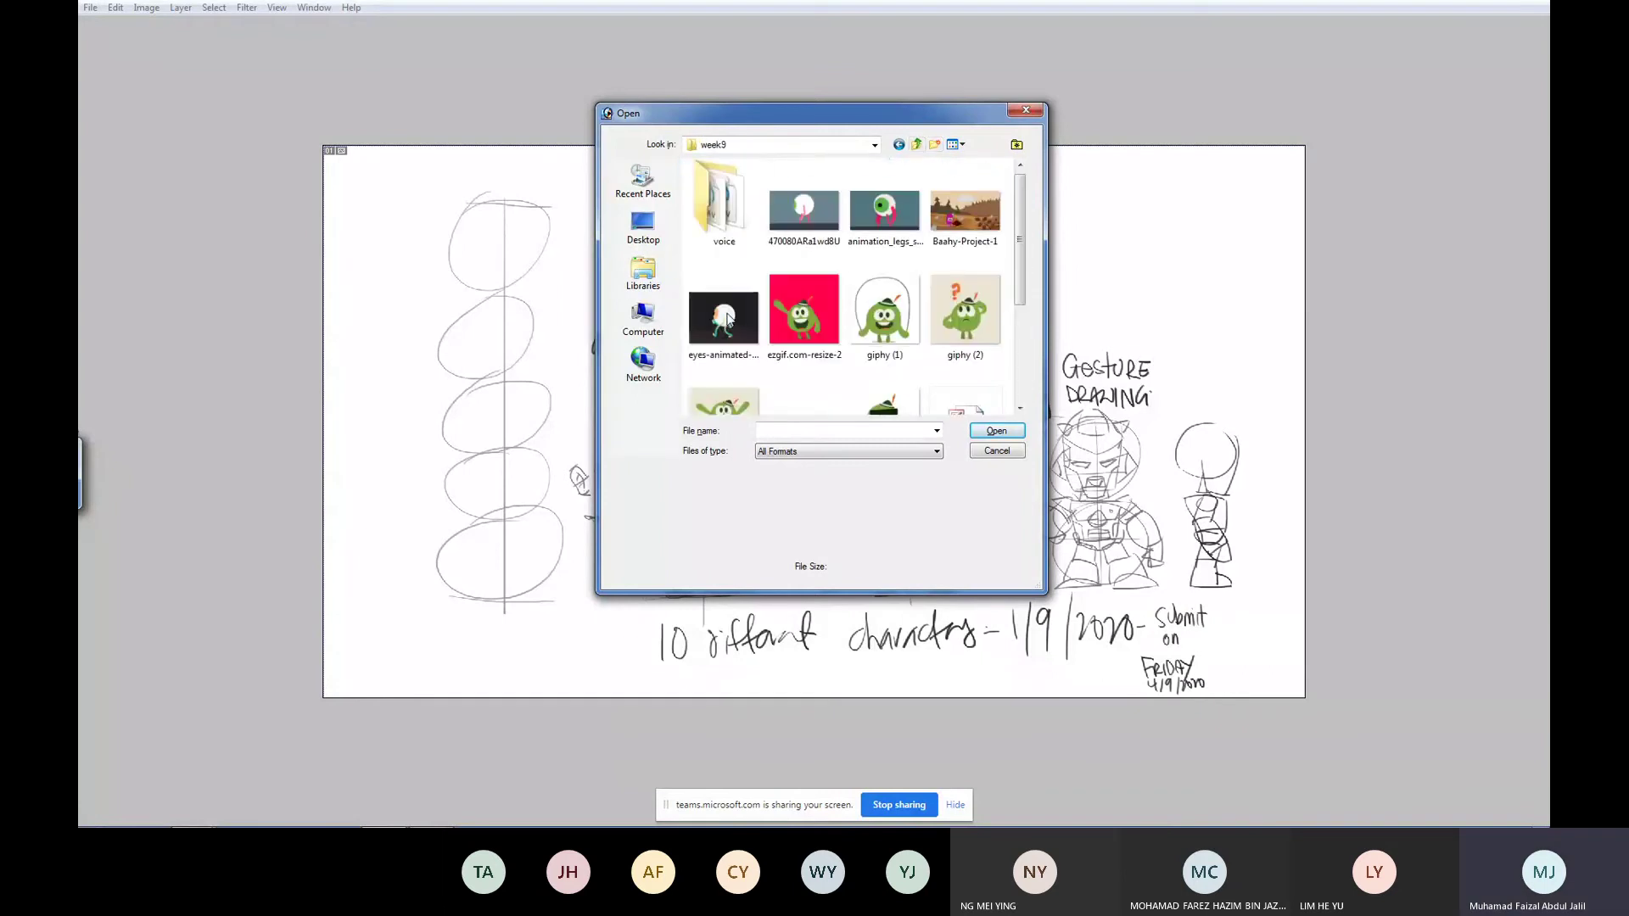
{"action": "mouse_move", "coordinate": [1021, 242]}
{"action": "left_mouse_down"}
{"action": "mouse_move", "coordinate": [1021, 373]}
{"action": "mouse_move", "coordinate": [1033, 251]}
{"action": "left_mouse_up"}
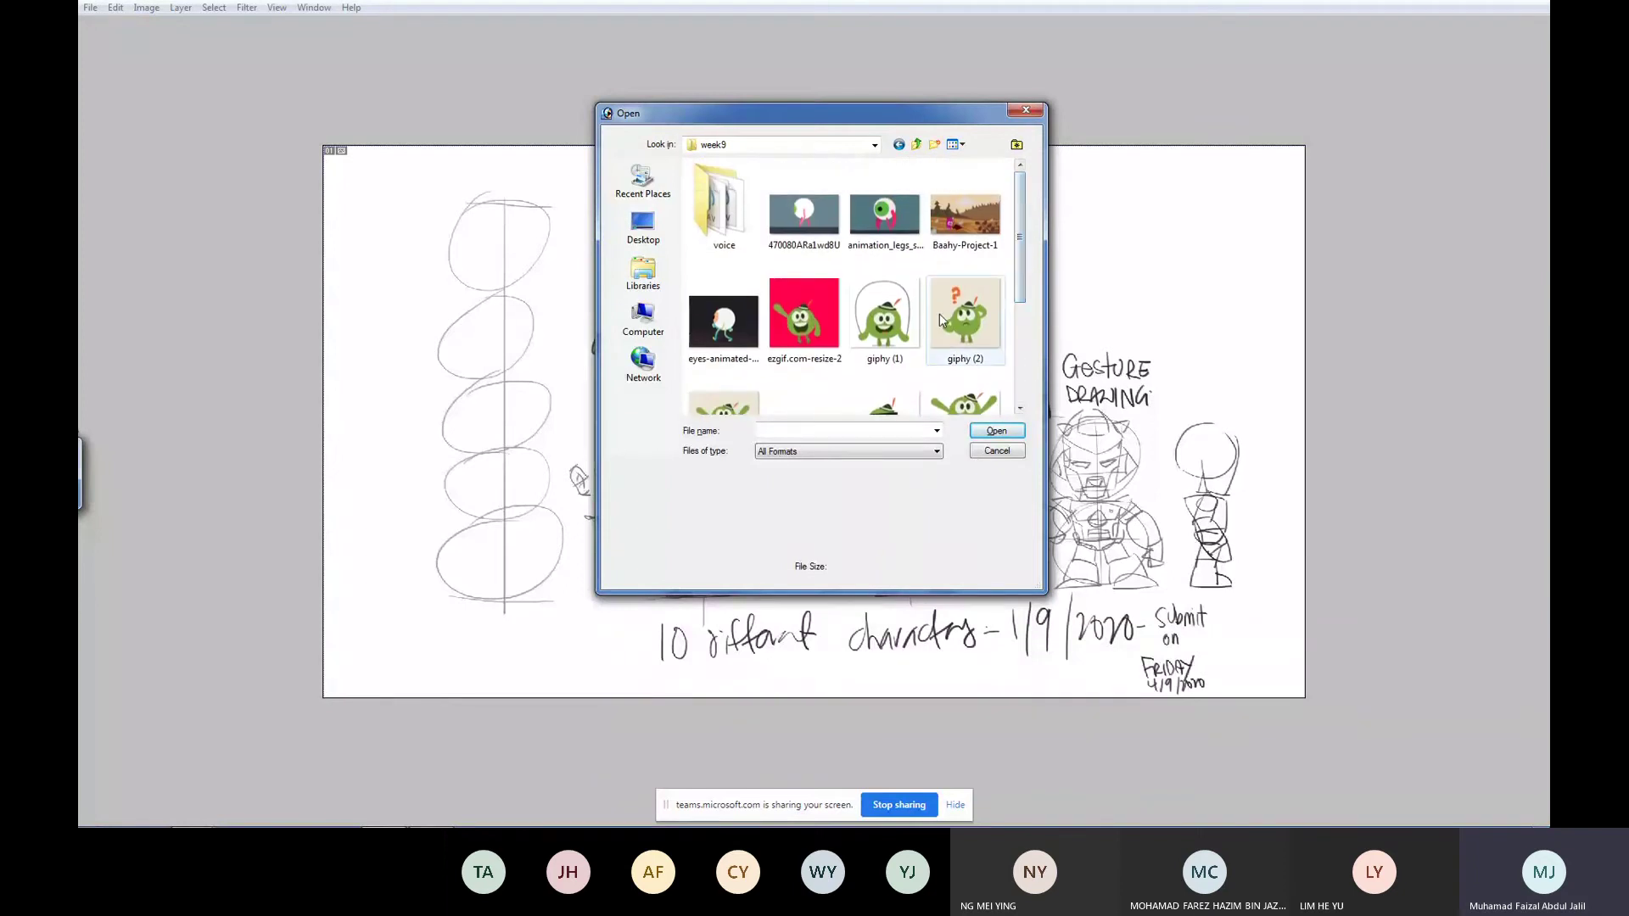
- Preview the "giphy (1)" image of the green rope-skipping character from the week9 folder and close the preview
{"action": "left_click", "coordinate": [898, 338]}
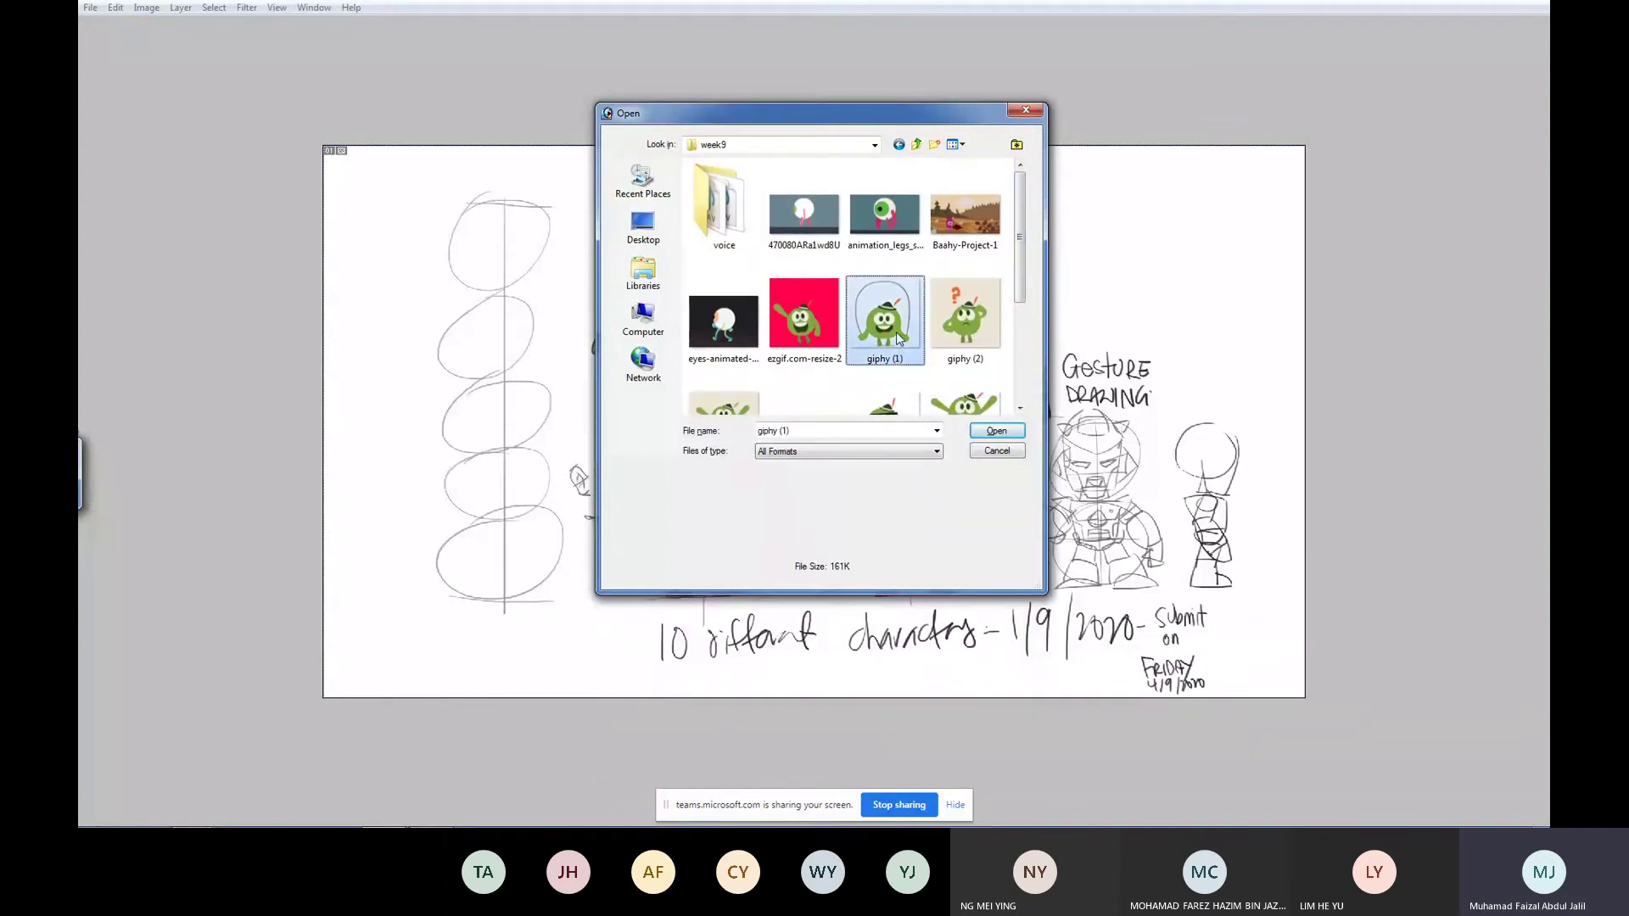
{"action": "right_click", "coordinate": [898, 338]}
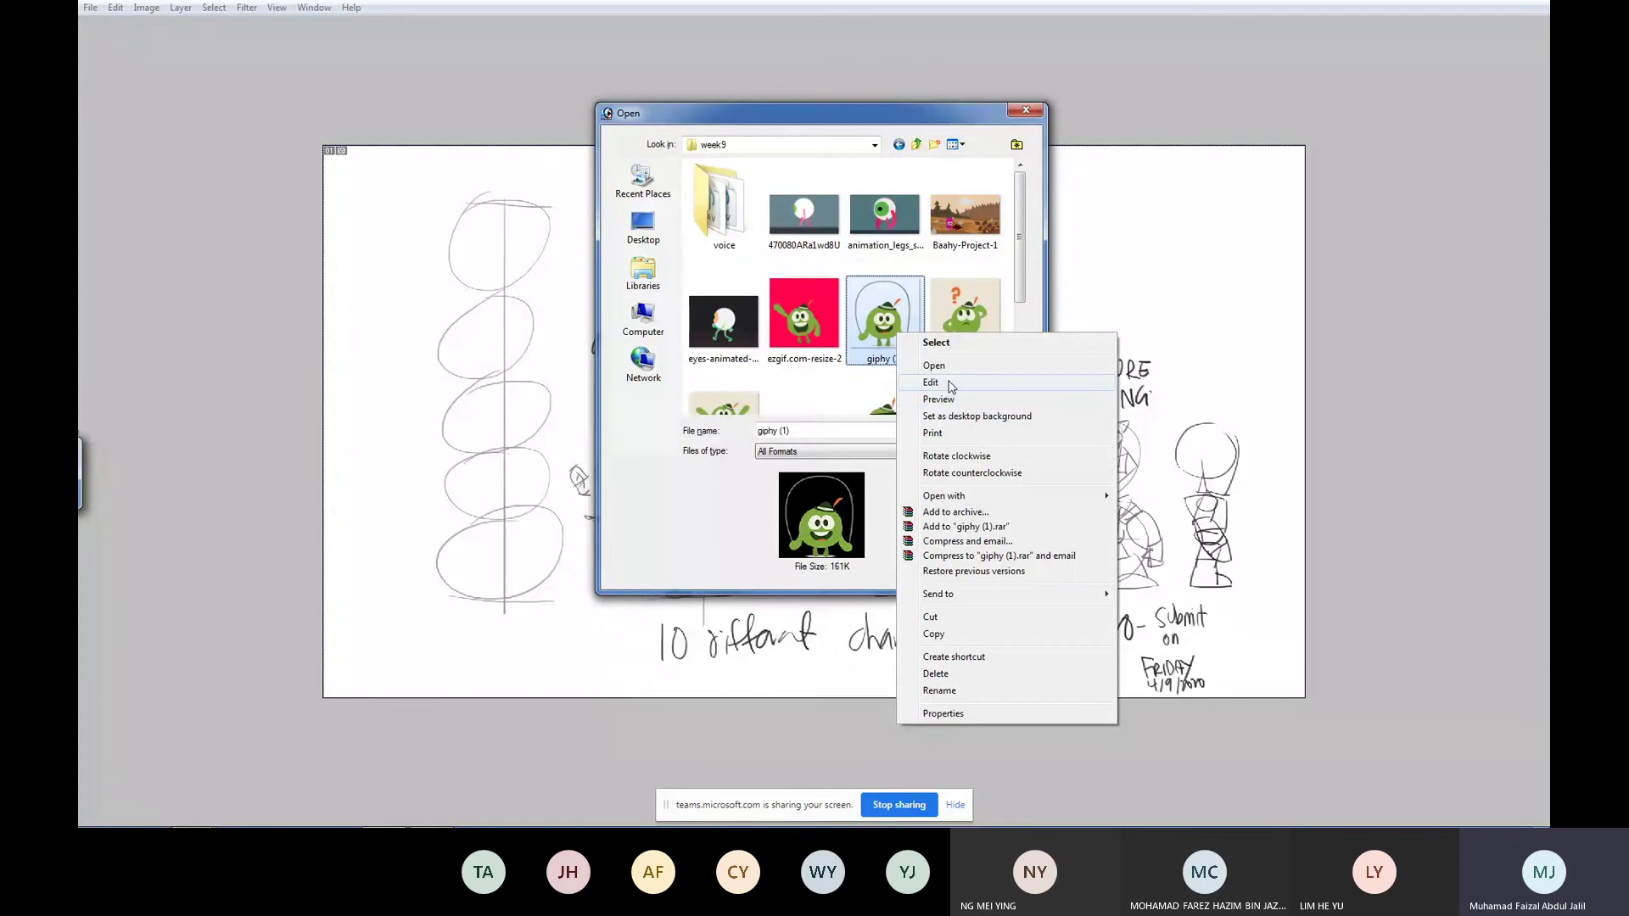
{"action": "left_click", "coordinate": [938, 399]}
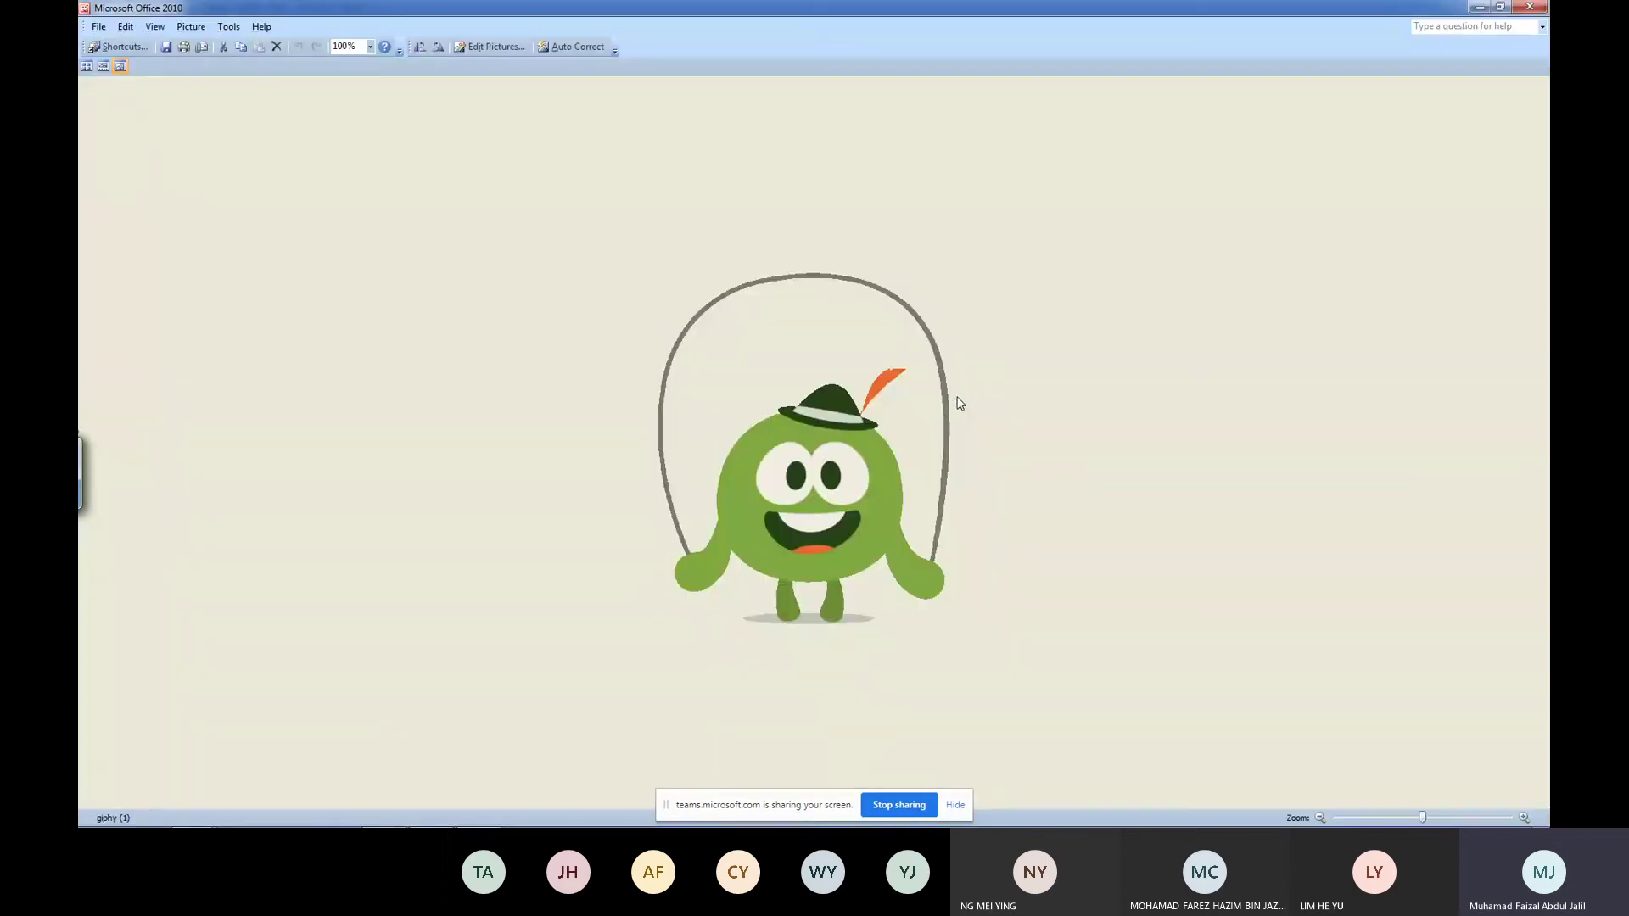
{"action": "left_click", "coordinate": [1531, 8]}
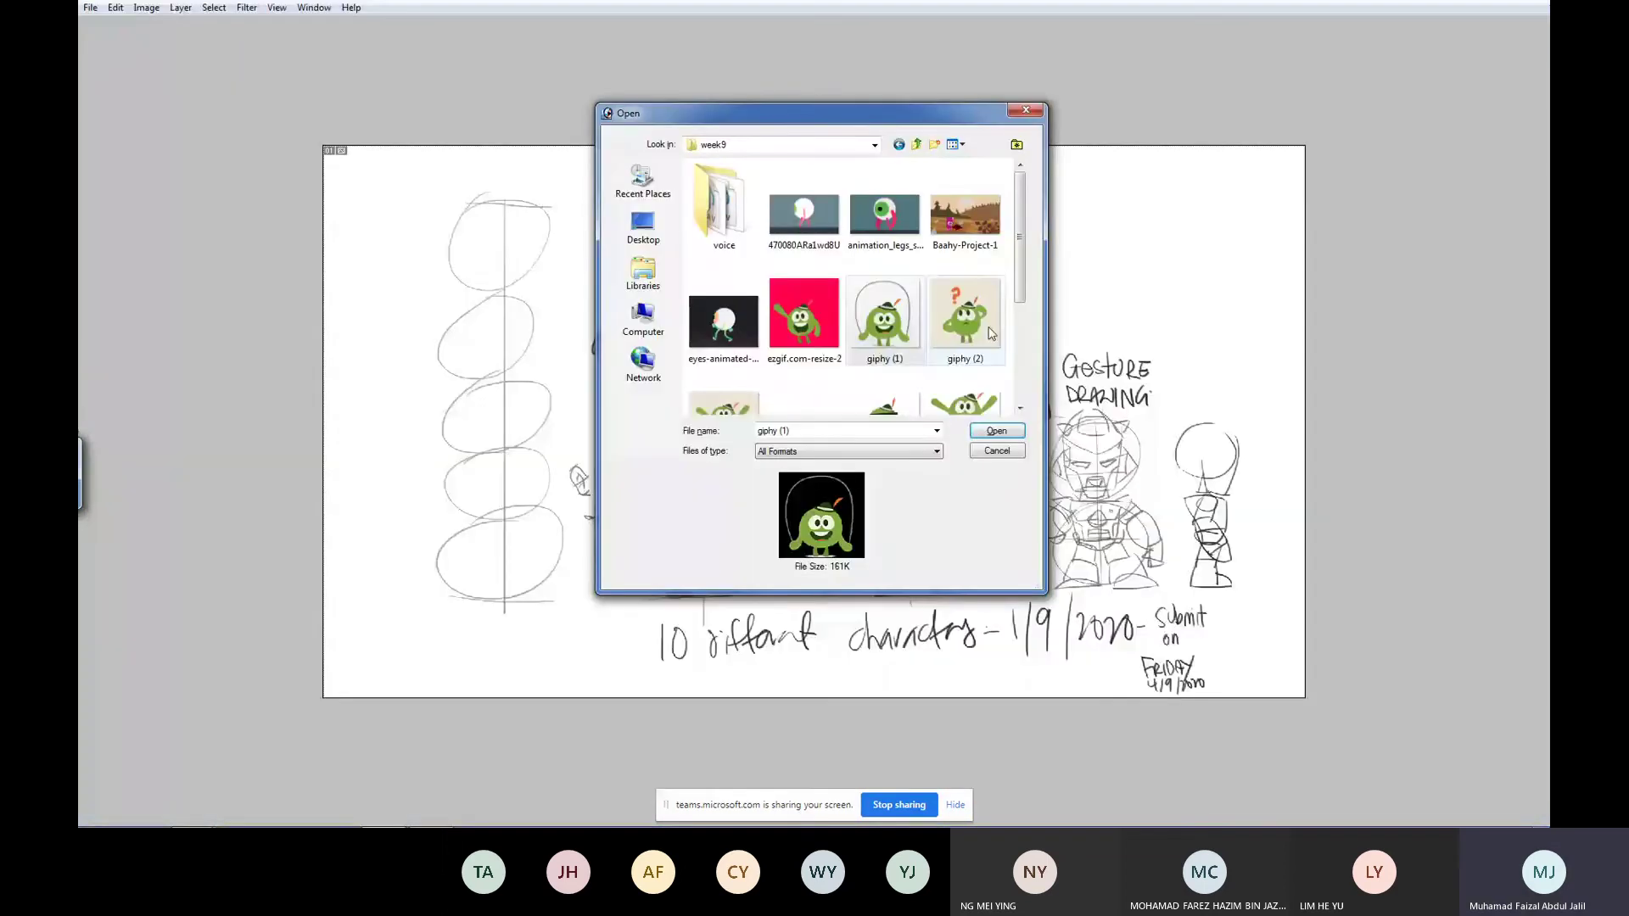
- Play the "giphy (1)" rope-skipping animation in Internet Explorer and close the browser
{"action": "right_click", "coordinate": [896, 340]}
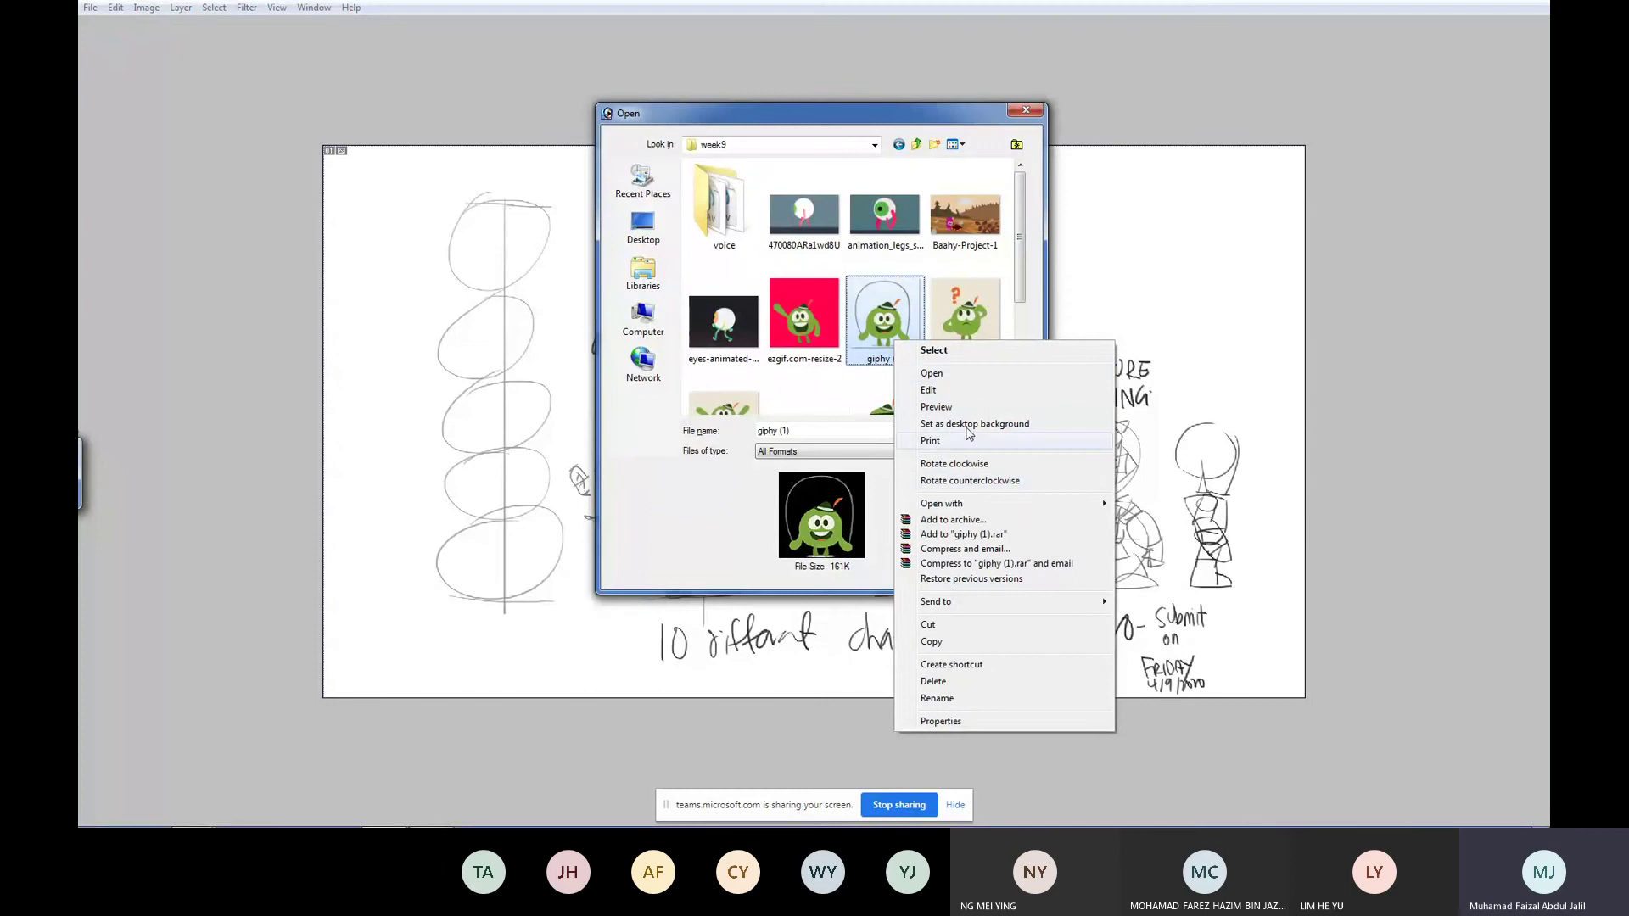
{"action": "mouse_move", "coordinate": [986, 506]}
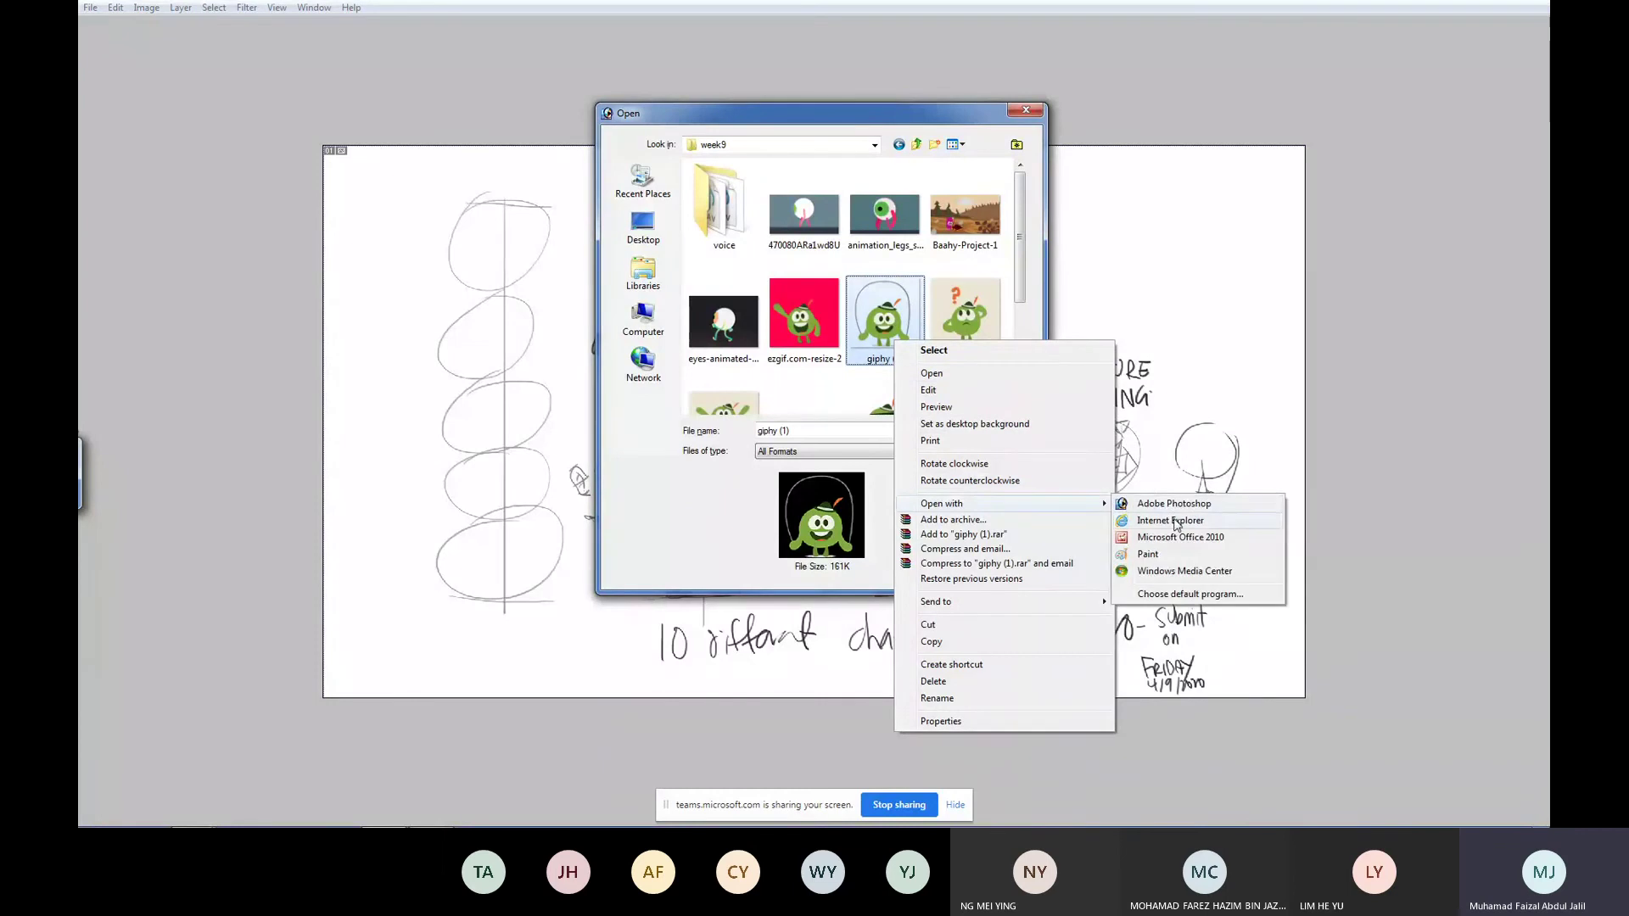
{"action": "left_click", "coordinate": [1177, 522]}
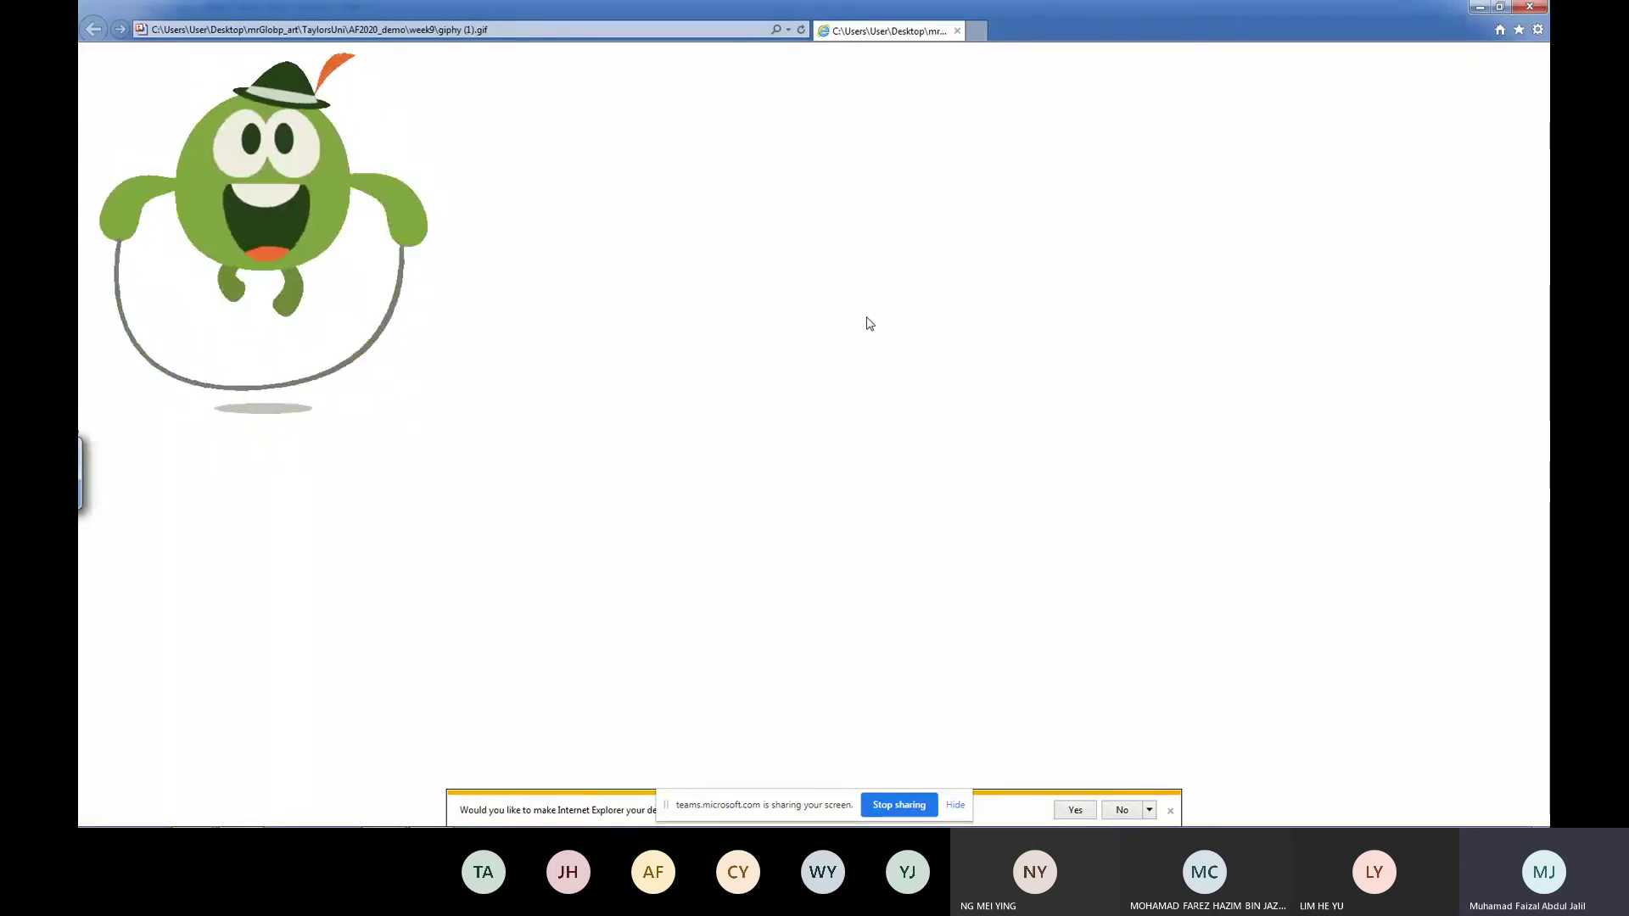
{"action": "left_click", "coordinate": [1528, 7]}
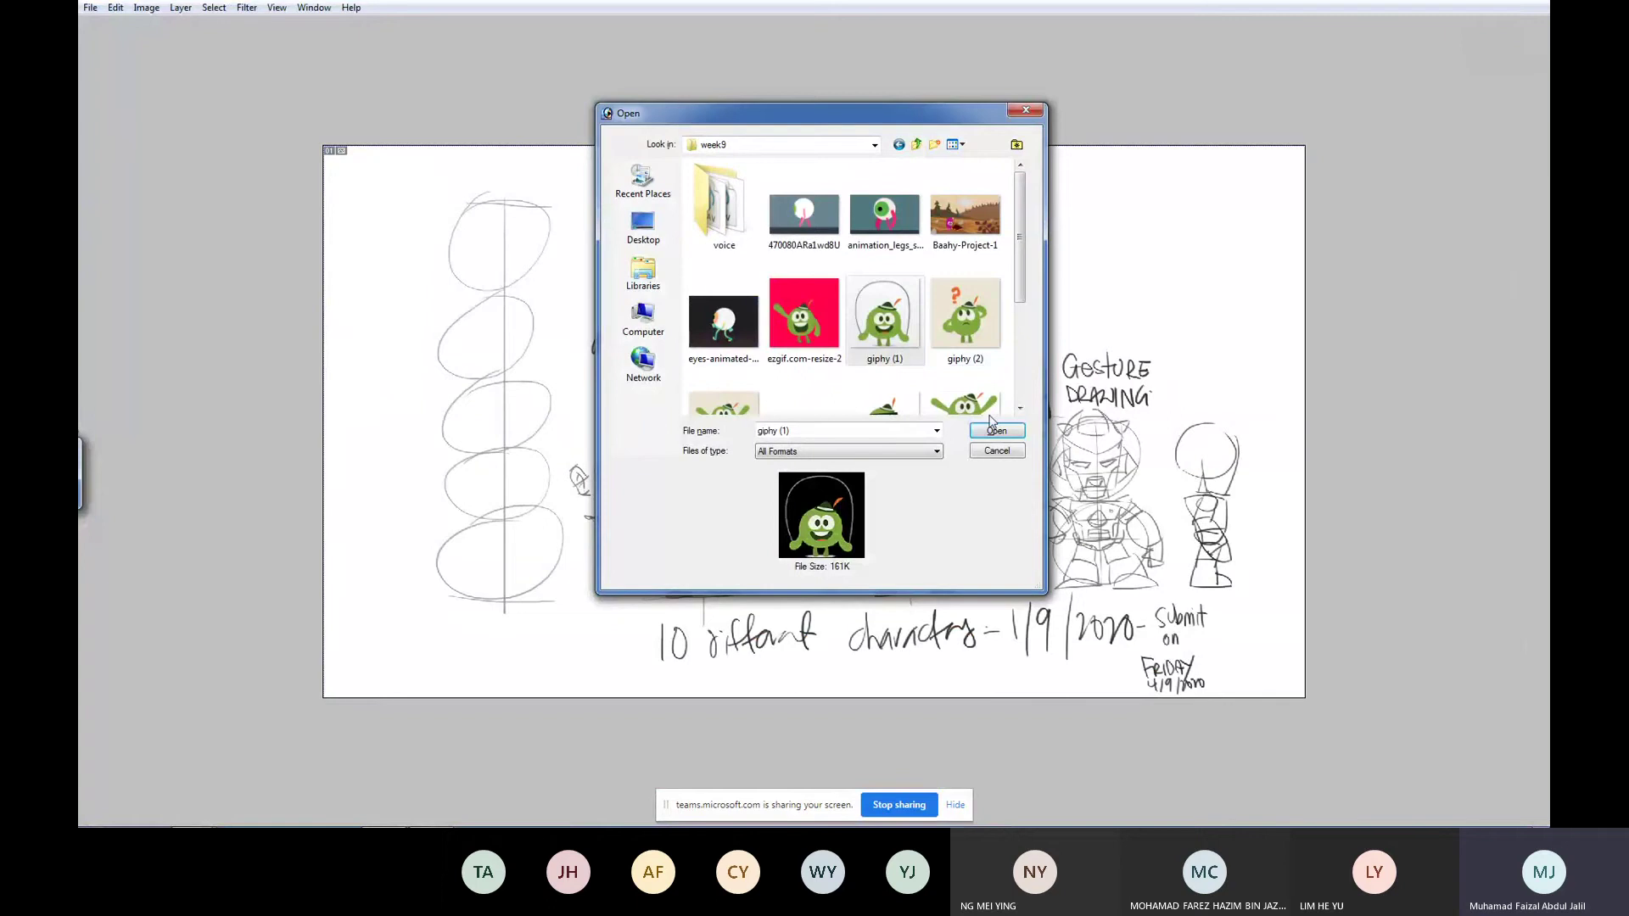
- Look through the exercise_students001 folder and its parent TaylorsUni folder, and leave the file browser without opening anything
{"action": "left_click", "coordinate": [917, 145]}
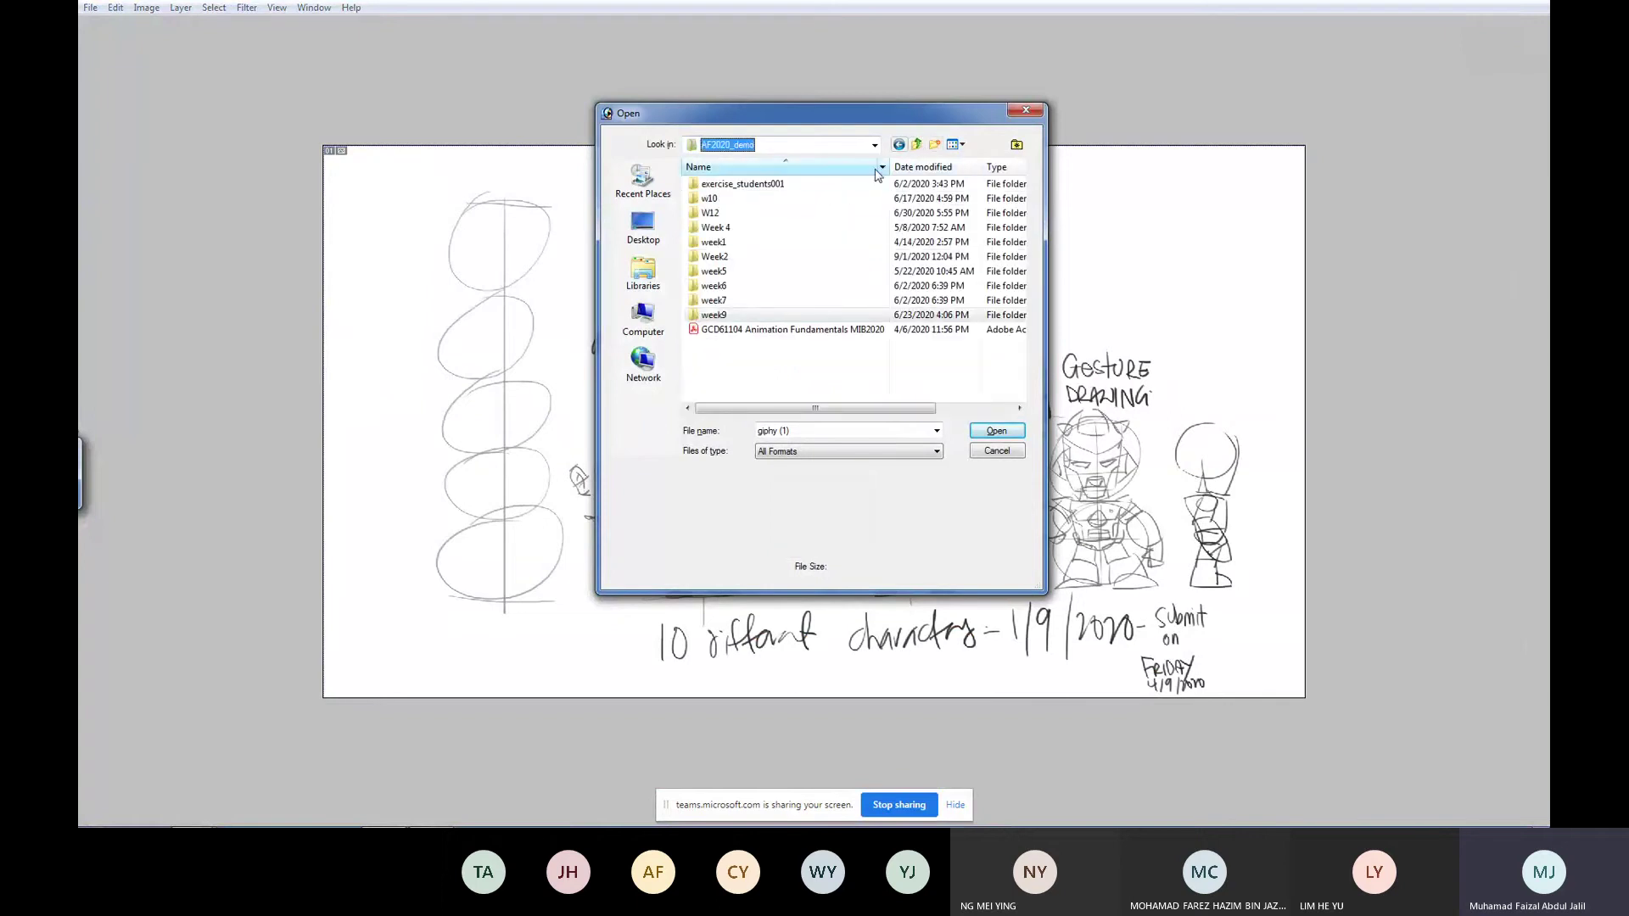
{"action": "double_click", "coordinate": [742, 185]}
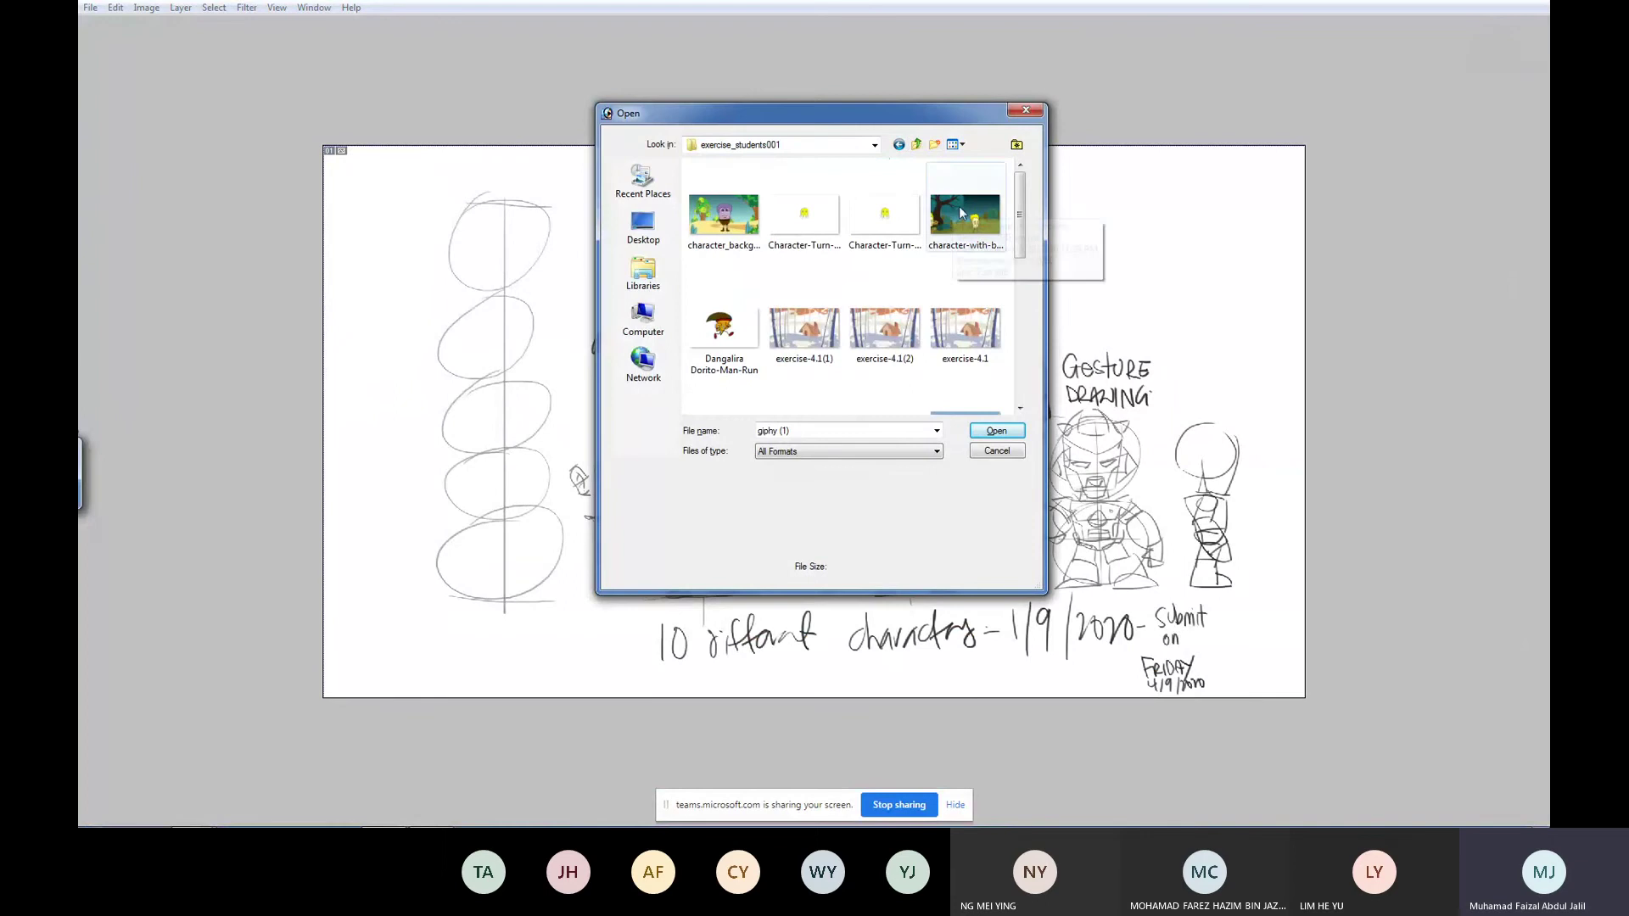
{"action": "scroll", "coordinate": [985, 340], "scroll_direction": "down", "scroll_amount": 10}
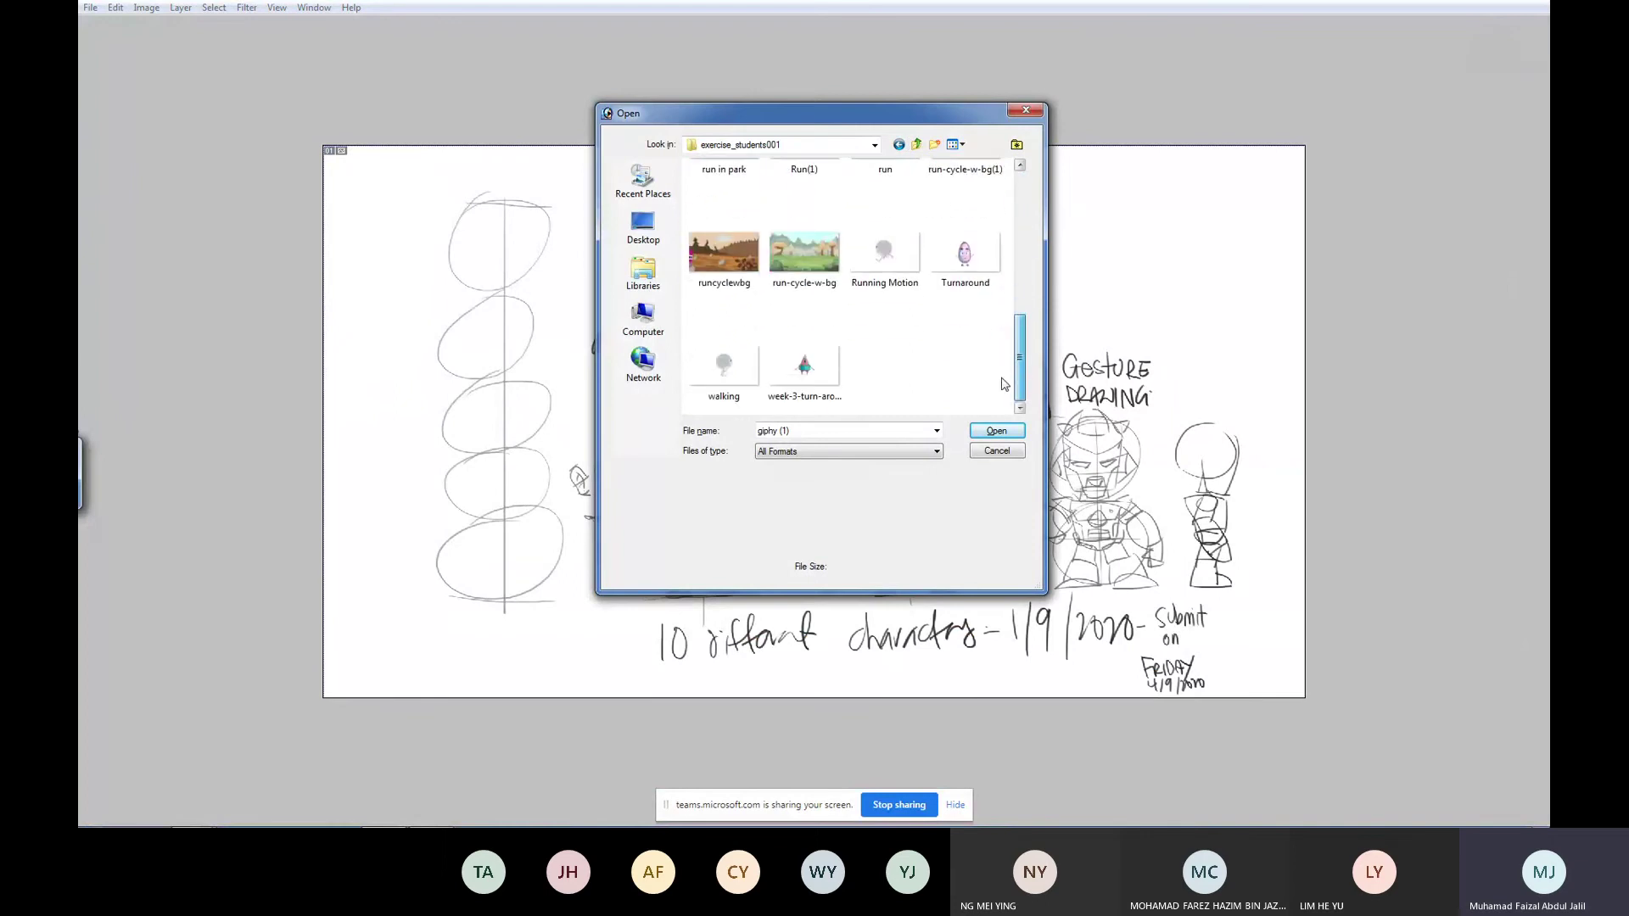
{"action": "scroll", "coordinate": [1004, 384], "scroll_direction": "up", "scroll_amount": 10}
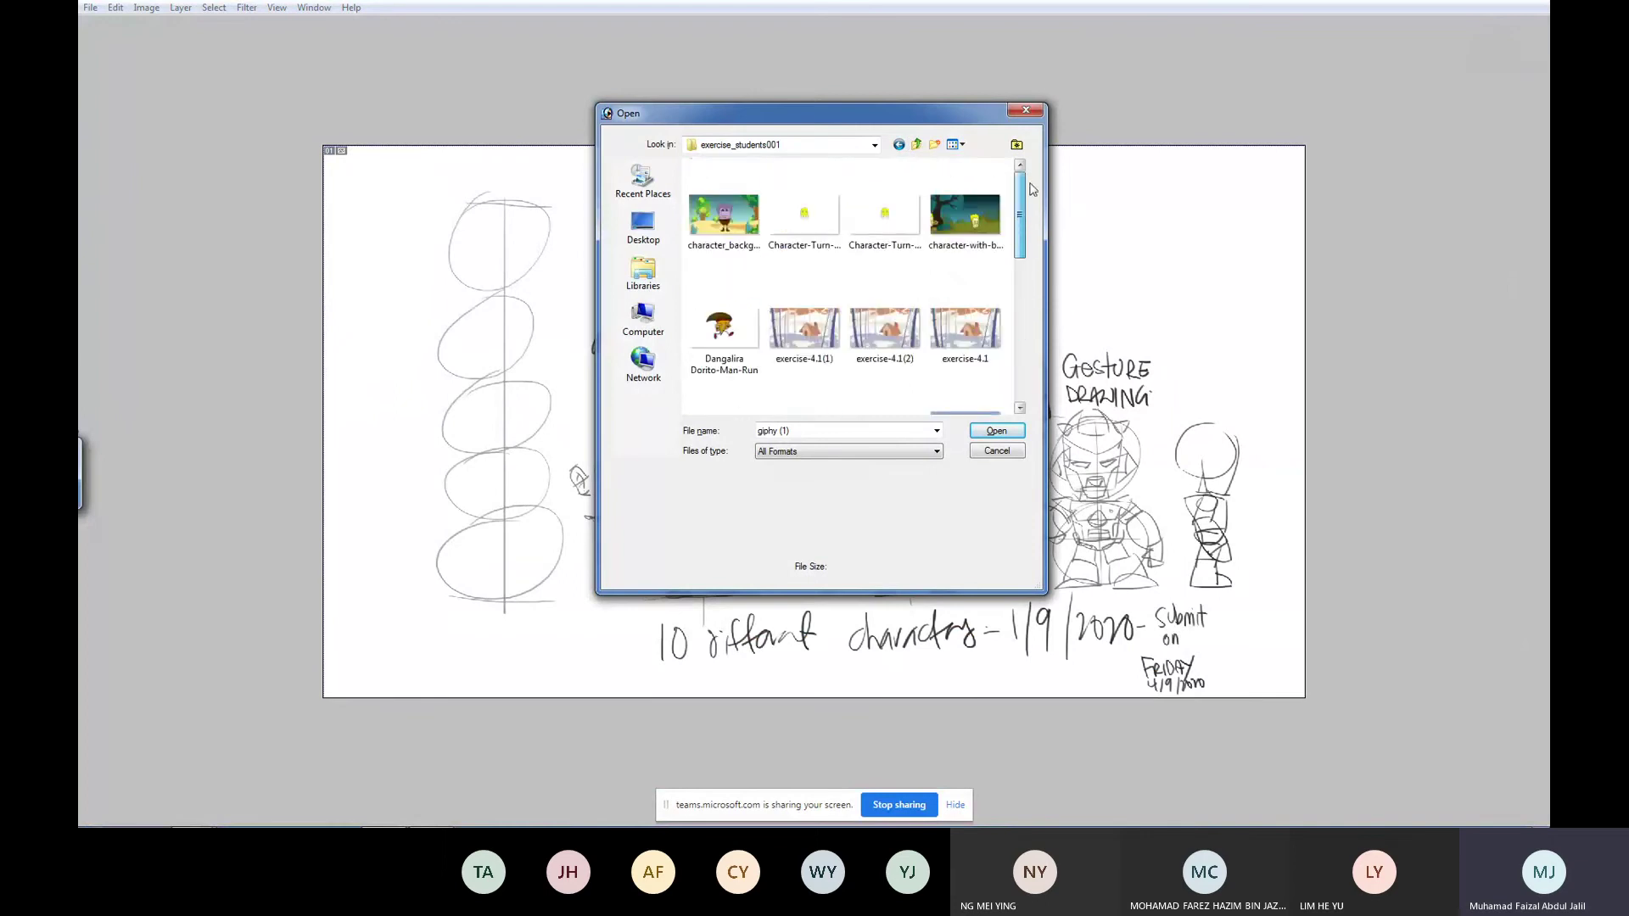
{"action": "left_click", "coordinate": [918, 145]}
{"action": "left_click", "coordinate": [919, 145]}
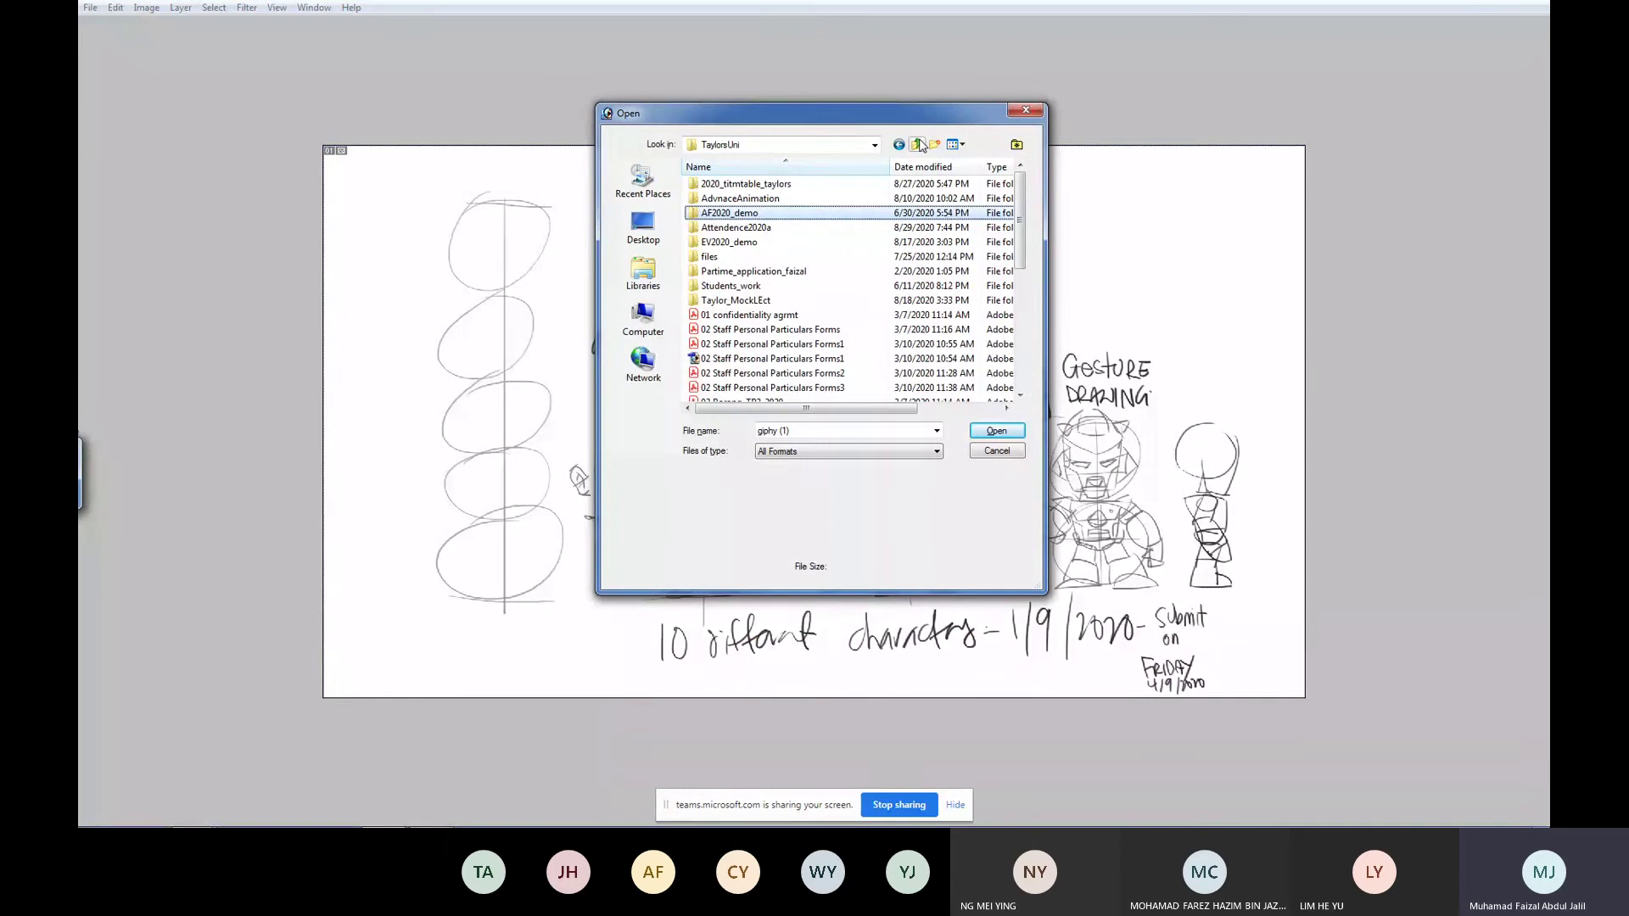
{"action": "left_click", "coordinate": [1000, 452]}
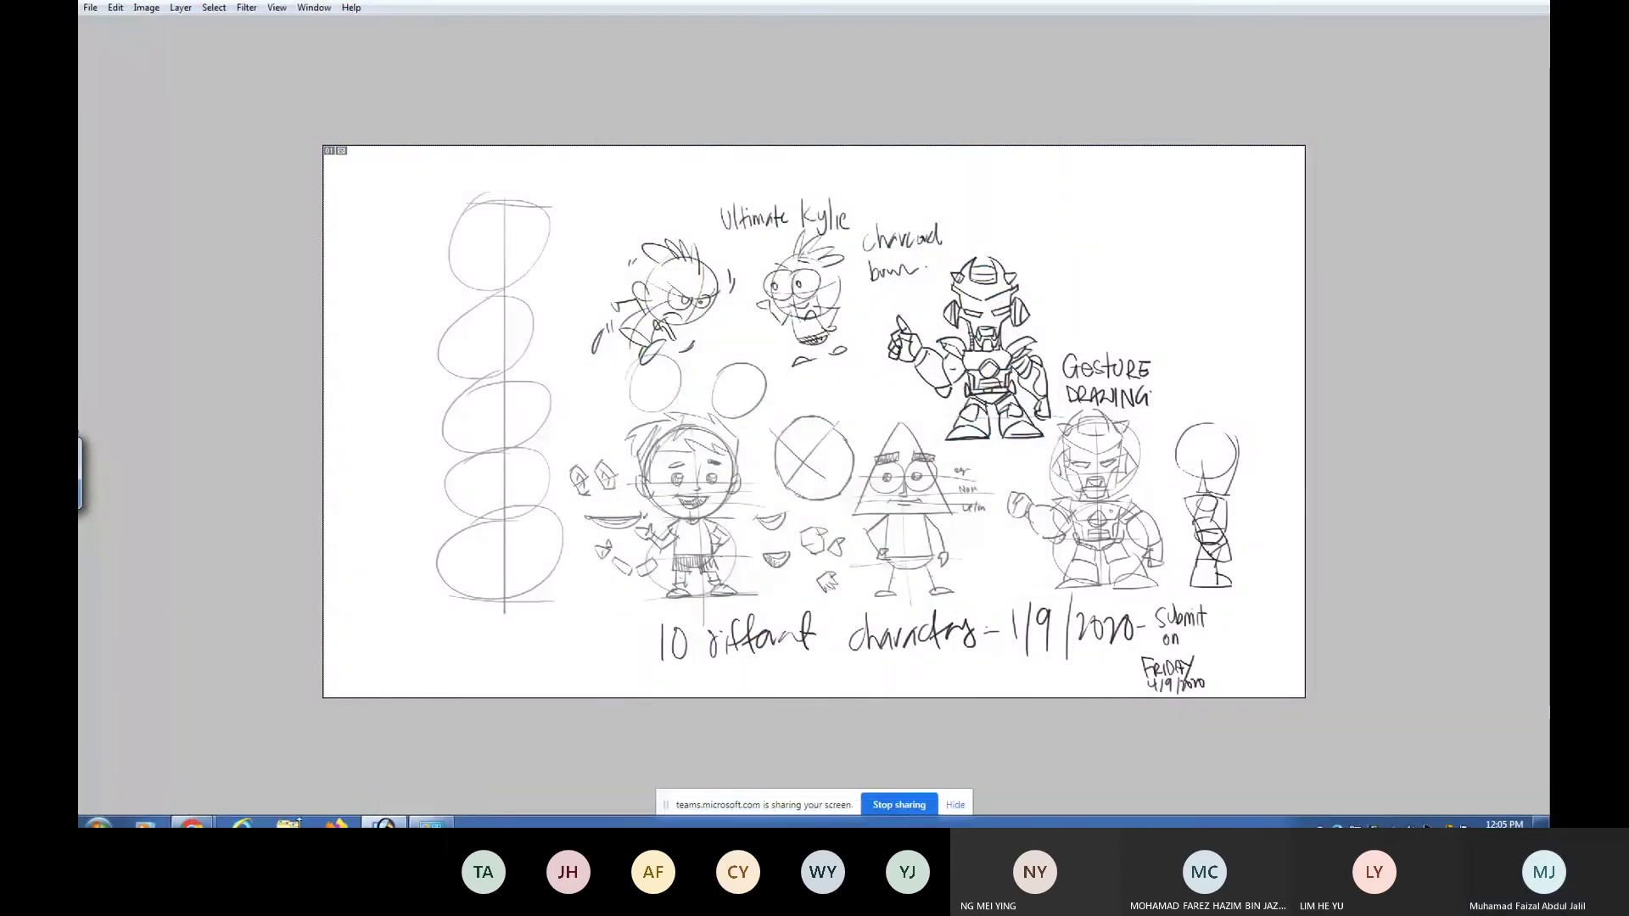
{"action": "left_click", "coordinate": [288, 823]}
{"action": "left_click", "coordinate": [289, 815]}
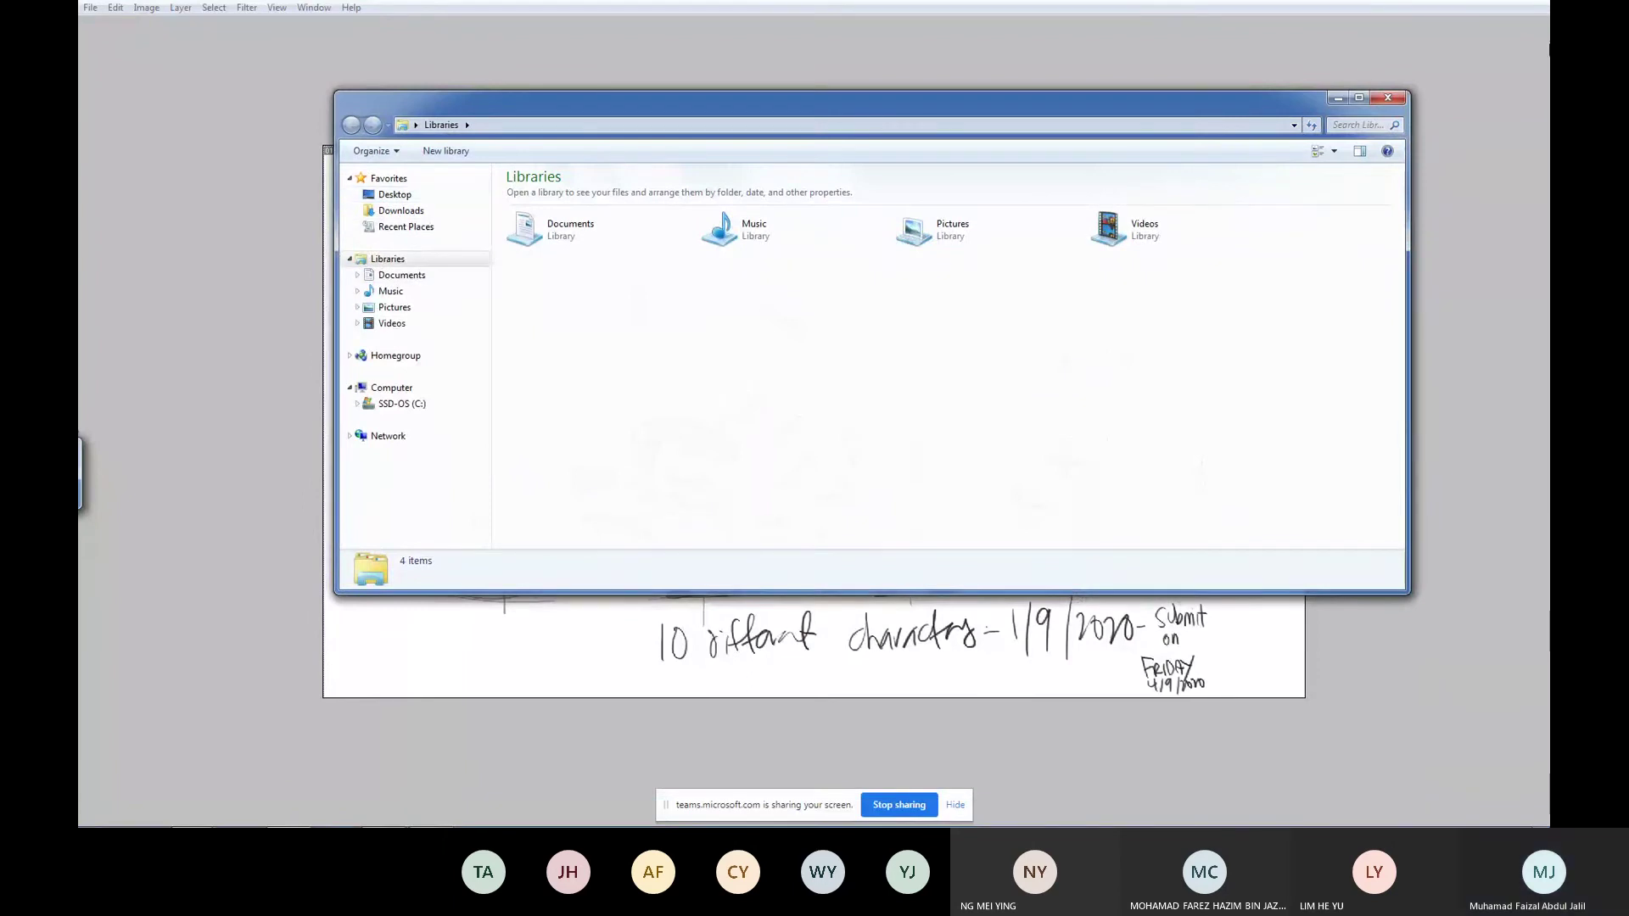
{"action": "left_click", "coordinate": [1388, 100]}
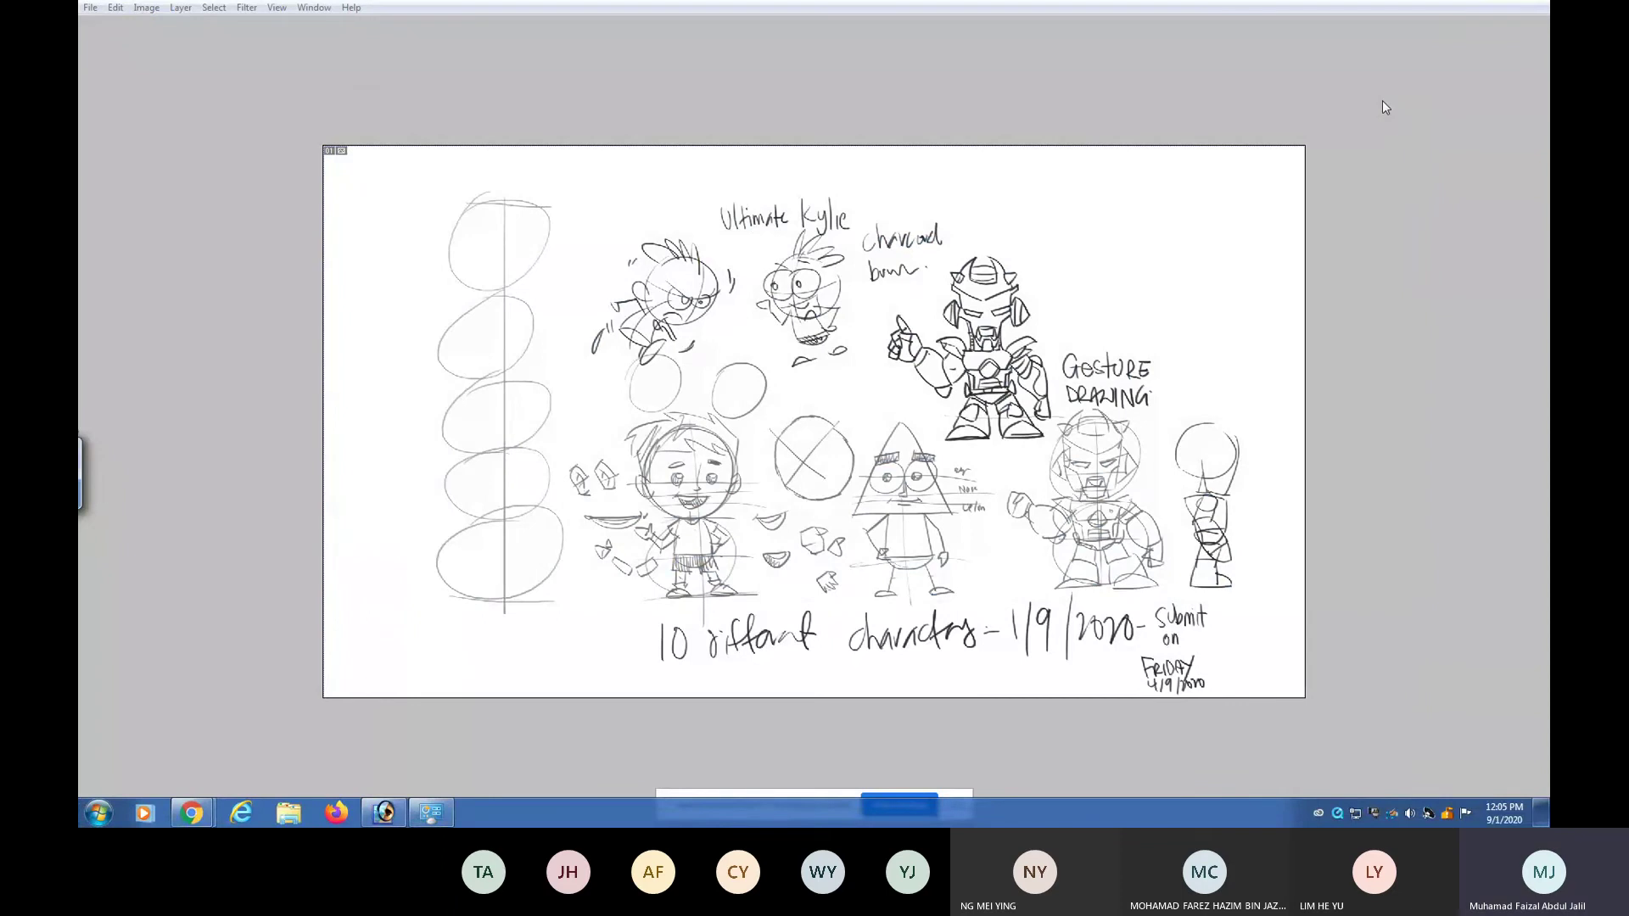
- Return the W2_S1 drawing from full-screen mode to its standard document window
{"action": "left_click", "coordinate": [1159, 273]}
{"action": "key", "text": "f"}
{"action": "key", "text": "f"}
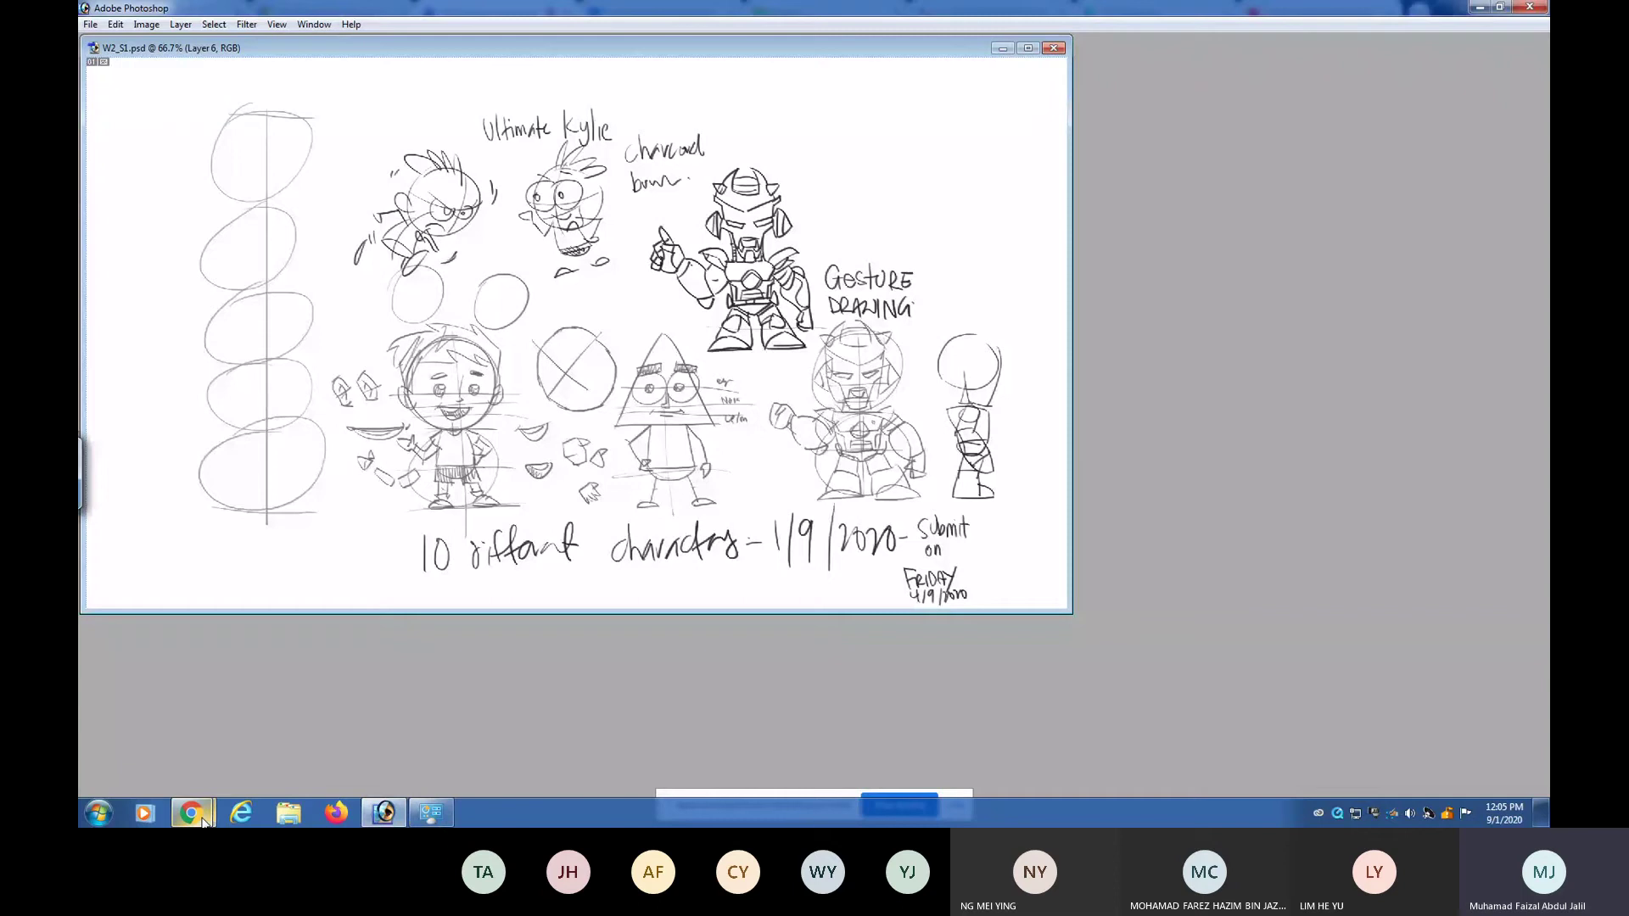
- Switch to the Microsoft Teams meeting in Chrome and check the meeting chat for the students' replies
{"action": "mouse_move", "coordinate": [204, 822]}
{"action": "left_click", "coordinate": [217, 757]}
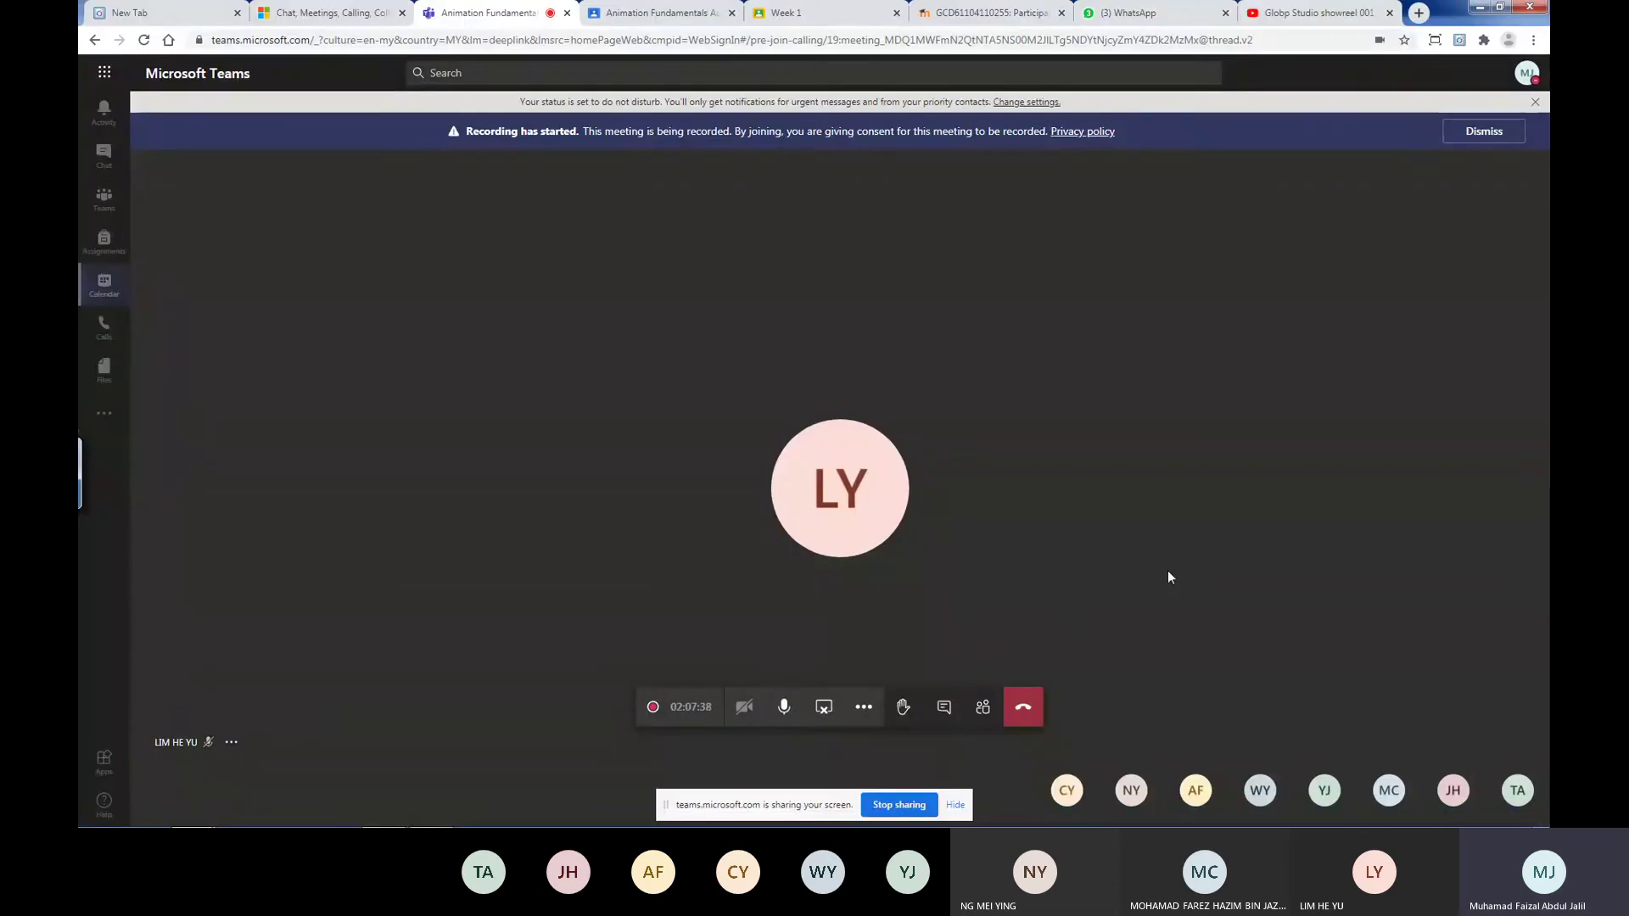
{"action": "left_click", "coordinate": [949, 703]}
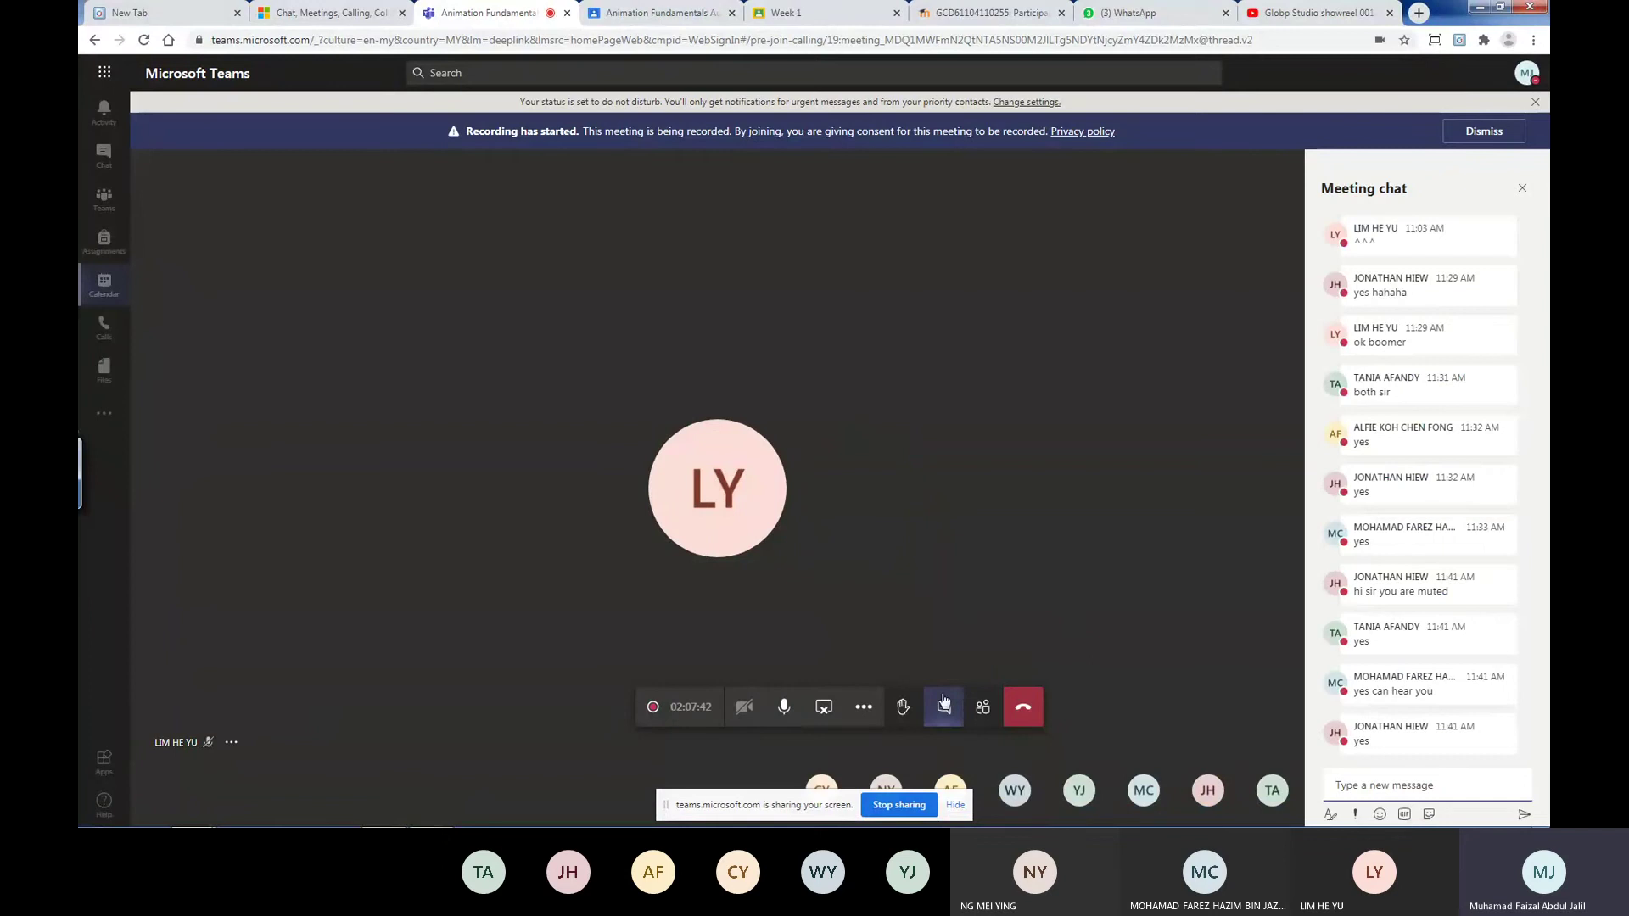
{"action": "left_click", "coordinate": [942, 709]}
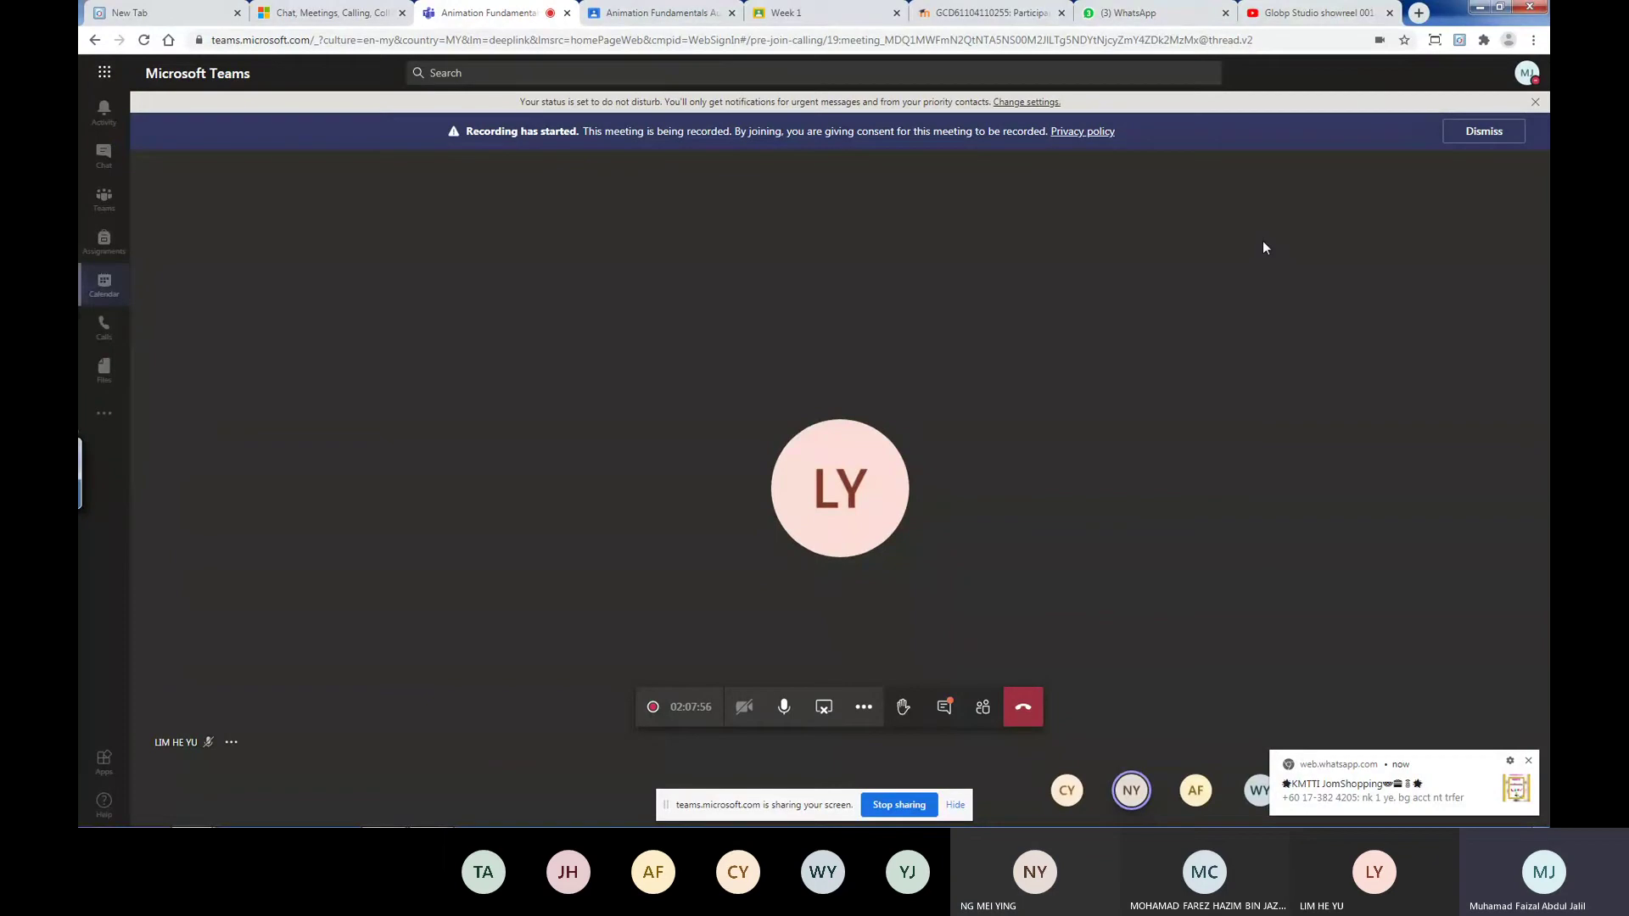
{"action": "left_click", "coordinate": [944, 707]}
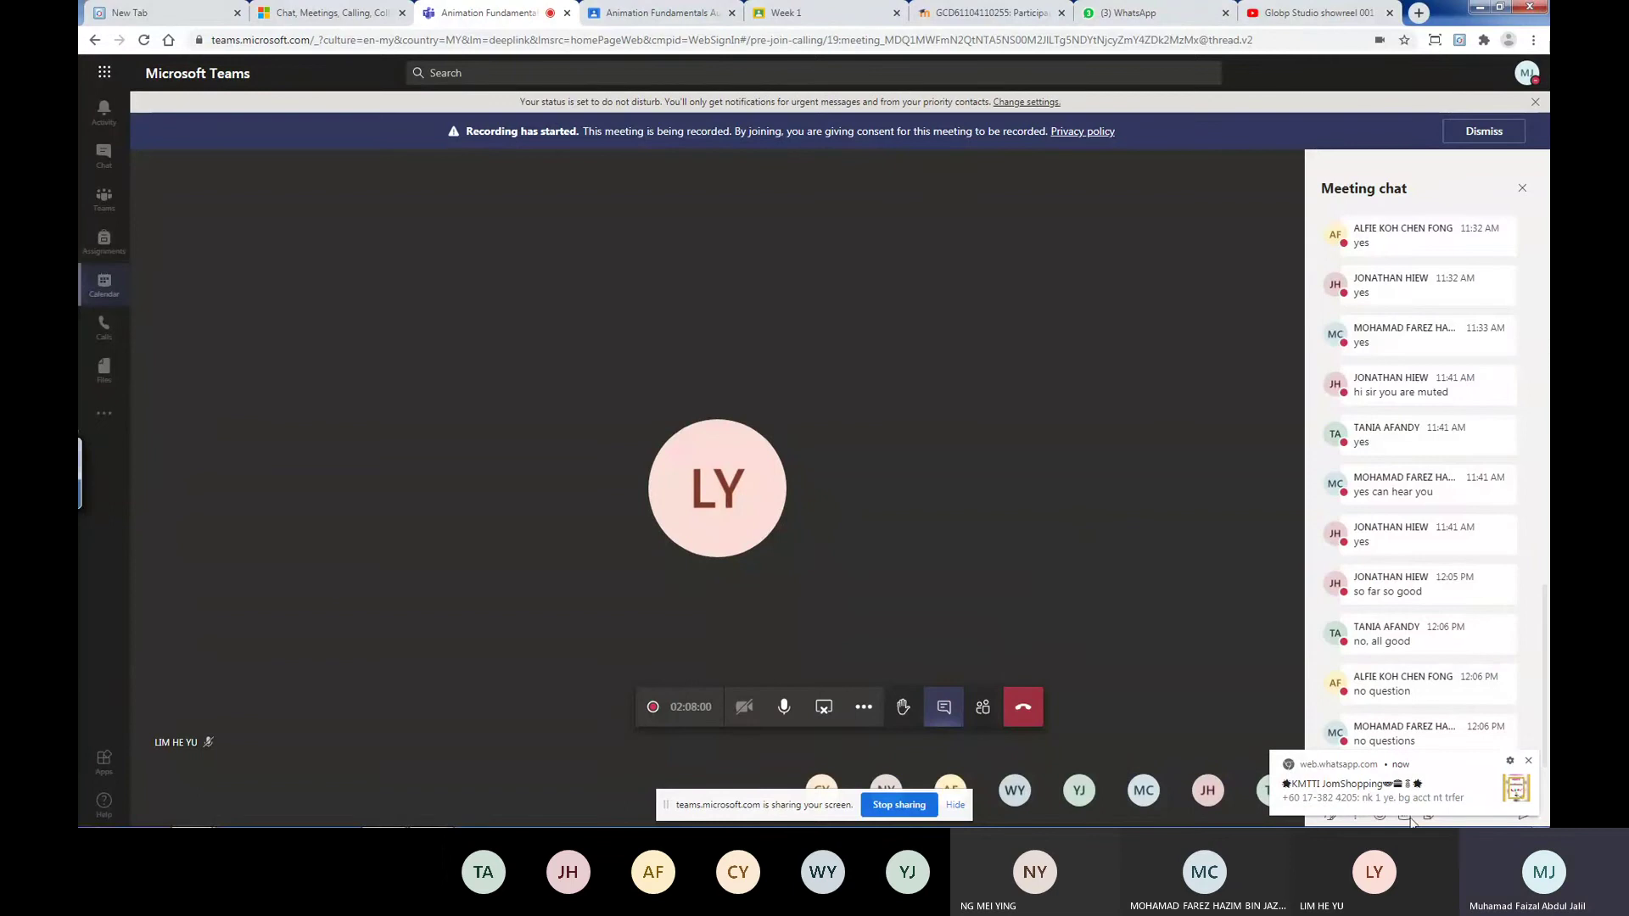
- Dismiss the notices about the started recording and the stopped video in the Teams meeting
{"action": "left_click", "coordinate": [824, 707]}
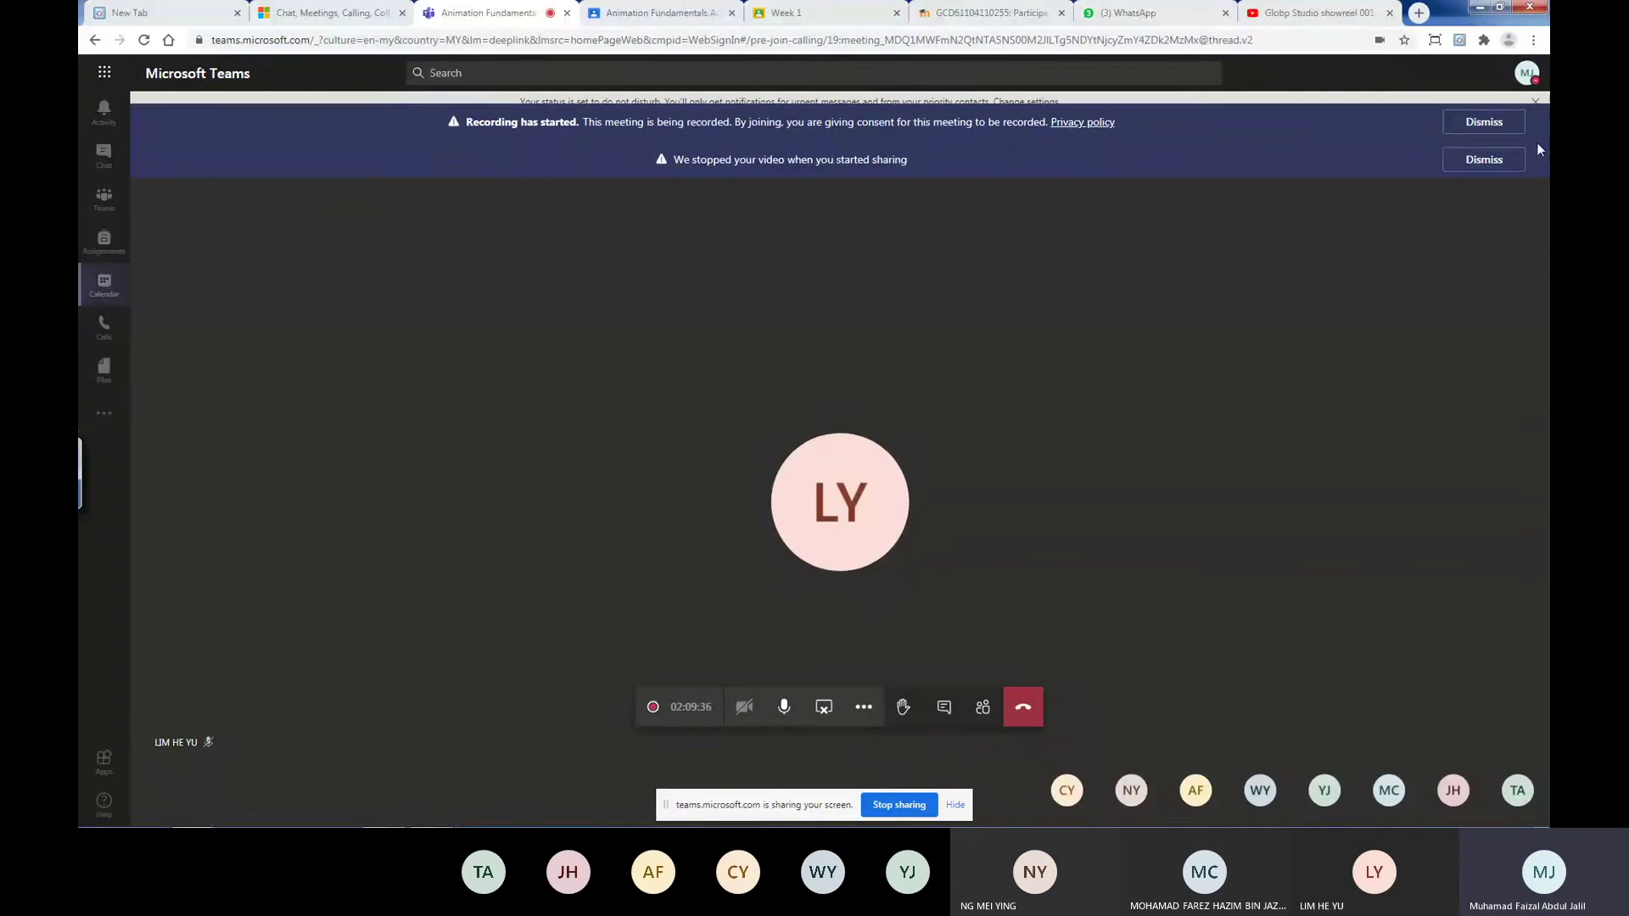
{"action": "left_click", "coordinate": [1505, 170]}
{"action": "left_click", "coordinate": [1495, 139]}
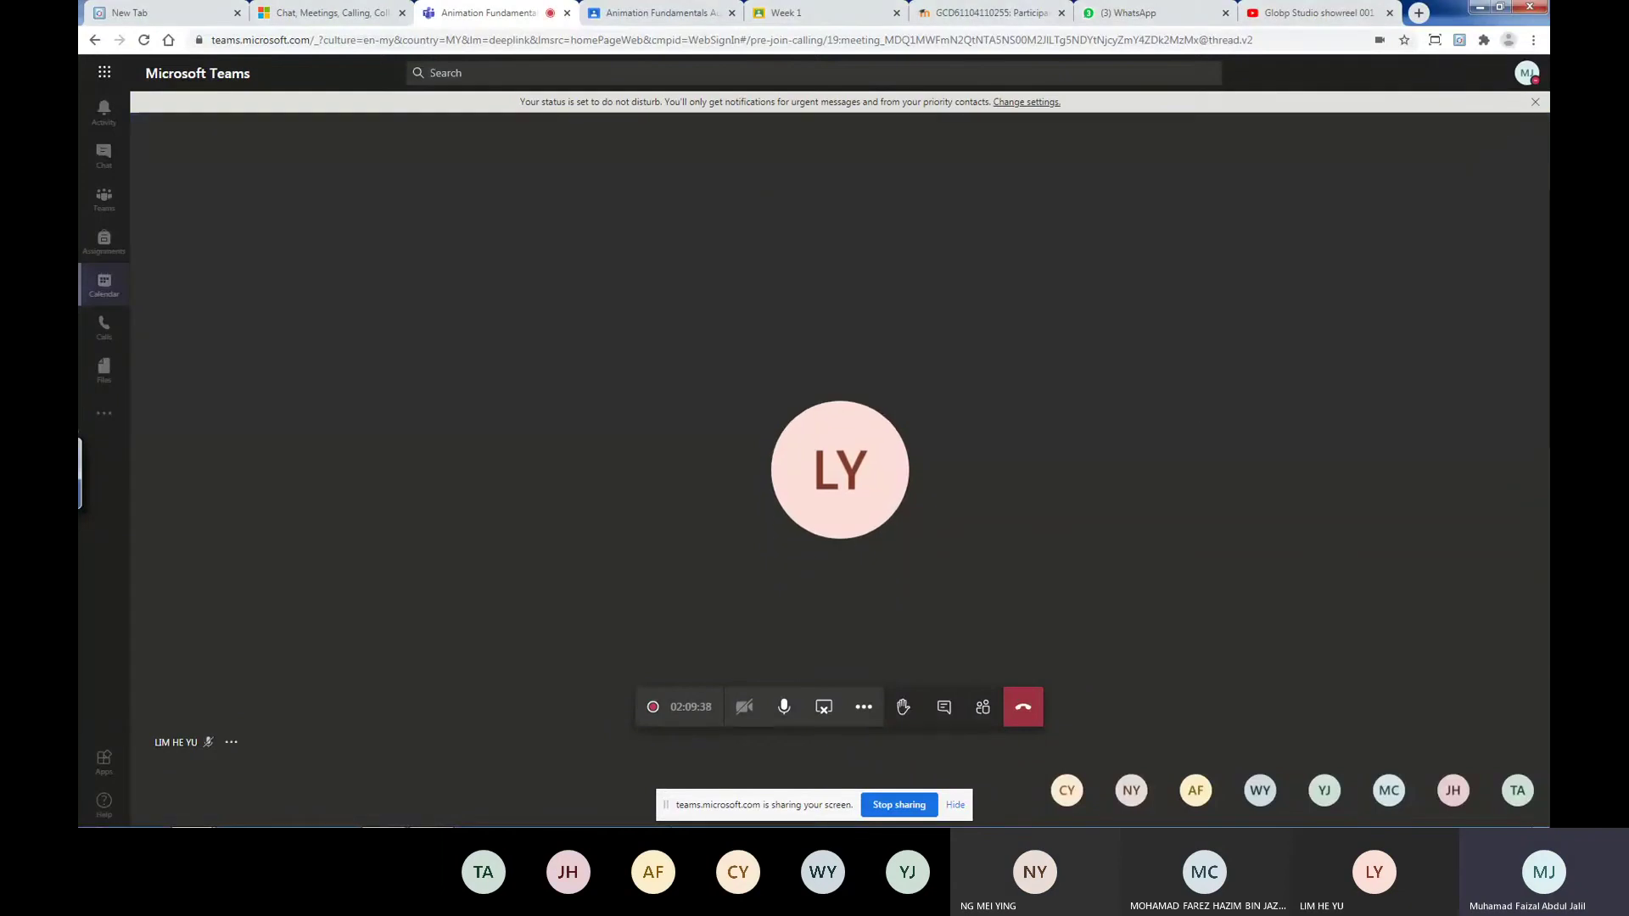
- Switch to Photoshop and show the pasted Week 1 sheet with six bird-like characters in full-screen mode without panels
{"action": "left_click", "coordinate": [386, 815]}
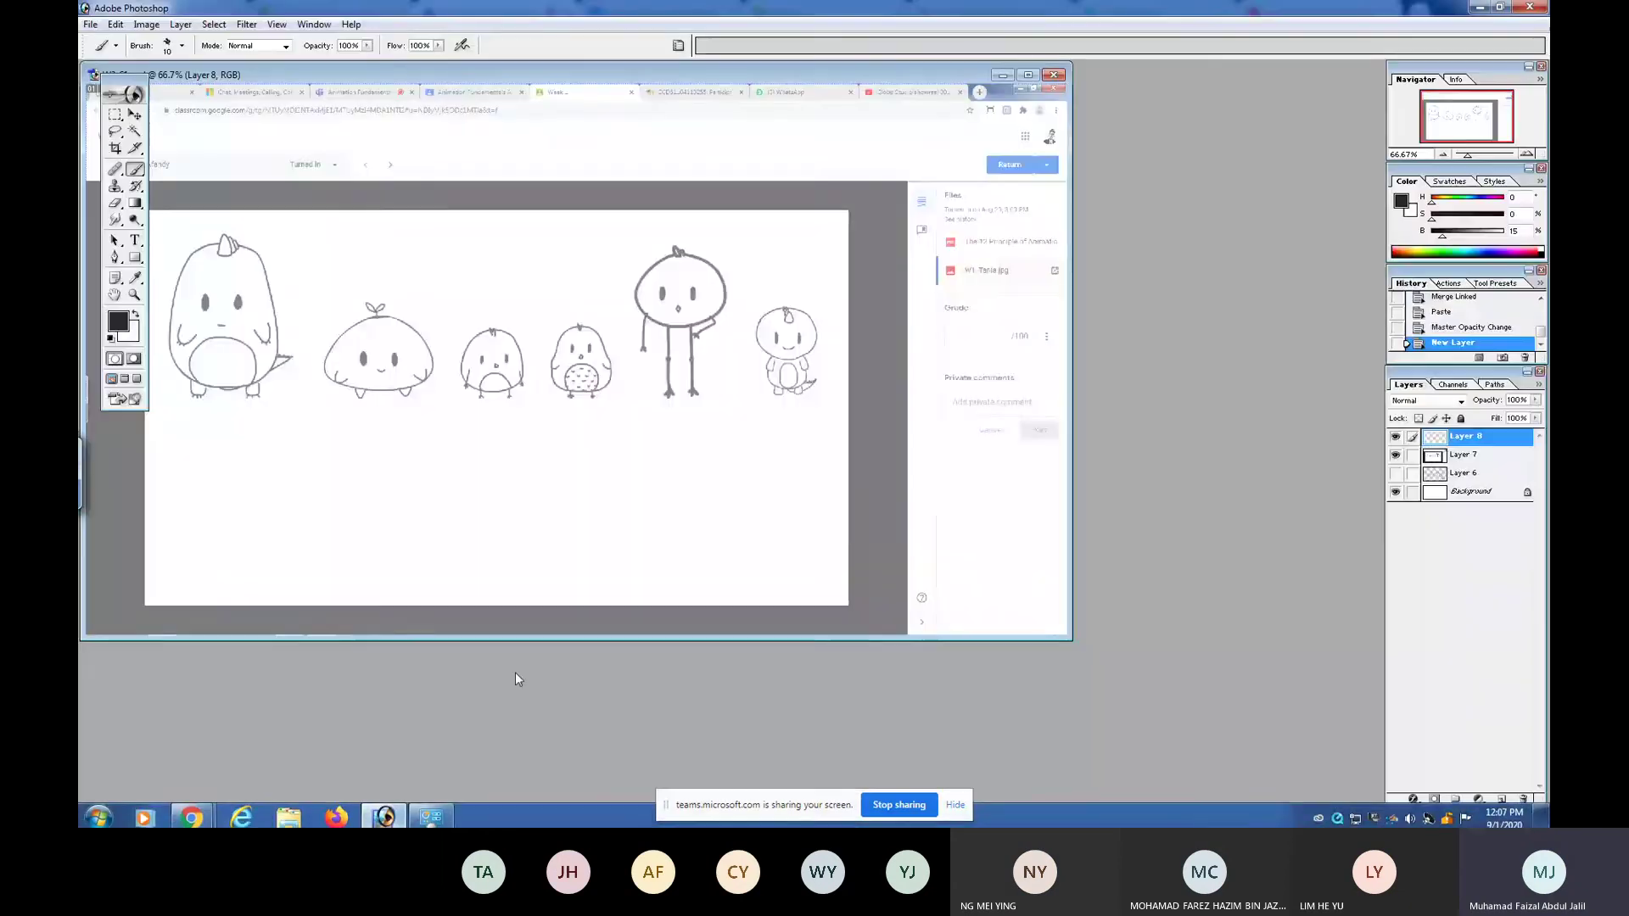
{"action": "key", "text": "f"}
{"action": "key", "text": "f"}
{"action": "key", "text": "Tab"}
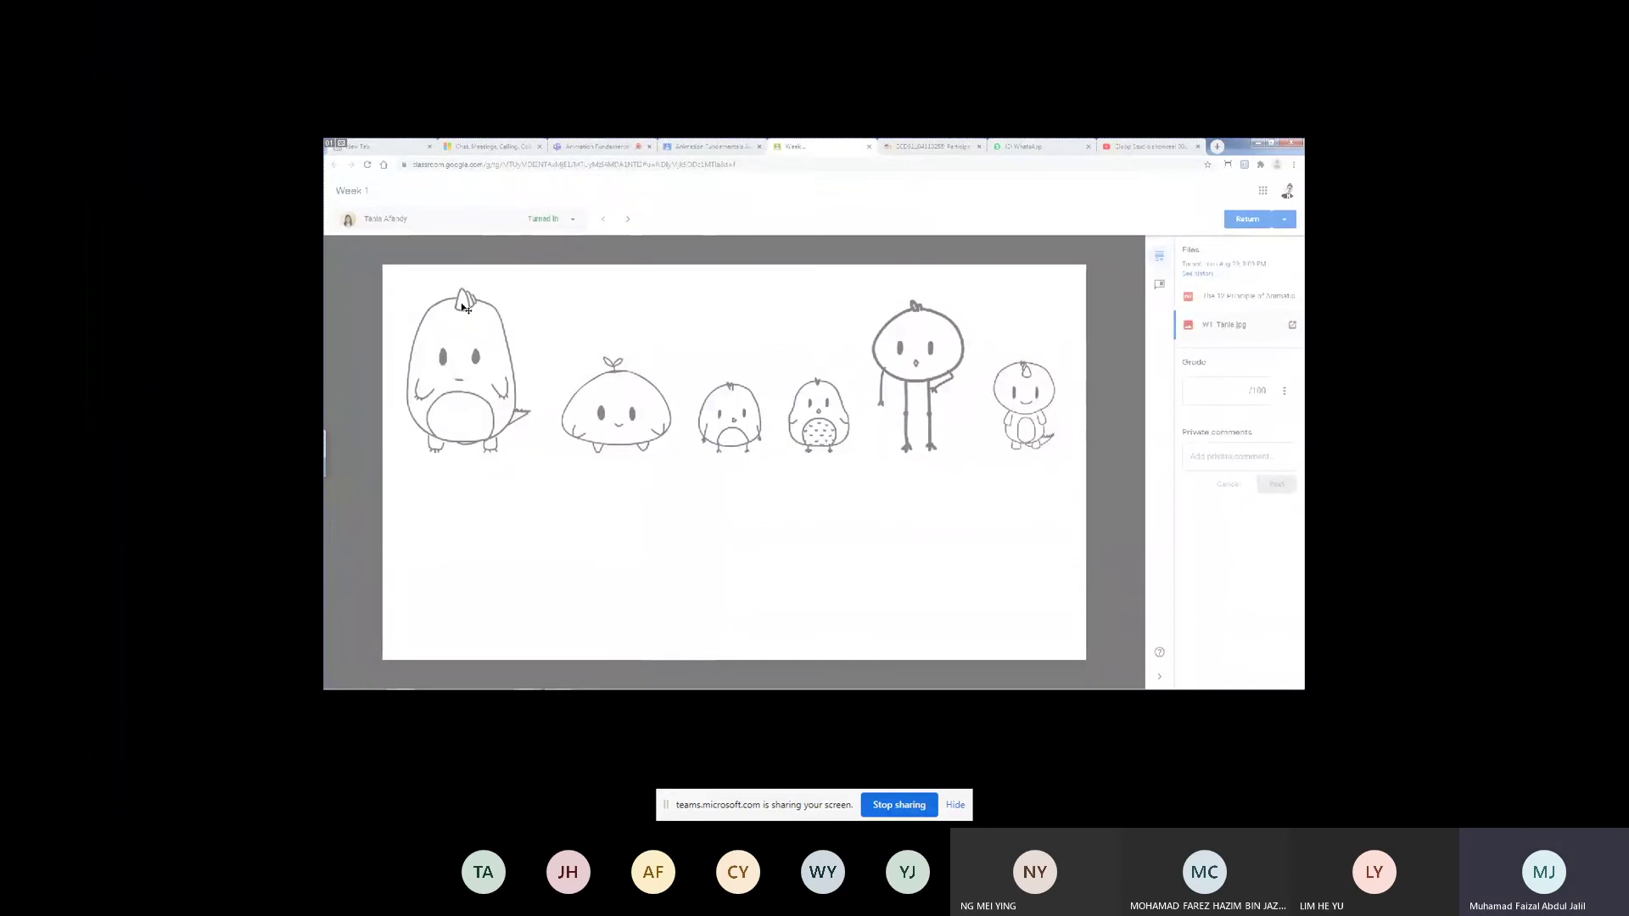
- Set the brush colour to red with hue 360, saturation 100 and brightness 71 for annotating the bird-like characters
{"action": "left_click_drag", "start_coordinate": [353, 238], "coordinate": [734, 577]}
{"action": "key", "text": "Tab"}
{"action": "key", "text": "Tab"}
{"action": "key", "text": "Tab"}
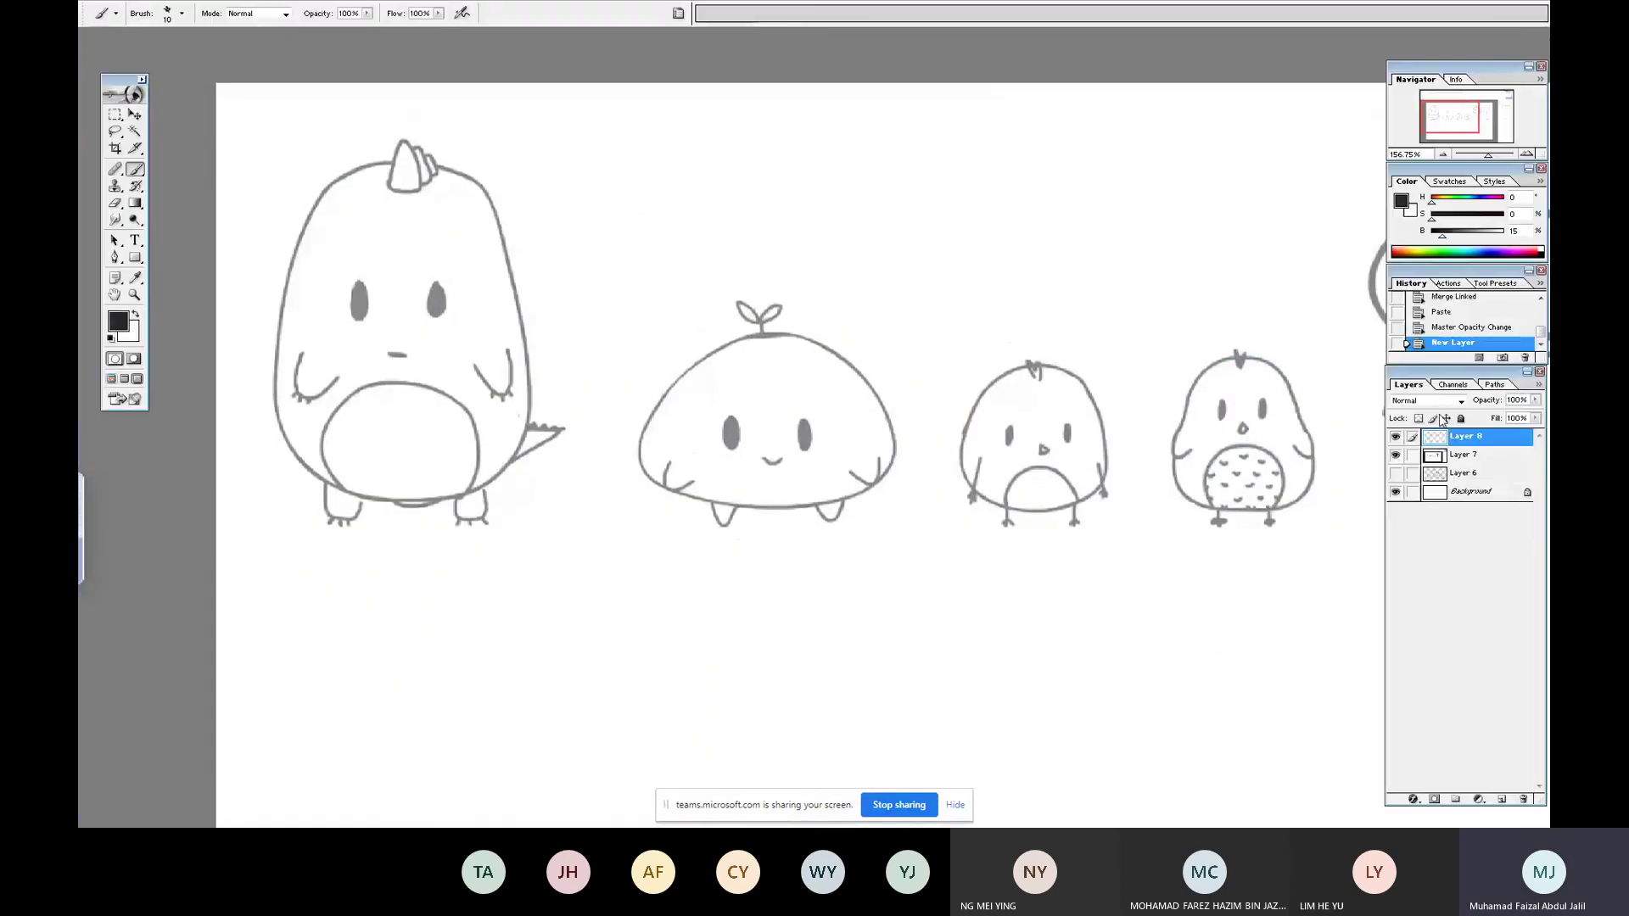
{"action": "left_click_drag", "start_coordinate": [1482, 203], "coordinate": [1512, 218]}
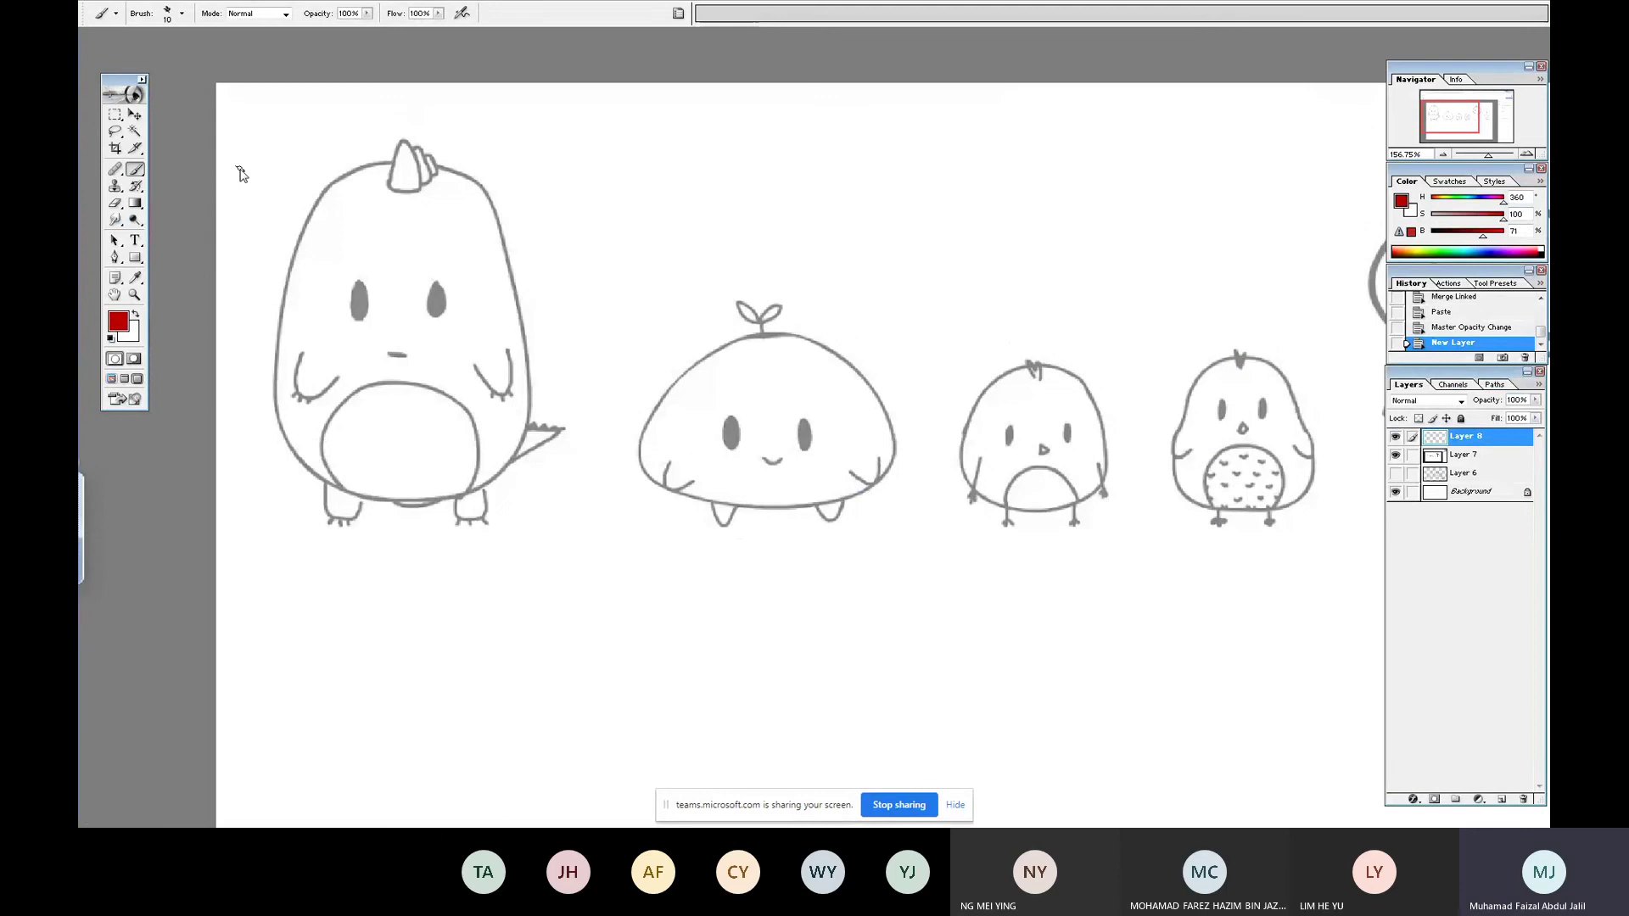
{"action": "key", "text": "Tab"}
- Sketch red head and body circles with a vertical centre line and a cross line over the first, largest character
{"action": "left_click_drag", "start_coordinate": [270, 140], "coordinate": [564, 420]}
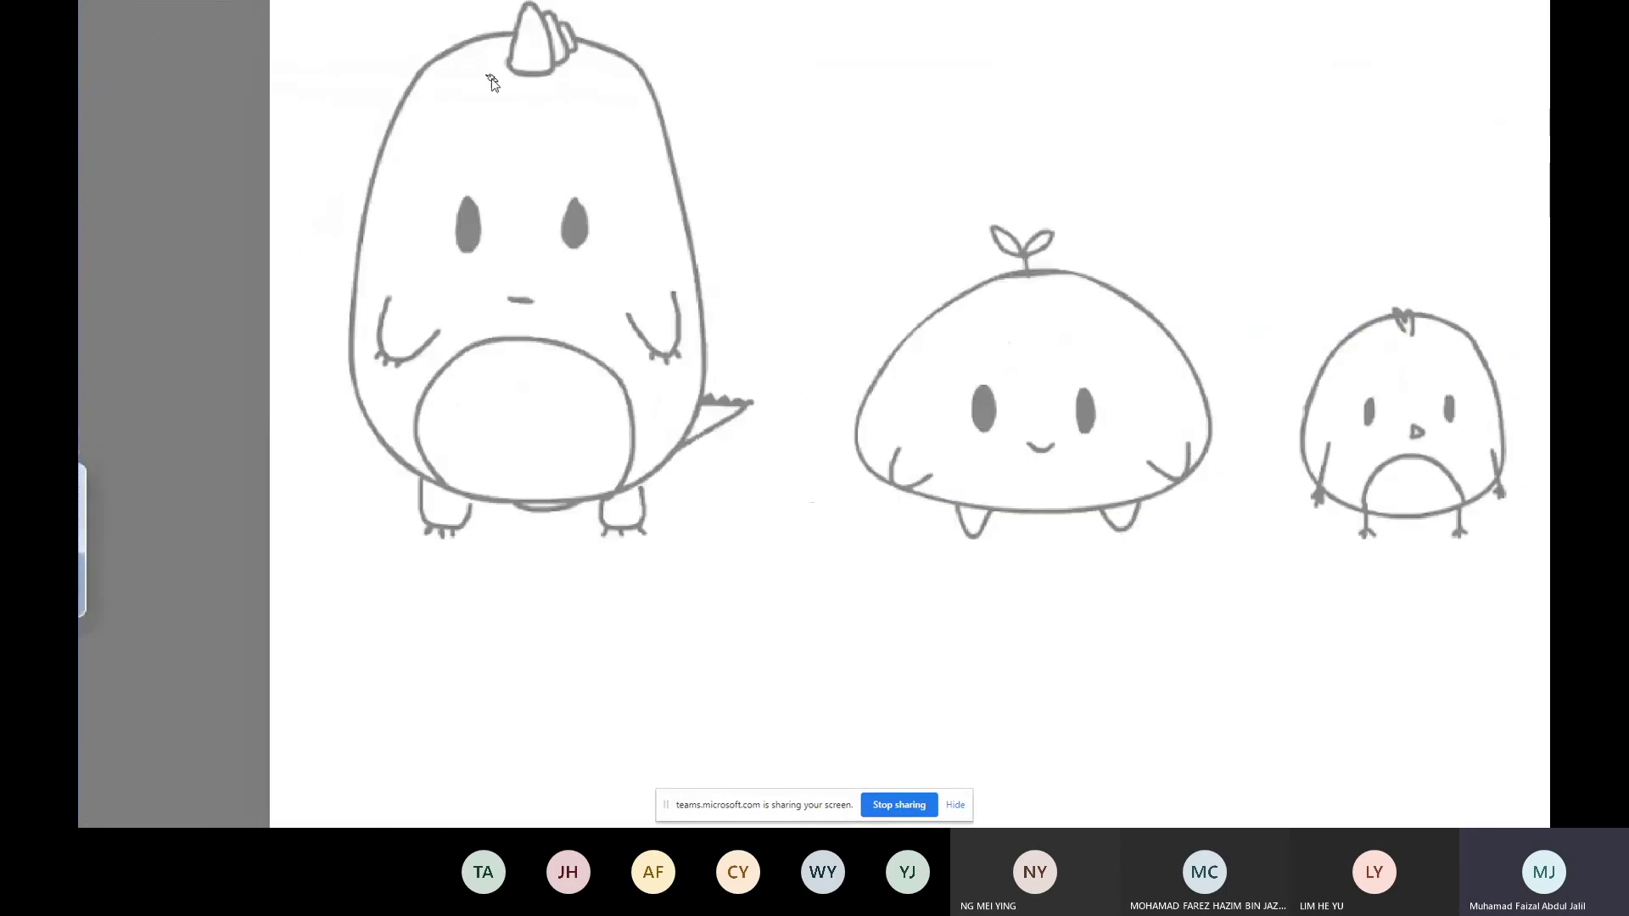
{"action": "mouse_move", "coordinate": [512, 42]}
{"action": "left_mouse_down"}
{"action": "mouse_move", "coordinate": [666, 98]}
{"action": "mouse_move", "coordinate": [471, 69]}
{"action": "mouse_move", "coordinate": [636, 290]}
{"action": "mouse_move", "coordinate": [454, 72]}
{"action": "left_mouse_up"}
{"action": "key", "text": "ctrl+z"}
{"action": "mouse_move", "coordinate": [564, 312]}
{"action": "left_mouse_down"}
{"action": "mouse_move", "coordinate": [373, 437]}
{"action": "mouse_move", "coordinate": [437, 331]}
{"action": "left_mouse_up"}
{"action": "left_click_drag", "start_coordinate": [522, 26], "coordinate": [551, 590]}
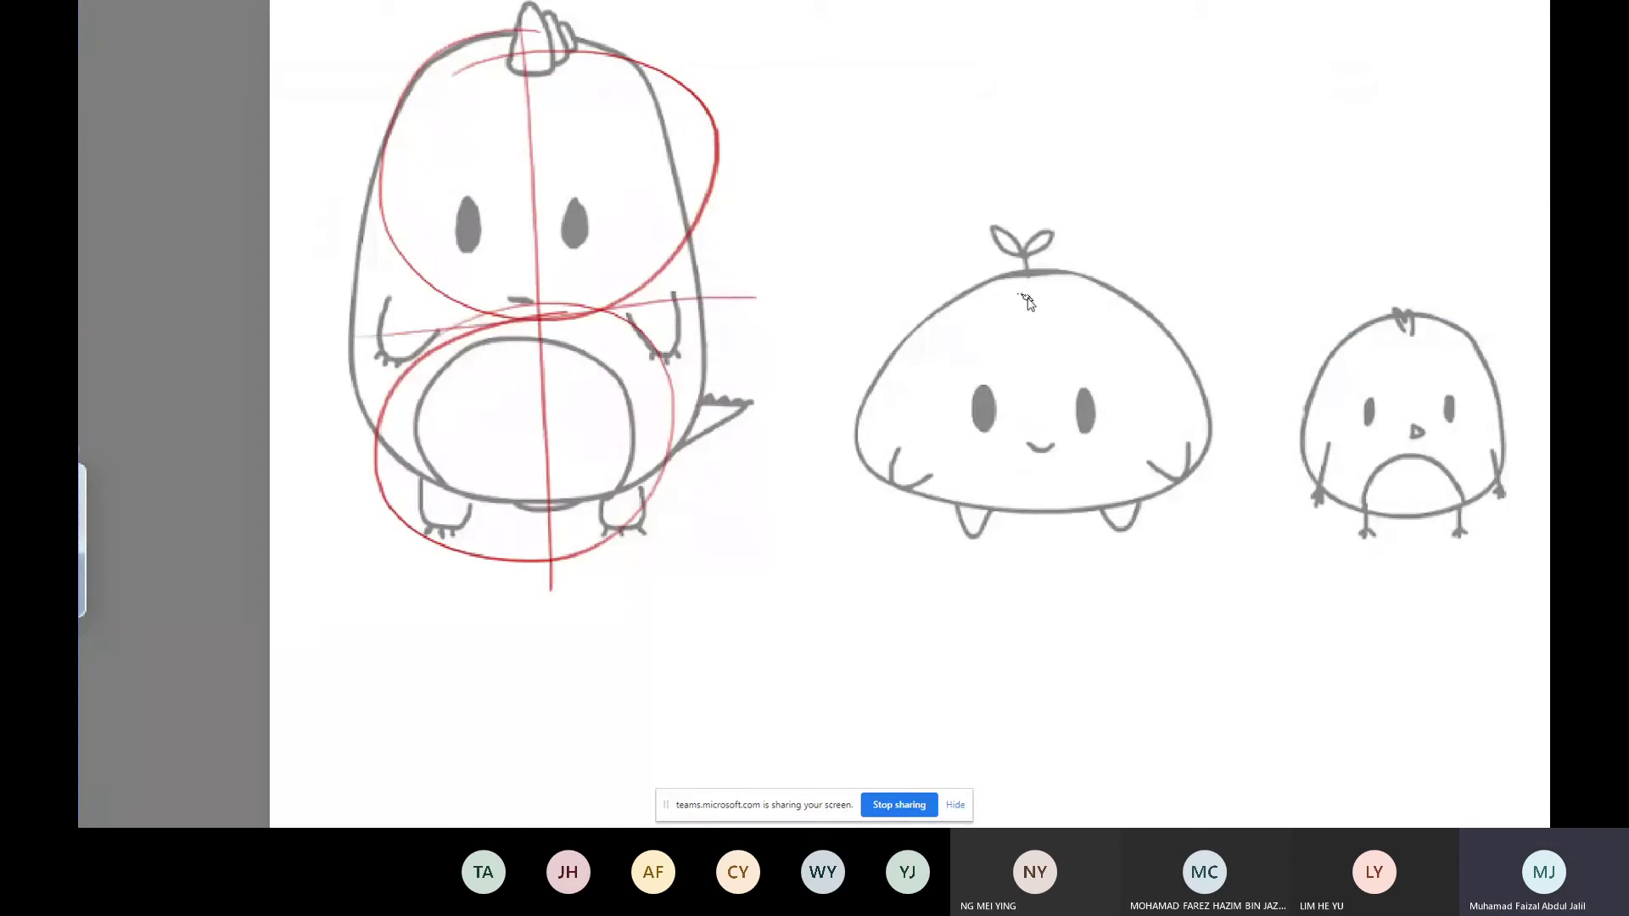
- Sketch a red construction circle, a centre line and upper and lower height lines over the dome-shaped character
{"action": "mouse_move", "coordinate": [1028, 273]}
{"action": "left_mouse_down"}
{"action": "mouse_move", "coordinate": [937, 397]}
{"action": "mouse_move", "coordinate": [1115, 319]}
{"action": "mouse_move", "coordinate": [1149, 370]}
{"action": "mouse_move", "coordinate": [940, 326]}
{"action": "left_mouse_up"}
{"action": "left_click_drag", "start_coordinate": [1025, 255], "coordinate": [1037, 412]}
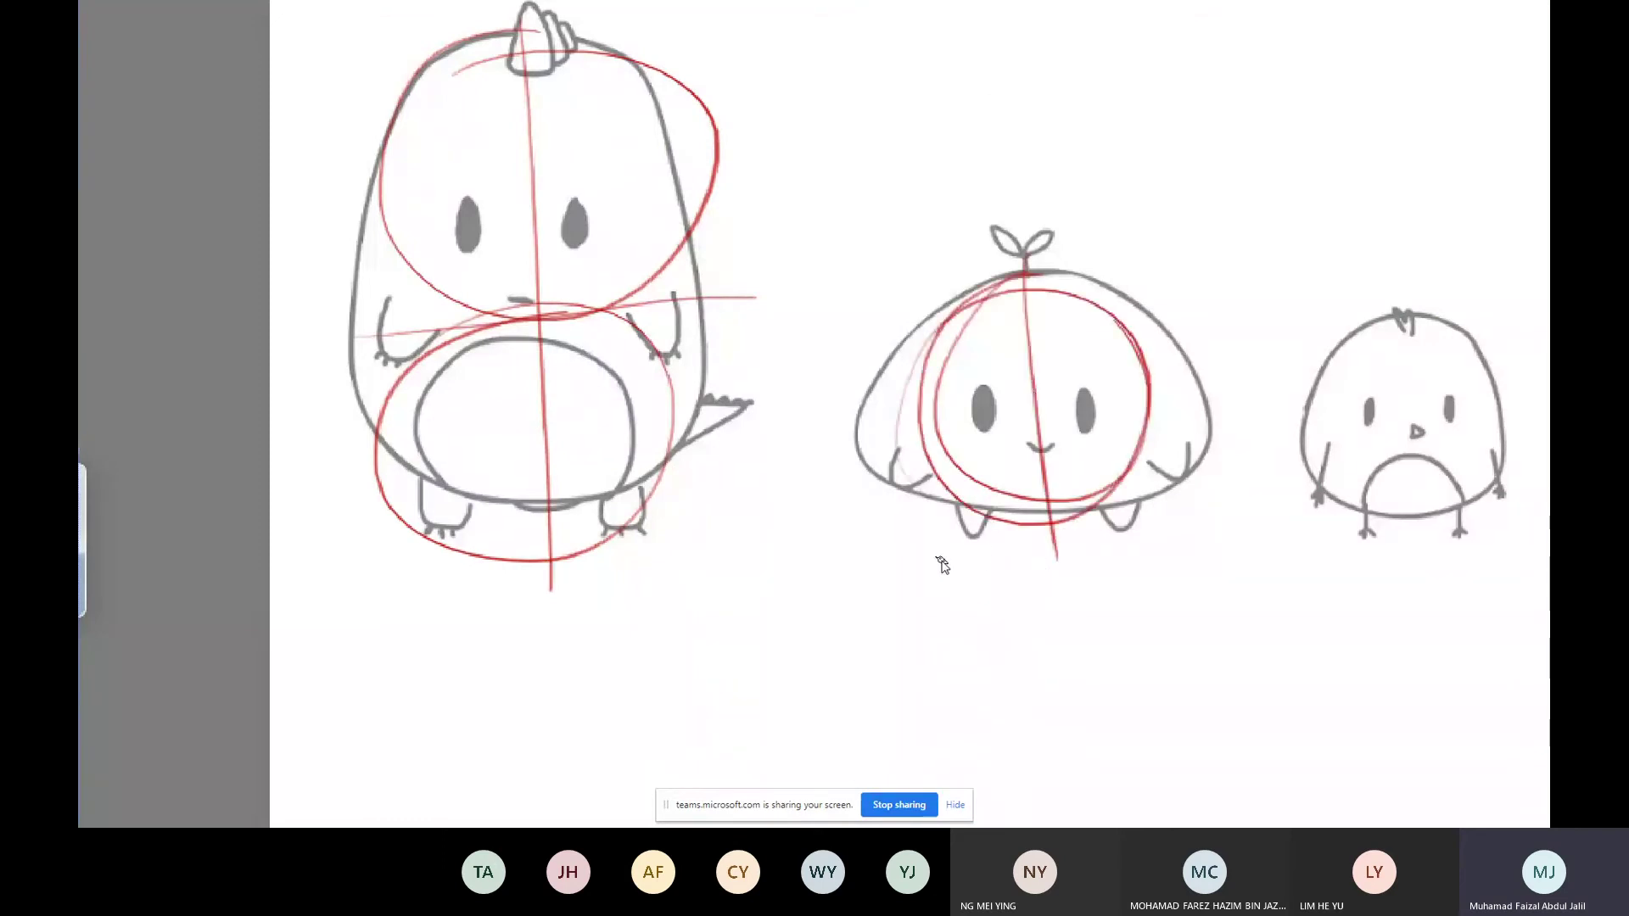
{"action": "left_click_drag", "start_coordinate": [932, 560], "coordinate": [1151, 539]}
{"action": "left_click_drag", "start_coordinate": [928, 265], "coordinate": [1124, 263]}
- Sketch a red circle with height lines over the small round bird, and separate head and body circles over the patterned-belly bird
{"action": "left_click_drag", "start_coordinate": [1204, 302], "coordinate": [615, 371]}
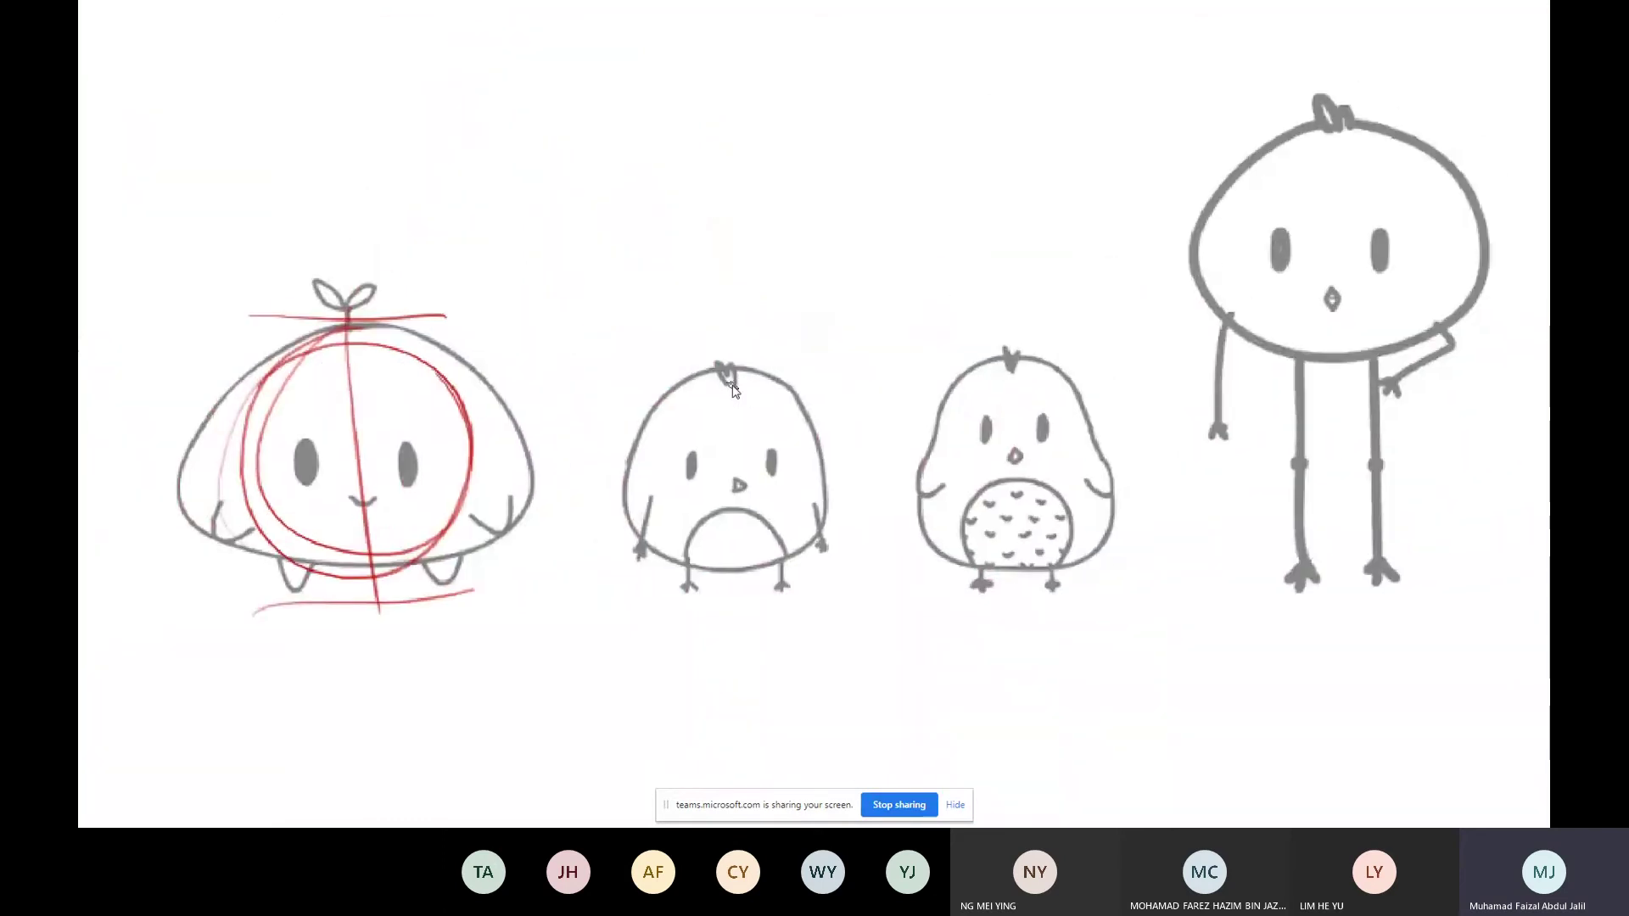
{"action": "mouse_move", "coordinate": [733, 366]}
{"action": "left_mouse_down"}
{"action": "mouse_move", "coordinate": [671, 565]}
{"action": "mouse_move", "coordinate": [717, 367]}
{"action": "mouse_move", "coordinate": [838, 372]}
{"action": "left_mouse_up"}
{"action": "left_click_drag", "start_coordinate": [623, 587], "coordinate": [845, 599]}
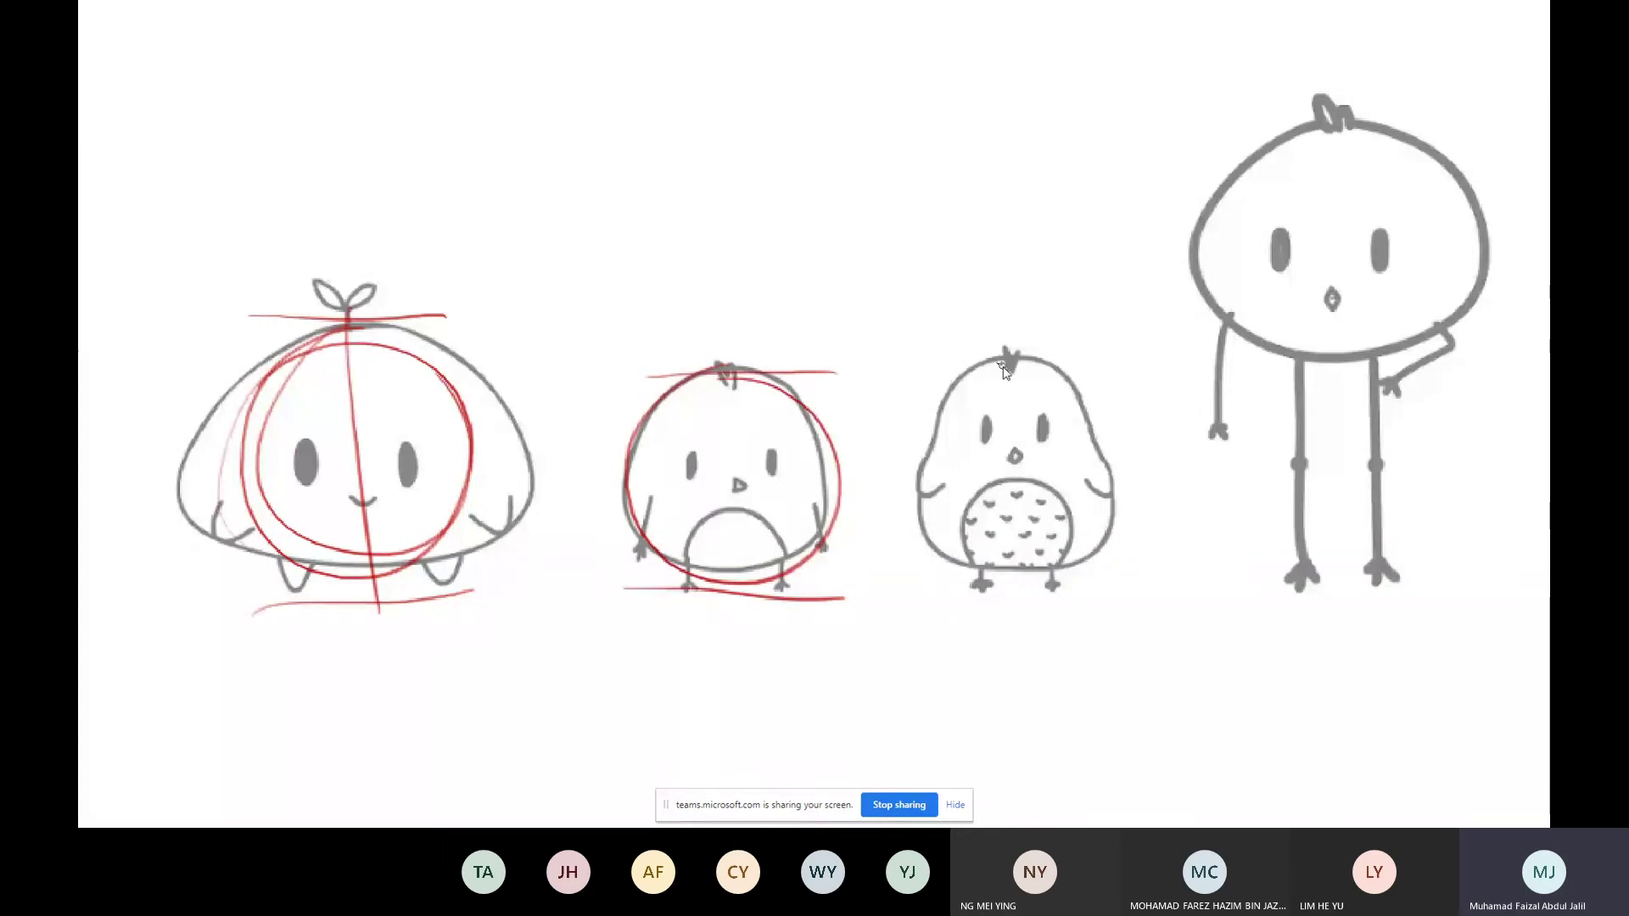
{"action": "mouse_move", "coordinate": [1025, 361]}
{"action": "left_mouse_down"}
{"action": "mouse_move", "coordinate": [994, 494]}
{"action": "mouse_move", "coordinate": [962, 392]}
{"action": "mouse_move", "coordinate": [957, 445]}
{"action": "mouse_move", "coordinate": [997, 507]}
{"action": "mouse_move", "coordinate": [1080, 528]}
{"action": "mouse_move", "coordinate": [980, 501]}
{"action": "left_mouse_up"}
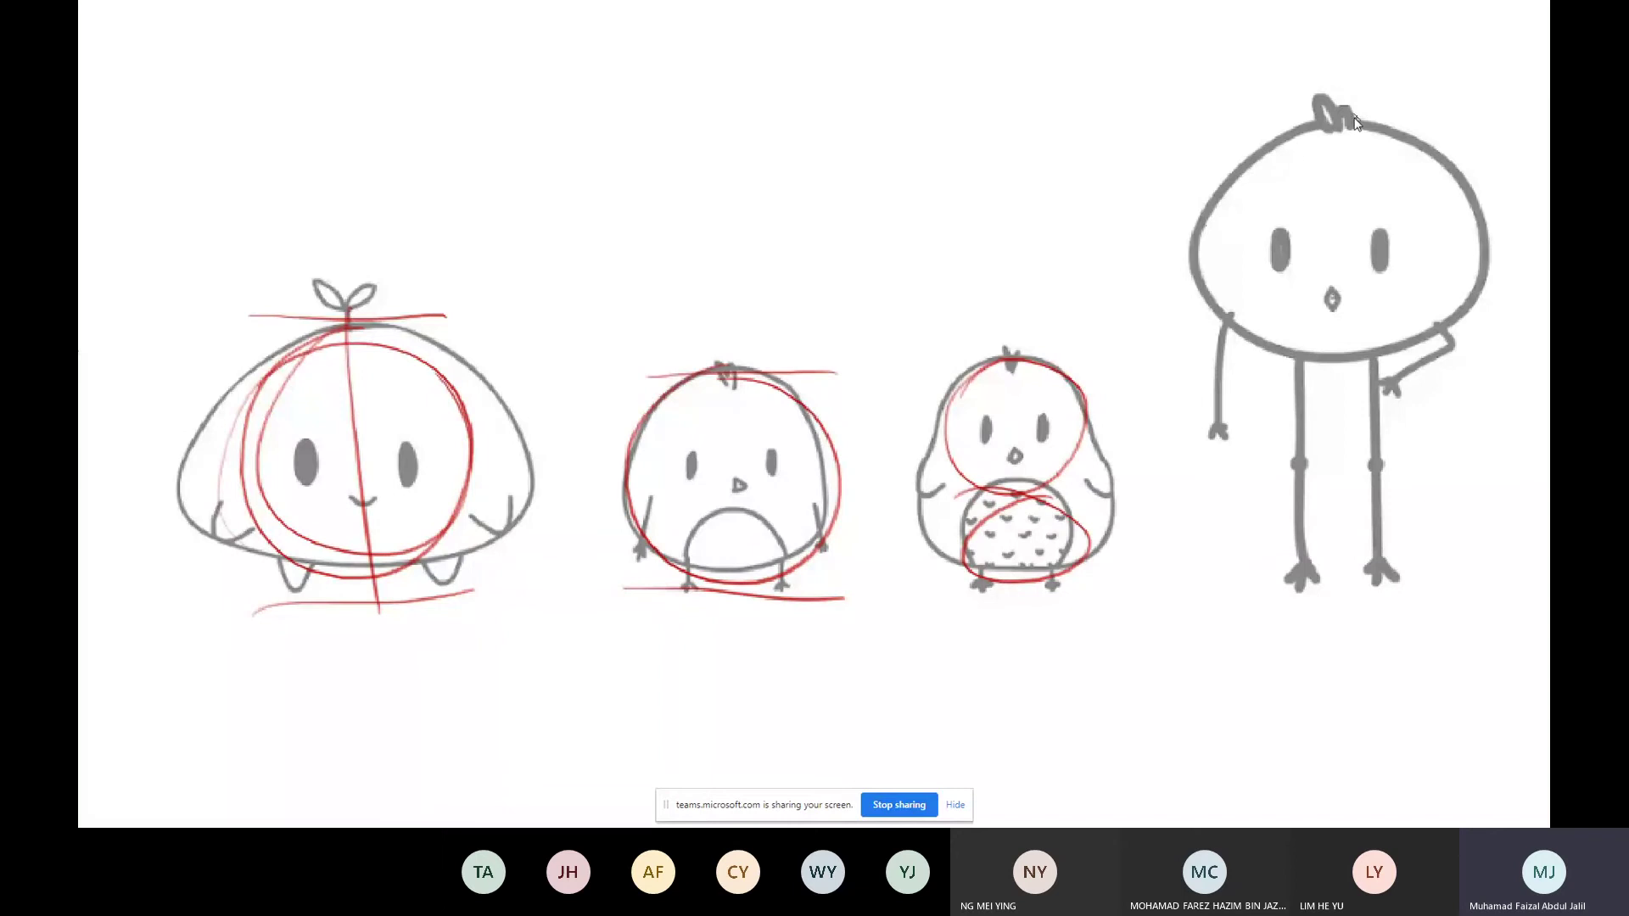
- Sketch red circles, height lines and a centre line over the long-legged character, and add centre lines through the two small birds
{"action": "mouse_move", "coordinate": [1354, 114]}
{"action": "left_mouse_down"}
{"action": "mouse_move", "coordinate": [1470, 231]}
{"action": "mouse_move", "coordinate": [1242, 188]}
{"action": "left_mouse_up"}
{"action": "mouse_move", "coordinate": [1383, 375]}
{"action": "left_mouse_down"}
{"action": "mouse_move", "coordinate": [1446, 456]}
{"action": "mouse_move", "coordinate": [1383, 373]}
{"action": "left_mouse_up"}
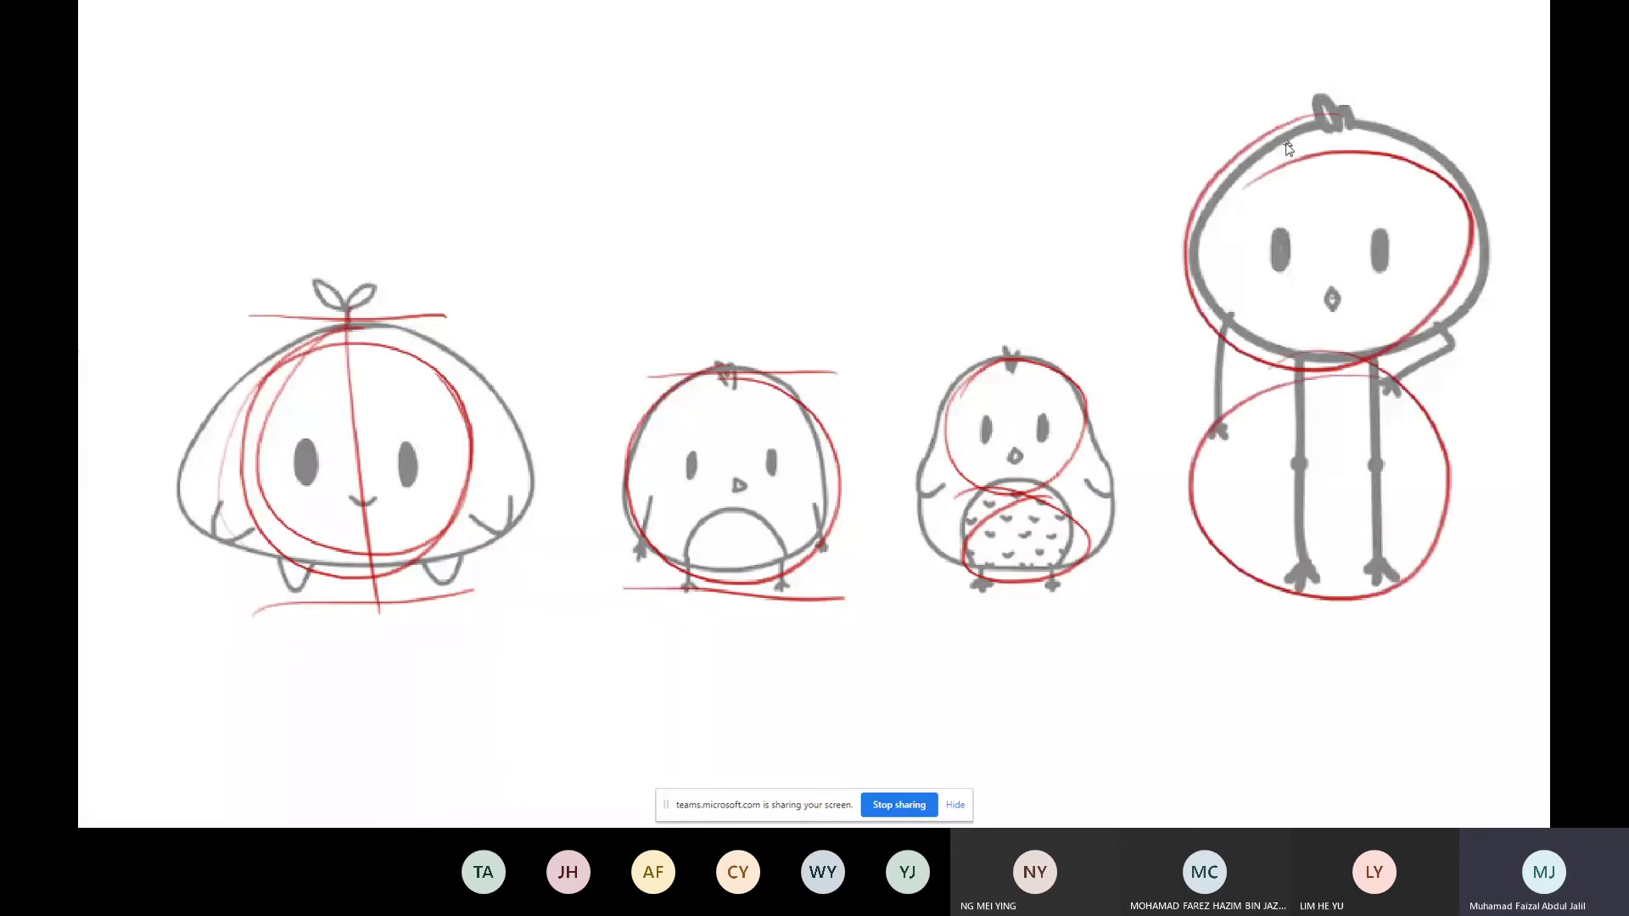
{"action": "left_click_drag", "start_coordinate": [1203, 121], "coordinate": [1463, 105]}
{"action": "left_click_drag", "start_coordinate": [1262, 654], "coordinate": [1421, 622]}
{"action": "left_click_drag", "start_coordinate": [1329, 75], "coordinate": [1369, 717]}
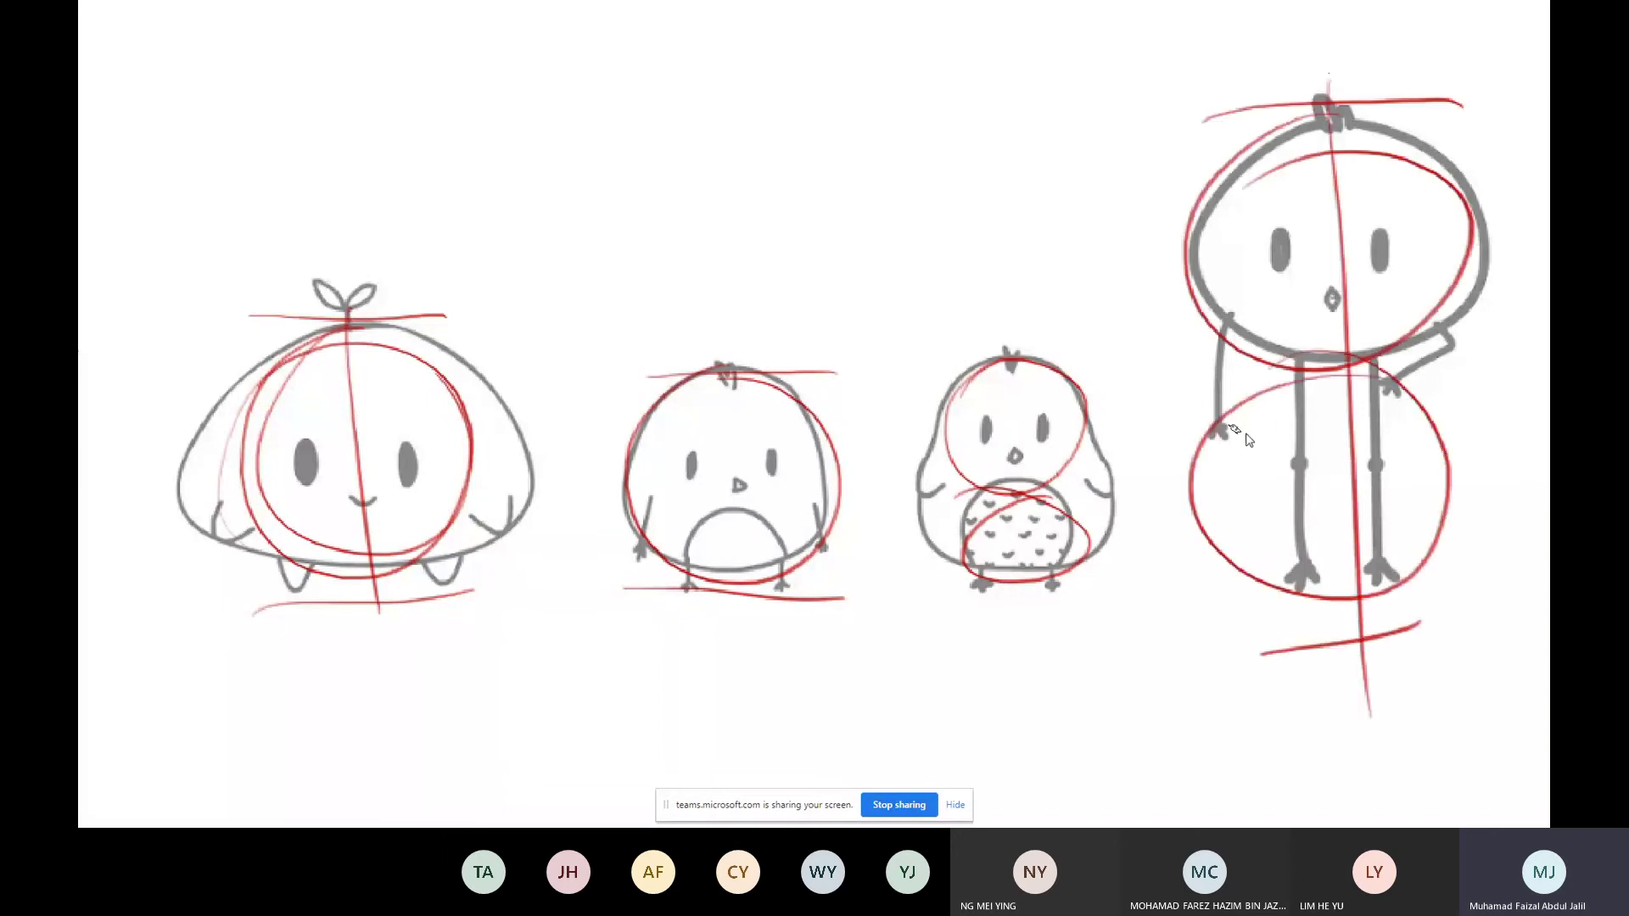
{"action": "left_click_drag", "start_coordinate": [994, 335], "coordinate": [1008, 654]}
{"action": "left_click_drag", "start_coordinate": [703, 335], "coordinate": [736, 658]}
- Add a new layer above the red construction lines and darken the brush colour to brightness 27
{"action": "key", "text": "Tab"}
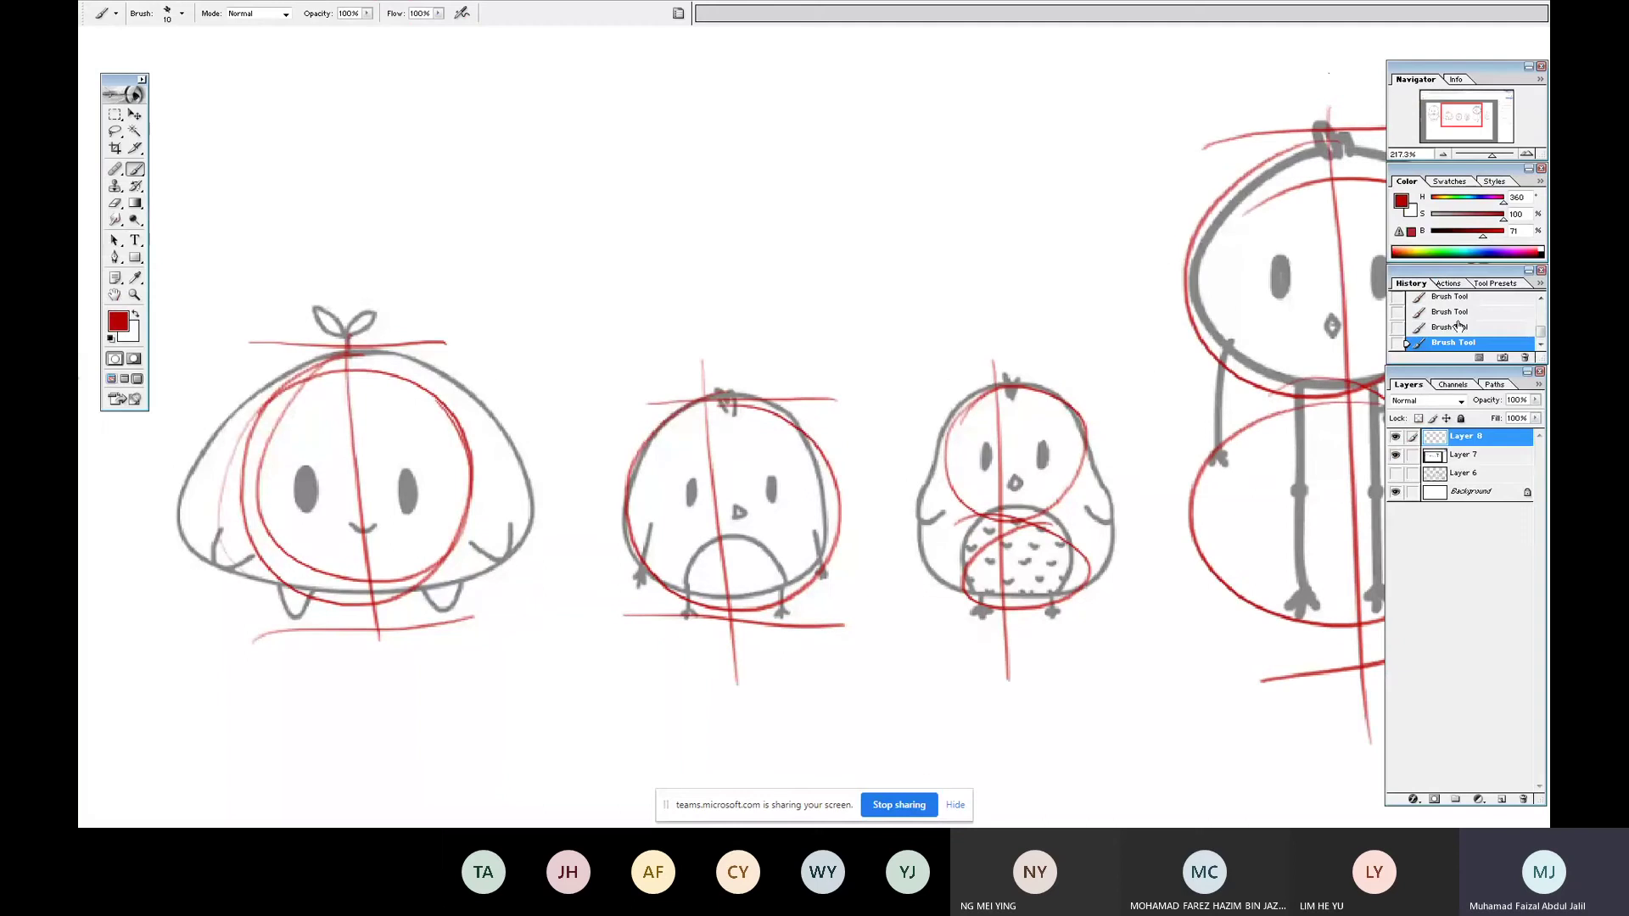
{"action": "left_click", "coordinate": [1498, 800]}
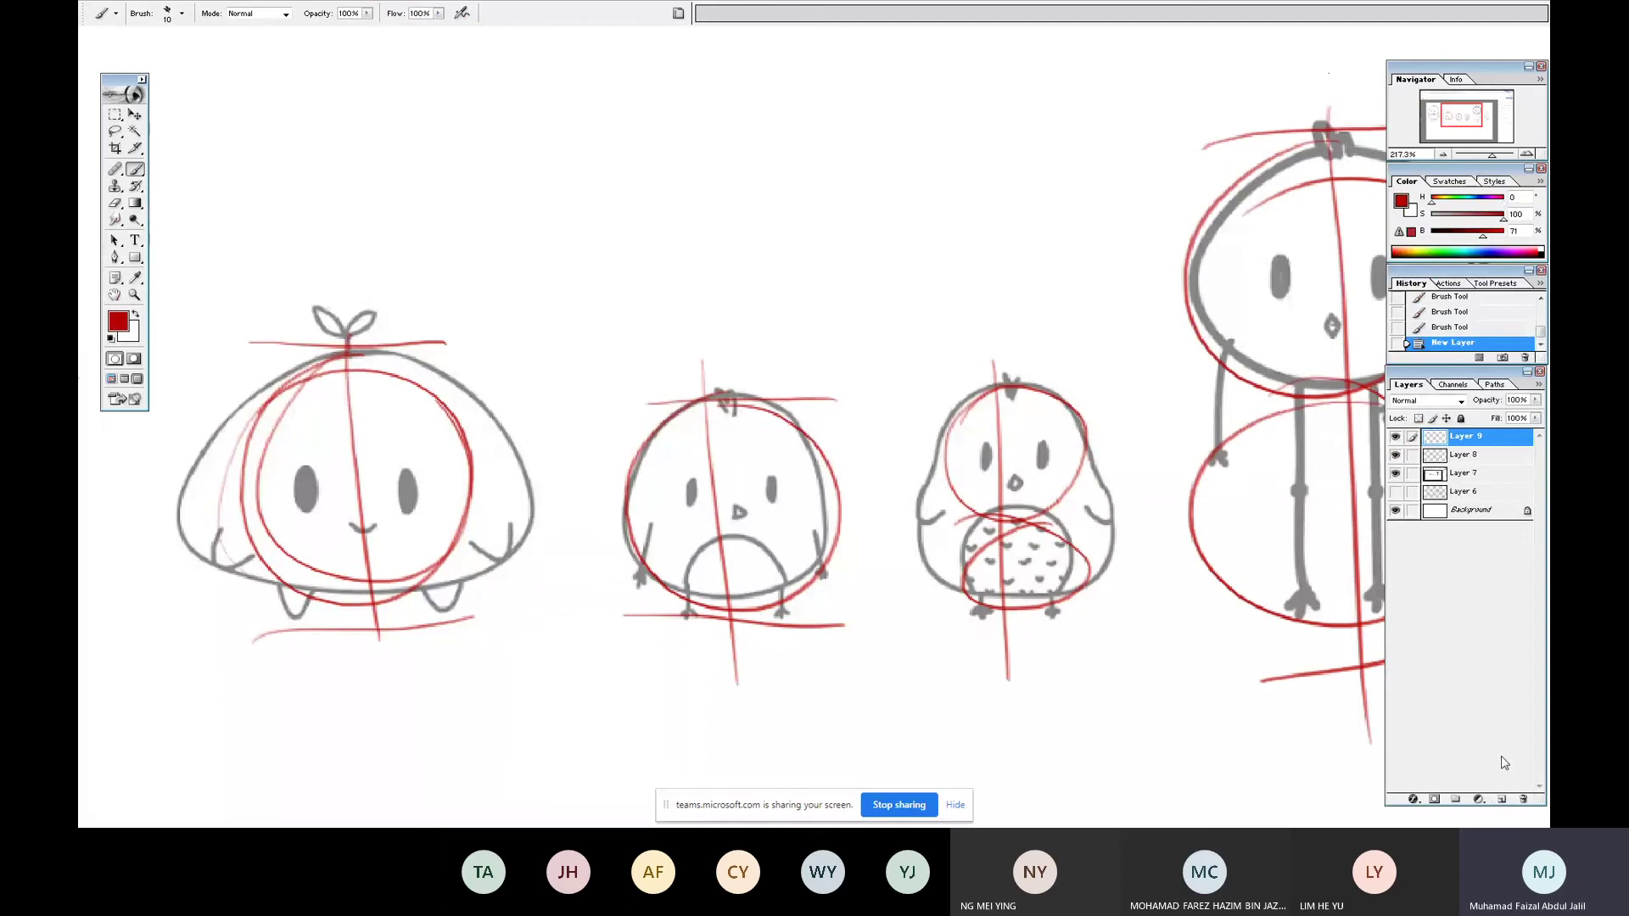
{"action": "left_click", "coordinate": [1452, 231]}
- Draw a dark red outline of the patterned-belly bird's head and body over its construction circles, including the curved belly contour
{"action": "left_click_drag", "start_coordinate": [801, 287], "coordinate": [1188, 744]}
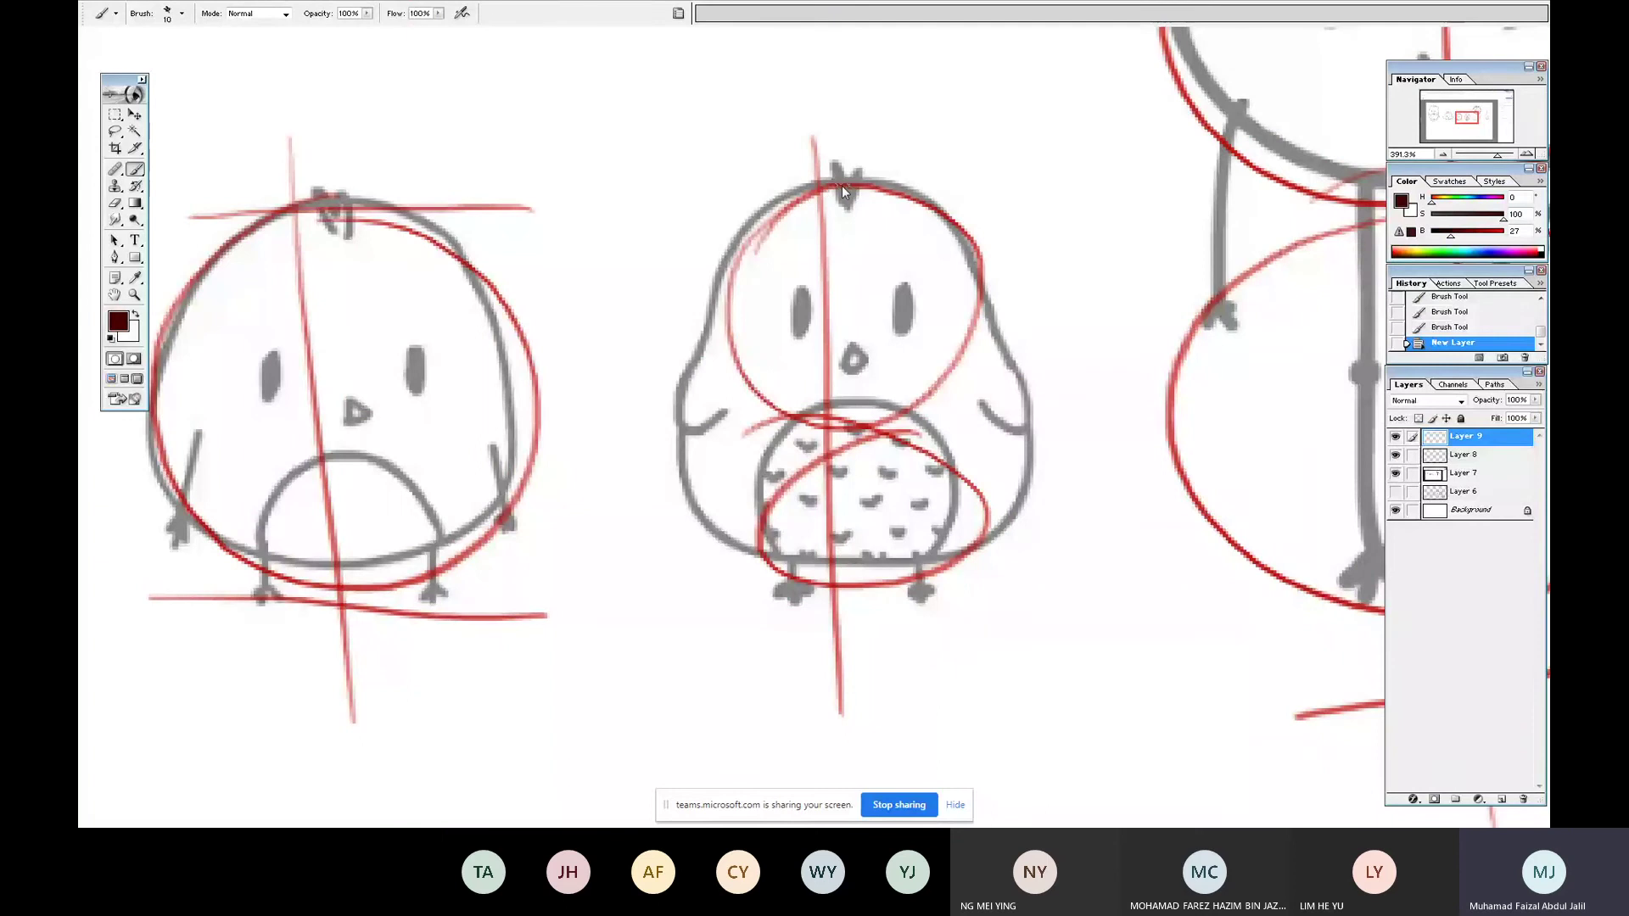
{"action": "mouse_move", "coordinate": [830, 178]}
{"action": "left_mouse_down"}
{"action": "mouse_move", "coordinate": [759, 217]}
{"action": "mouse_move", "coordinate": [704, 392]}
{"action": "left_mouse_up"}
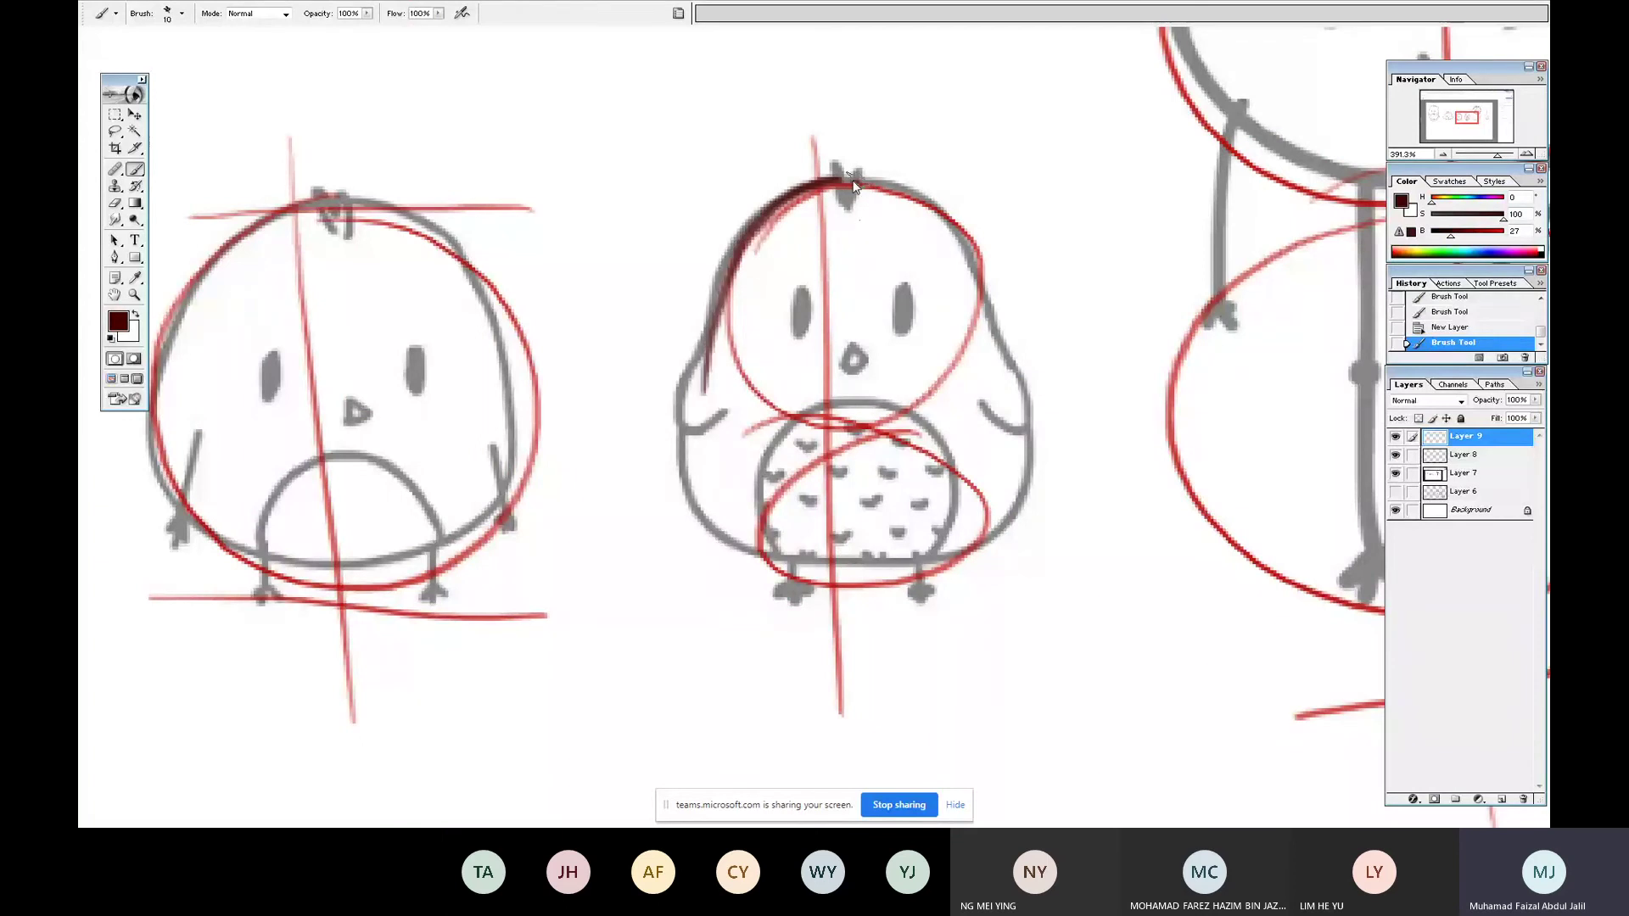
{"action": "left_click_drag", "start_coordinate": [854, 187], "coordinate": [989, 374]}
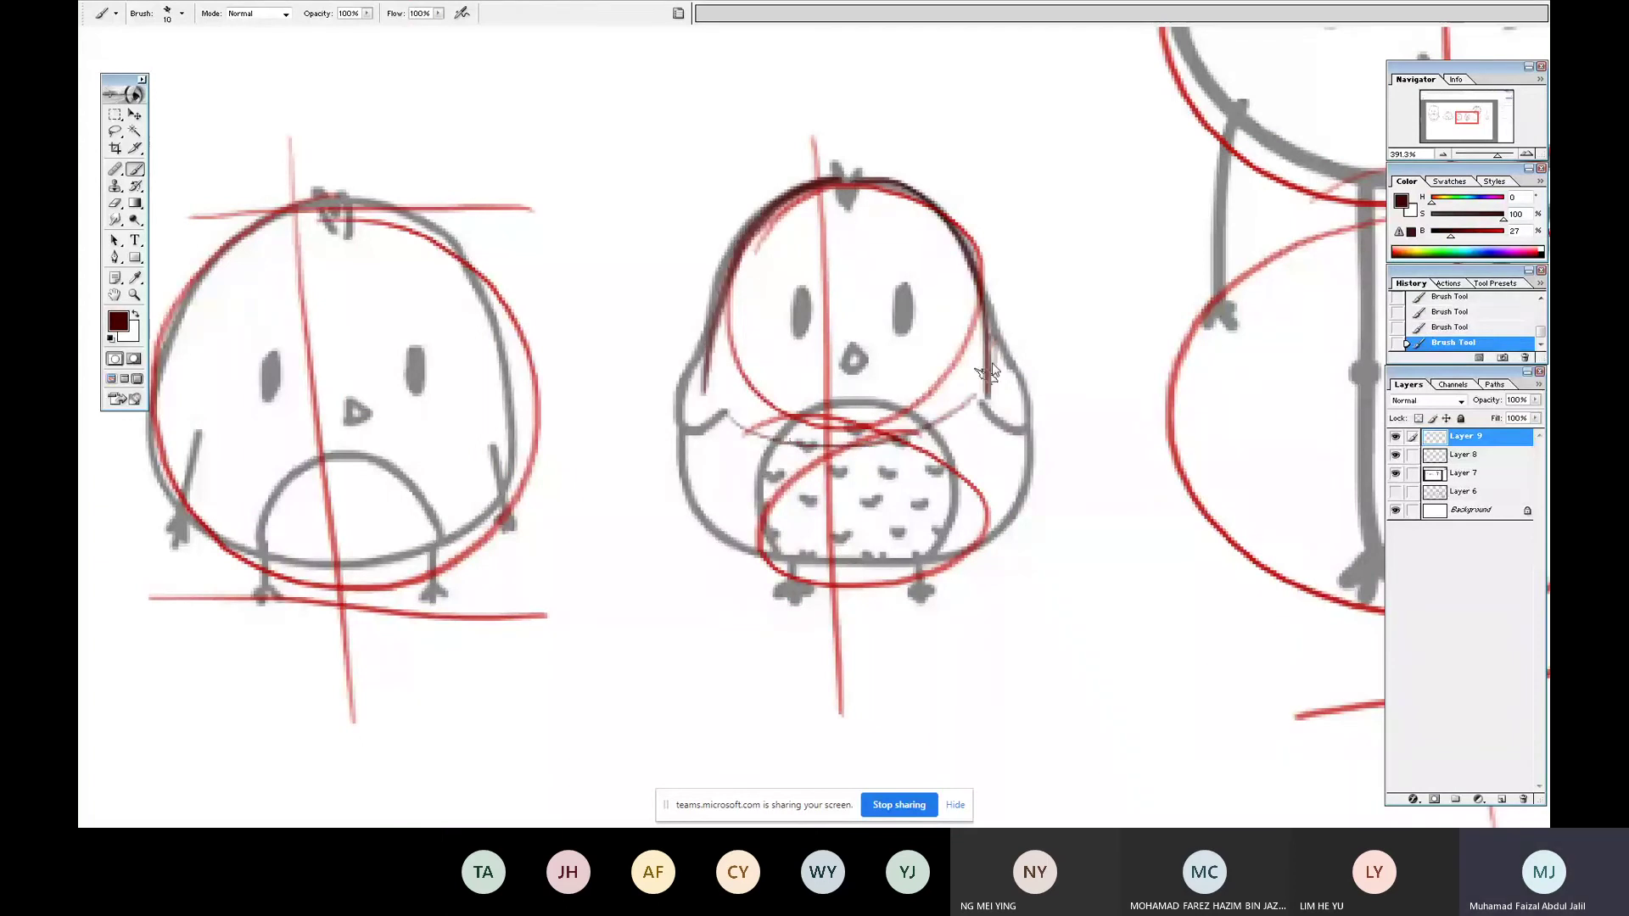
{"action": "left_click_drag", "start_coordinate": [704, 371], "coordinate": [689, 469]}
{"action": "left_click_drag", "start_coordinate": [705, 375], "coordinate": [800, 606]}
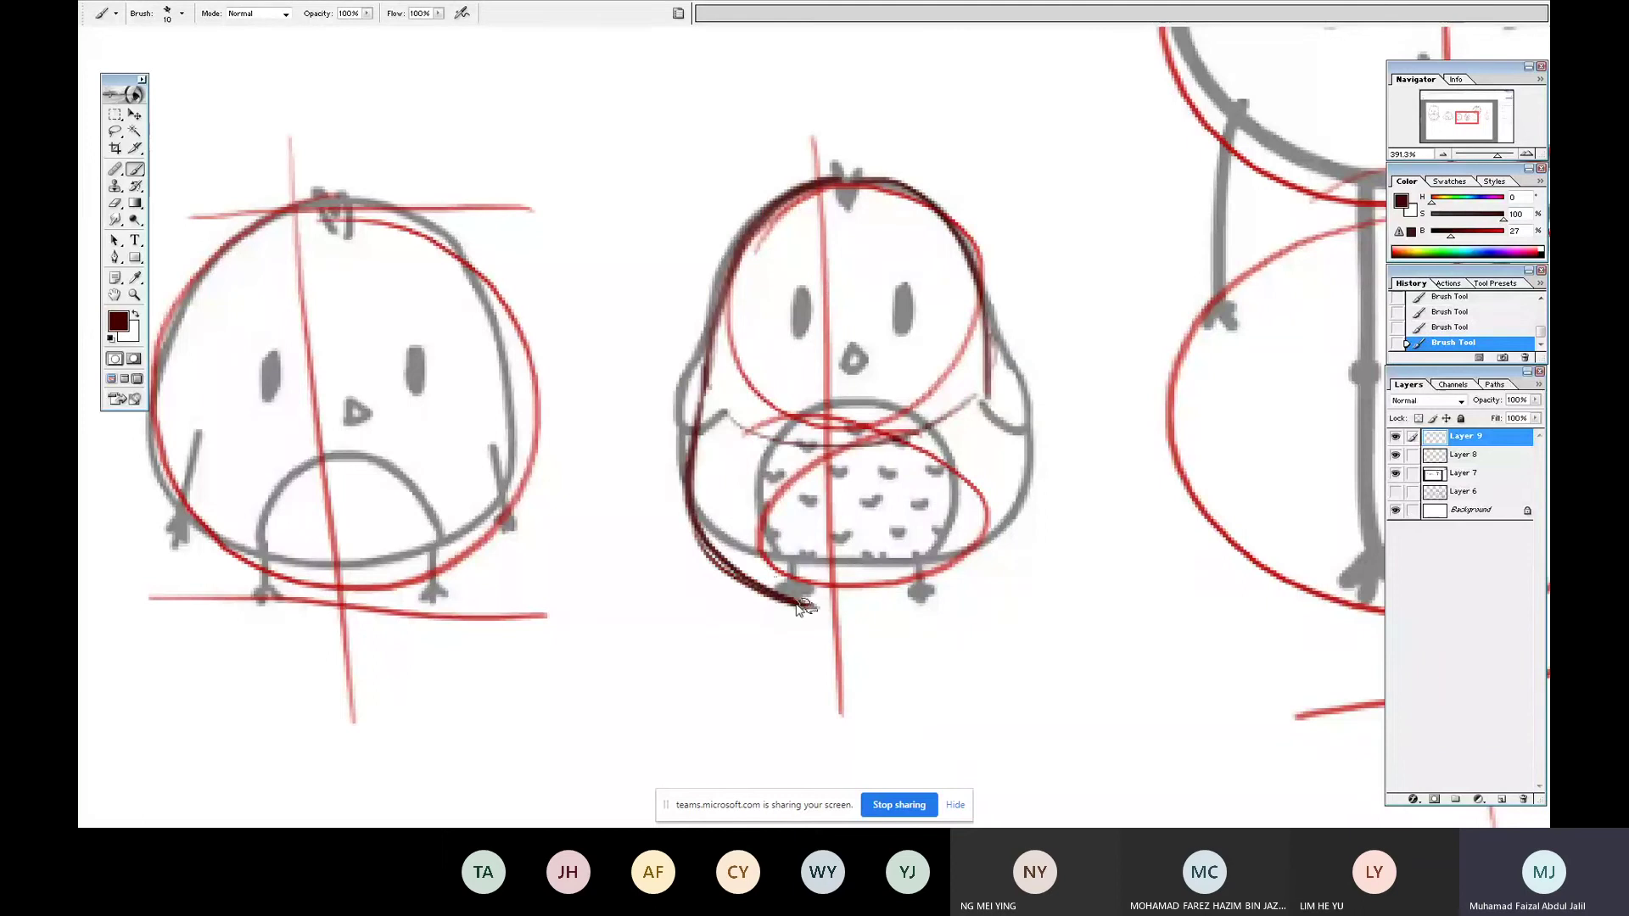
{"action": "left_click_drag", "start_coordinate": [722, 562], "coordinate": [843, 606]}
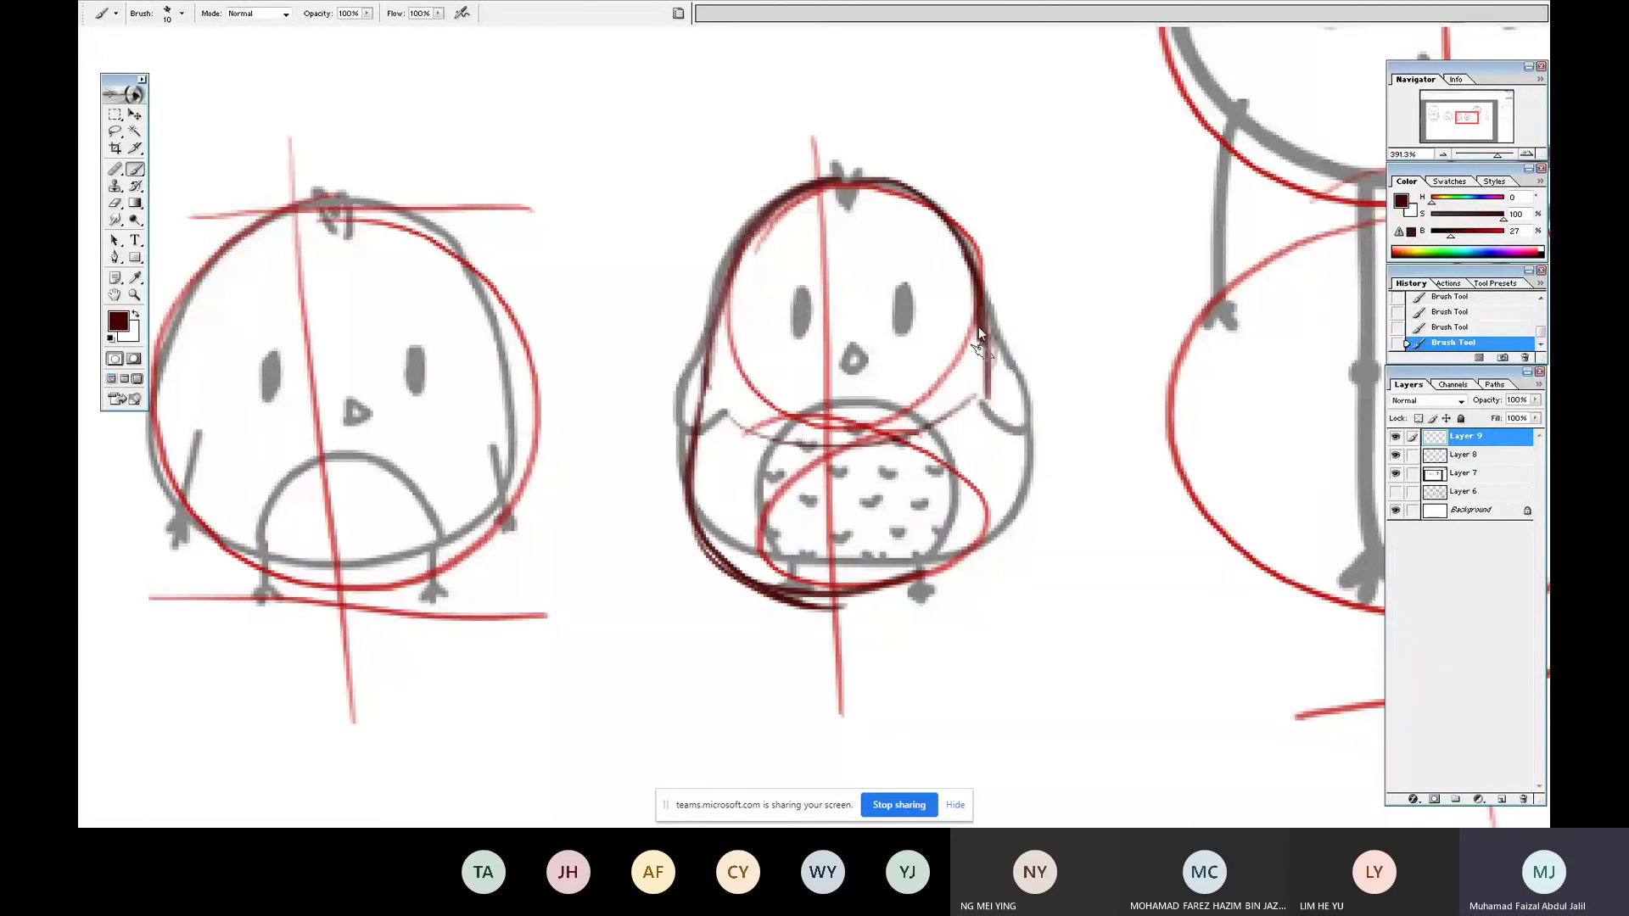
{"action": "left_click_drag", "start_coordinate": [979, 327], "coordinate": [806, 609]}
{"action": "mouse_move", "coordinate": [738, 556]}
{"action": "left_mouse_down"}
{"action": "mouse_move", "coordinate": [975, 561]}
{"action": "mouse_move", "coordinate": [791, 477]}
{"action": "left_mouse_up"}
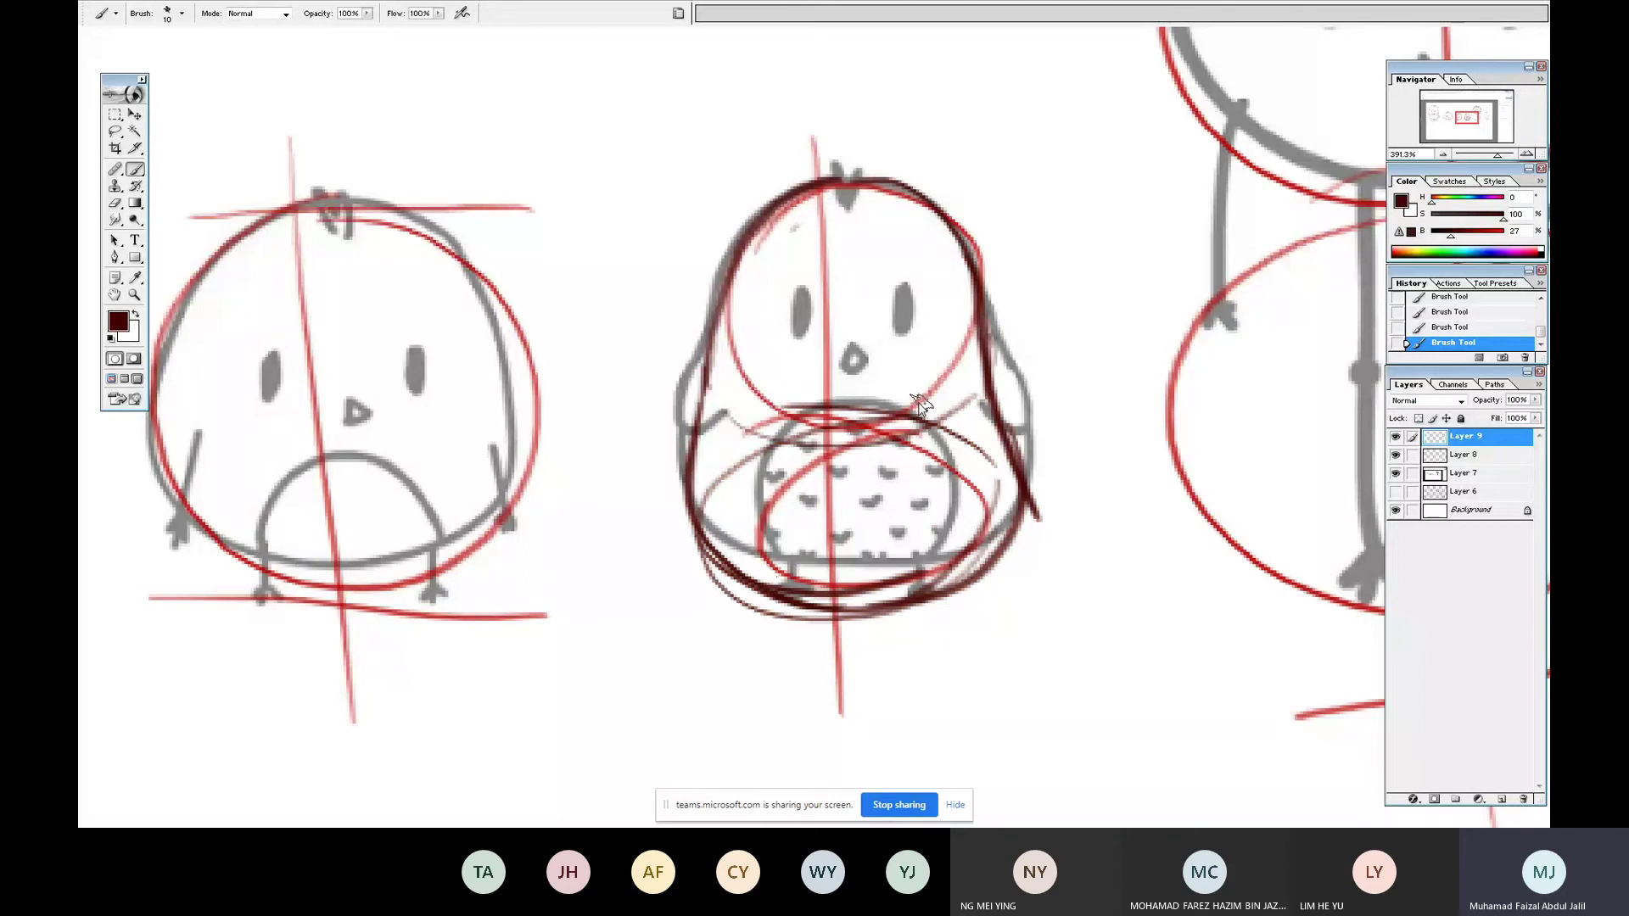
- Move the dark red bird outline slightly upward and reduce its height slightly
{"action": "left_click_drag", "start_coordinate": [987, 381], "coordinate": [986, 352]}
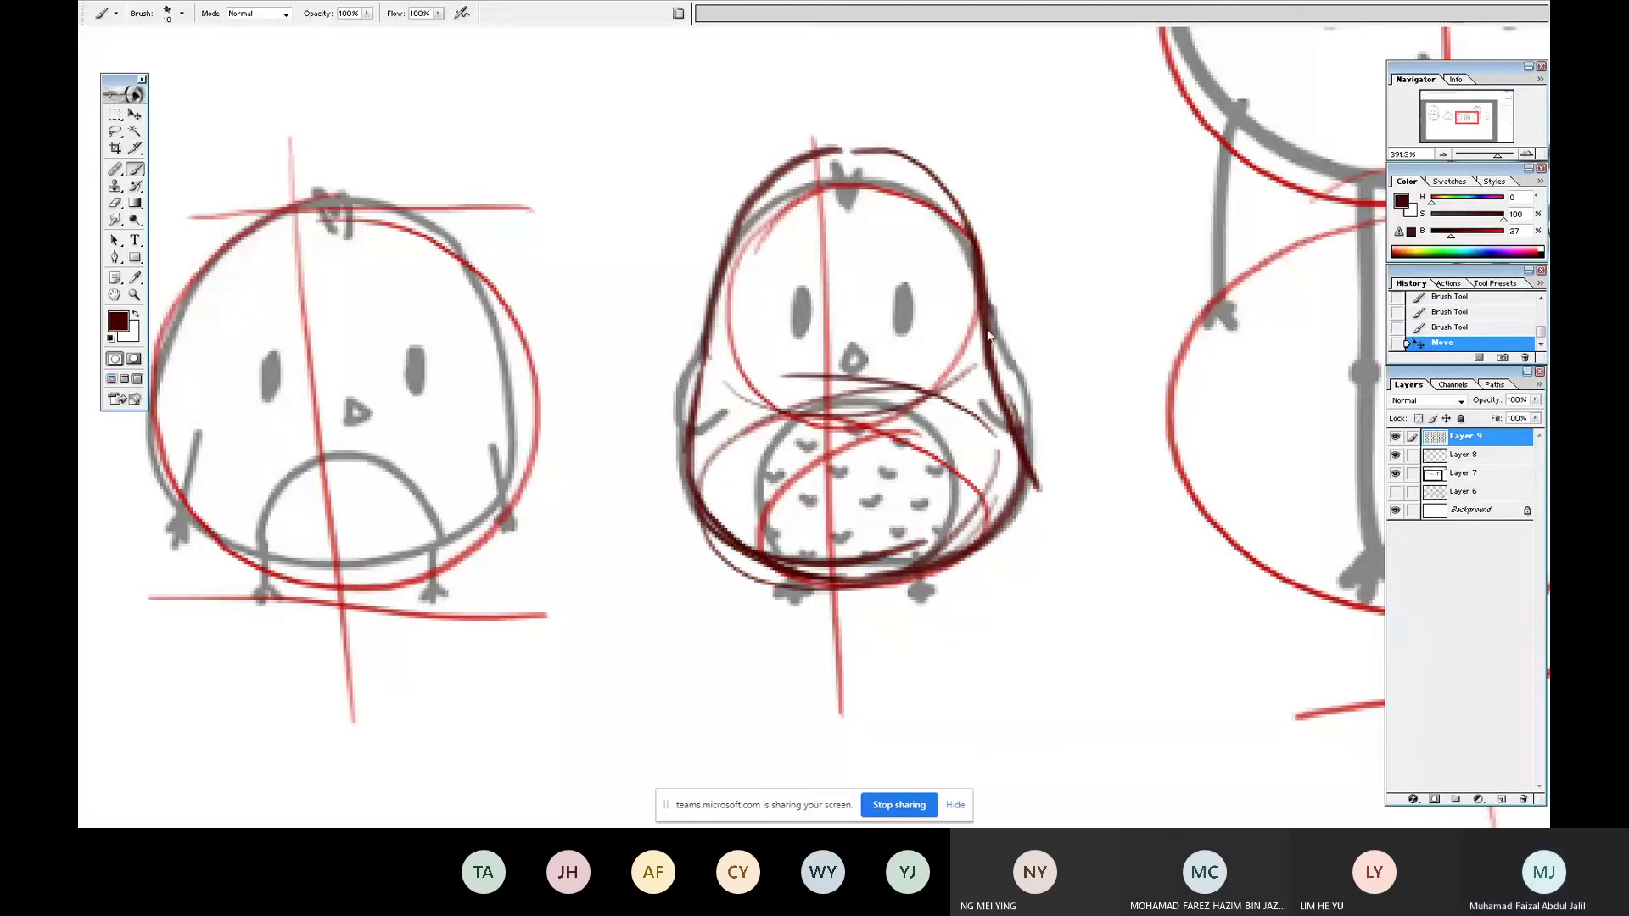
{"action": "key", "text": "ctrl+t"}
{"action": "left_click_drag", "start_coordinate": [859, 144], "coordinate": [860, 163]}
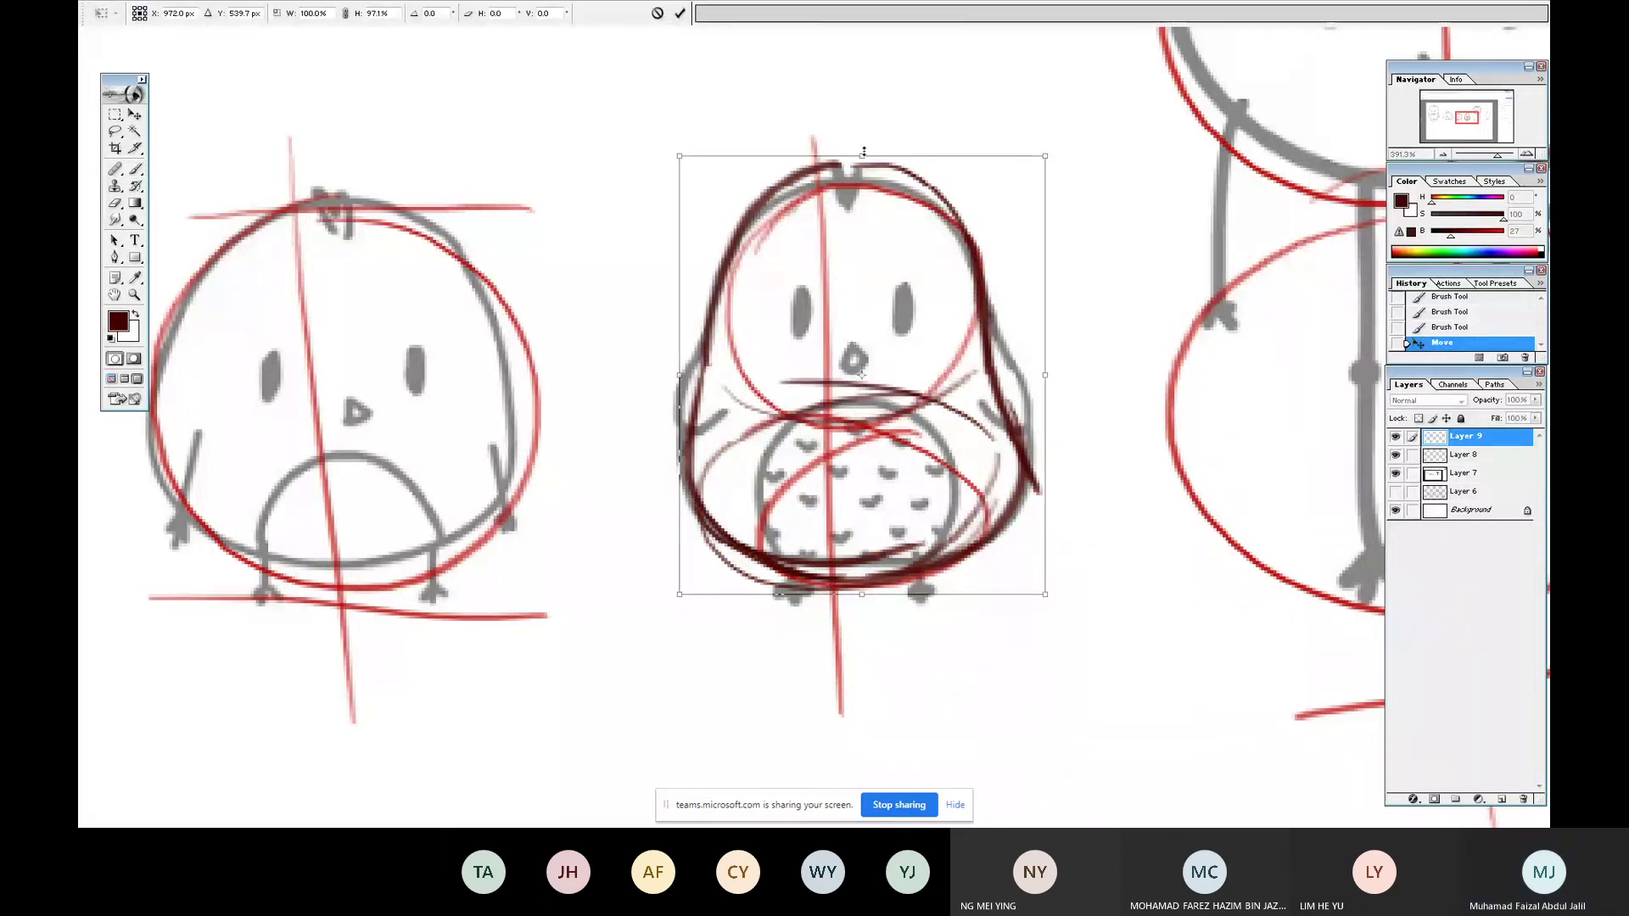
{"action": "key", "text": "Return"}
- Draw two short legs with flat feet and a wing on each side of the dark red bird with the brush
{"action": "key", "text": "b"}
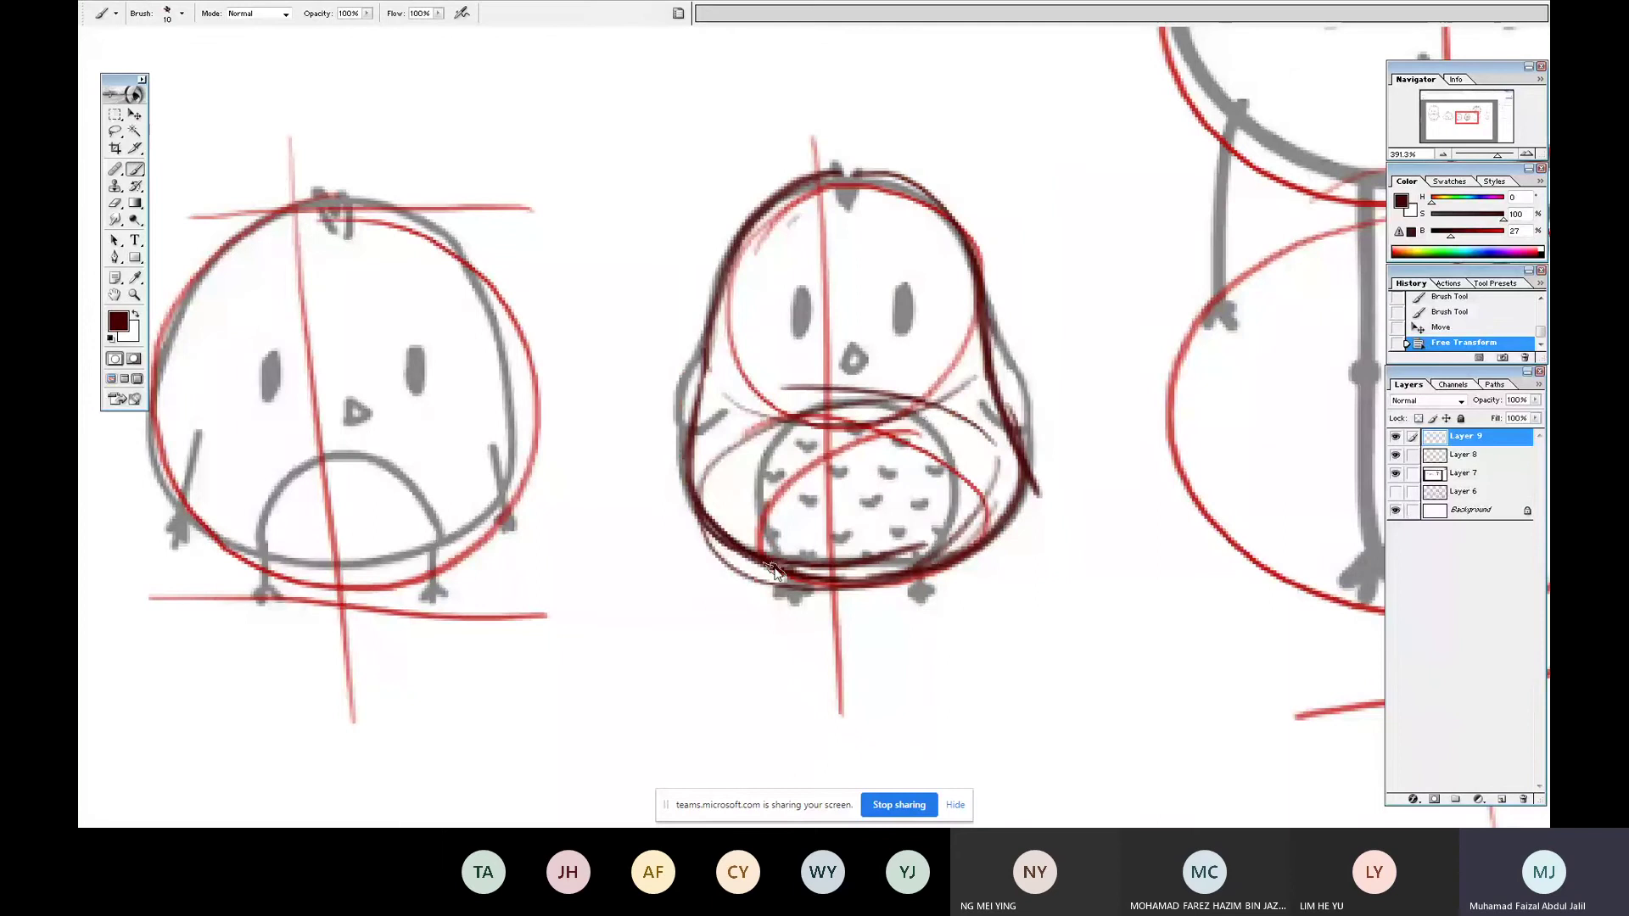
{"action": "mouse_move", "coordinate": [817, 573]}
{"action": "left_mouse_down"}
{"action": "mouse_move", "coordinate": [811, 558]}
{"action": "mouse_move", "coordinate": [792, 567]}
{"action": "mouse_move", "coordinate": [813, 609]}
{"action": "left_mouse_up"}
{"action": "mouse_move", "coordinate": [921, 594]}
{"action": "left_mouse_down"}
{"action": "mouse_move", "coordinate": [952, 606]}
{"action": "mouse_move", "coordinate": [931, 601]}
{"action": "left_mouse_up"}
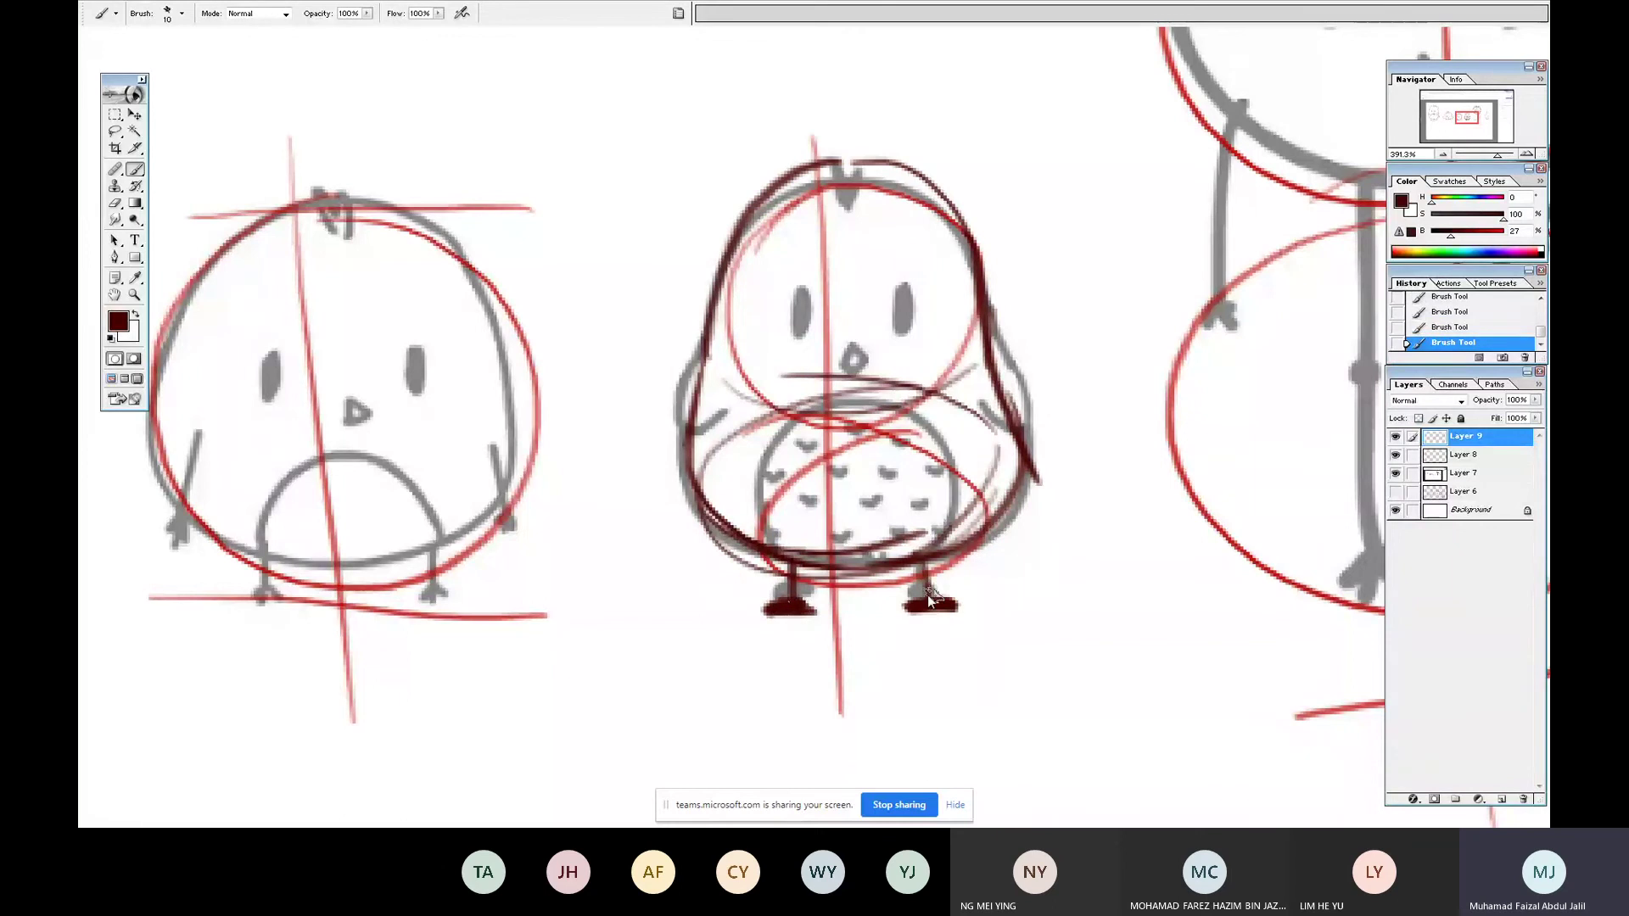
{"action": "left_click_drag", "start_coordinate": [683, 372], "coordinate": [689, 497]}
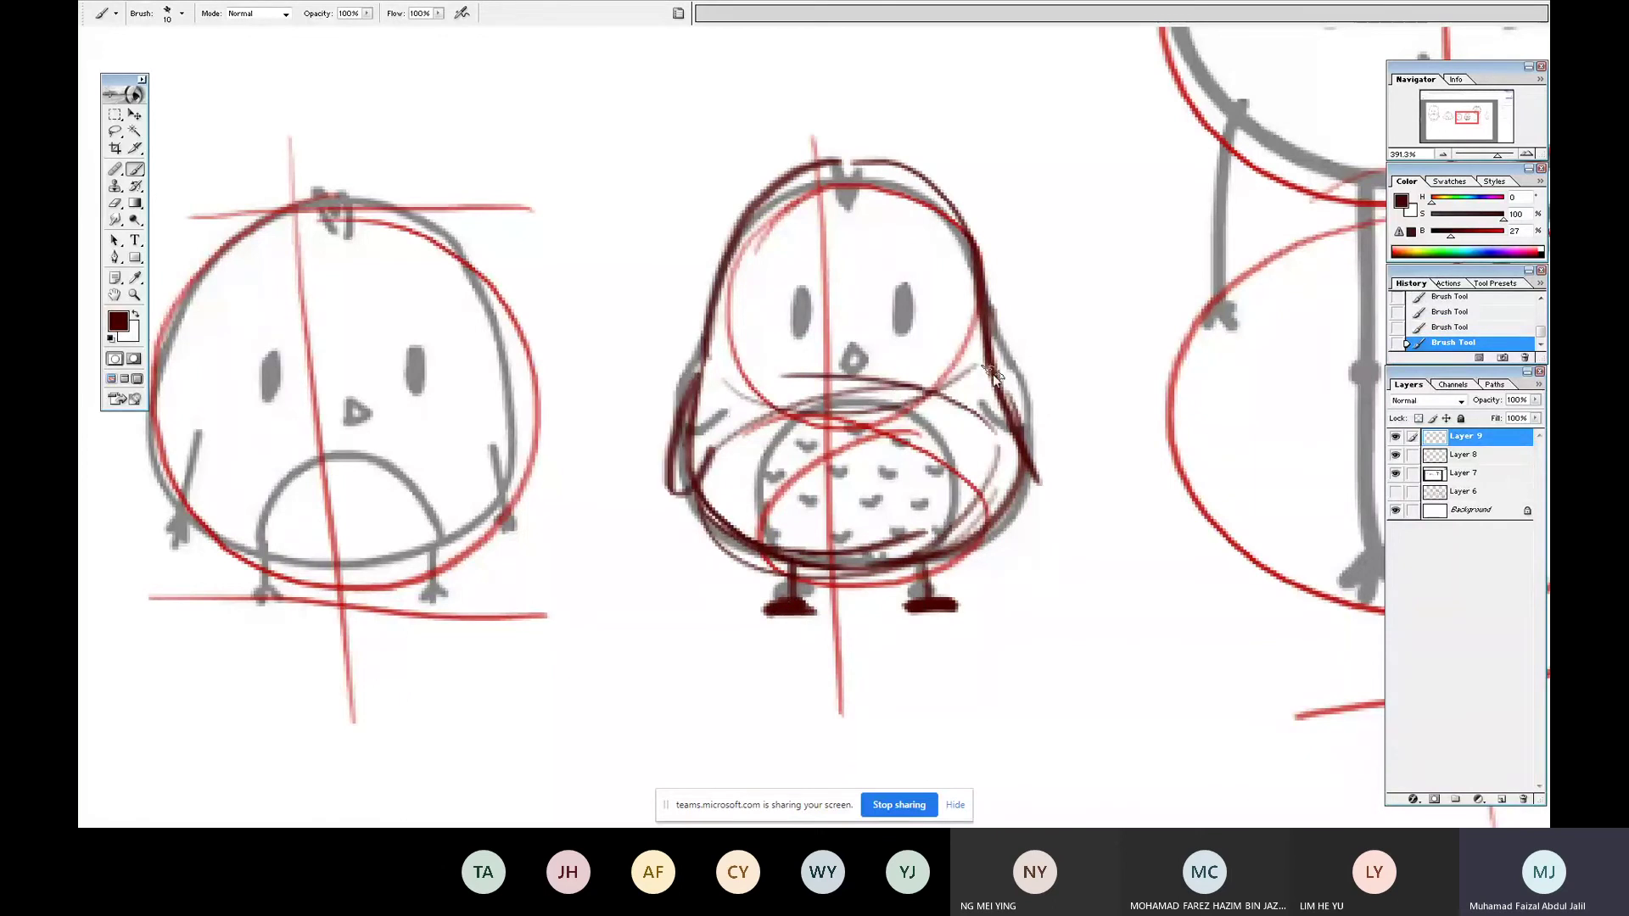
{"action": "left_click_drag", "start_coordinate": [993, 374], "coordinate": [1031, 484]}
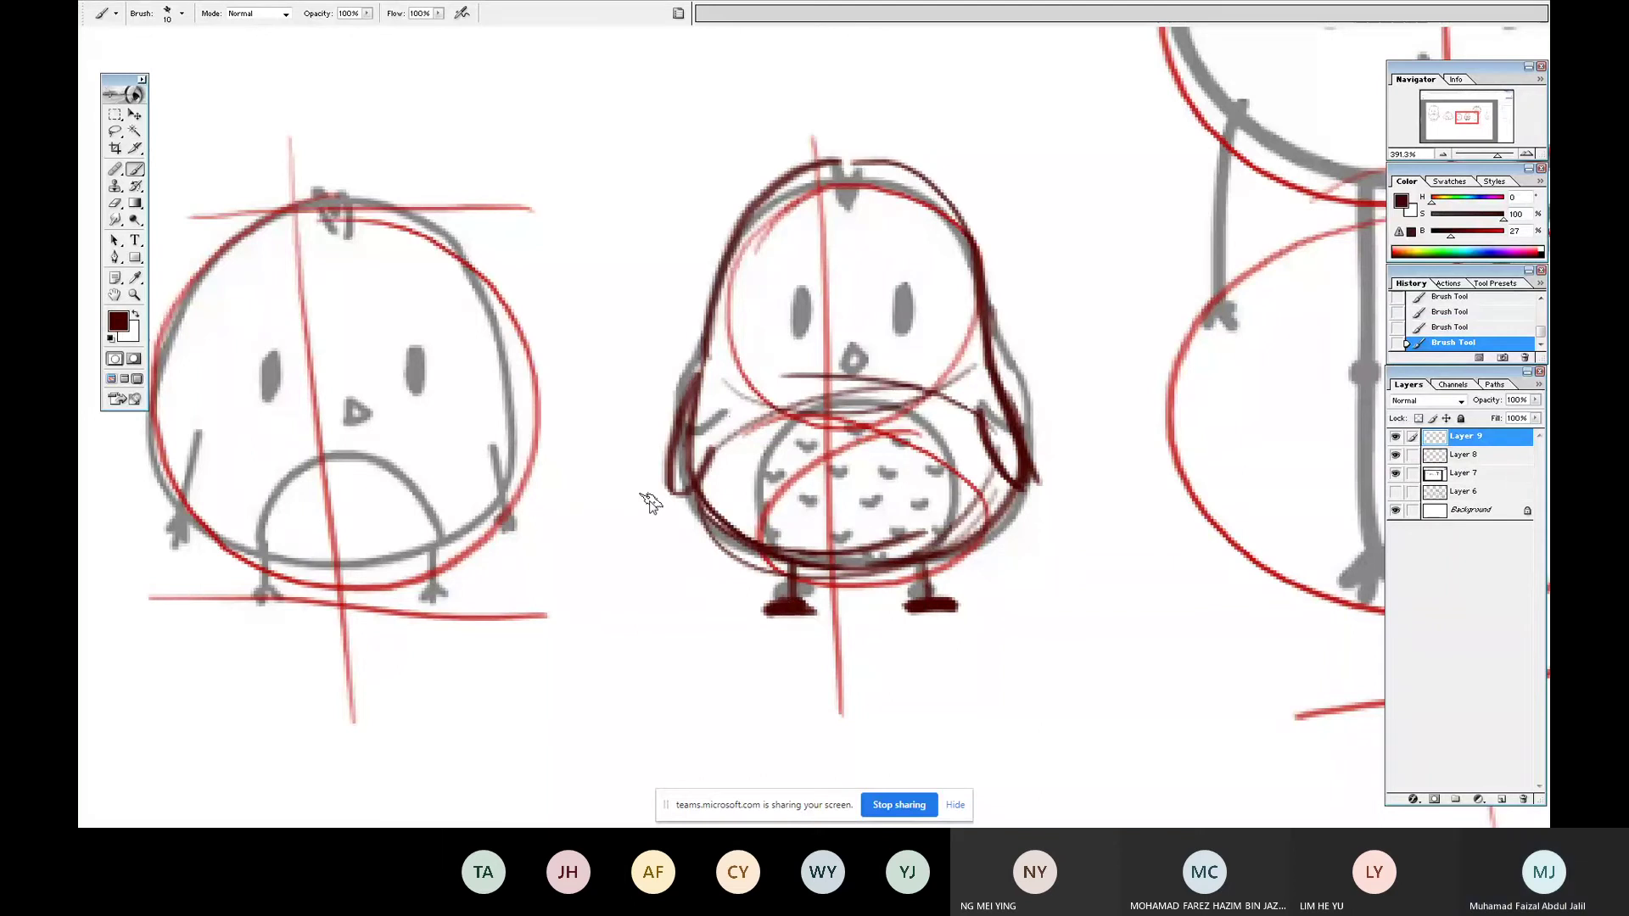
- Draw the belly patch on the dark red bird, with horizontal guides across the face and body and a vertical centre line
{"action": "left_click_drag", "start_coordinate": [749, 525], "coordinate": [1004, 548]}
{"action": "left_click_drag", "start_coordinate": [650, 486], "coordinate": [1080, 468]}
{"action": "left_click_drag", "start_coordinate": [660, 394], "coordinate": [1102, 360]}
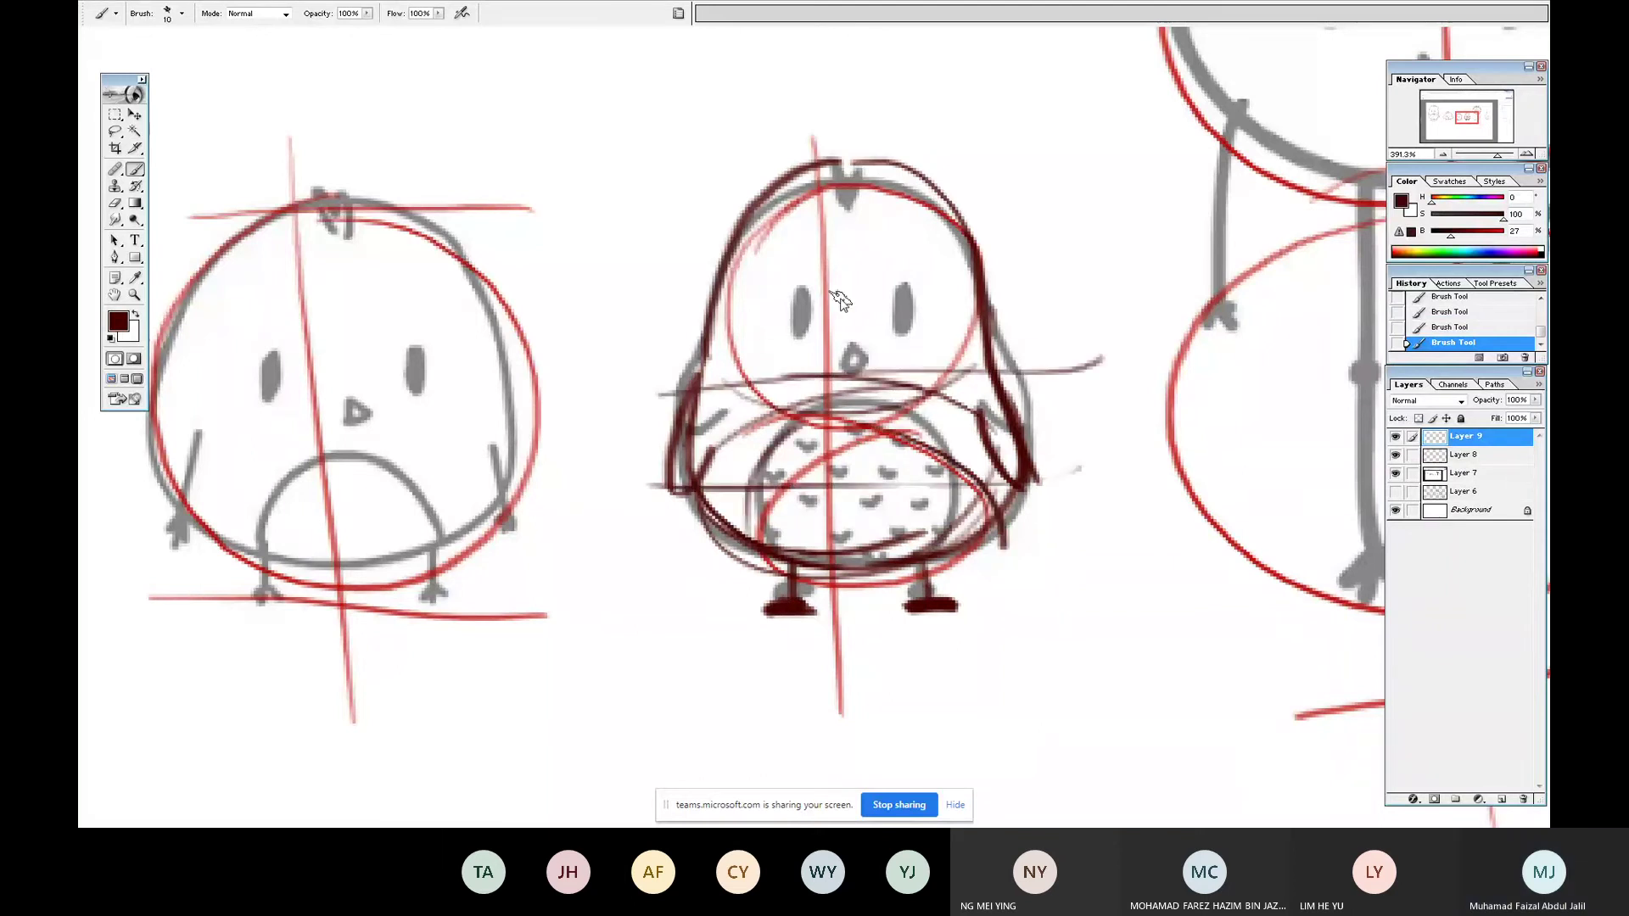
{"action": "left_click_drag", "start_coordinate": [706, 349], "coordinate": [1040, 343]}
{"action": "left_click_drag", "start_coordinate": [846, 185], "coordinate": [880, 668]}
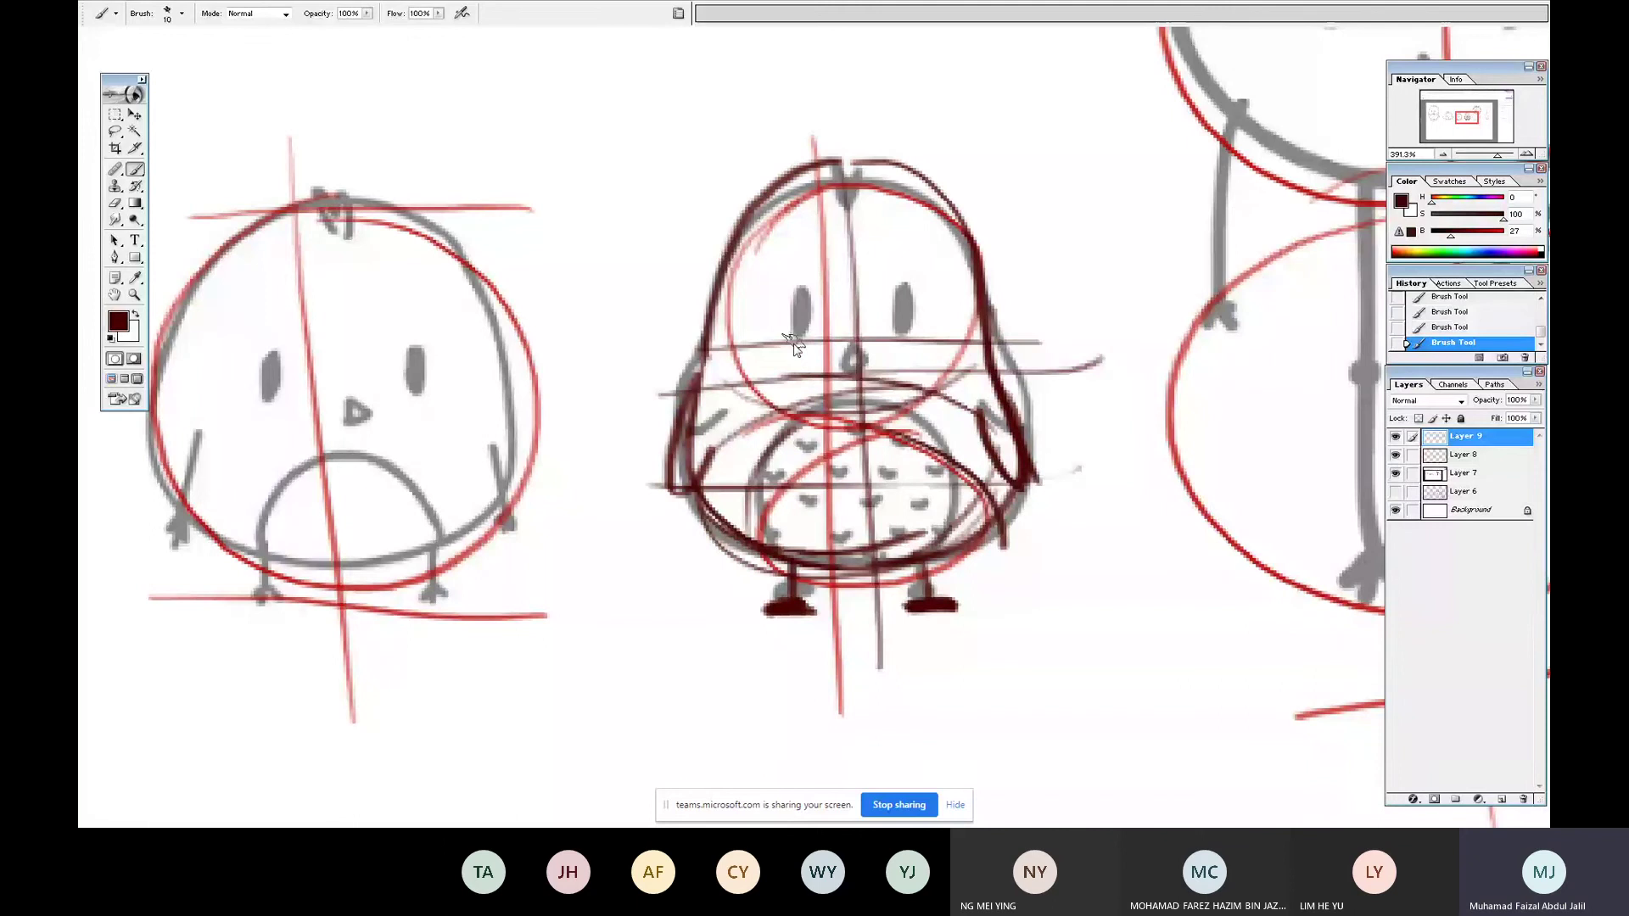
- Draw the bird's eyes, triangular beak and head tuft in dark red, and move the redrawn bird above the original
{"action": "left_click_drag", "start_coordinate": [798, 314], "coordinate": [790, 354]}
{"action": "left_click_drag", "start_coordinate": [840, 374], "coordinate": [831, 377]}
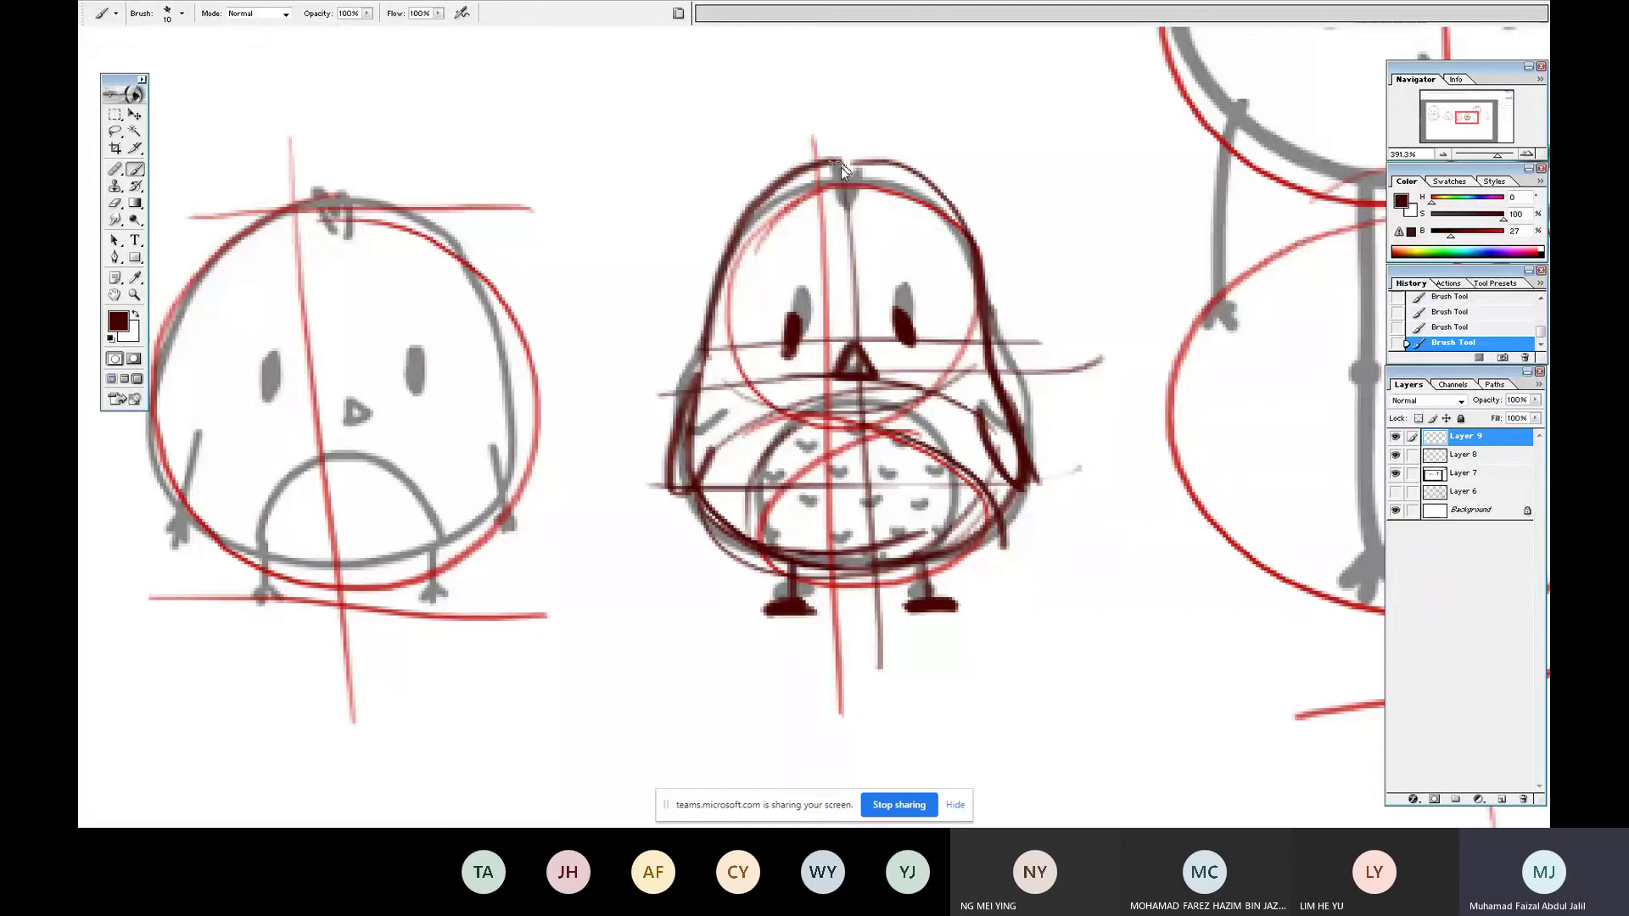
{"action": "left_click_drag", "start_coordinate": [1004, 346], "coordinate": [992, 180]}
{"action": "mouse_move", "coordinate": [977, 135]}
{"action": "left_mouse_down"}
{"action": "mouse_move", "coordinate": [958, 422]}
{"action": "mouse_move", "coordinate": [939, 390]}
{"action": "left_mouse_up"}
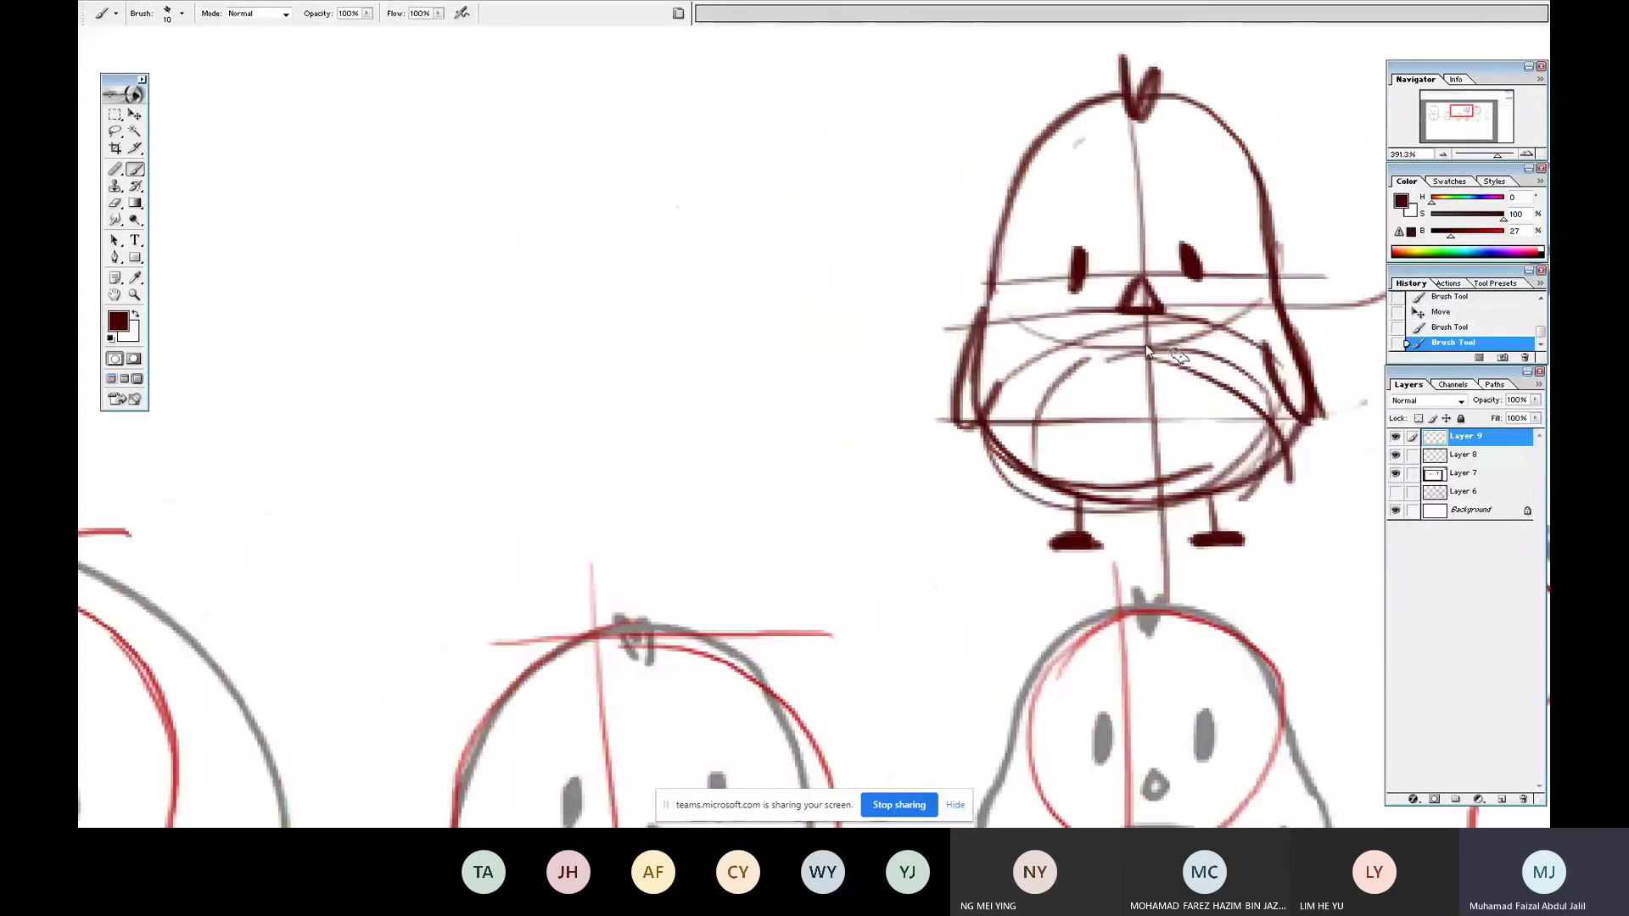
- Extend height guides from the redrawn bird and sketch a vertical axis with head and body circles for a second view beside it
{"action": "left_click_drag", "start_coordinate": [1266, 344], "coordinate": [807, 374]}
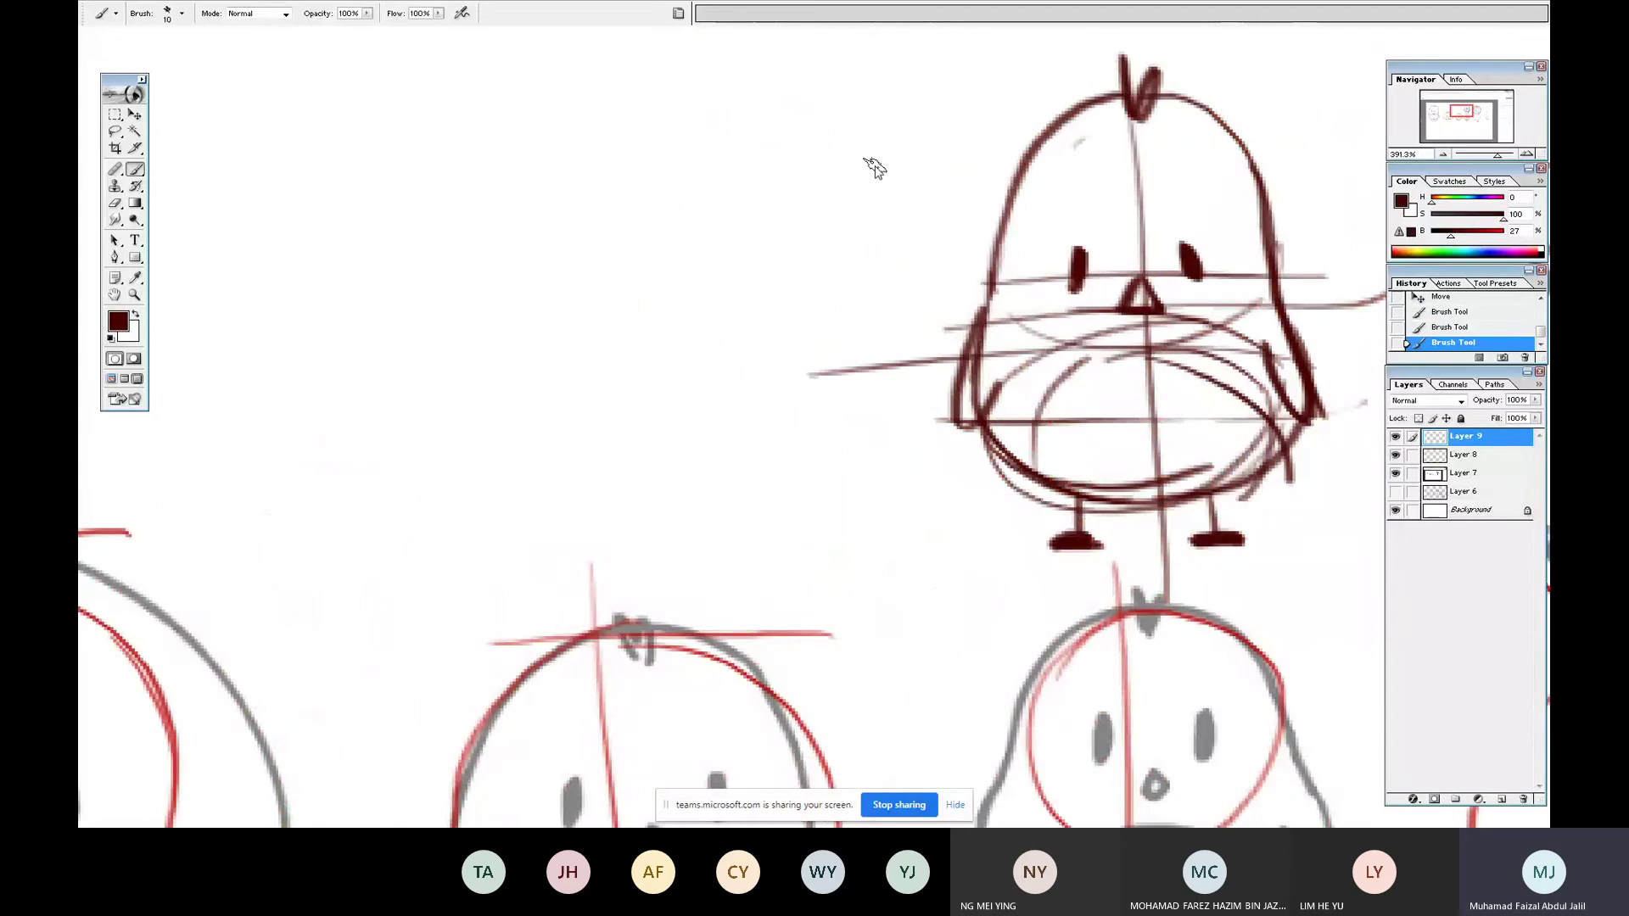
{"action": "left_click_drag", "start_coordinate": [689, 121], "coordinate": [933, 120]}
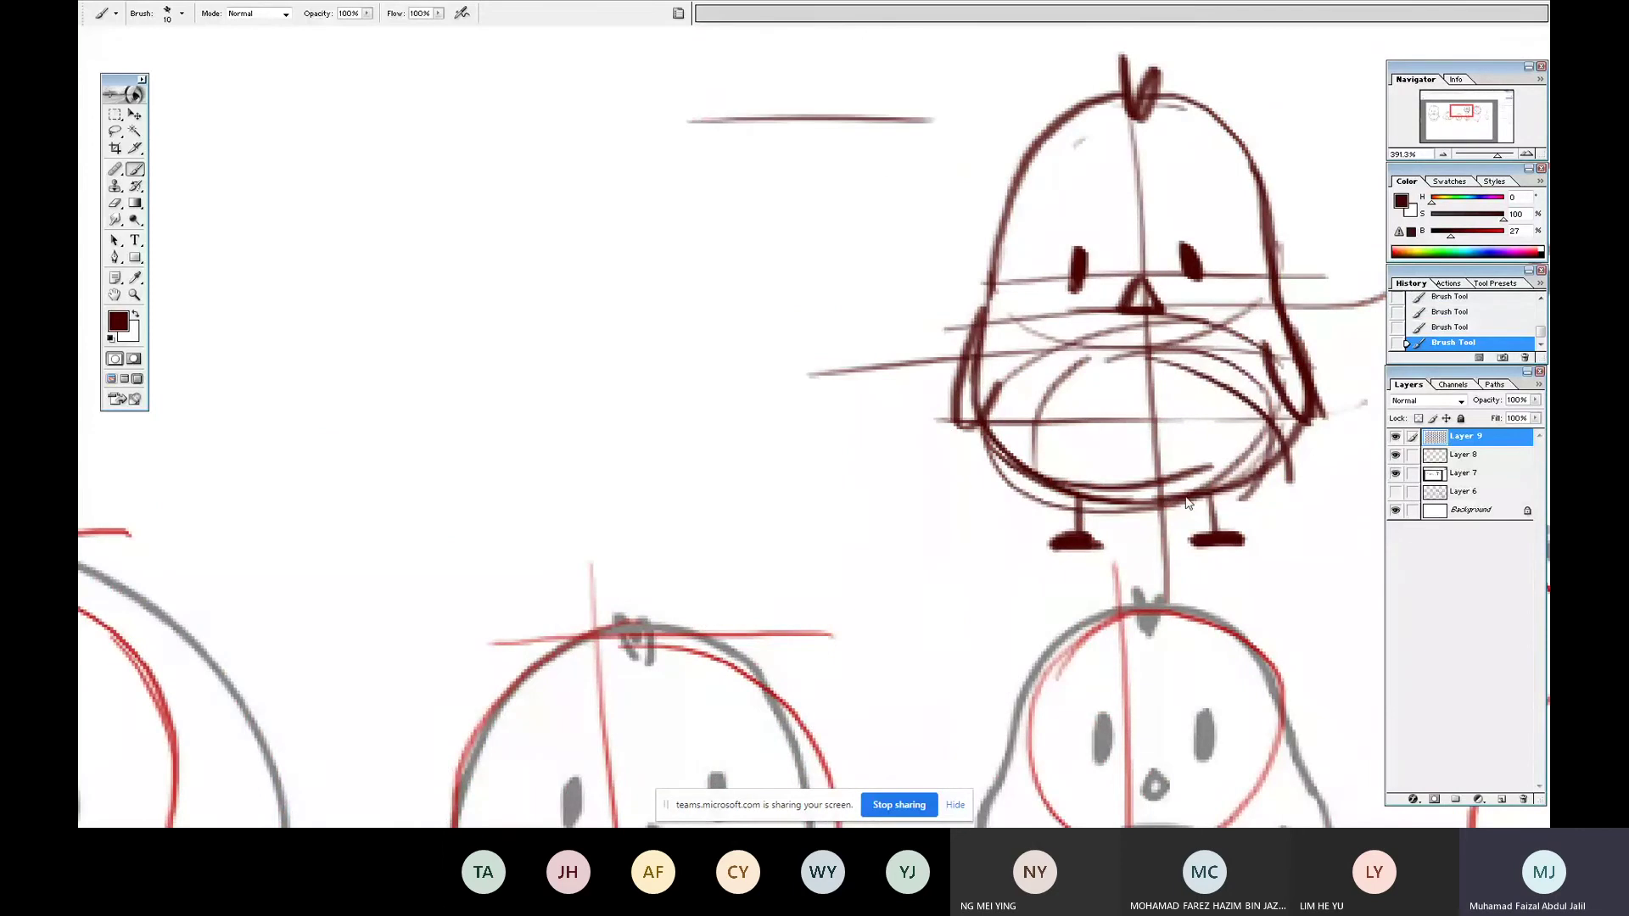
{"action": "mouse_move", "coordinate": [1186, 504]}
{"action": "left_mouse_down"}
{"action": "mouse_move", "coordinate": [719, 498]}
{"action": "mouse_move", "coordinate": [687, 100]}
{"action": "left_mouse_up"}
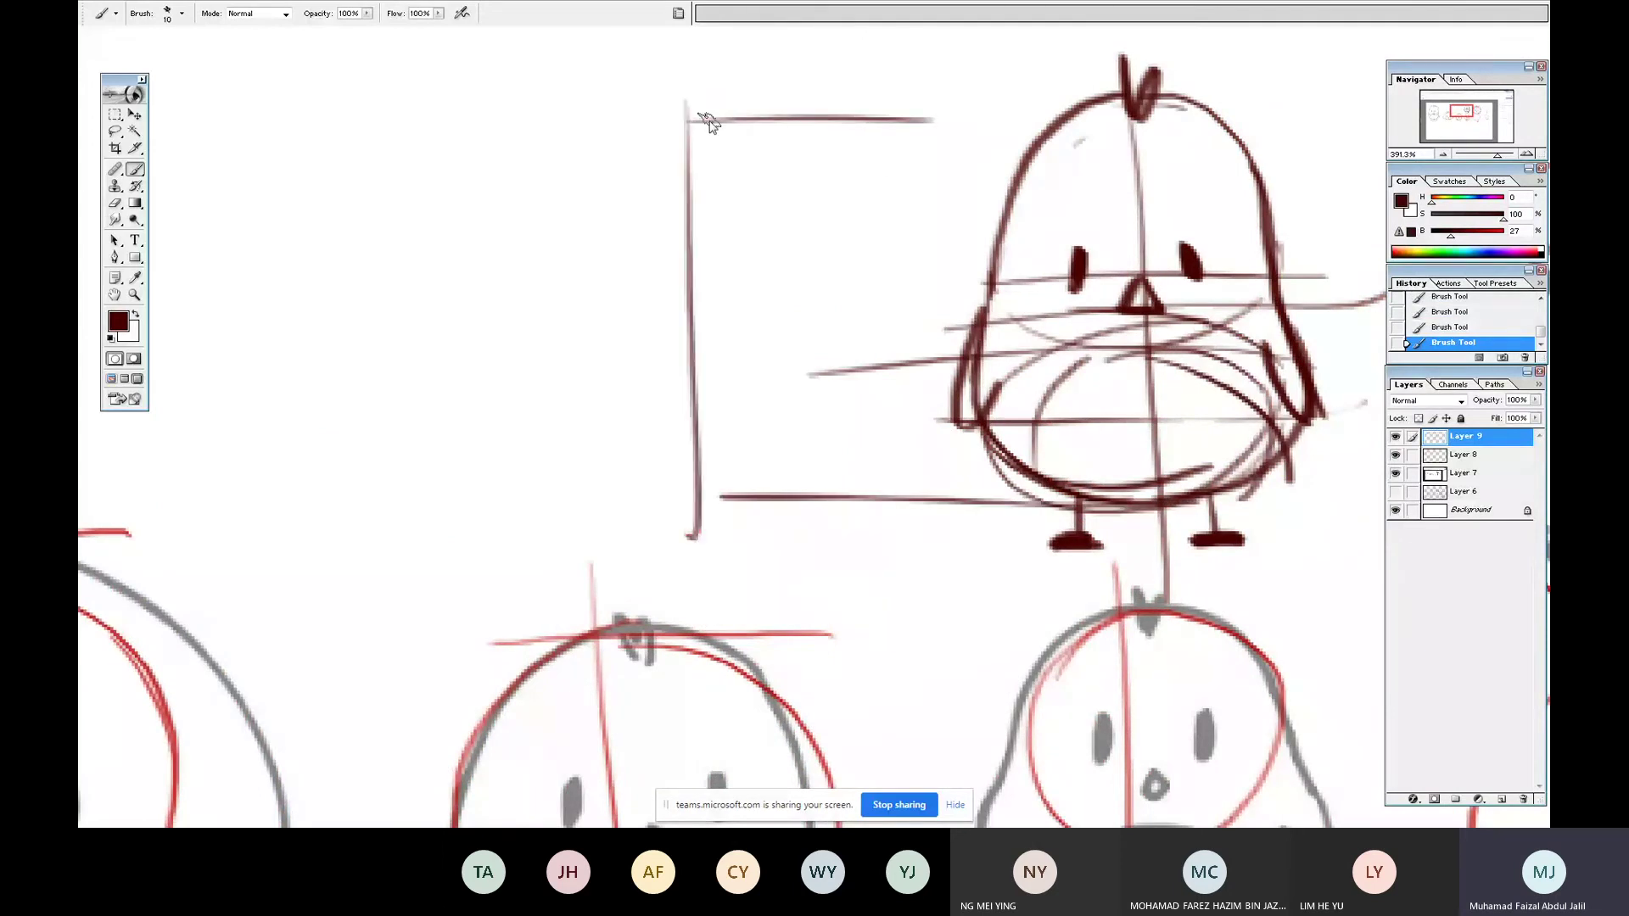
{"action": "left_click_drag", "start_coordinate": [751, 148], "coordinate": [671, 92]}
{"action": "mouse_move", "coordinate": [696, 322]}
{"action": "left_mouse_down"}
{"action": "mouse_move", "coordinate": [604, 380]}
{"action": "mouse_move", "coordinate": [779, 327]}
{"action": "left_mouse_up"}
- Outline the second view's head and body around its circles, with a wider bulge on one side and a rounded base
{"action": "left_click_drag", "start_coordinate": [734, 105], "coordinate": [801, 476]}
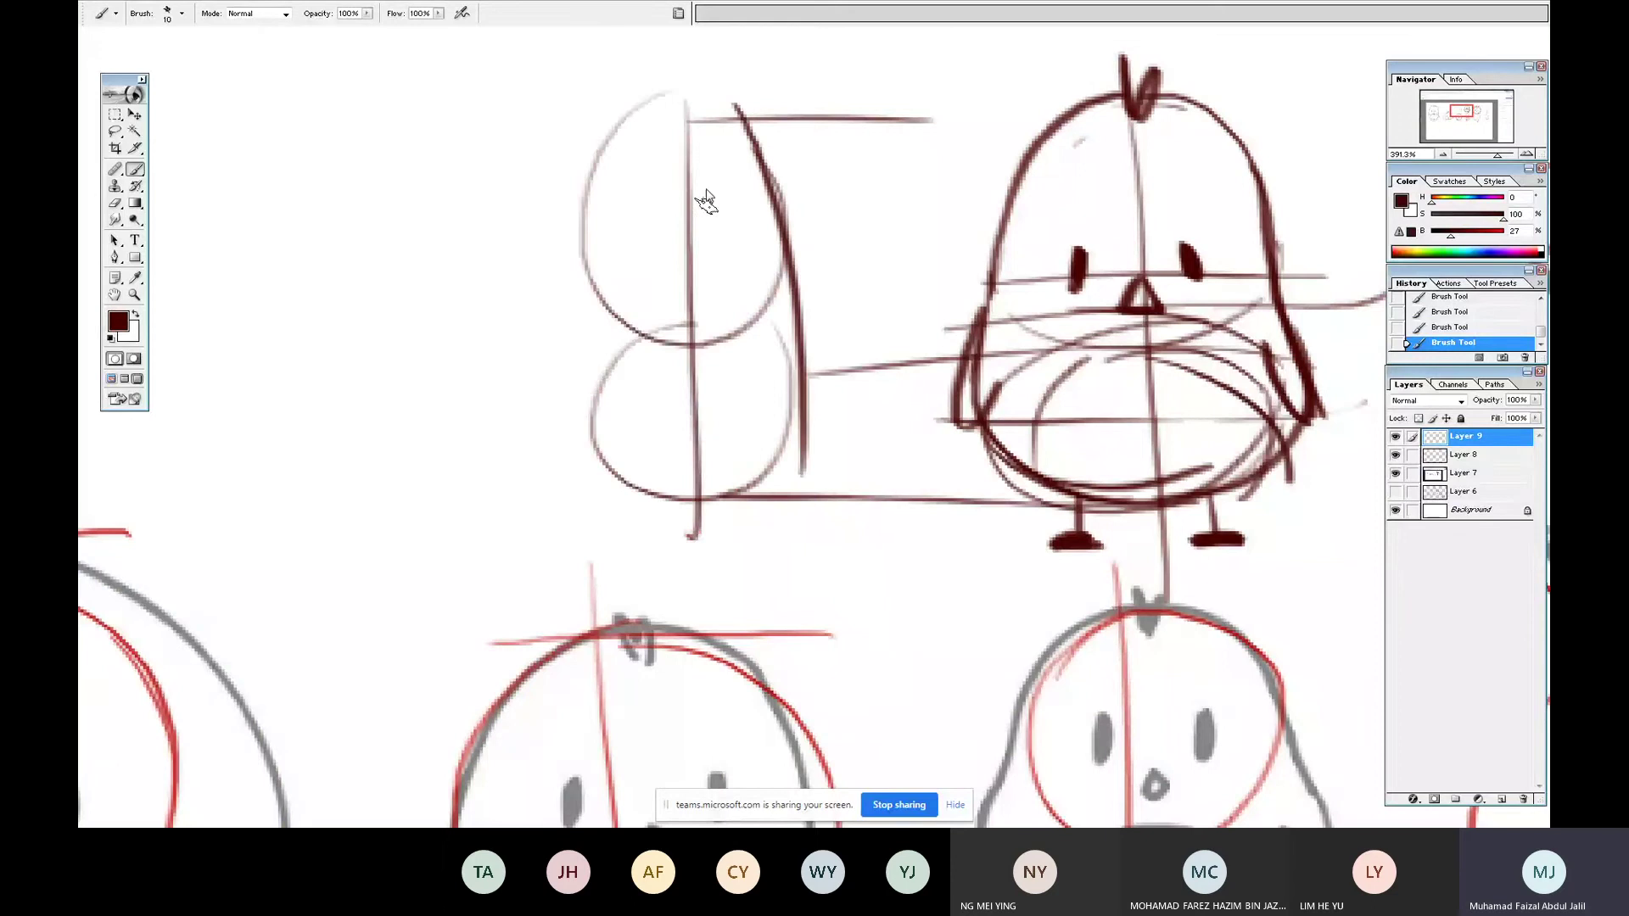
{"action": "left_click_drag", "start_coordinate": [670, 68], "coordinate": [591, 117]}
{"action": "mouse_move", "coordinate": [731, 97]}
{"action": "left_mouse_down"}
{"action": "mouse_move", "coordinate": [594, 127]}
{"action": "mouse_move", "coordinate": [570, 280]}
{"action": "left_mouse_up"}
{"action": "mouse_move", "coordinate": [700, 63]}
{"action": "left_mouse_down"}
{"action": "mouse_move", "coordinate": [577, 161]}
{"action": "mouse_move", "coordinate": [502, 383]}
{"action": "left_mouse_up"}
{"action": "left_click_drag", "start_coordinate": [560, 280], "coordinate": [628, 494]}
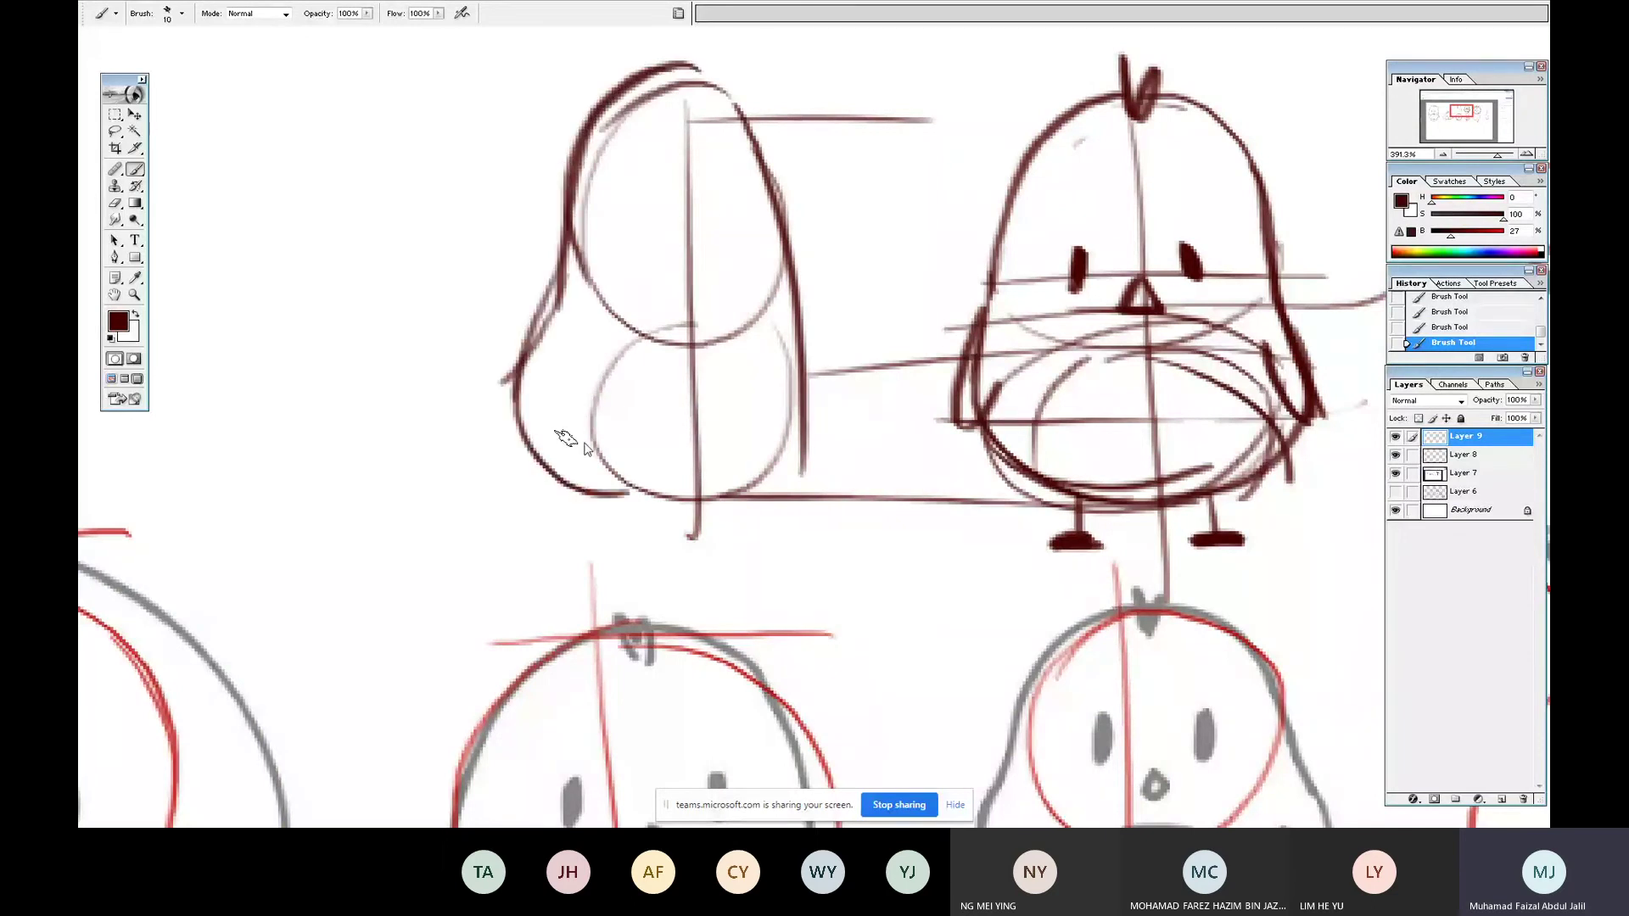
{"action": "left_click_drag", "start_coordinate": [519, 437], "coordinate": [766, 501]}
{"action": "left_click_drag", "start_coordinate": [789, 255], "coordinate": [706, 480]}
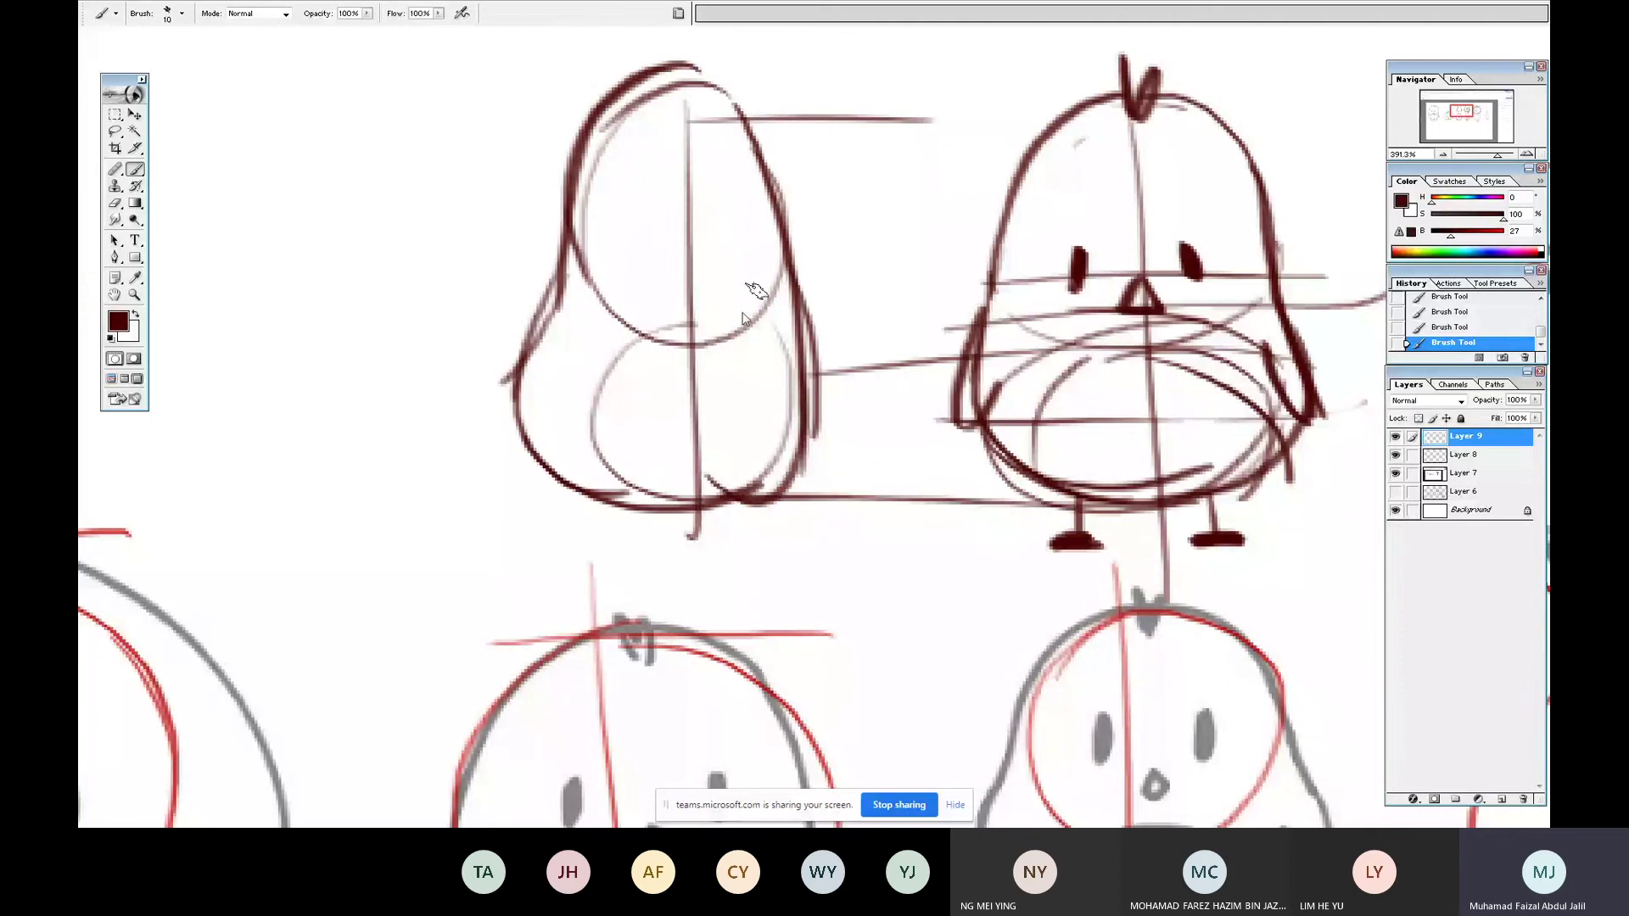
- Reinforce the second view's head contour, add a head tuft and draw an eye-level guide across both views
{"action": "left_click_drag", "start_coordinate": [791, 280], "coordinate": [613, 104]}
{"action": "mouse_move", "coordinate": [567, 189]}
{"action": "left_mouse_down"}
{"action": "mouse_move", "coordinate": [737, 114]}
{"action": "mouse_move", "coordinate": [683, 36]}
{"action": "left_mouse_up"}
{"action": "left_click_drag", "start_coordinate": [531, 298], "coordinate": [1282, 278]}
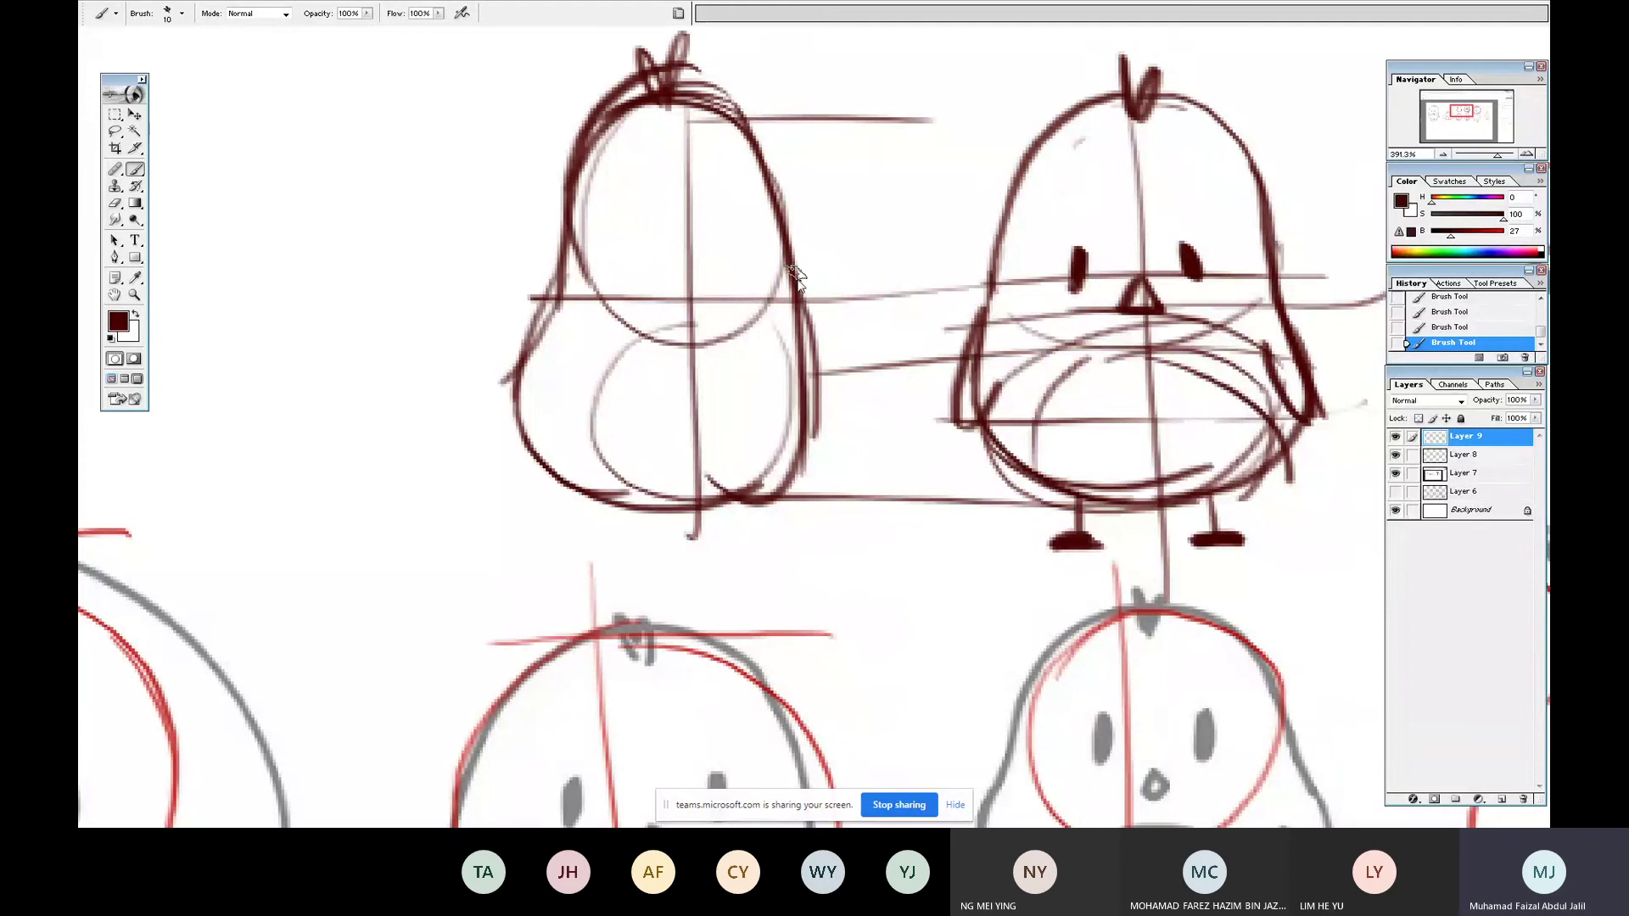
- Add a beak, eye, belly patch and wing to the bird's side view, with a wing-tip guide carried from the front view
{"action": "mouse_move", "coordinate": [798, 278]}
{"action": "left_mouse_down"}
{"action": "mouse_move", "coordinate": [795, 321]}
{"action": "mouse_move", "coordinate": [827, 314]}
{"action": "mouse_move", "coordinate": [796, 284]}
{"action": "left_mouse_up"}
{"action": "left_click_drag", "start_coordinate": [758, 243], "coordinate": [758, 270]}
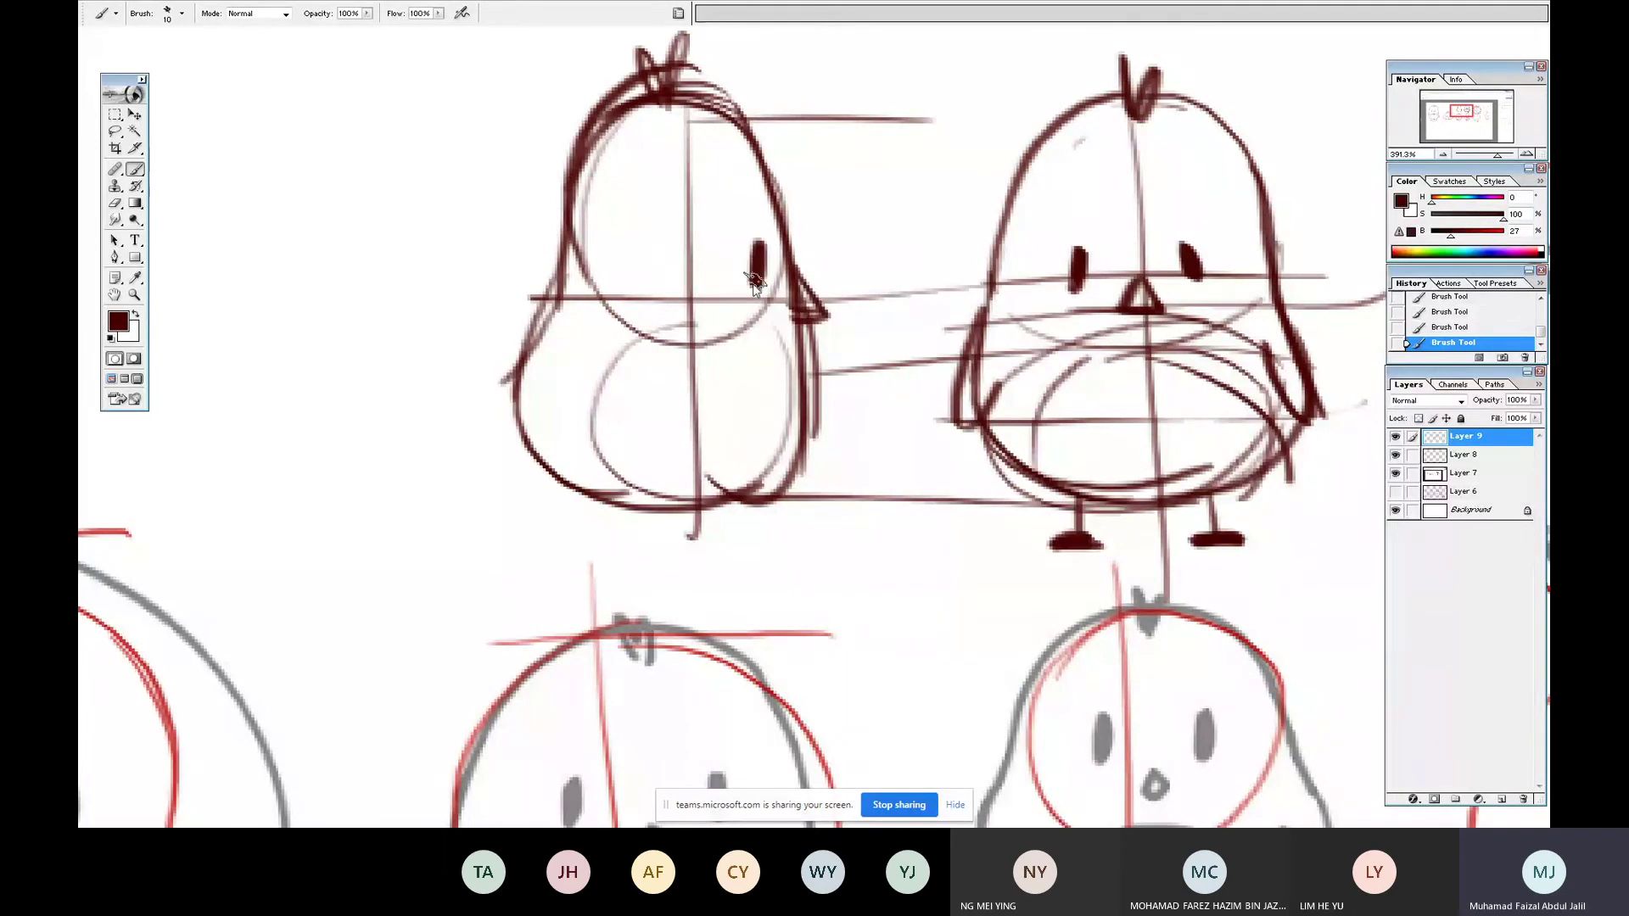
{"action": "mouse_move", "coordinate": [778, 198]}
{"action": "left_mouse_down"}
{"action": "mouse_move", "coordinate": [800, 307]}
{"action": "mouse_move", "coordinate": [768, 478]}
{"action": "left_mouse_up"}
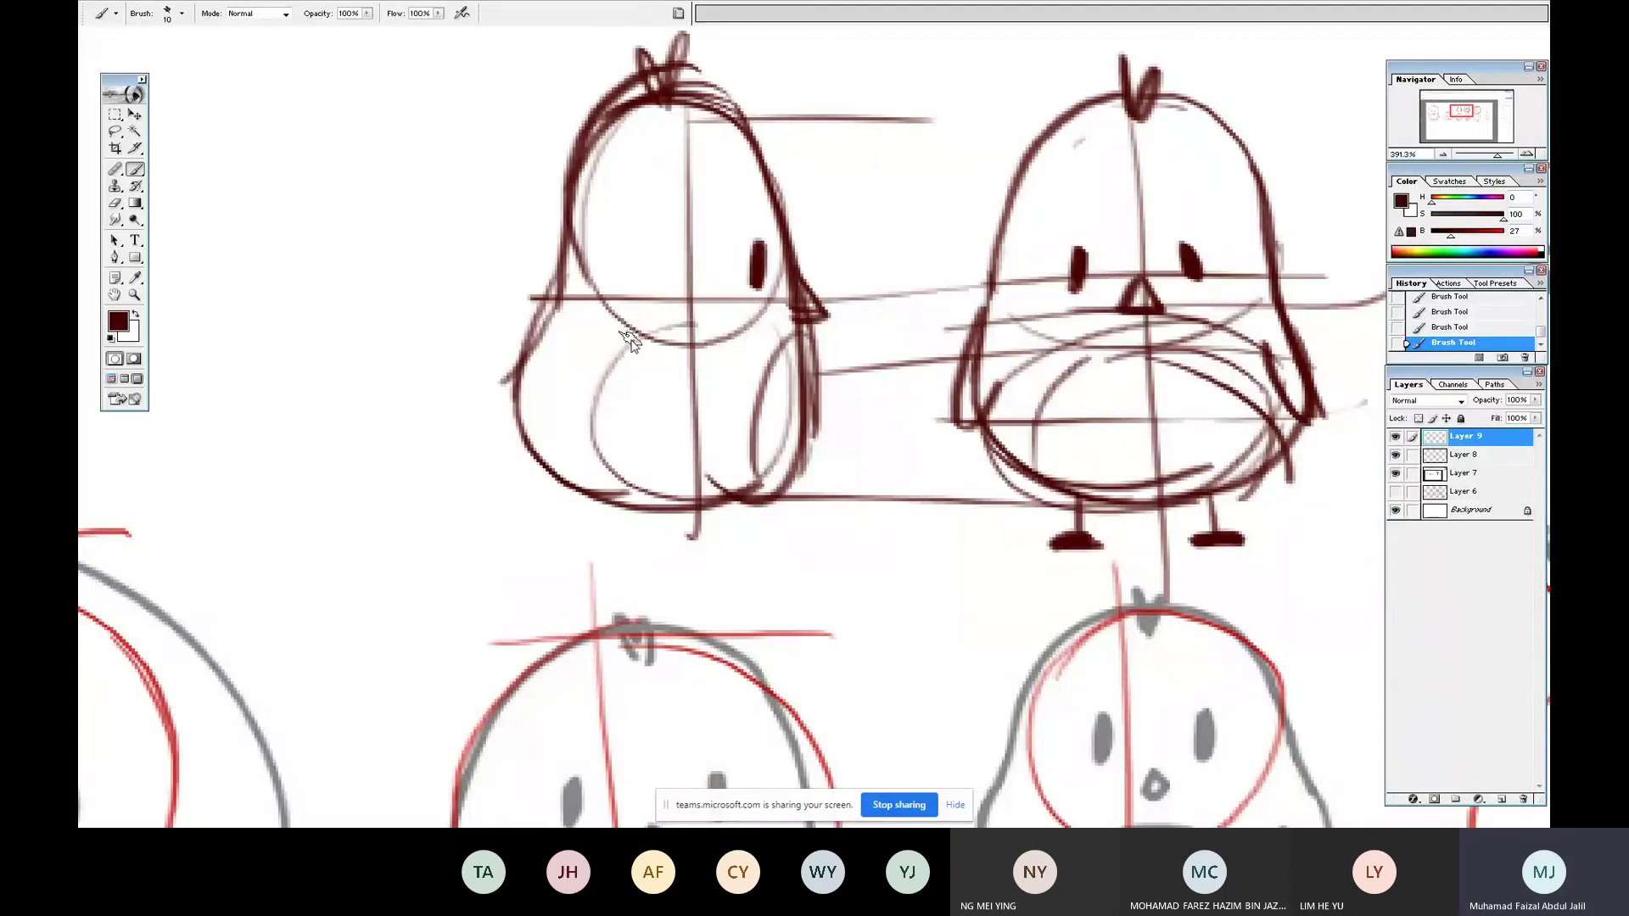
{"action": "left_click_drag", "start_coordinate": [984, 438], "coordinate": [679, 422]}
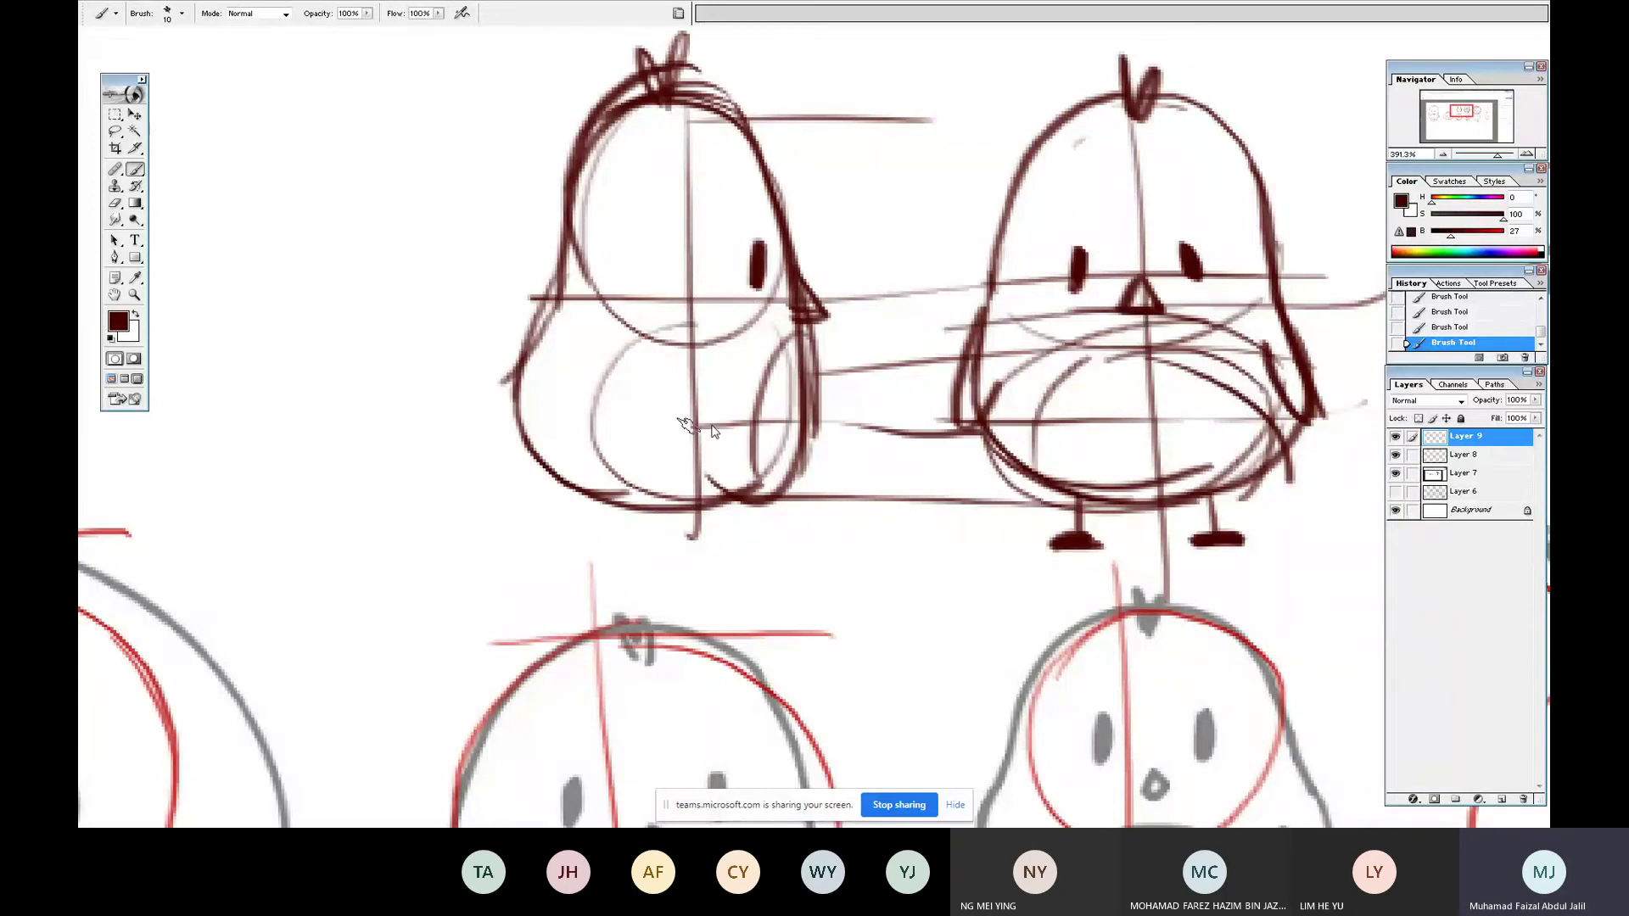
{"action": "left_click_drag", "start_coordinate": [638, 348], "coordinate": [719, 338]}
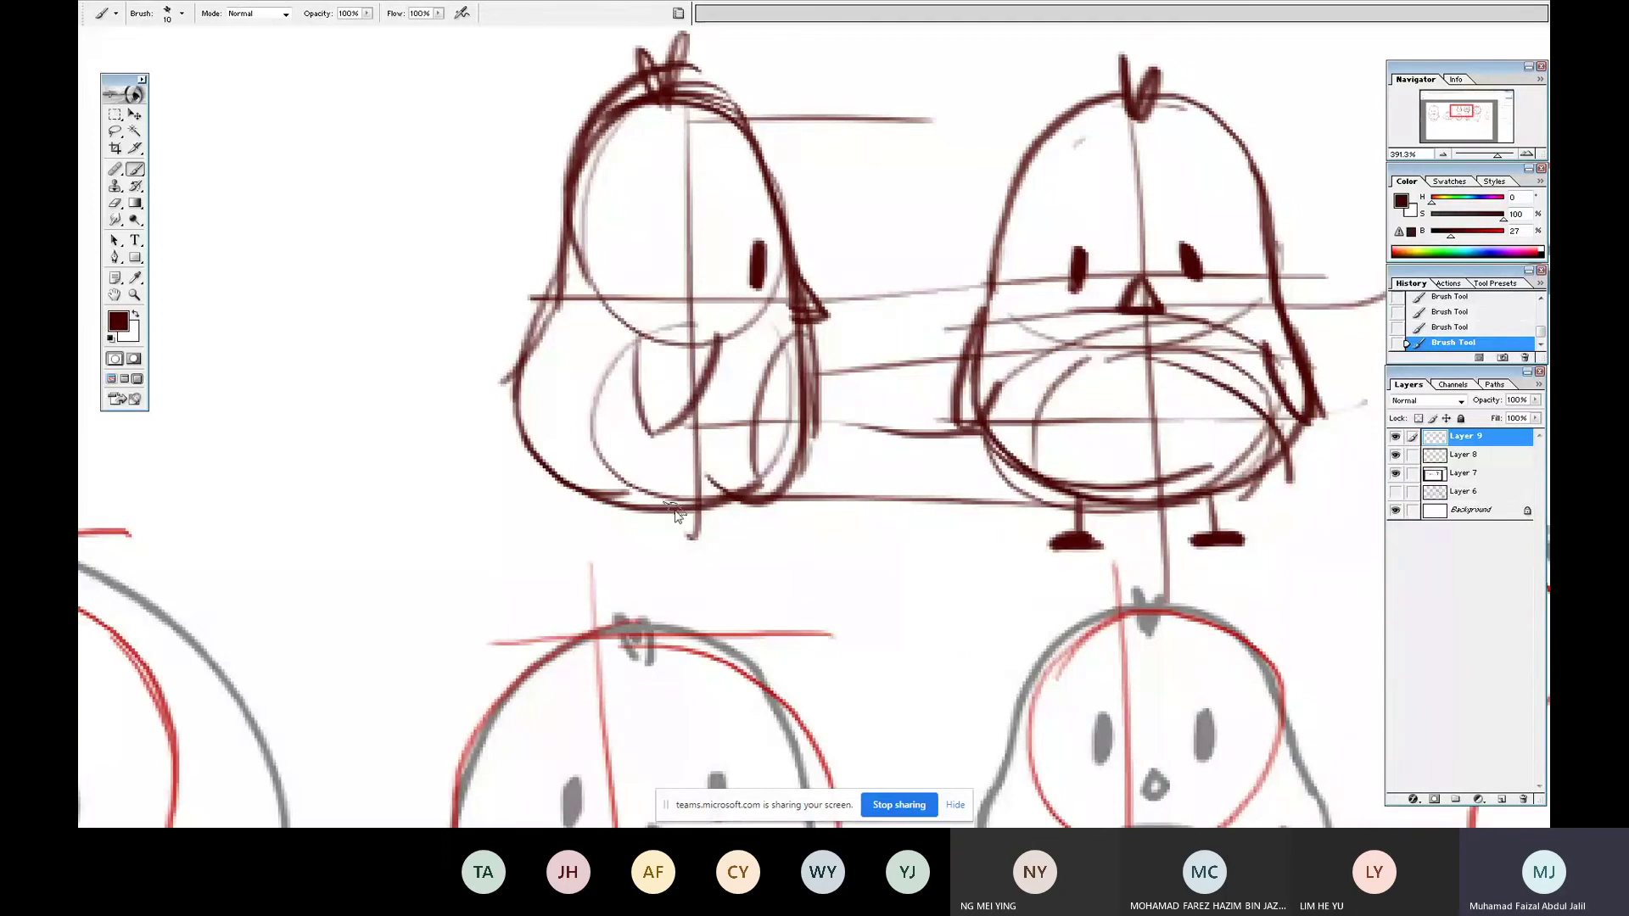
- Draw the side view's leg, foot and pointed tail, and reinforce its rounded base
{"action": "left_click_drag", "start_coordinate": [676, 488], "coordinate": [676, 509]}
{"action": "left_click_drag", "start_coordinate": [668, 535], "coordinate": [710, 544]}
{"action": "mouse_move", "coordinate": [650, 474]}
{"action": "left_mouse_down"}
{"action": "mouse_move", "coordinate": [774, 469]}
{"action": "mouse_move", "coordinate": [812, 446]}
{"action": "left_mouse_up"}
{"action": "mouse_move", "coordinate": [546, 323]}
{"action": "left_mouse_down"}
{"action": "mouse_move", "coordinate": [517, 374]}
{"action": "mouse_move", "coordinate": [514, 437]}
{"action": "left_mouse_up"}
{"action": "left_click_drag", "start_coordinate": [526, 454], "coordinate": [607, 509]}
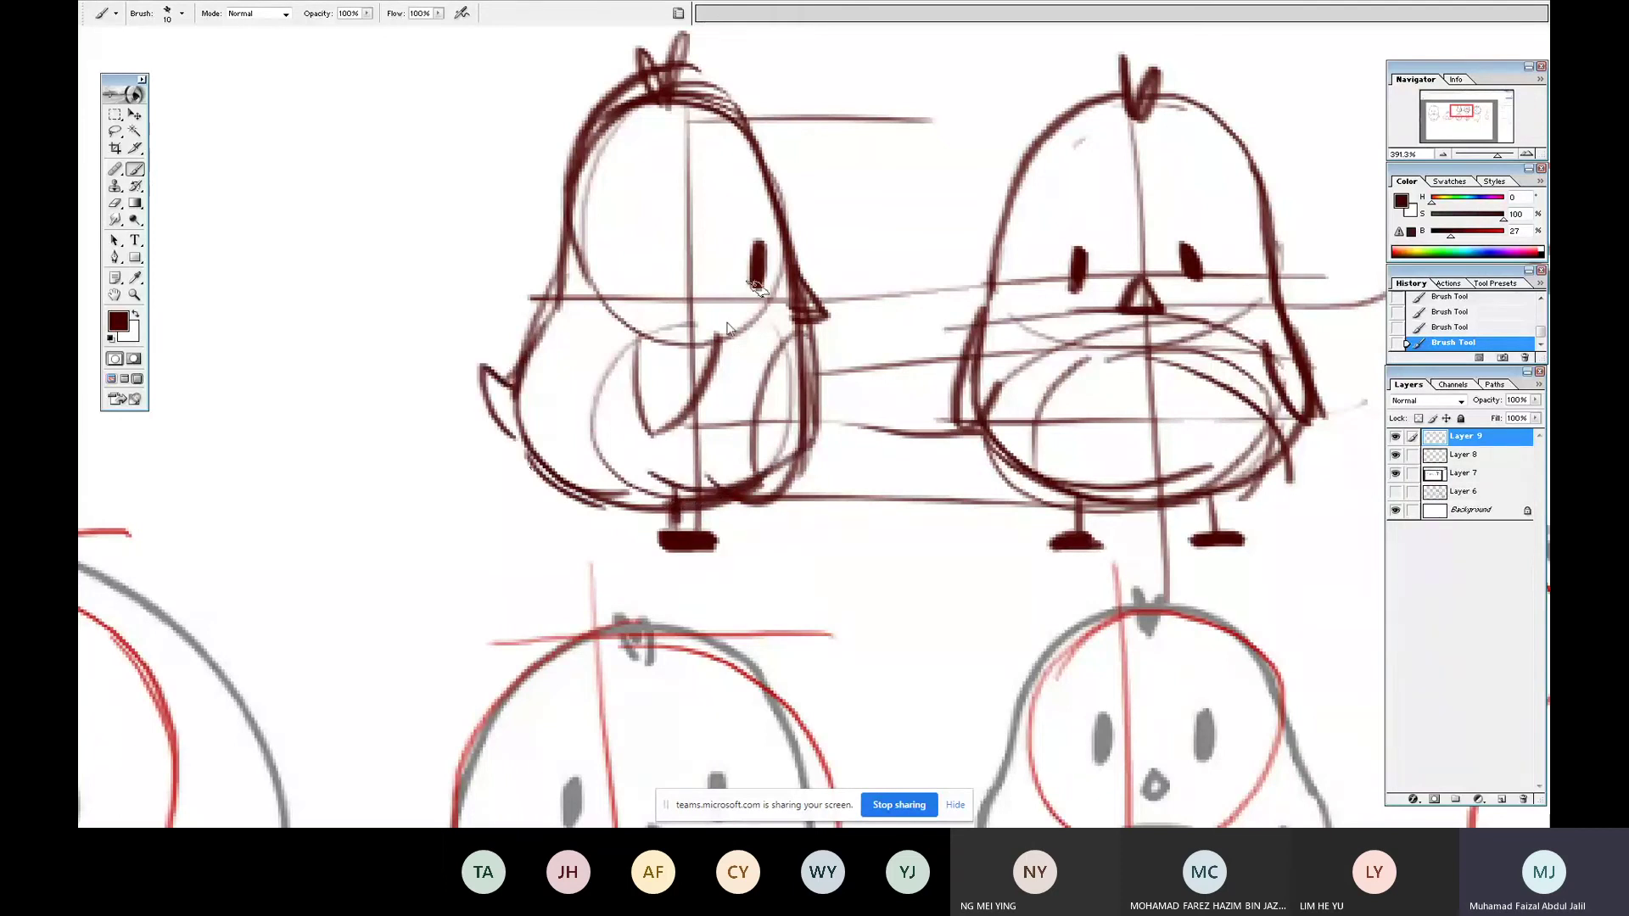
- Reinforce the side view's head top and extend the head and base height guides past the front view for a third view
{"action": "left_click_drag", "start_coordinate": [569, 154], "coordinate": [700, 110]}
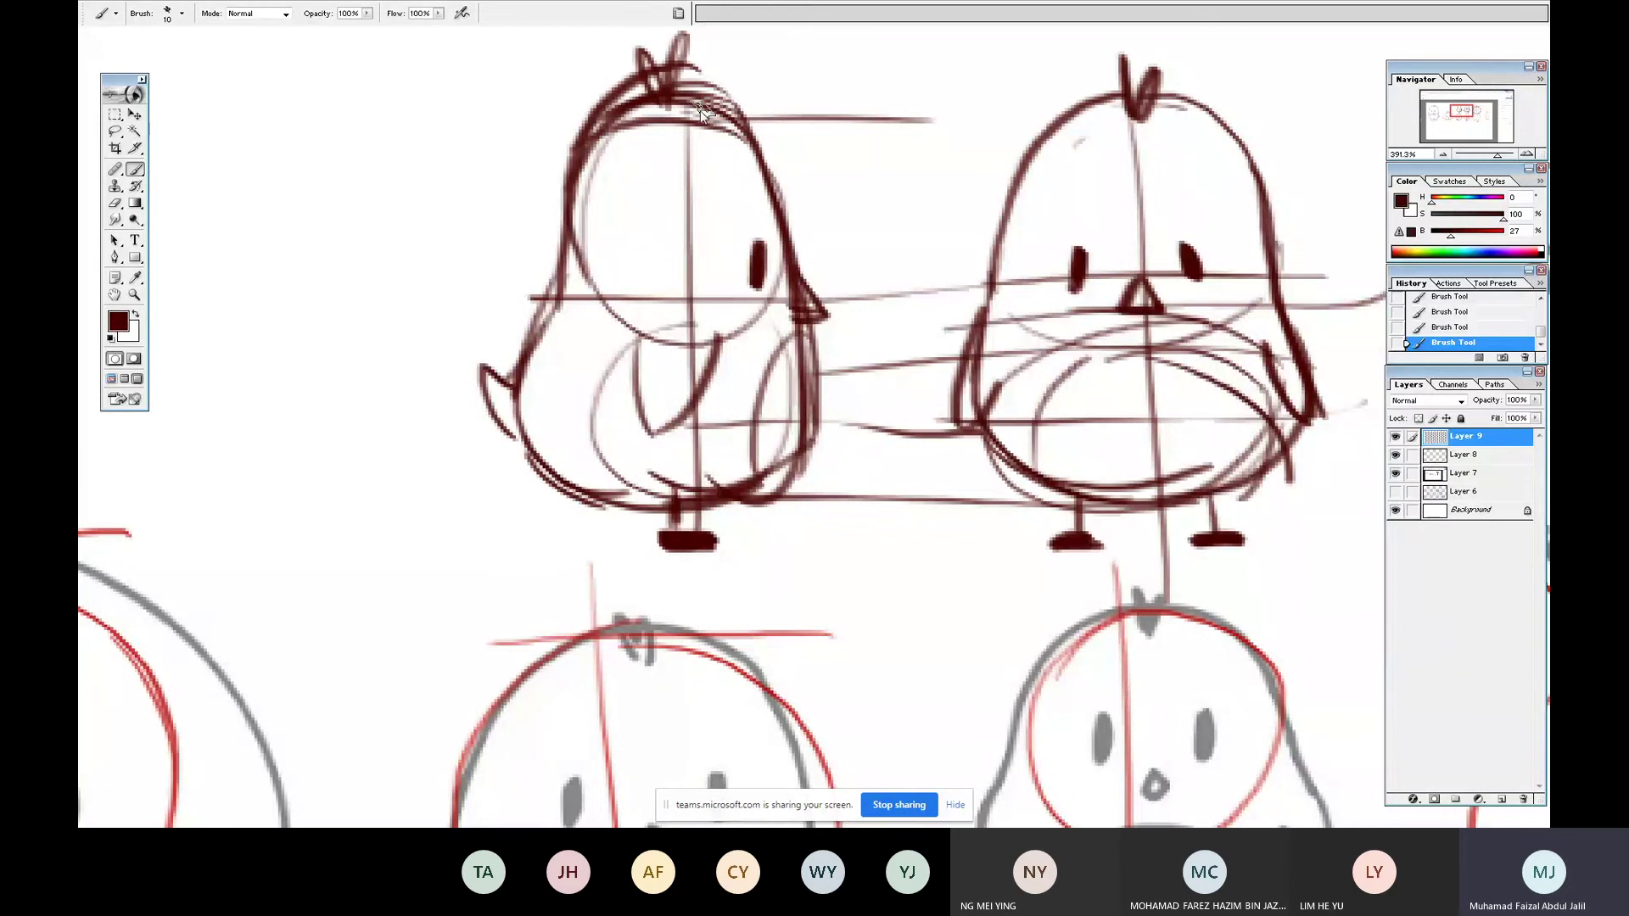
{"action": "mouse_move", "coordinate": [779, 169]}
{"action": "left_mouse_down"}
{"action": "mouse_move", "coordinate": [691, 100]}
{"action": "mouse_move", "coordinate": [1370, 77]}
{"action": "left_mouse_up"}
{"action": "left_click_drag", "start_coordinate": [755, 499], "coordinate": [1383, 492]}
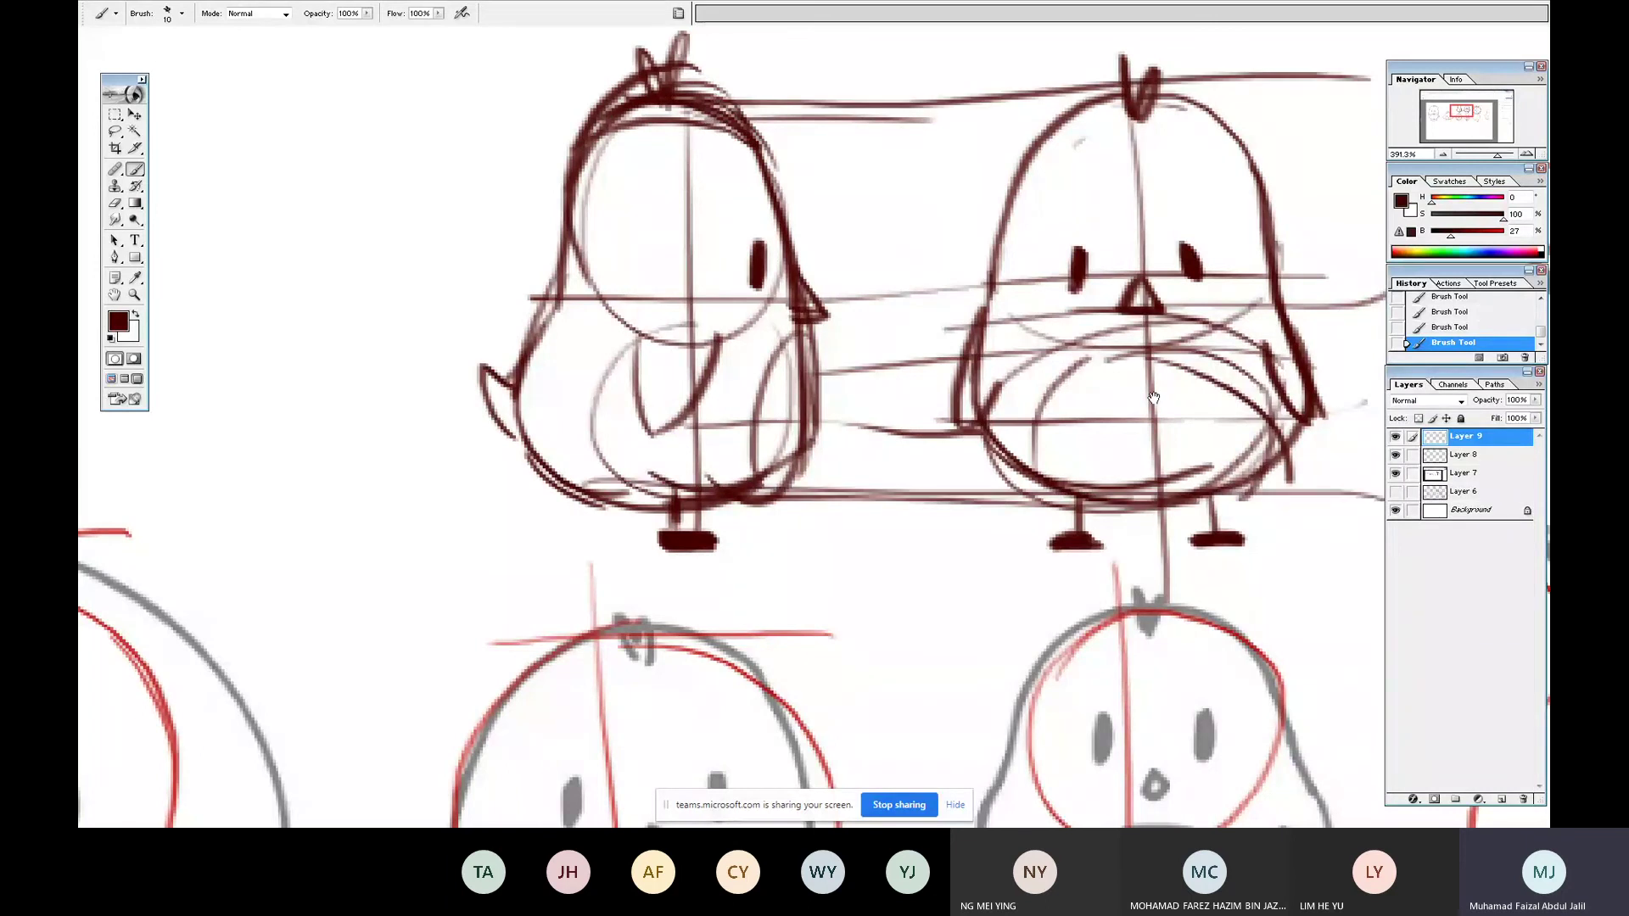
{"action": "left_click_drag", "start_coordinate": [1153, 397], "coordinate": [585, 482]}
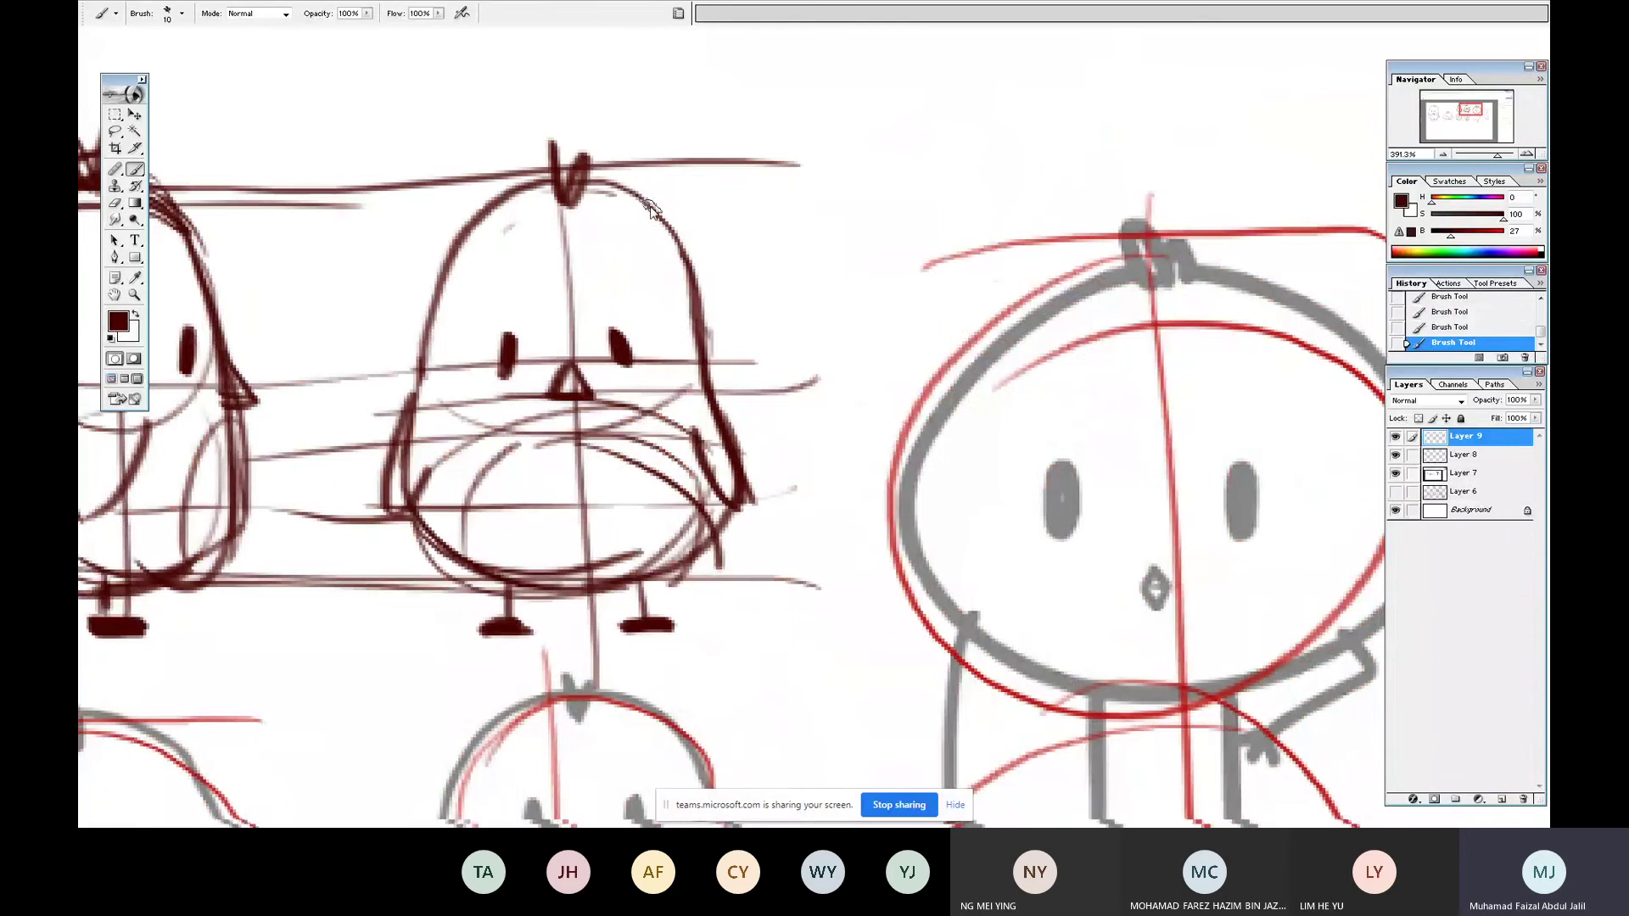
{"action": "left_click_drag", "start_coordinate": [577, 180], "coordinate": [1210, 204]}
{"action": "left_click_drag", "start_coordinate": [712, 586], "coordinate": [1315, 588]}
- Construct the third view with a curved vertical axis, head and body circles and an eye-level line between the height guides
{"action": "left_click_drag", "start_coordinate": [1061, 176], "coordinate": [1096, 689]}
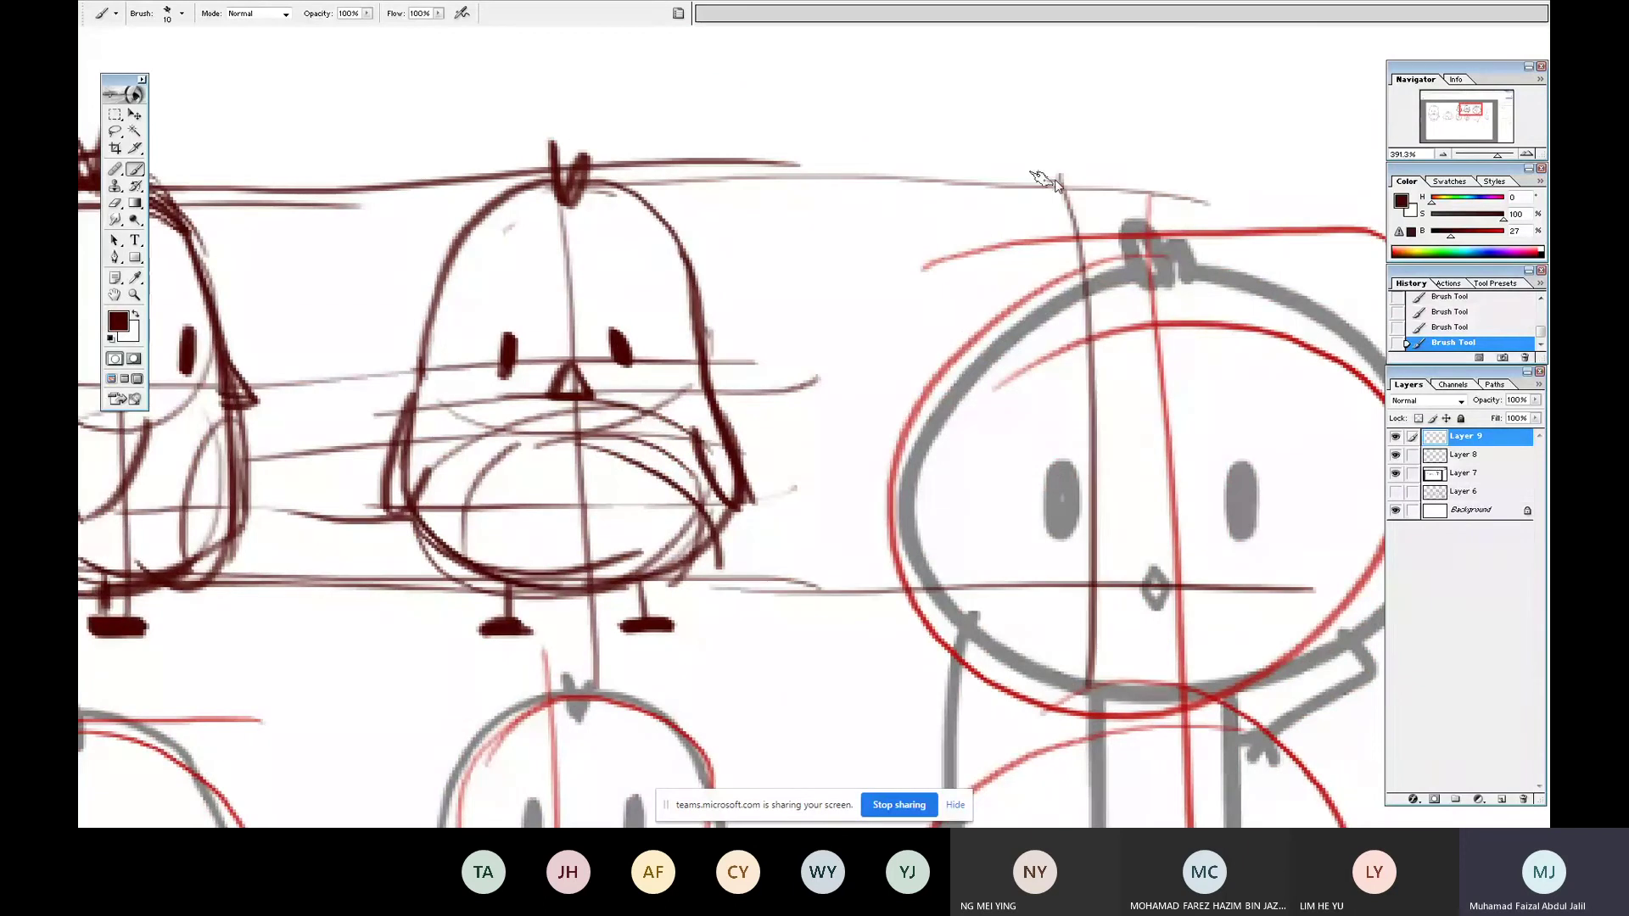
{"action": "left_click_drag", "start_coordinate": [1056, 185], "coordinate": [1096, 414]}
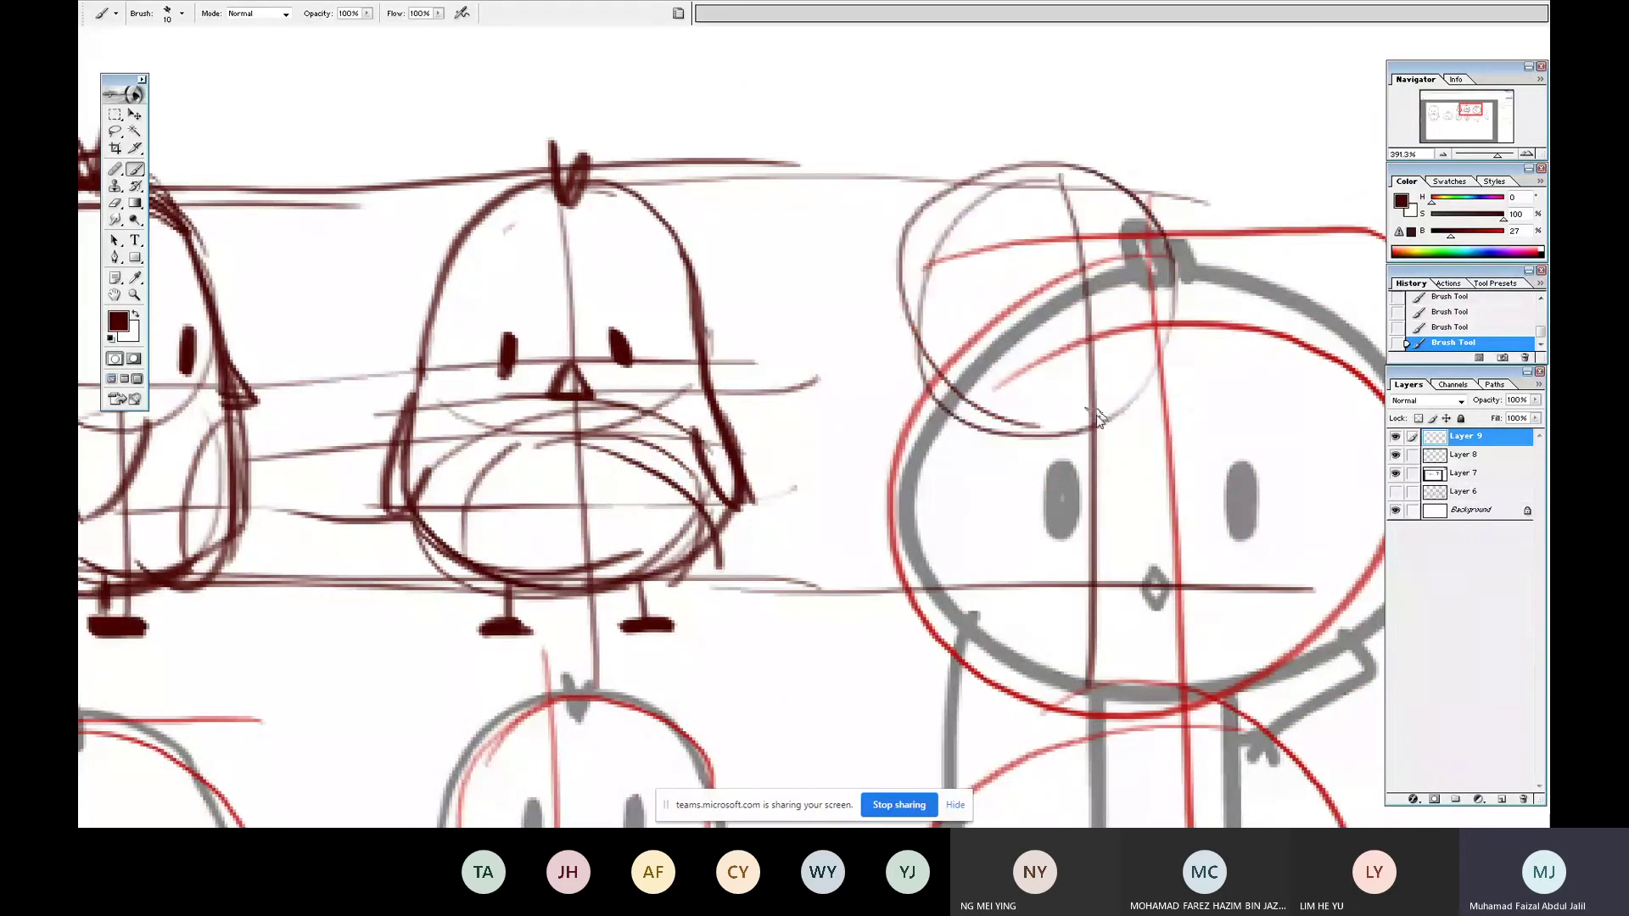
{"action": "left_click_drag", "start_coordinate": [1079, 182], "coordinate": [1106, 577]}
{"action": "left_click_drag", "start_coordinate": [855, 370], "coordinate": [1239, 337]}
{"action": "left_click_drag", "start_coordinate": [1086, 399], "coordinate": [1074, 571]}
{"action": "left_click_drag", "start_coordinate": [628, 189], "coordinate": [650, 625]}
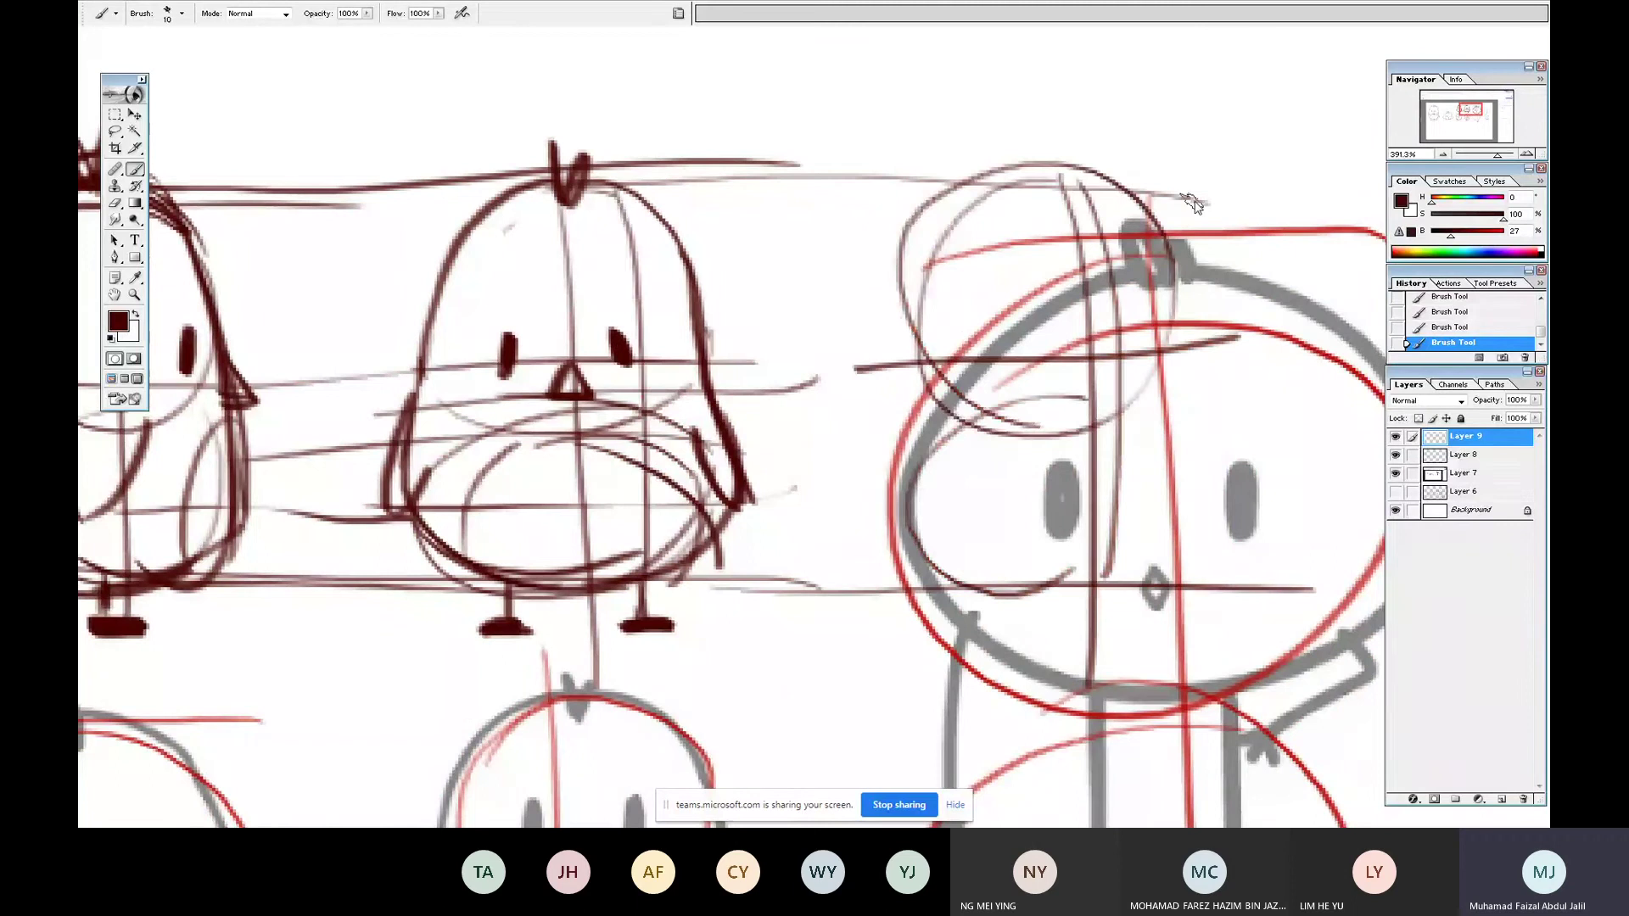
- Outline the third view's head and body, and draw its eyes and triangular beak turned to one side
{"action": "mouse_move", "coordinate": [1076, 159]}
{"action": "left_mouse_down"}
{"action": "mouse_move", "coordinate": [916, 355]}
{"action": "mouse_move", "coordinate": [875, 456]}
{"action": "left_mouse_up"}
{"action": "mouse_move", "coordinate": [870, 471]}
{"action": "left_mouse_down"}
{"action": "mouse_move", "coordinate": [974, 580]}
{"action": "mouse_move", "coordinate": [1112, 586]}
{"action": "left_mouse_up"}
{"action": "mouse_move", "coordinate": [1178, 533]}
{"action": "left_mouse_down"}
{"action": "mouse_move", "coordinate": [1154, 263]}
{"action": "mouse_move", "coordinate": [1067, 586]}
{"action": "left_mouse_up"}
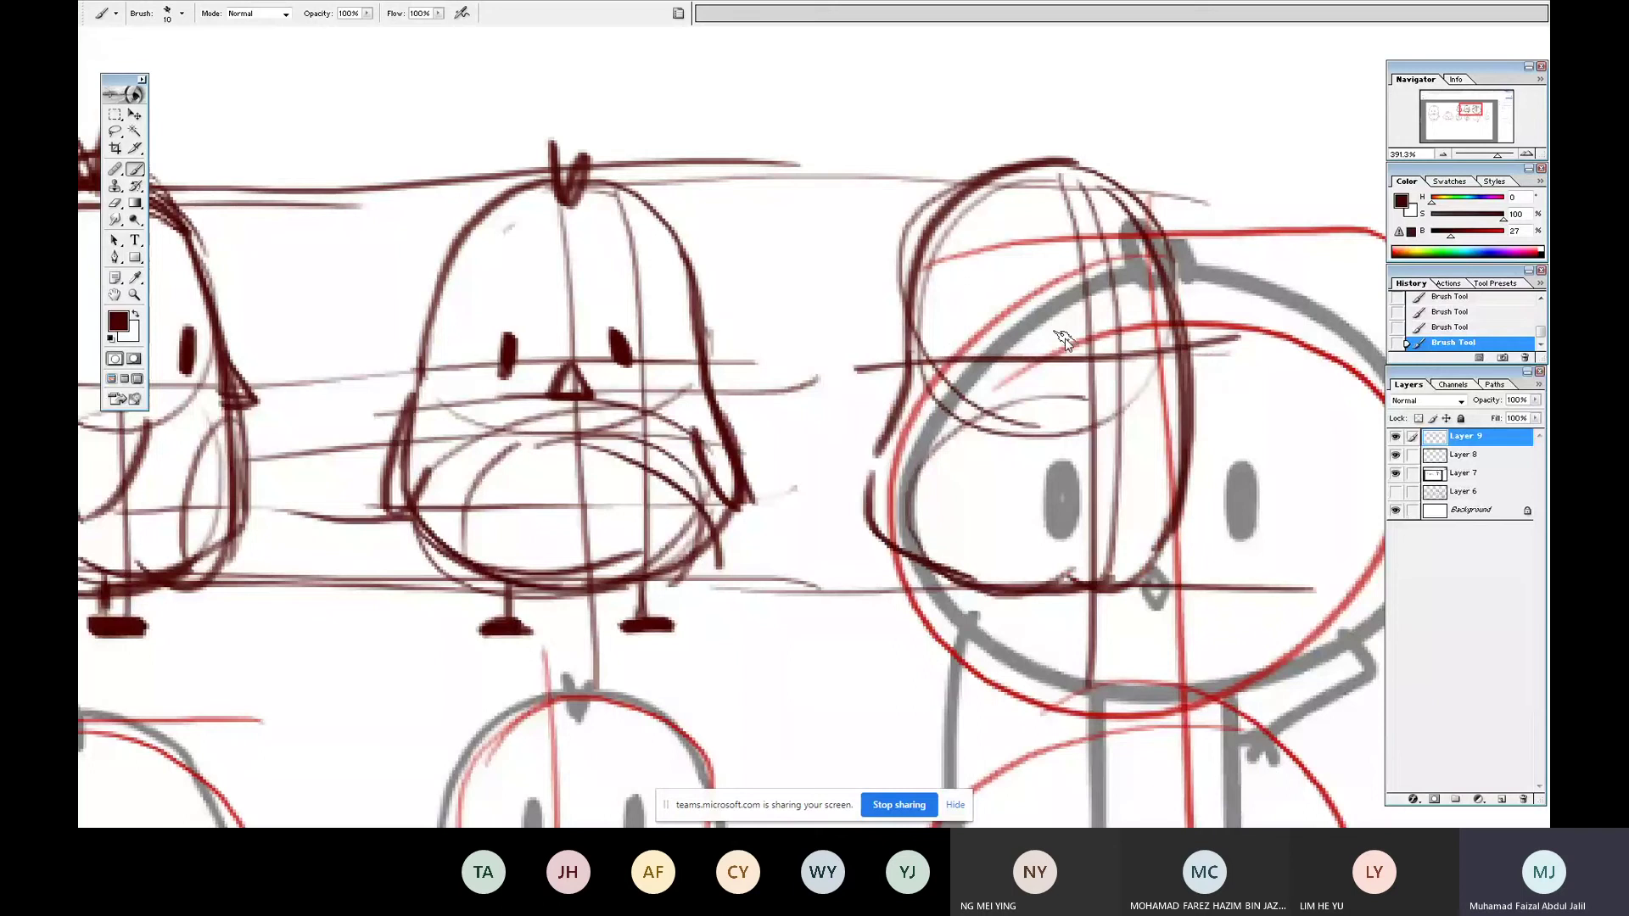
{"action": "left_click_drag", "start_coordinate": [1052, 334], "coordinate": [1050, 361]}
{"action": "mouse_move", "coordinate": [1133, 324]}
{"action": "left_mouse_down"}
{"action": "mouse_move", "coordinate": [1135, 355]}
{"action": "mouse_move", "coordinate": [1082, 399]}
{"action": "left_mouse_up"}
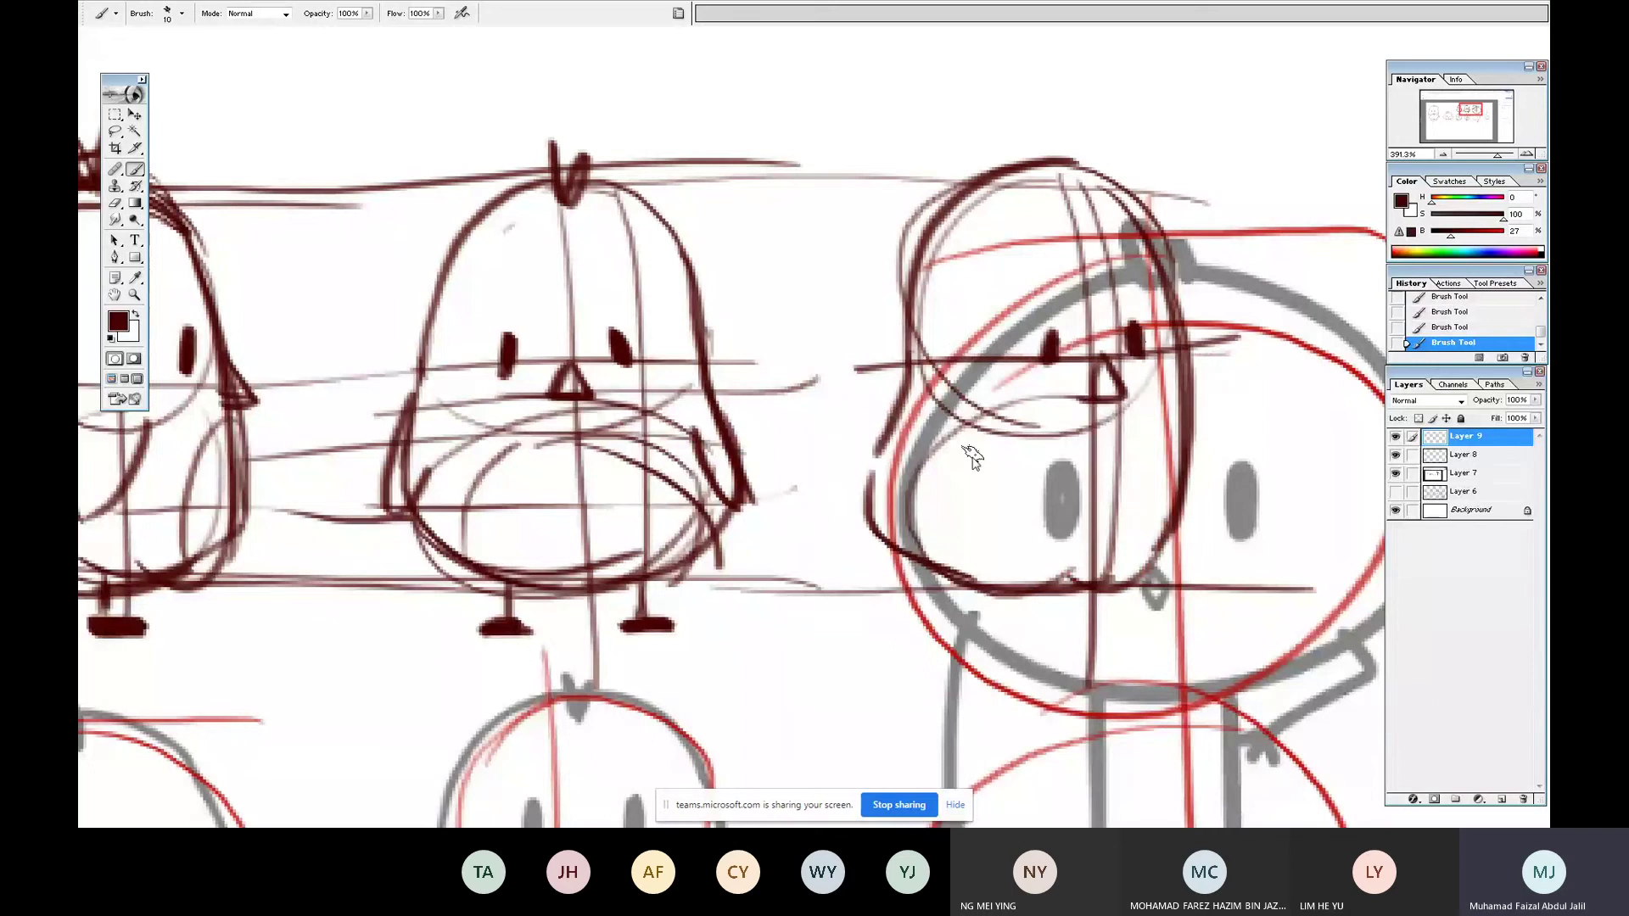
- Complete the third view with a wing, belly patch, head tuft, legs and feet
{"action": "left_click_drag", "start_coordinate": [937, 428], "coordinate": [998, 425]}
{"action": "left_click_drag", "start_coordinate": [999, 584], "coordinate": [1180, 496]}
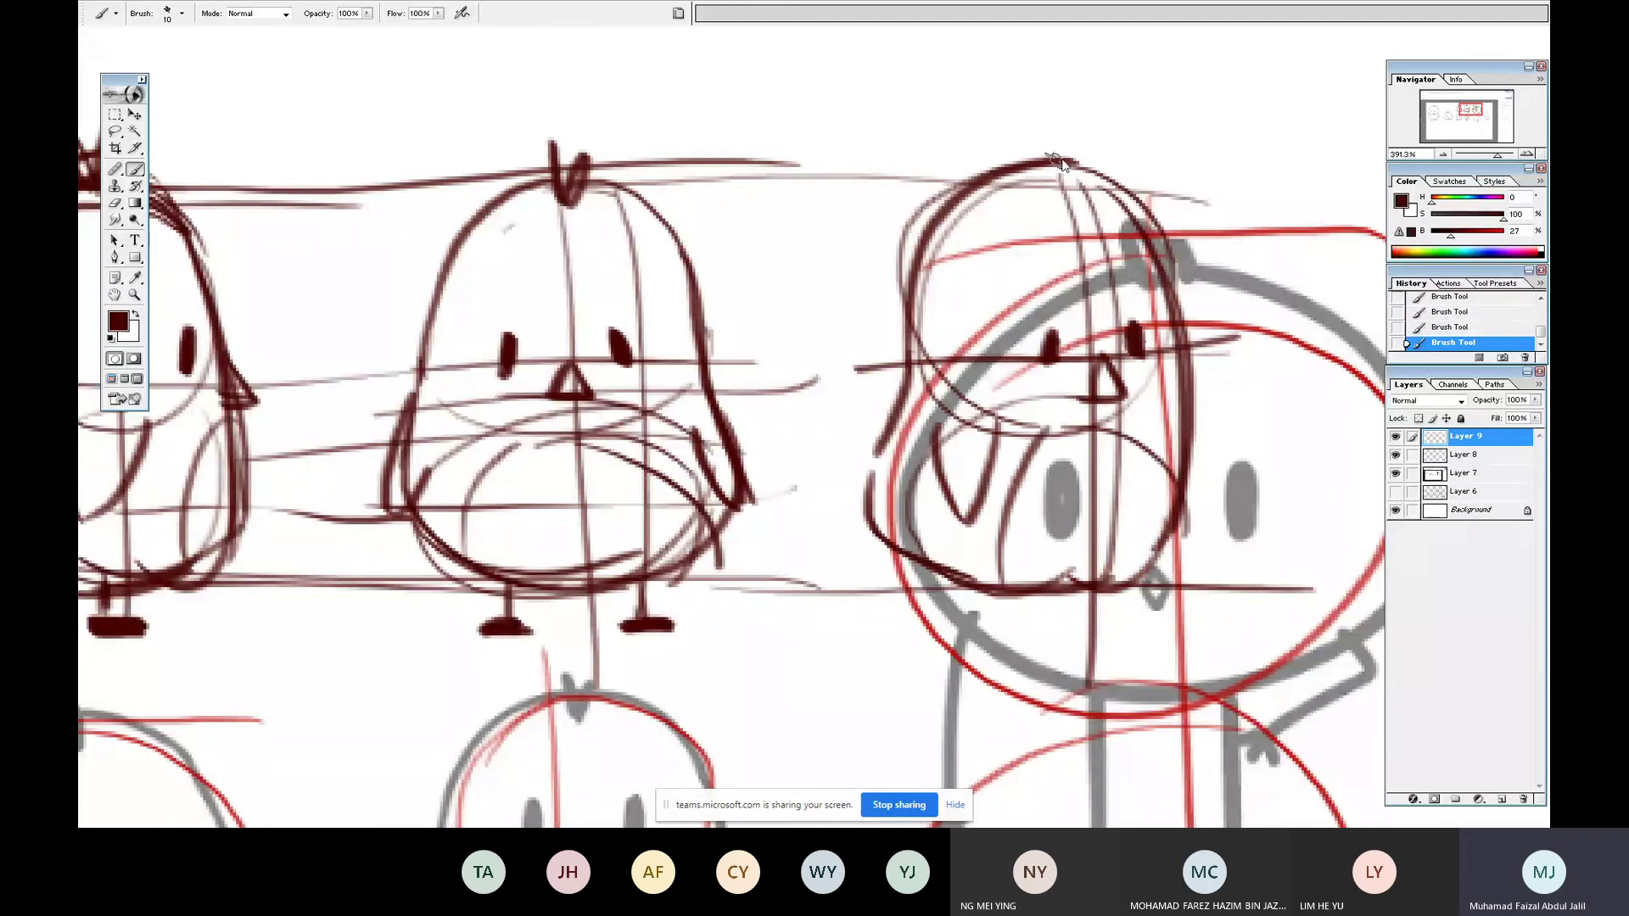
{"action": "left_click_drag", "start_coordinate": [1061, 161], "coordinate": [1050, 205]}
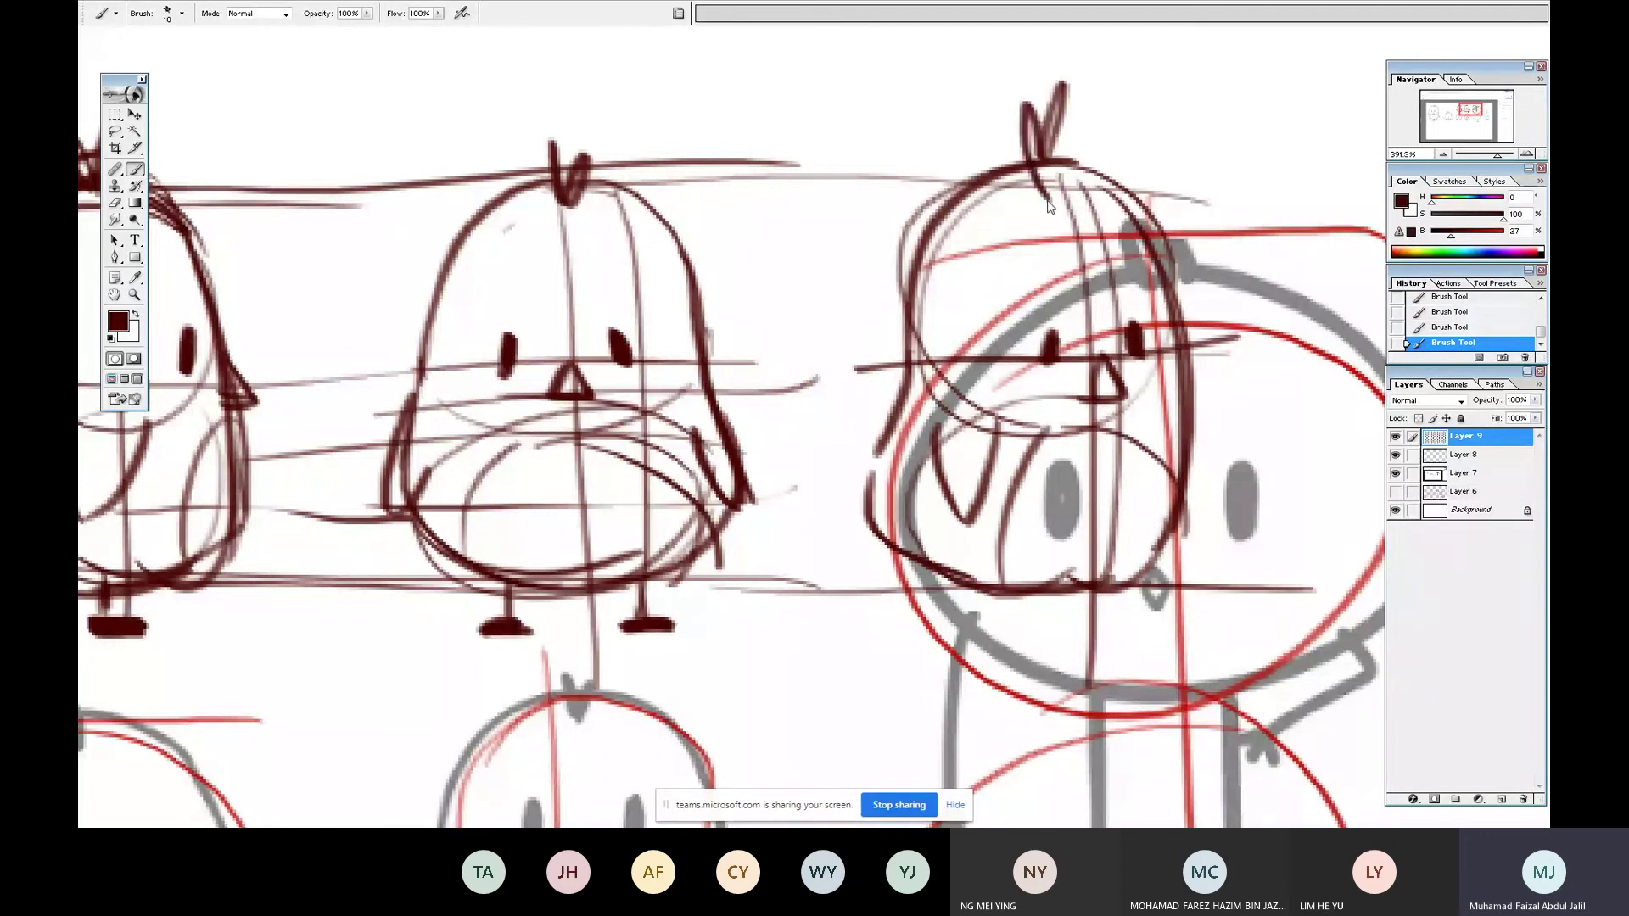
{"action": "left_click_drag", "start_coordinate": [1083, 116], "coordinate": [1061, 180]}
{"action": "left_click_drag", "start_coordinate": [982, 567], "coordinate": [981, 635]}
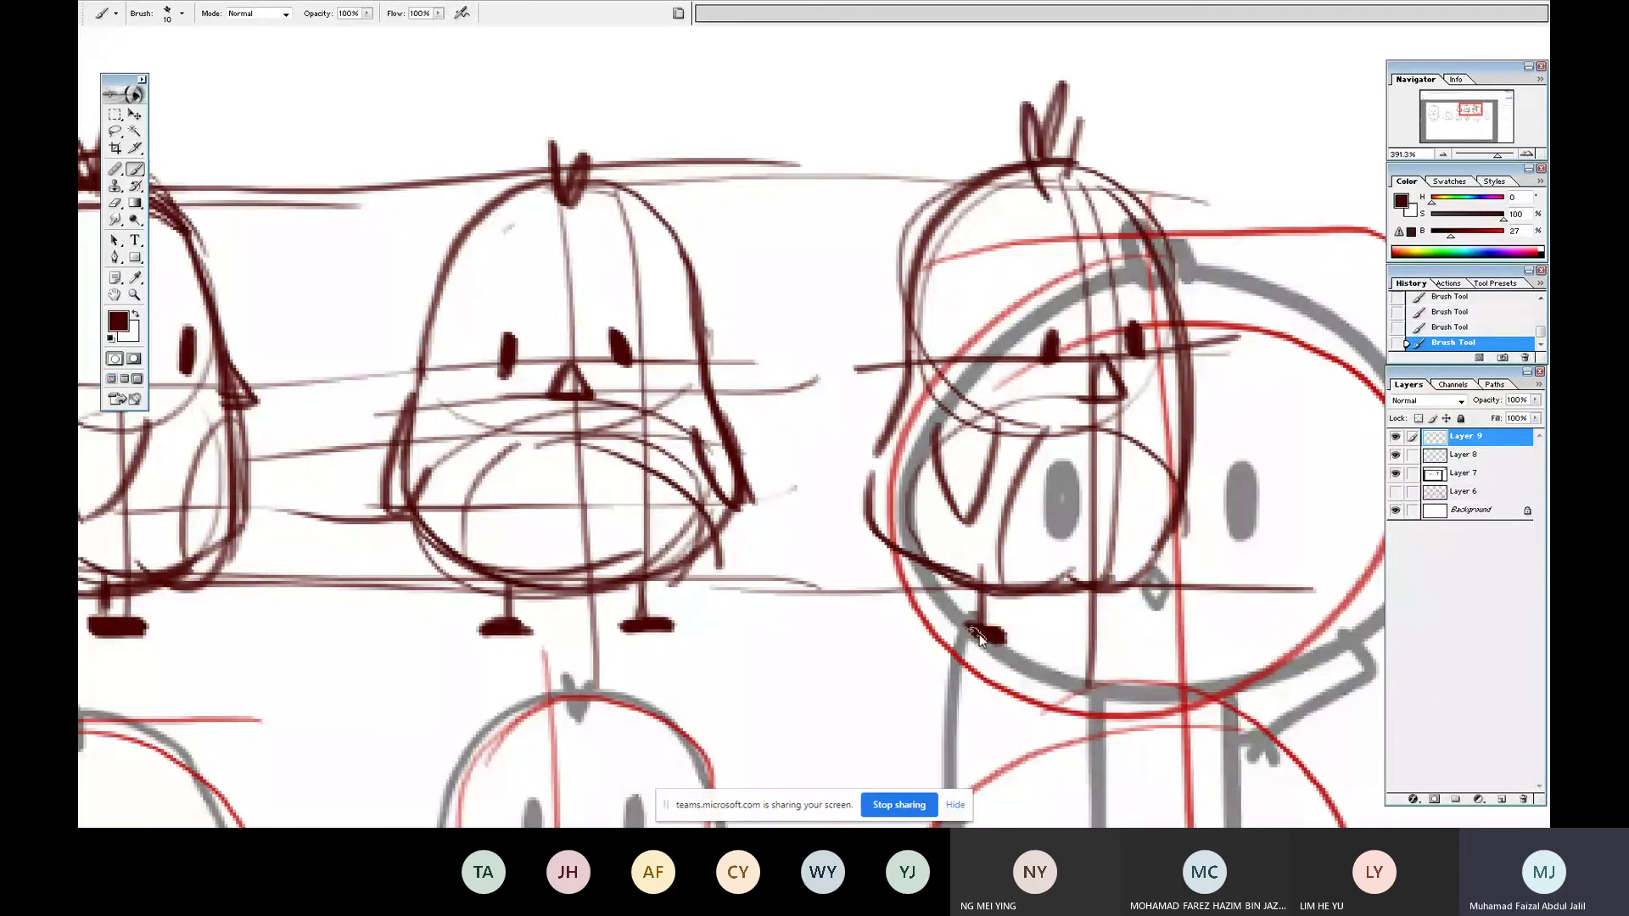
{"action": "left_click_drag", "start_coordinate": [1094, 589], "coordinate": [1097, 636]}
{"action": "left_click_drag", "start_coordinate": [1094, 633], "coordinate": [1131, 643]}
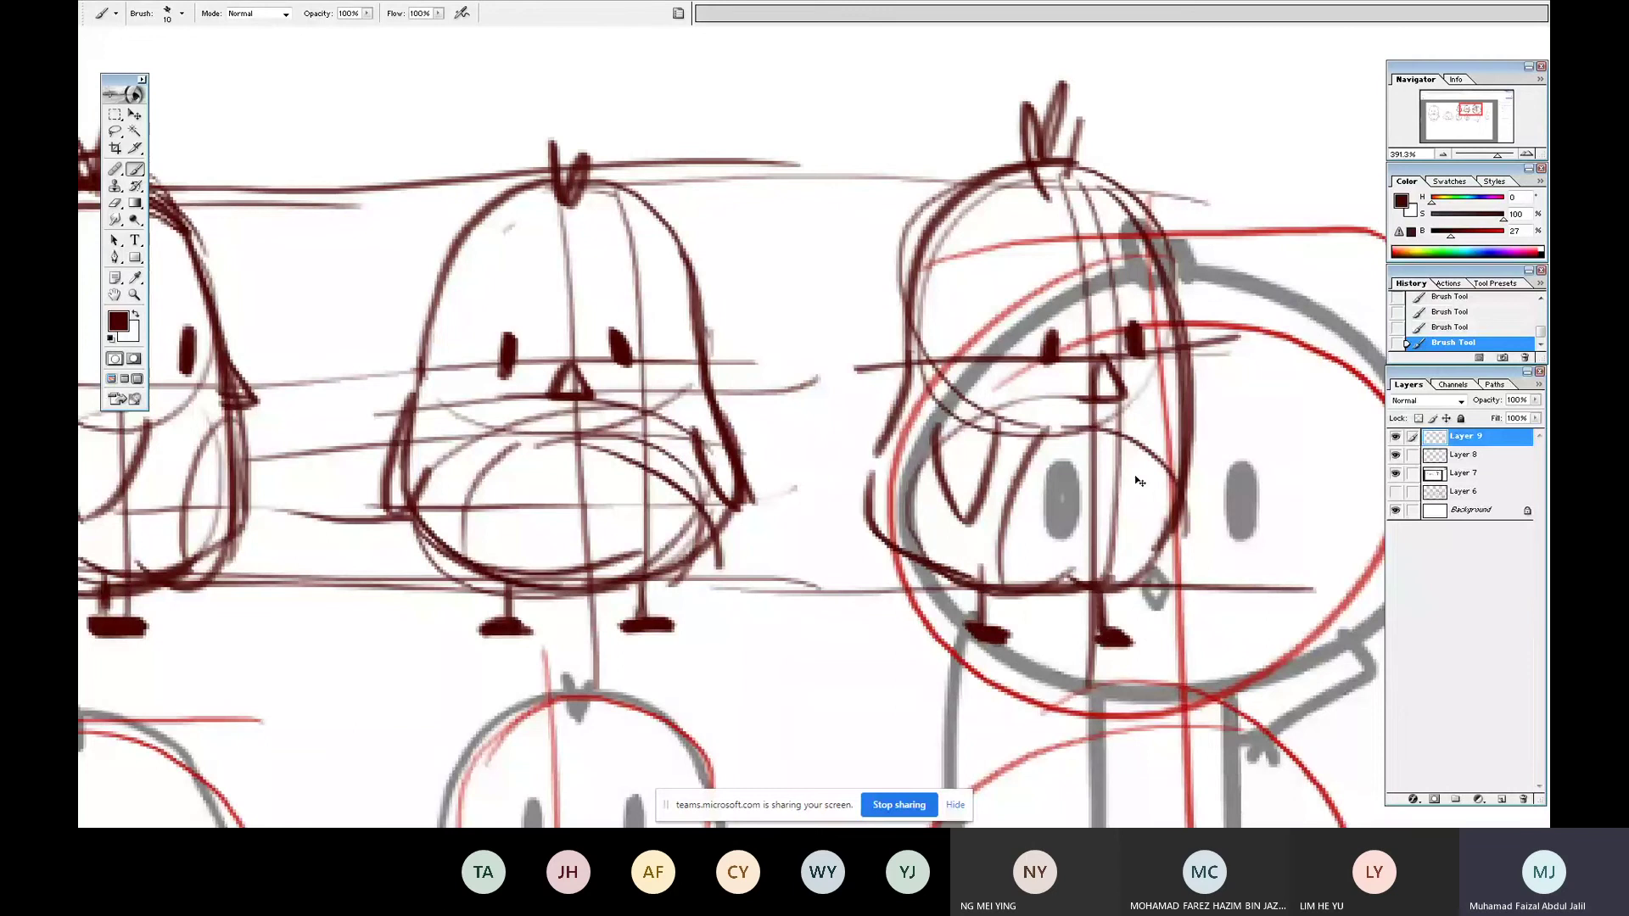
- Move the three redrawn bird views into the empty area below the original characters
{"action": "key", "text": "ctrl+alt+0"}
{"action": "key", "text": "ctrl+minus"}
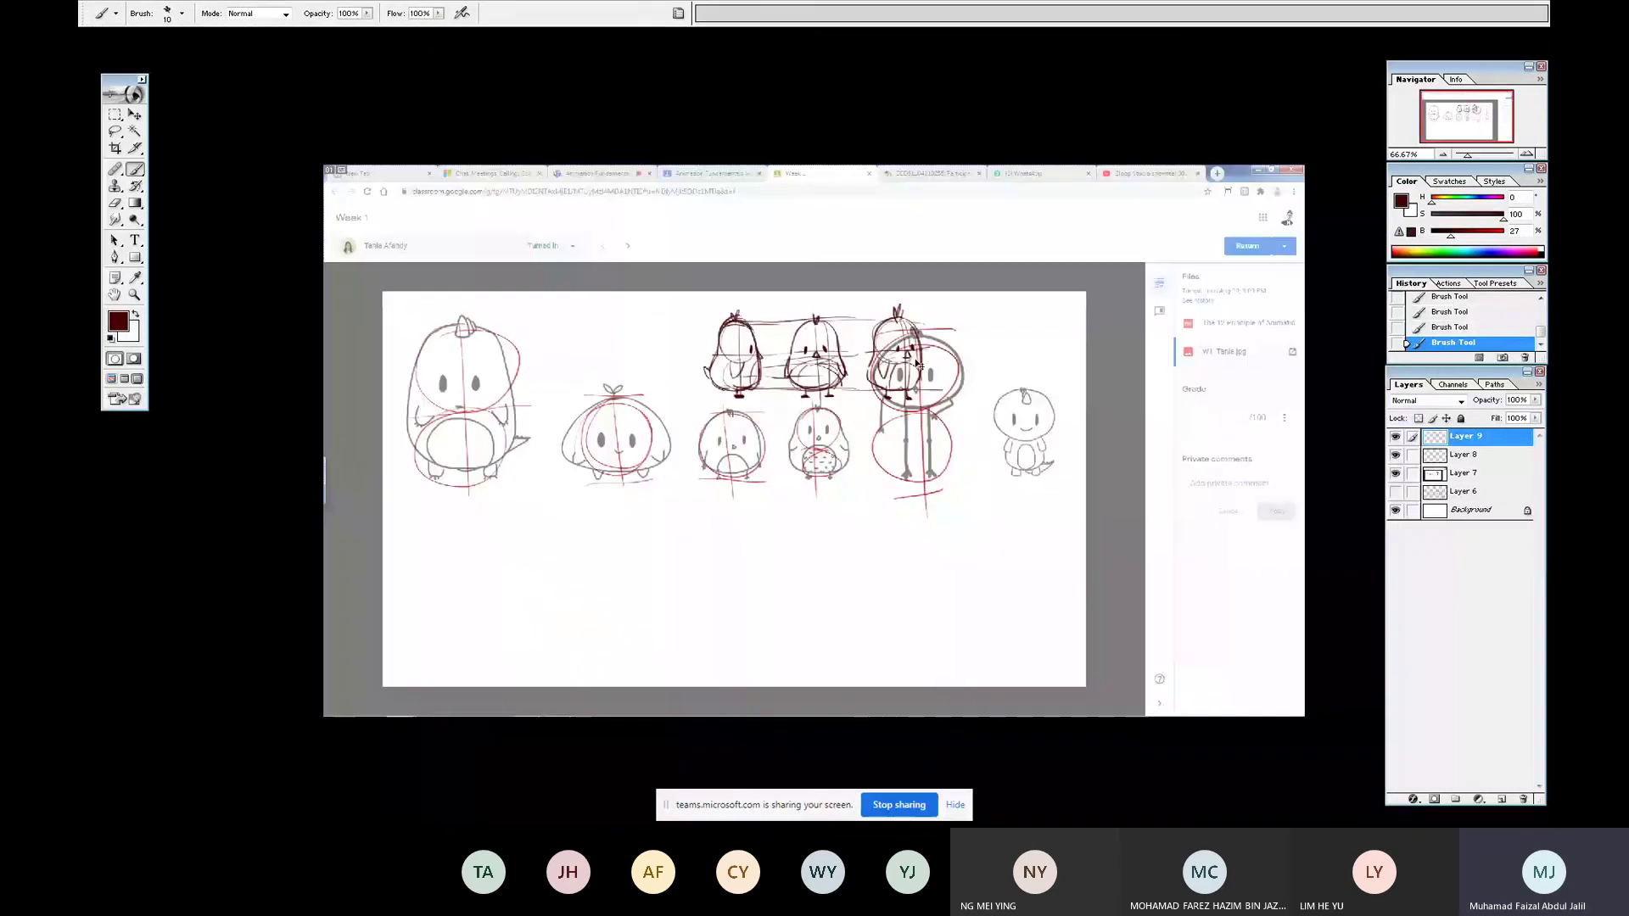
{"action": "left_click_drag", "start_coordinate": [955, 364], "coordinate": [840, 586]}
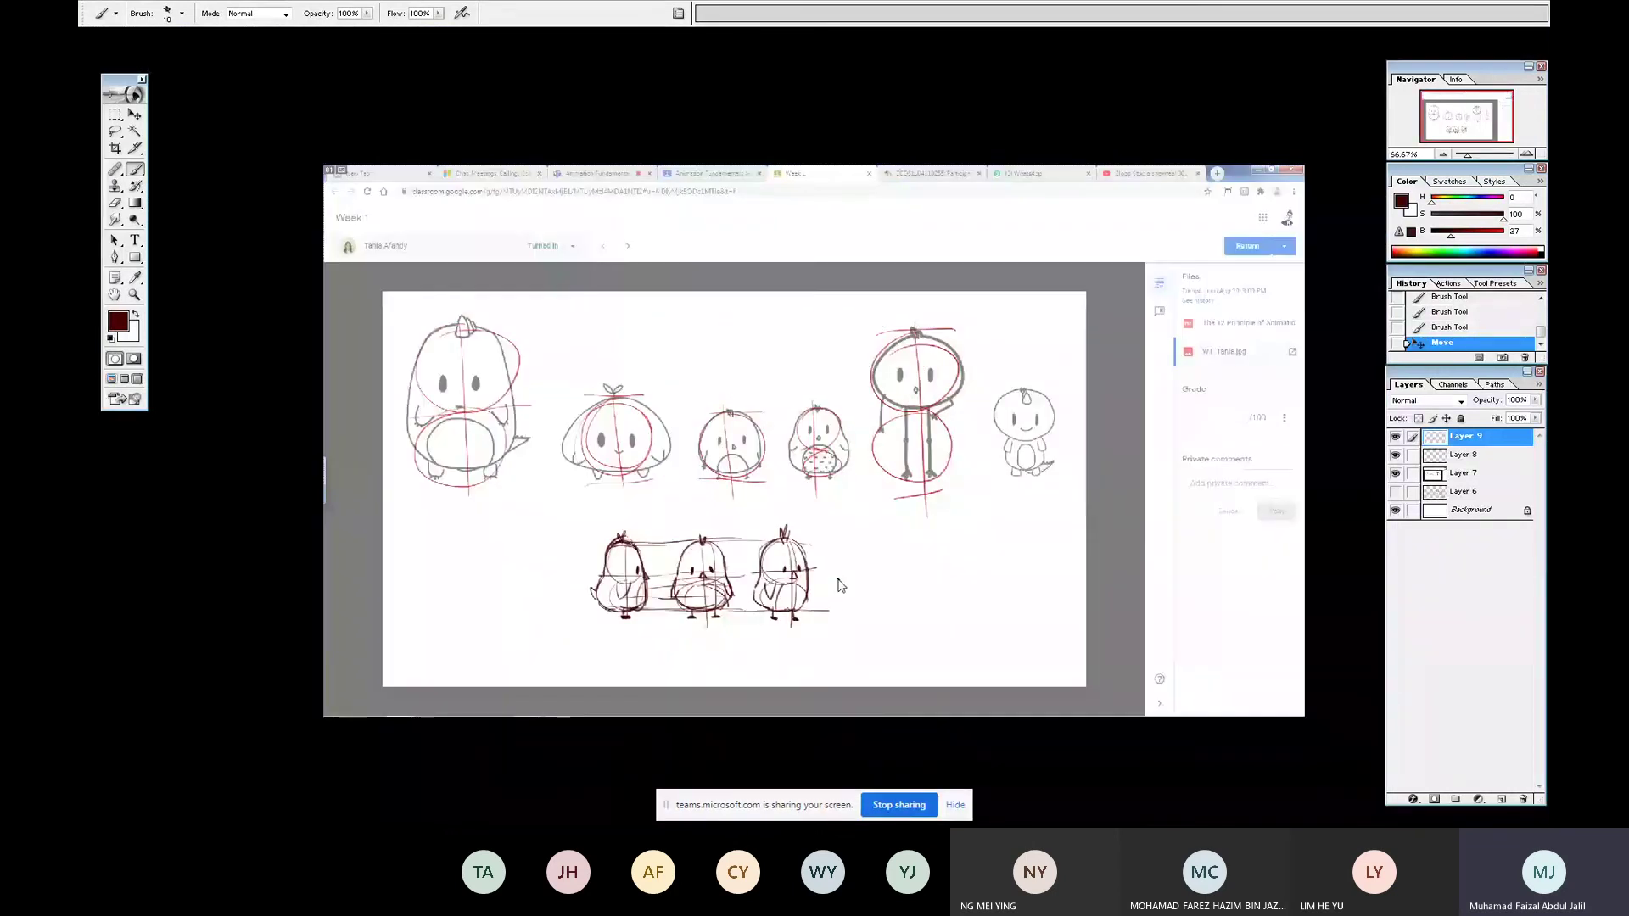
- Sketch a tilted bird body beside the three views, with a curved centre line and a curved face guide
{"action": "key", "text": "ctrl+space"}
{"action": "mouse_move", "coordinate": [561, 492]}
{"action": "left_mouse_down"}
{"action": "mouse_move", "coordinate": [615, 504]}
{"action": "mouse_move", "coordinate": [900, 670]}
{"action": "left_mouse_up"}
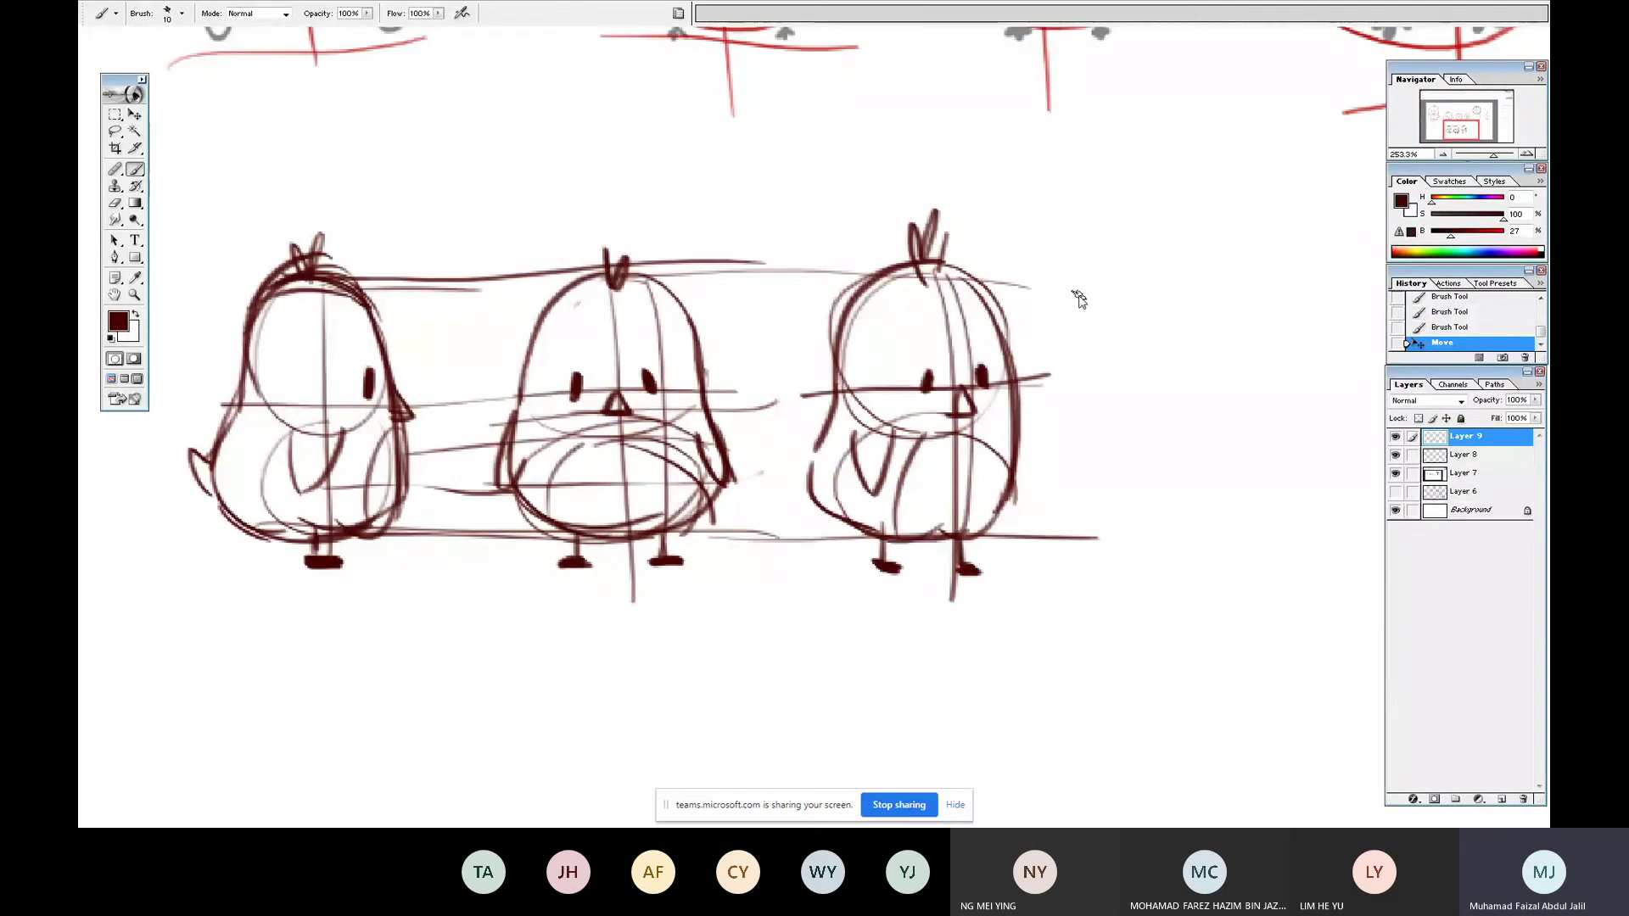
{"action": "scroll", "coordinate": [1078, 297], "scroll_direction": "right", "scroll_amount": 4}
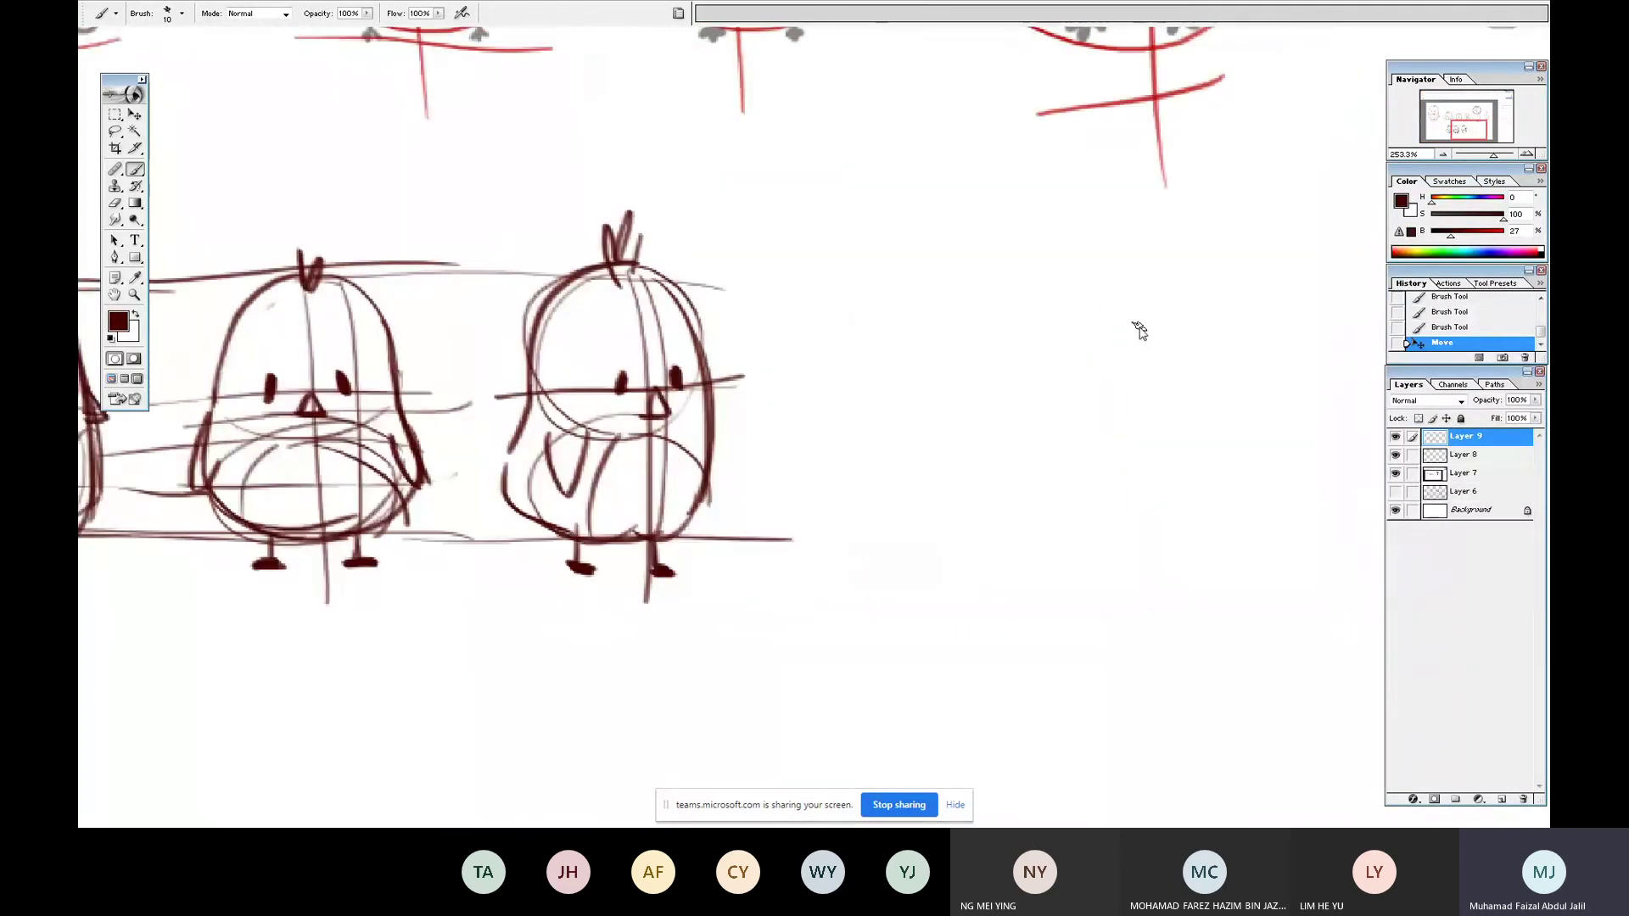
{"action": "mouse_move", "coordinate": [1130, 520]}
{"action": "left_mouse_down"}
{"action": "mouse_move", "coordinate": [1083, 248]}
{"action": "mouse_move", "coordinate": [1015, 230]}
{"action": "left_mouse_up"}
{"action": "left_click_drag", "start_coordinate": [1005, 236], "coordinate": [998, 425]}
{"action": "mouse_move", "coordinate": [982, 454]}
{"action": "left_mouse_down"}
{"action": "mouse_move", "coordinate": [1090, 540]}
{"action": "mouse_move", "coordinate": [1133, 259]}
{"action": "left_mouse_up"}
{"action": "mouse_move", "coordinate": [1128, 522]}
{"action": "left_mouse_down"}
{"action": "mouse_move", "coordinate": [1059, 222]}
{"action": "mouse_move", "coordinate": [972, 441]}
{"action": "left_mouse_up"}
{"action": "left_click_drag", "start_coordinate": [1006, 377], "coordinate": [1201, 355]}
{"action": "left_click_drag", "start_coordinate": [1083, 197], "coordinate": [1180, 478]}
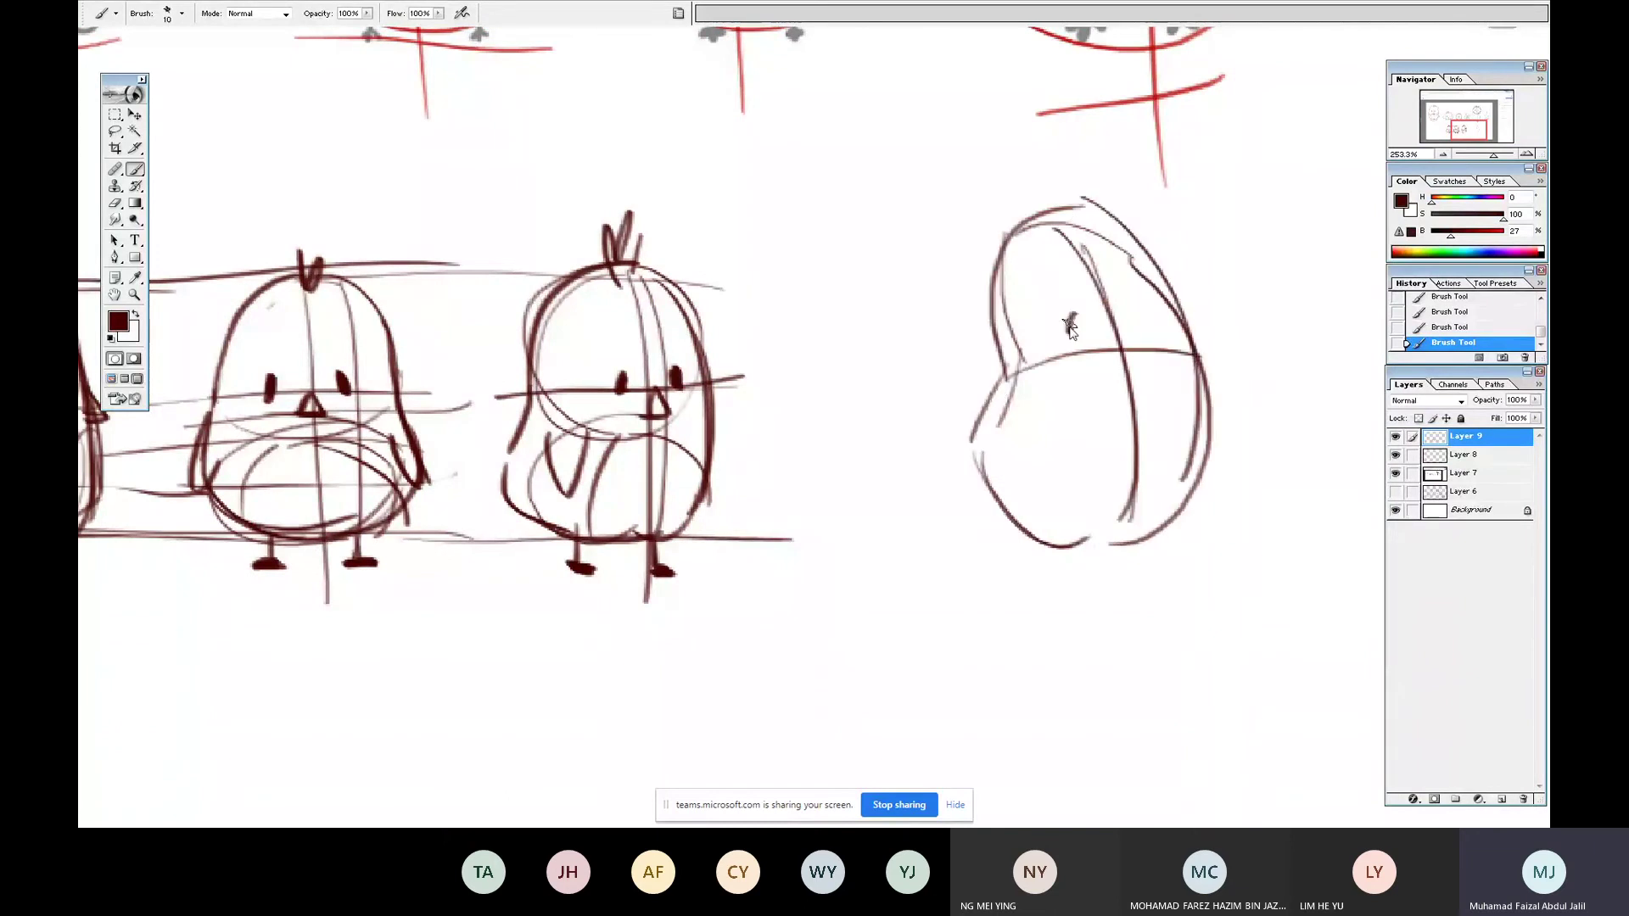
- Give the tilted bird eyes, an open round beak, outstretched wings, a belly patch, legs and feet
{"action": "left_click_drag", "start_coordinate": [1072, 314], "coordinate": [1069, 334]}
{"action": "left_click_drag", "start_coordinate": [1140, 303], "coordinate": [1141, 317]}
{"action": "left_click_drag", "start_coordinate": [1122, 337], "coordinate": [1134, 361]}
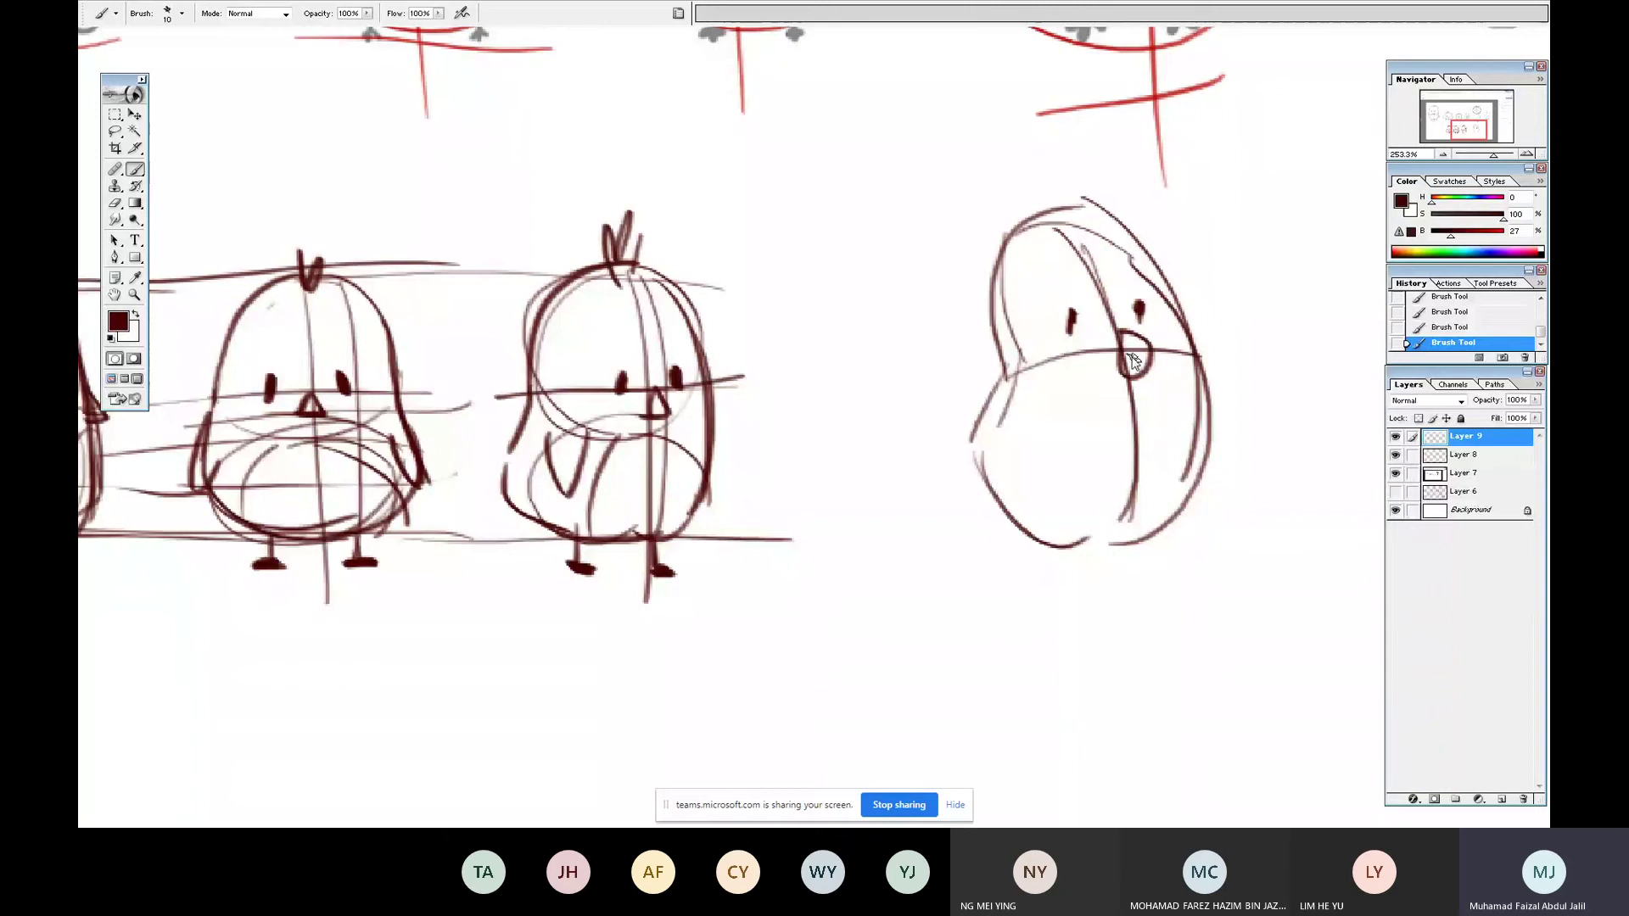
{"action": "left_click_drag", "start_coordinate": [1024, 395], "coordinate": [1006, 379]}
{"action": "left_click_drag", "start_coordinate": [1215, 370], "coordinate": [1183, 448]}
{"action": "left_click_drag", "start_coordinate": [976, 459], "coordinate": [1159, 540]}
{"action": "mouse_move", "coordinate": [1019, 514]}
{"action": "left_mouse_down"}
{"action": "mouse_move", "coordinate": [1098, 464]}
{"action": "mouse_move", "coordinate": [1191, 509]}
{"action": "mouse_move", "coordinate": [1194, 536]}
{"action": "left_mouse_up"}
{"action": "left_click_drag", "start_coordinate": [1029, 519], "coordinate": [1005, 558]}
- Sketch another bird leaning back with a pear-shaped body, eyes, beak, belly patch, near wing, head tuft and two feet
{"action": "left_click_drag", "start_coordinate": [1366, 208], "coordinate": [898, 231]}
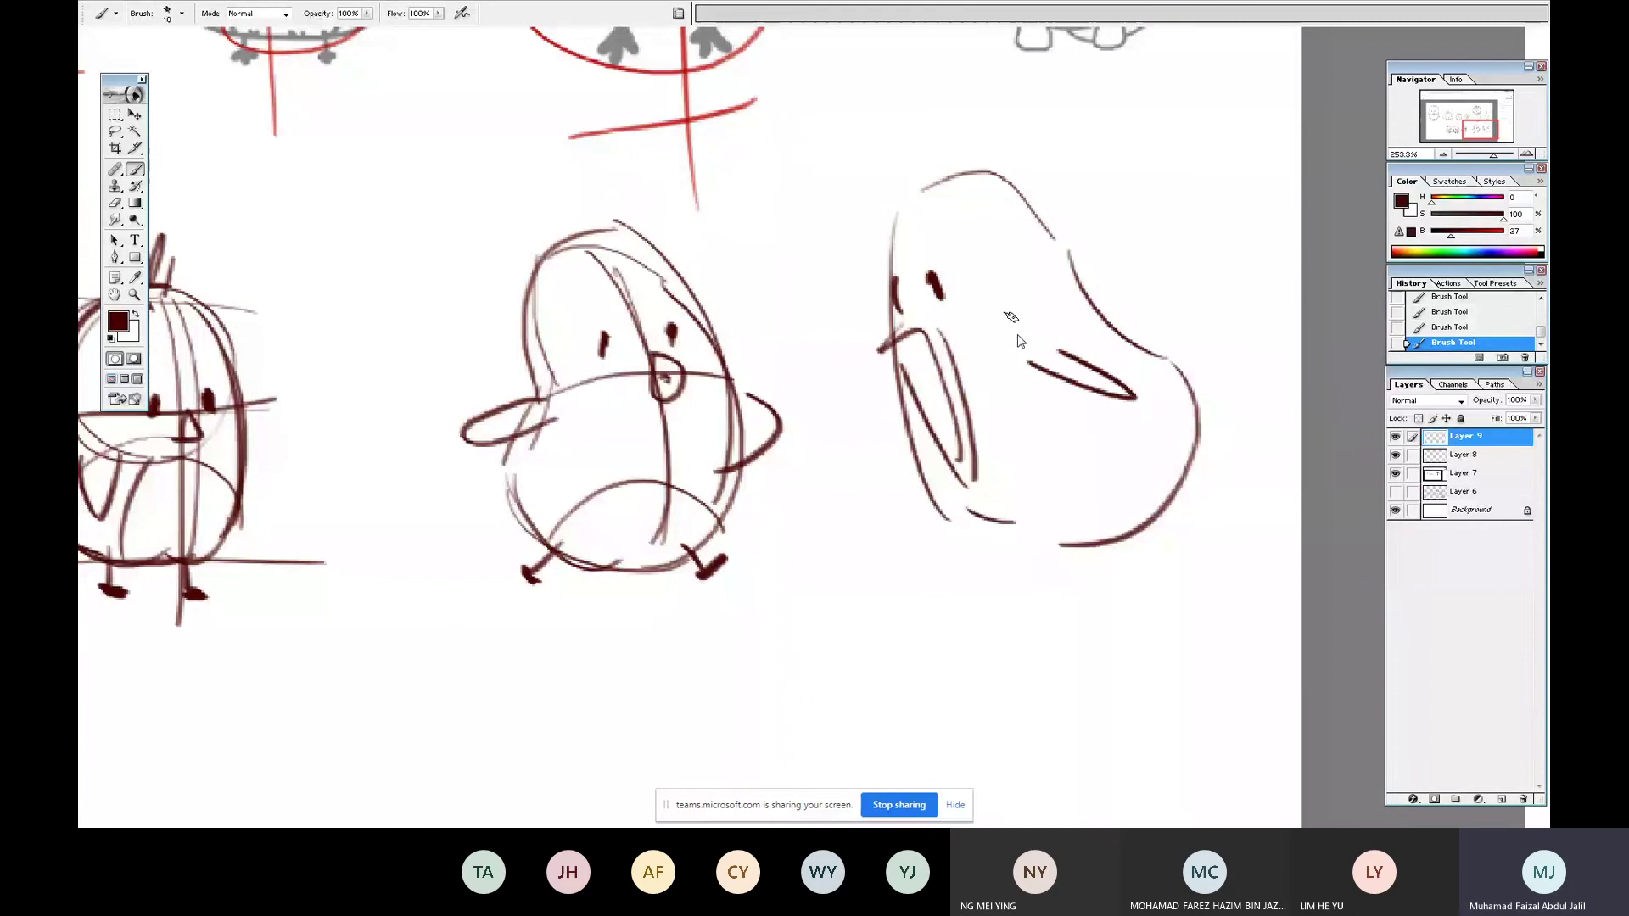
{"action": "left_click_drag", "start_coordinate": [898, 145], "coordinate": [936, 212]}
{"action": "left_click_drag", "start_coordinate": [937, 506], "coordinate": [1036, 541]}
{"action": "left_click_drag", "start_coordinate": [1146, 511], "coordinate": [1202, 550]}
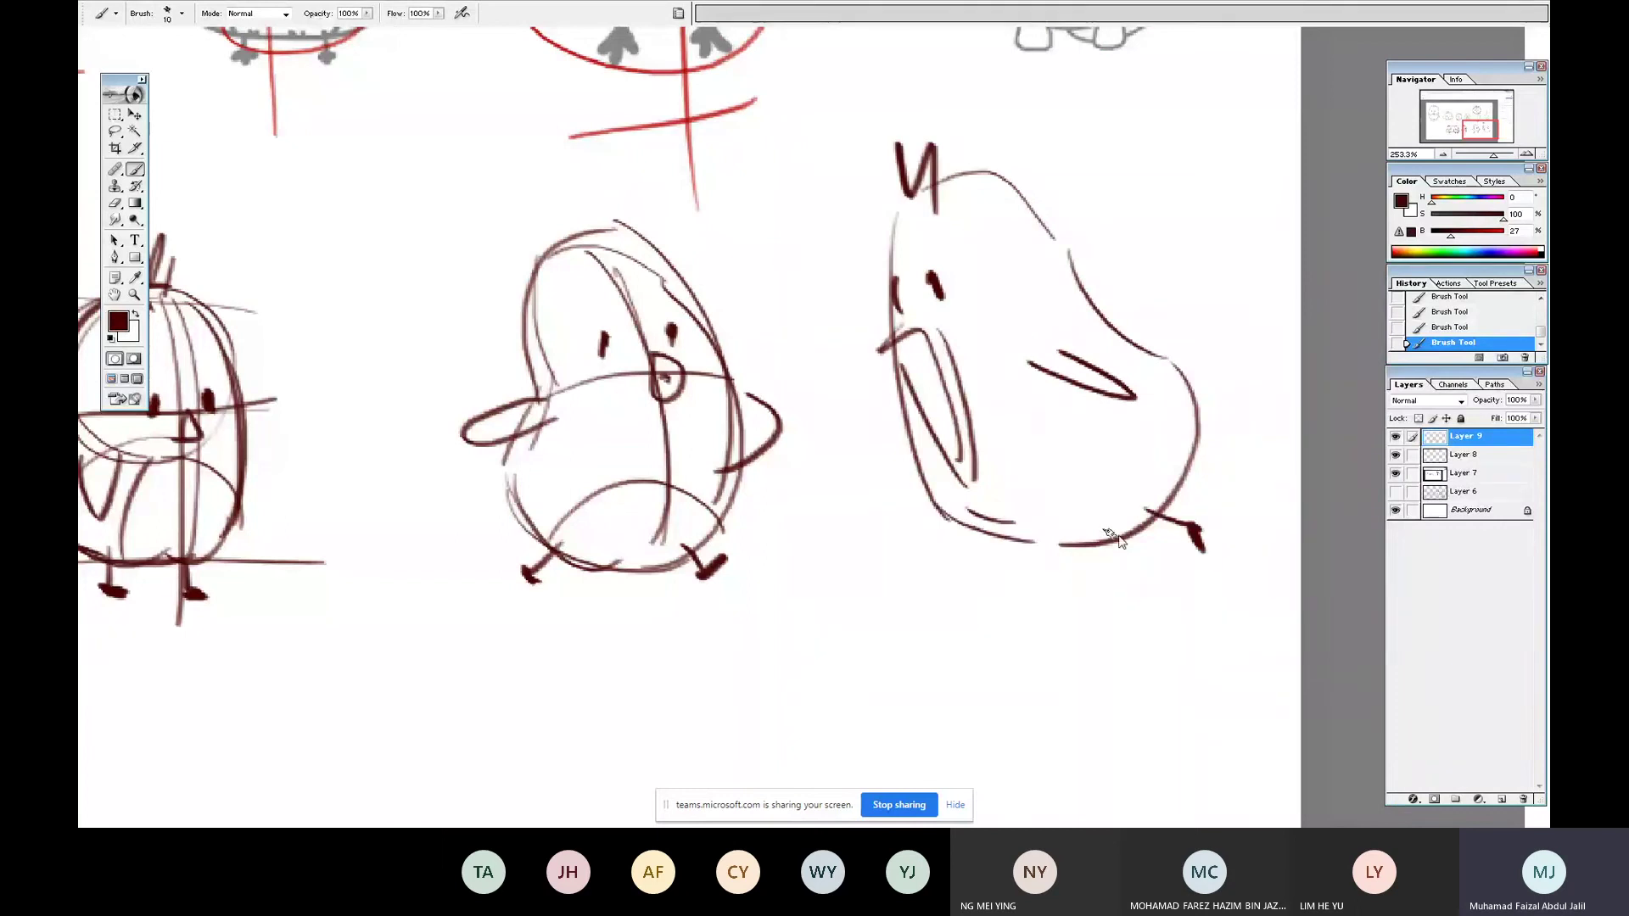
{"action": "left_click_drag", "start_coordinate": [1104, 539], "coordinate": [1161, 573]}
- Add the far wing and short accent marks around the leaning-back bird's head, and a tuft on the tilted bird
{"action": "left_click_drag", "start_coordinate": [1088, 284], "coordinate": [1091, 302]}
{"action": "left_click_drag", "start_coordinate": [1033, 97], "coordinate": [1022, 127]}
{"action": "left_click_drag", "start_coordinate": [1003, 119], "coordinate": [990, 133]}
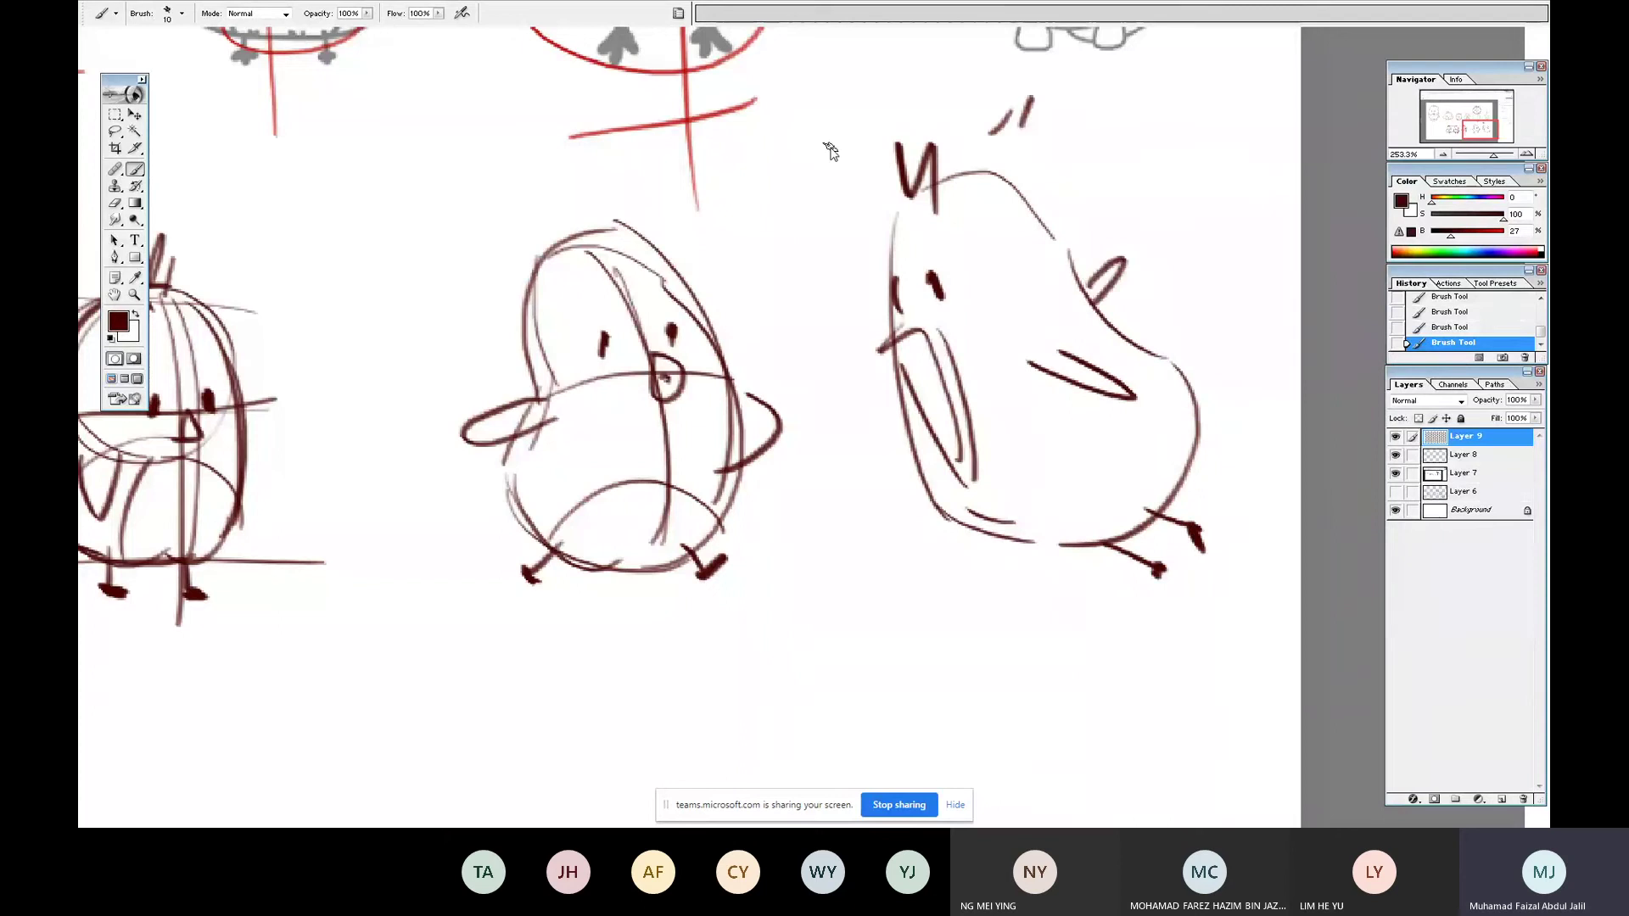
{"action": "left_click_drag", "start_coordinate": [827, 149], "coordinate": [840, 162]}
{"action": "left_click_drag", "start_coordinate": [809, 172], "coordinate": [813, 182]}
{"action": "left_click_drag", "start_coordinate": [591, 230], "coordinate": [596, 239]}
- Draw top and ground guides, head and body circles and a vertical axis over the small dinosaur character
{"action": "mouse_move", "coordinate": [488, 435]}
{"action": "left_mouse_down"}
{"action": "mouse_move", "coordinate": [505, 409]}
{"action": "mouse_move", "coordinate": [1060, 330]}
{"action": "left_mouse_up"}
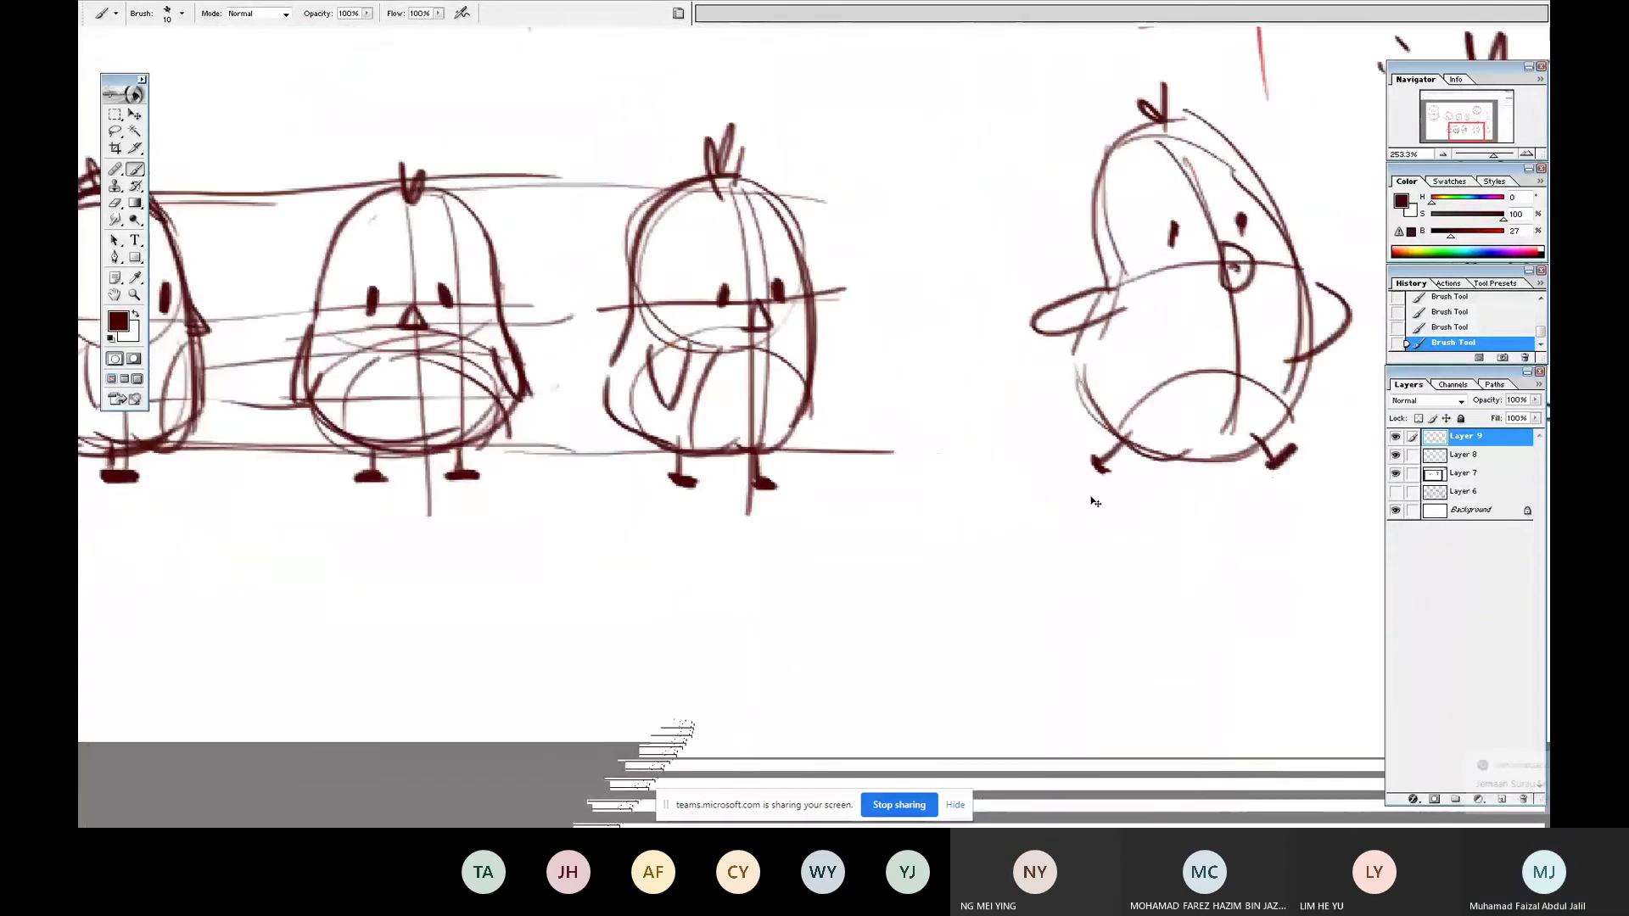
{"action": "key", "text": "ctrl+minus"}
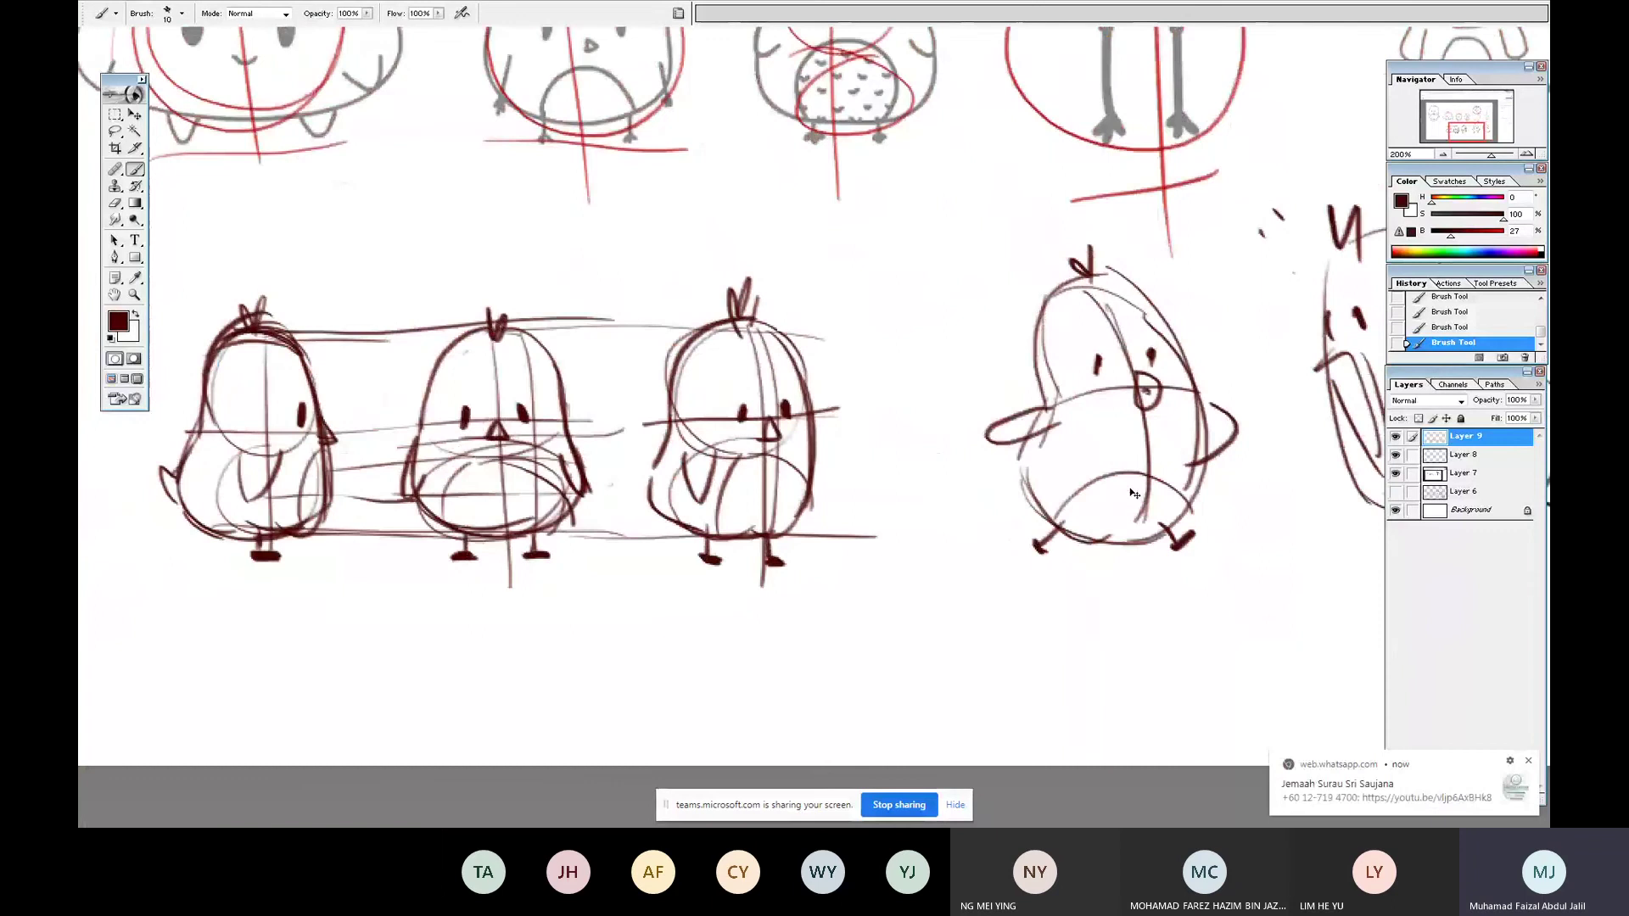
{"action": "key", "text": "ctrl+minus"}
{"action": "key", "text": "ctrl+minus"}
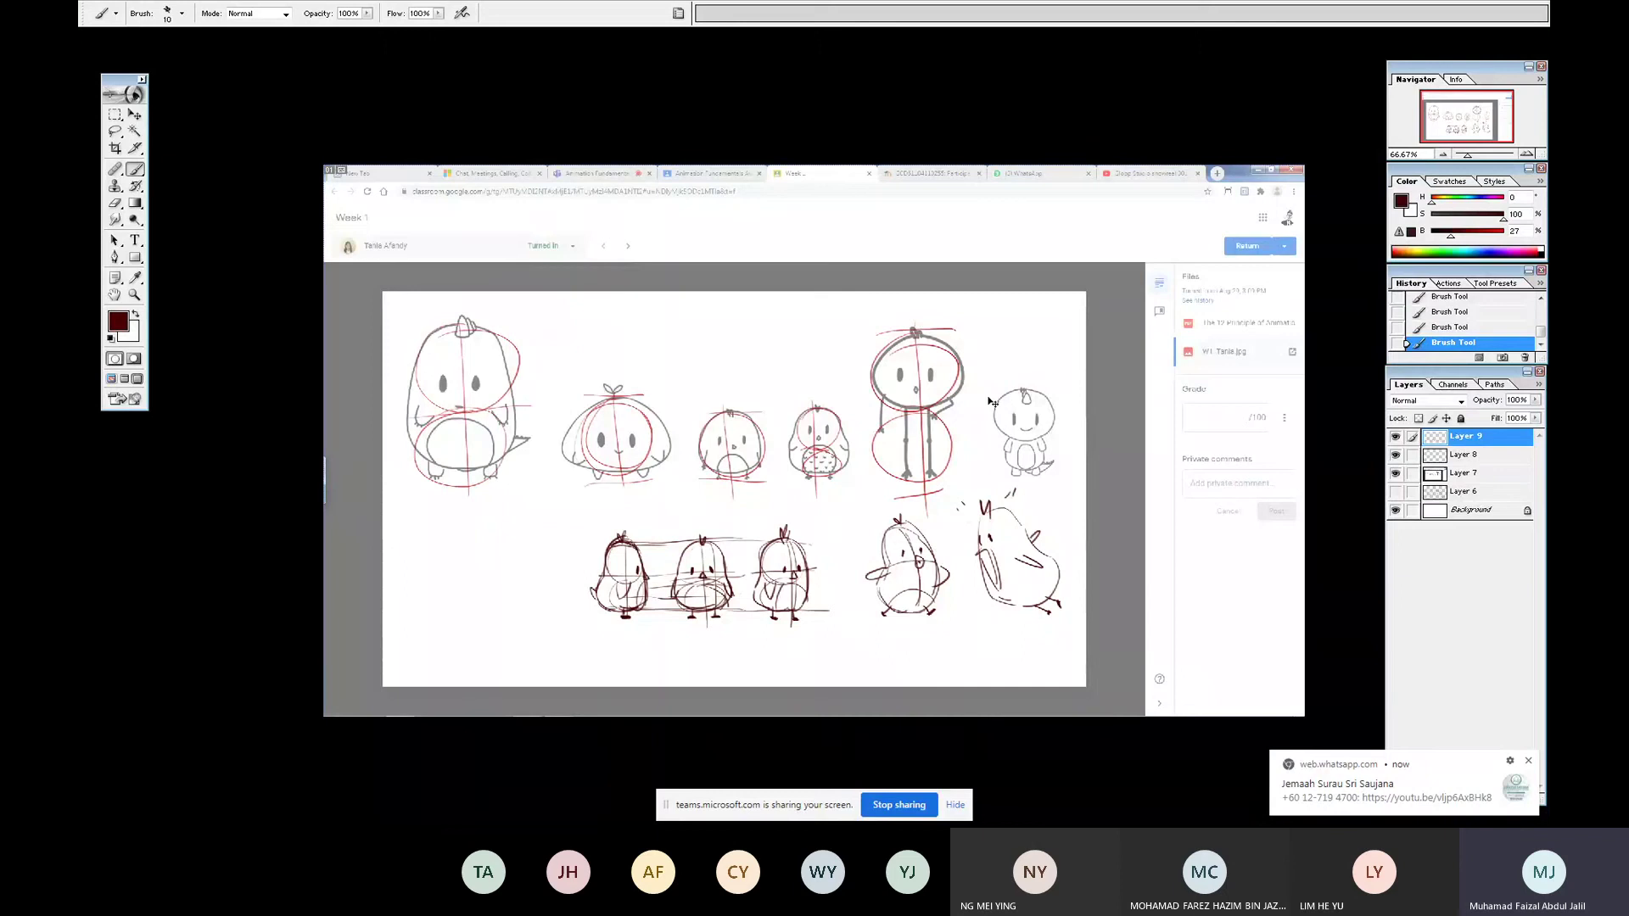
{"action": "left_click_drag", "start_coordinate": [989, 401], "coordinate": [1061, 518]}
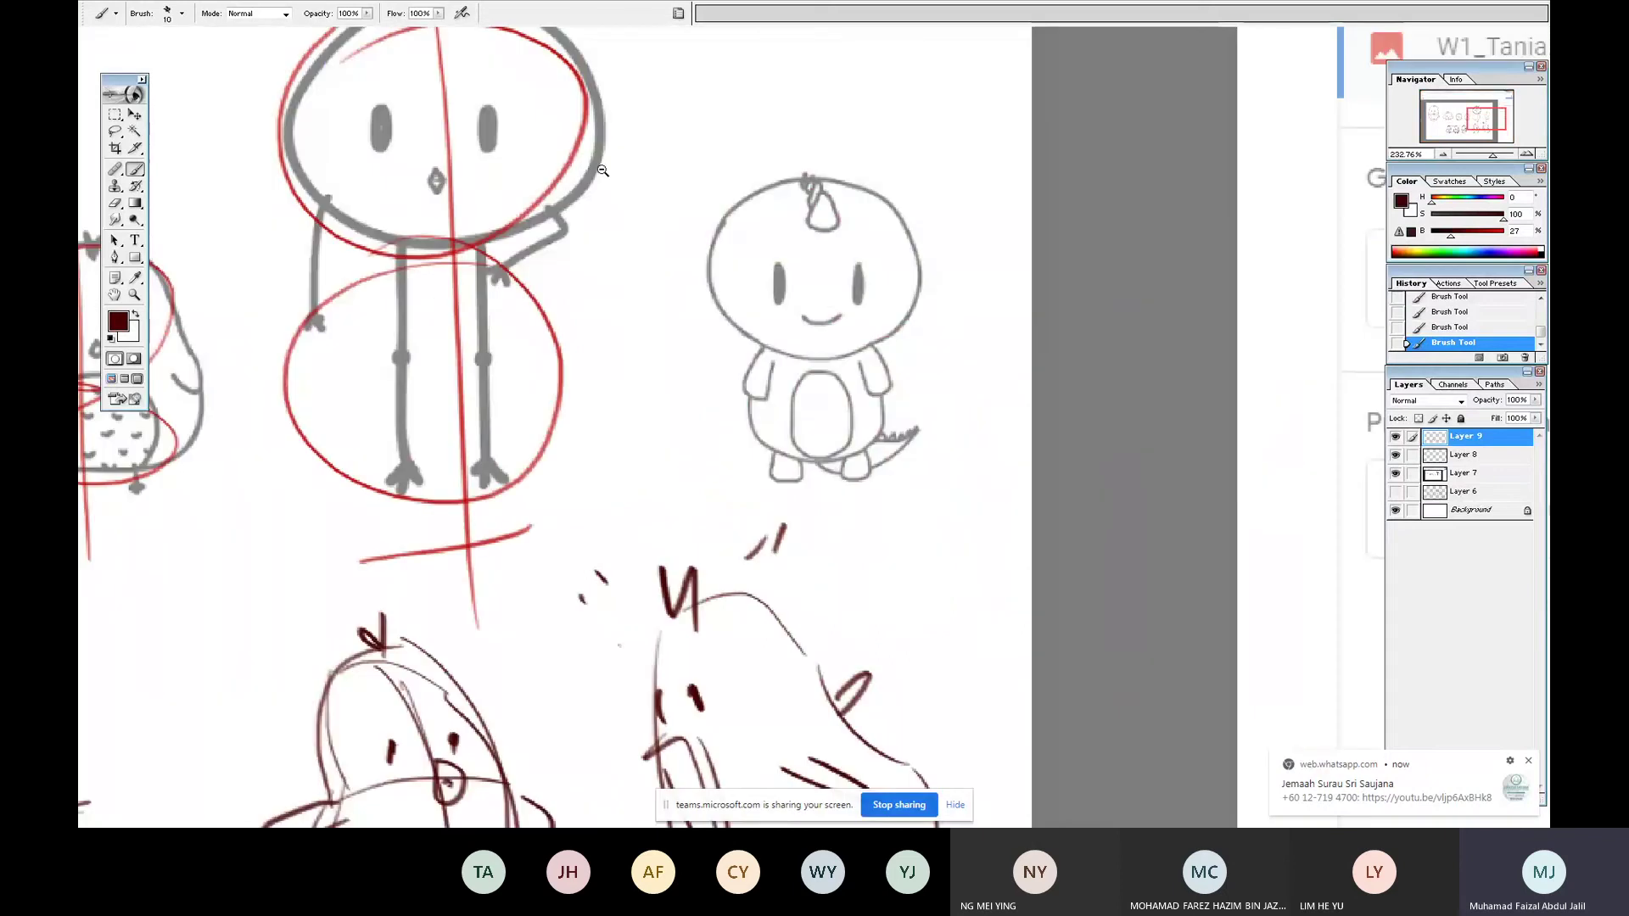
{"action": "left_click_drag", "start_coordinate": [602, 170], "coordinate": [976, 556]}
{"action": "left_click_drag", "start_coordinate": [726, 613], "coordinate": [1045, 618]}
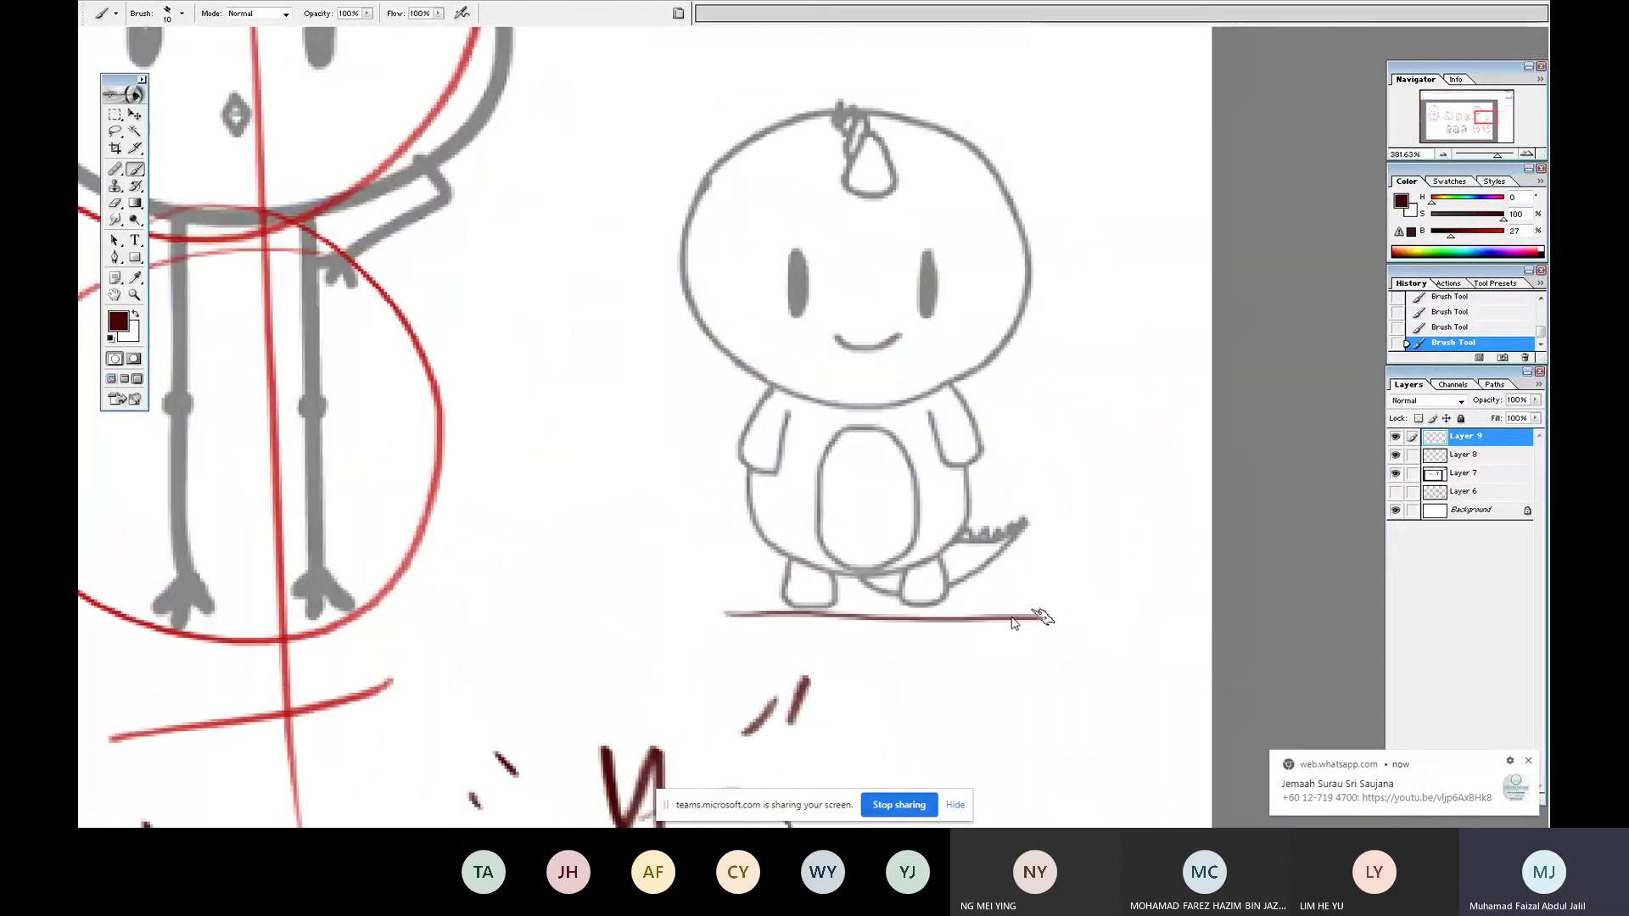
{"action": "left_click_drag", "start_coordinate": [722, 104], "coordinate": [1079, 127]}
{"action": "left_click_drag", "start_coordinate": [883, 125], "coordinate": [712, 280]}
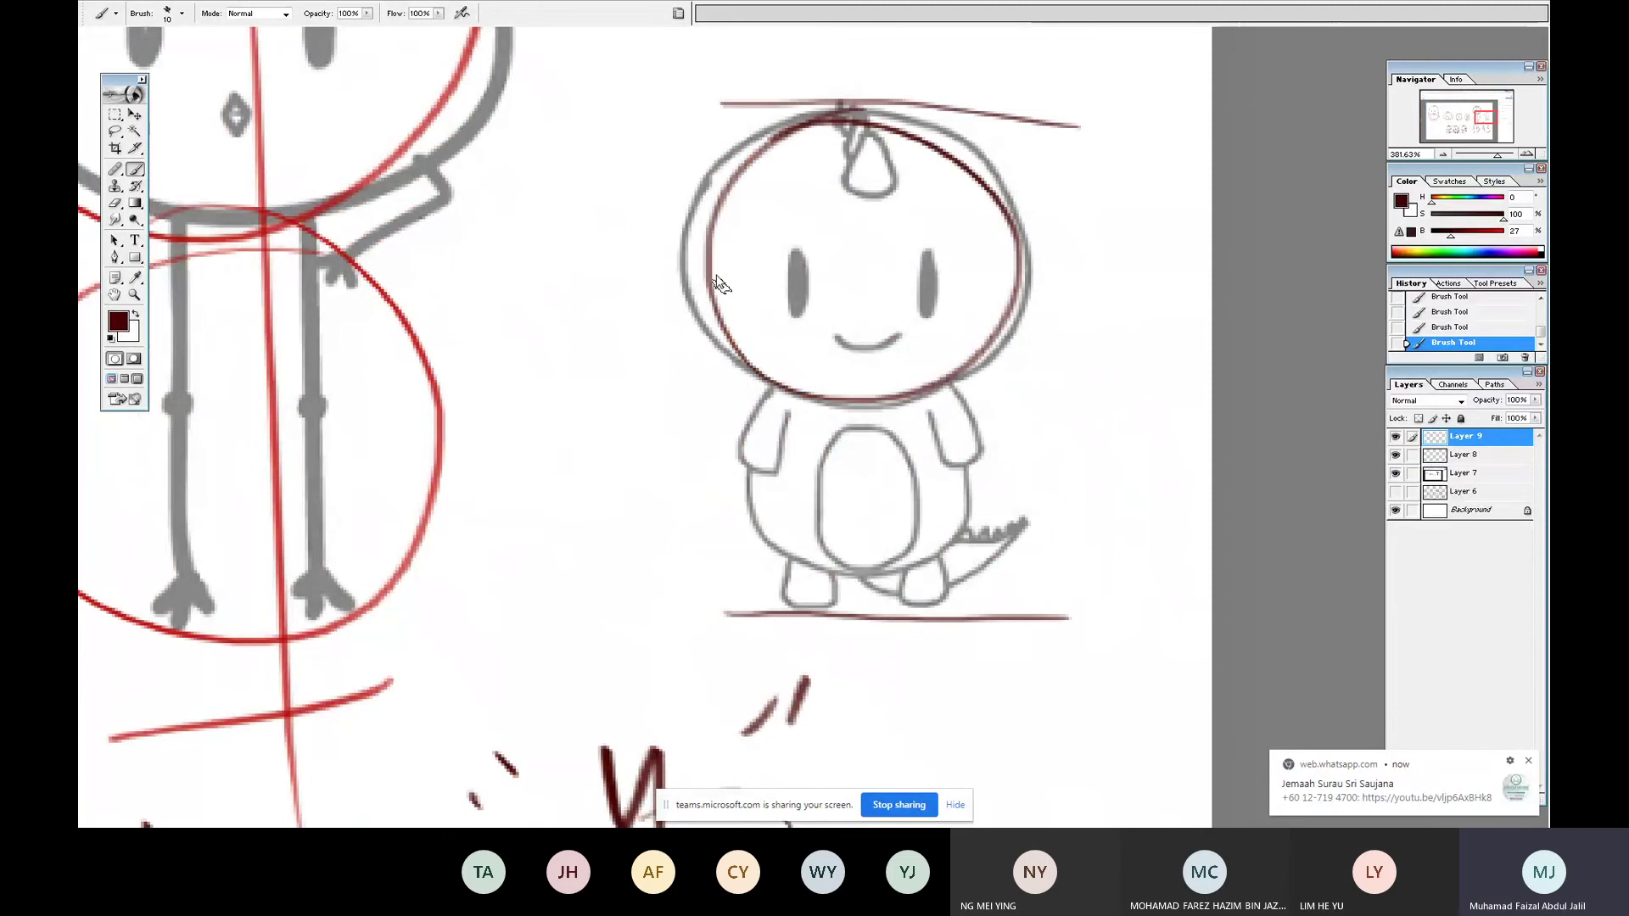
{"action": "left_click_drag", "start_coordinate": [785, 412], "coordinate": [857, 403]}
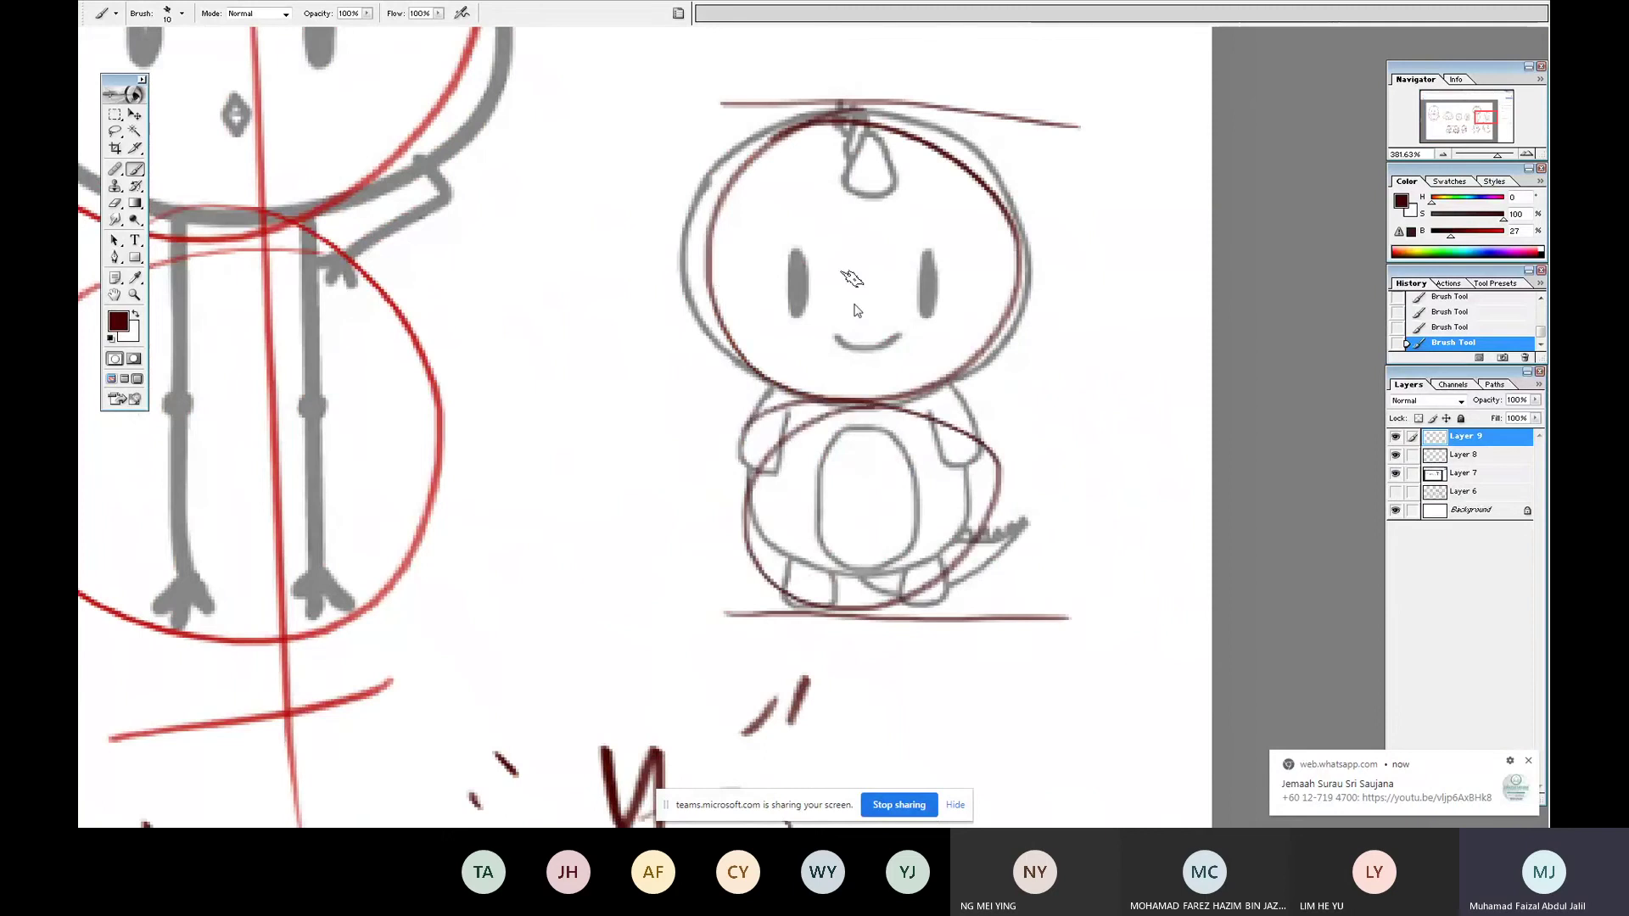
{"action": "left_click_drag", "start_coordinate": [865, 115], "coordinate": [906, 711]}
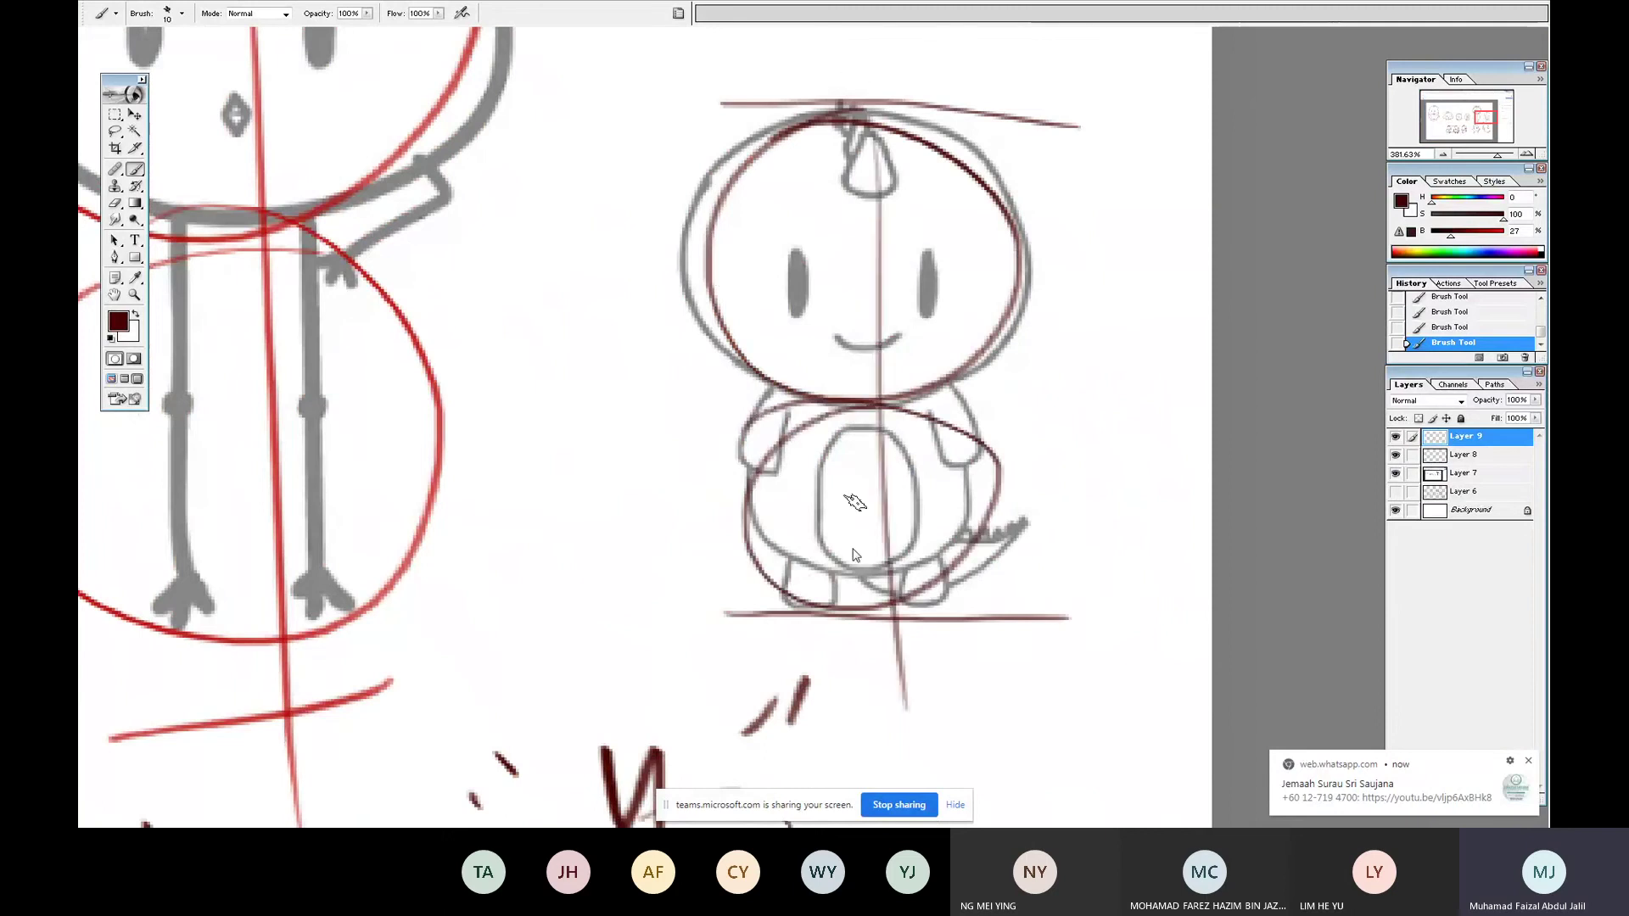
- Redraw the small dinosaur's head with straighter sides, a broad curved jaw and a pointed horn on top
{"action": "left_click_drag", "start_coordinate": [768, 124], "coordinate": [719, 369]}
{"action": "left_click_drag", "start_coordinate": [718, 371], "coordinate": [968, 383]}
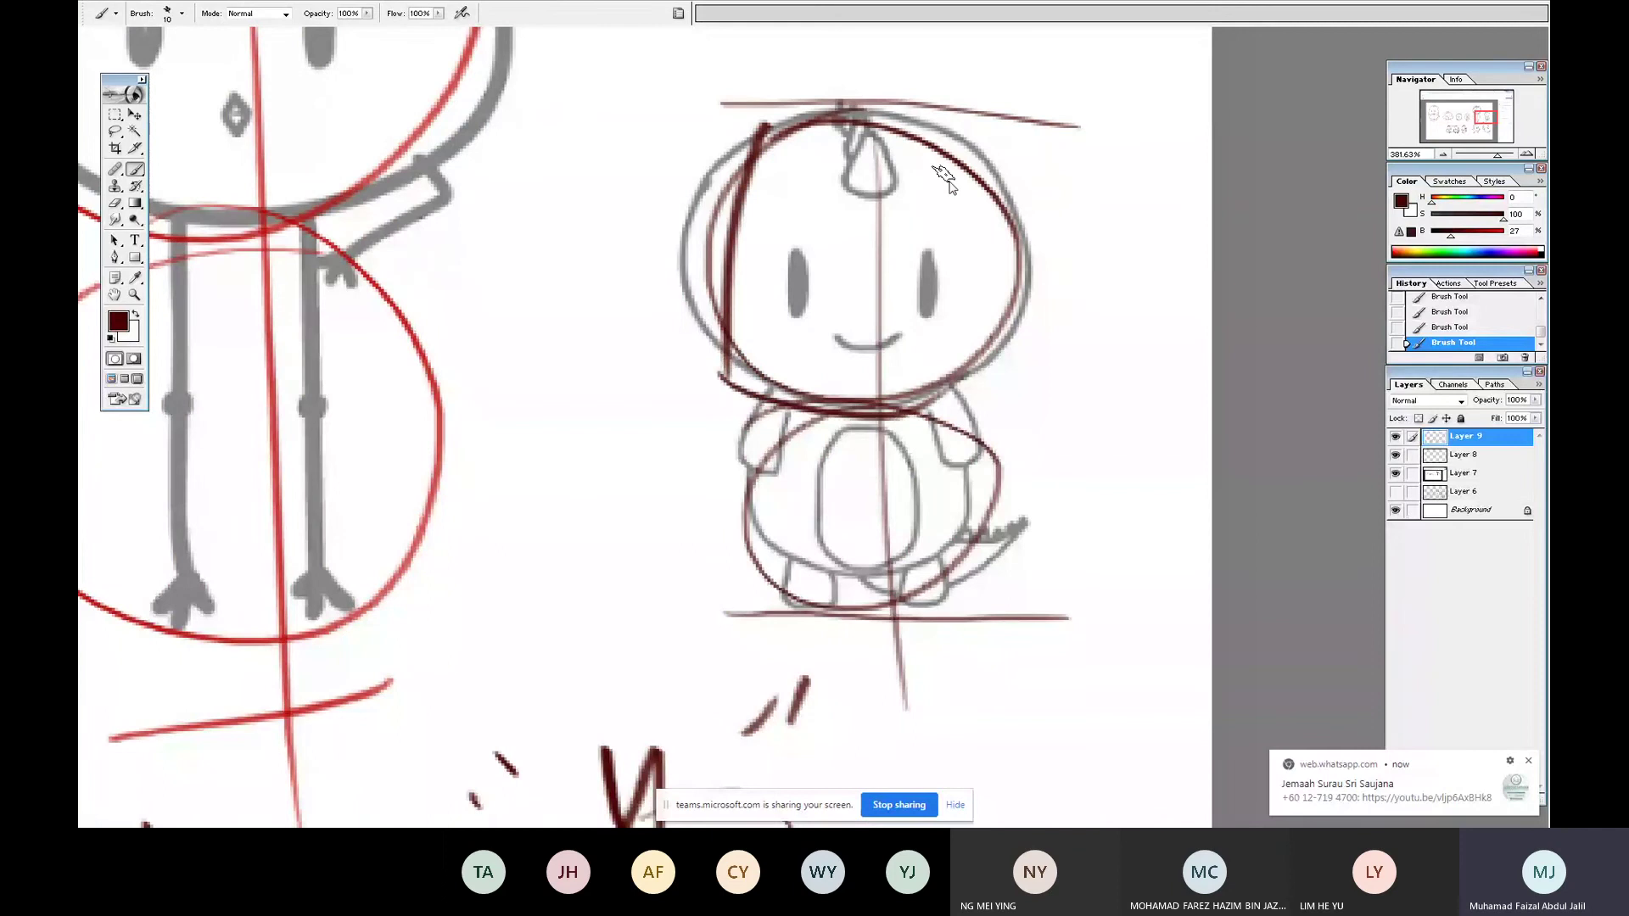
{"action": "left_click_drag", "start_coordinate": [946, 129], "coordinate": [1022, 361]}
{"action": "mouse_move", "coordinate": [766, 126]}
{"action": "left_mouse_down"}
{"action": "mouse_move", "coordinate": [696, 331]}
{"action": "mouse_move", "coordinate": [915, 414]}
{"action": "left_mouse_up"}
{"action": "left_click_drag", "start_coordinate": [761, 131], "coordinate": [970, 150]}
{"action": "left_click_drag", "start_coordinate": [830, 151], "coordinate": [840, 79]}
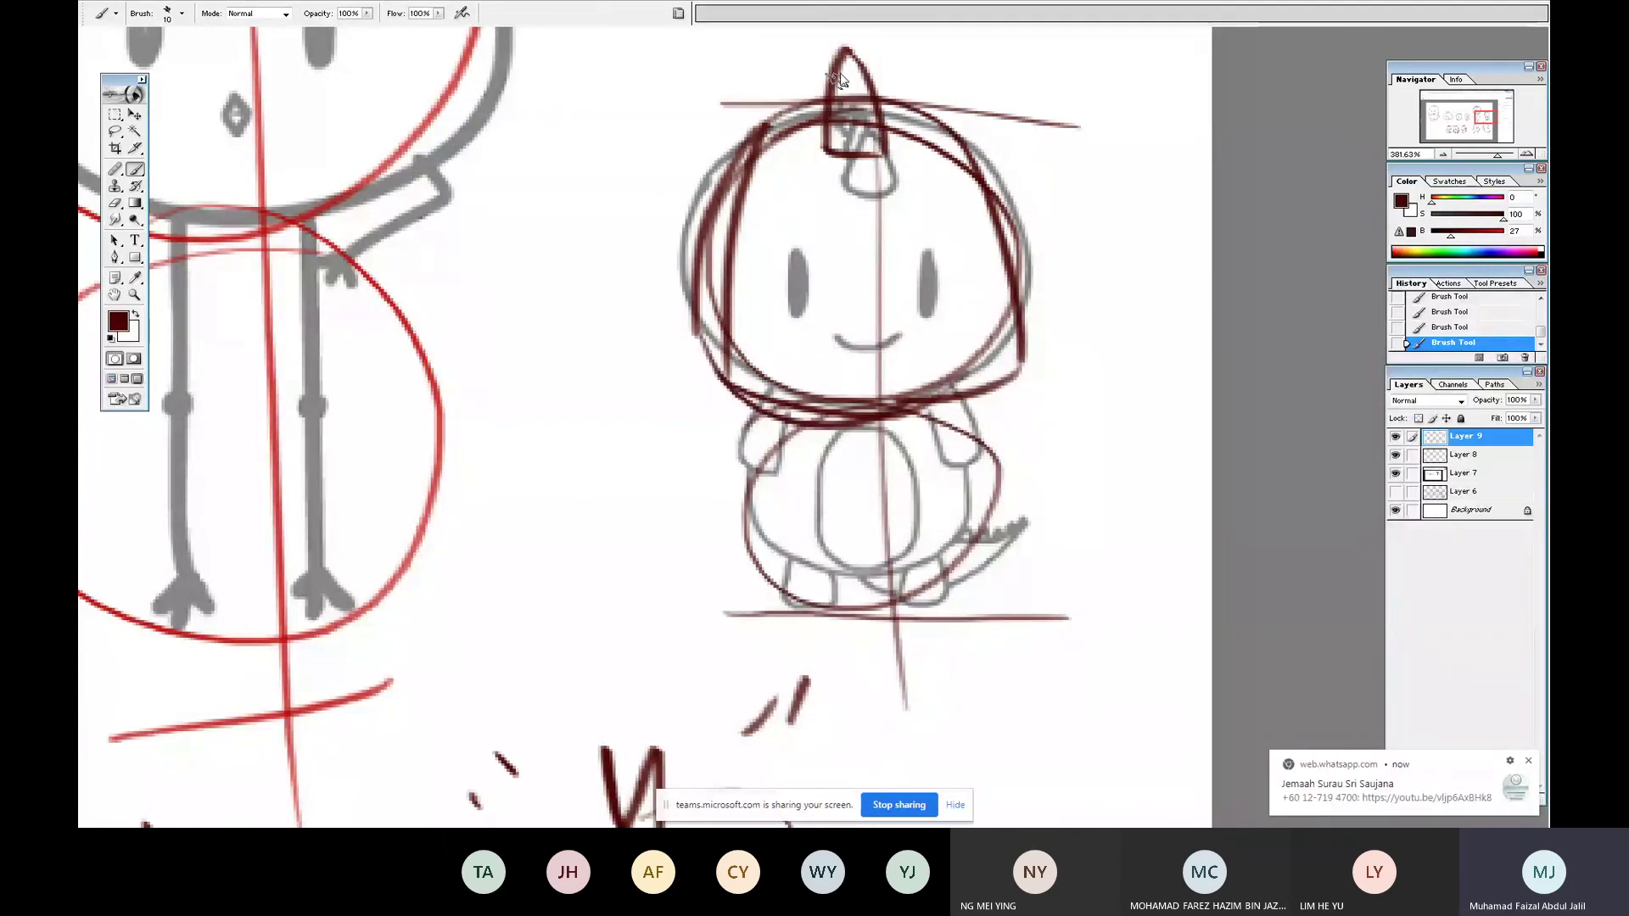
{"action": "left_click_drag", "start_coordinate": [889, 131], "coordinate": [835, 151]}
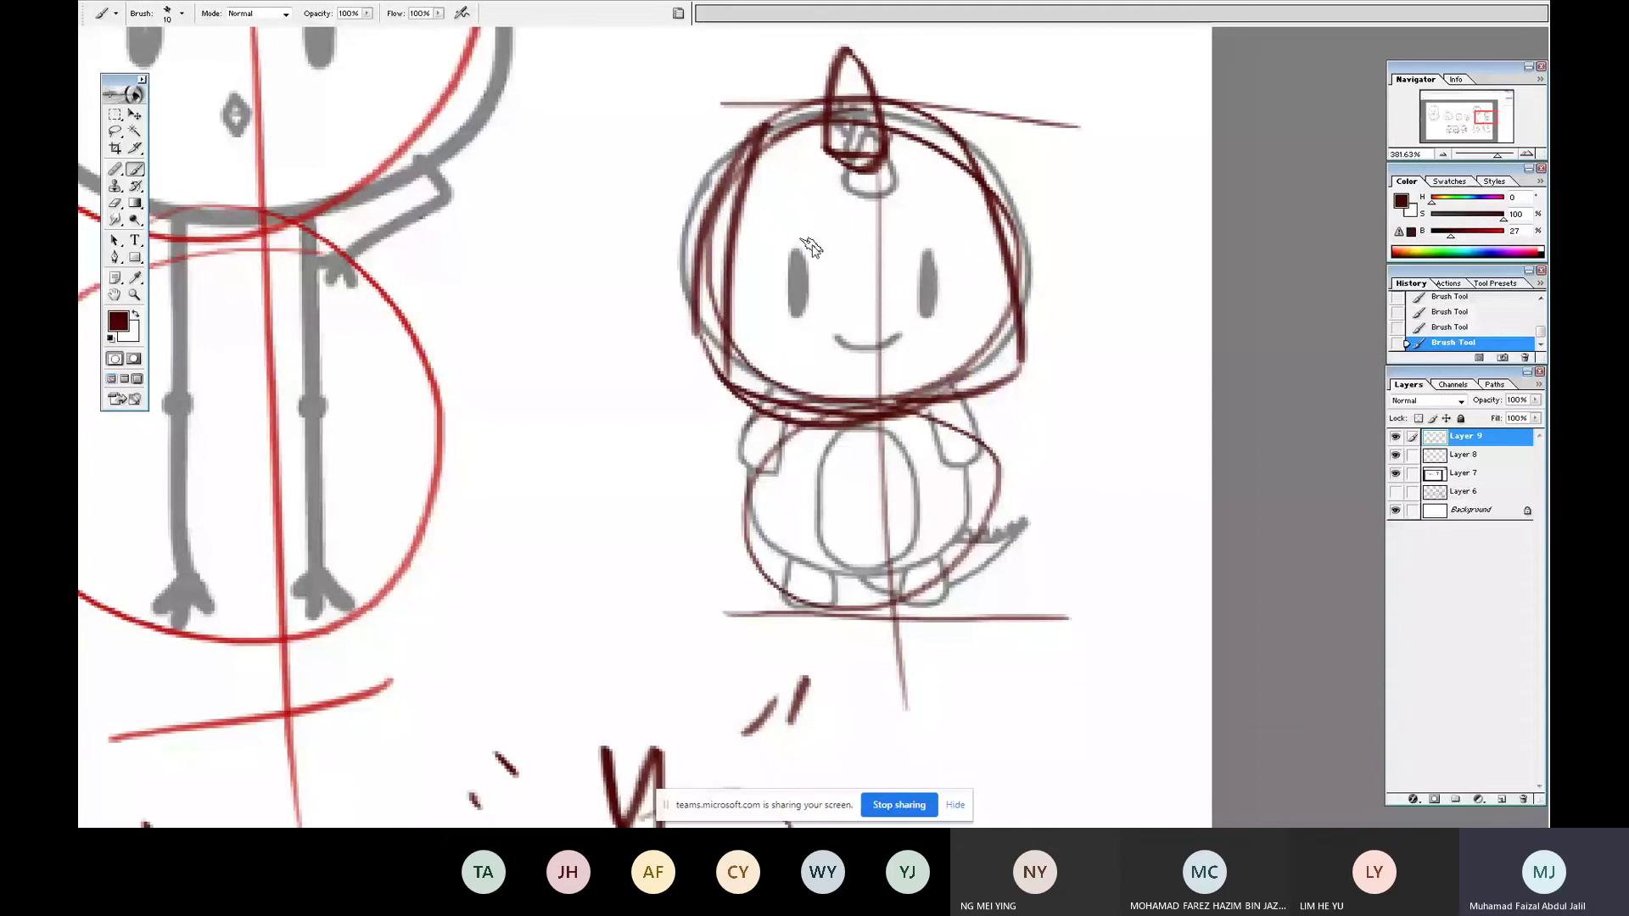
- Give the redrawn dinosaur dark oval eyes and an open smiling mouth, and reinforce its jawline
{"action": "left_click_drag", "start_coordinate": [798, 246], "coordinate": [790, 304]}
{"action": "left_click_drag", "start_coordinate": [932, 250], "coordinate": [931, 306]}
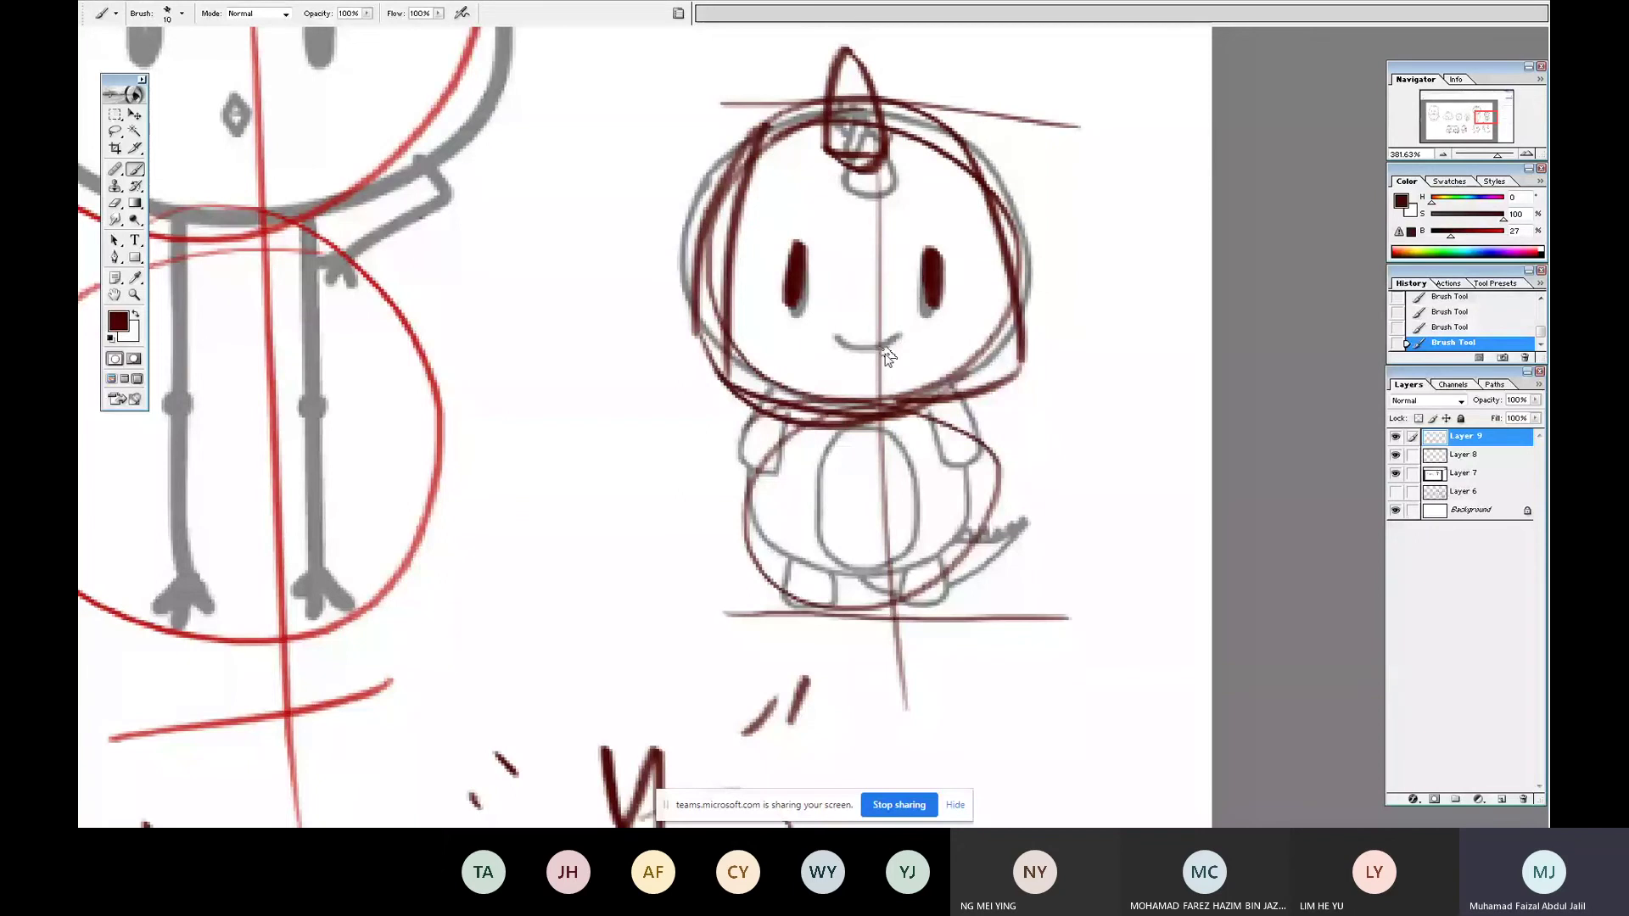
{"action": "left_click_drag", "start_coordinate": [887, 356], "coordinate": [840, 361]}
{"action": "left_click_drag", "start_coordinate": [1019, 343], "coordinate": [883, 420]}
- Sketch the dinosaur's narrower torso below the head, with a curved bottom and two short, spread legs
{"action": "left_click_drag", "start_coordinate": [771, 407], "coordinate": [785, 576]}
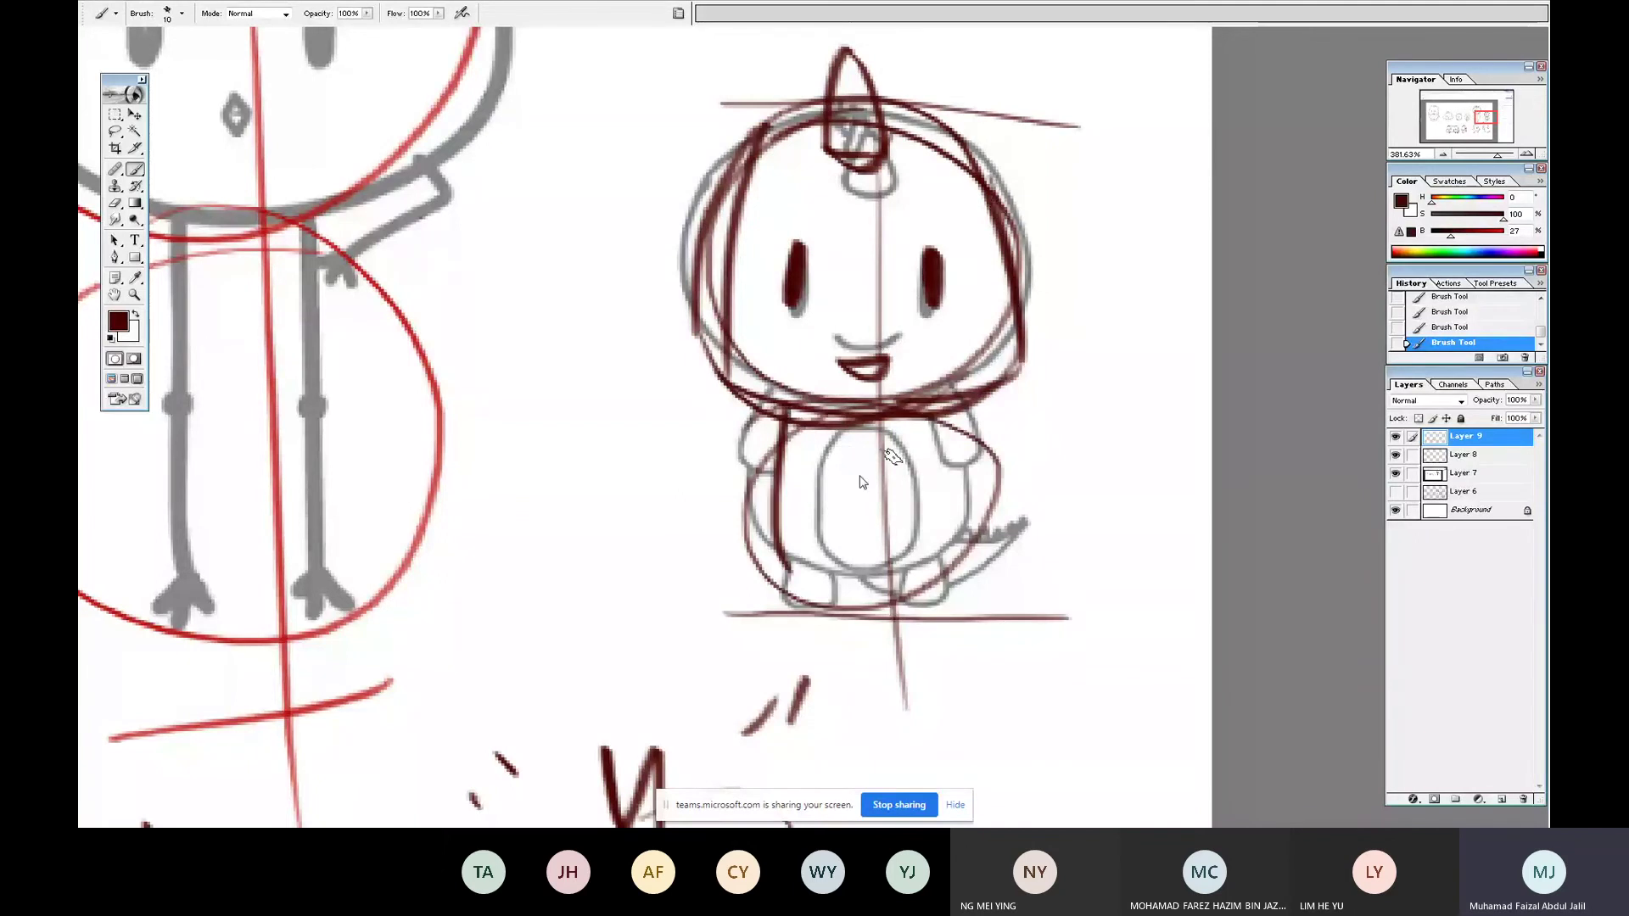
{"action": "mouse_move", "coordinate": [942, 420]}
{"action": "left_mouse_down"}
{"action": "mouse_move", "coordinate": [755, 577]}
{"action": "mouse_move", "coordinate": [808, 593]}
{"action": "left_mouse_up"}
{"action": "left_click_drag", "start_coordinate": [966, 547], "coordinate": [940, 598]}
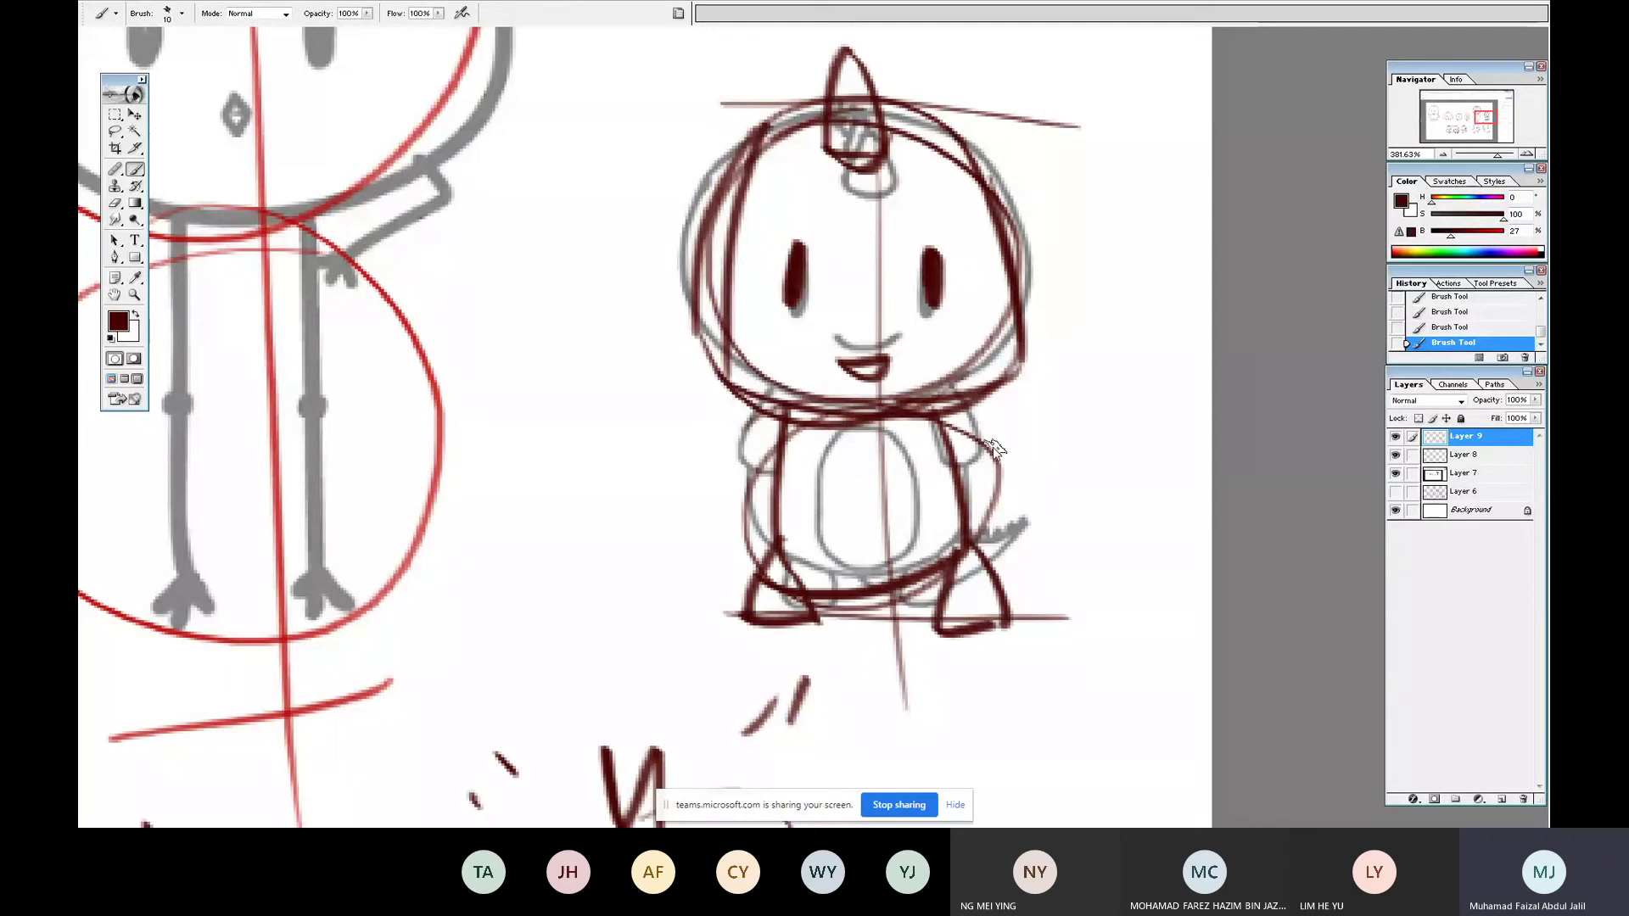
- Add hanging arms and a rounded belly patch to the dinosaur, and a curved muzzle line above the mouth
{"action": "mouse_move", "coordinate": [1025, 512]}
{"action": "left_mouse_down"}
{"action": "mouse_move", "coordinate": [947, 423]}
{"action": "mouse_move", "coordinate": [1028, 543]}
{"action": "left_mouse_up"}
{"action": "mouse_move", "coordinate": [777, 413]}
{"action": "left_mouse_down"}
{"action": "mouse_move", "coordinate": [711, 516]}
{"action": "mouse_move", "coordinate": [727, 570]}
{"action": "mouse_move", "coordinate": [795, 450]}
{"action": "left_mouse_up"}
{"action": "left_click_drag", "start_coordinate": [808, 477], "coordinate": [840, 578]}
{"action": "left_click_drag", "start_coordinate": [880, 440], "coordinate": [857, 558]}
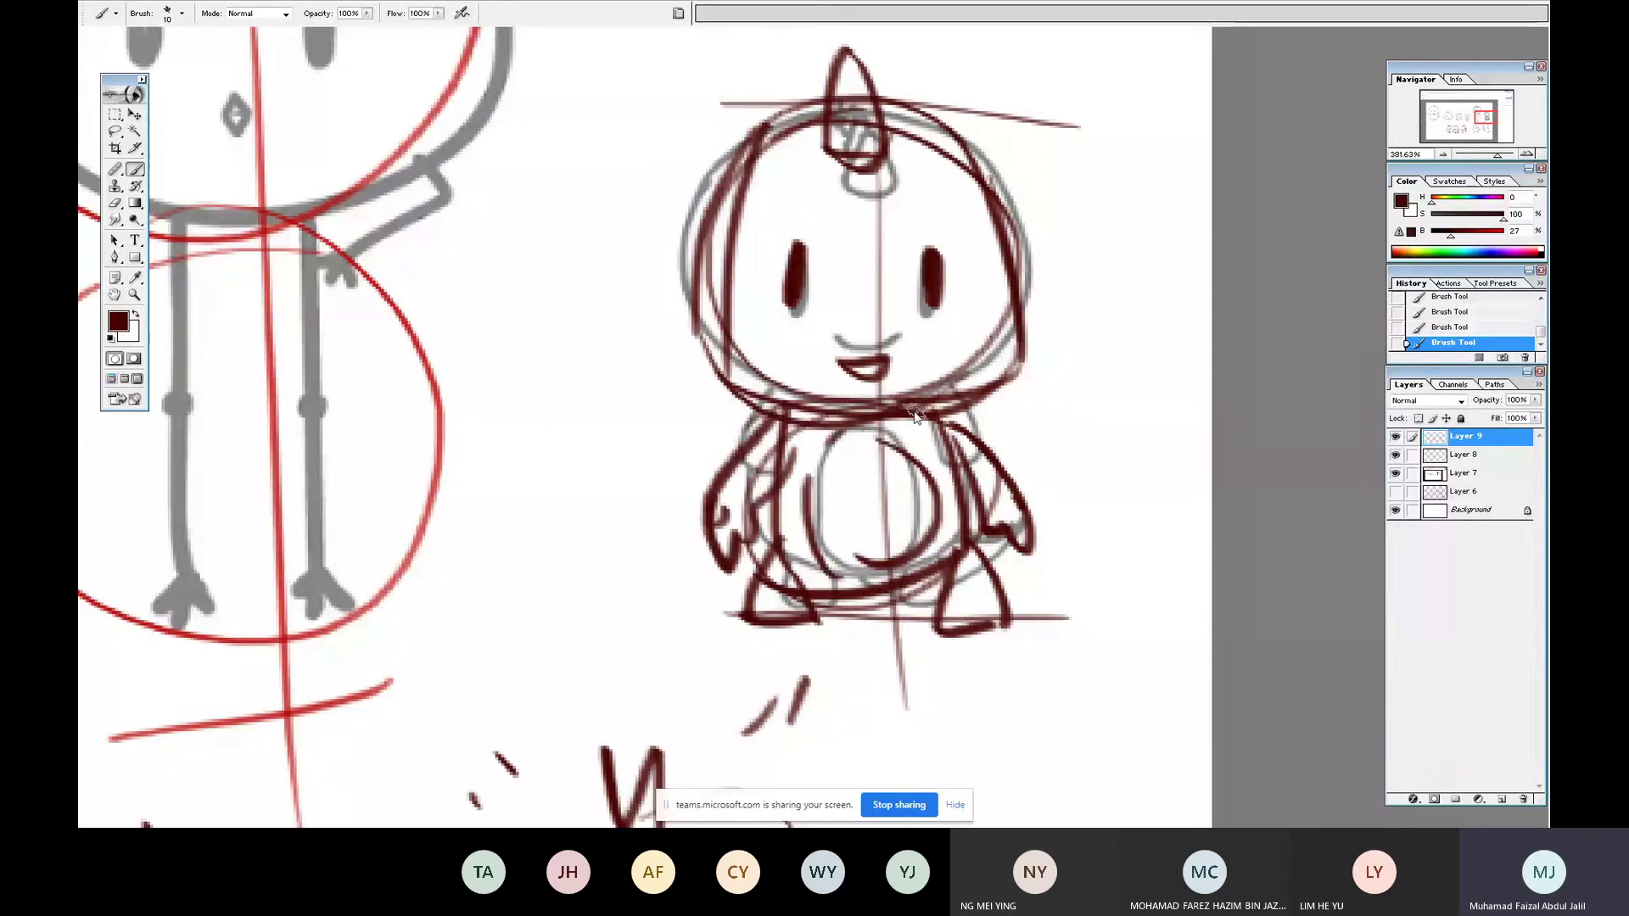
{"action": "mouse_move", "coordinate": [941, 346]}
{"action": "left_mouse_down"}
{"action": "mouse_move", "coordinate": [921, 329]}
{"action": "mouse_move", "coordinate": [795, 344]}
{"action": "left_mouse_up"}
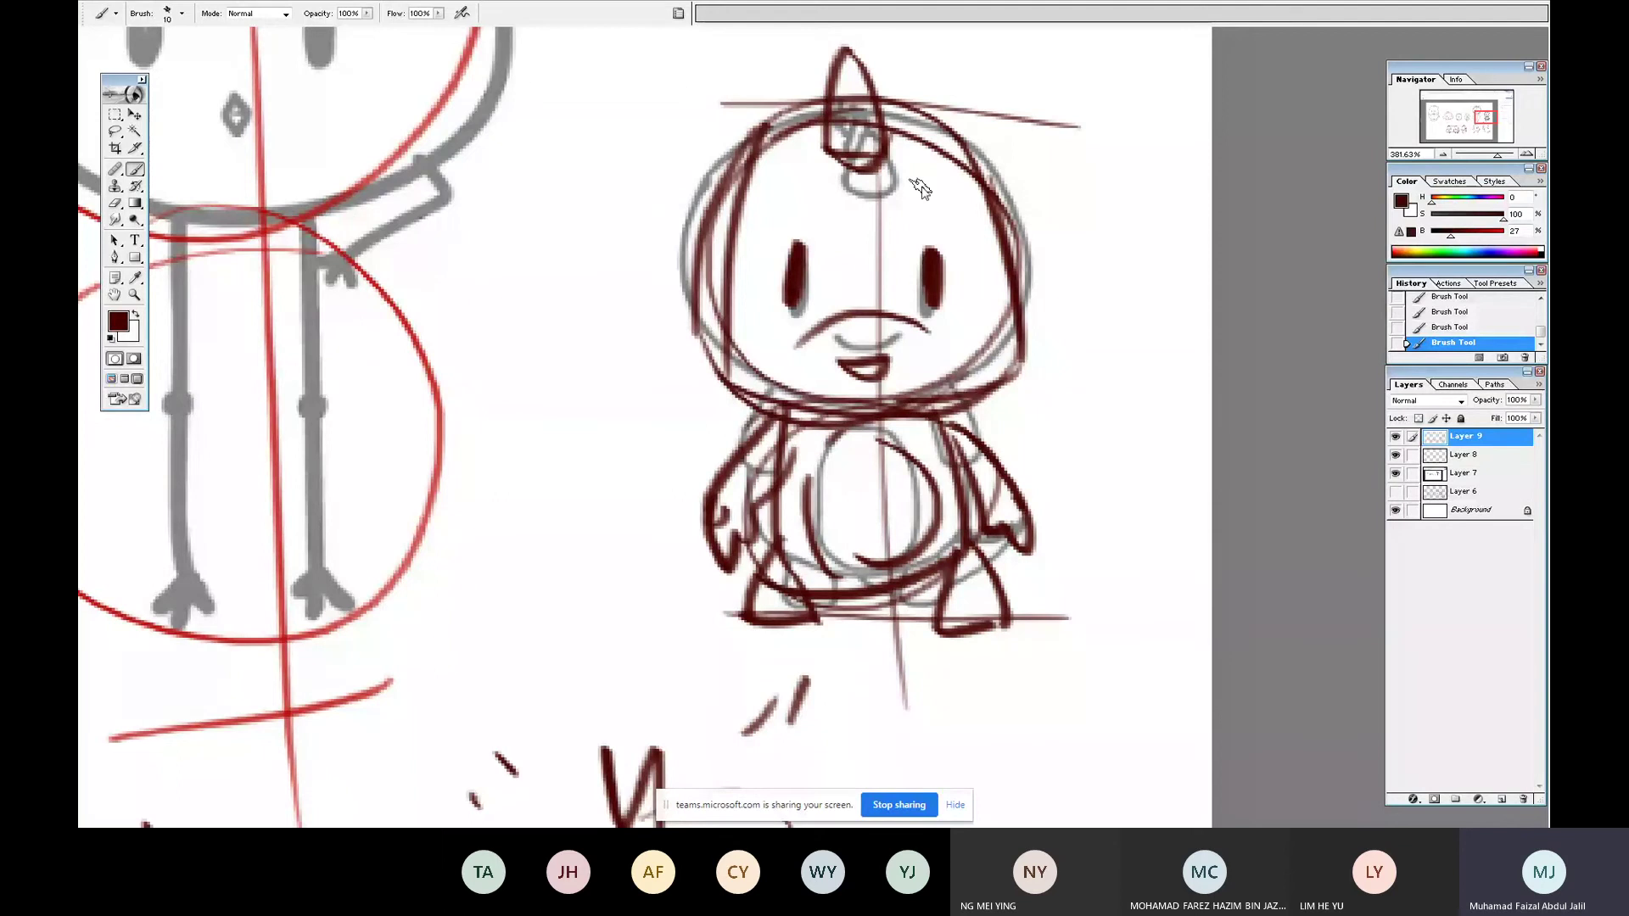
- Lasso a freehand selection around the whole redrawn dinosaur and its guides
{"action": "key", "text": "ctrl+plus"}
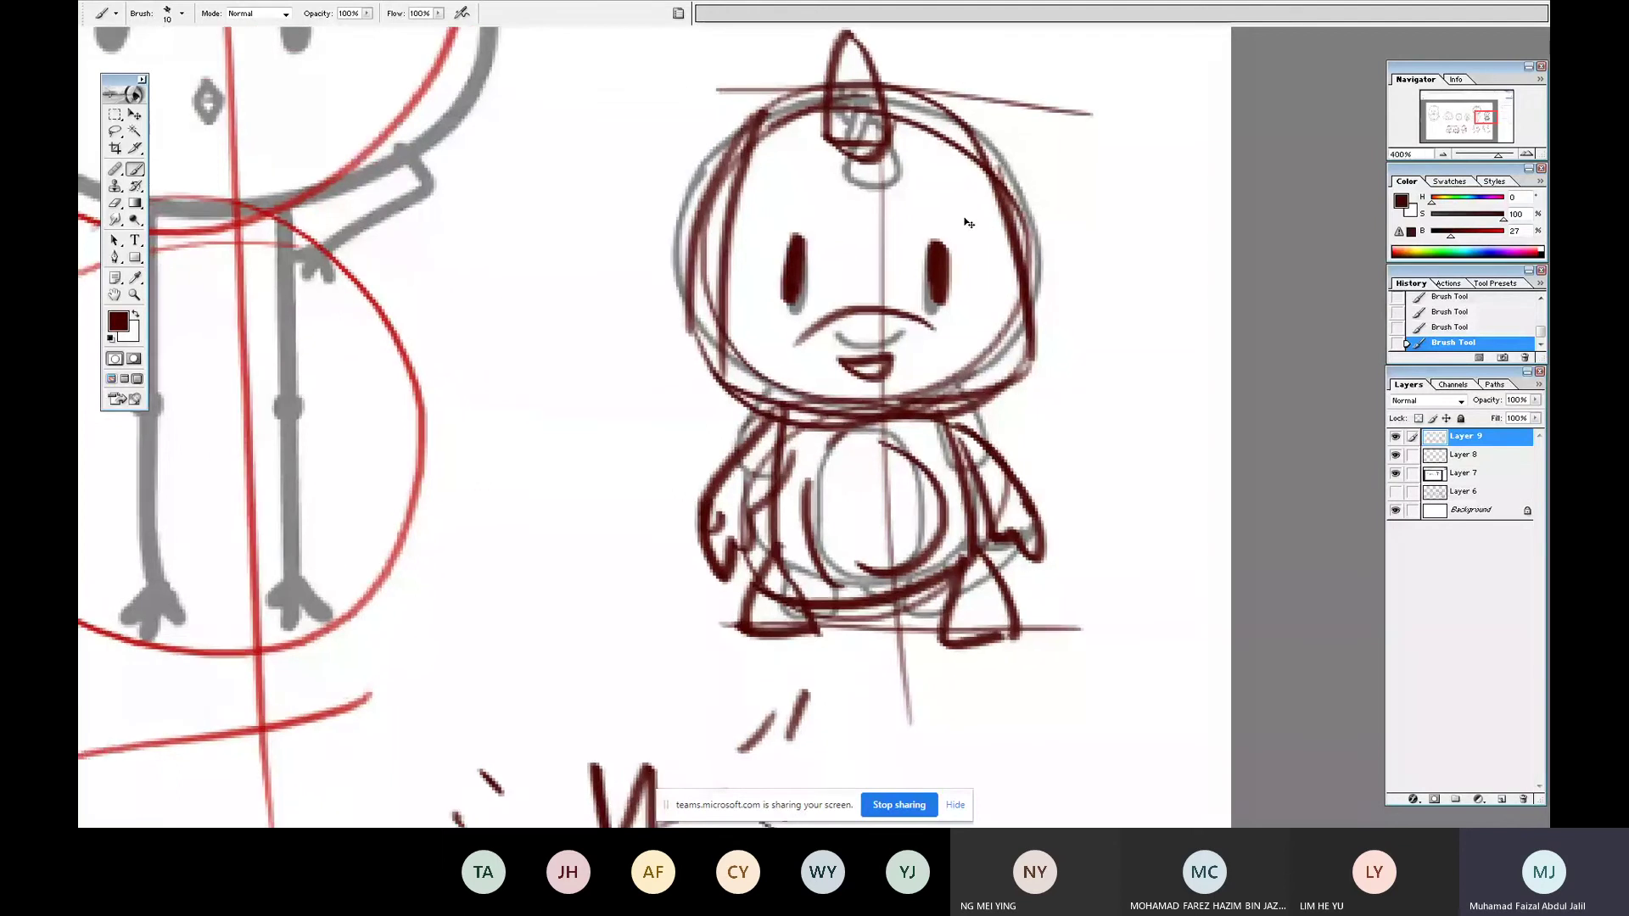
{"action": "key", "text": "ctrl+minus"}
{"action": "key", "text": "ctrl+minus"}
{"action": "key", "text": "l"}
{"action": "left_click_drag", "start_coordinate": [949, 313], "coordinate": [932, 554]}
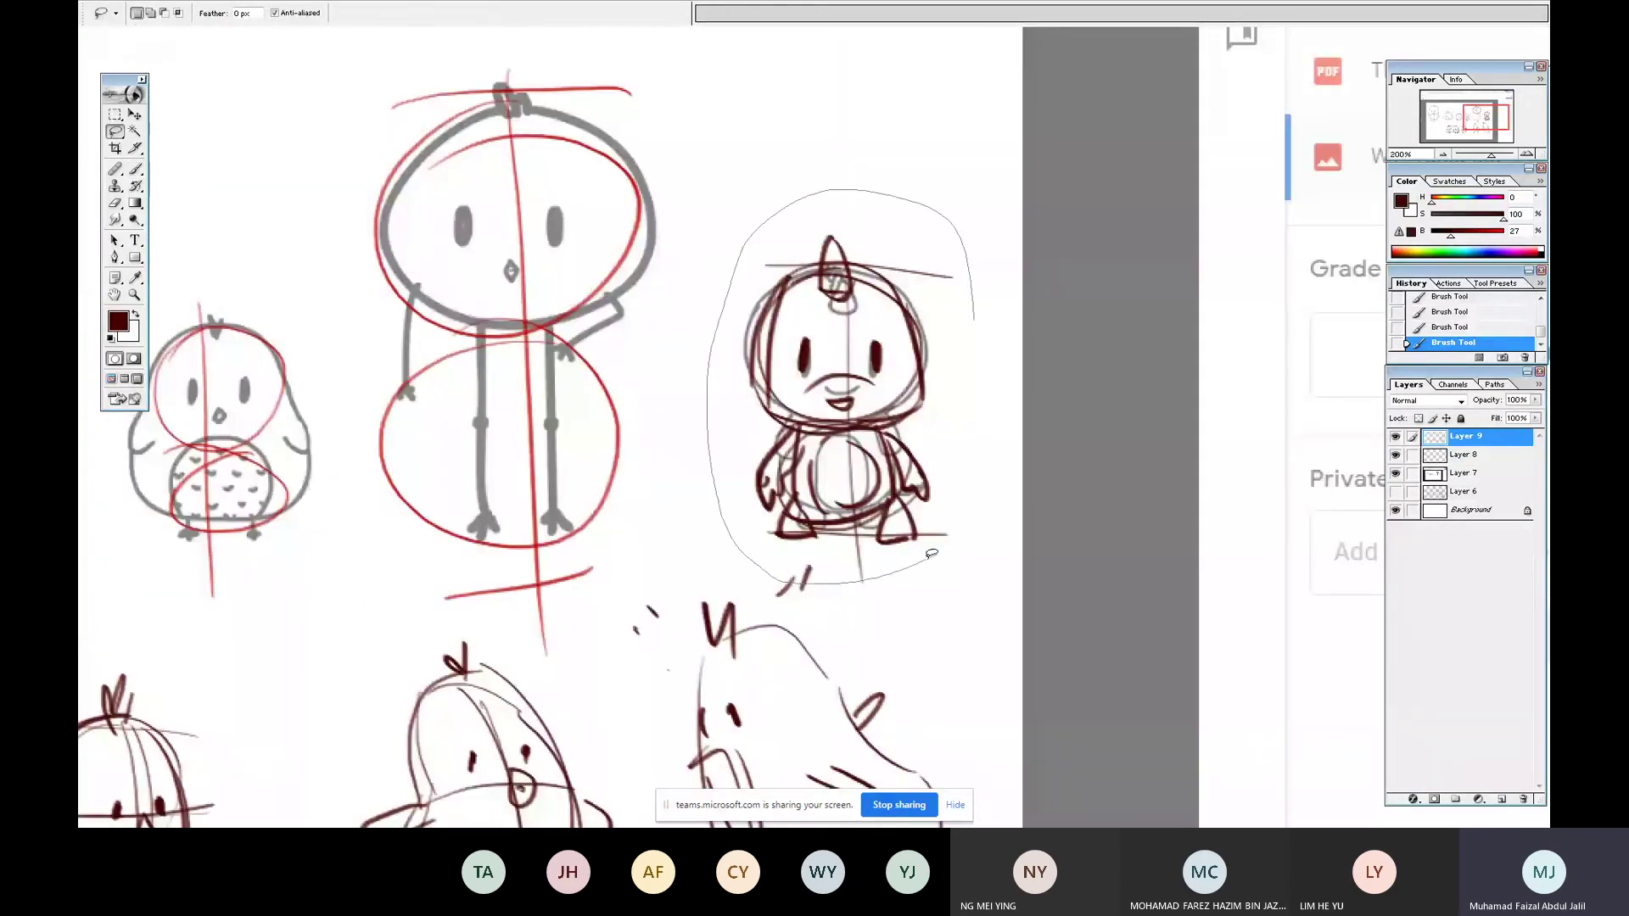